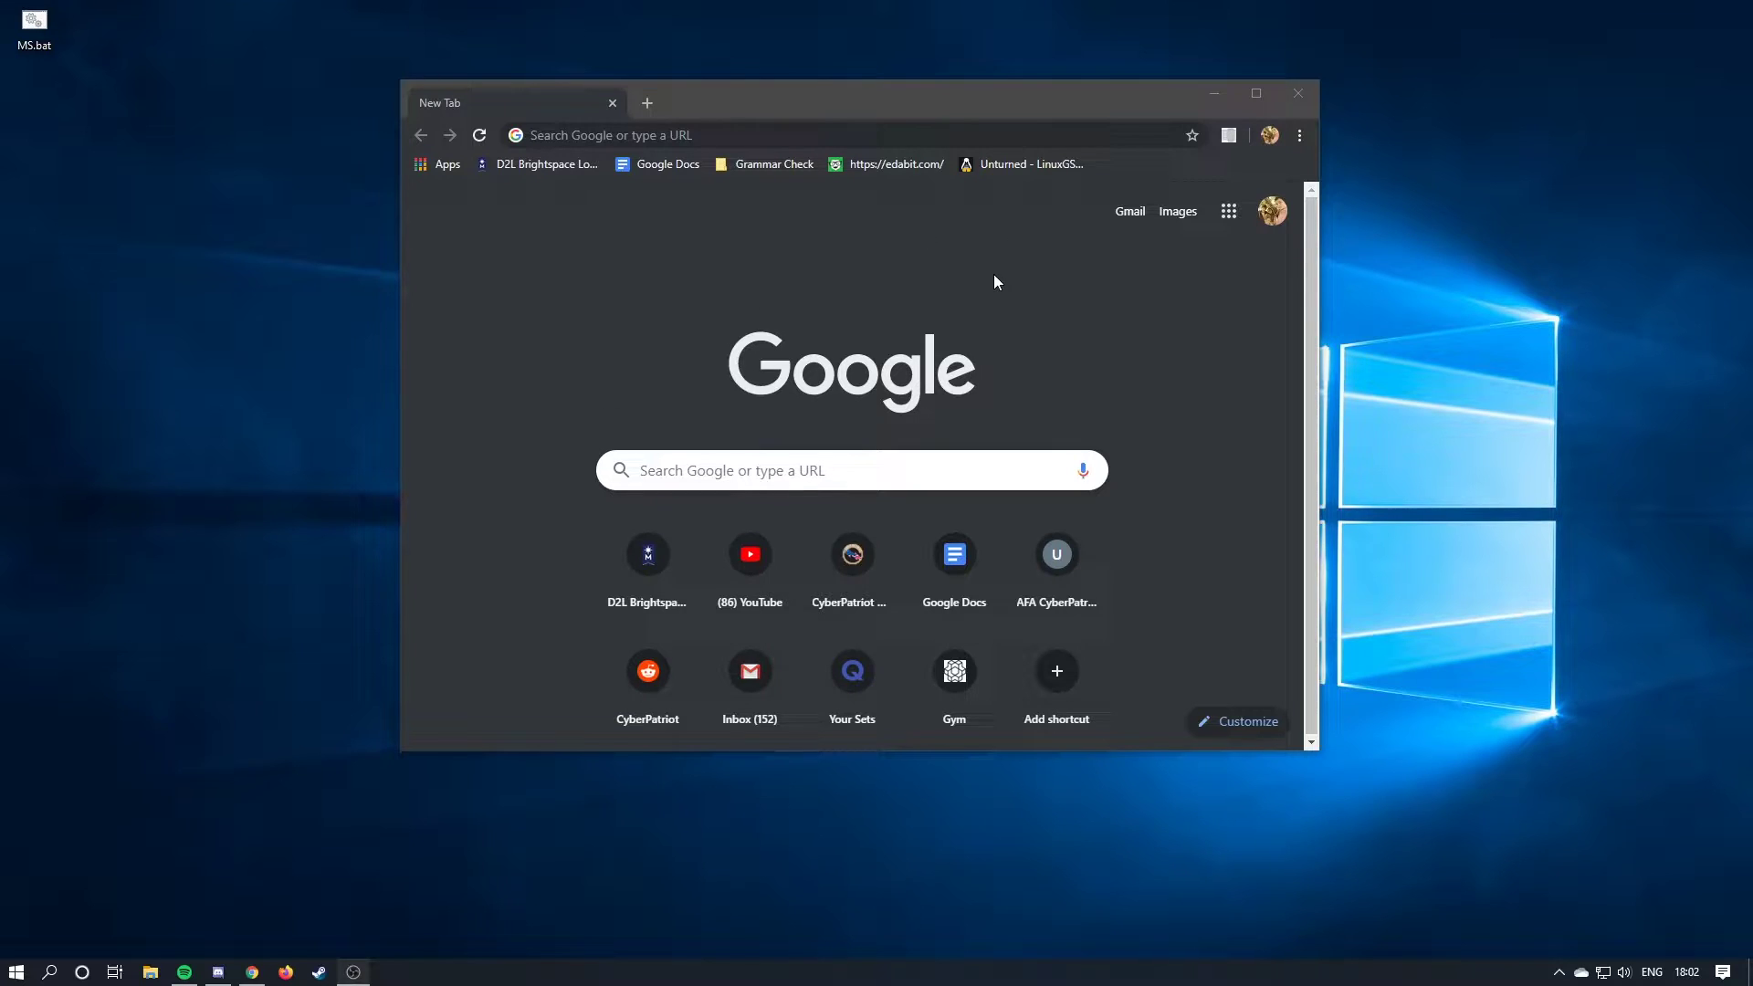
# Search Google for 'windows 10 iso' and open Microsoft's Download Windows 10 page.
pyautogui.click(851, 132)
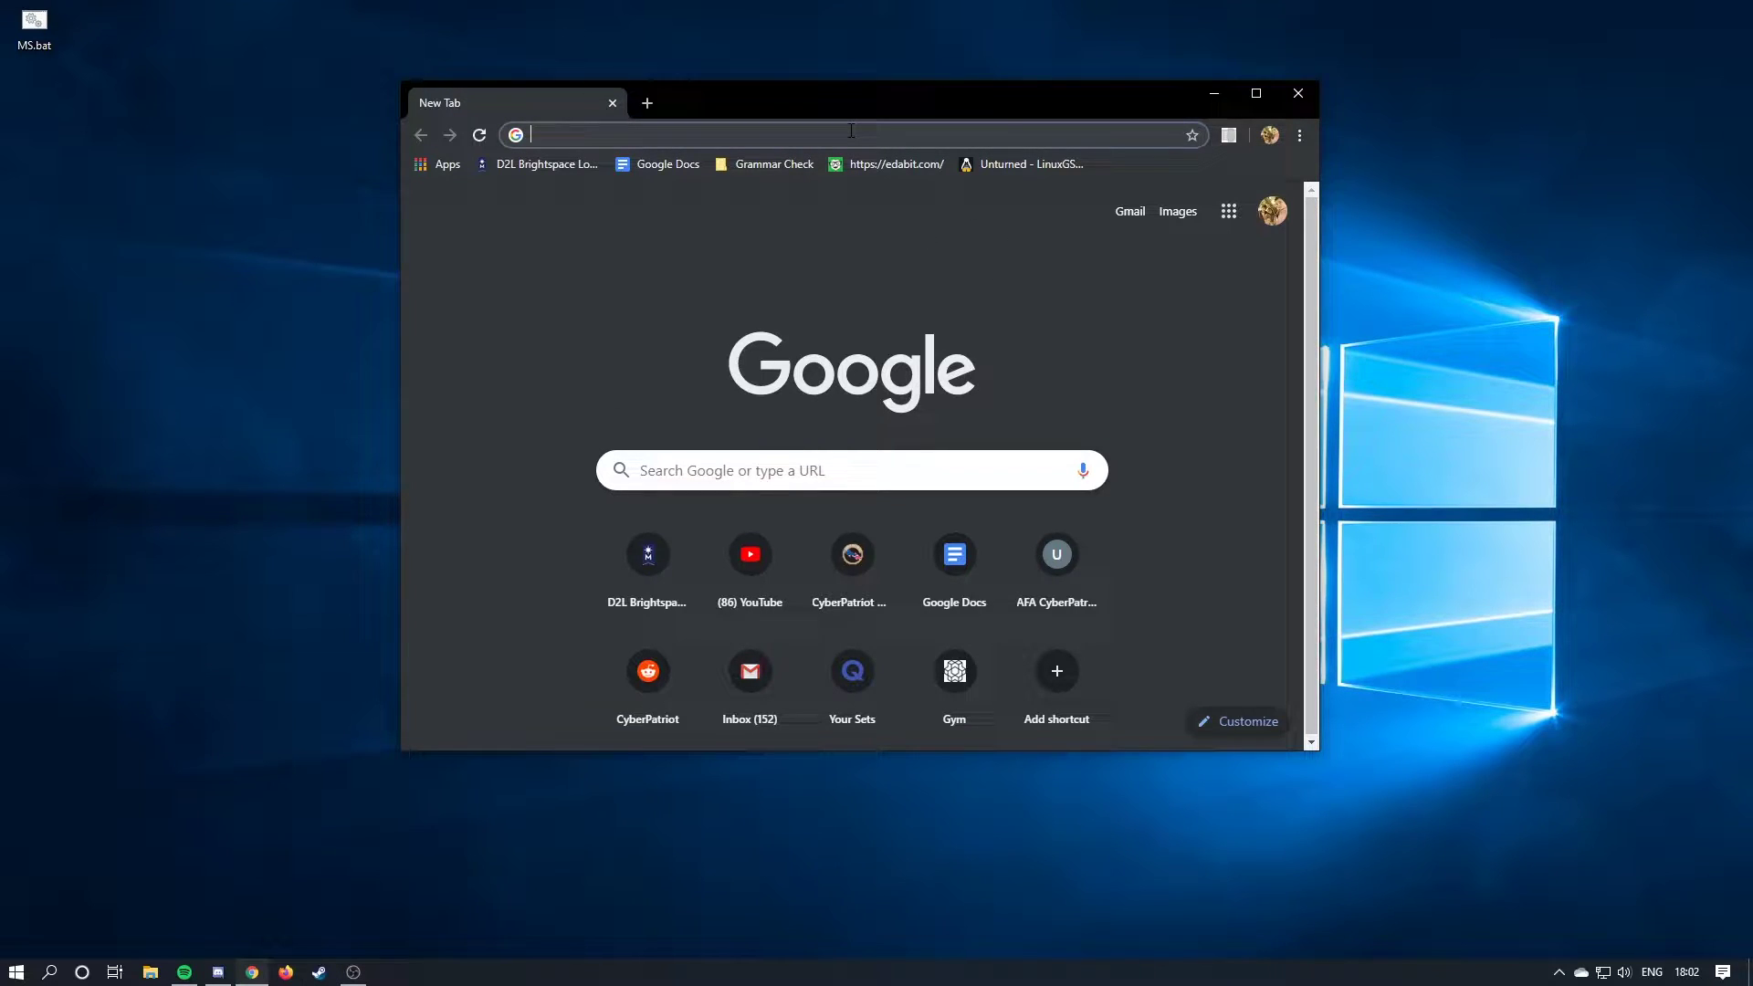
pyautogui.write('windows')
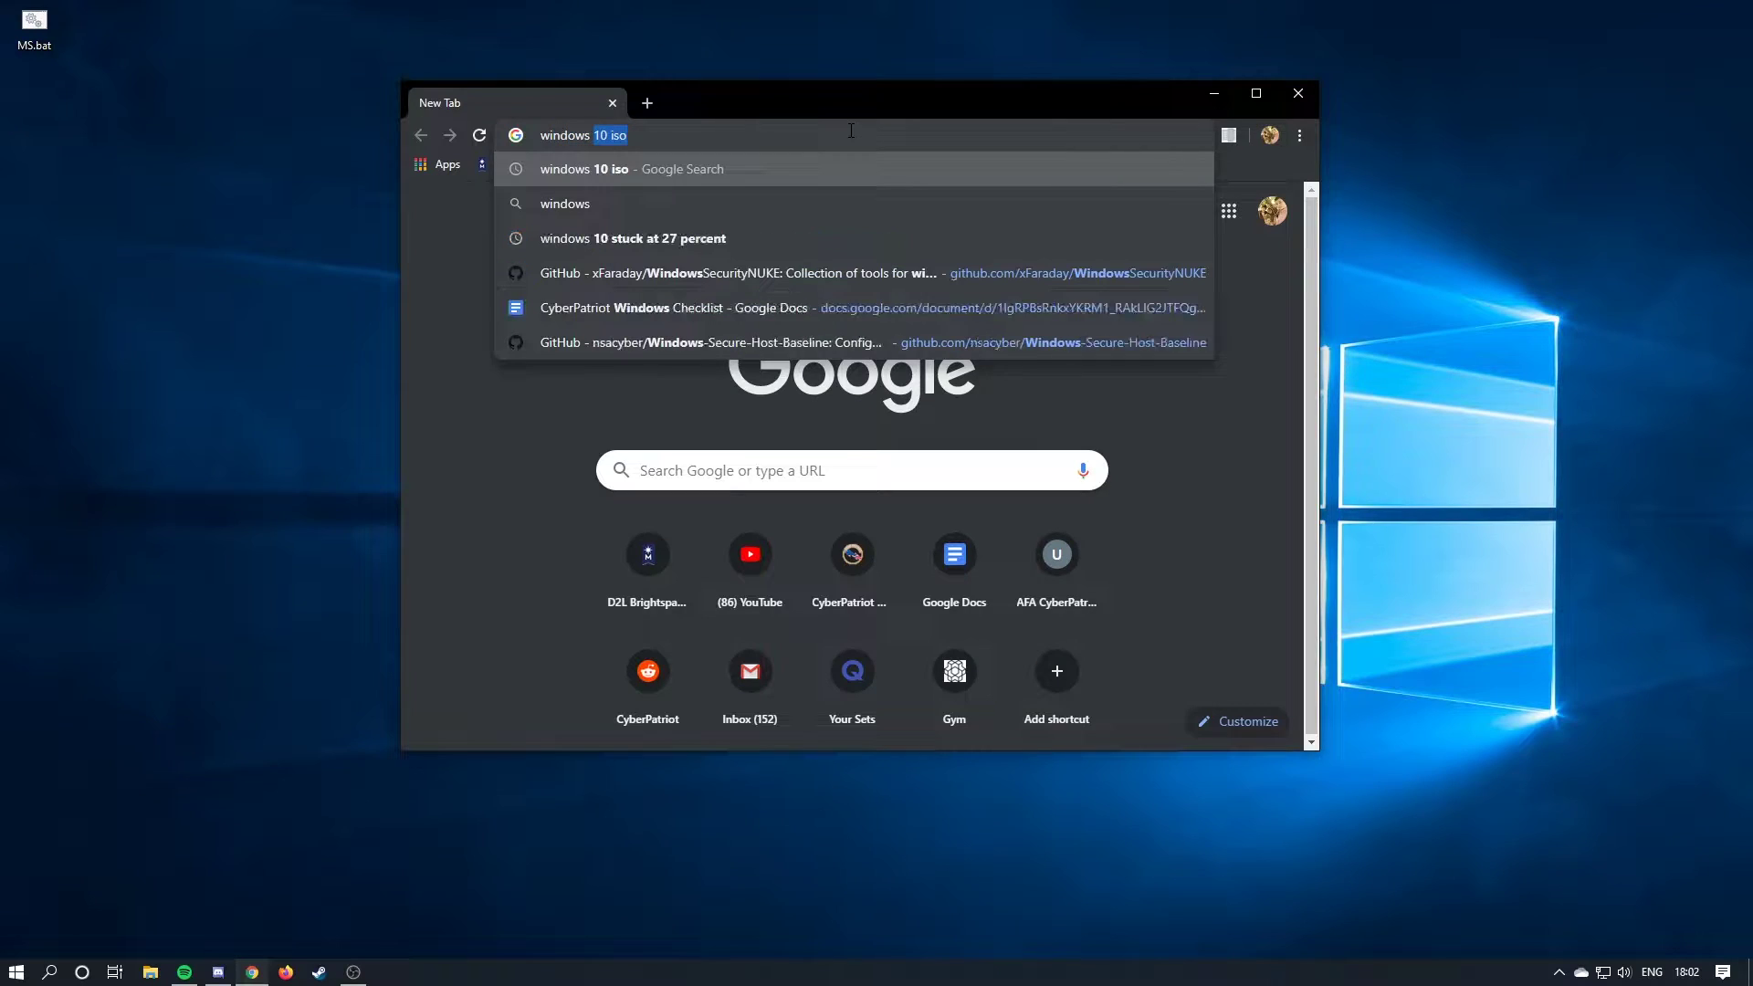
pyautogui.press('Return')
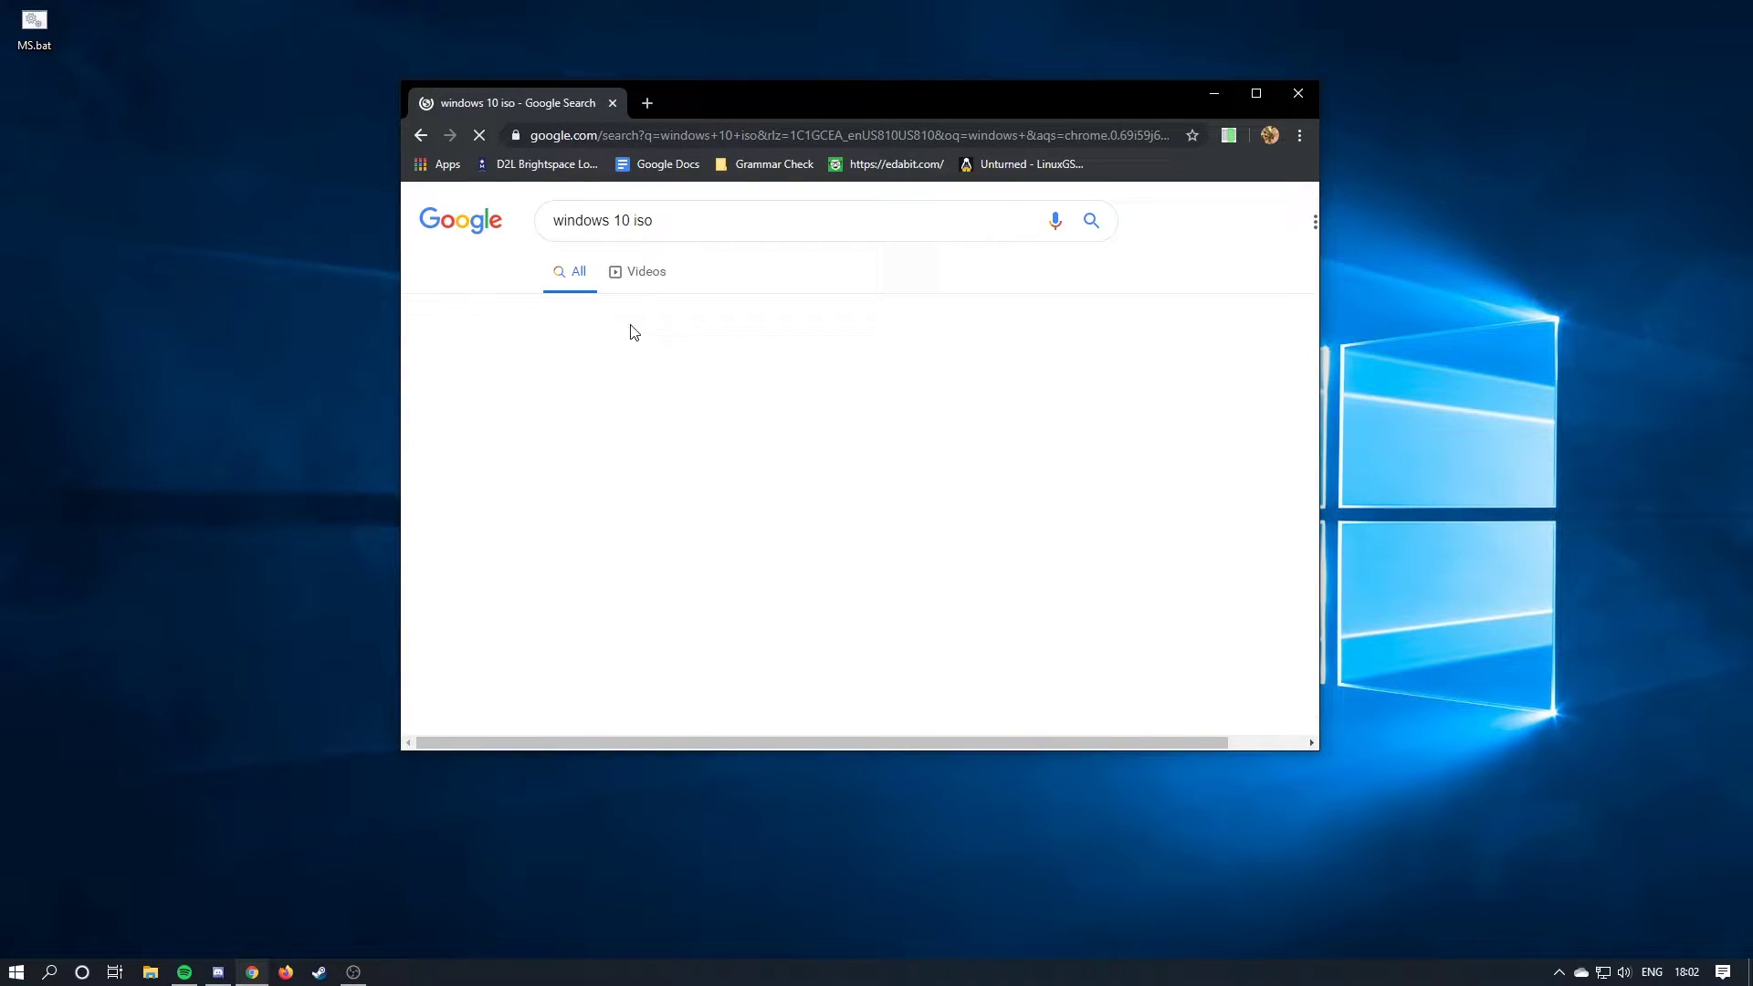
pyautogui.click(653, 366)
# Maximize the browser and launch the downloaded MediaCreationTool.
pyautogui.moveTo(758, 94); pyautogui.dragTo(759, 2)
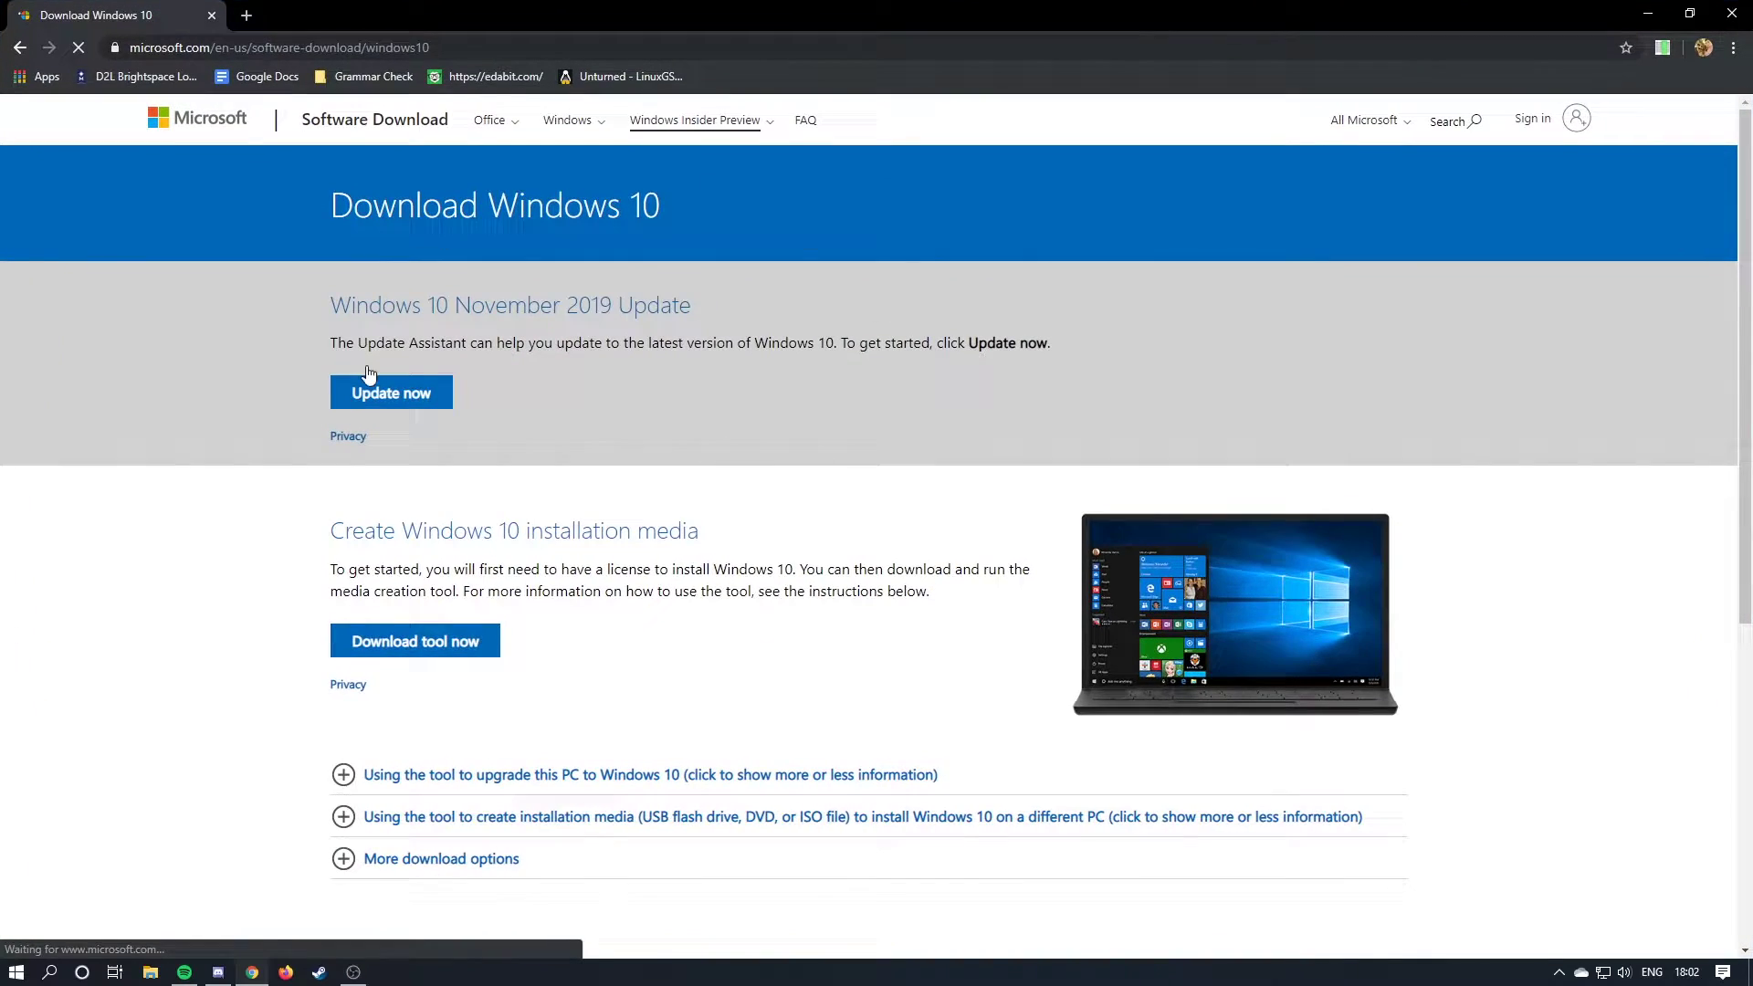
pyautogui.scroll(-2, 876, 490)
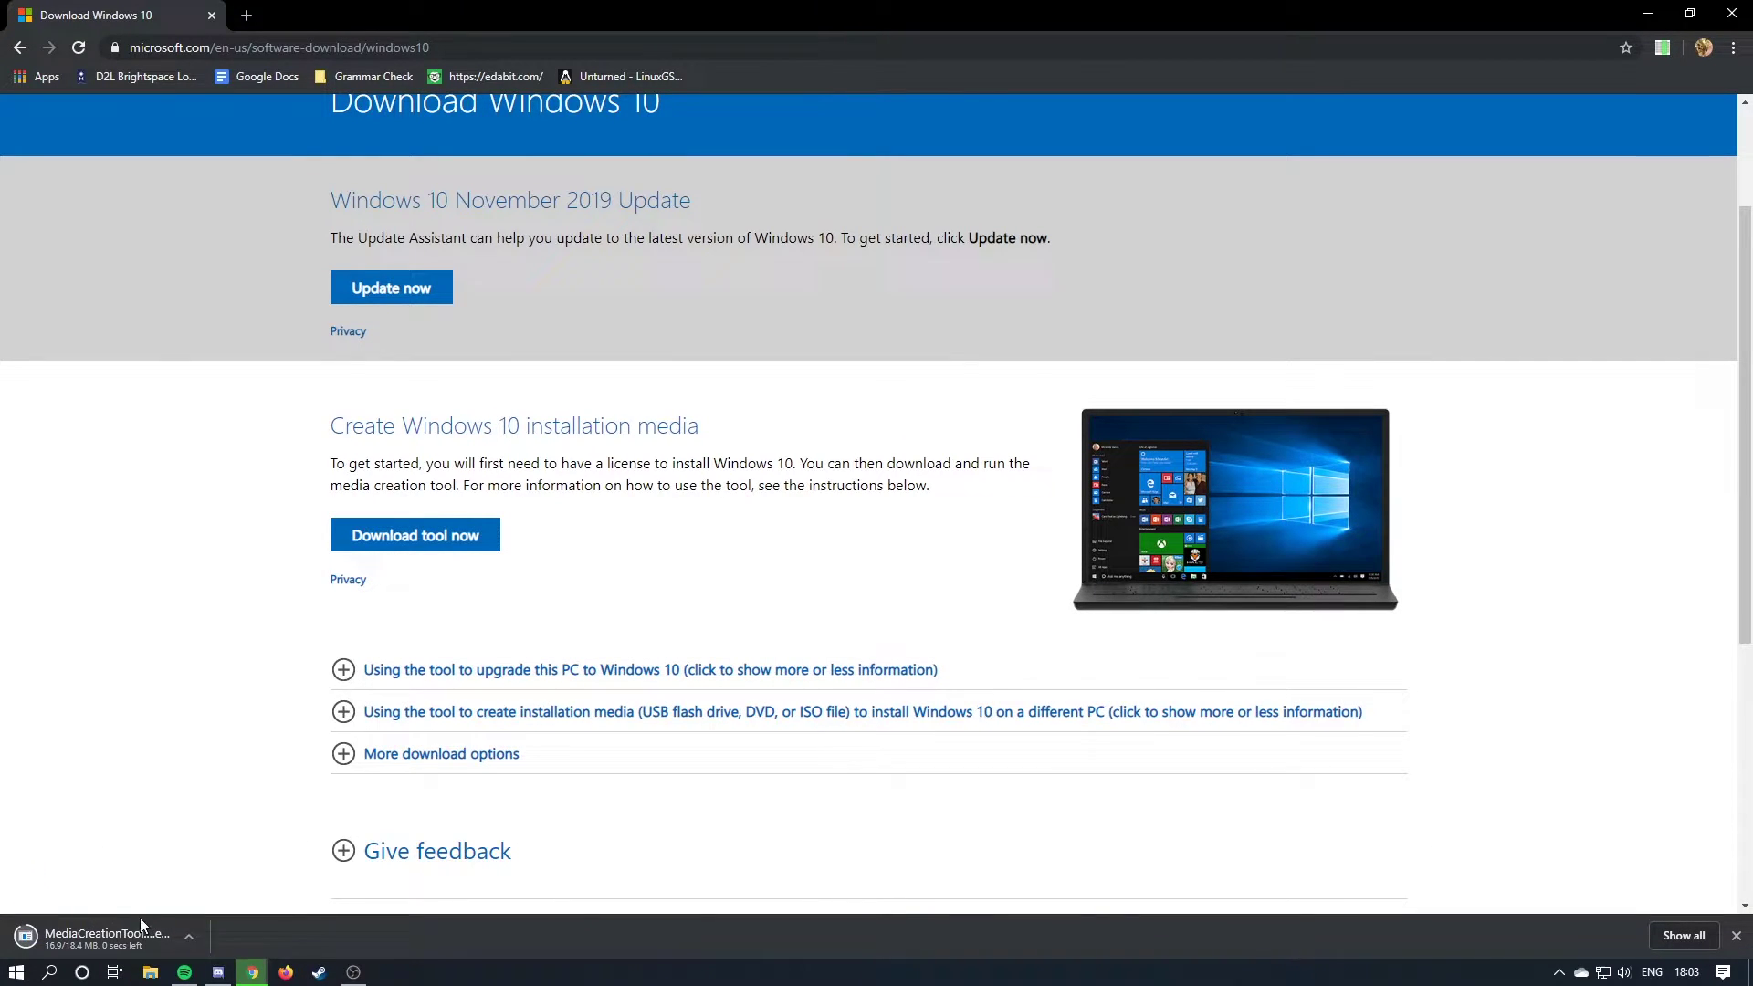
pyautogui.click(124, 929)
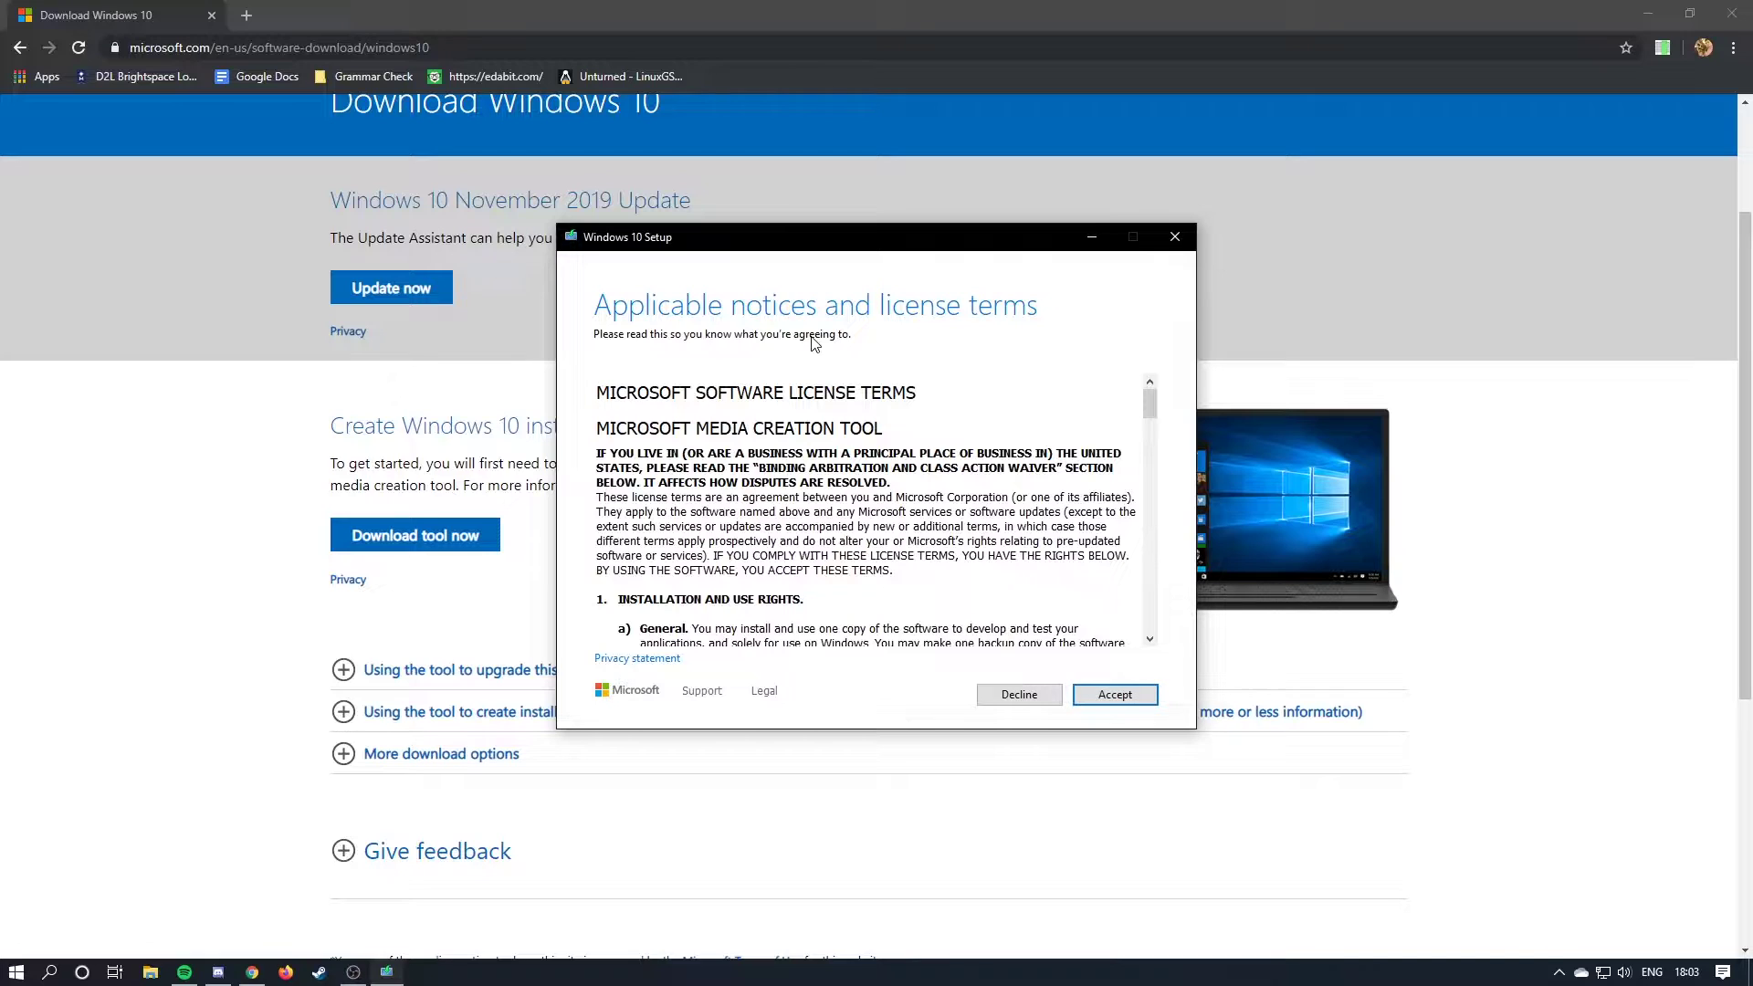
# Accept the license terms and choose to create installation media for another PC.
pyautogui.scroll(-20, 998, 562)
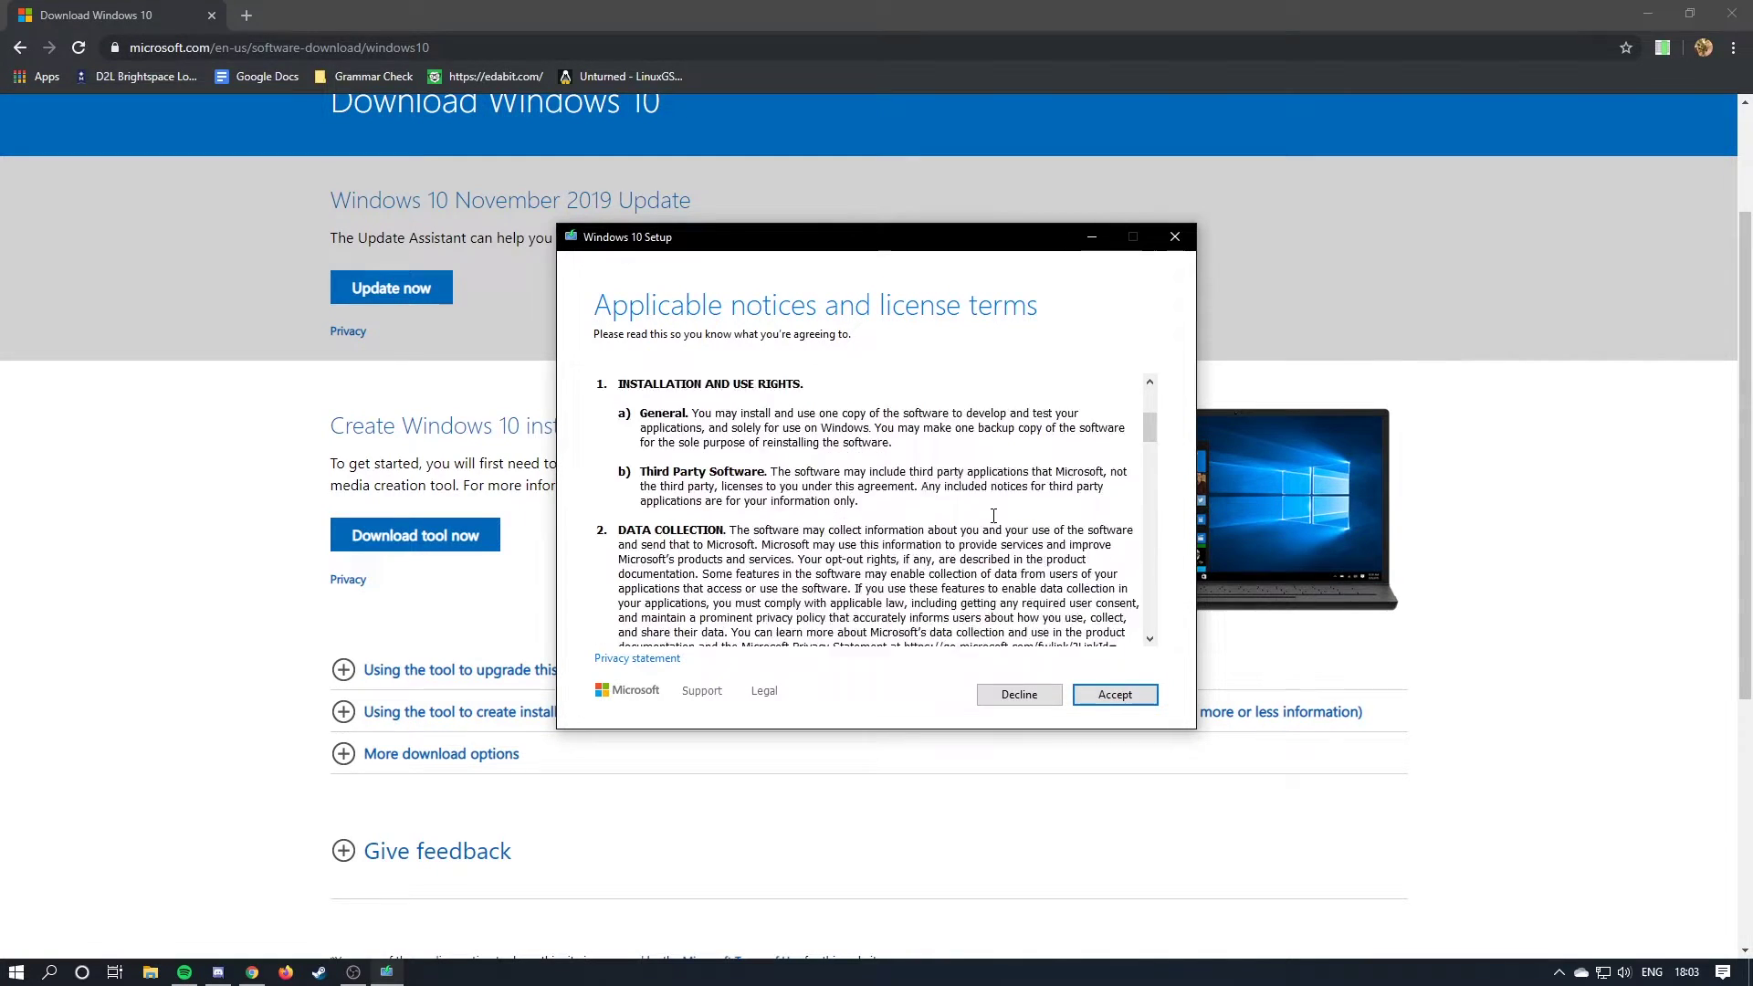
pyautogui.click(1128, 696)
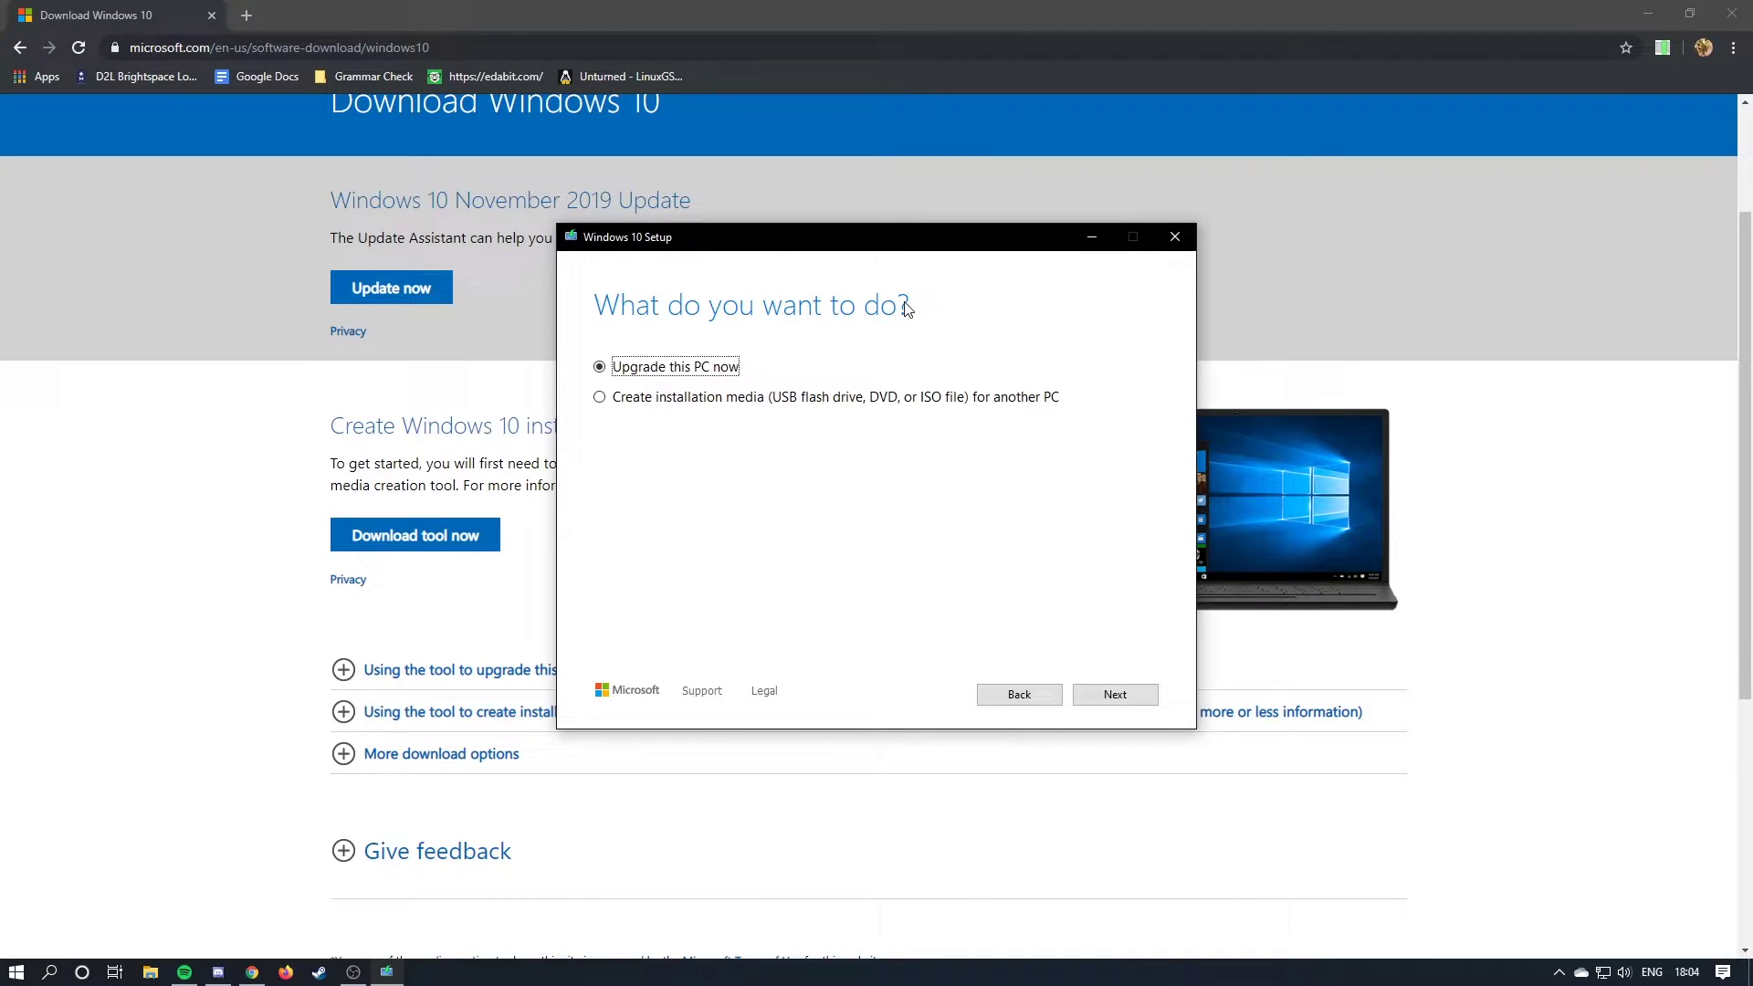
pyautogui.click(725, 402)
pyautogui.click(1114, 694)
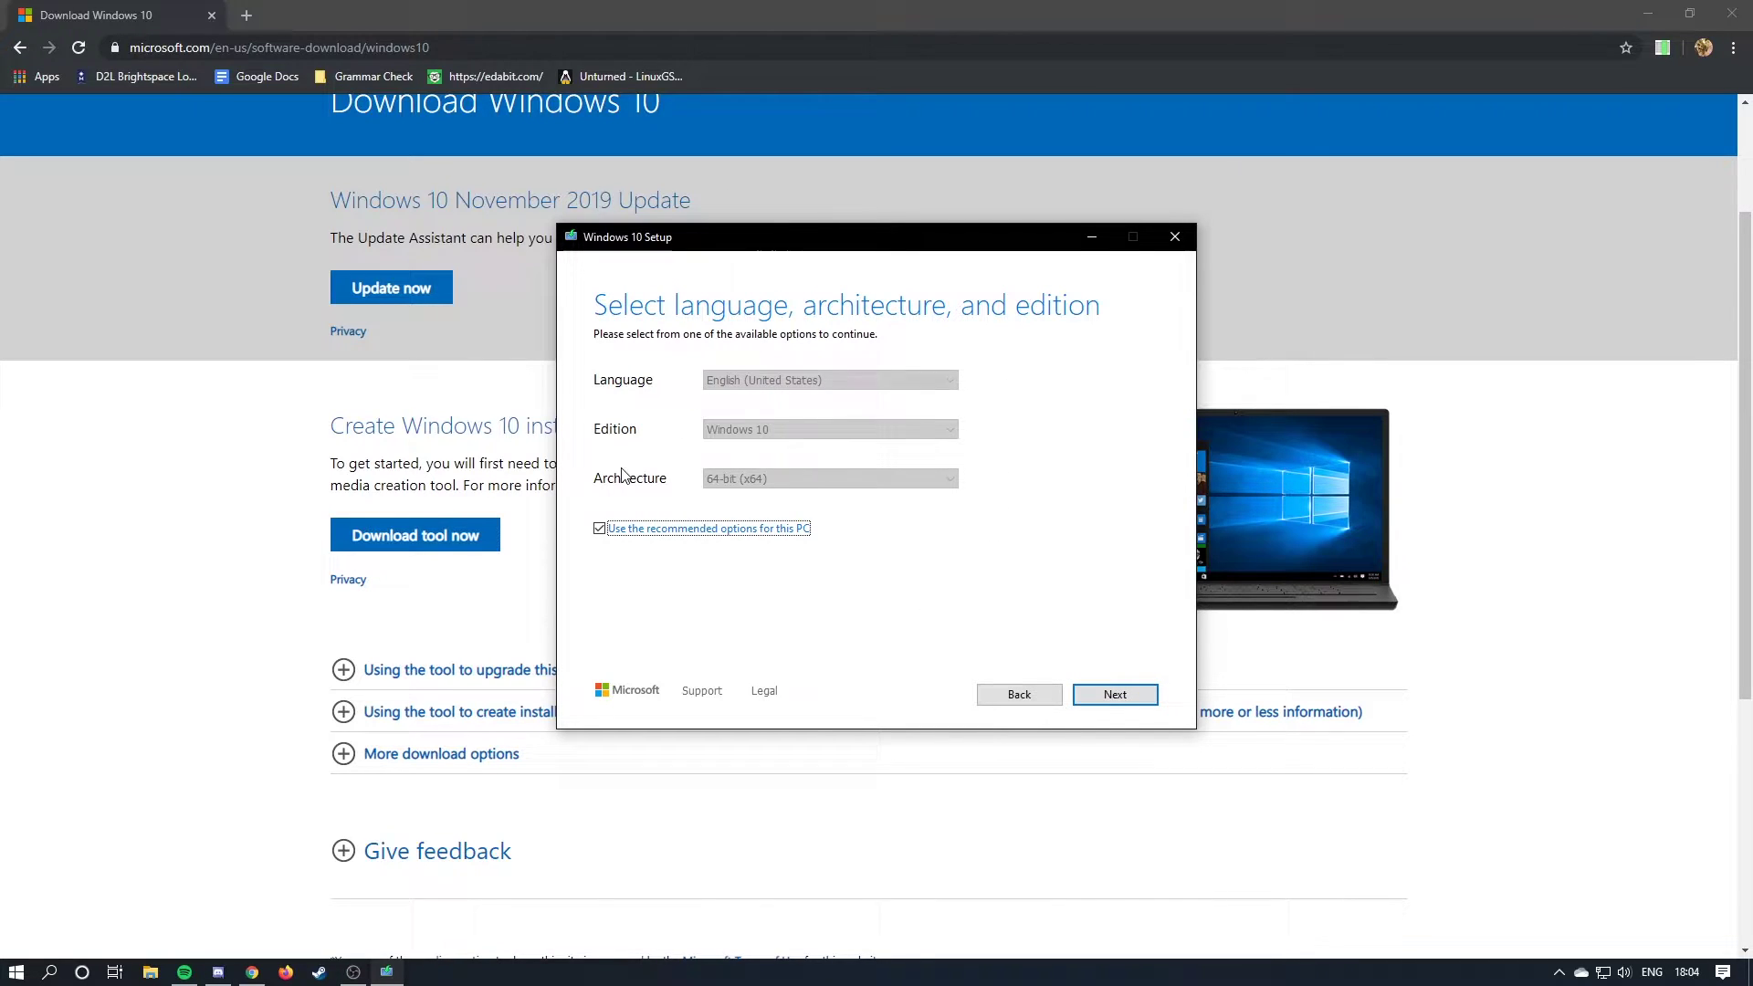
# Keep the recommended Windows 10 options and choose ISO file as the media type.
pyautogui.click(680, 530)
pyautogui.click(803, 419)
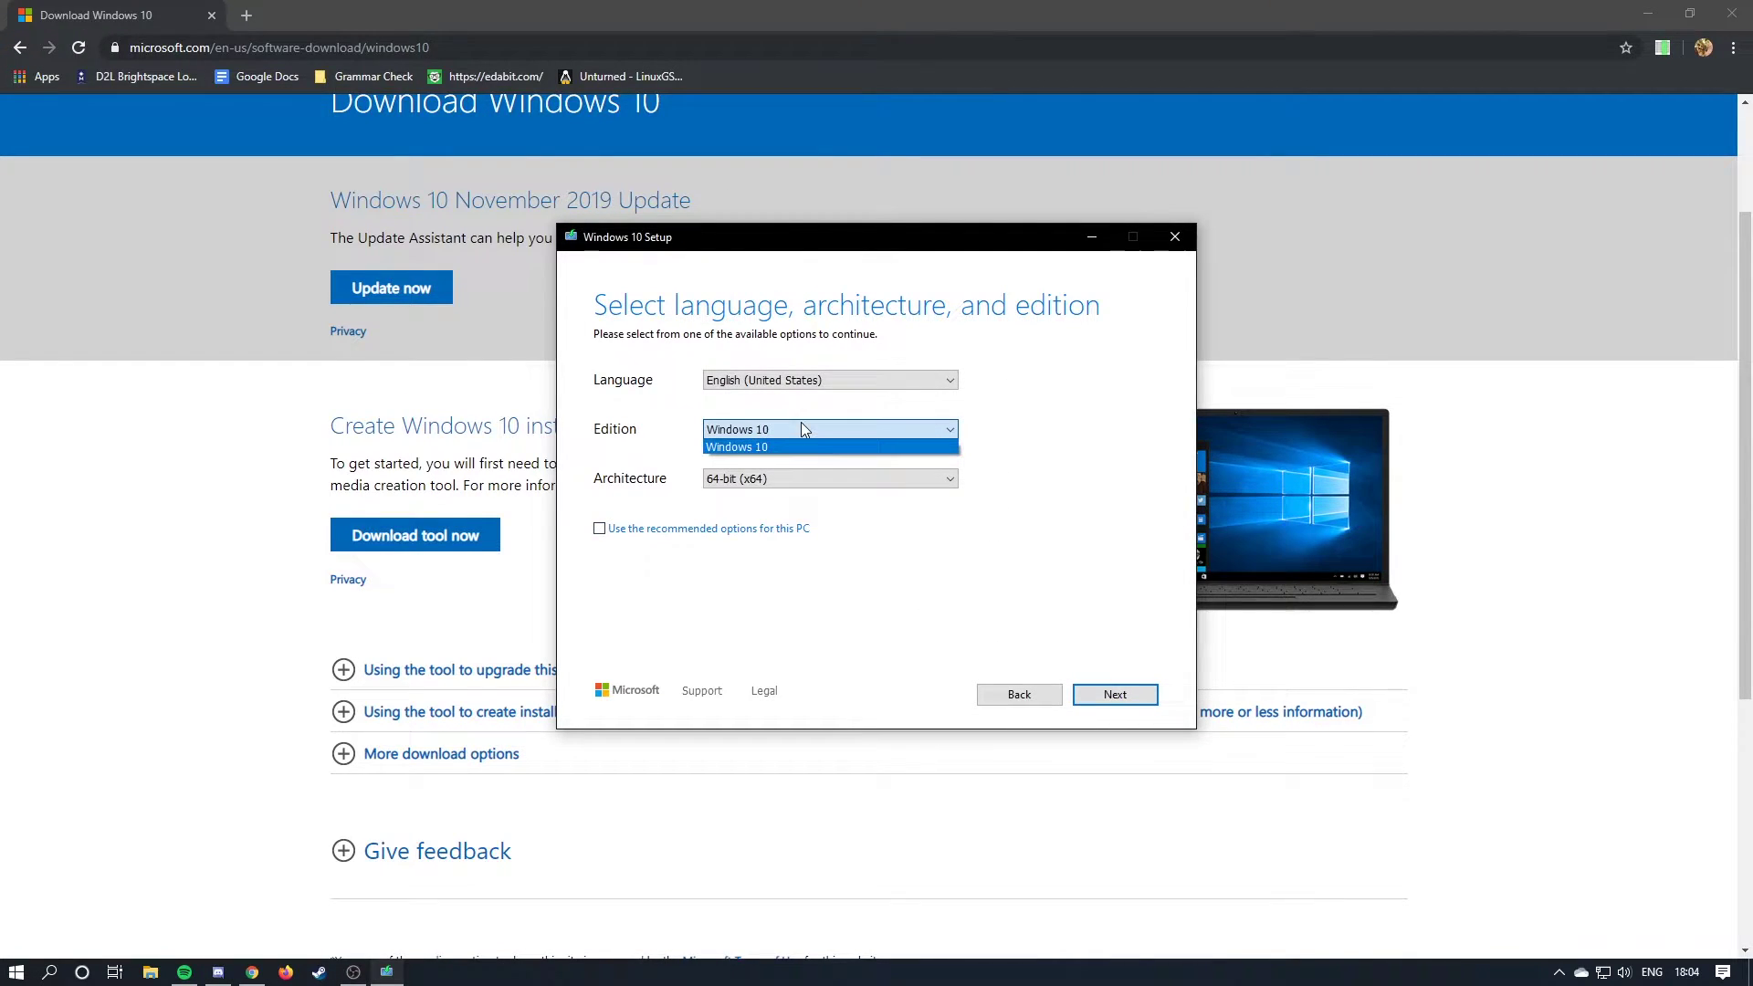
pyautogui.click(744, 447)
pyautogui.click(736, 528)
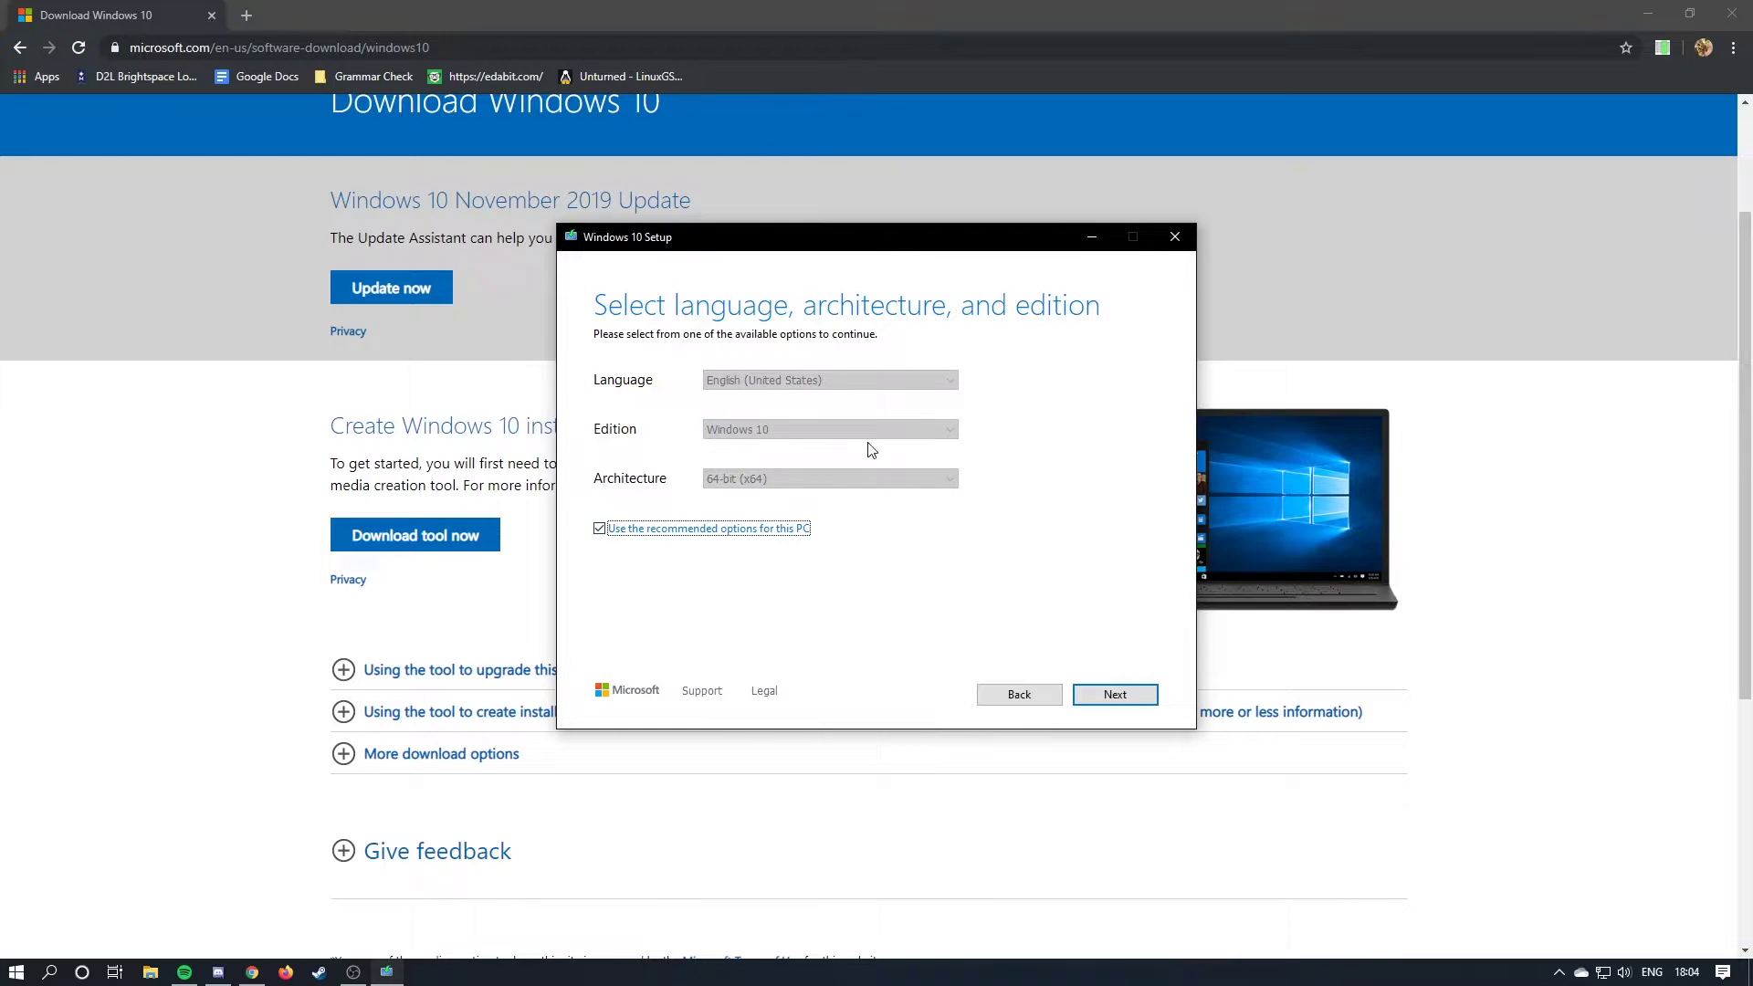
pyautogui.click(1114, 694)
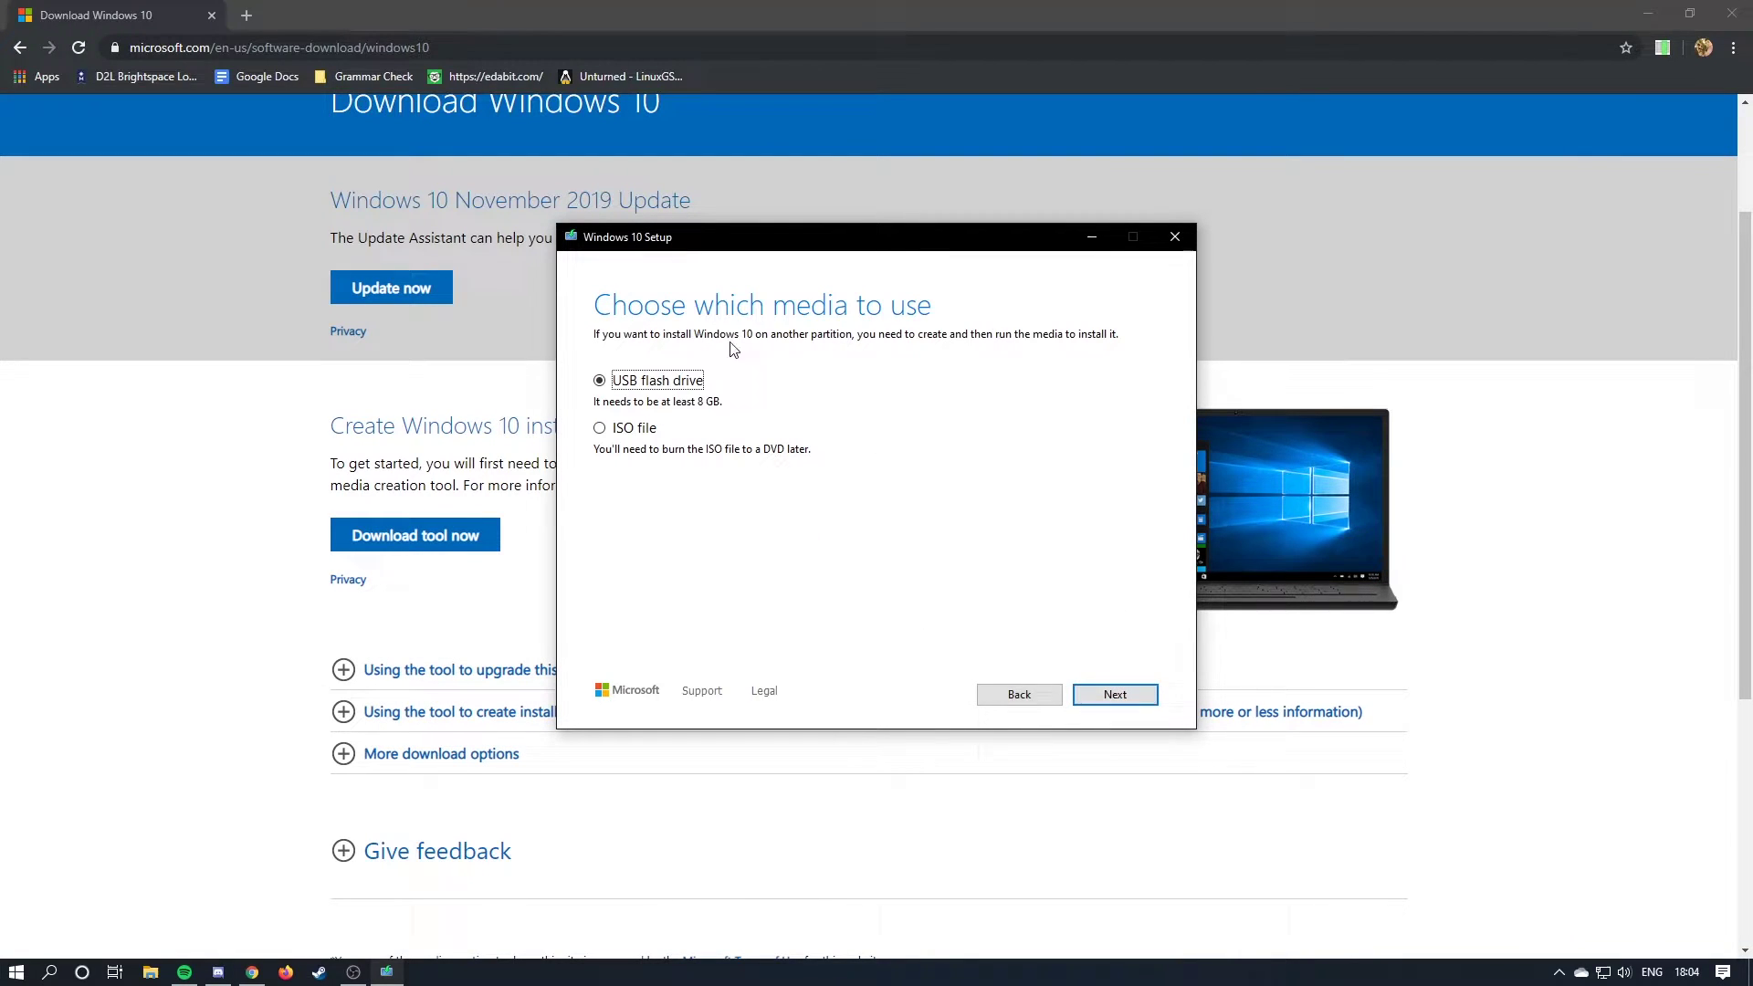
pyautogui.click(610, 430)
pyautogui.click(1118, 693)
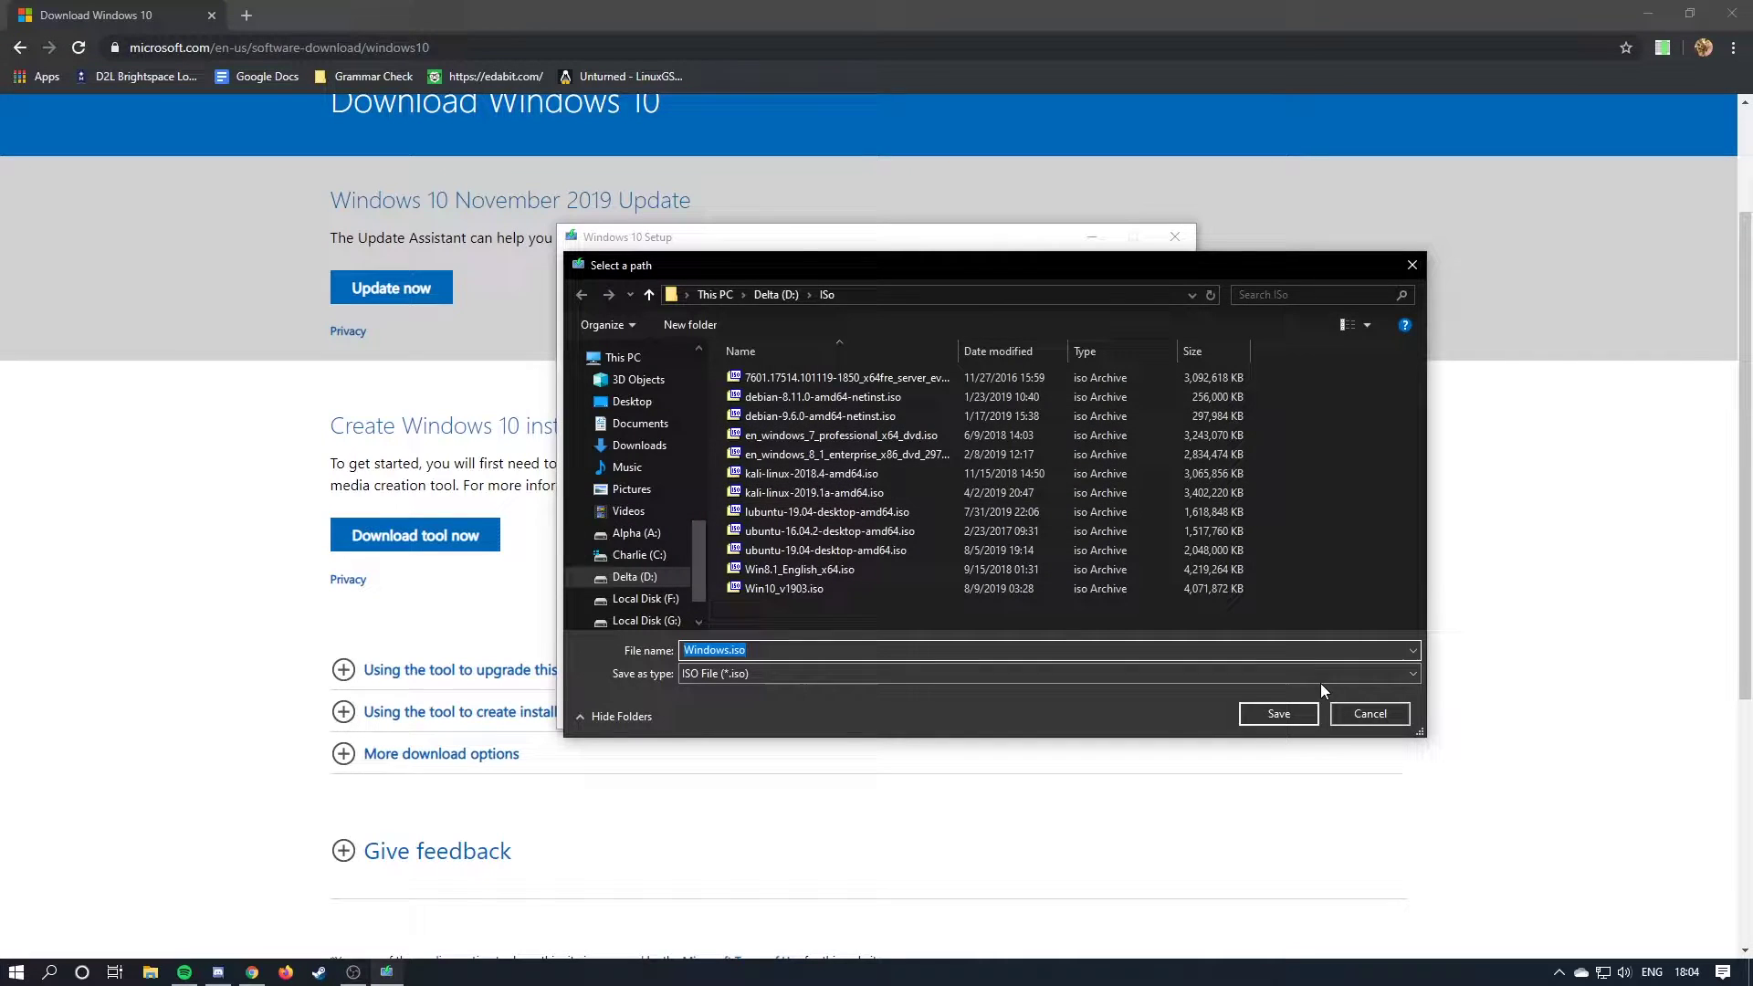
# Save Windows.iso to the D: ISO folder to start downloading, then quit Windows 10 Setup.
pyautogui.press('Left')
pyautogui.press('Right')
pyautogui.press('Right')
pyautogui.press('Right')
pyautogui.press('Right')
pyautogui.write('123123')
pyautogui.click(1278, 712)
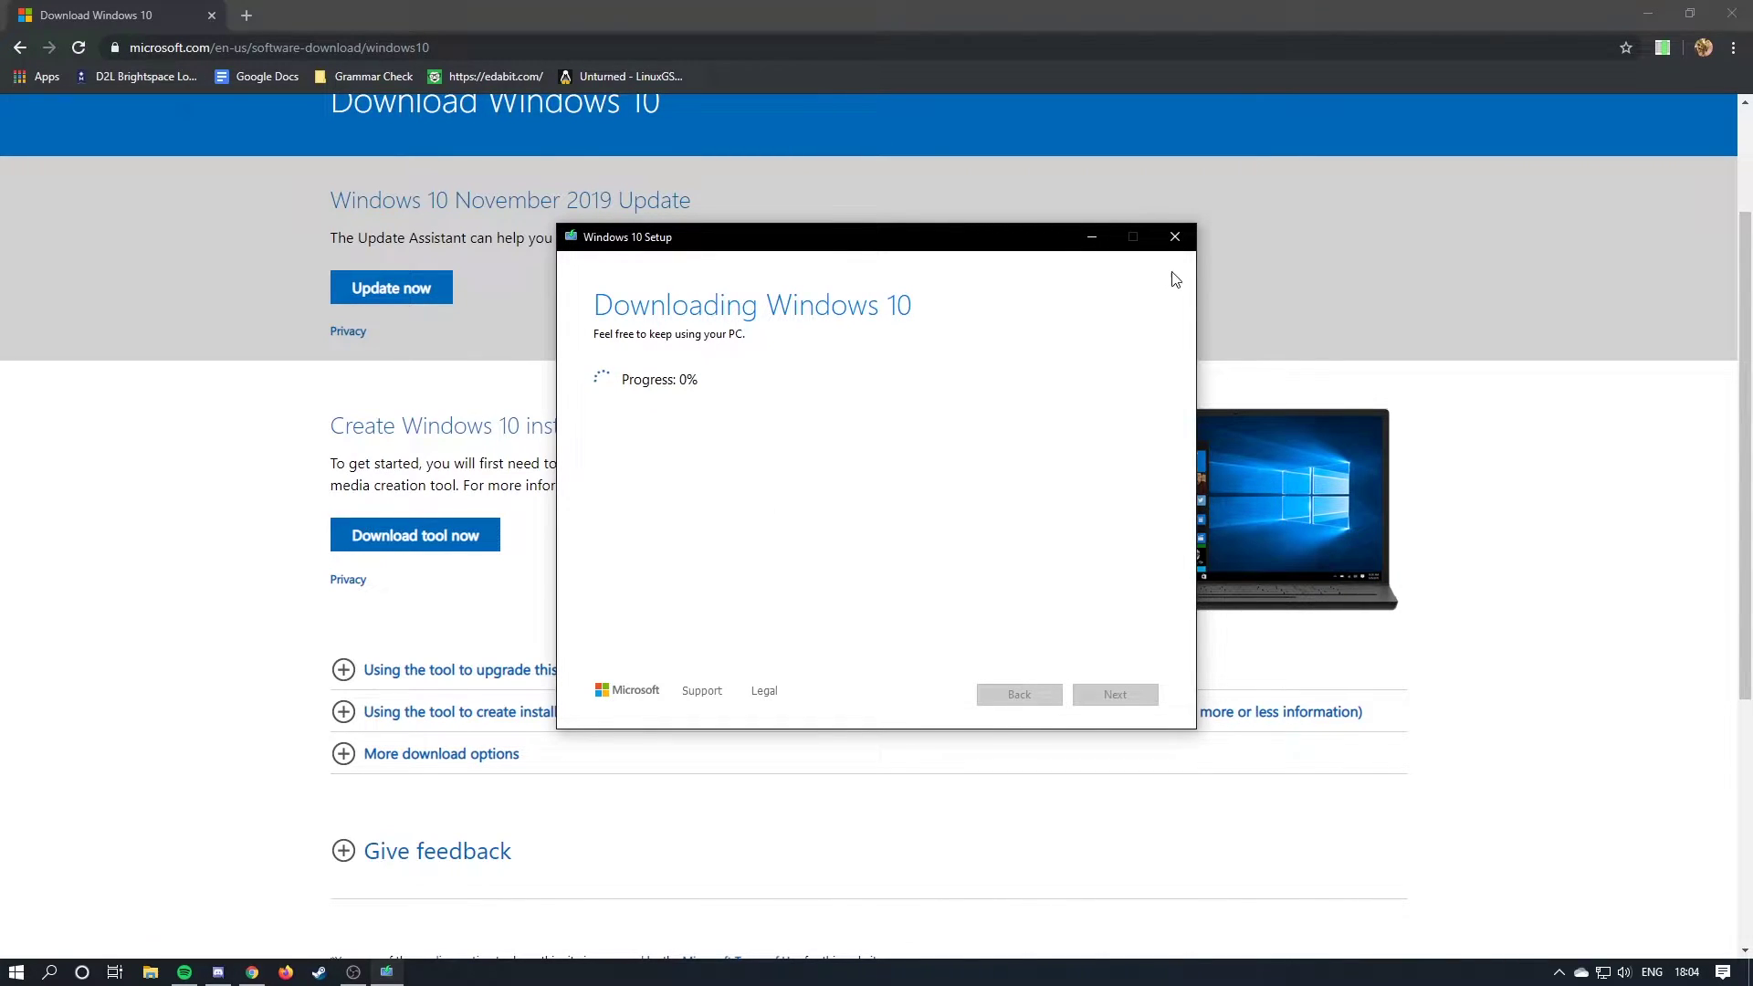
pyautogui.click(1188, 235)
pyautogui.click(902, 552)
# Close Chrome and launch VMware Workstation 15 Player from Start to create a new virtual machine.
pyautogui.moveTo(566, 14); pyautogui.dragTo(1357, 368)
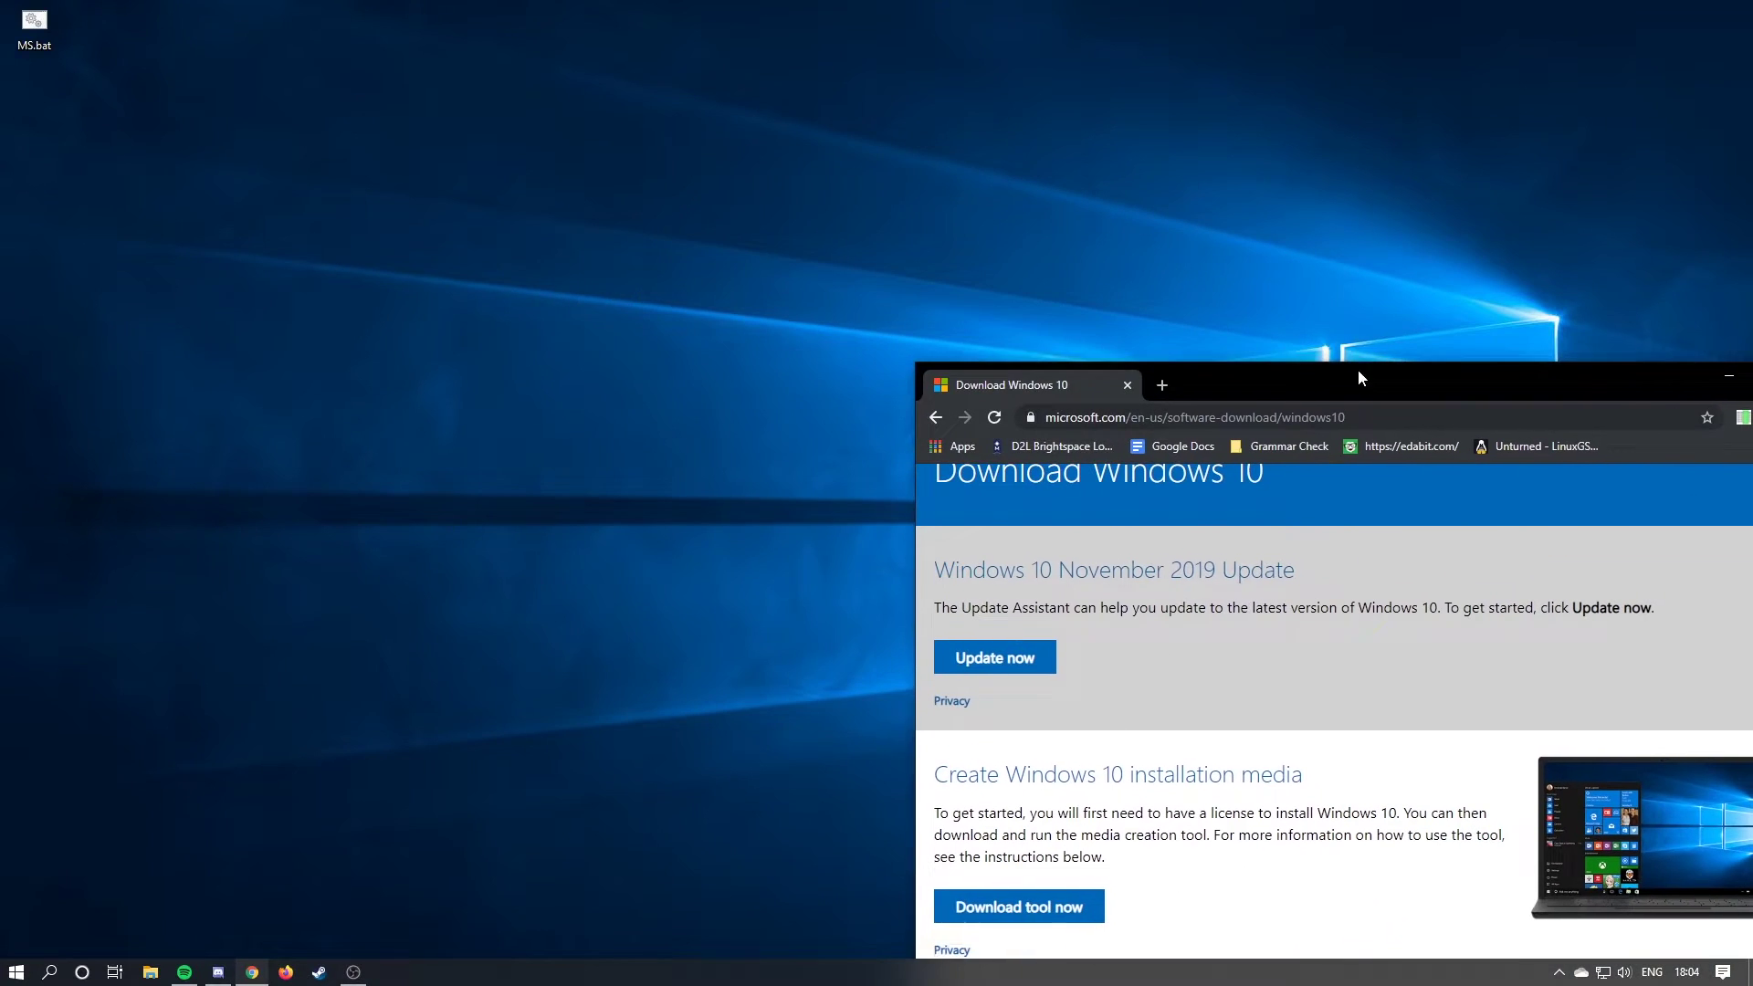
pyautogui.moveTo(1161, 367); pyautogui.dragTo(465, 439)
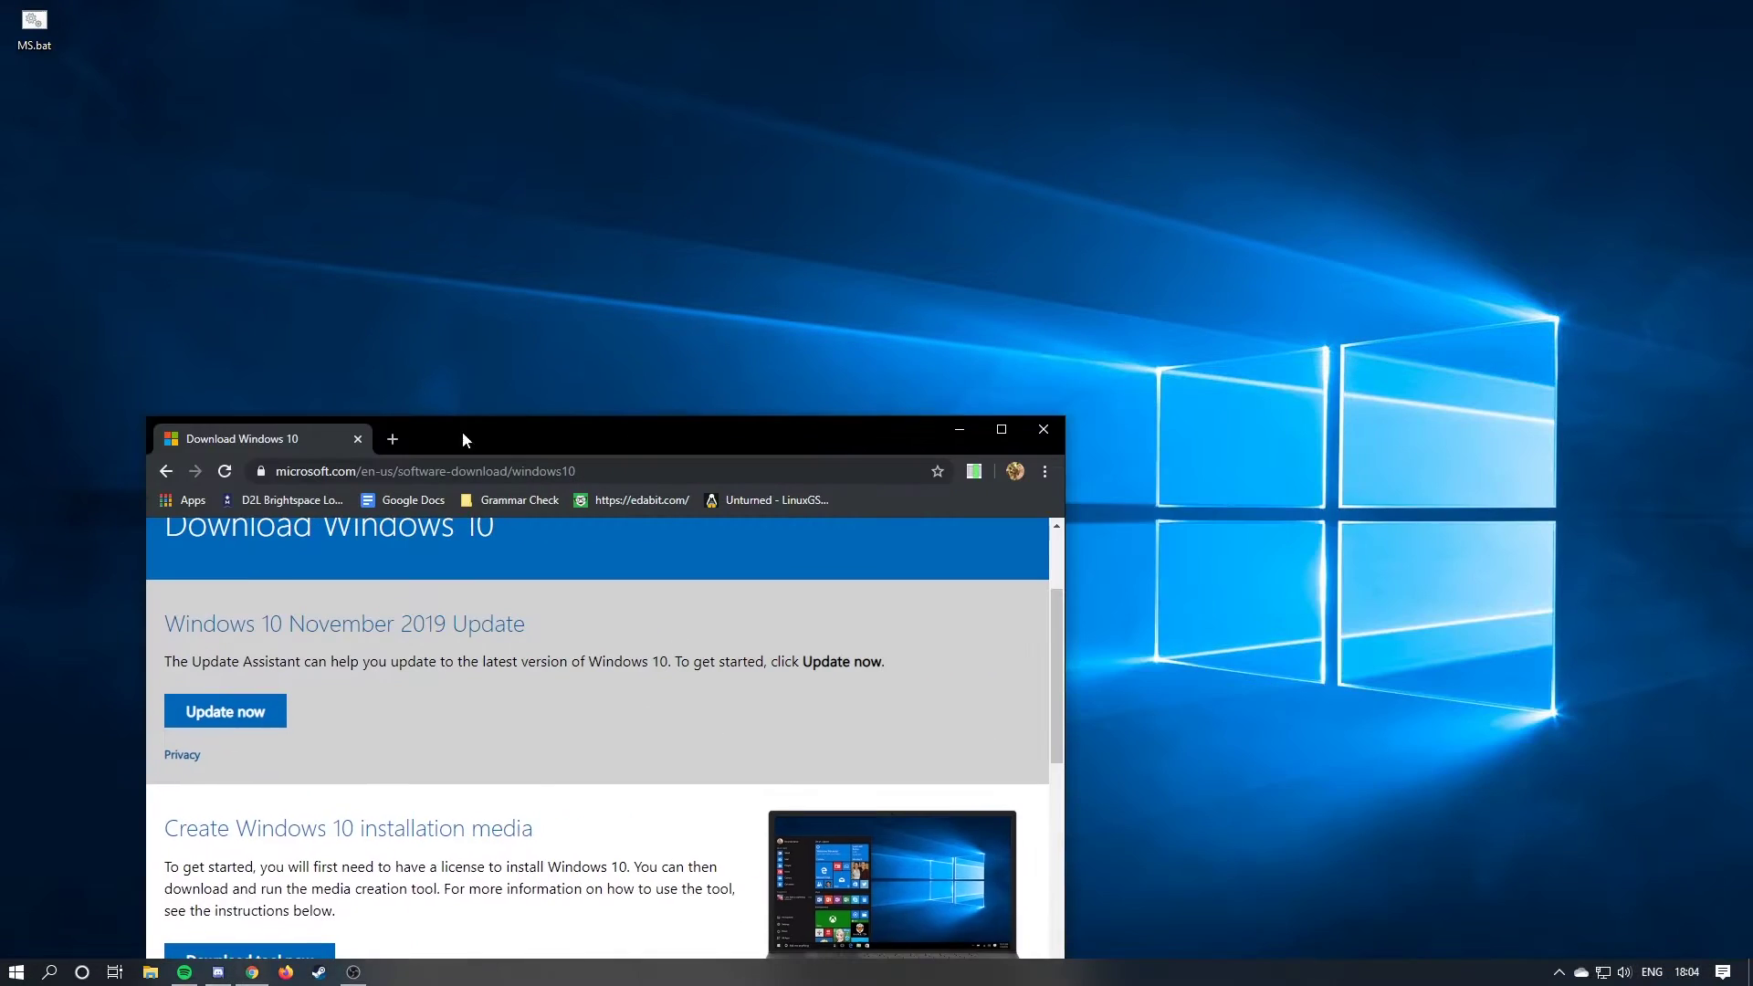
pyautogui.click(1041, 435)
pyautogui.press('super')
pyautogui.press('super')
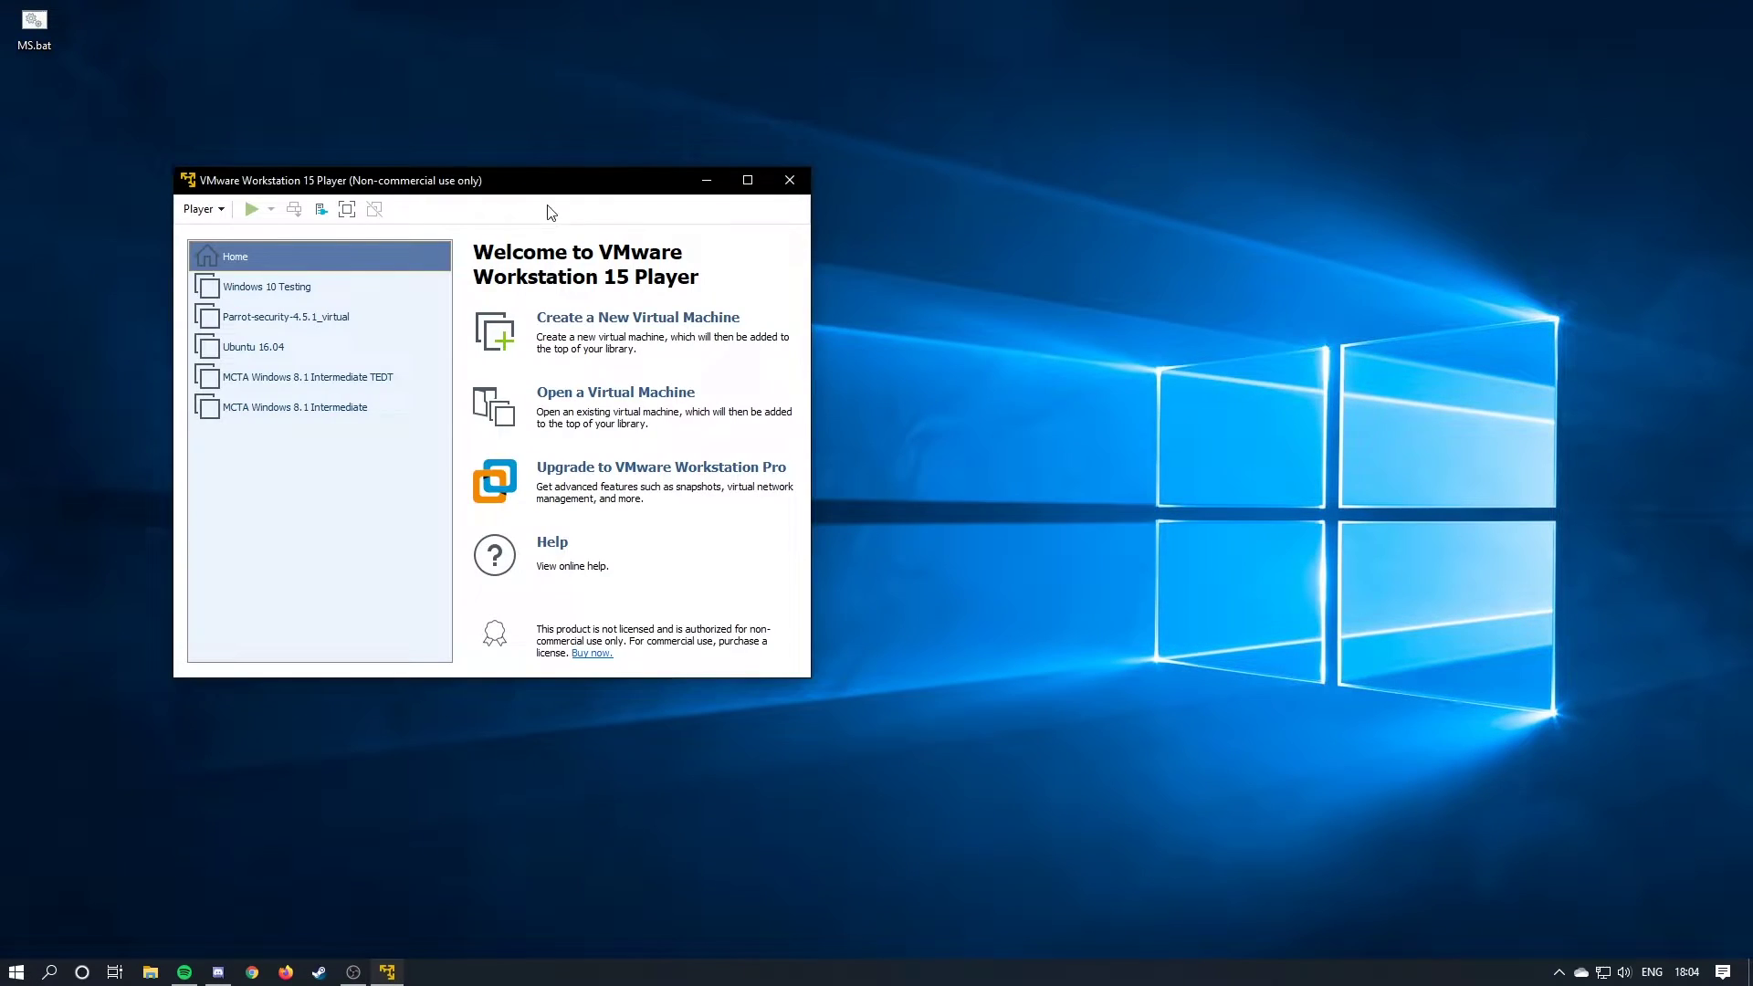
pyautogui.click(781, 311)
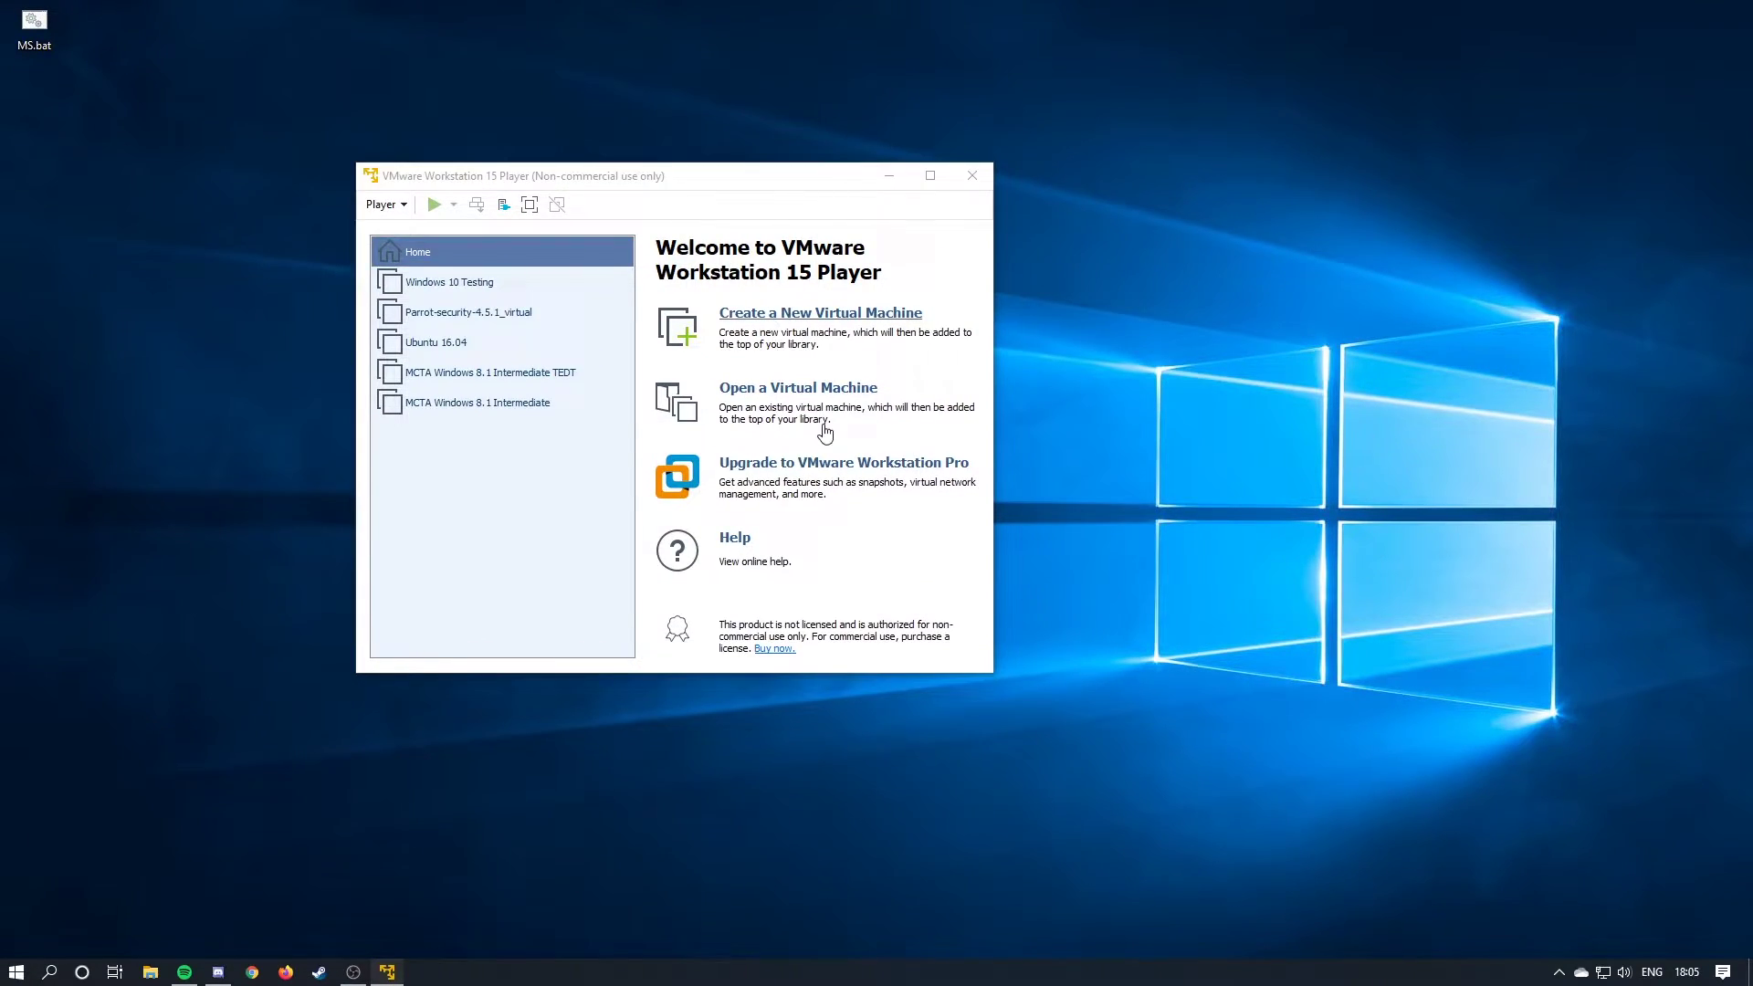
# Install from Win10_v1903.iso, name the VM 'LGPO Testing', and keep the 60 GB disk.
pyautogui.click(543, 425)
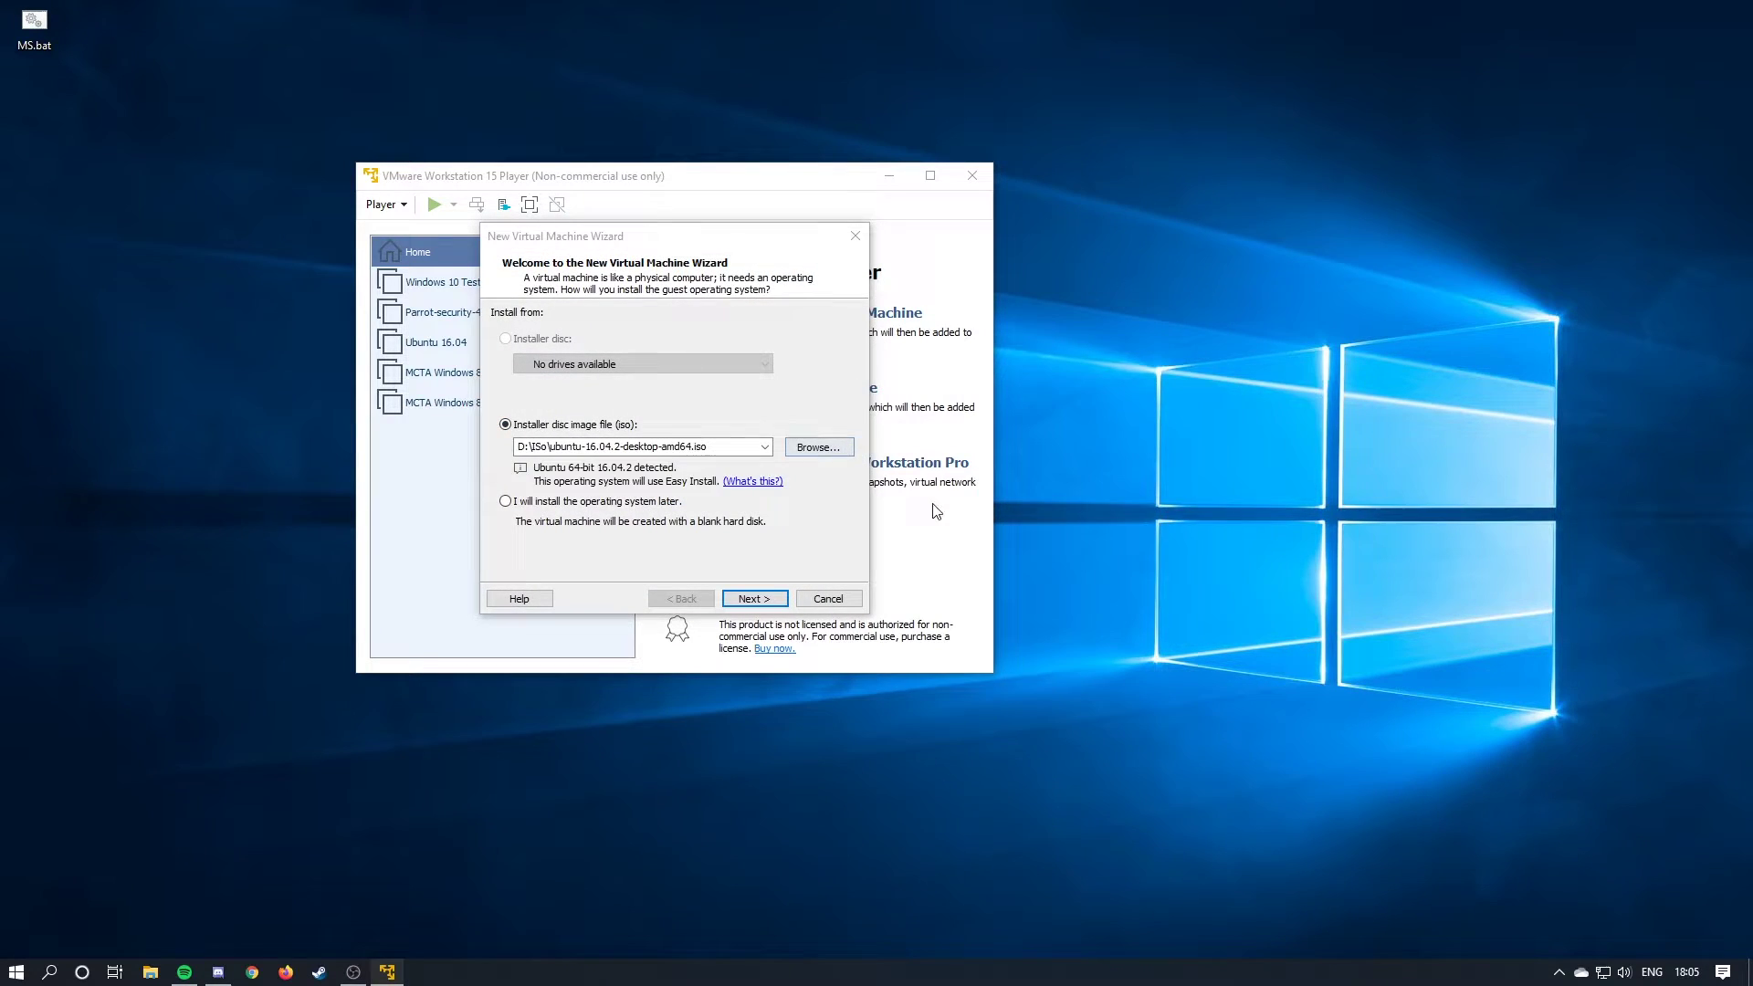
pyautogui.click(818, 447)
pyautogui.doubleClick(754, 592)
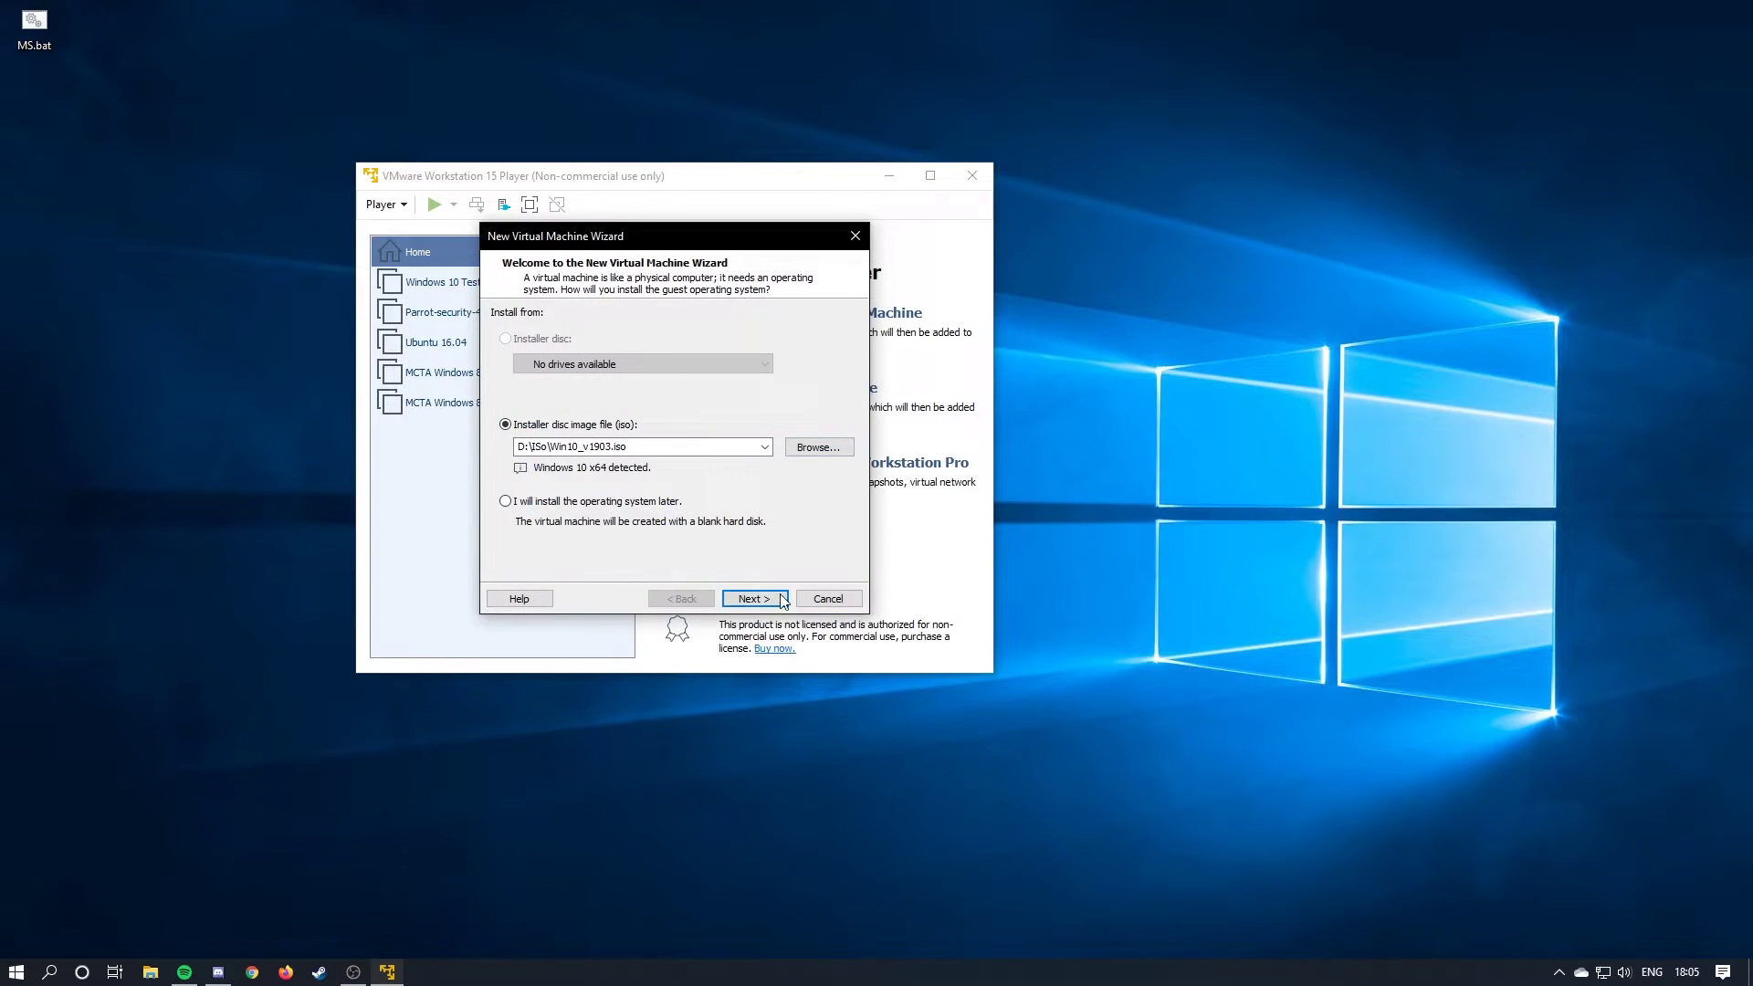
pyautogui.click(779, 601)
pyautogui.write('LGPO')
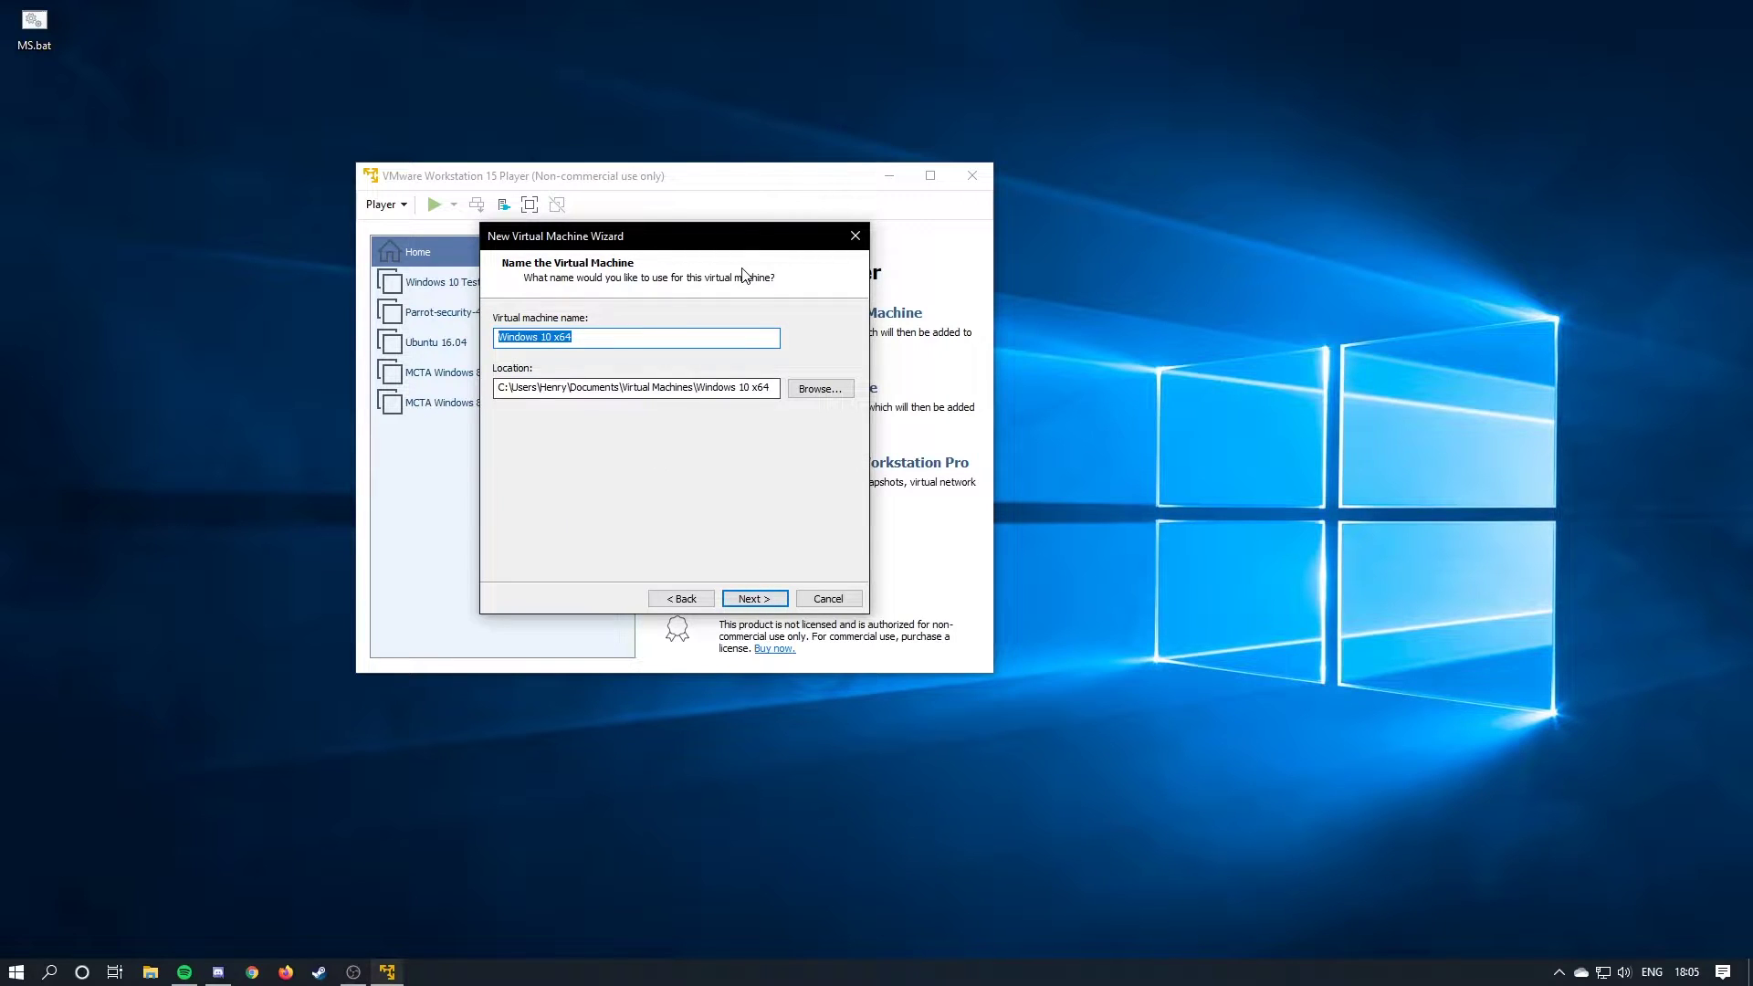
pyautogui.write(' Test')
pyautogui.press('Return')
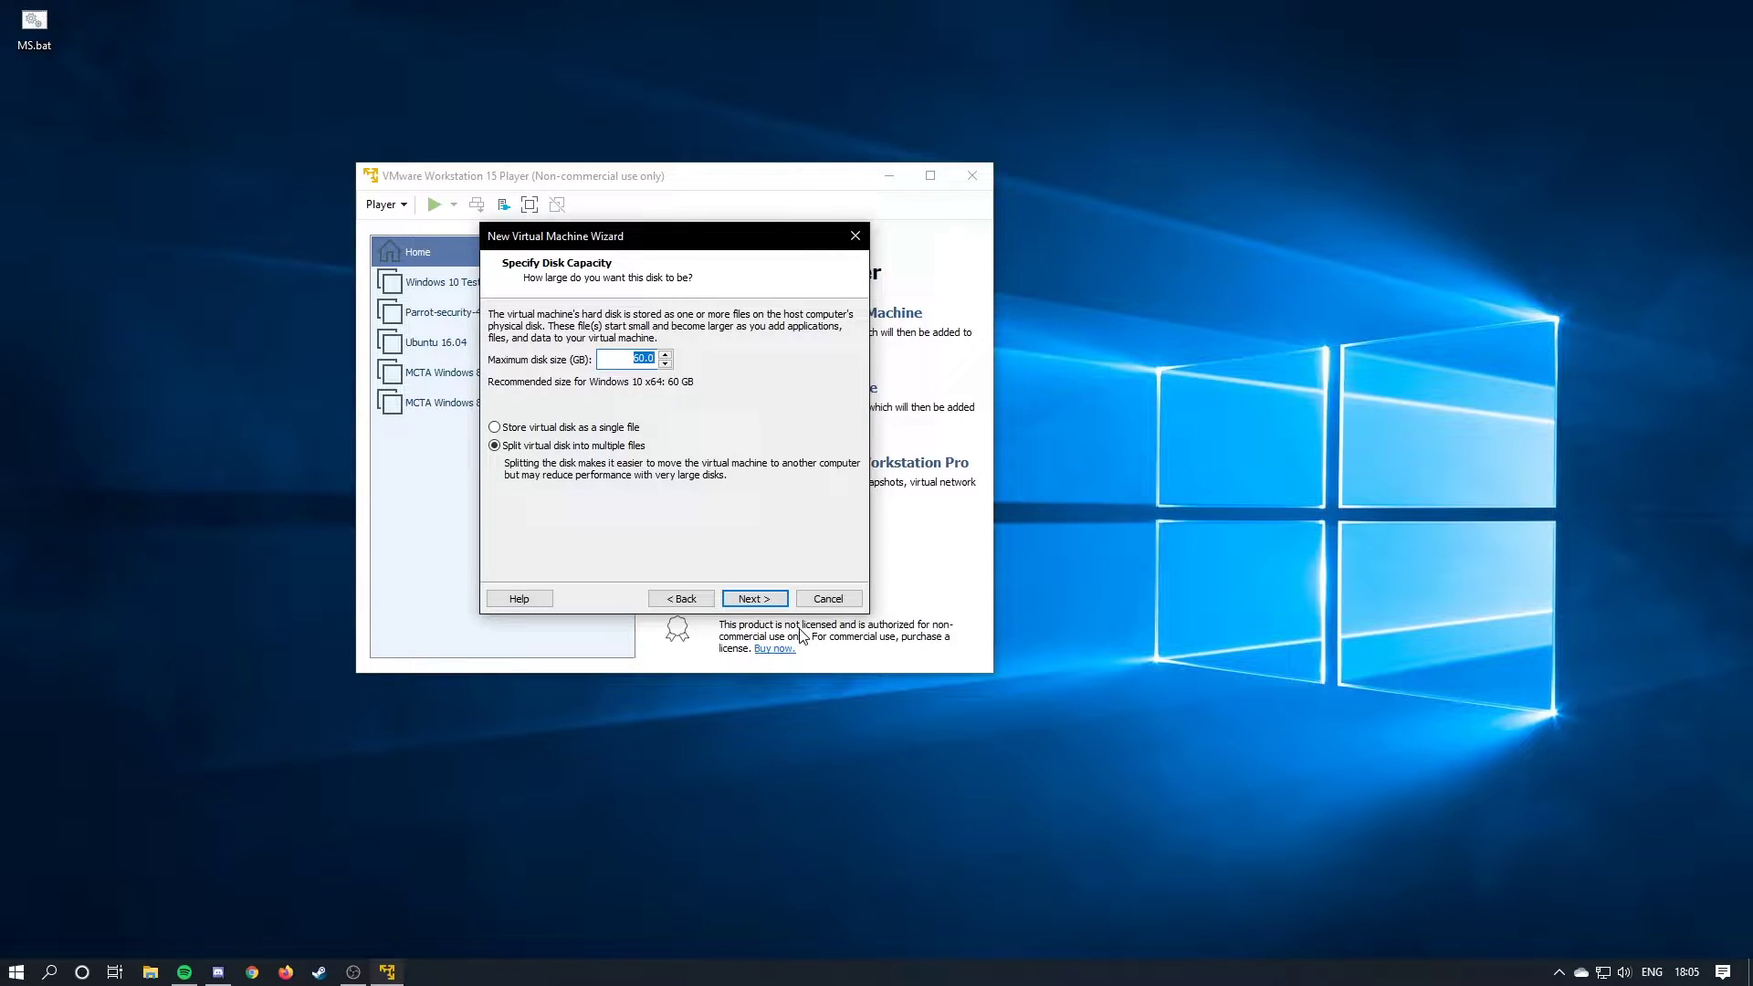
pyautogui.click(754, 599)
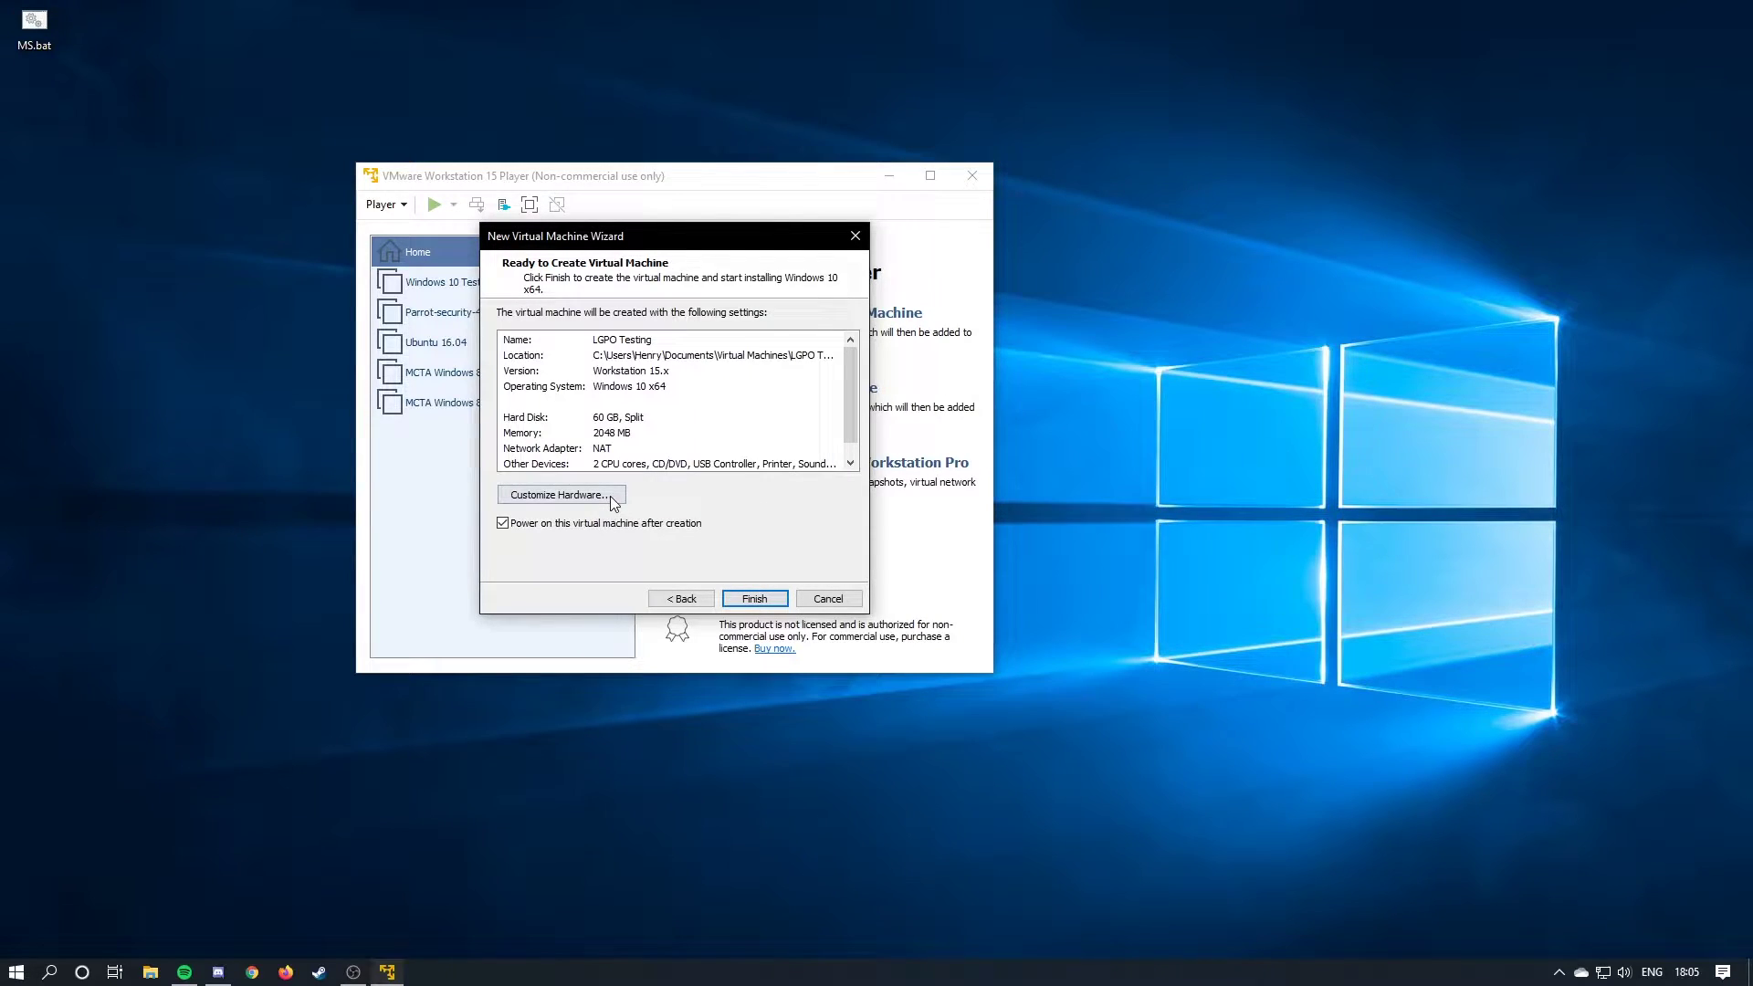
# Customize hardware to 4 GB memory and 2 processor cores.
pyautogui.click(610, 498)
pyautogui.click(684, 321)
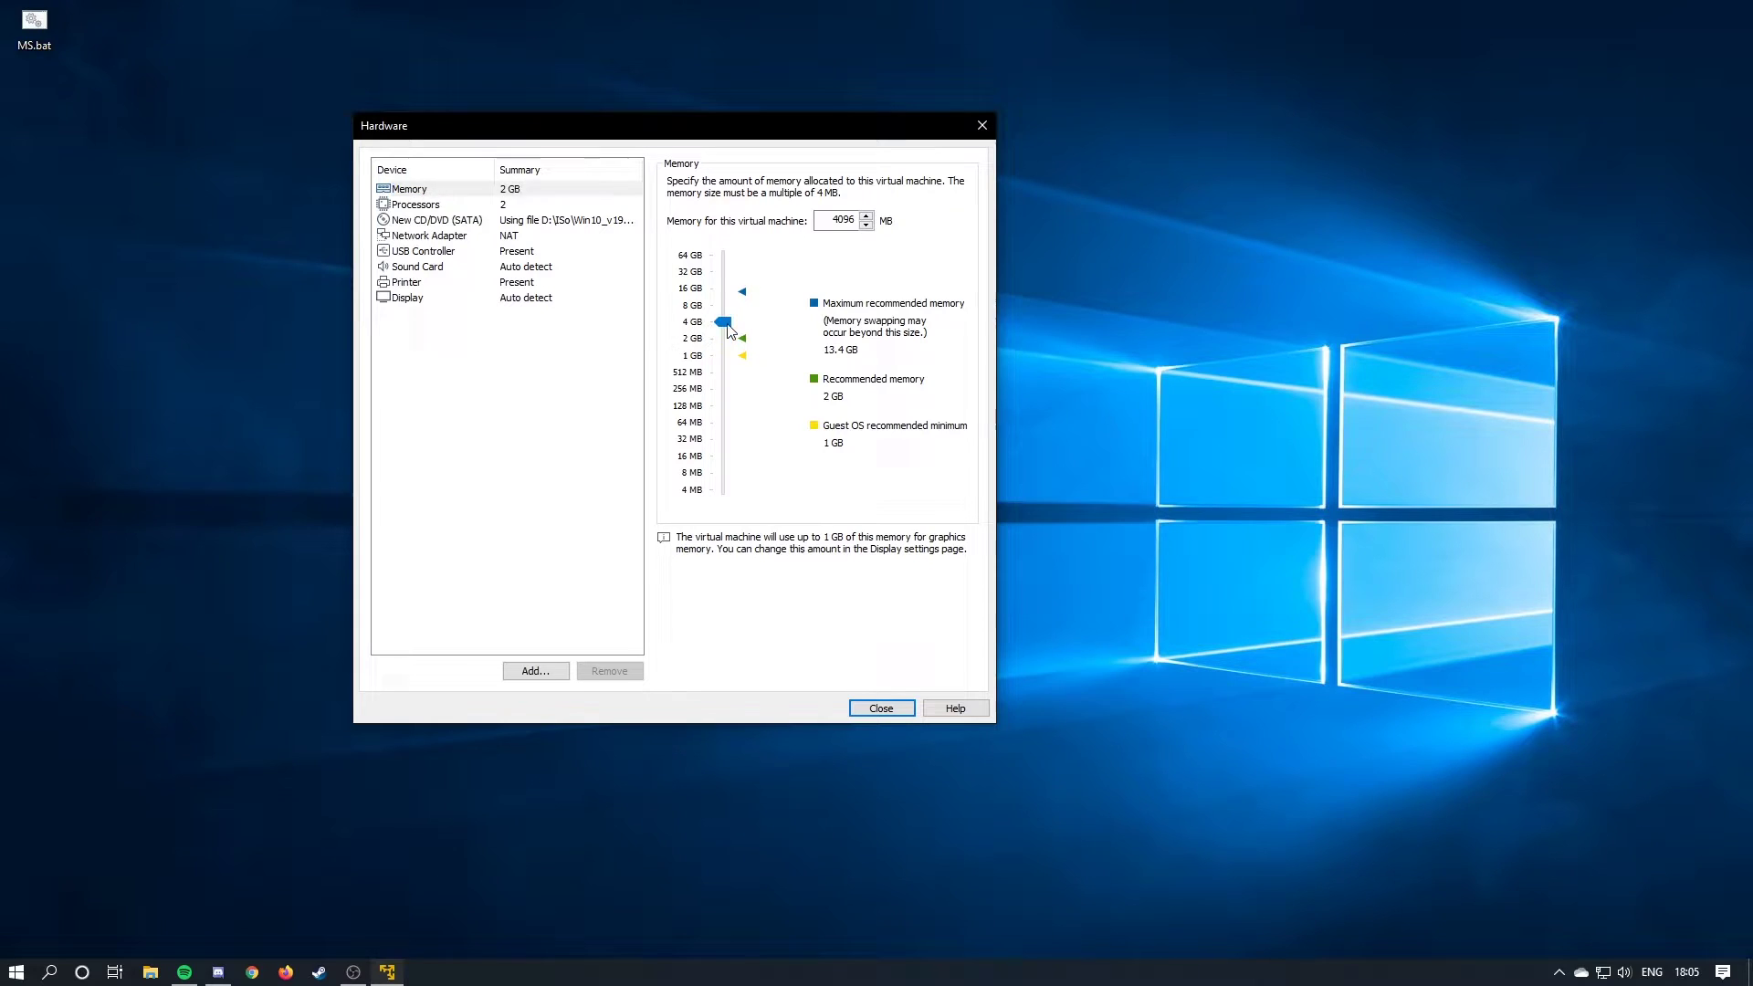
pyautogui.click(535, 206)
pyautogui.click(803, 186)
pyautogui.click(804, 262)
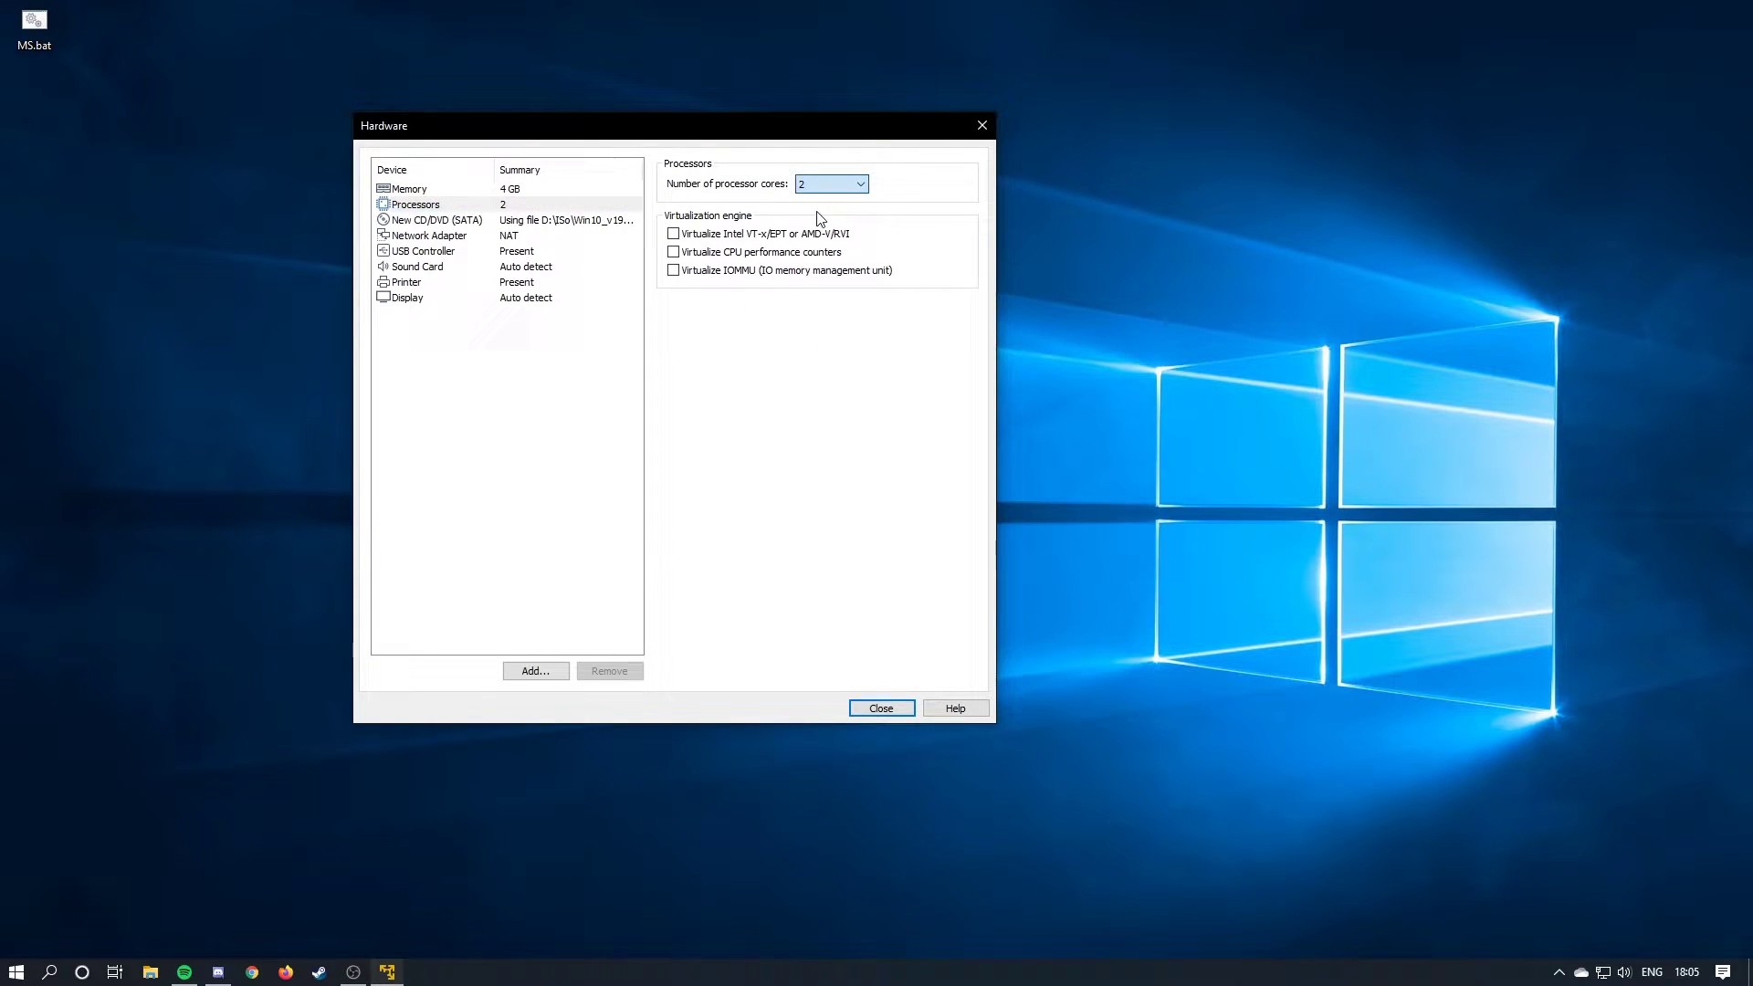
pyautogui.click(880, 709)
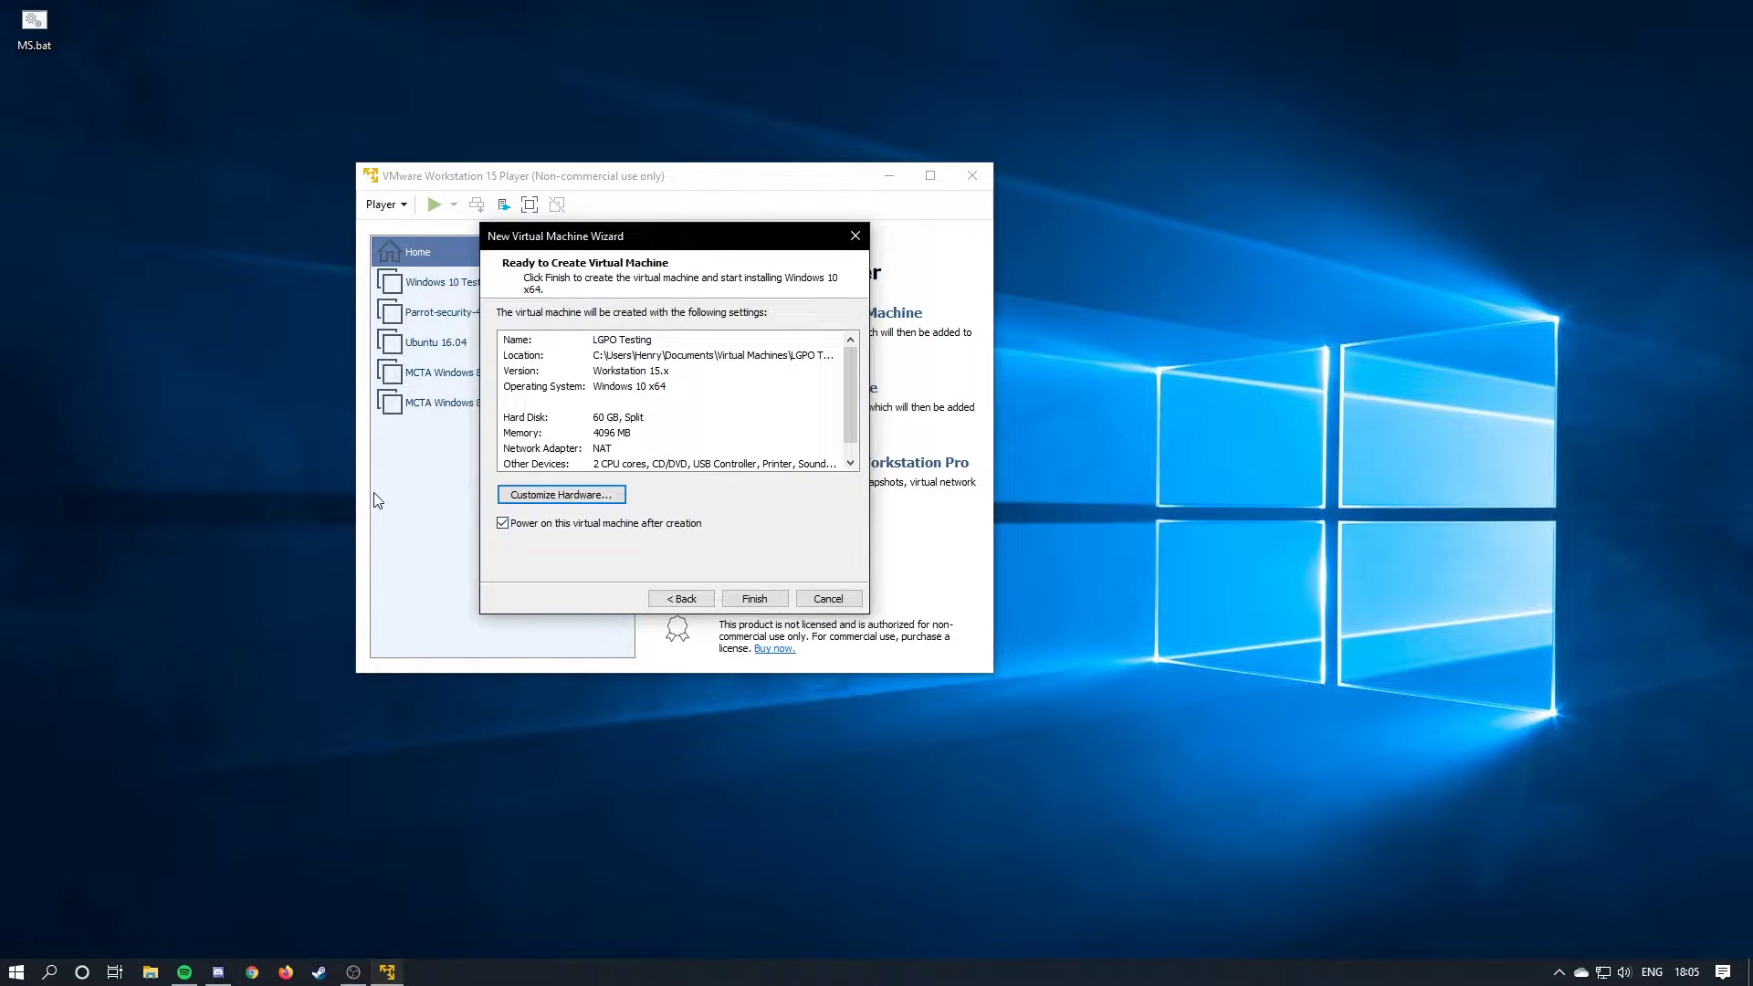
# Finish creating LGPO Testing and boot it from the EFI VMware Virtual SATA CDROM Drive.
pyautogui.click(756, 607)
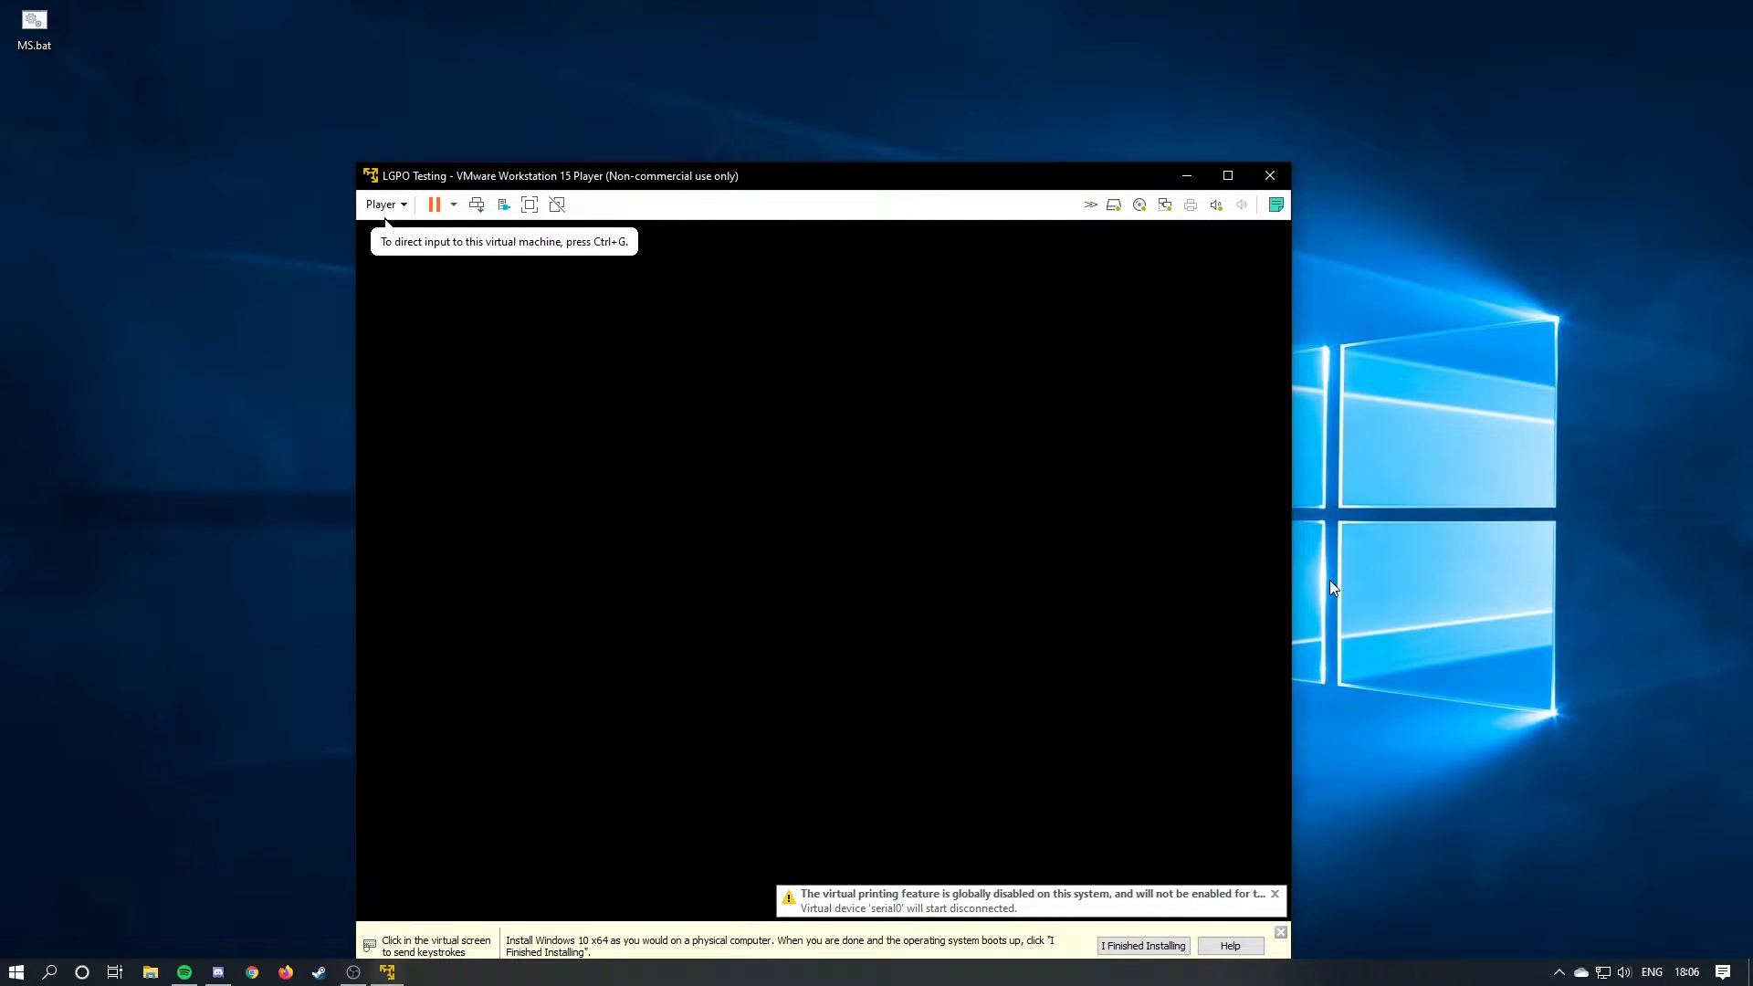
pyautogui.click(1698, 614)
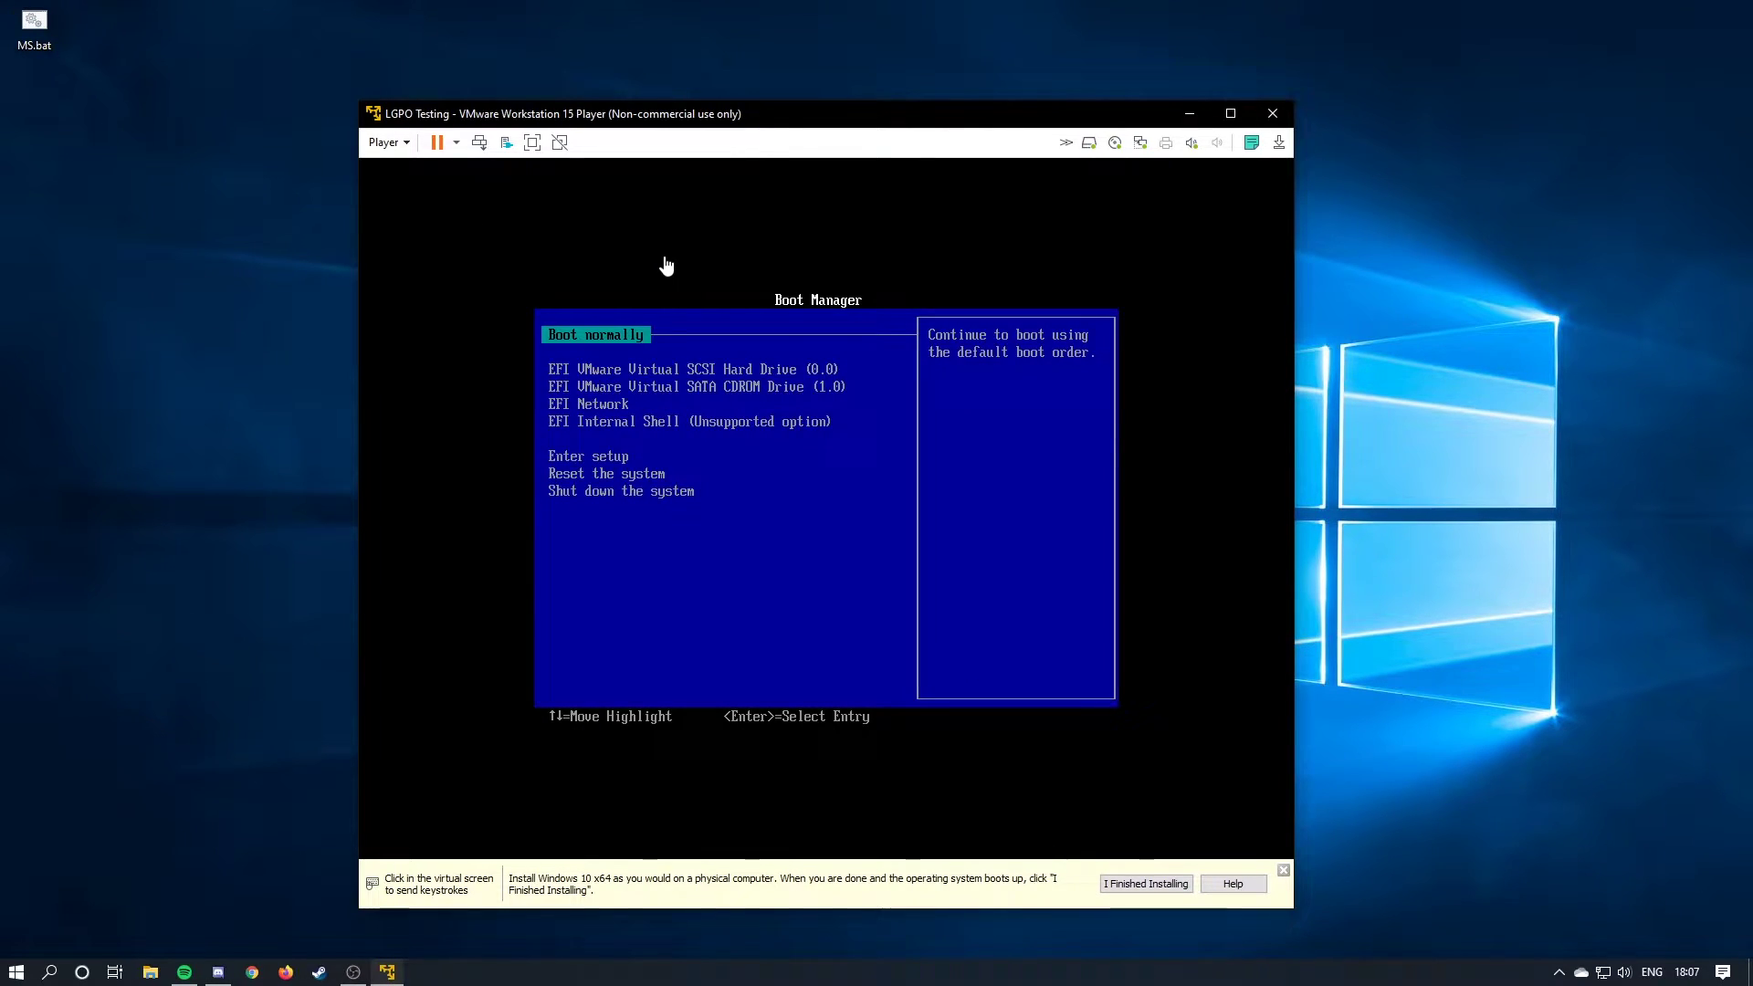
pyautogui.click(699, 213)
pyautogui.press('Down')
pyautogui.press('Down')
pyautogui.press('Down')
pyautogui.press('Up')
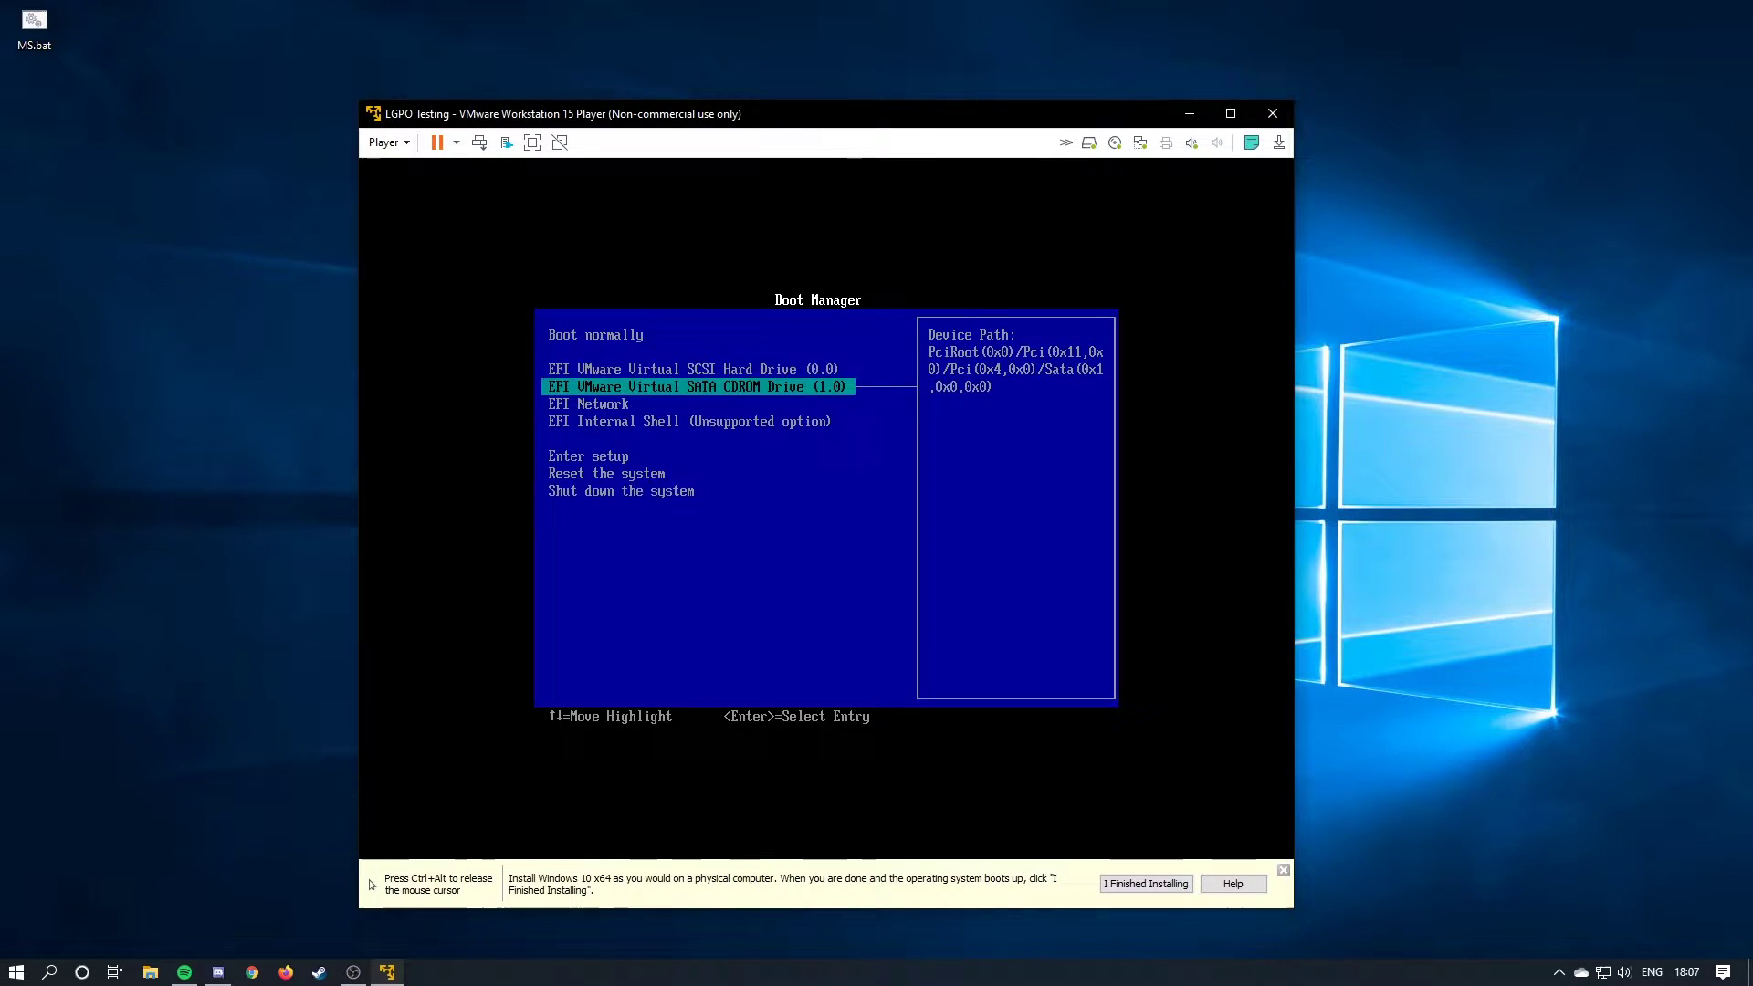
pyautogui.press('Return')
pyautogui.press('Return')
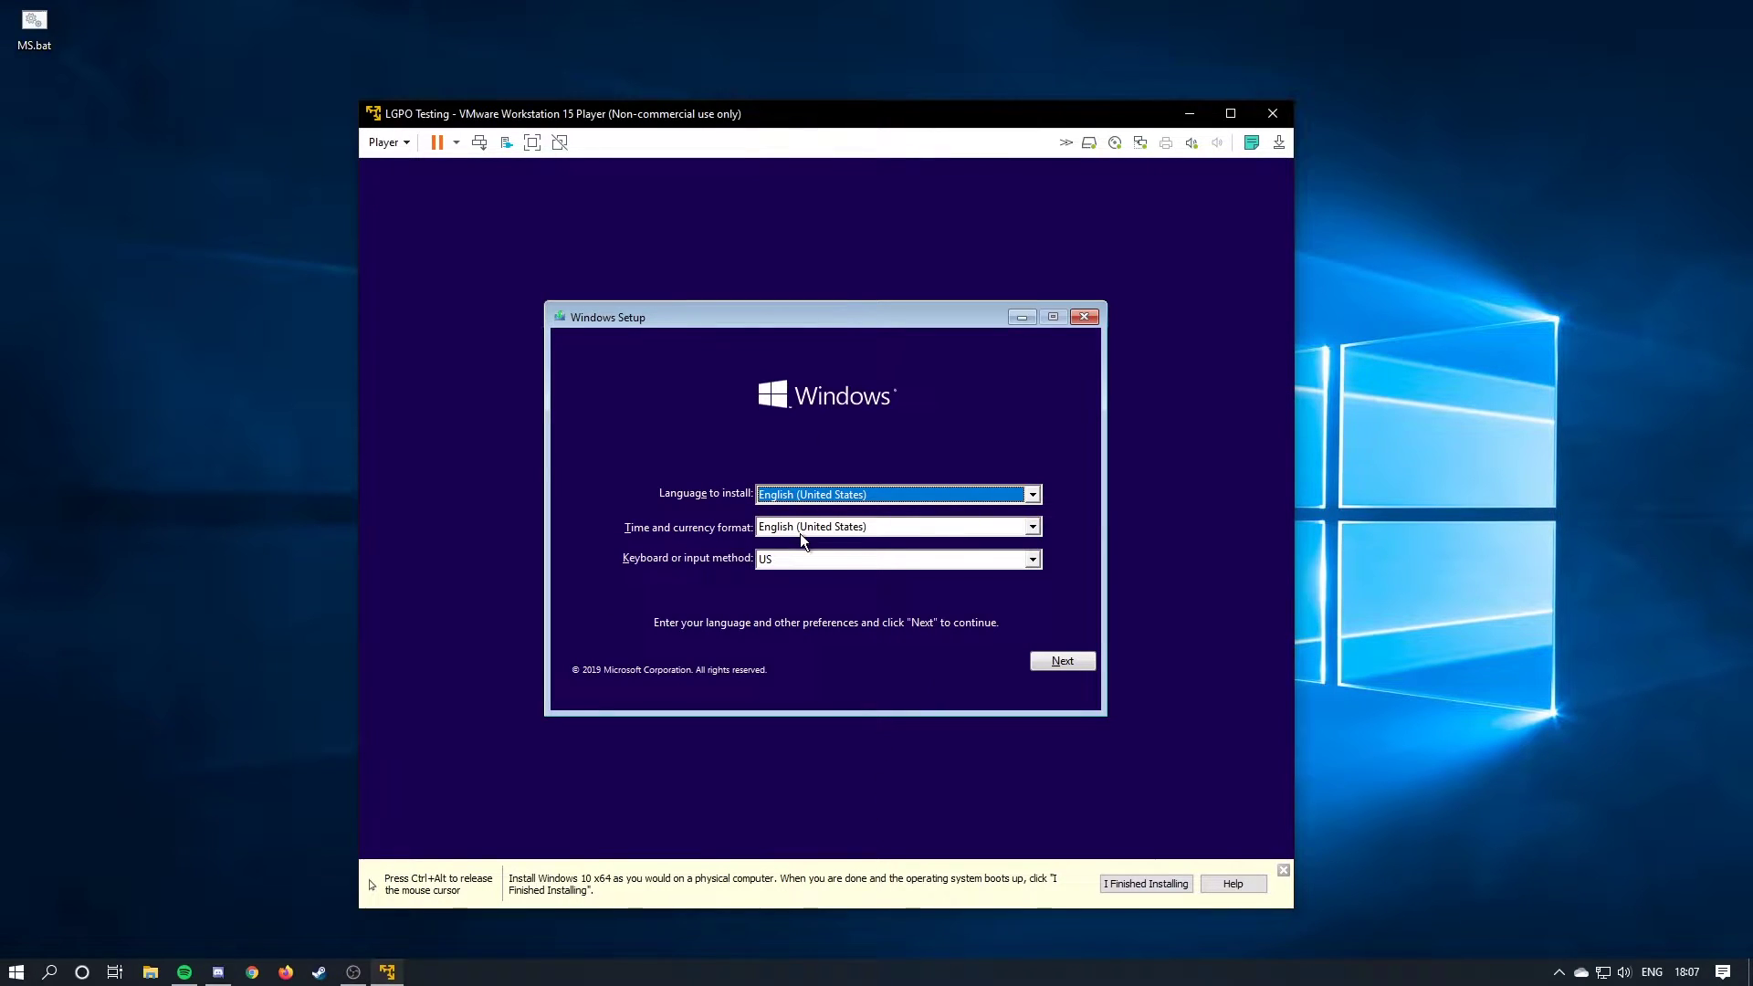
# Start Windows Setup with default language, skip the product key, and choose Windows 10 Pro.
pyautogui.click(1068, 660)
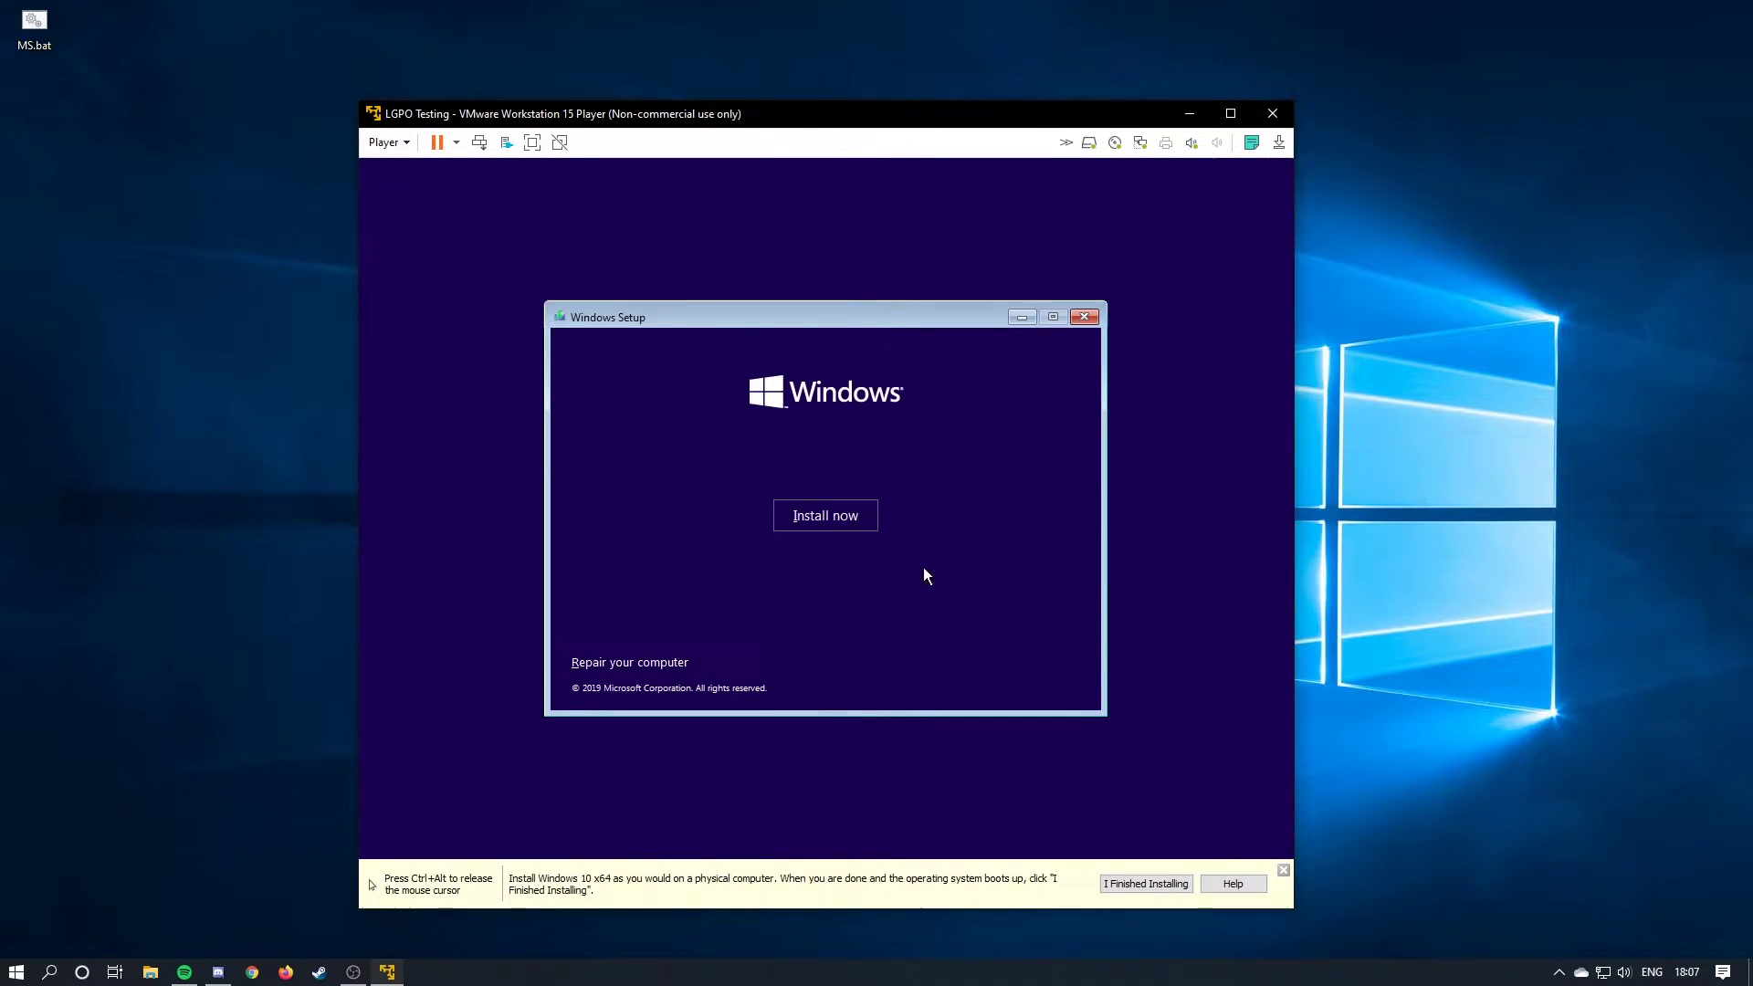
pyautogui.click(847, 514)
pyautogui.hotkey('ctrl', 'alt')
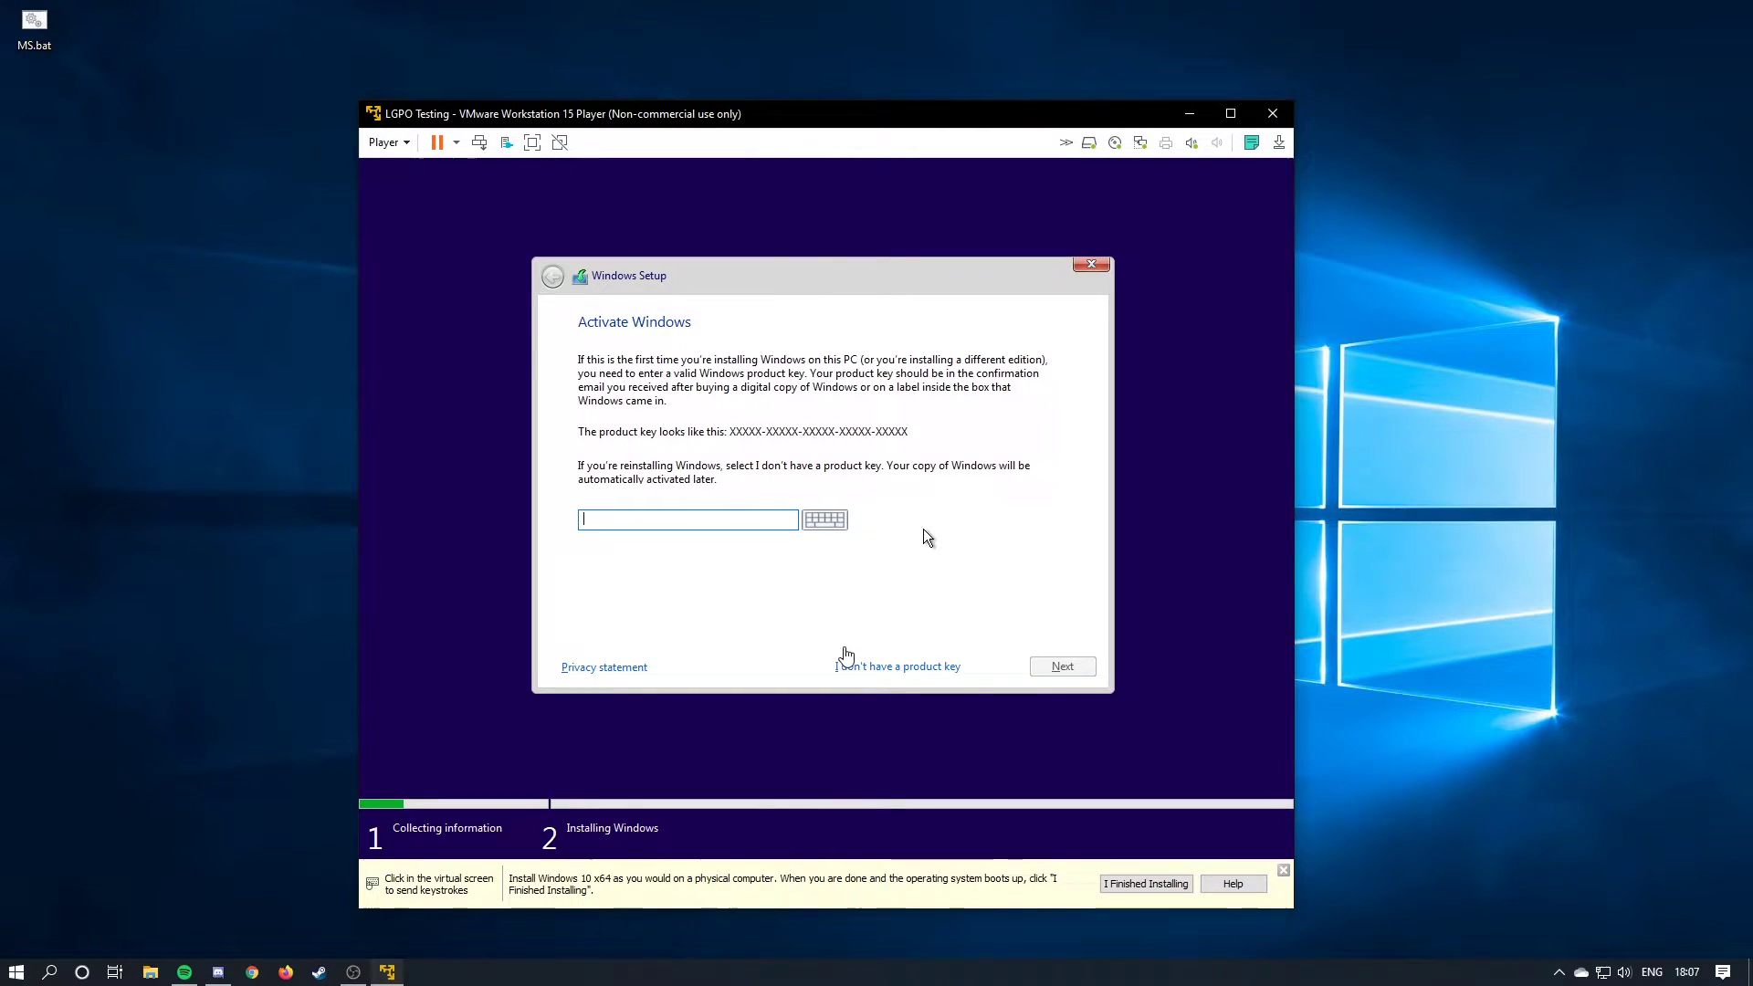
pyautogui.click(923, 528)
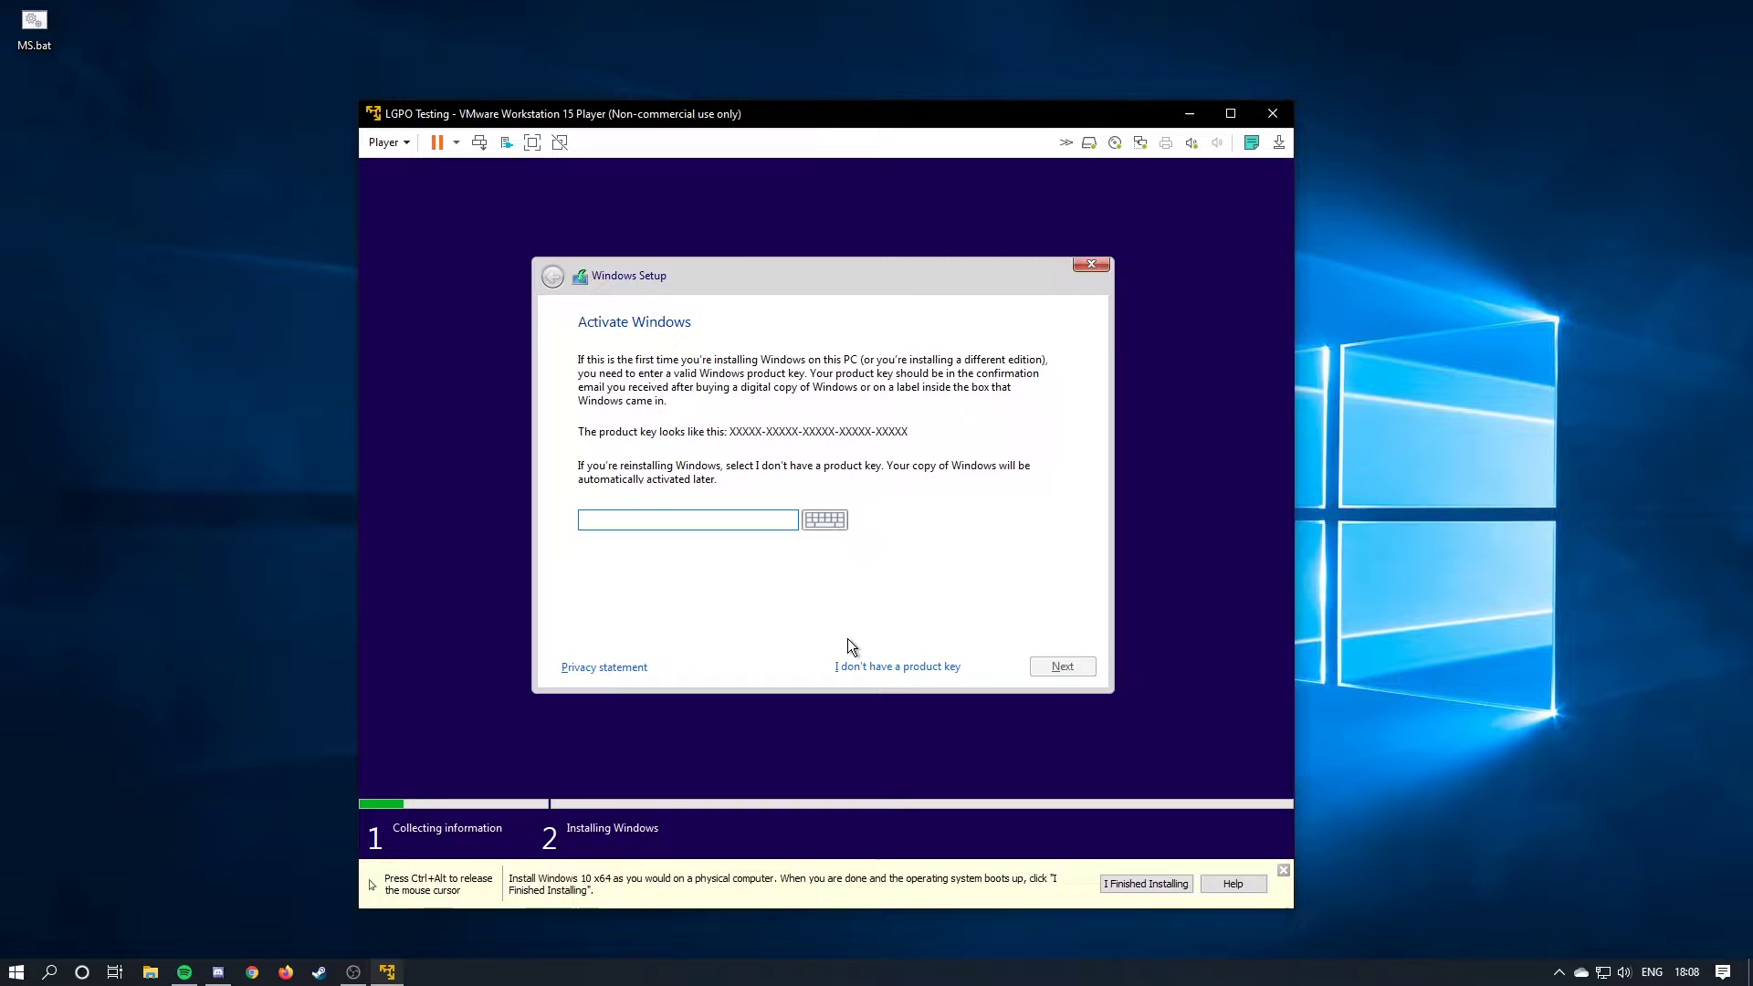
pyautogui.click(899, 666)
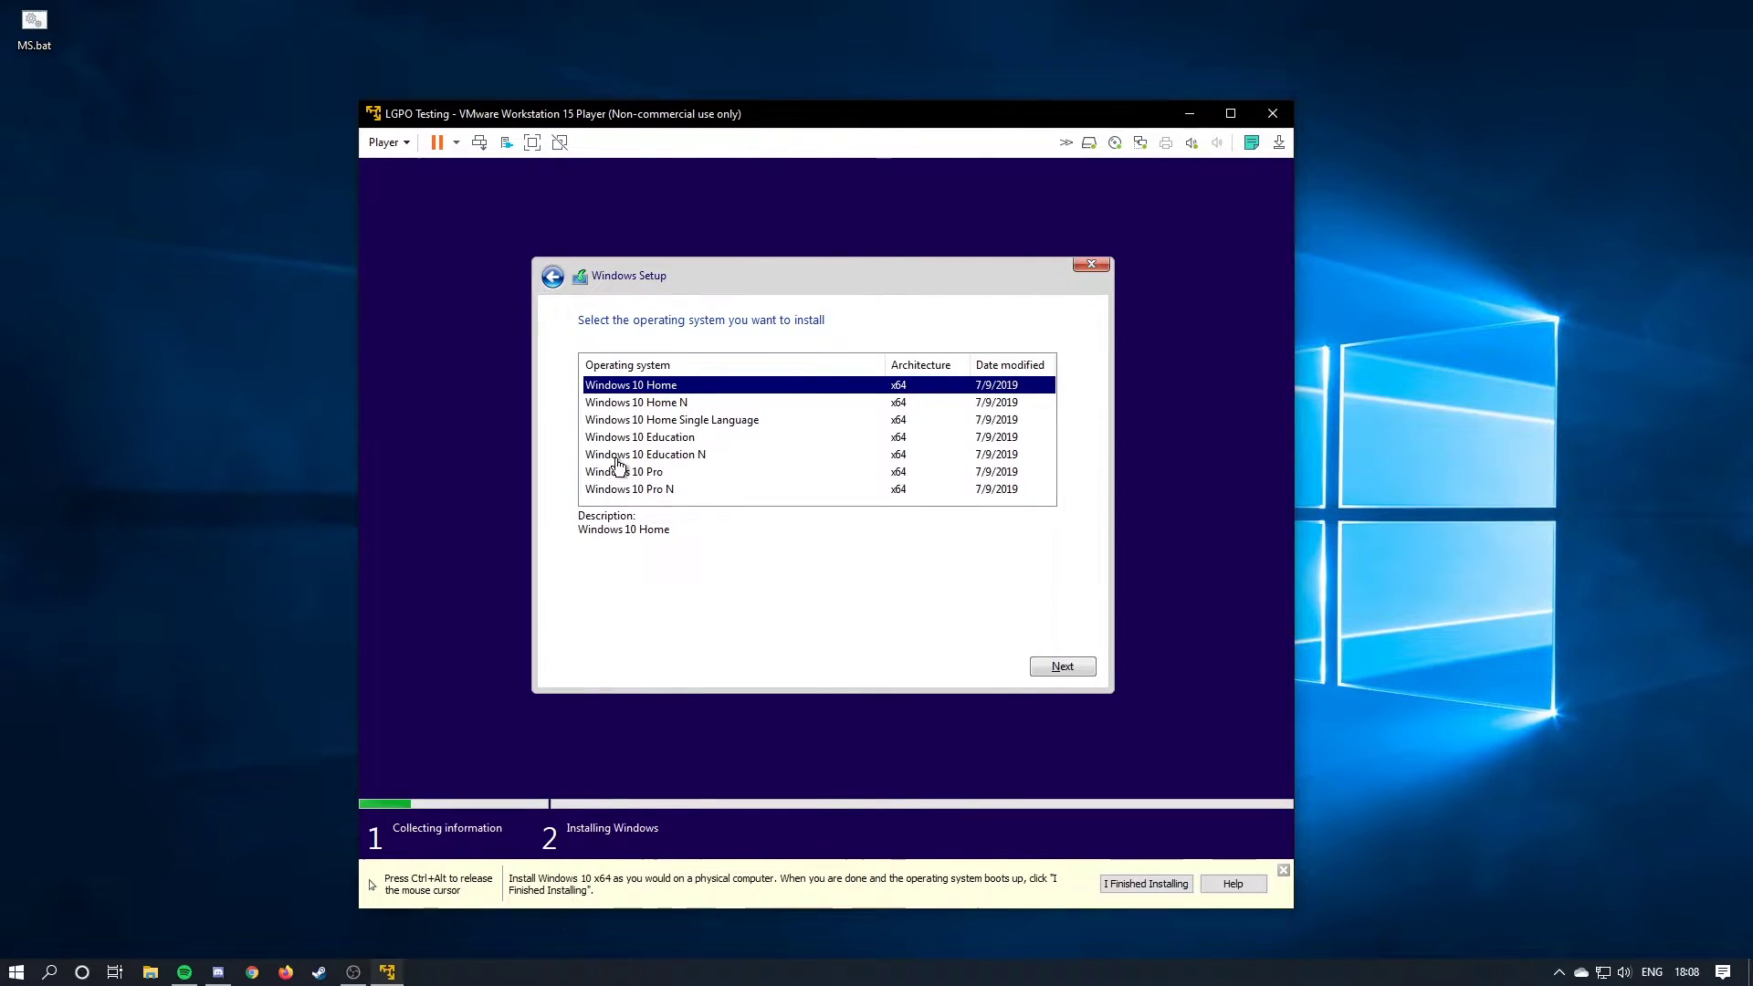
pyautogui.click(712, 473)
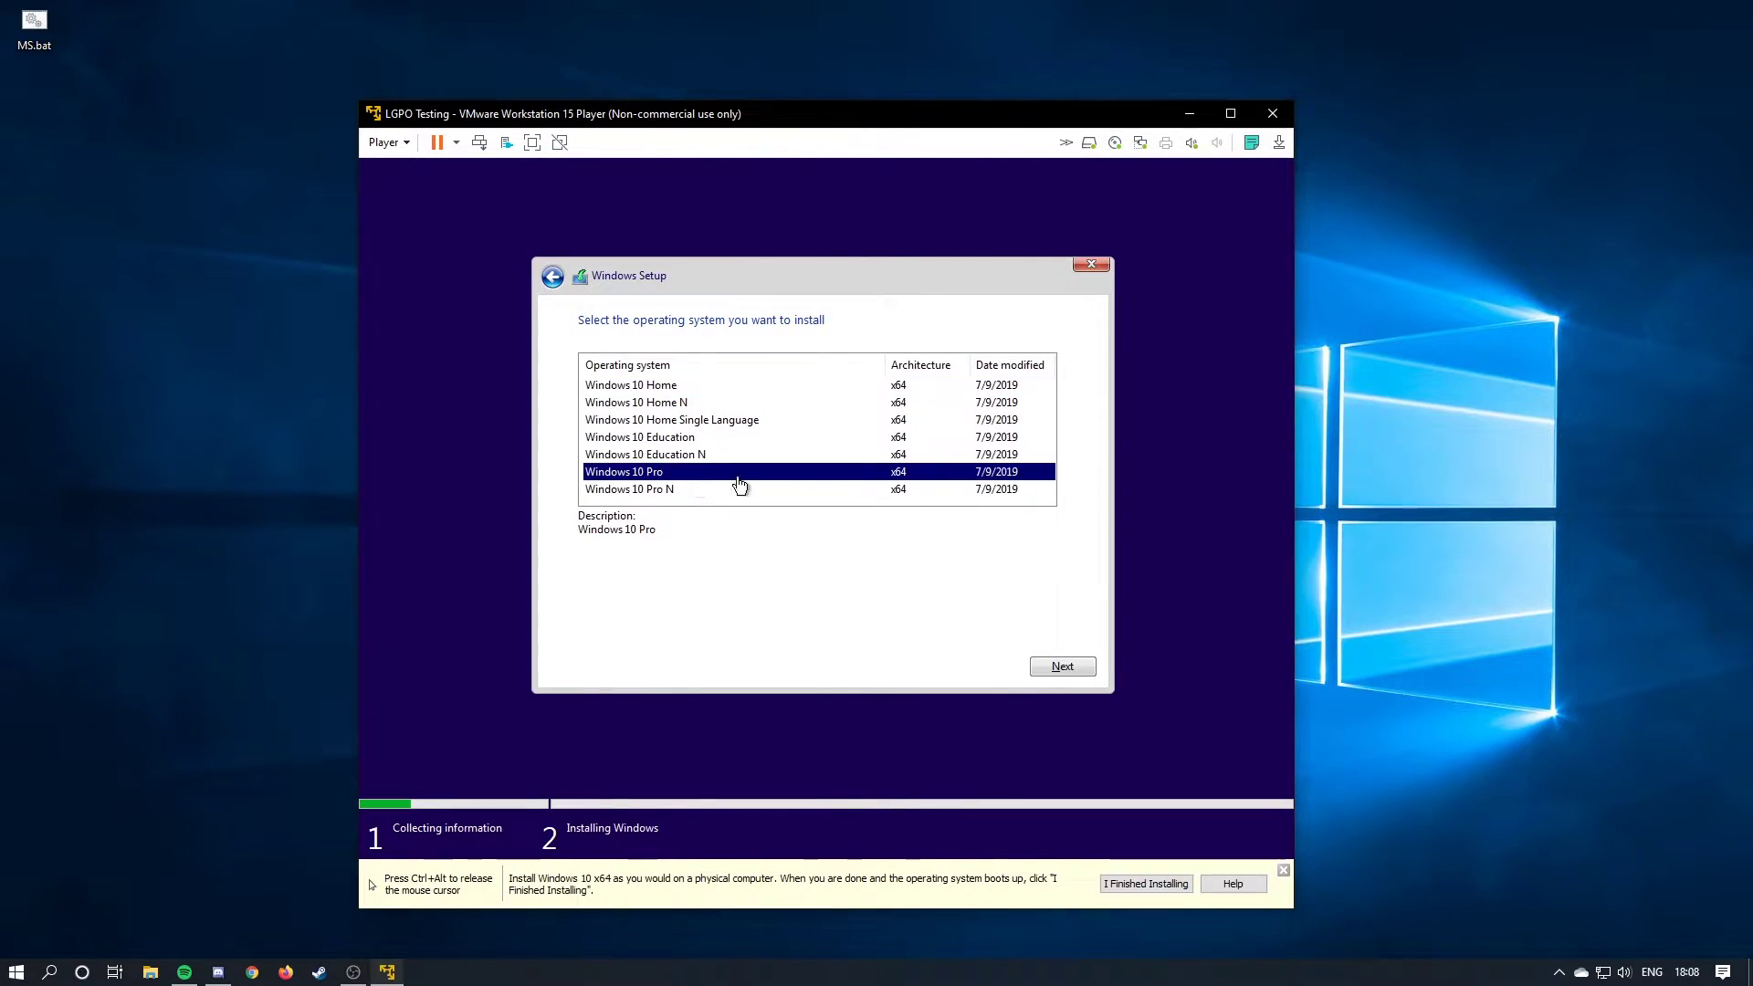
pyautogui.click(1058, 665)
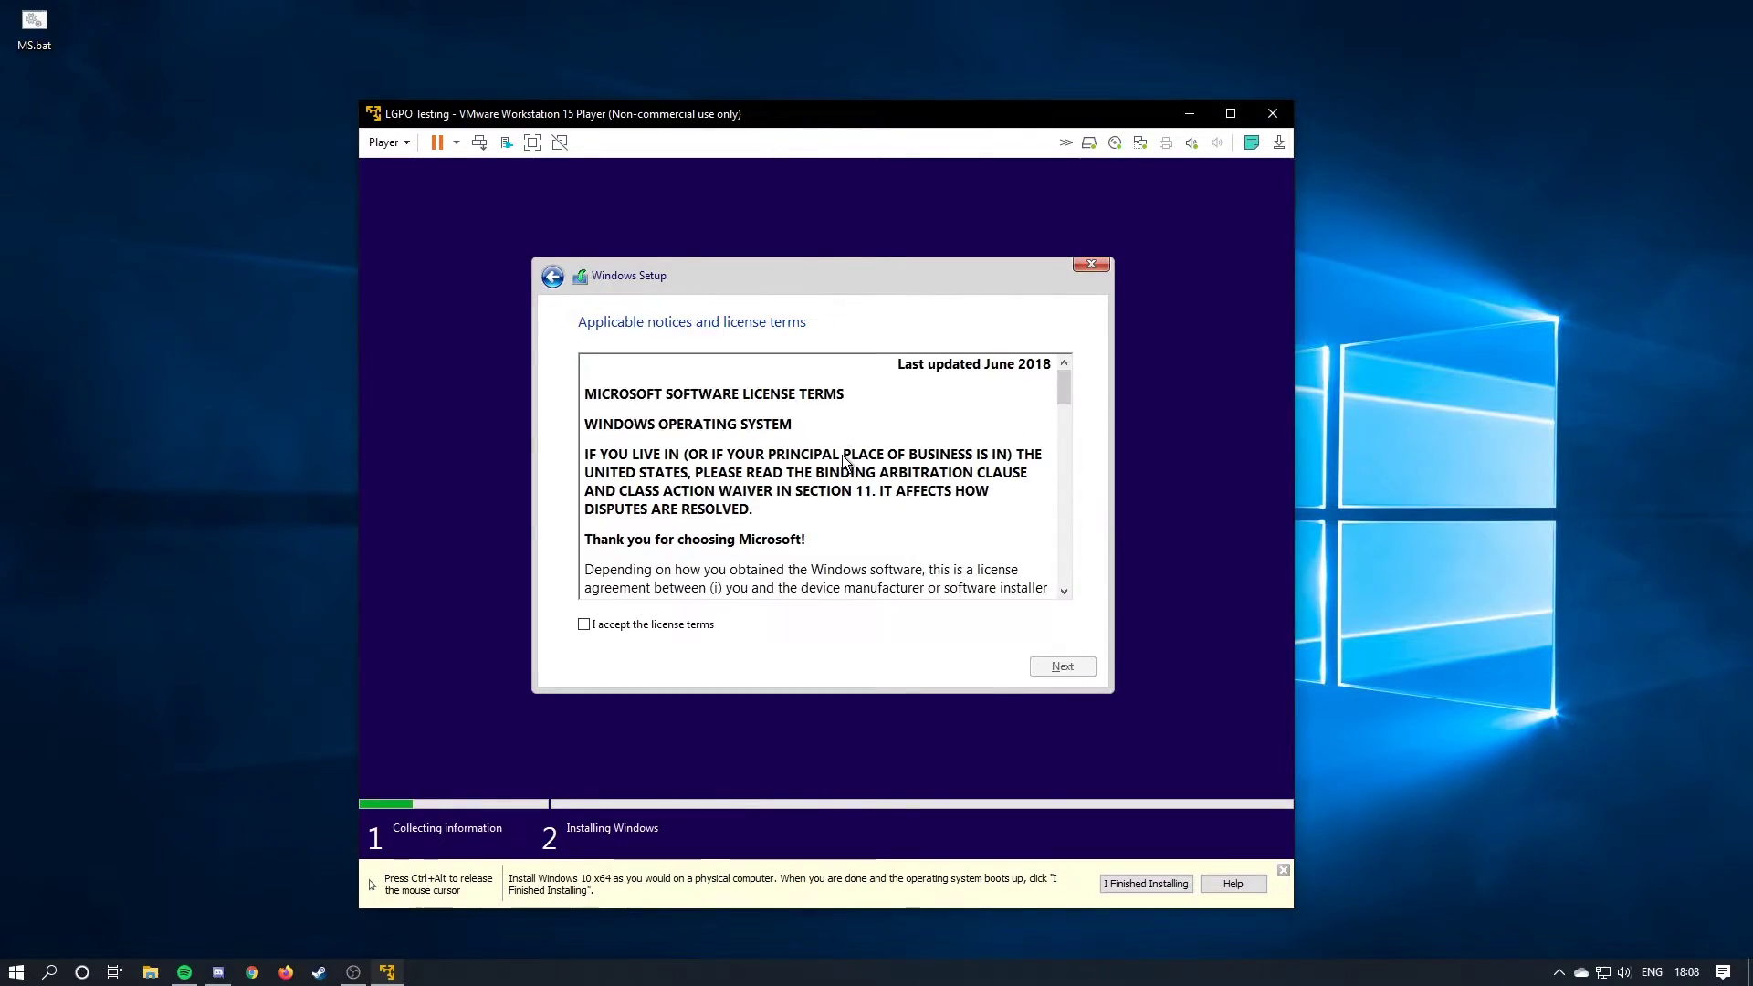
# Accept the license and do a Custom install onto the unallocated 60 GB drive.
pyautogui.click(670, 630)
pyautogui.scroll(-20, 878, 500)
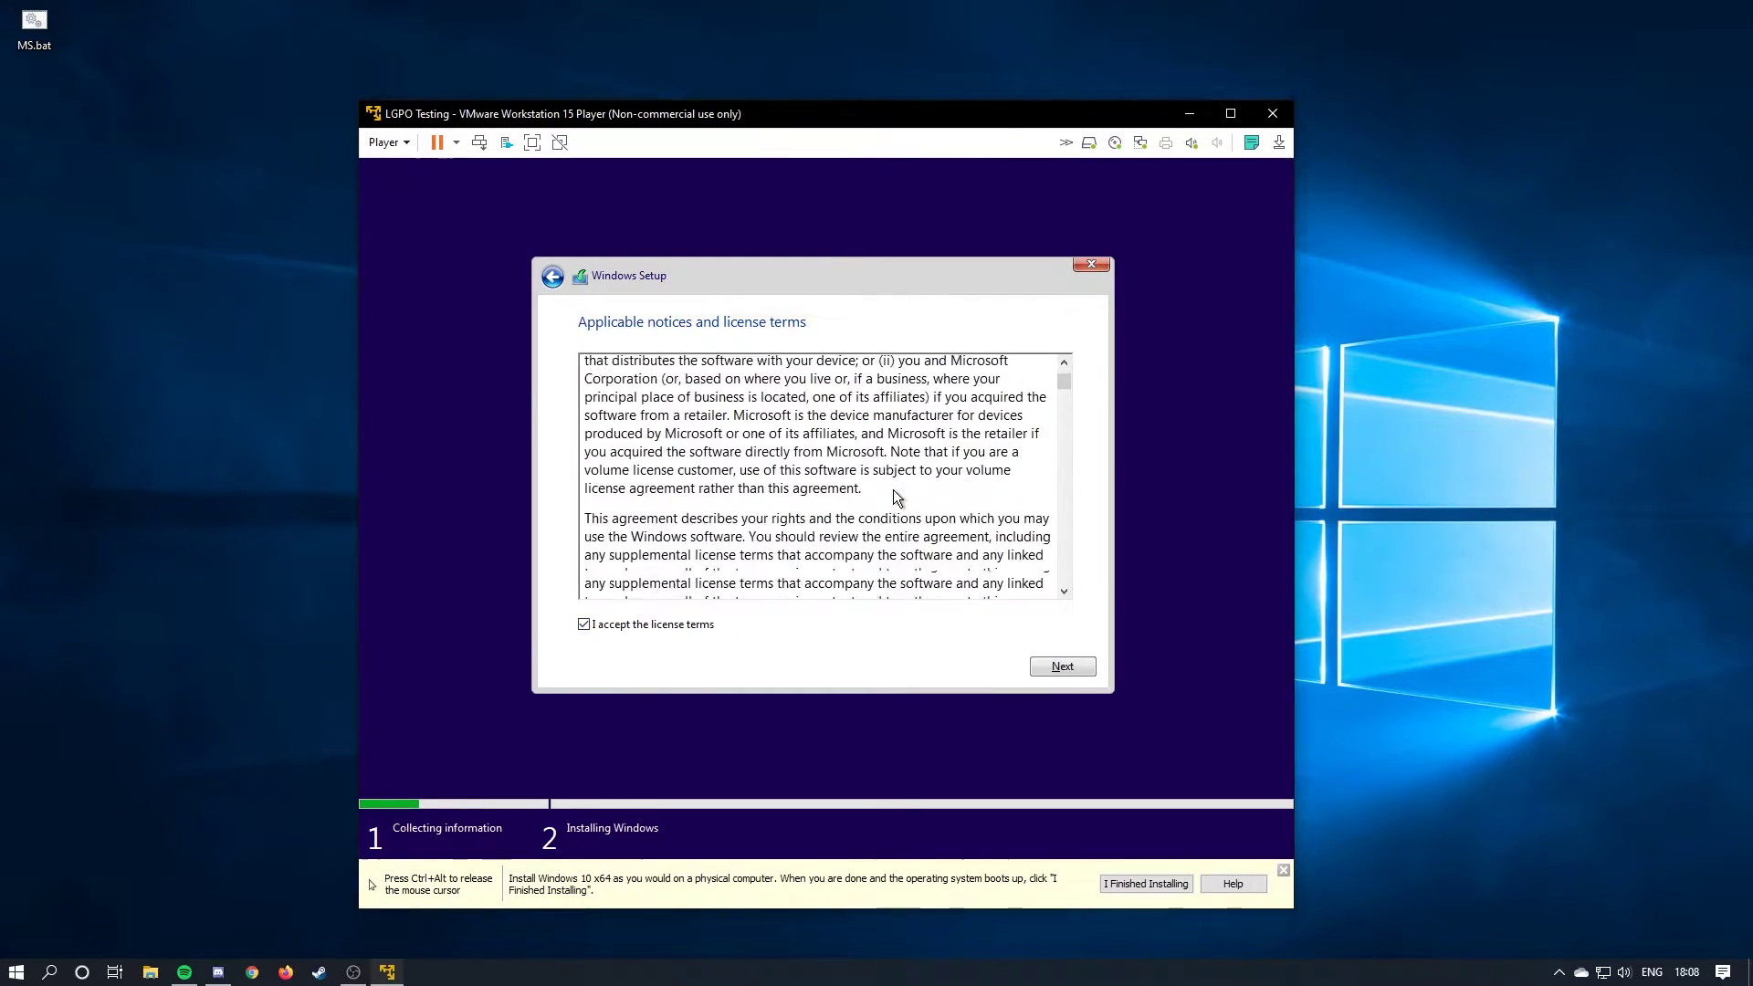
pyautogui.scroll(-15, 1006, 501)
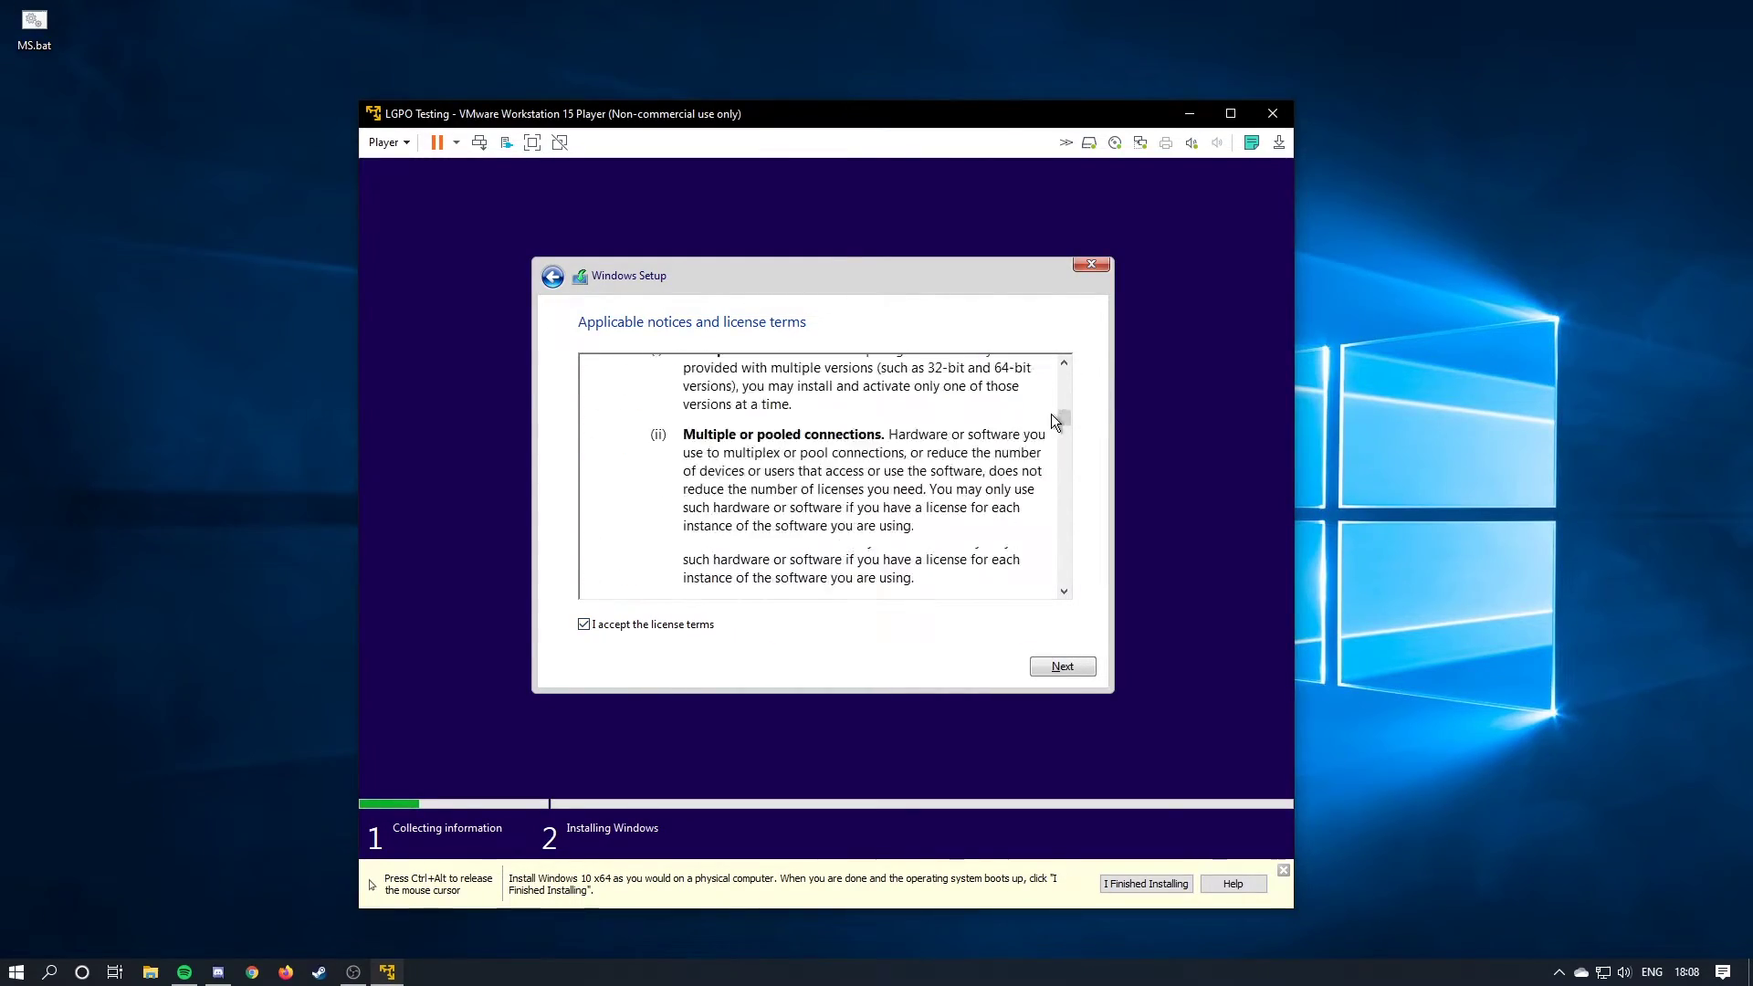
pyautogui.click(1059, 665)
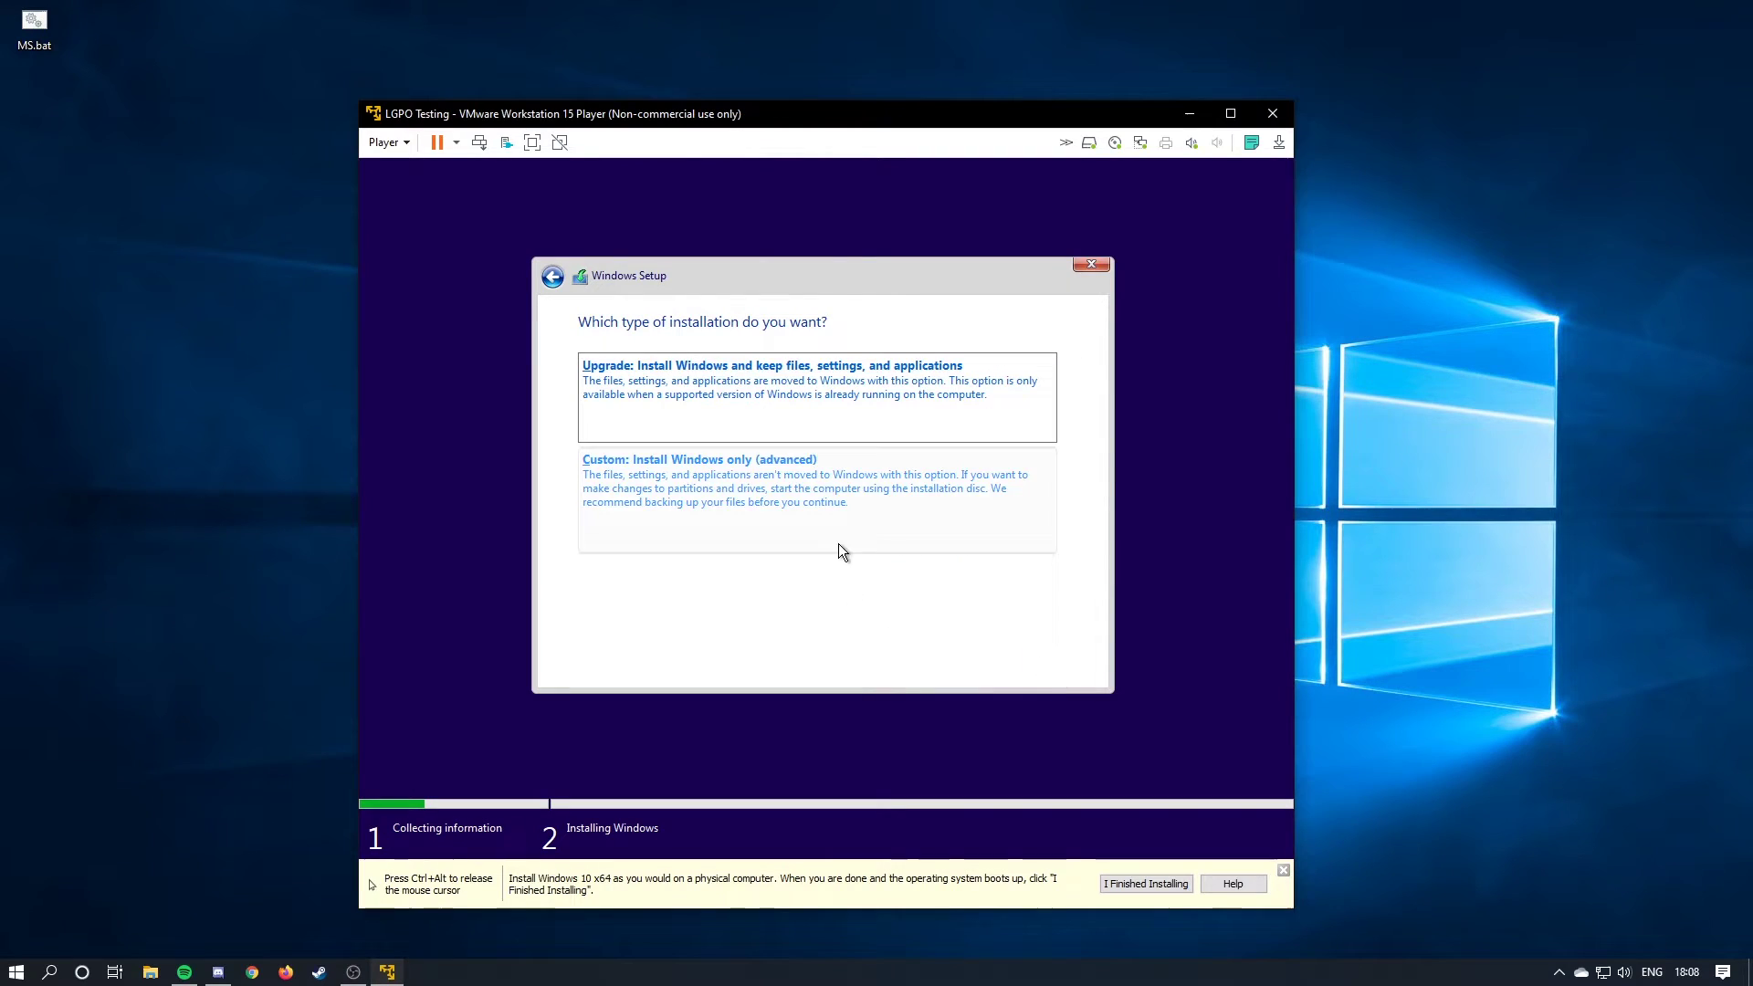
pyautogui.click(825, 481)
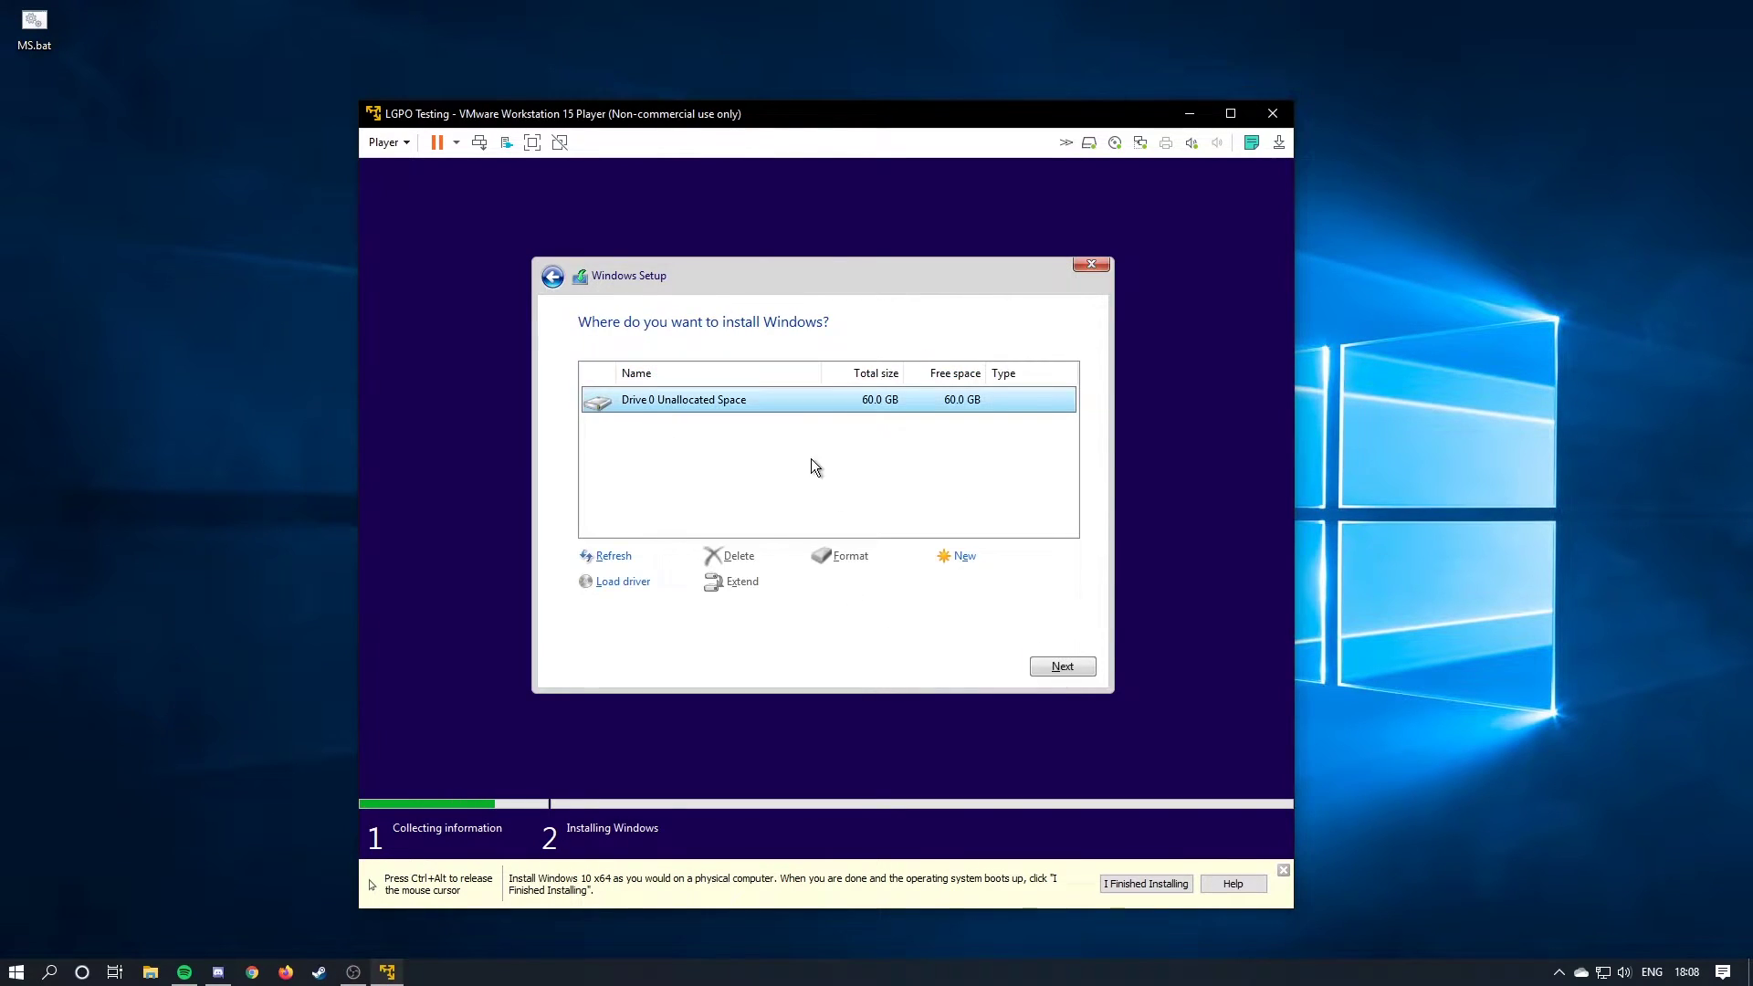
pyautogui.click(1059, 666)
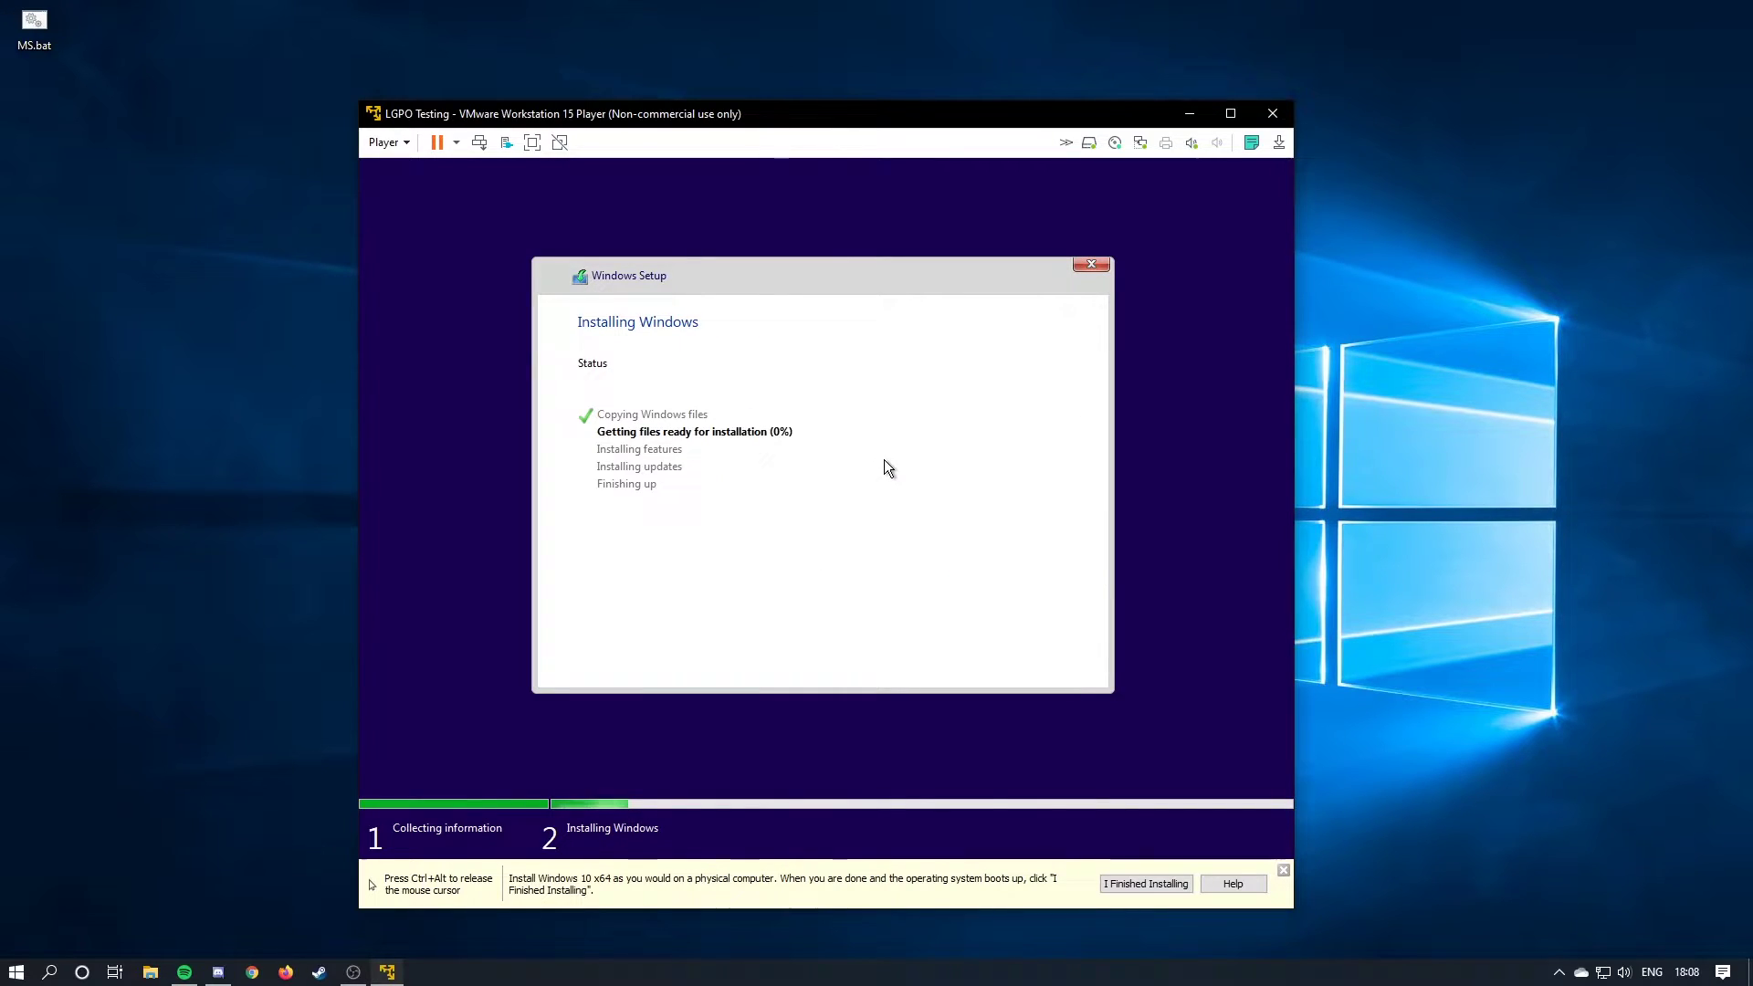
# Mark Windows installation finished, maximize the Player, and confirm United States as the region.
pyautogui.hotkey('ctrl', 'alt')
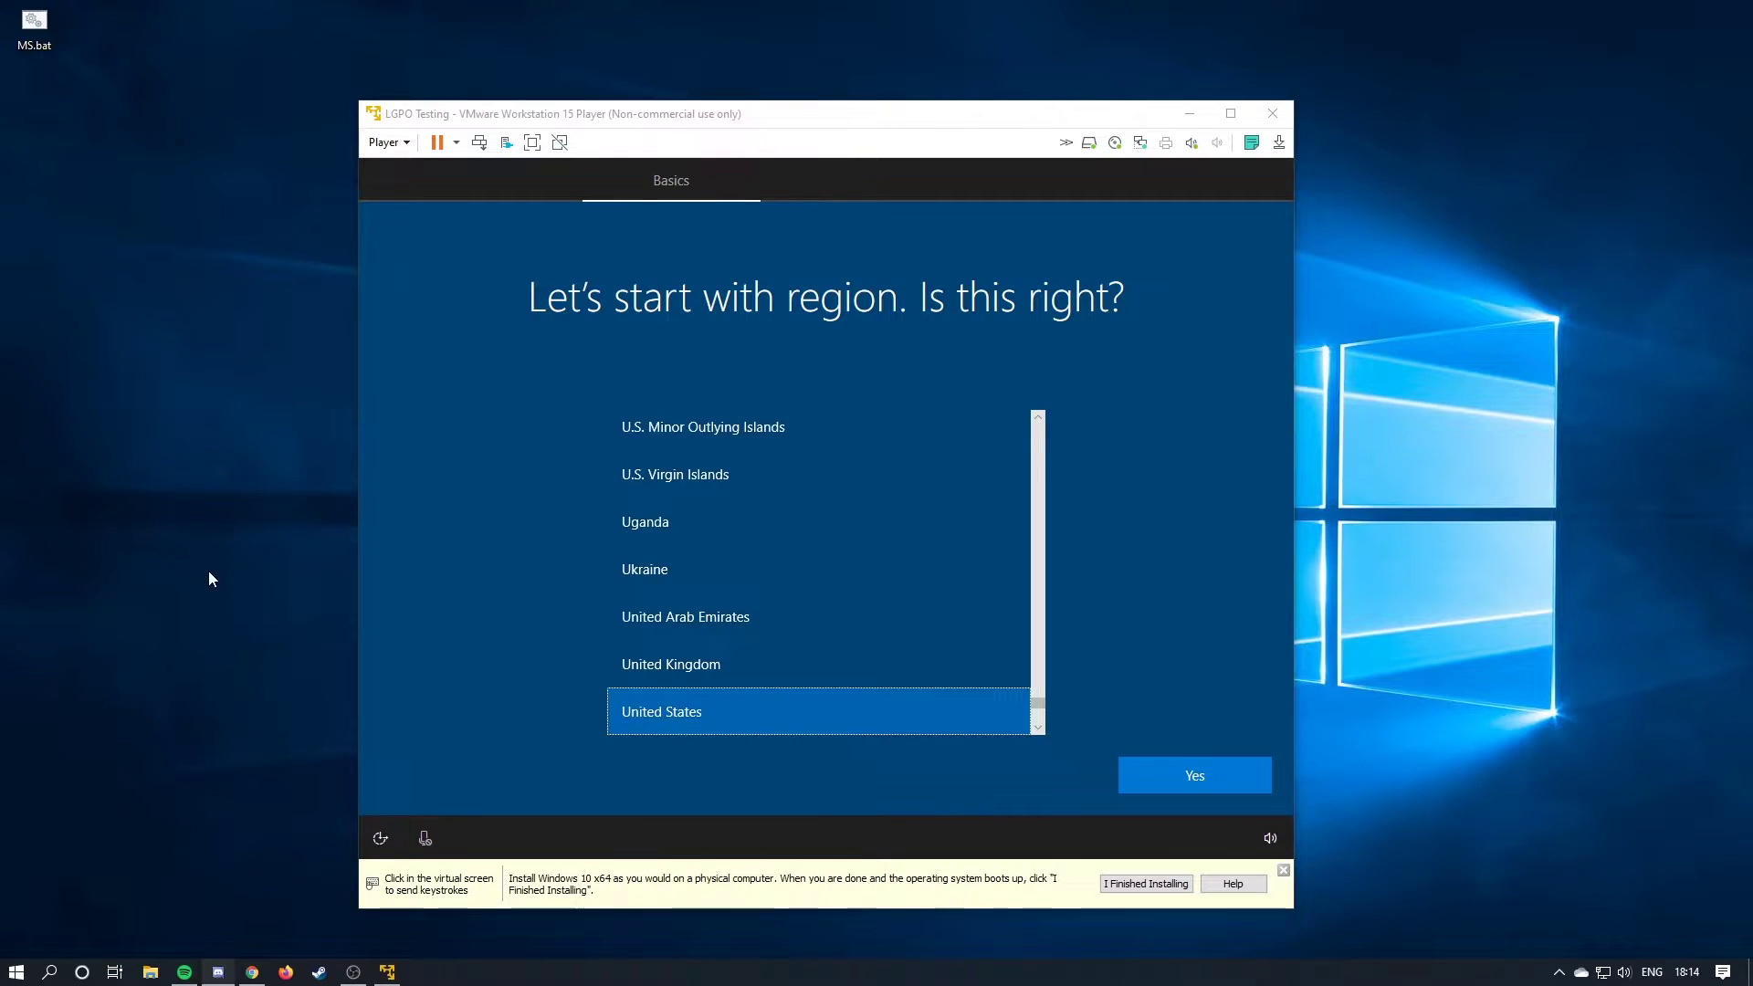
pyautogui.click(457, 618)
pyautogui.hotkey('ctrl', 'alt')
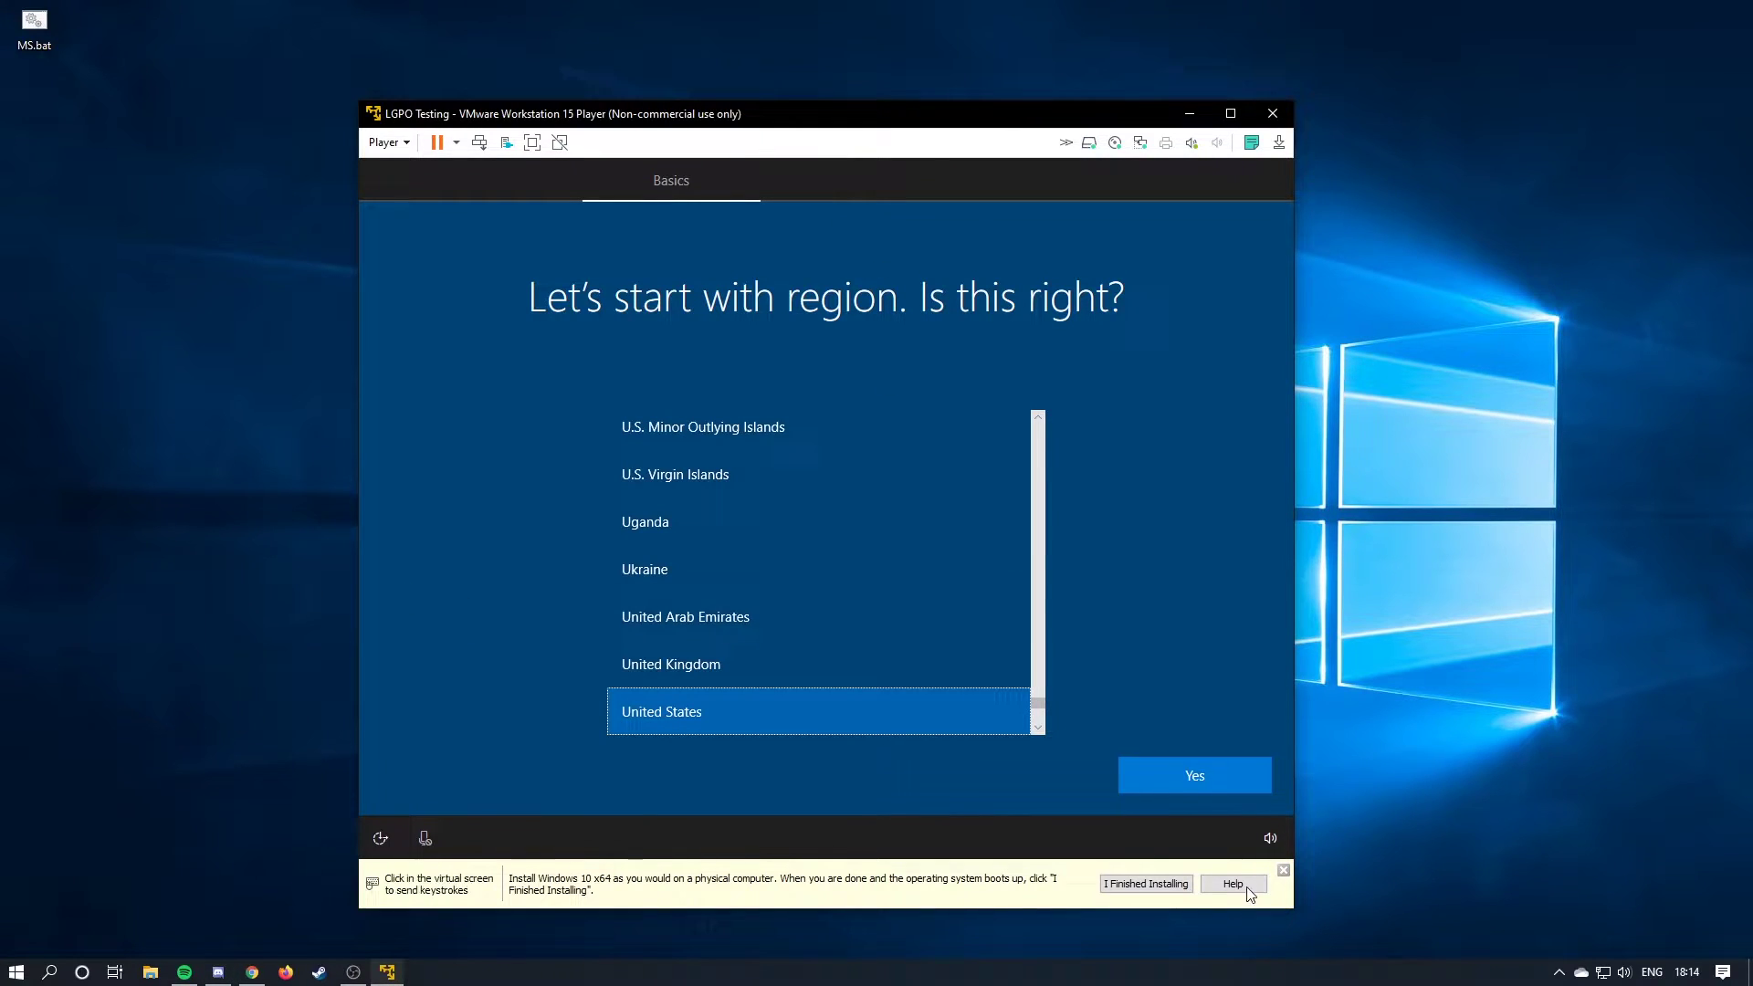
pyautogui.click(1145, 884)
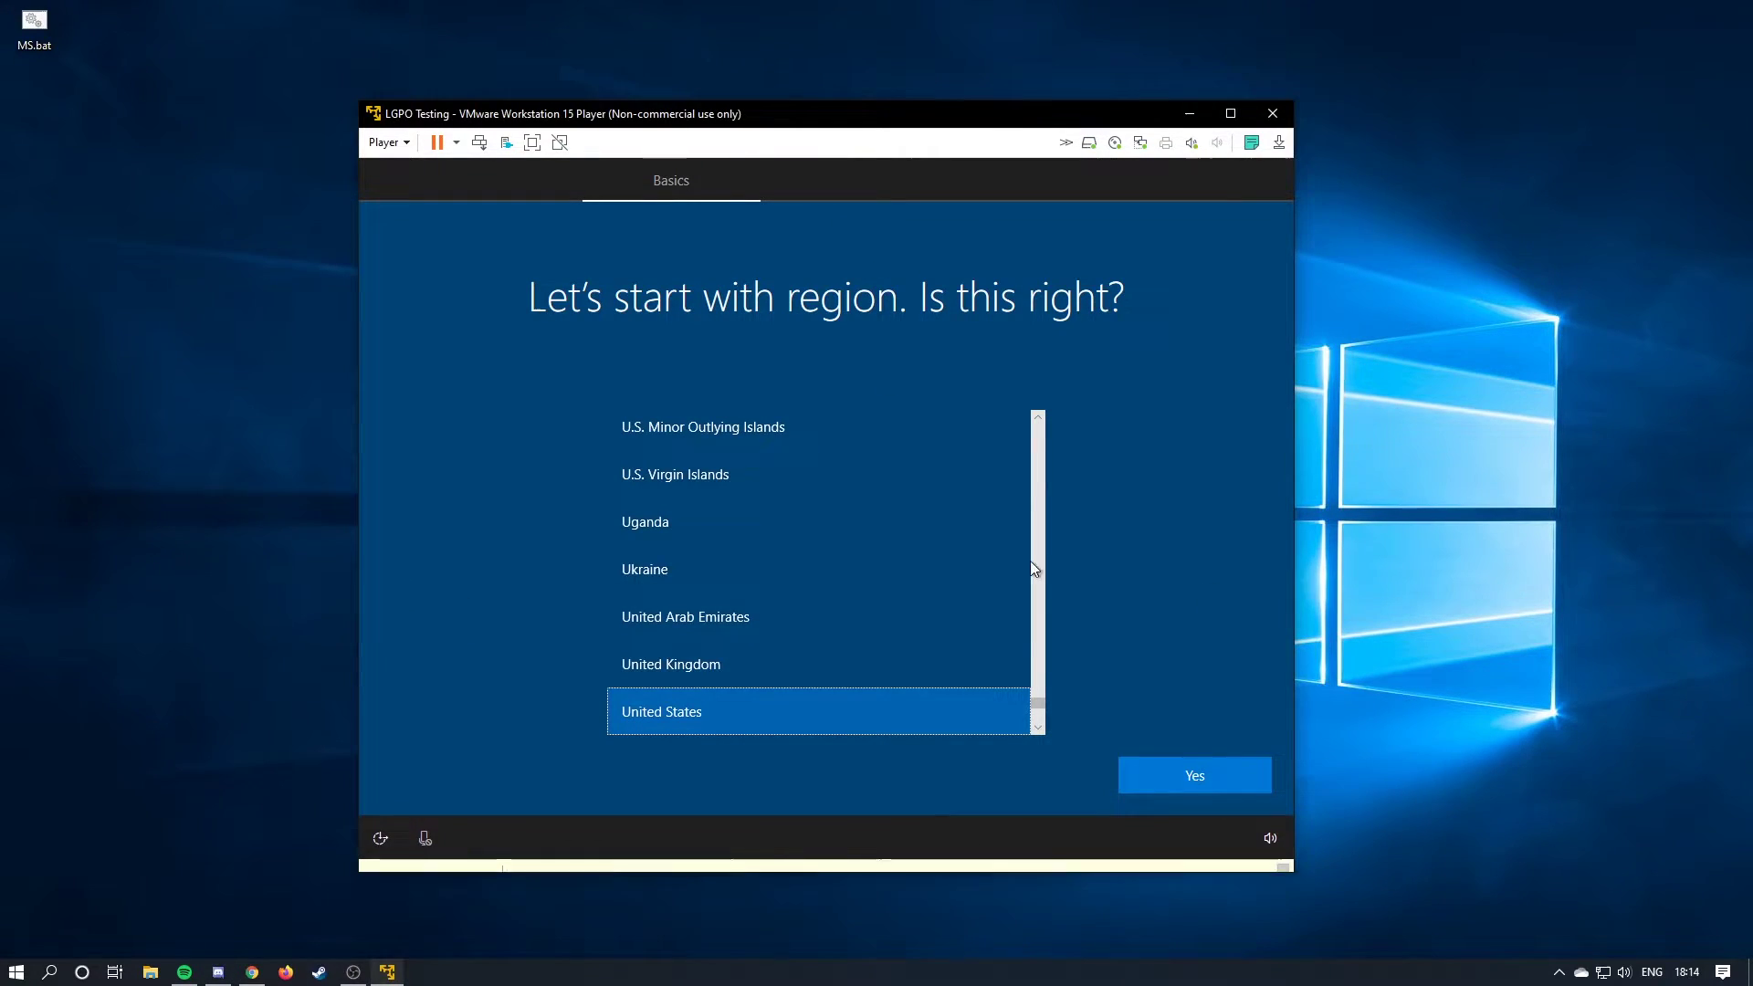
pyautogui.click(1231, 113)
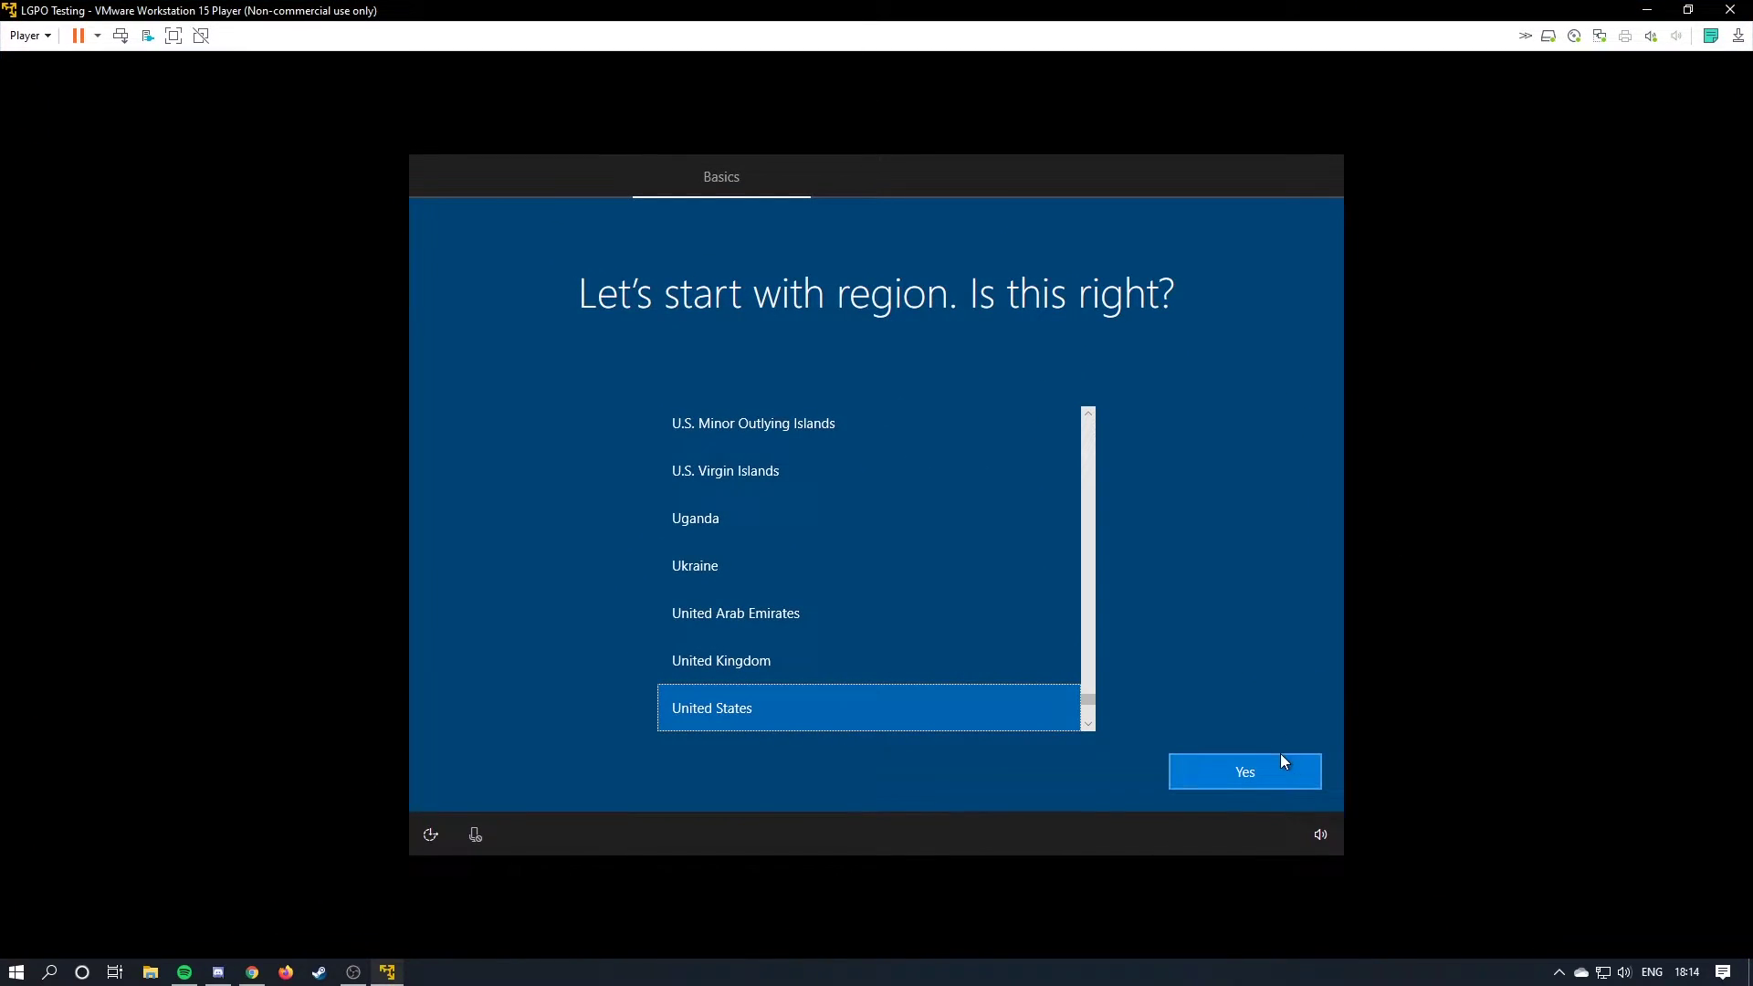
pyautogui.click(1275, 775)
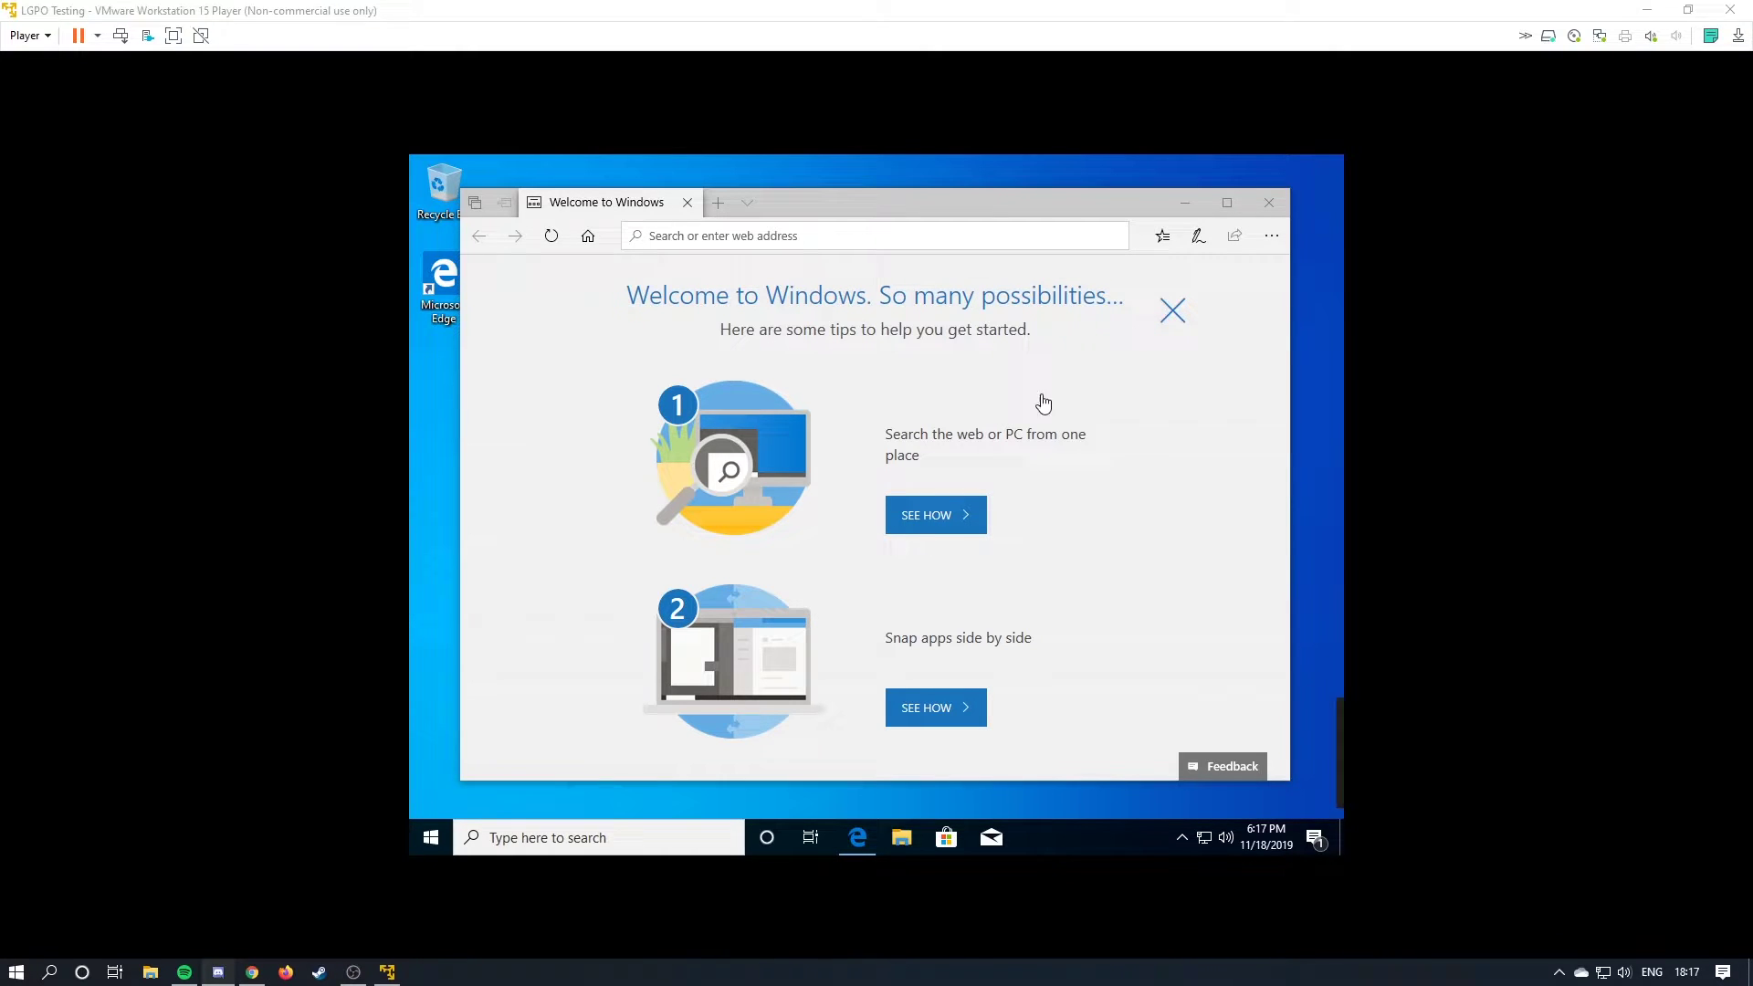
# Close Edge, choose Install VMware Tools, and run its installer from the DVD drive.
pyautogui.click(1268, 202)
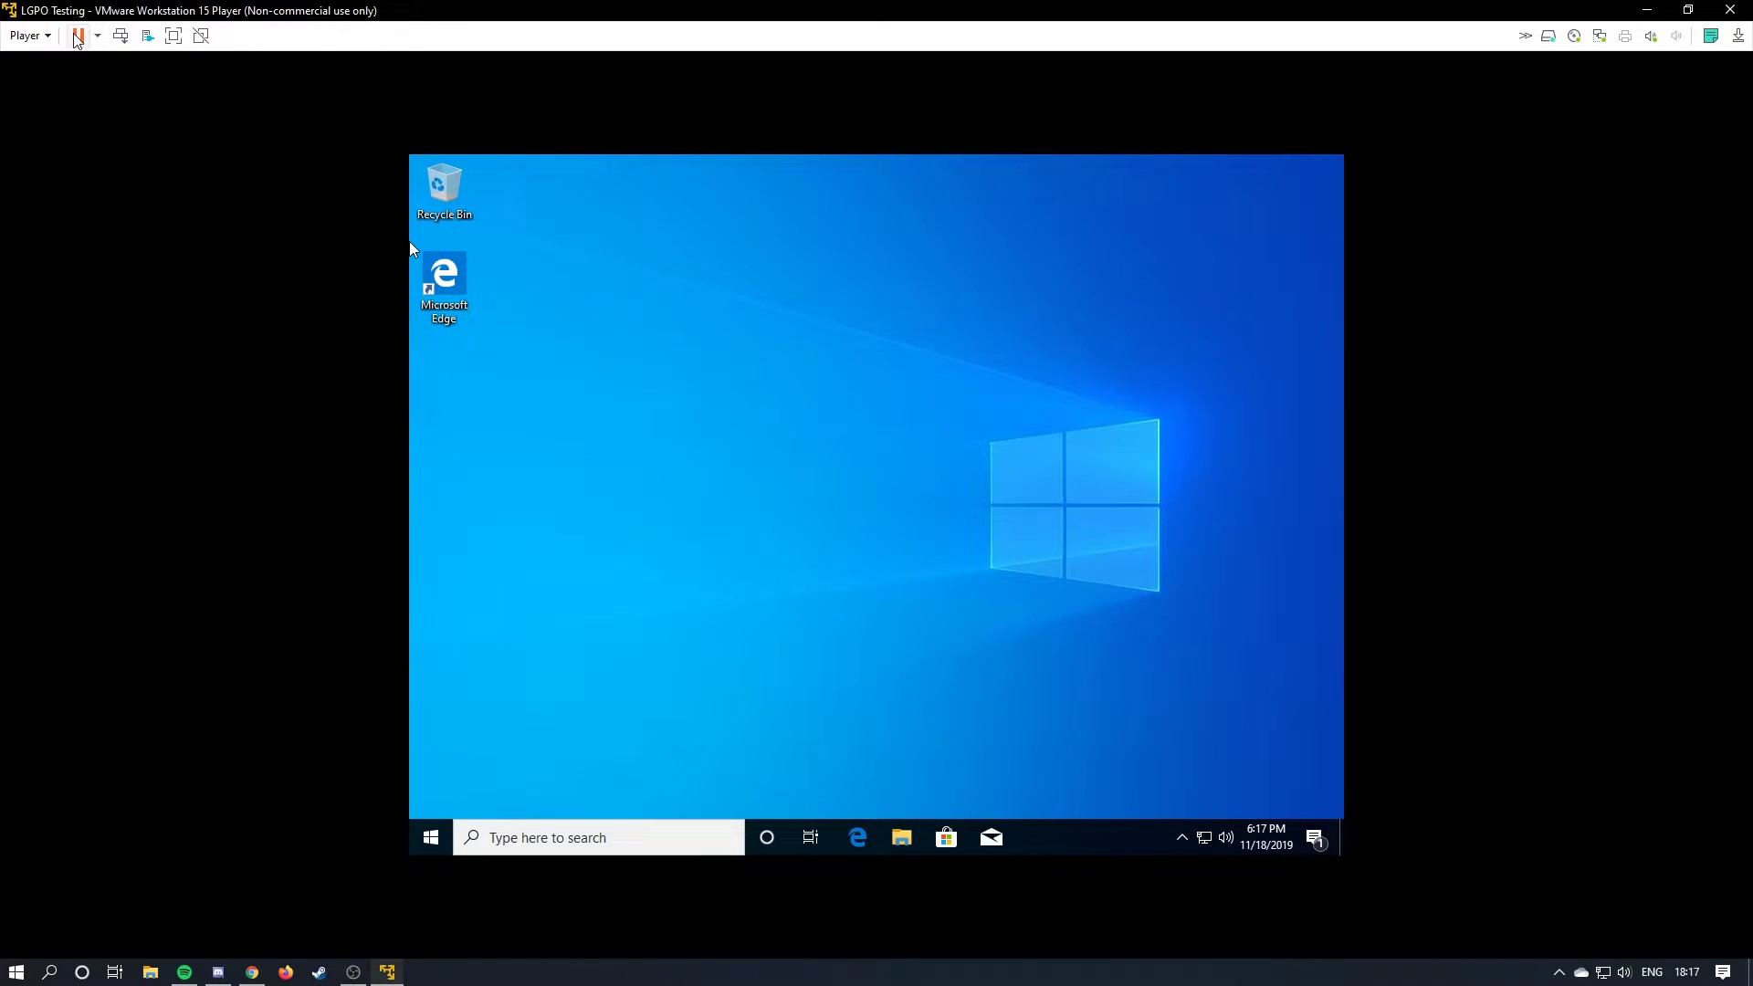
pyautogui.click(46, 37)
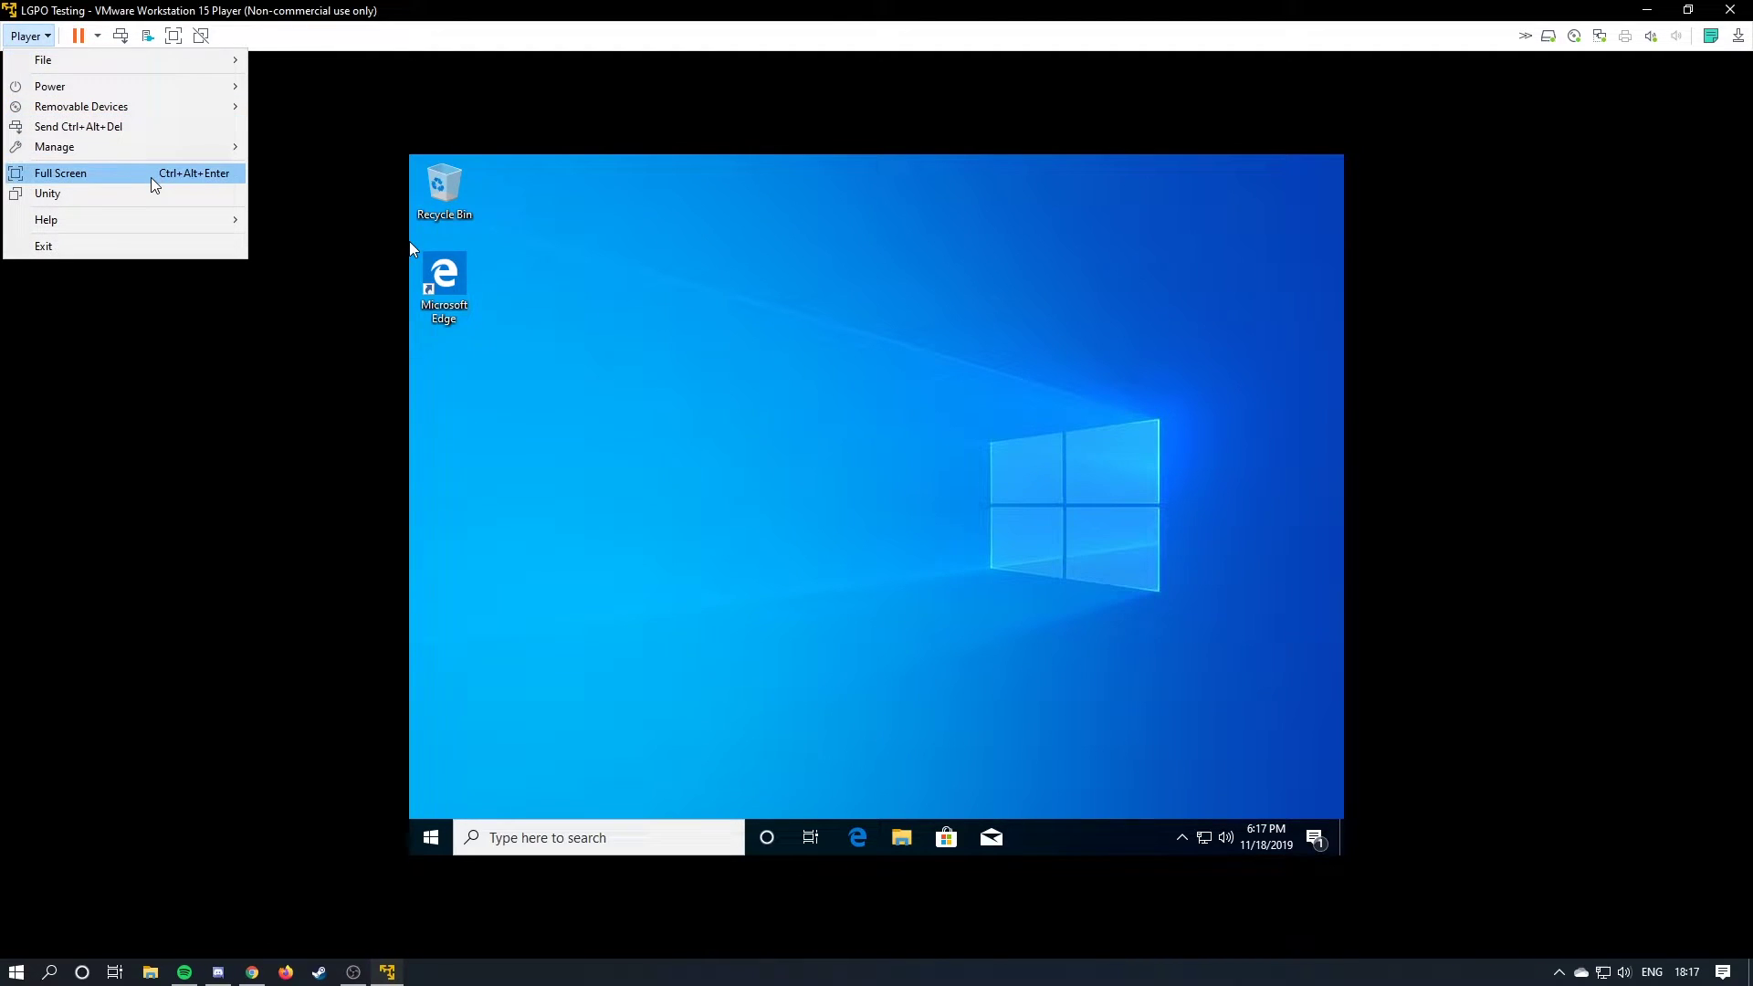
pyautogui.moveTo(150, 148)
pyautogui.click(301, 144)
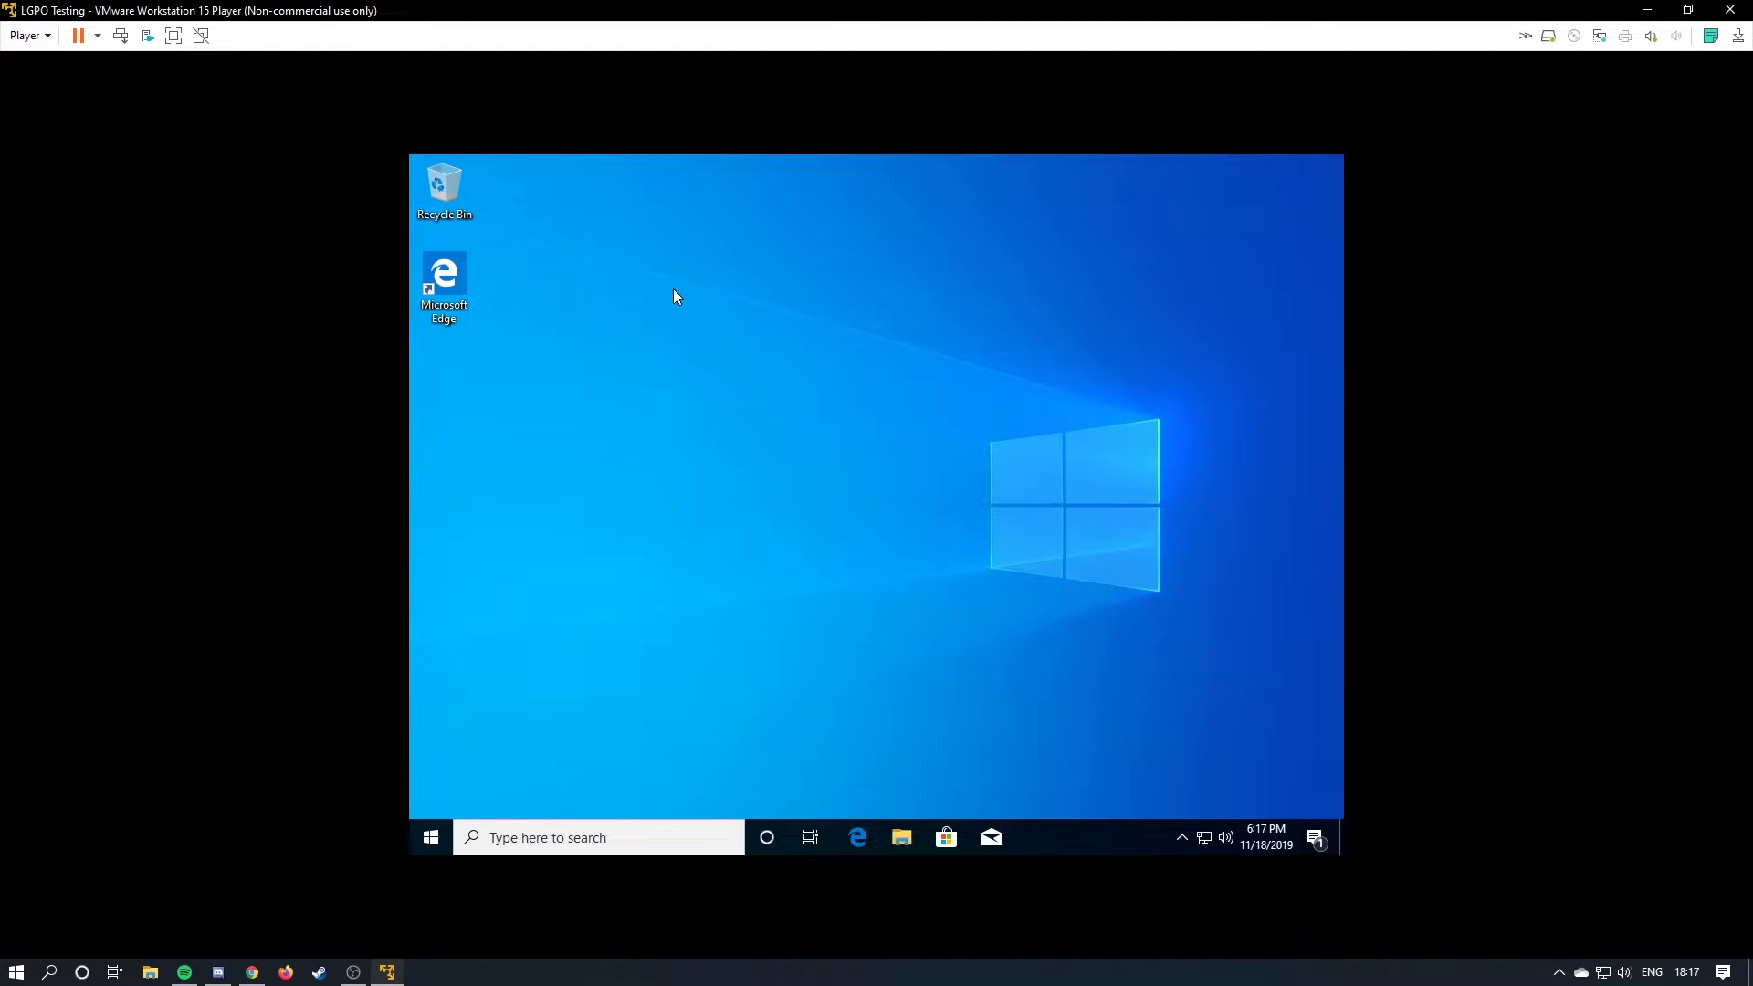
pyautogui.doubleClick(997, 603)
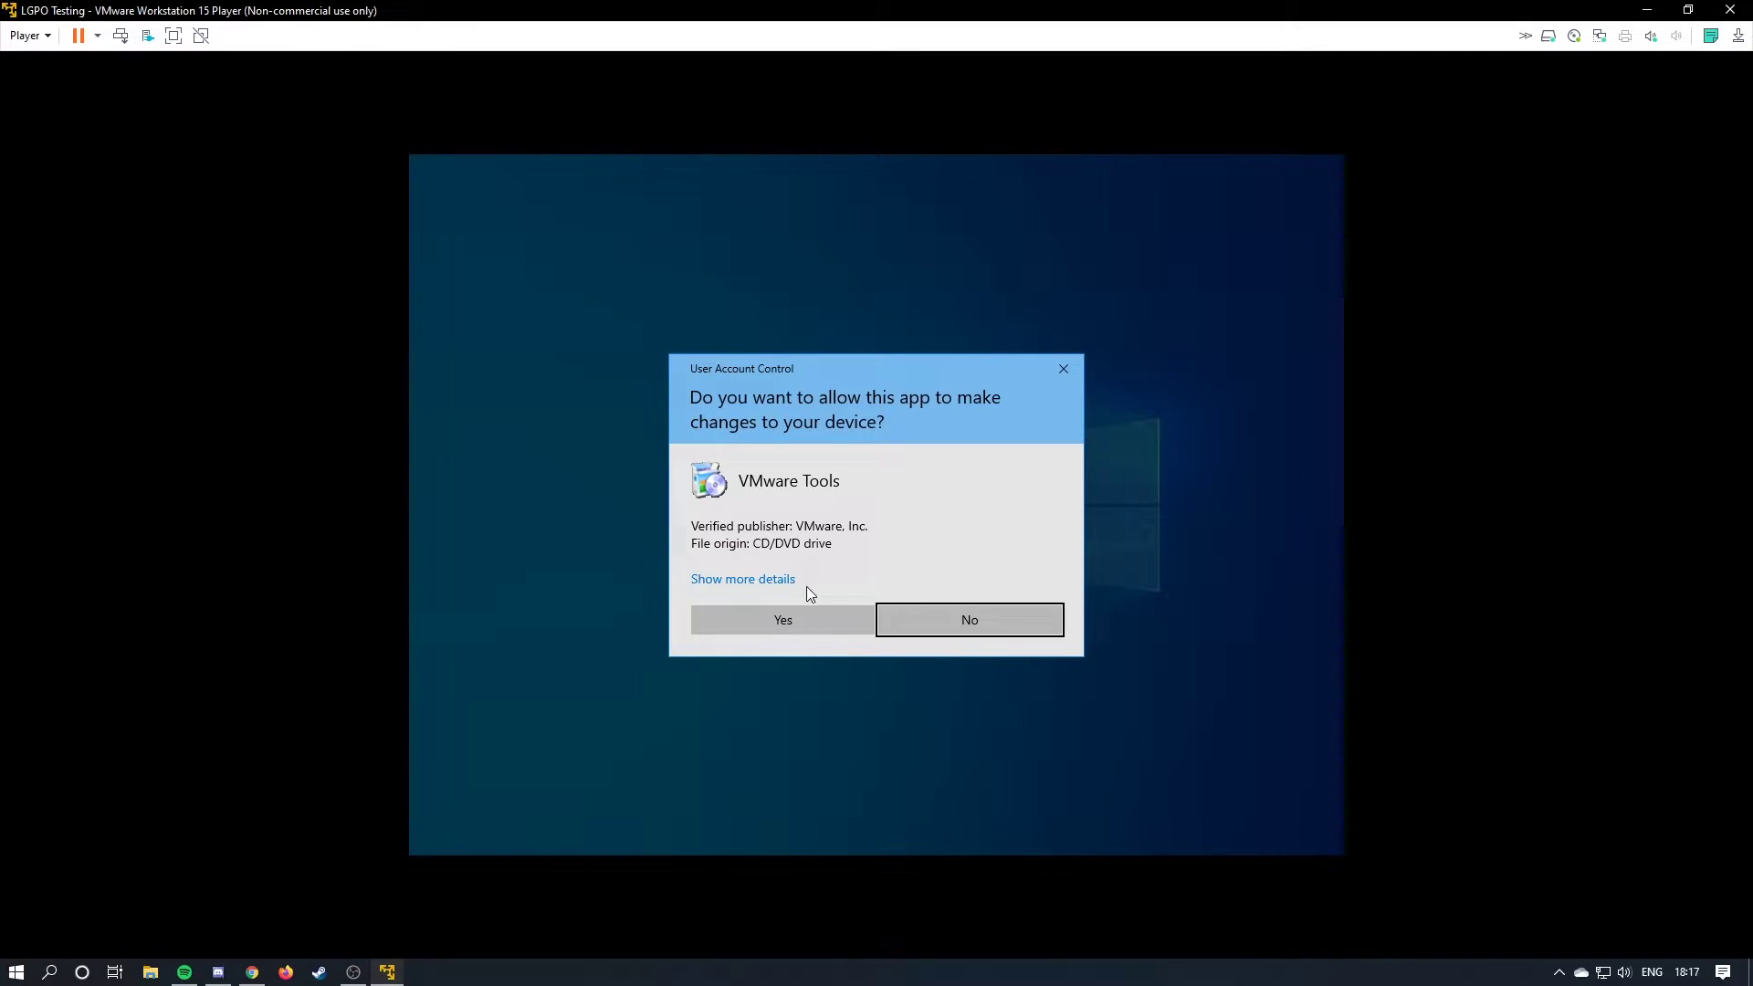
pyautogui.click(810, 623)
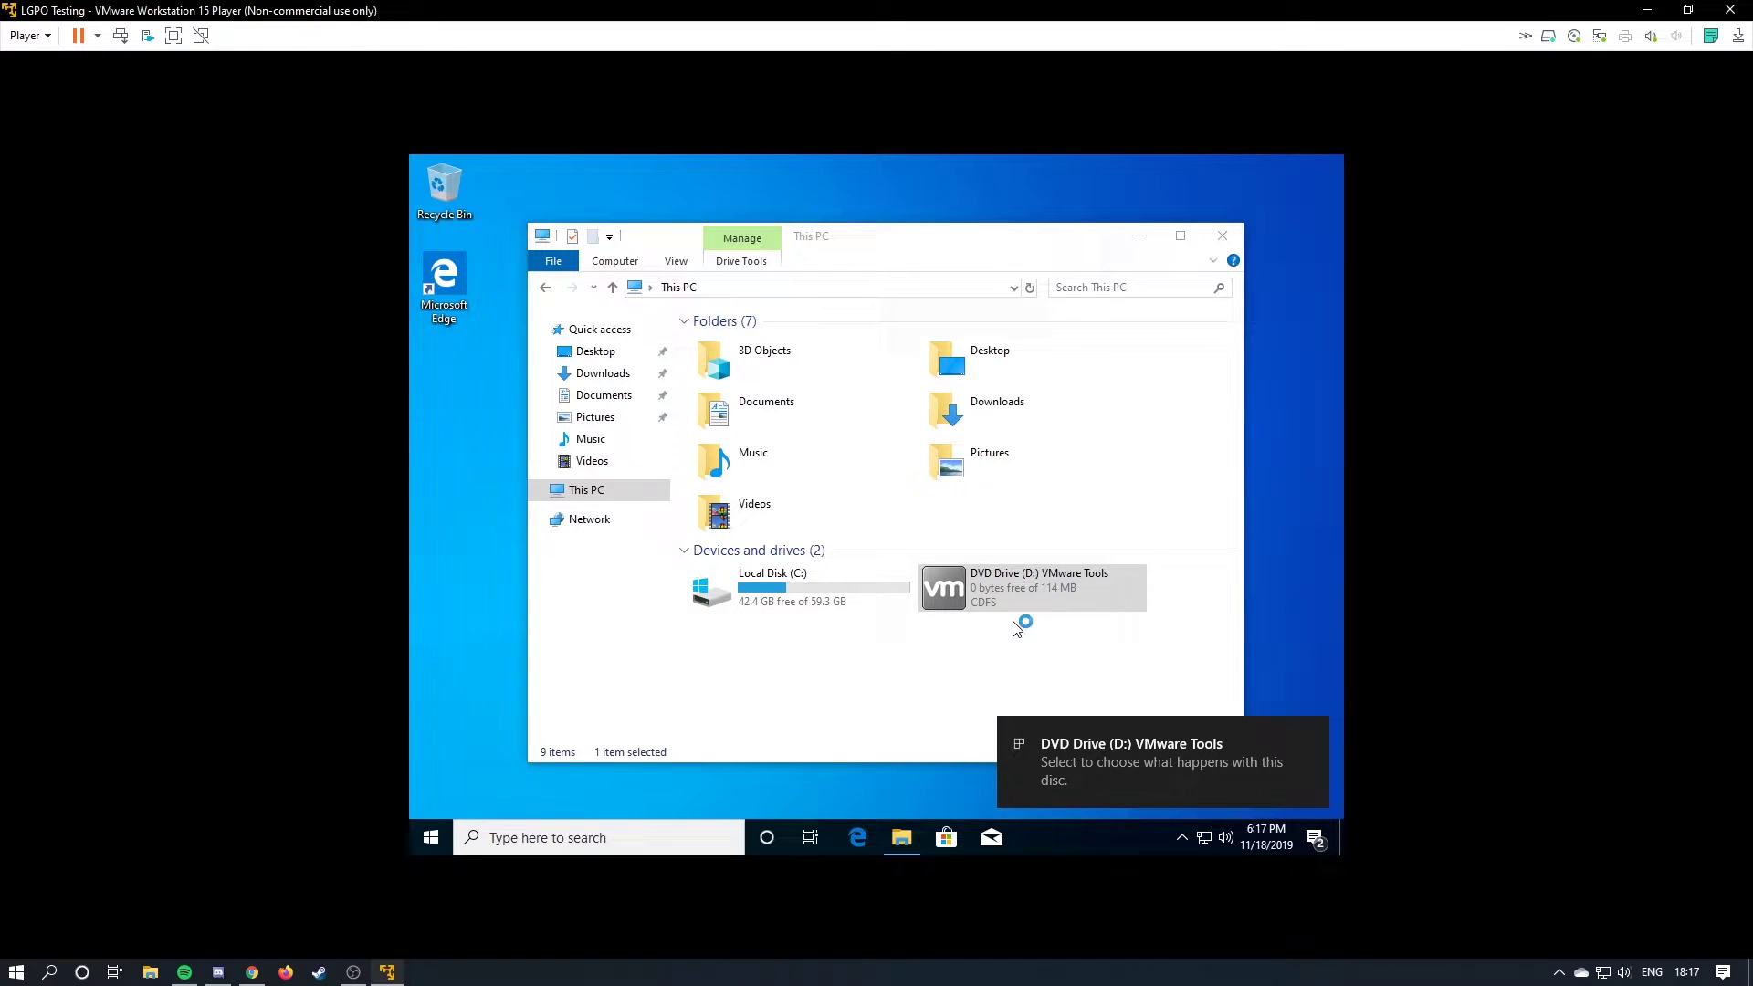
# Complete the VMware Tools Typical setup and close the This PC window.
pyautogui.press('Return')
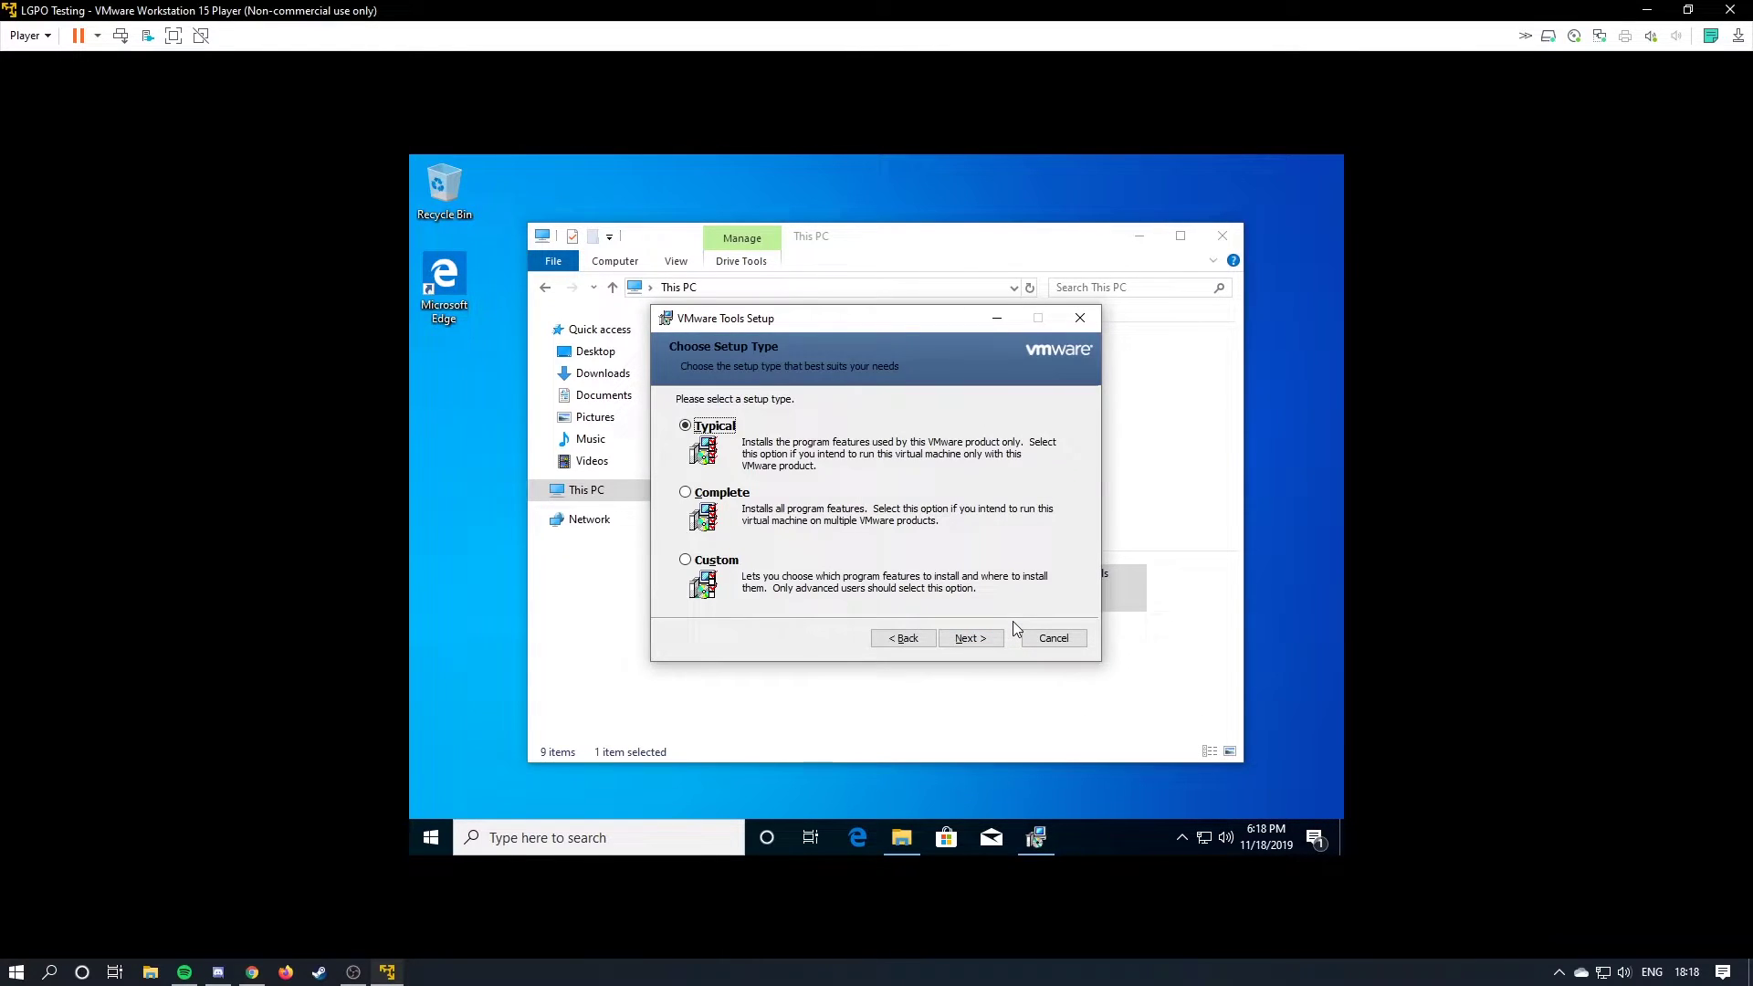
pyautogui.click(970, 638)
pyautogui.click(970, 637)
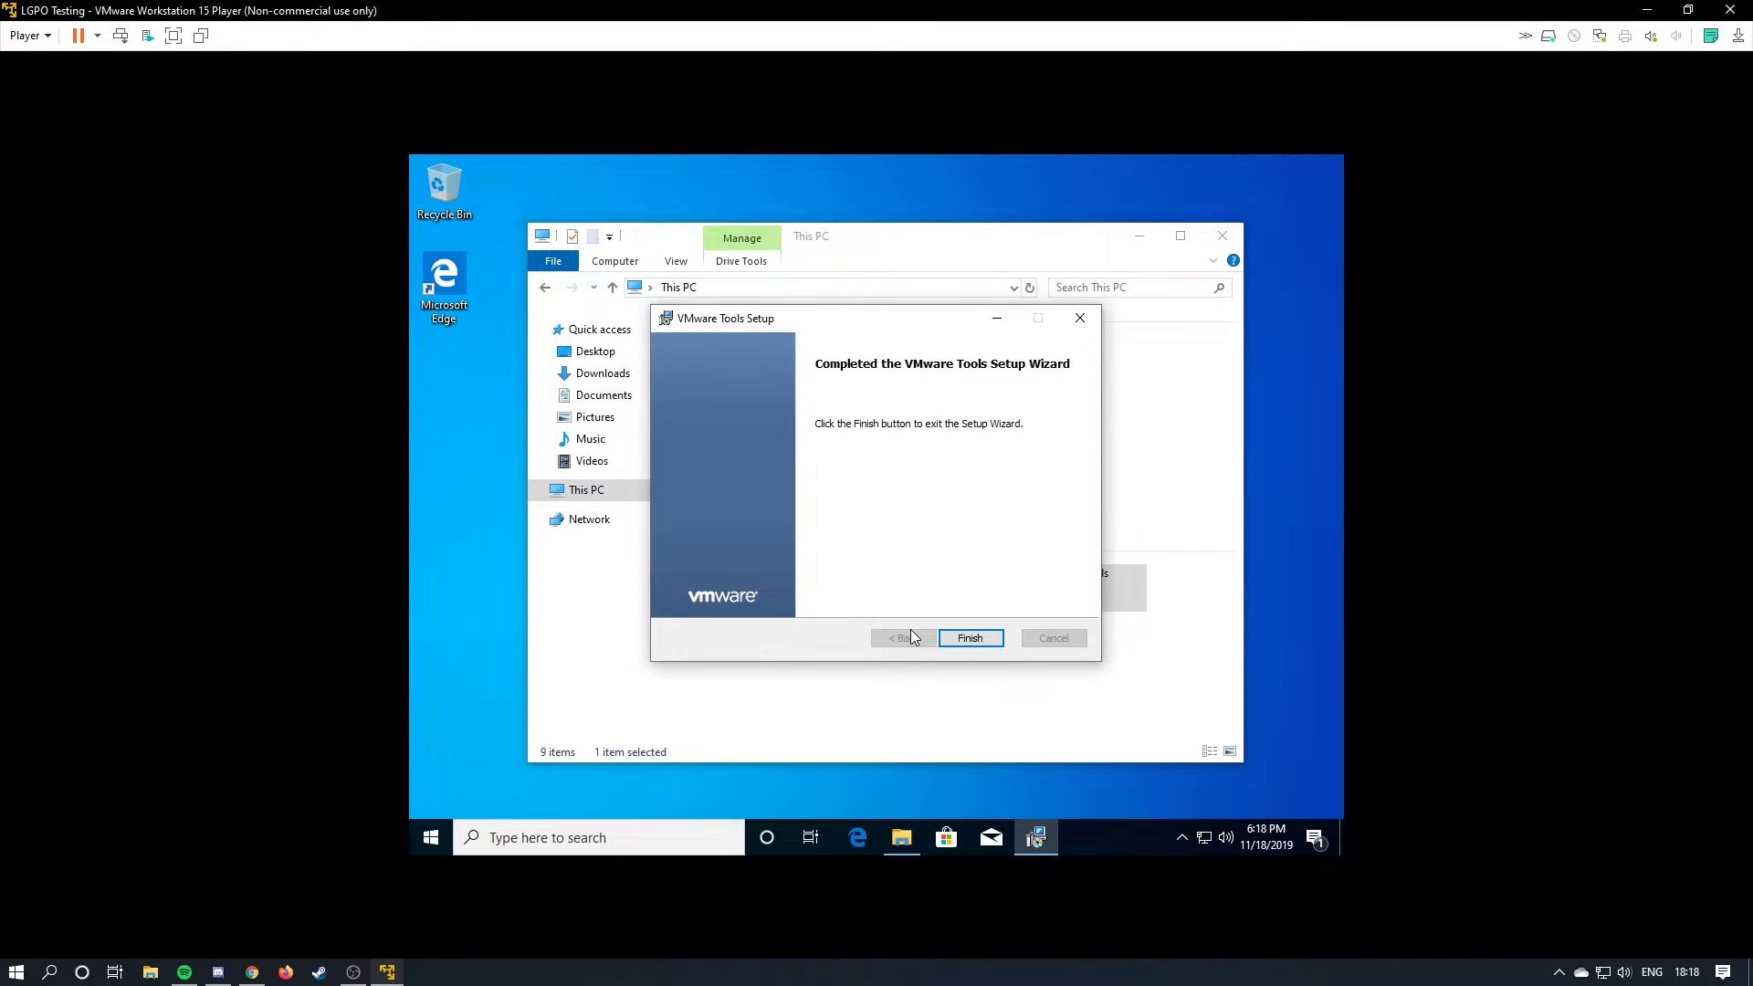
pyautogui.click(966, 637)
pyautogui.click(950, 535)
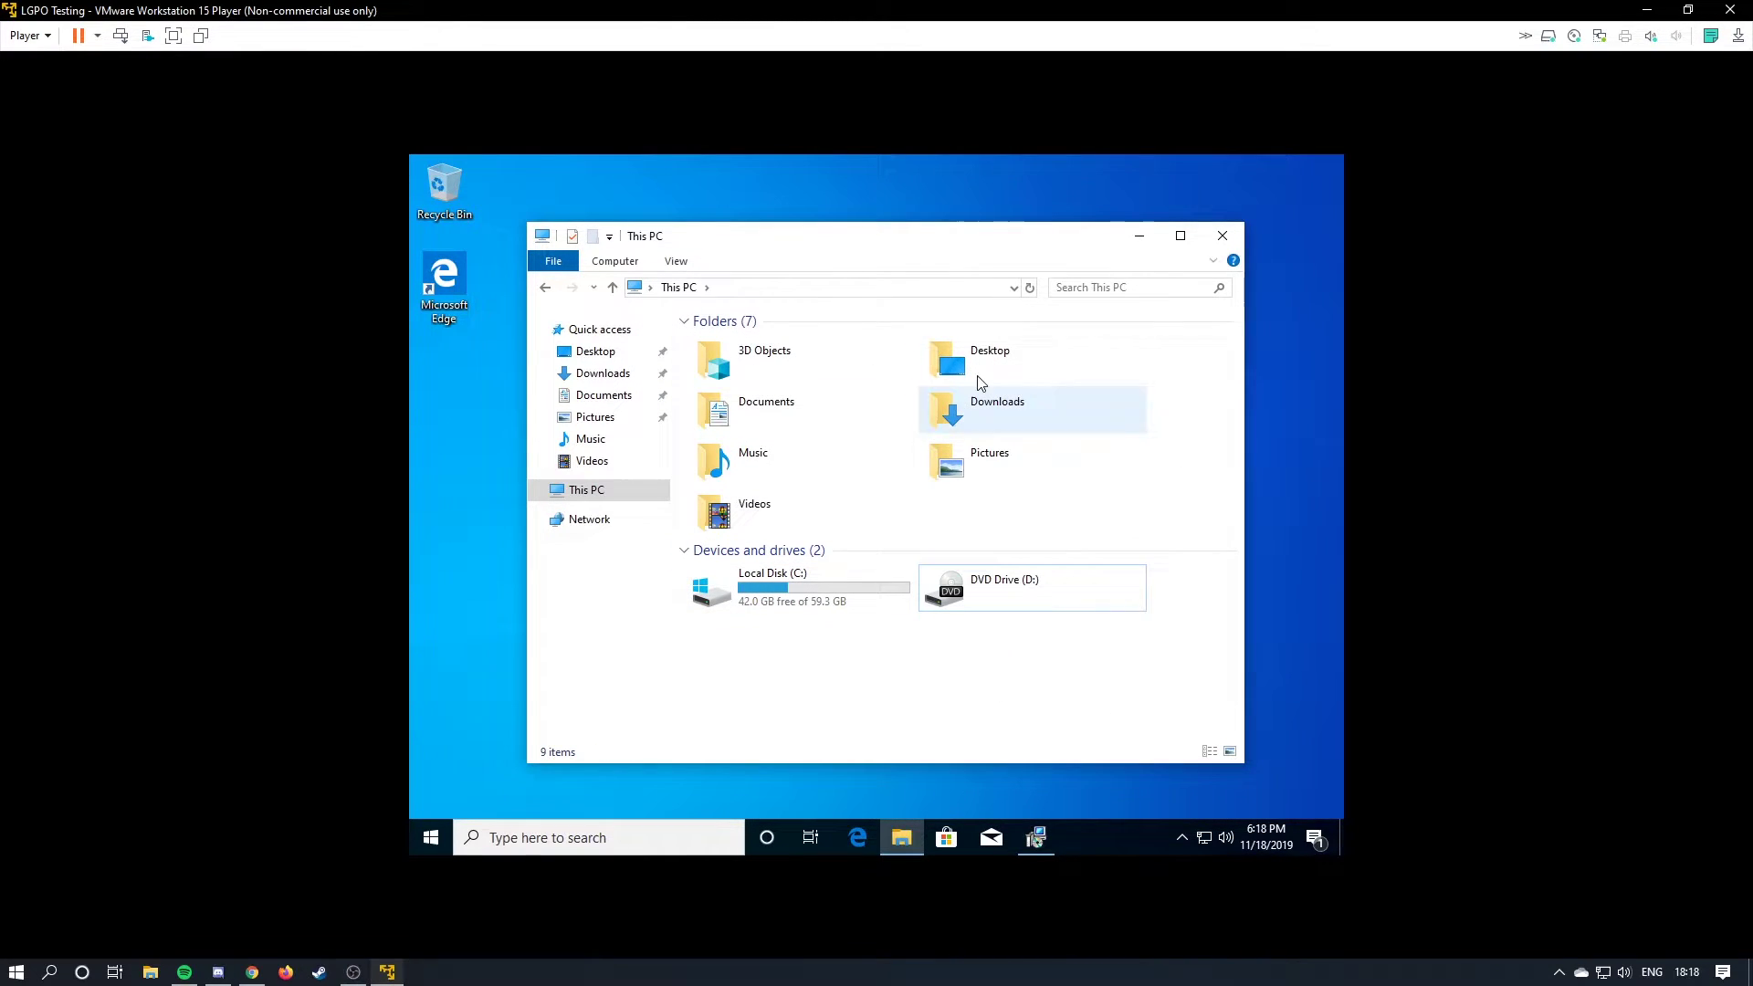
pyautogui.click(1222, 235)
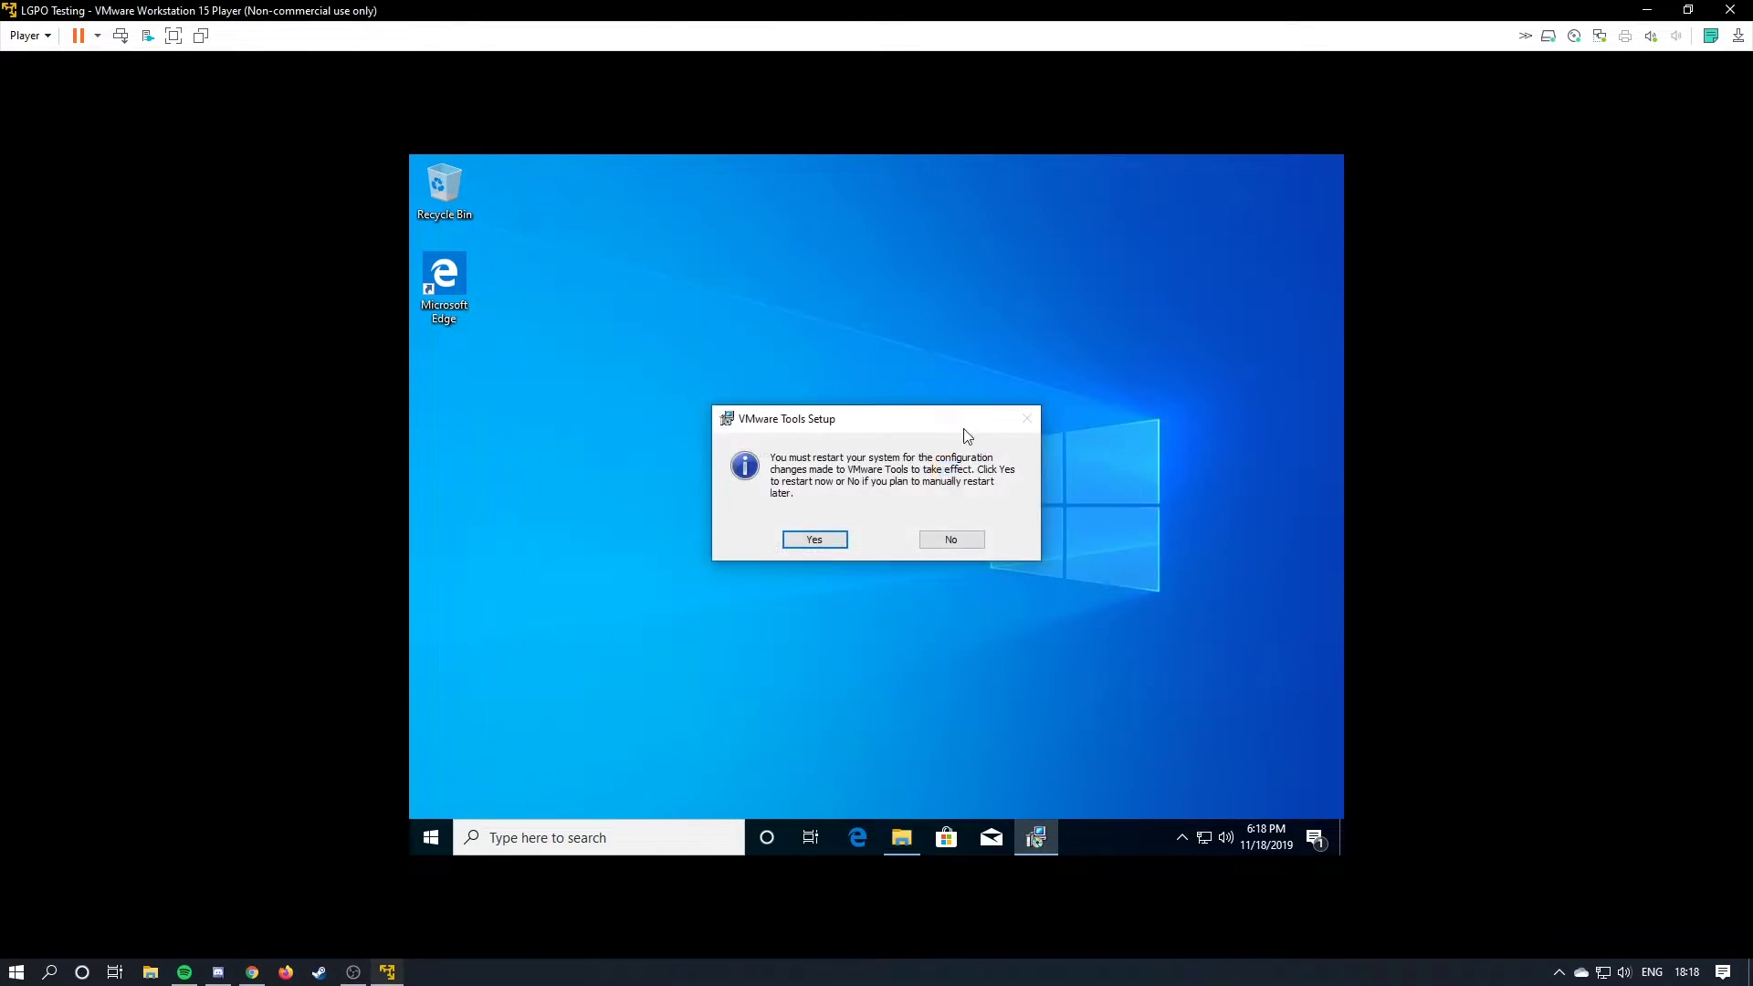
# Restart the guest, sign in with the account password, and re-maximize the Player window.
pyautogui.click(814, 544)
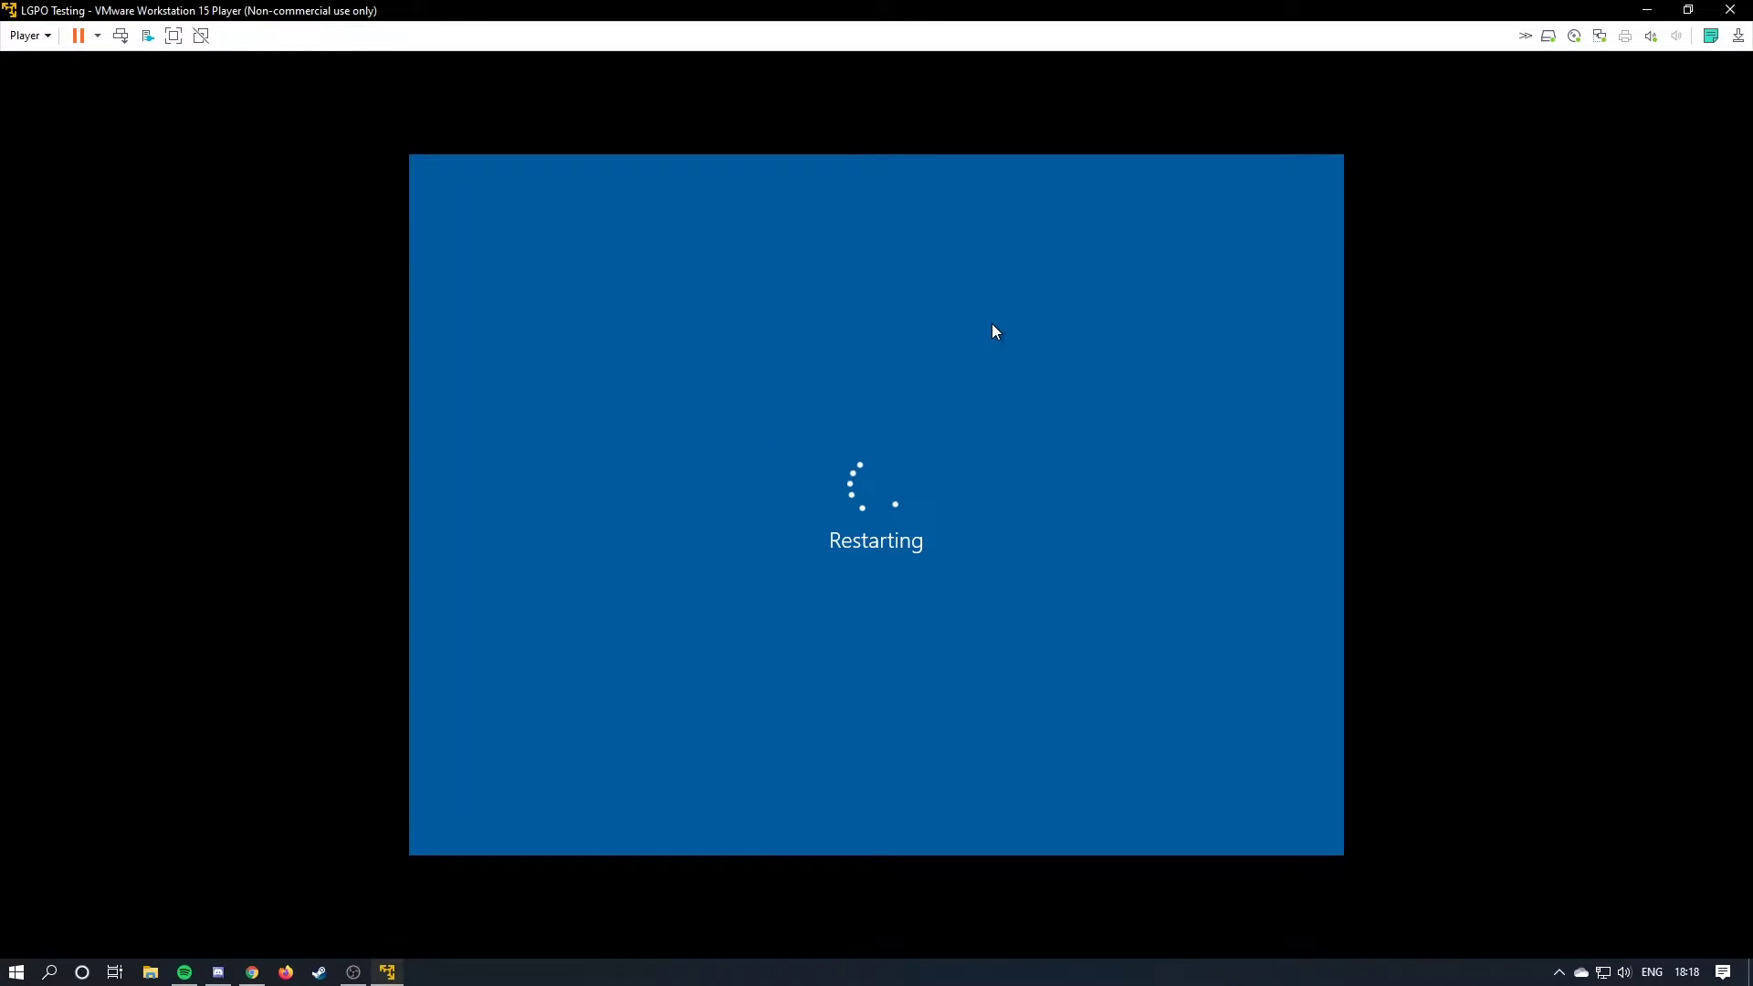
pyautogui.write('......')
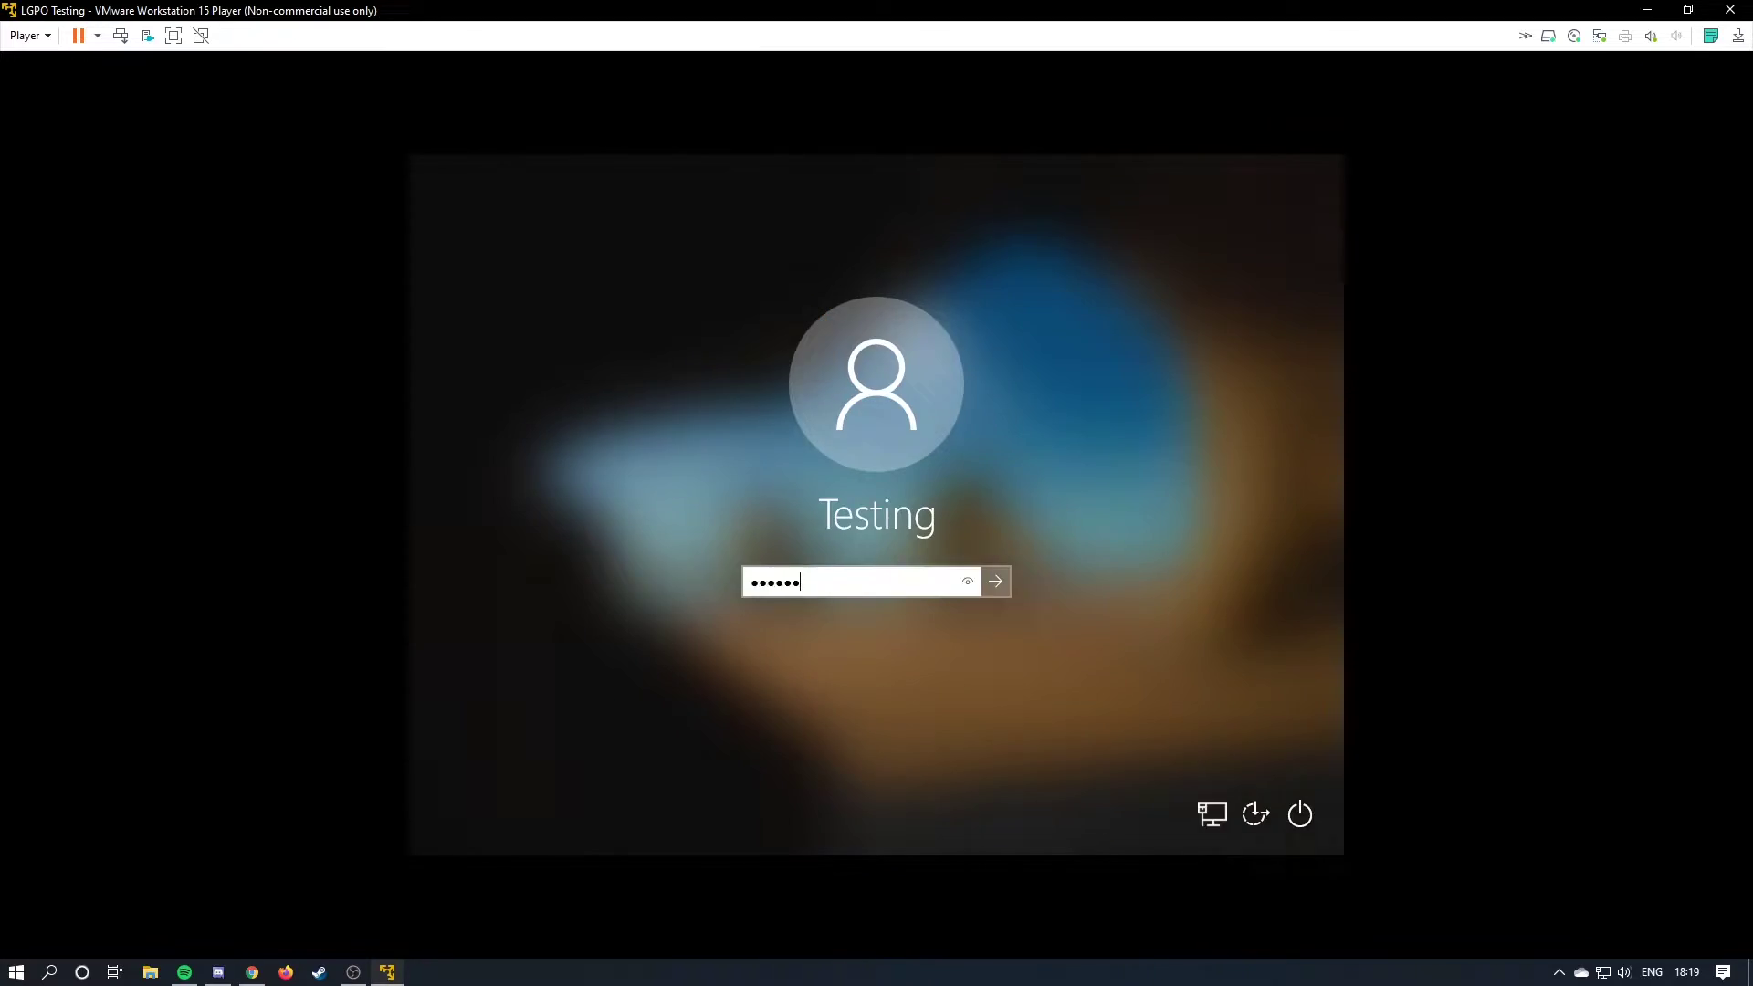
pyautogui.press('Return')
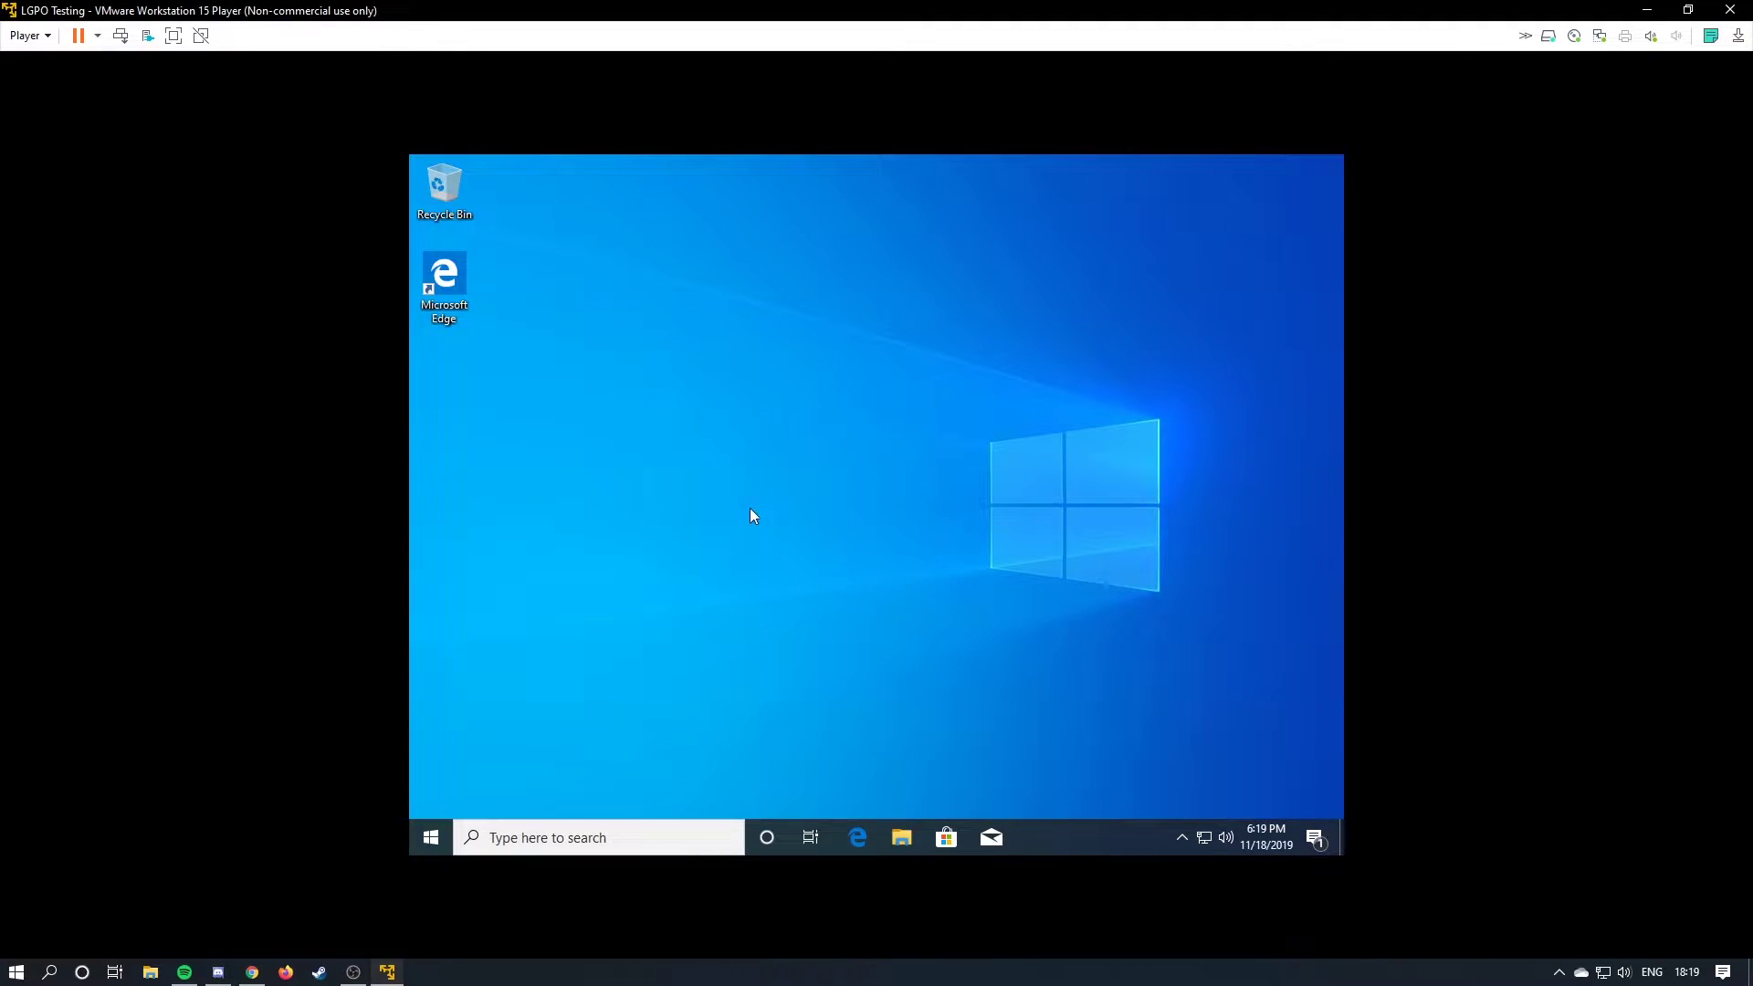
pyautogui.moveTo(1085, 7); pyautogui.dragTo(1055, 697)
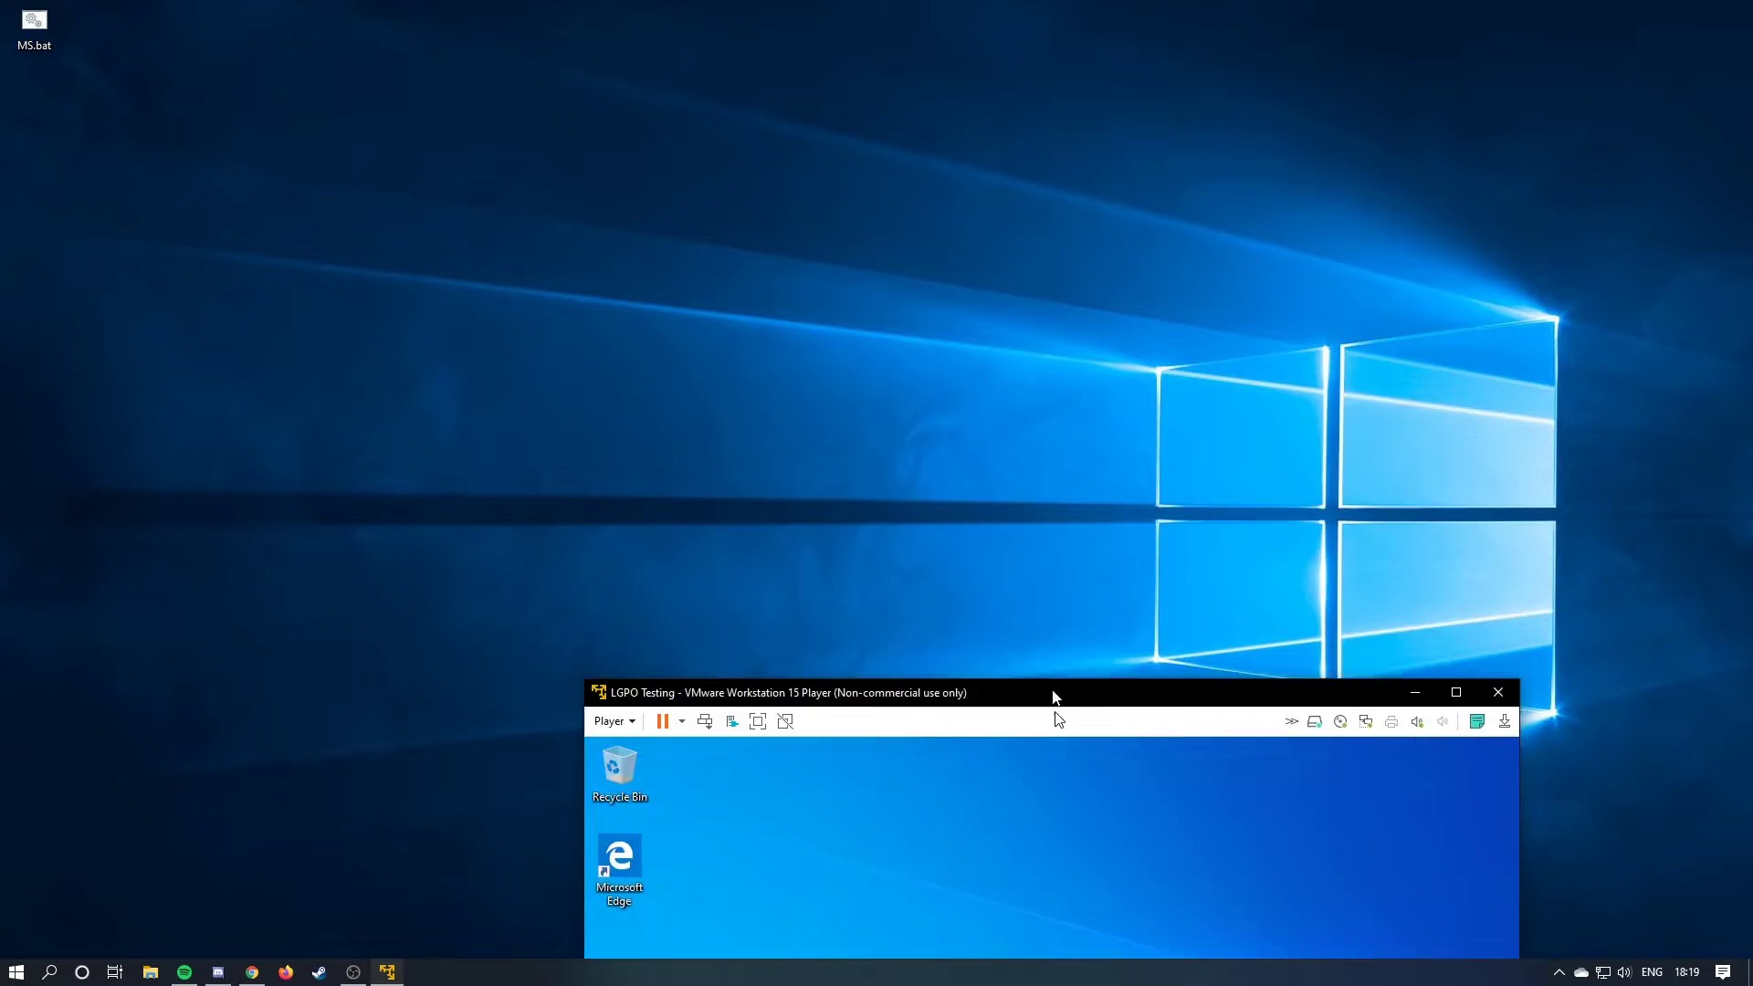
pyautogui.doubleClick(1054, 696)
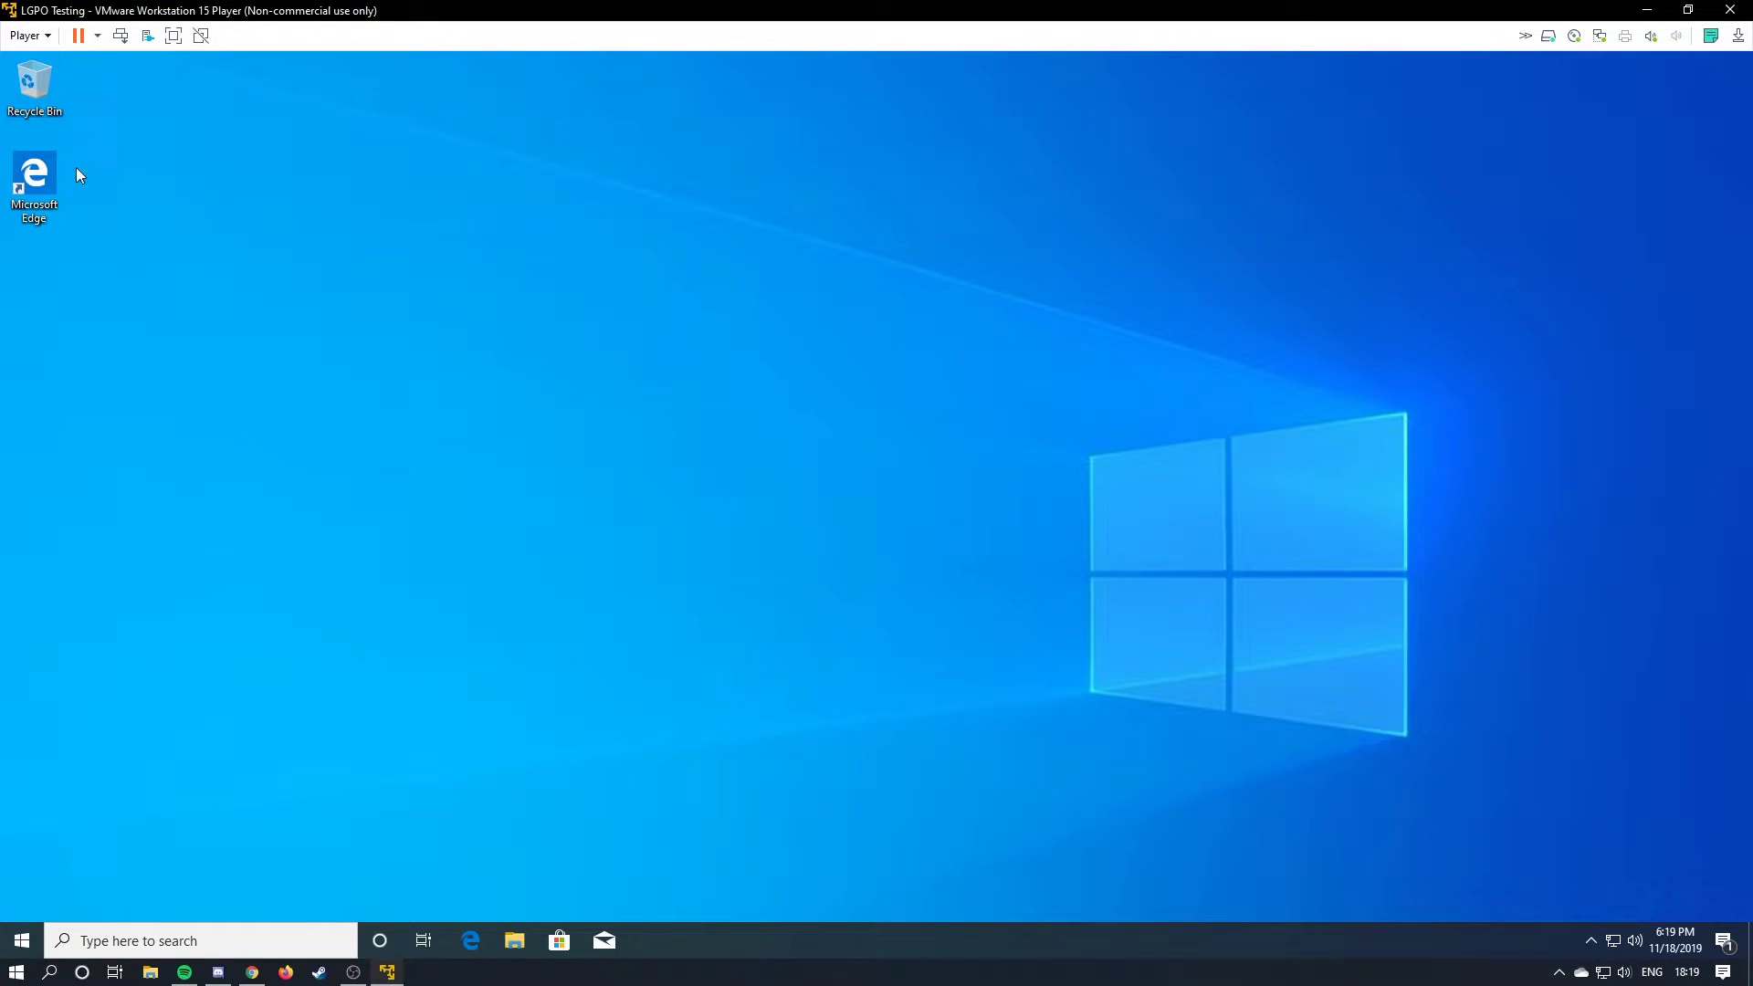
# Launch Microsoft Edge in the guest and go to Google to find Chrome.
pyautogui.doubleClick(35, 179)
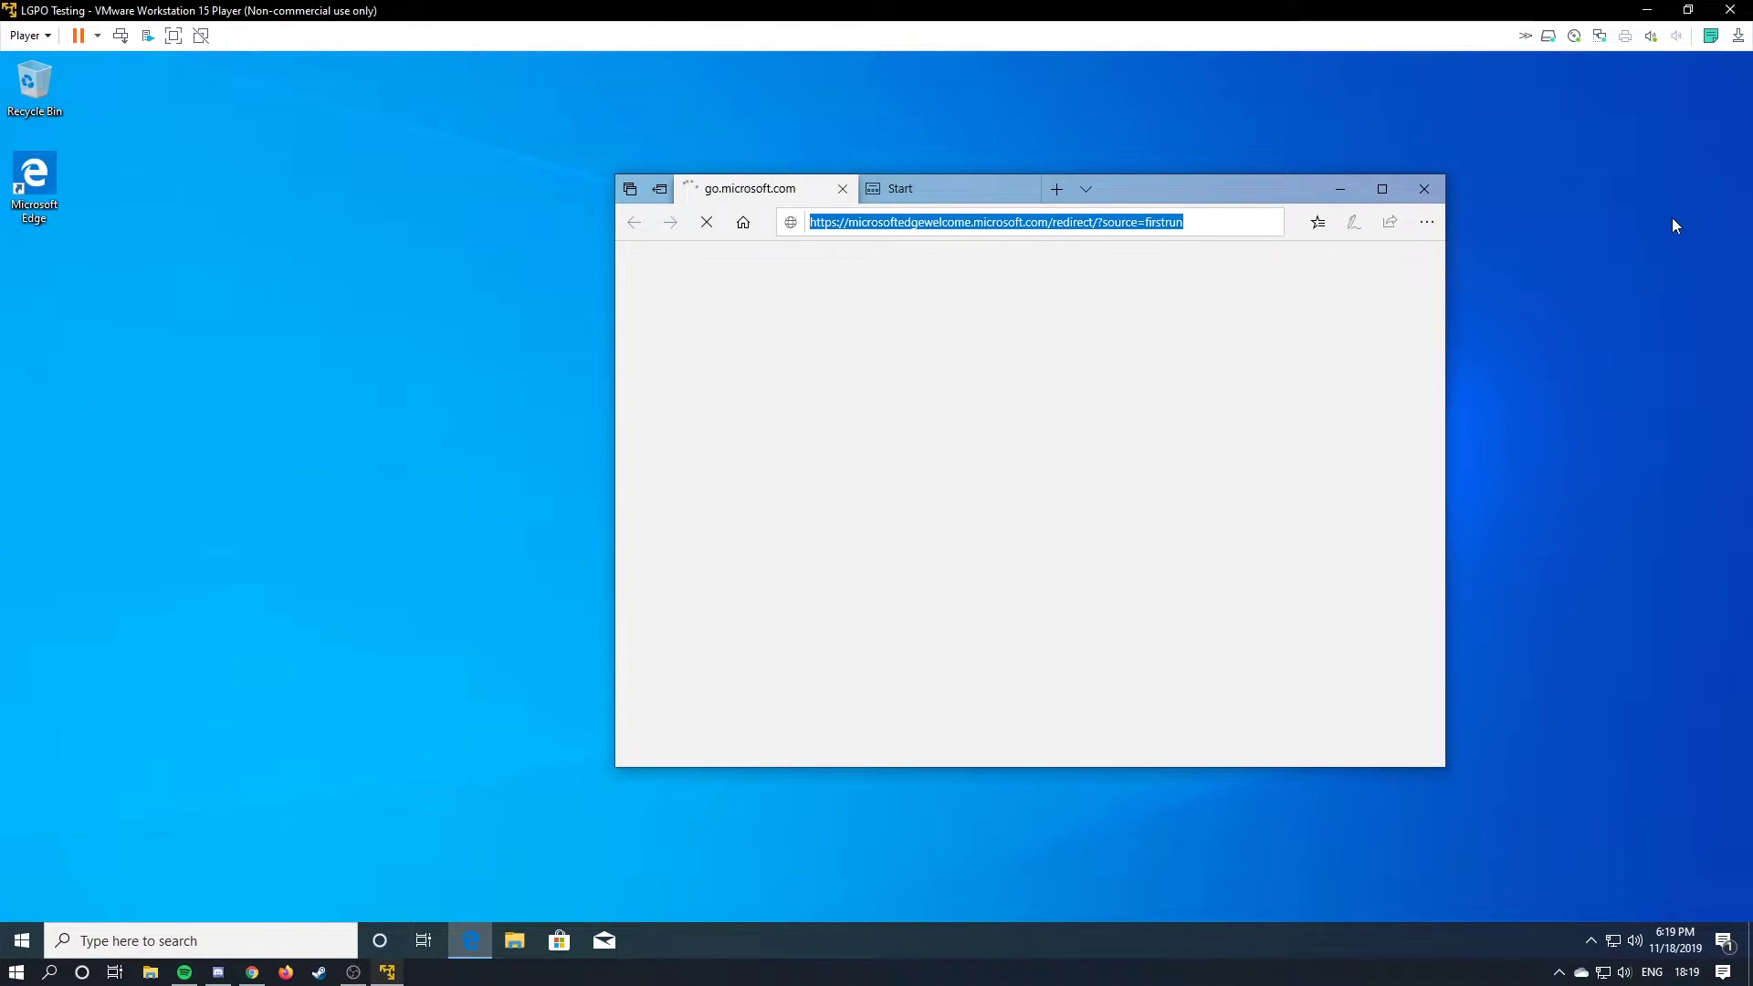
pyautogui.write('Gogol')
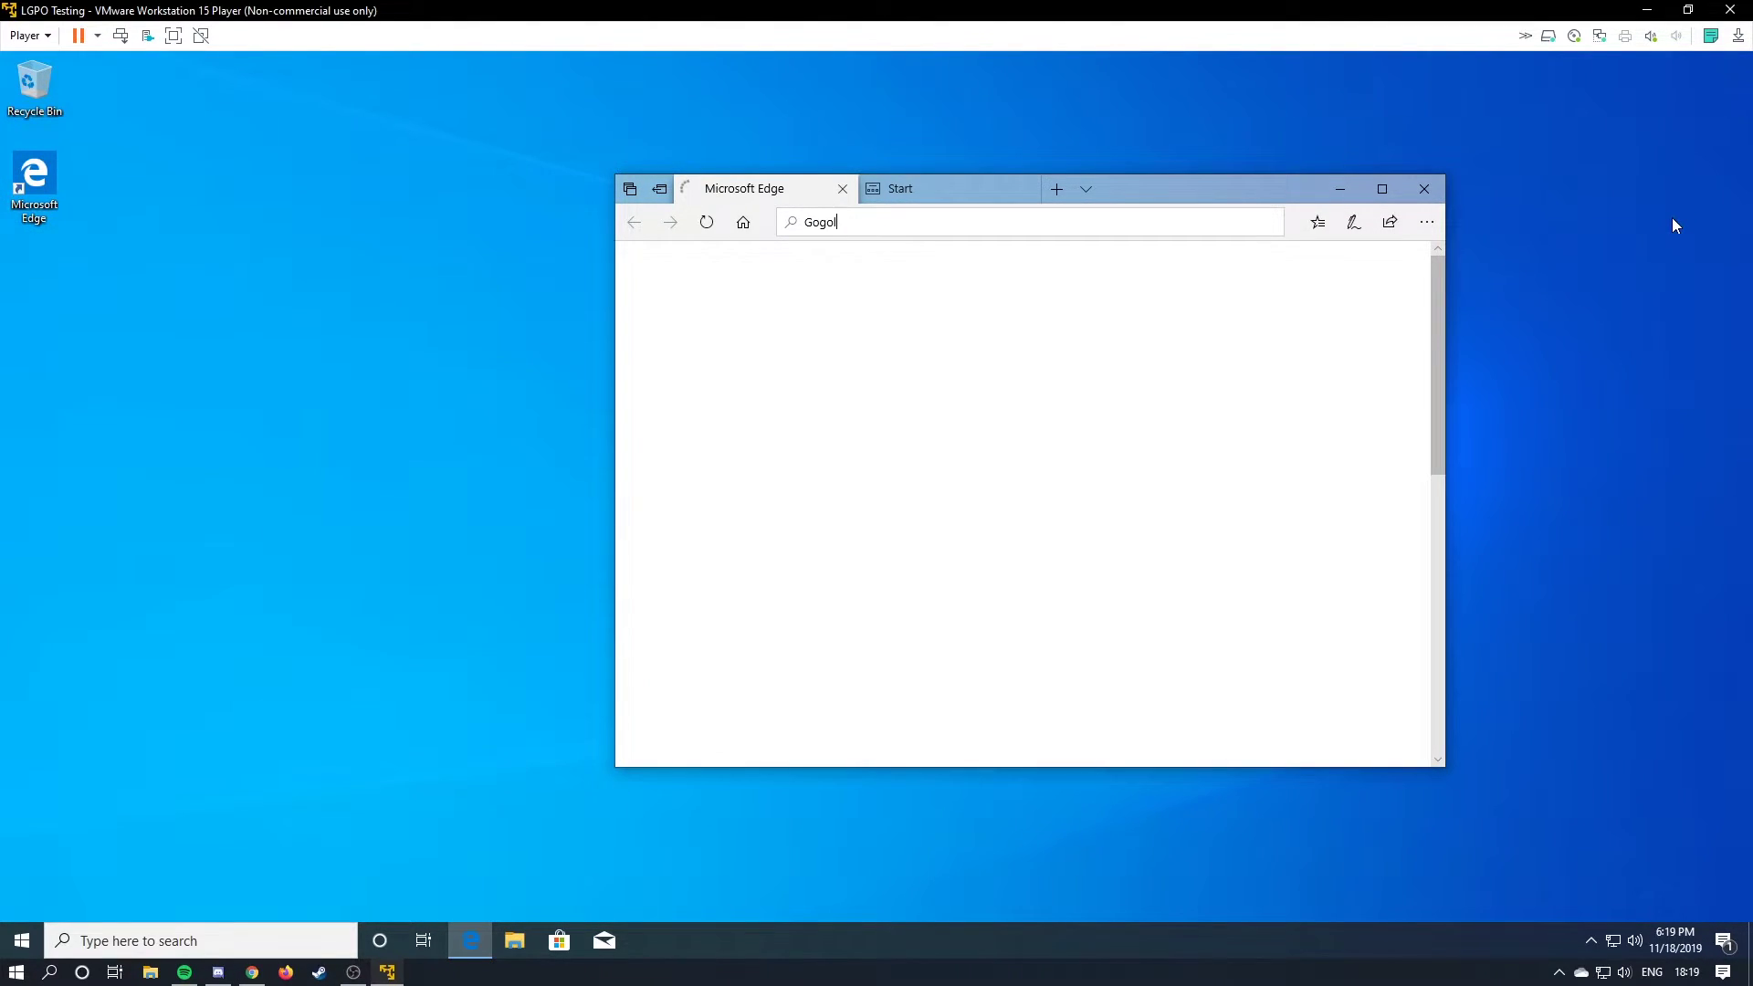
pyautogui.press('BackSpace')
pyautogui.press('BackSpace')
pyautogui.press('BackSpace')
pyautogui.write('ogle.com/chrome/thank-you.html?brand=CHBF&statcb=0&ins')
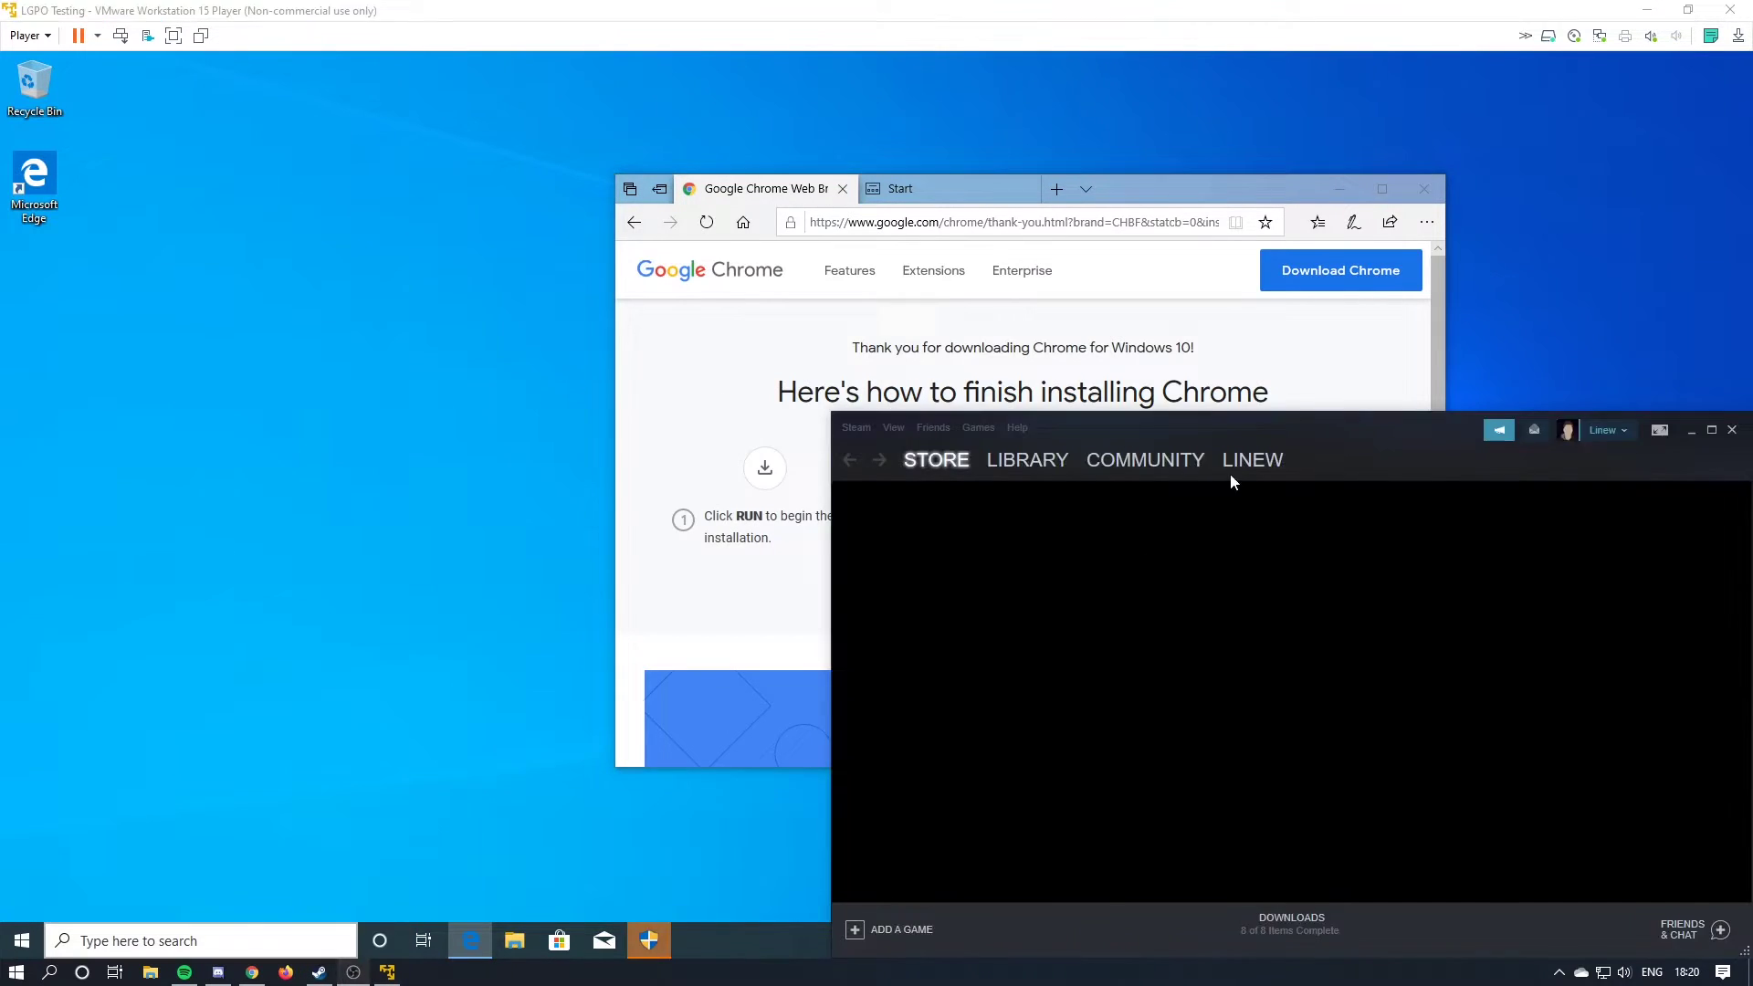
pyautogui.click(782, 645)
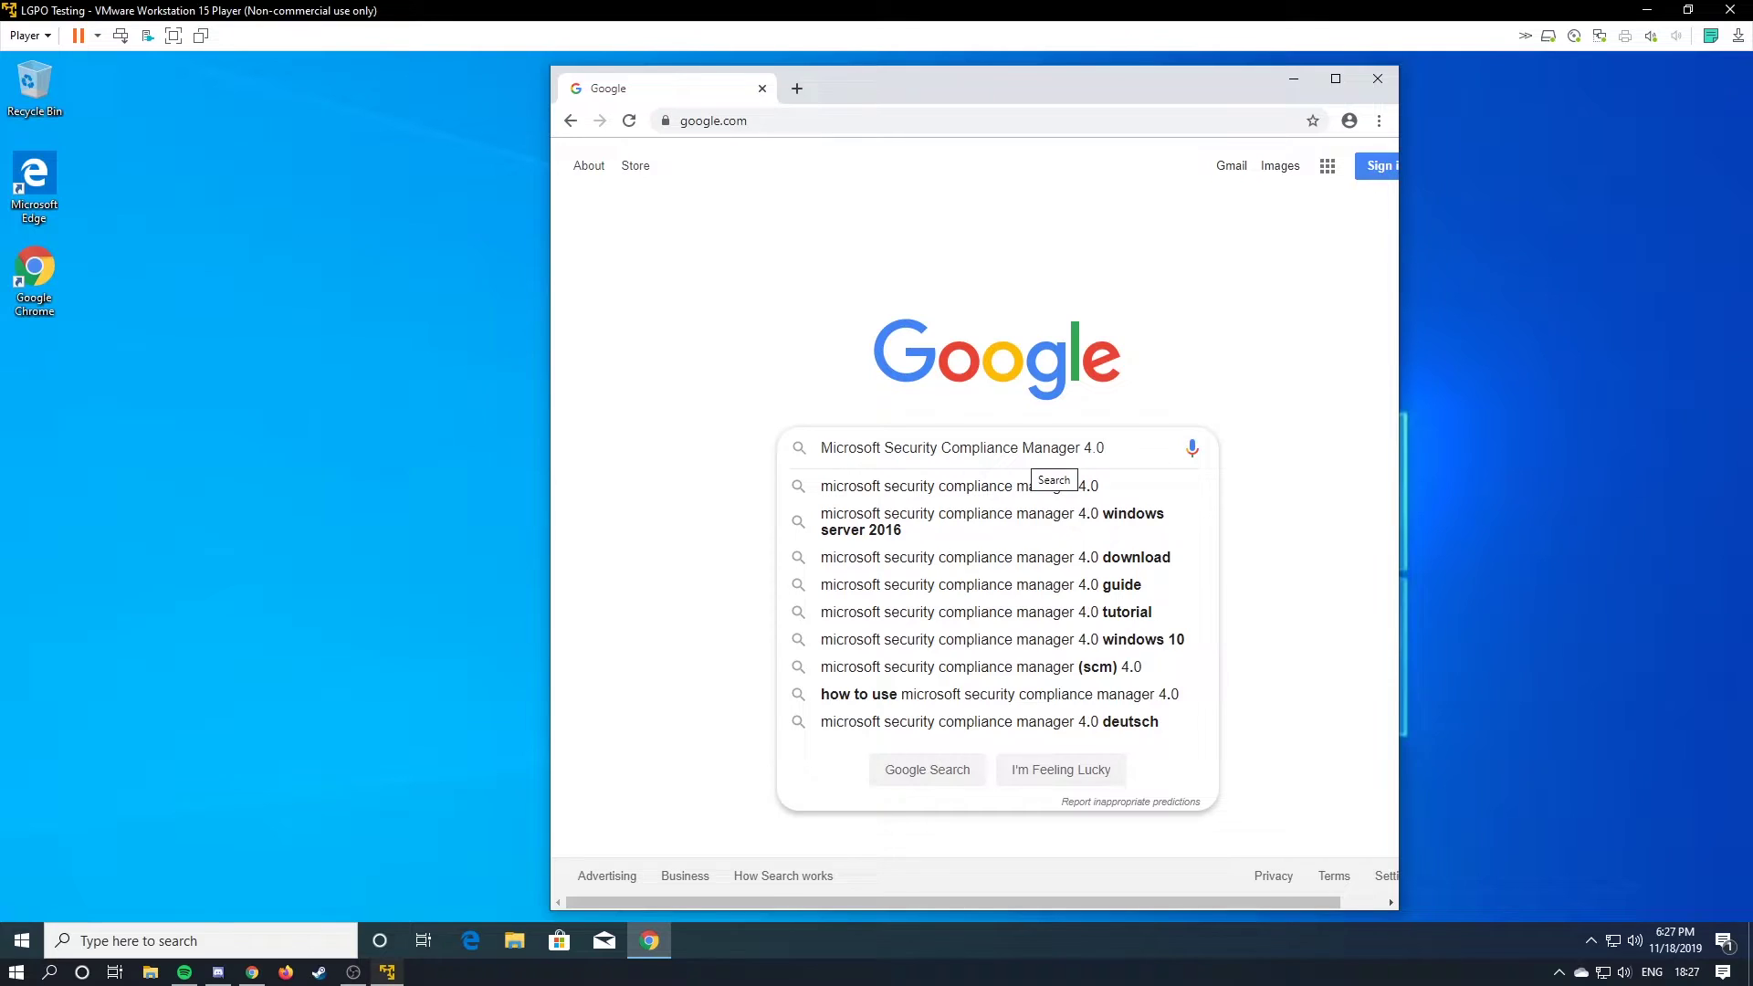
# Search for Security Compliance Manager 4.0 and download it from the Microsoft Download Center.
pyautogui.press('Return')
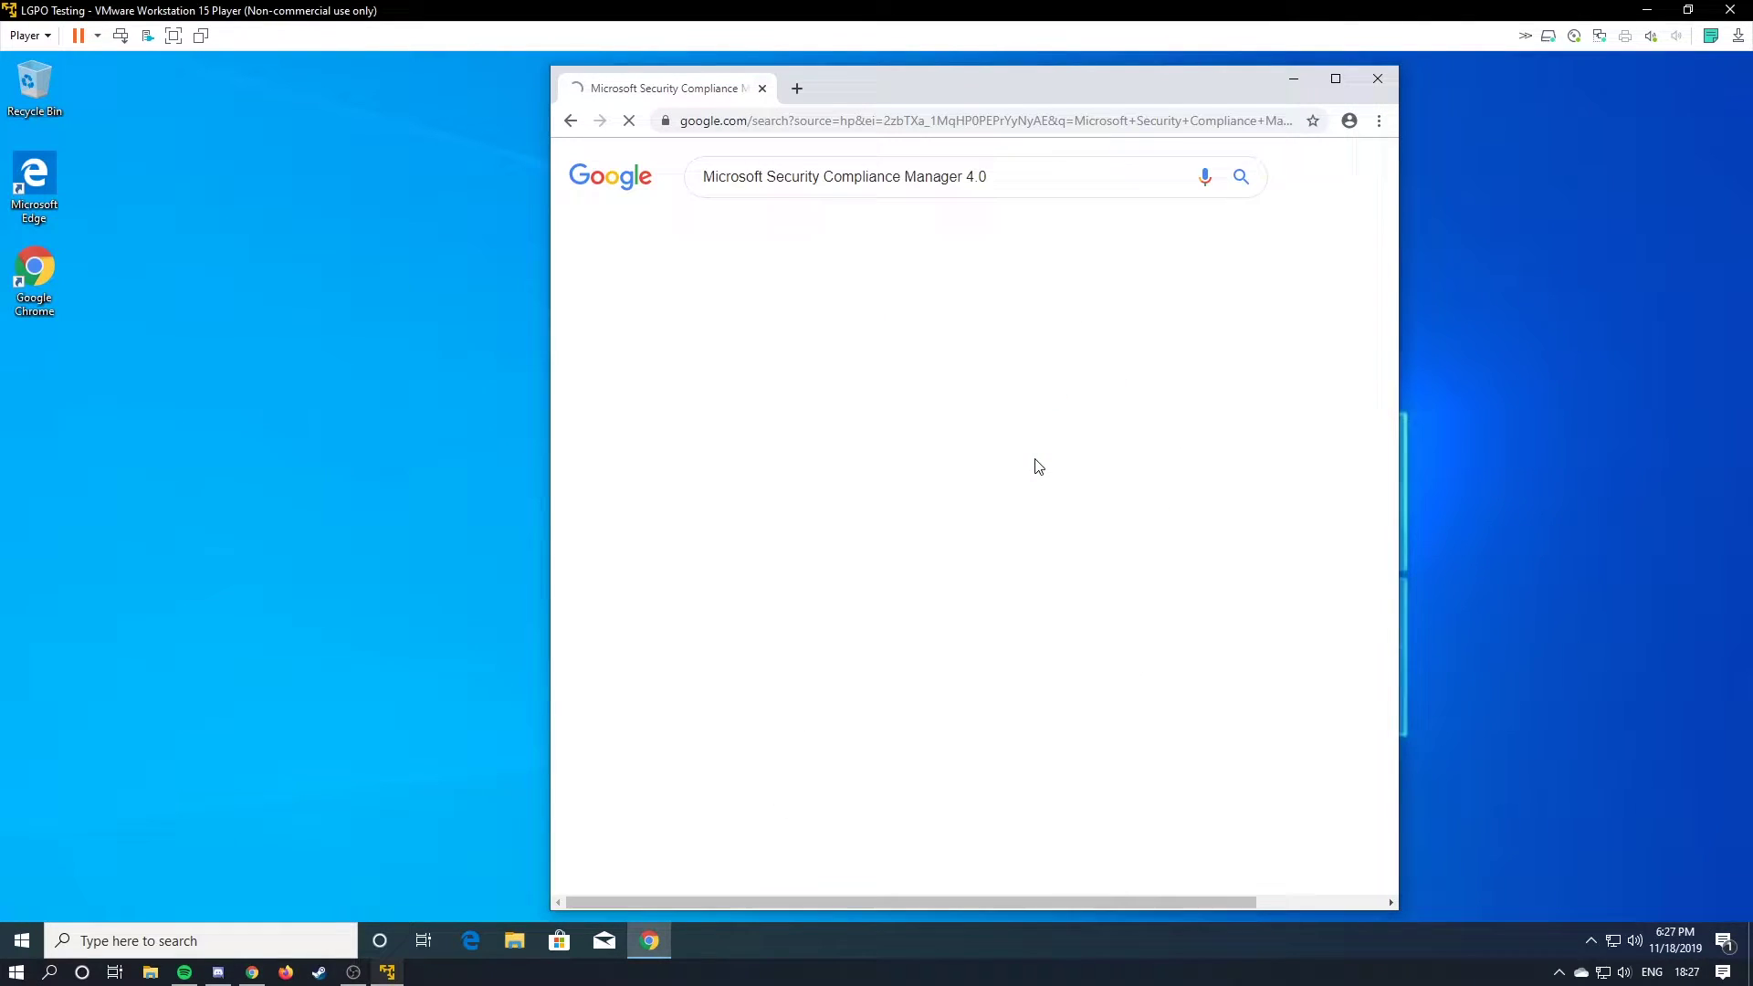
pyautogui.click(916, 307)
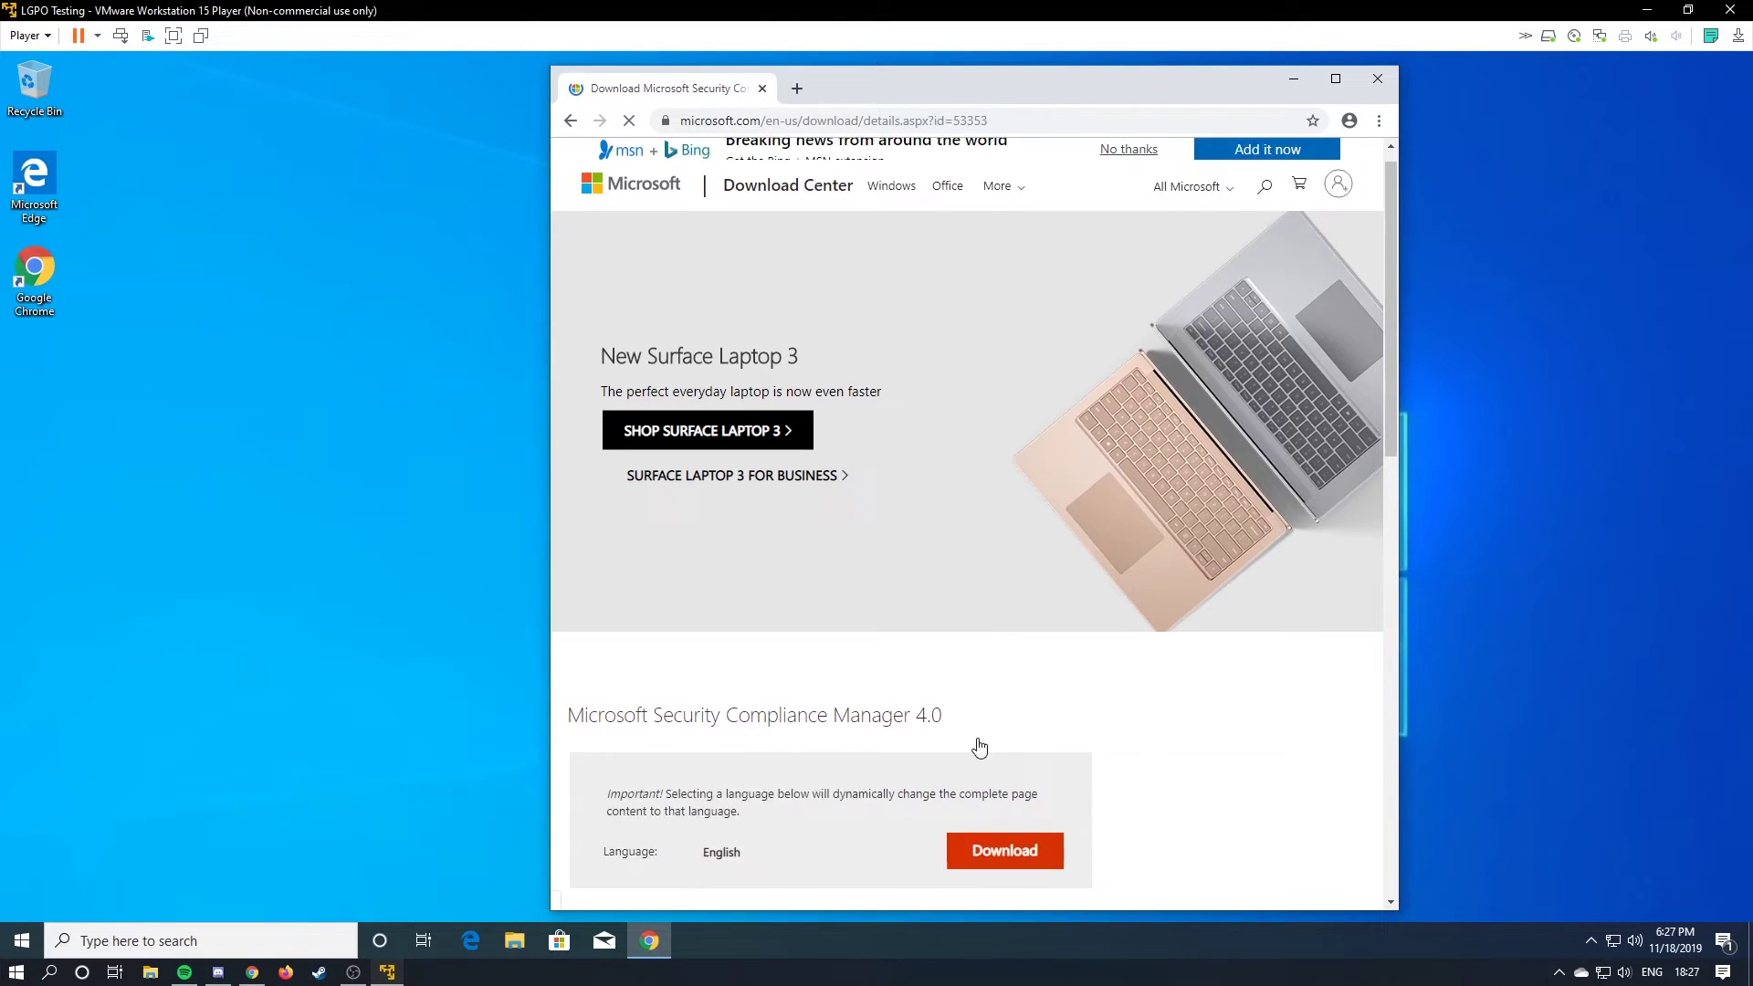
pyautogui.scroll(-2, 978, 743)
pyautogui.click(1004, 696)
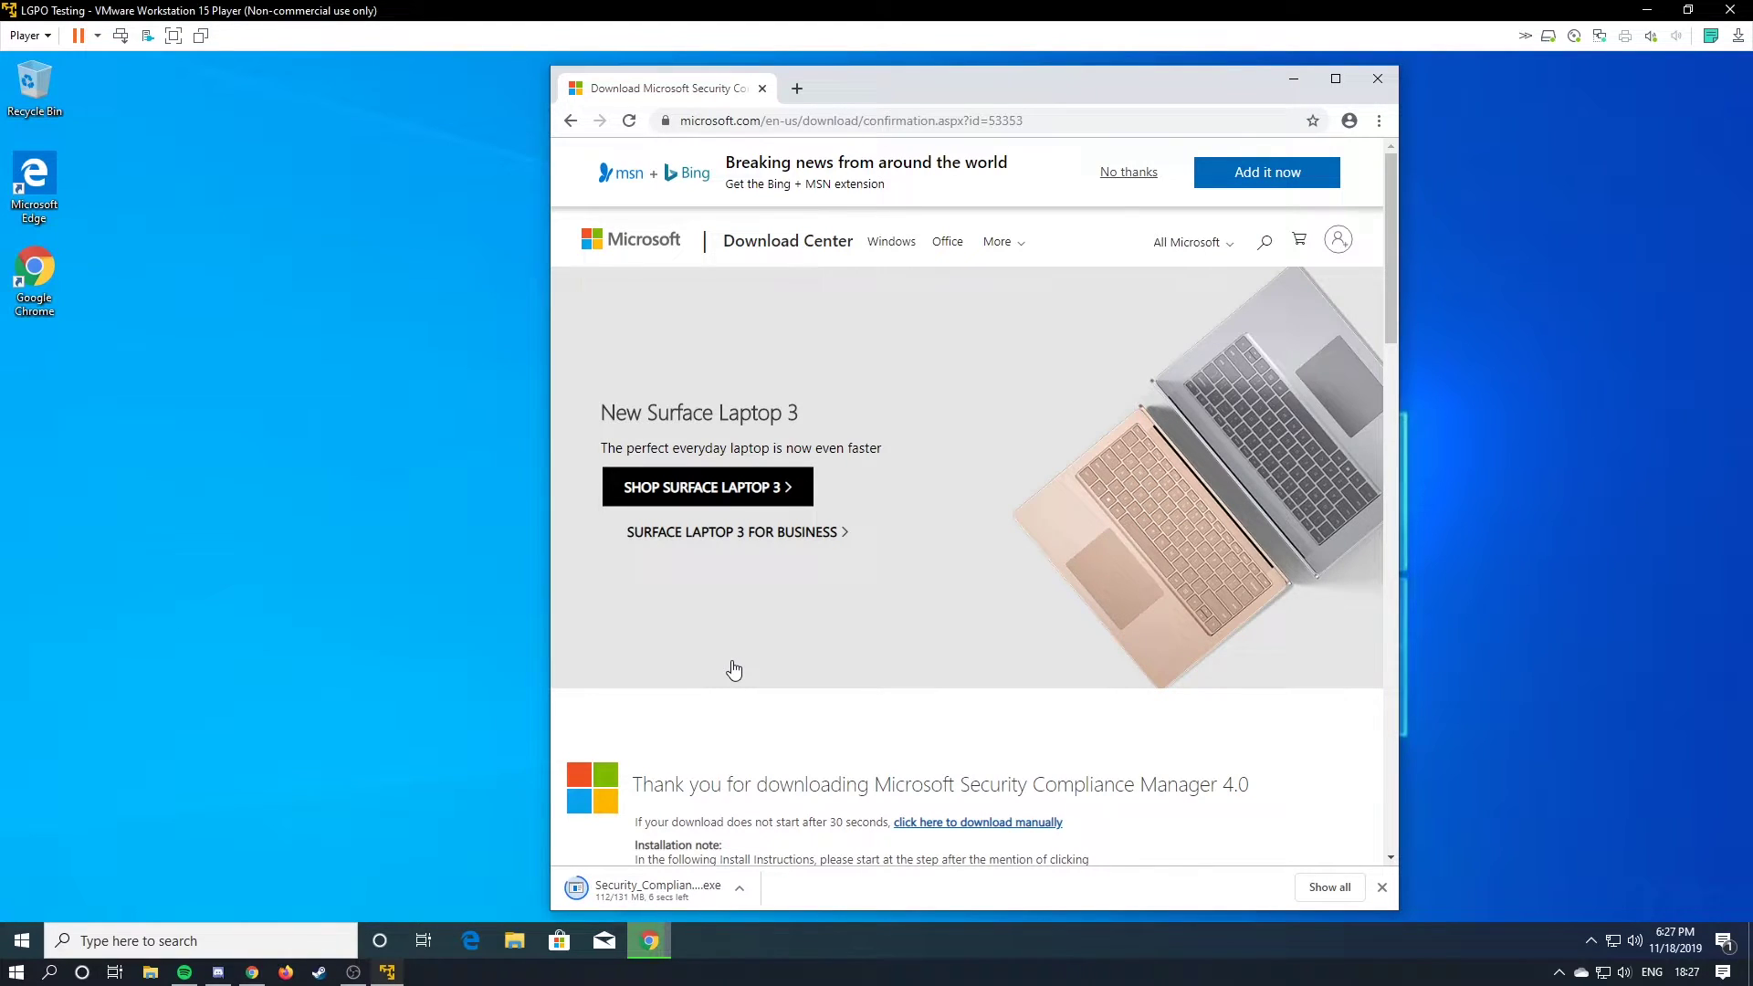
# Run the downloaded setup, approve its changes, and dismiss the .NET Framework 3.5 success message.
pyautogui.click(672, 889)
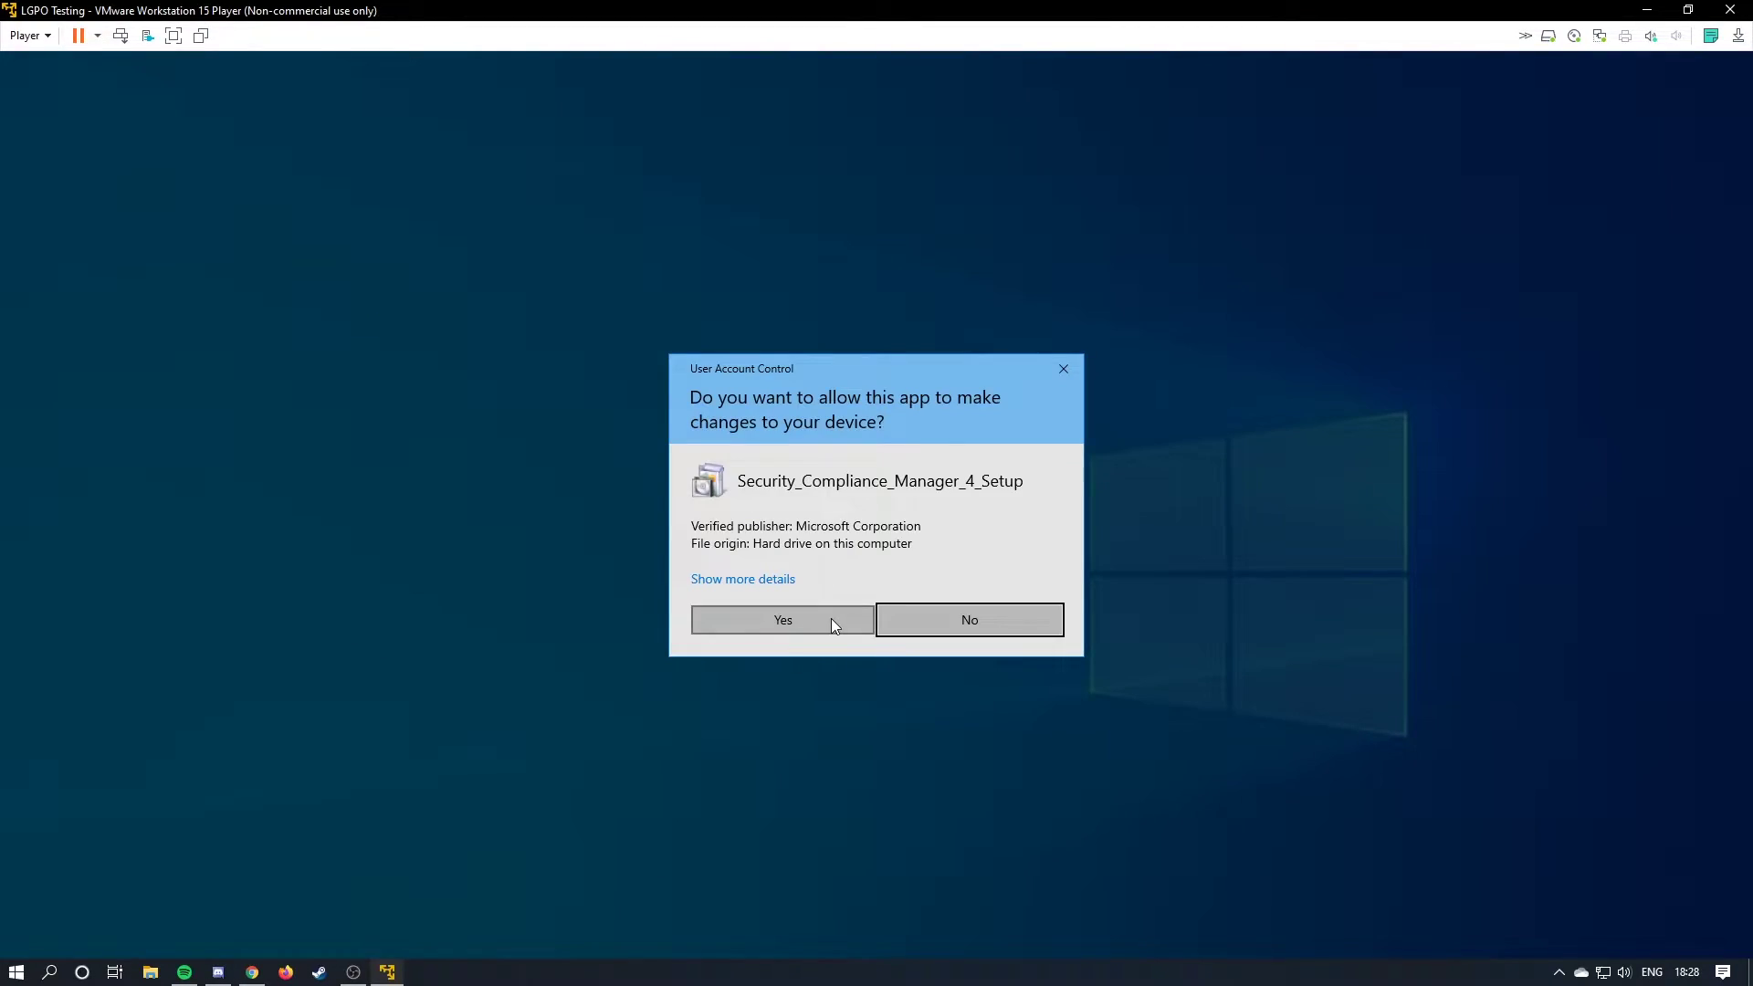
pyautogui.click(784, 620)
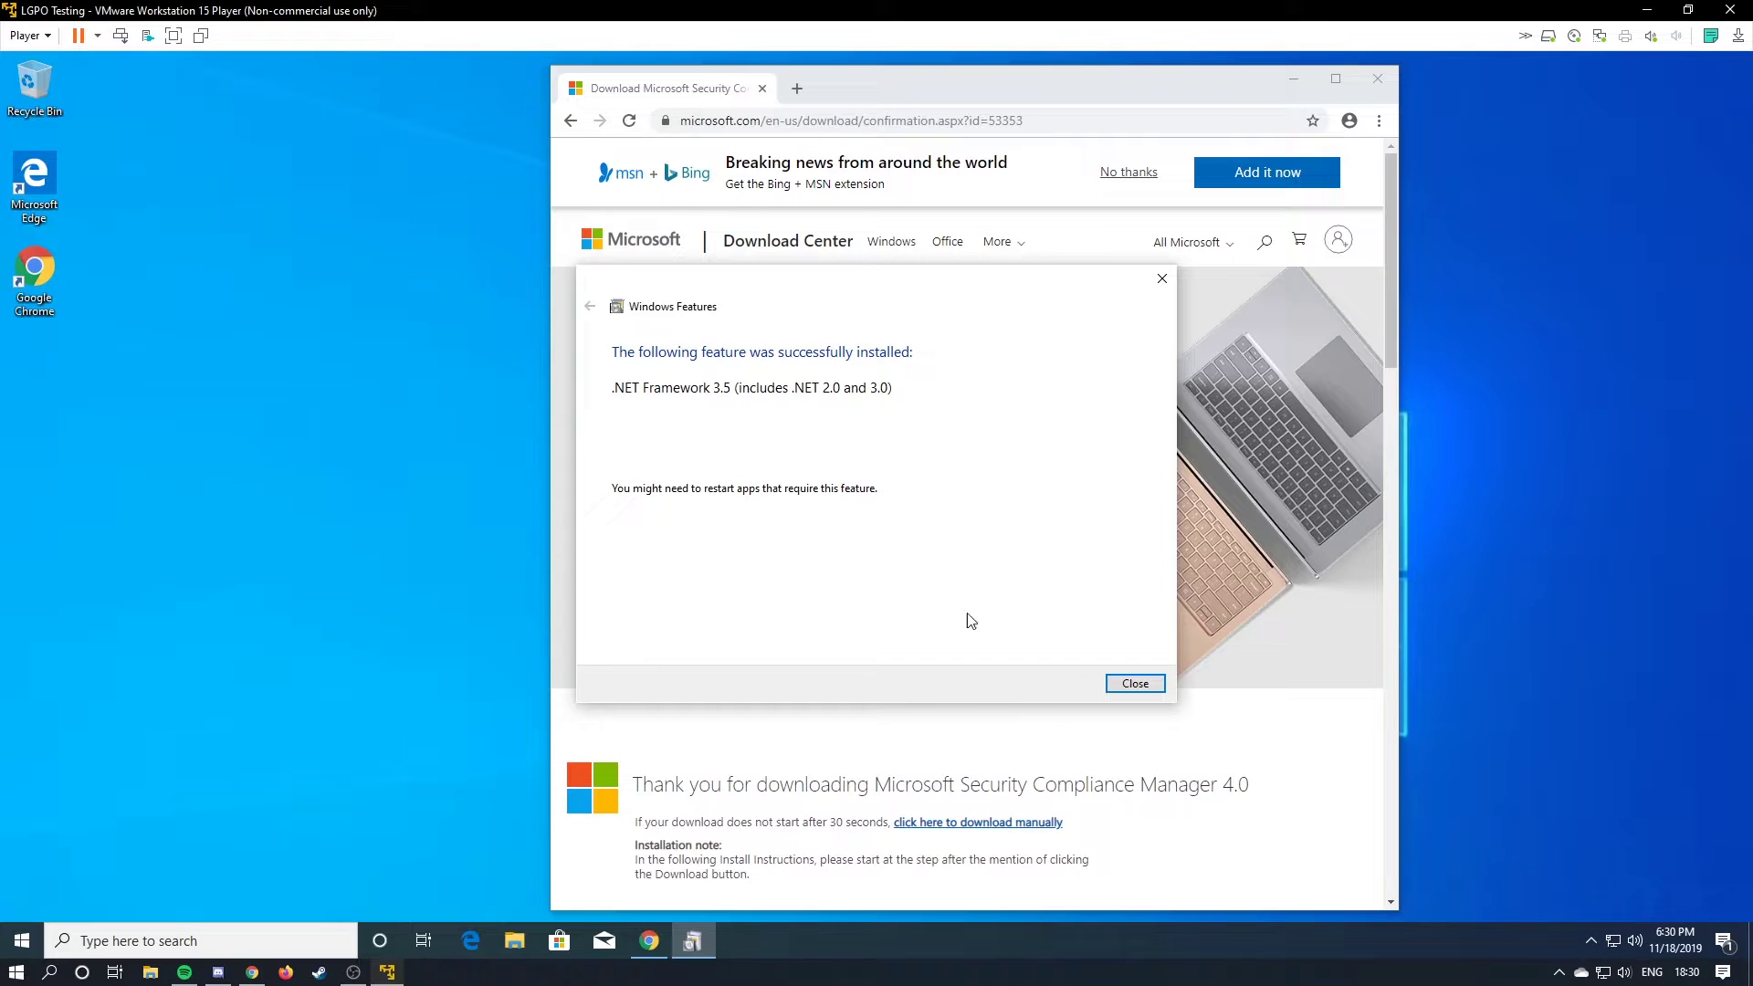
pyautogui.click(1136, 682)
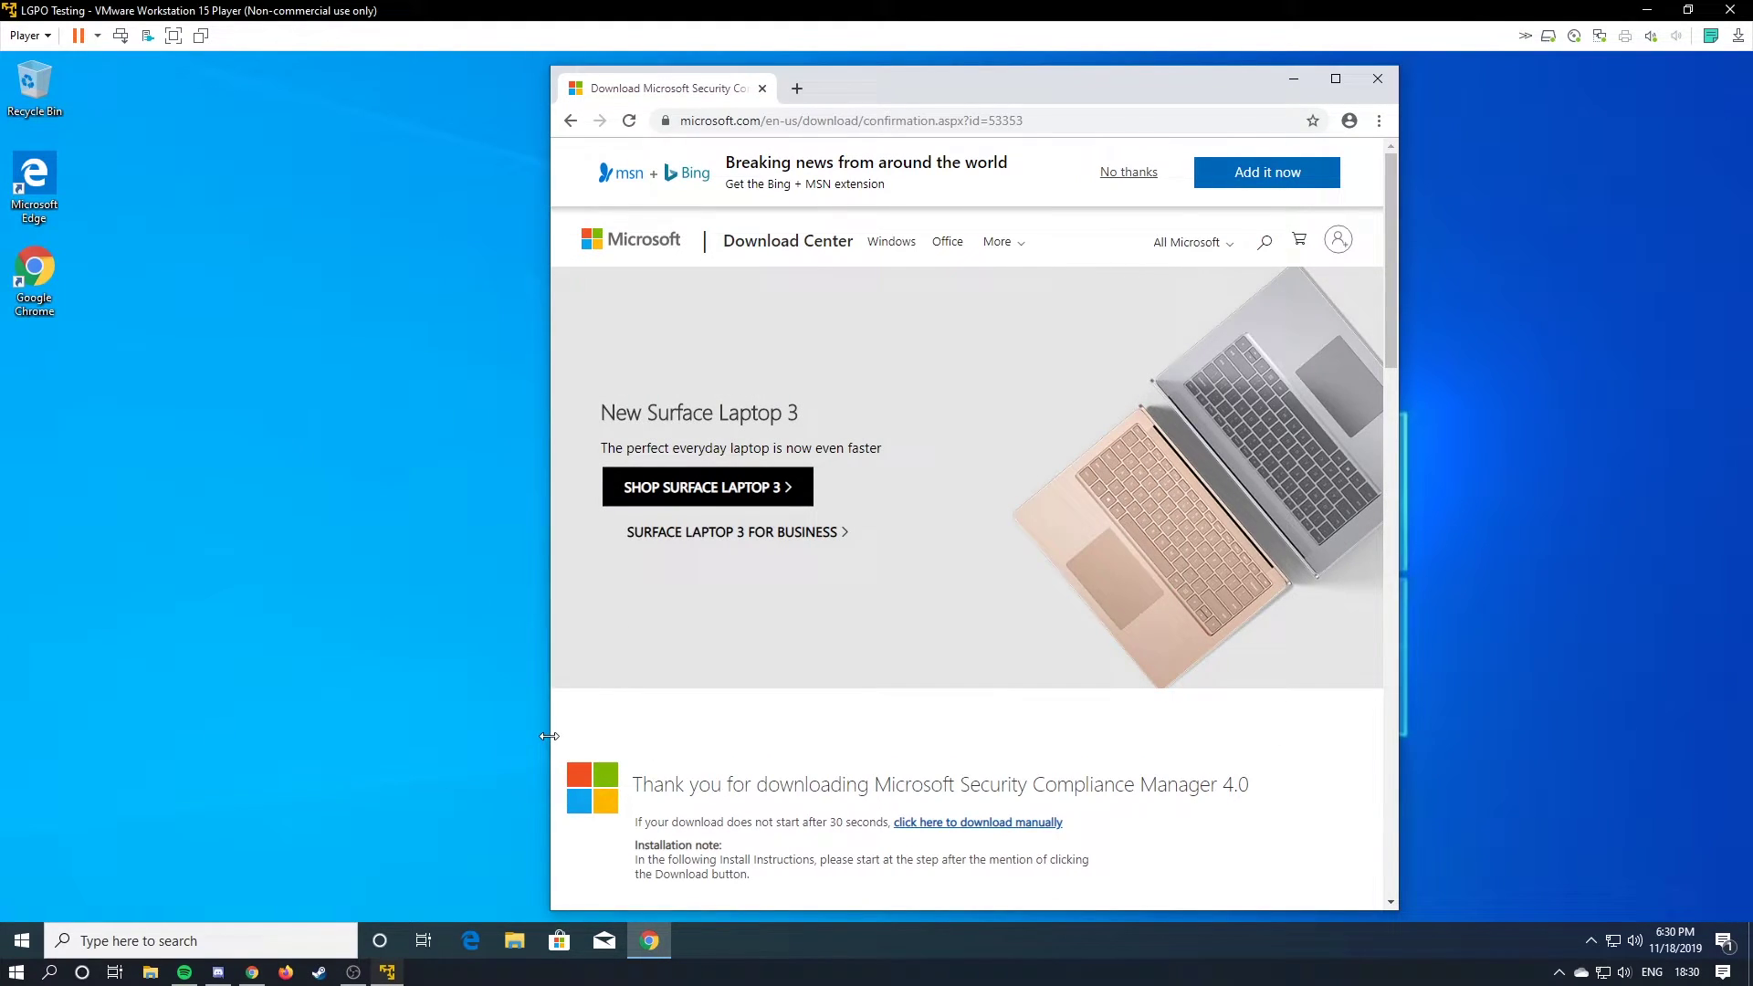
# Launch Security_Compliance_Manager_Setup.exe from Chrome's downloads, accept the licence and keep the default folder.
pyautogui.hotkey('ctrl', 'j')
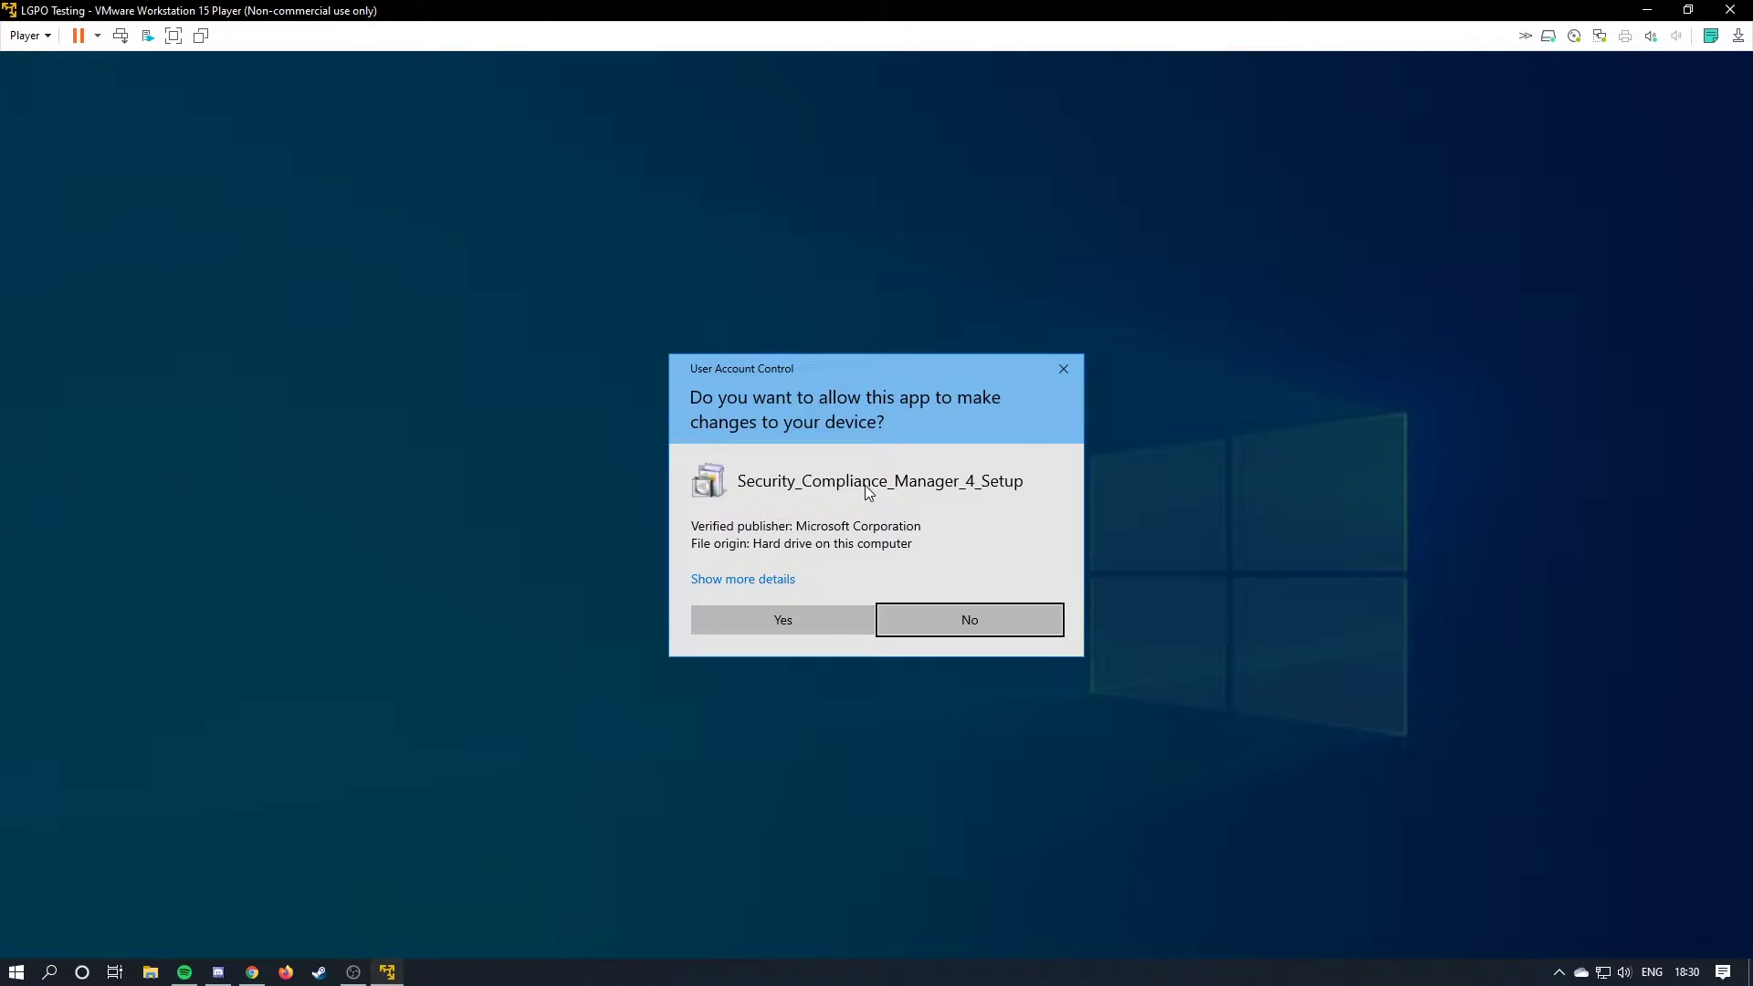
pyautogui.click(799, 620)
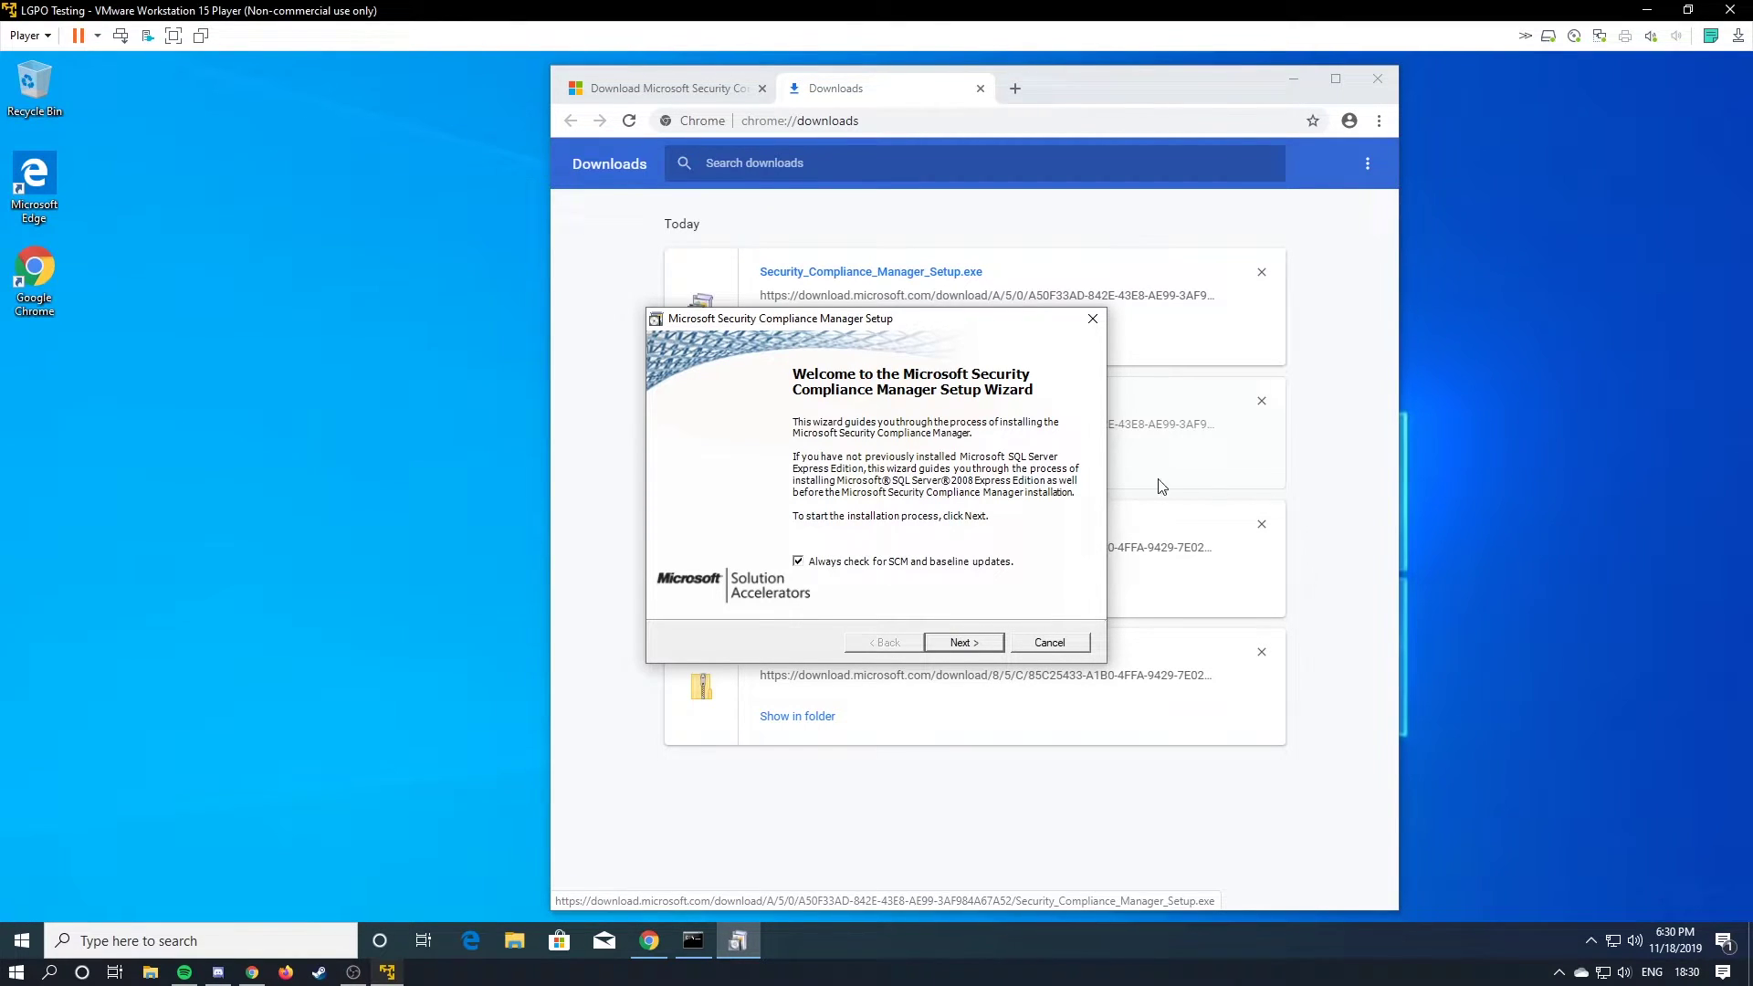
pyautogui.click(963, 644)
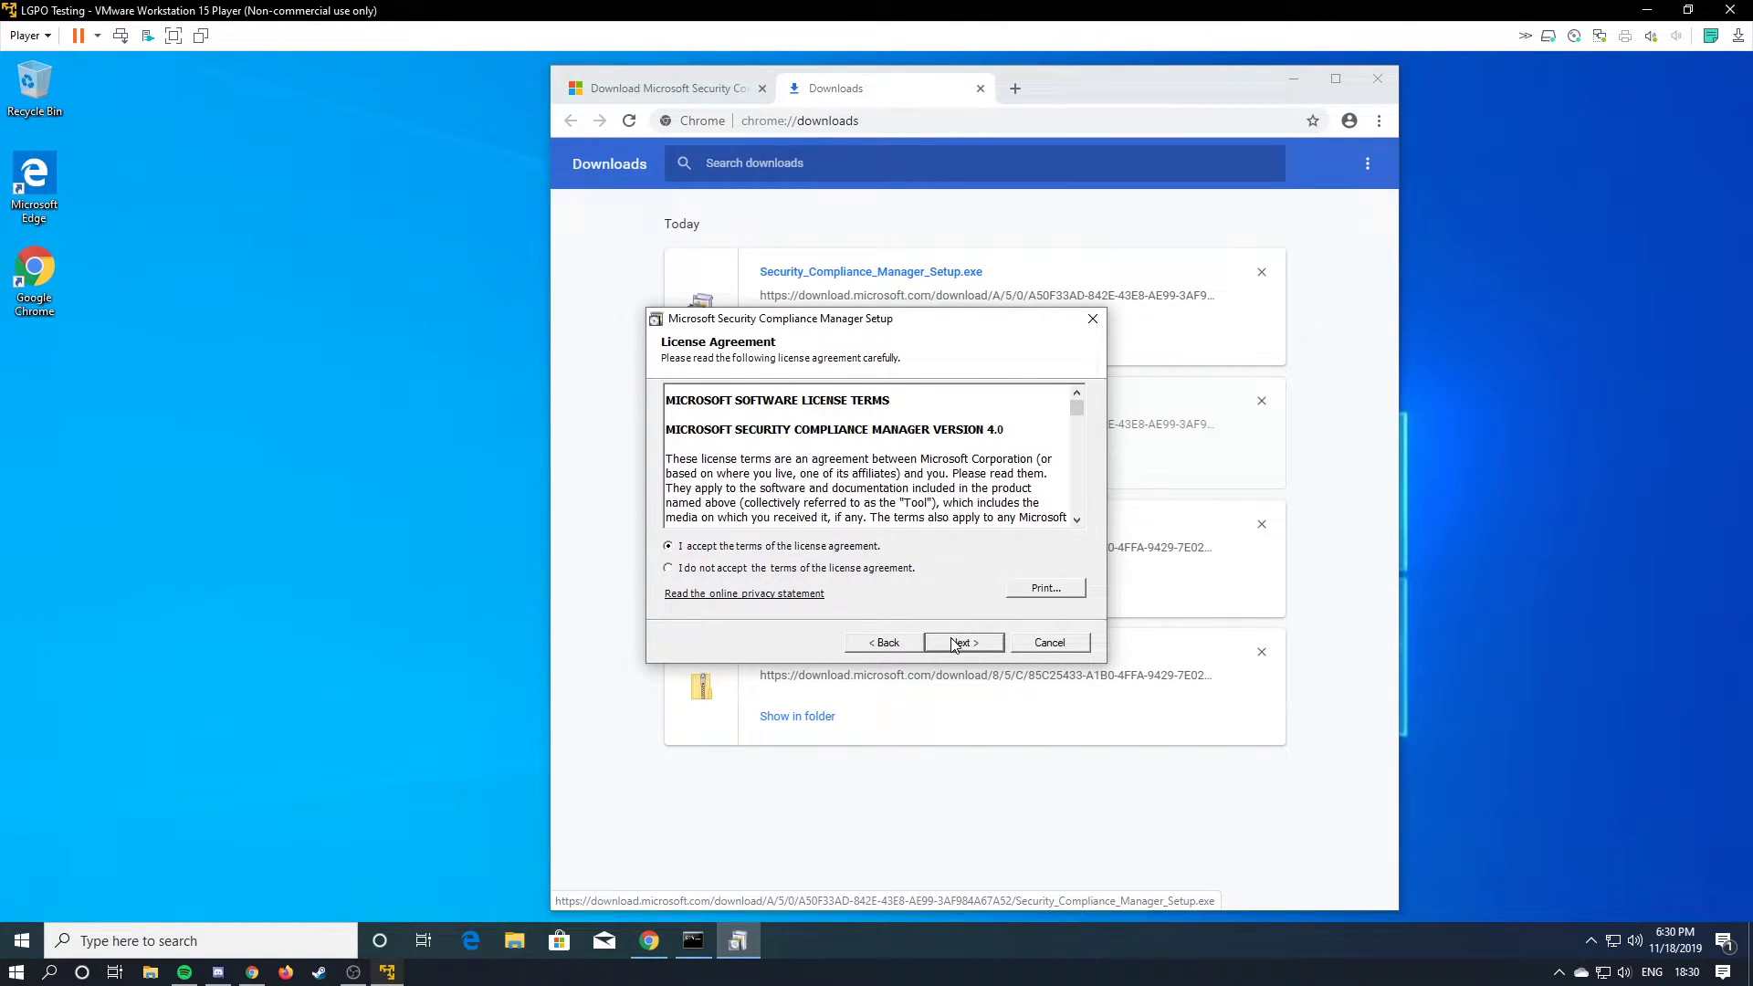
pyautogui.click(955, 645)
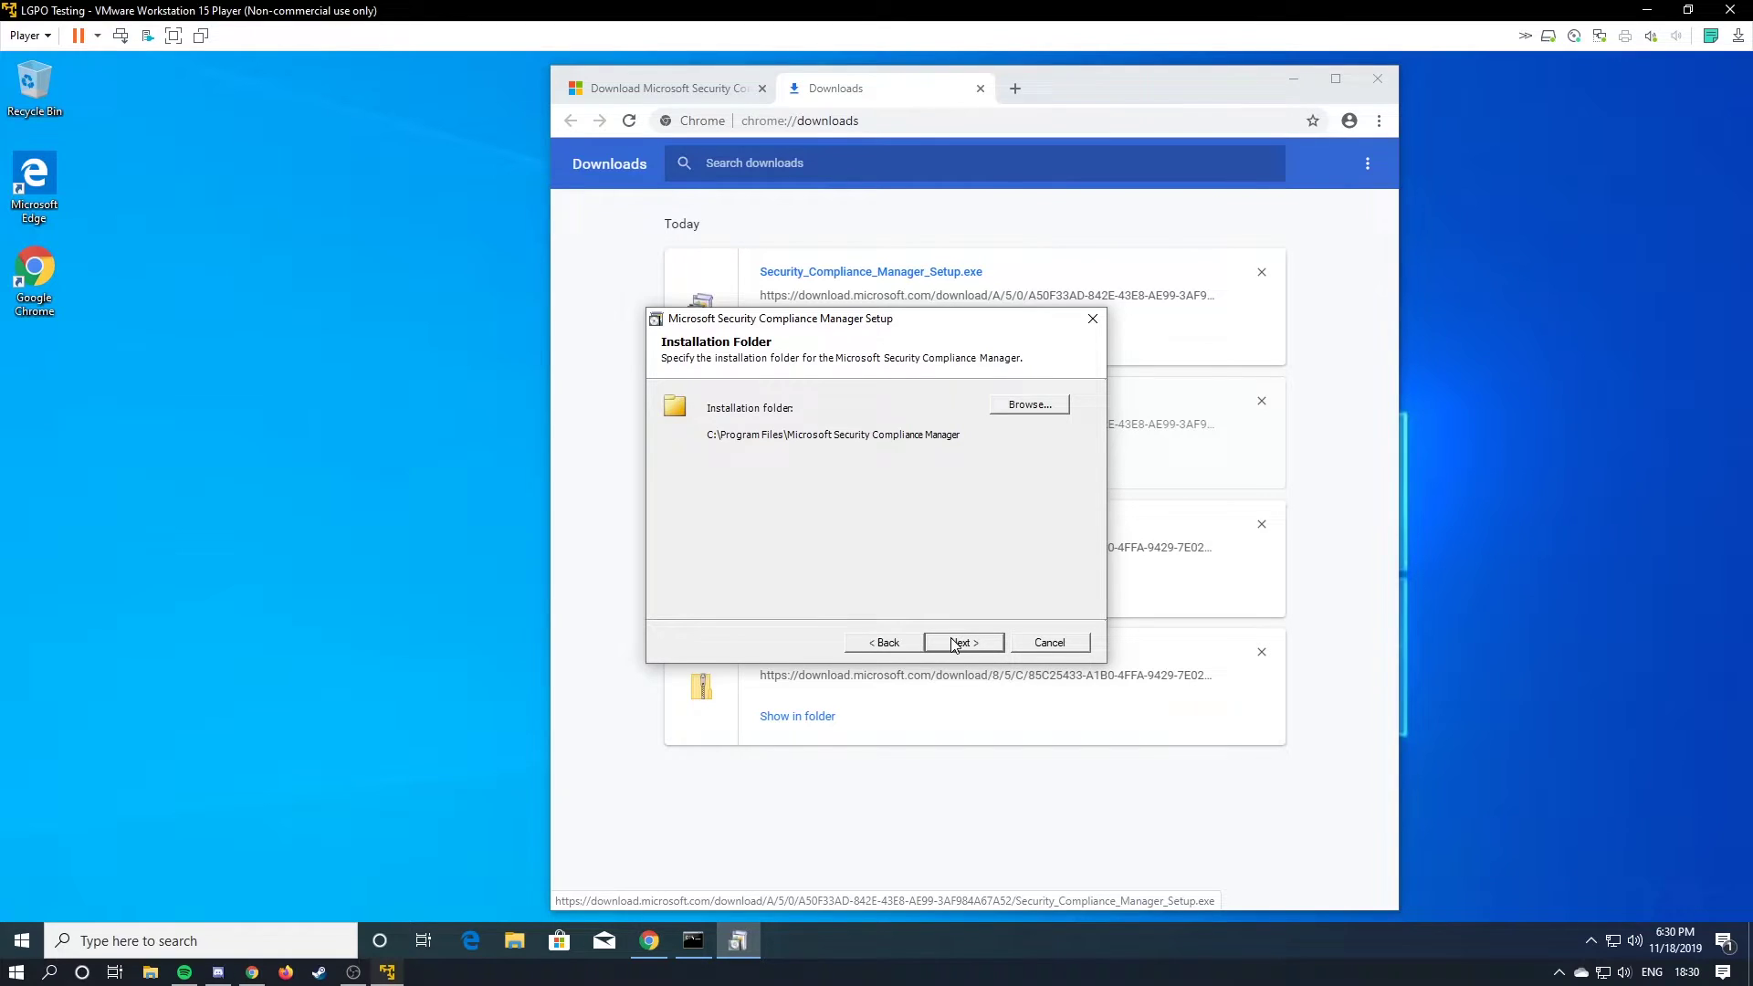
pyautogui.click(965, 640)
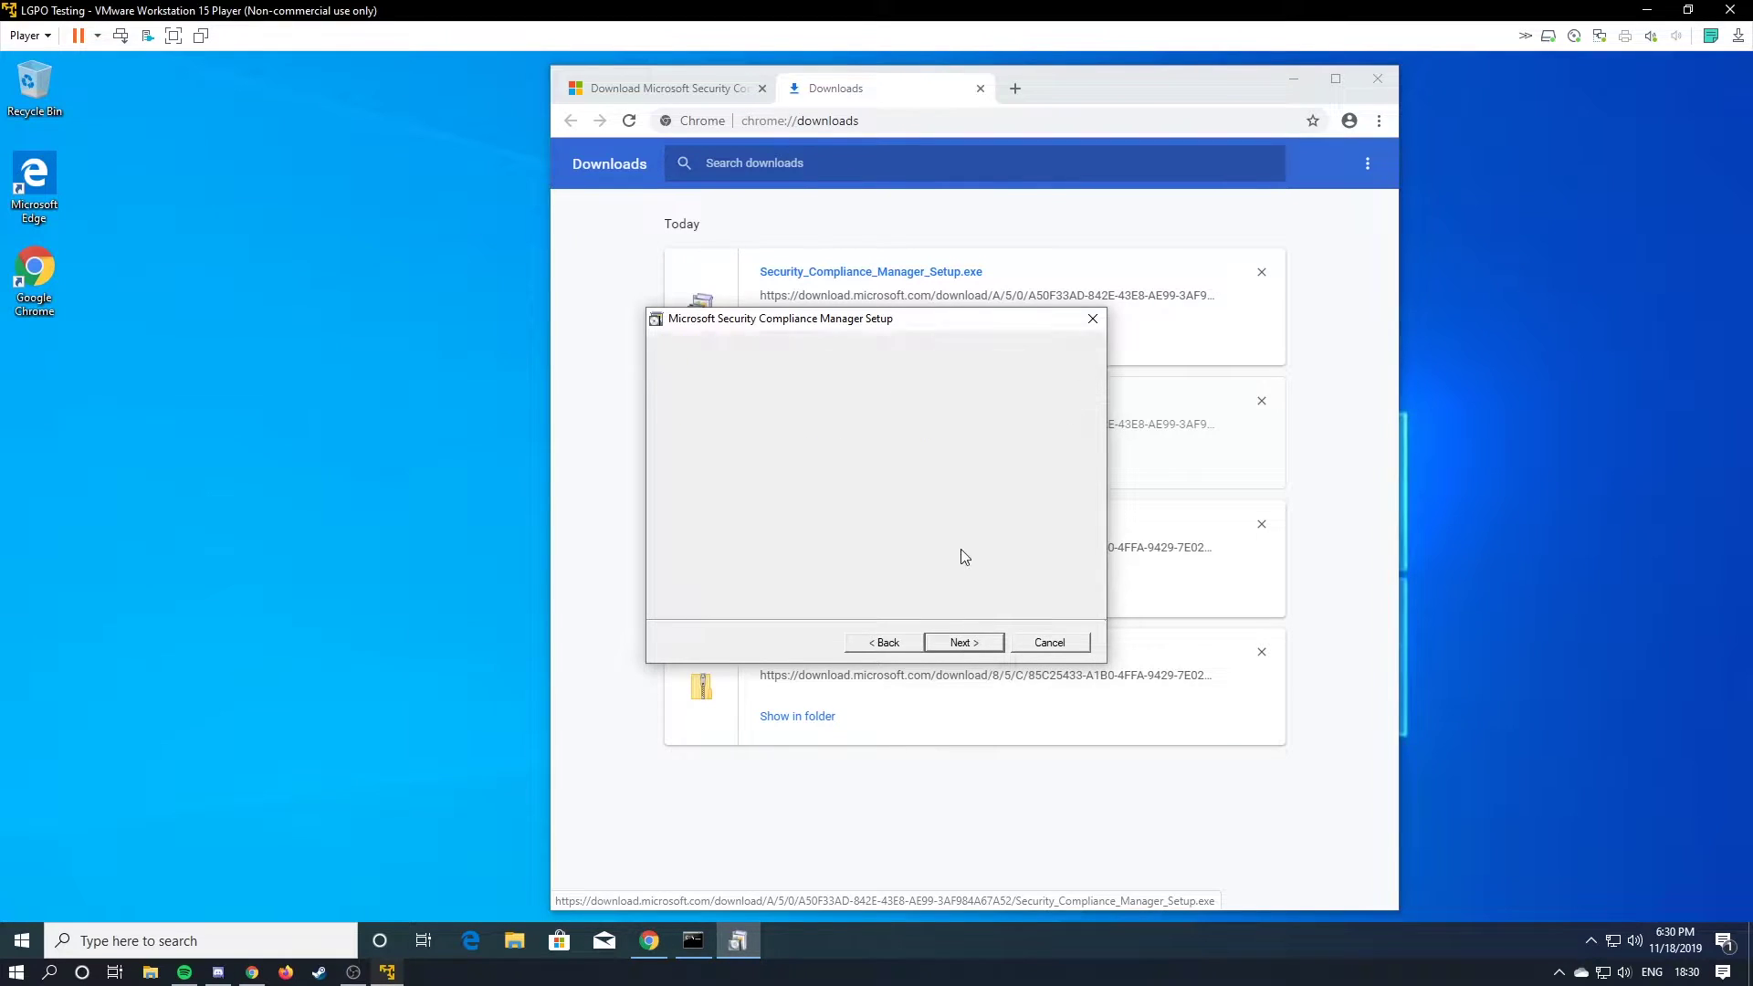
# Agree to install SQL Server 2008 Express, accept its licence, and complete the installation.
pyautogui.click(995, 640)
pyautogui.click(807, 545)
pyautogui.click(986, 643)
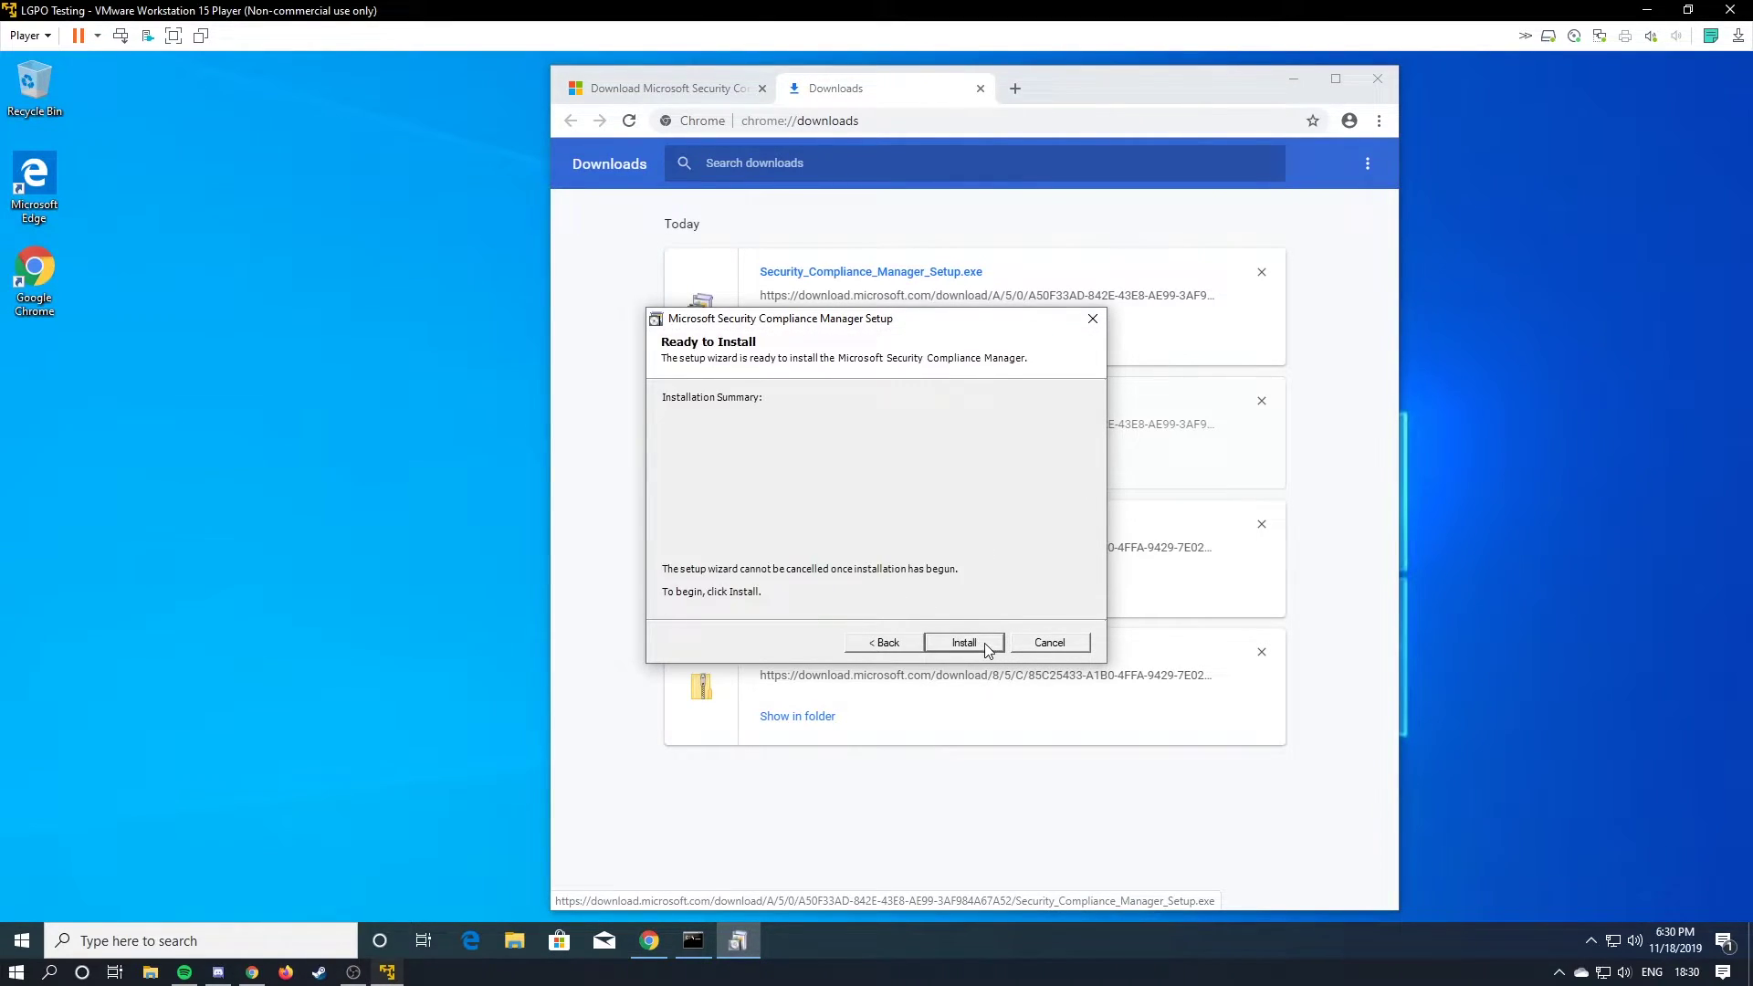
pyautogui.press('Return')
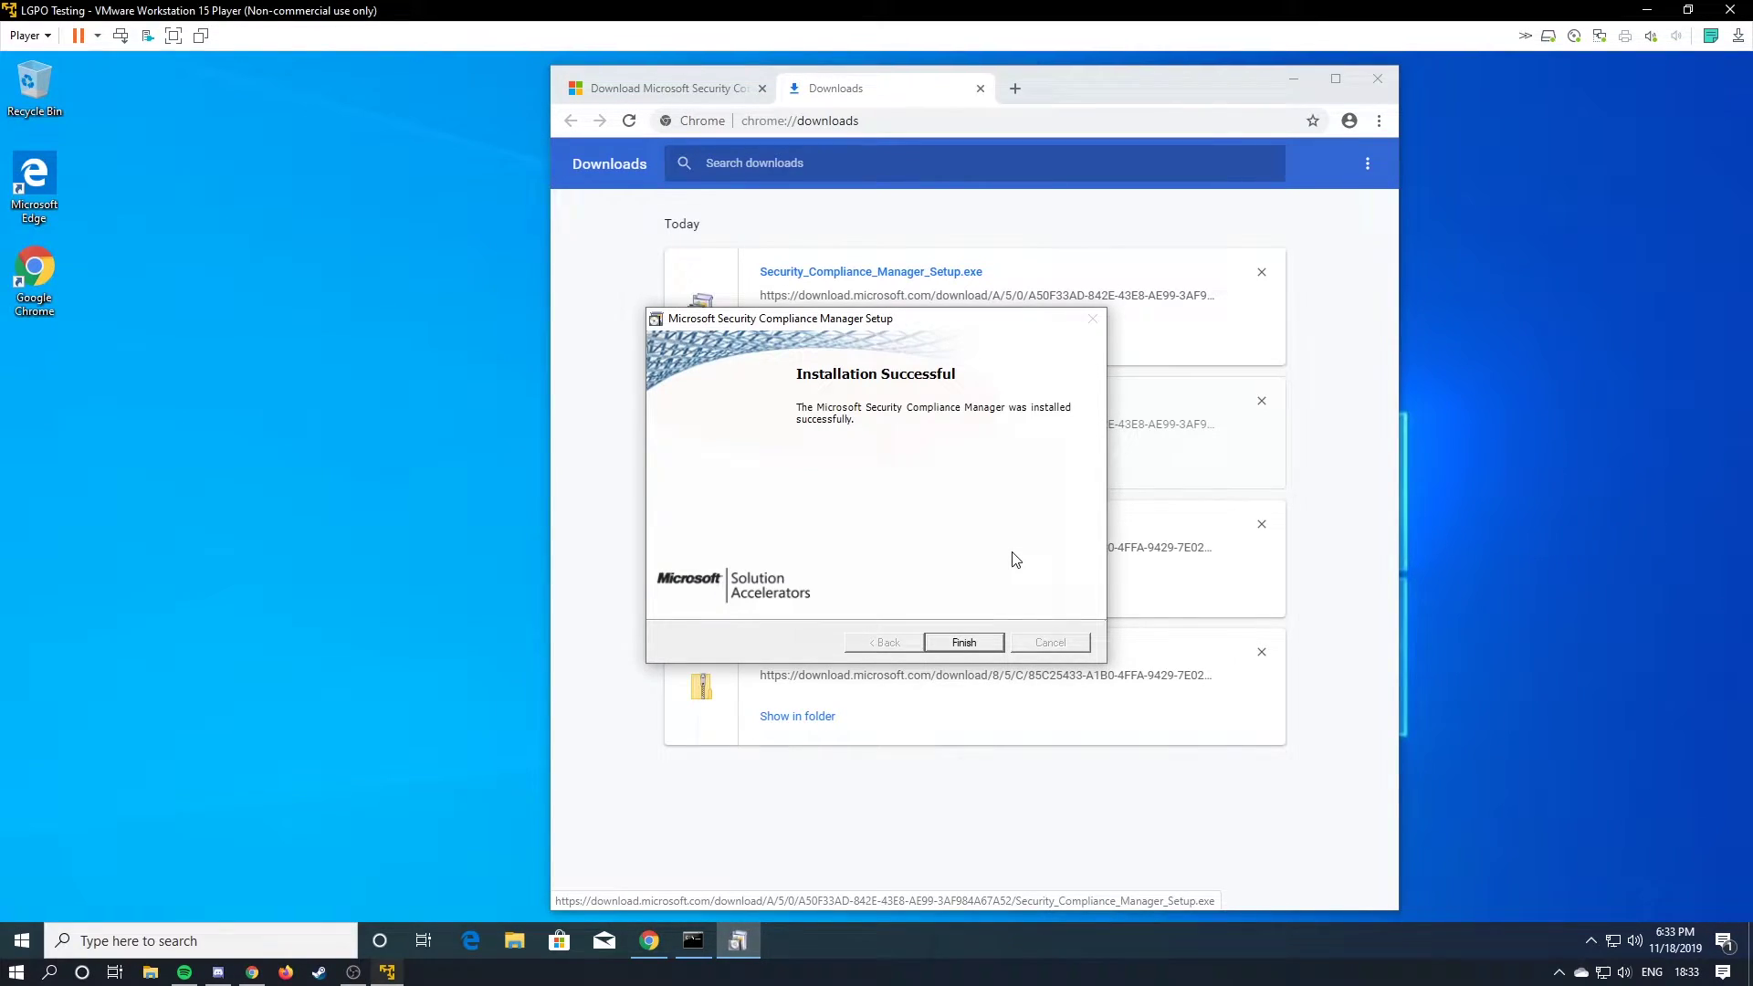
pyautogui.click(967, 642)
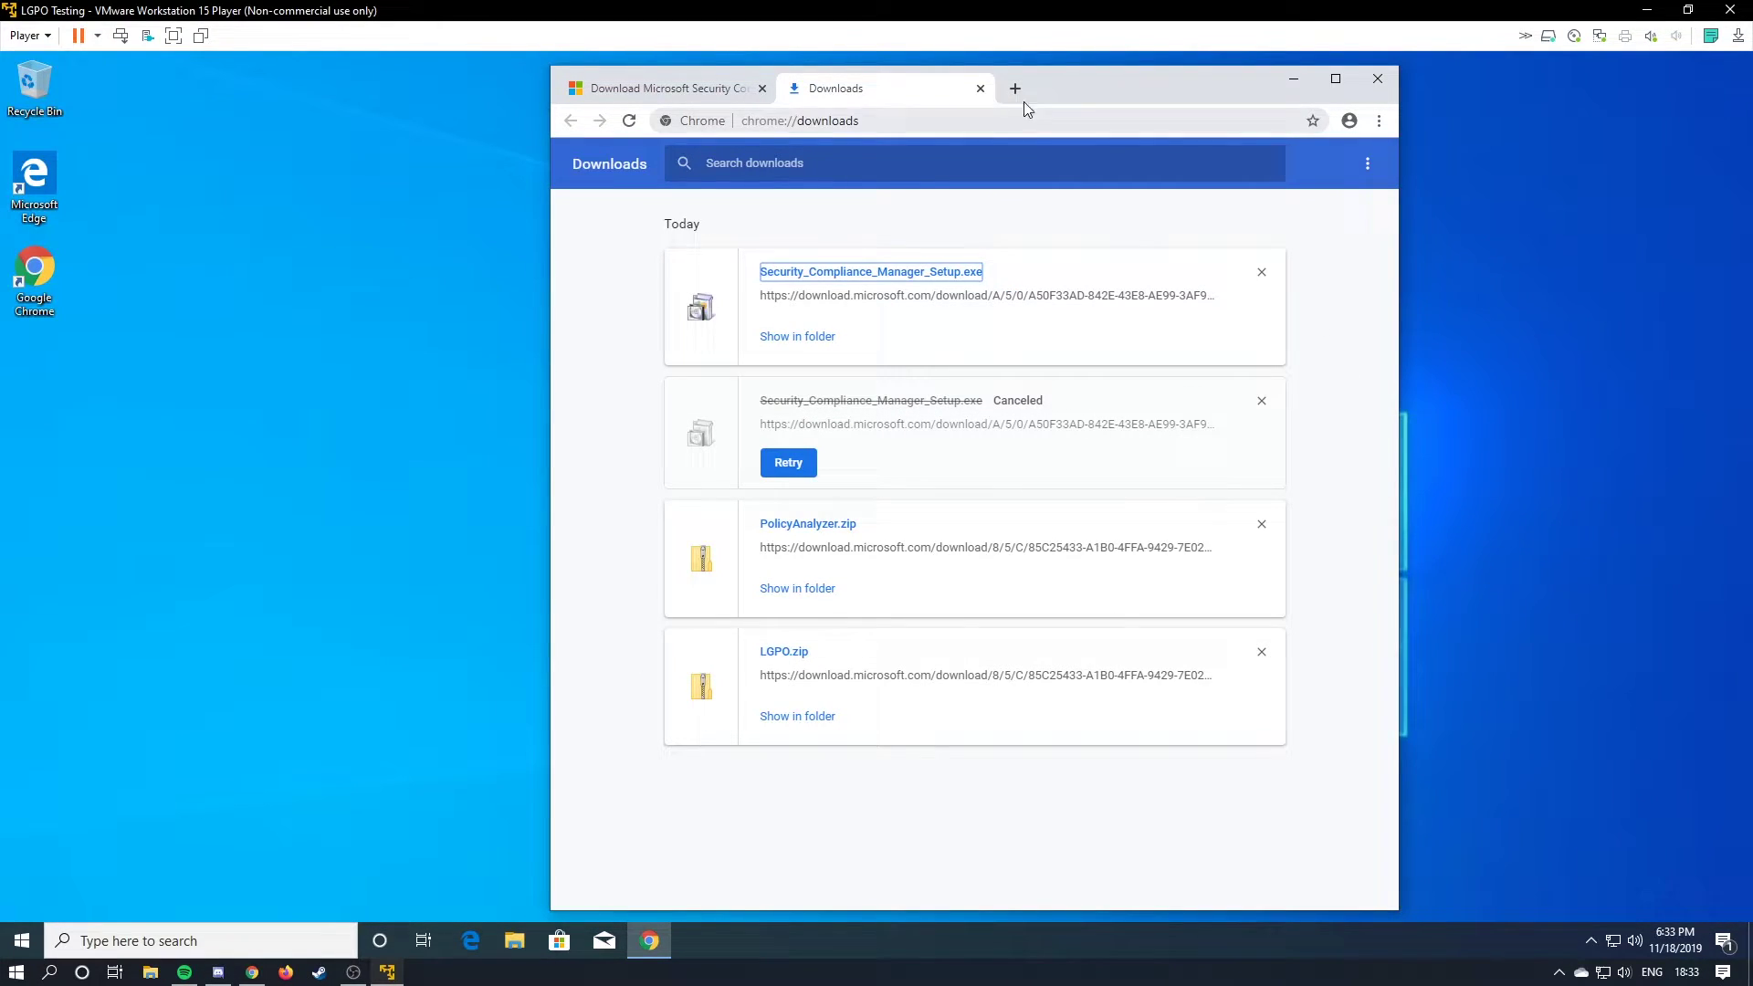
# Close Chrome's downloads, start SCM, dismiss the app prompt, and run File > Check for Updates.
pyautogui.click(980, 89)
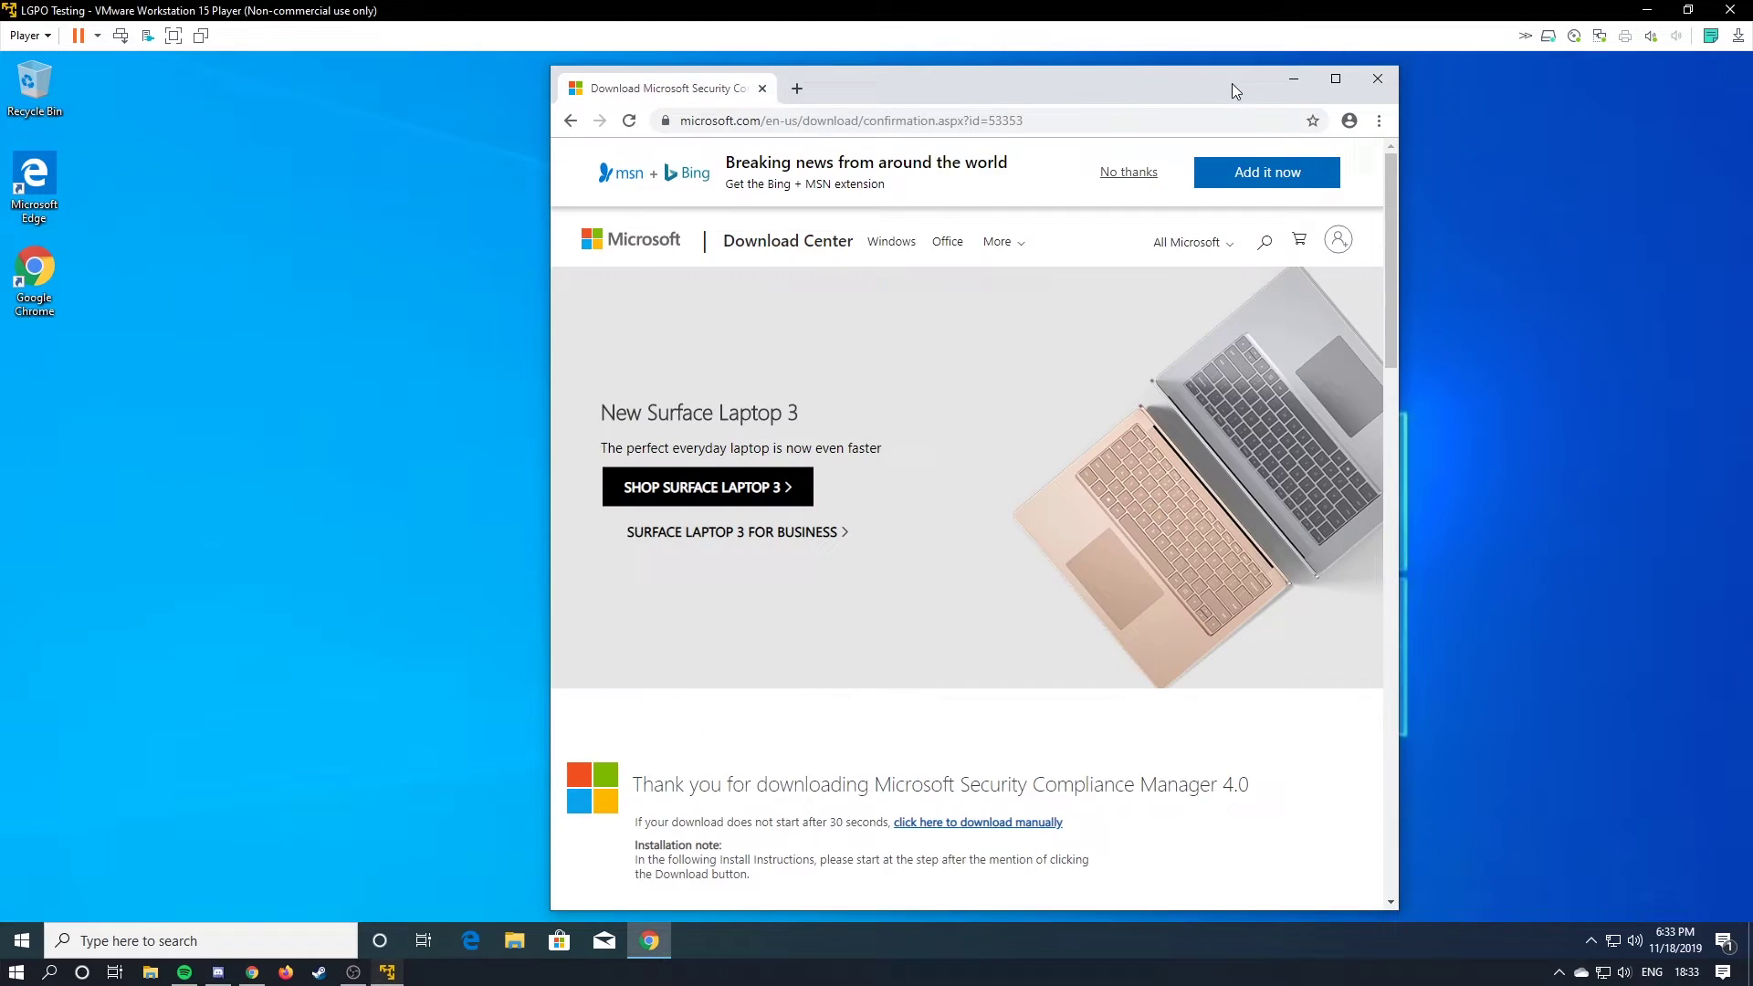
pyautogui.click(1274, 77)
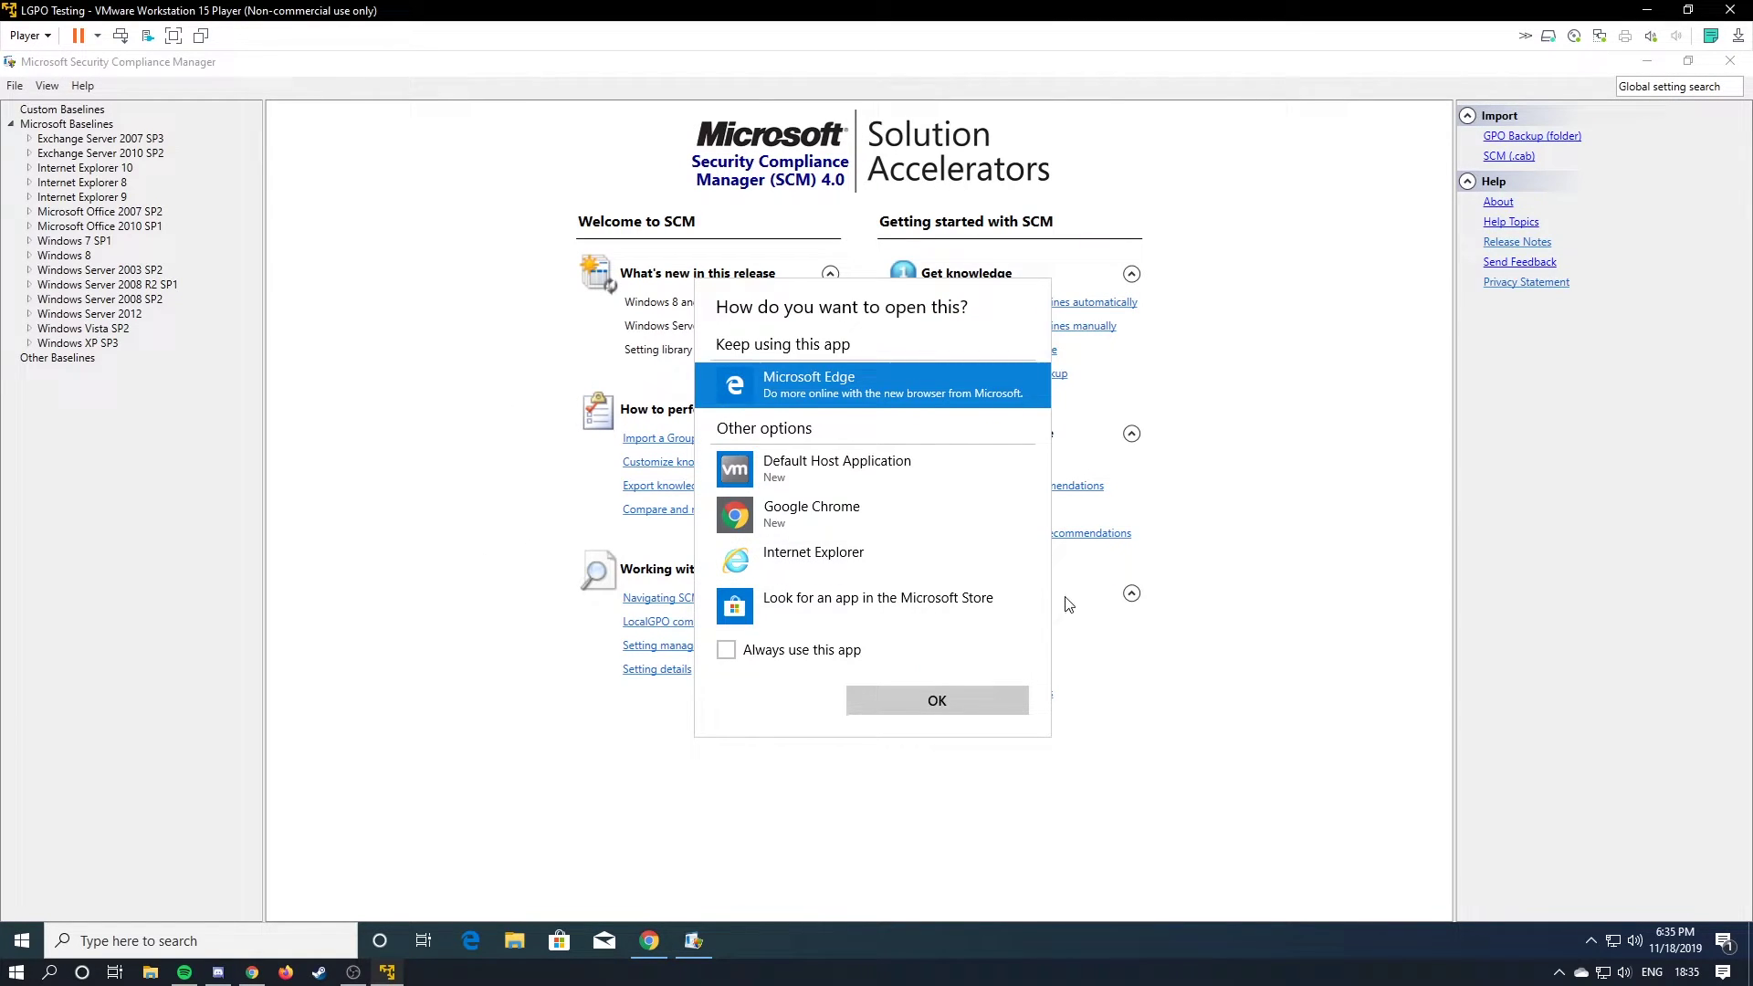
pyautogui.click(481, 567)
pyautogui.click(15, 85)
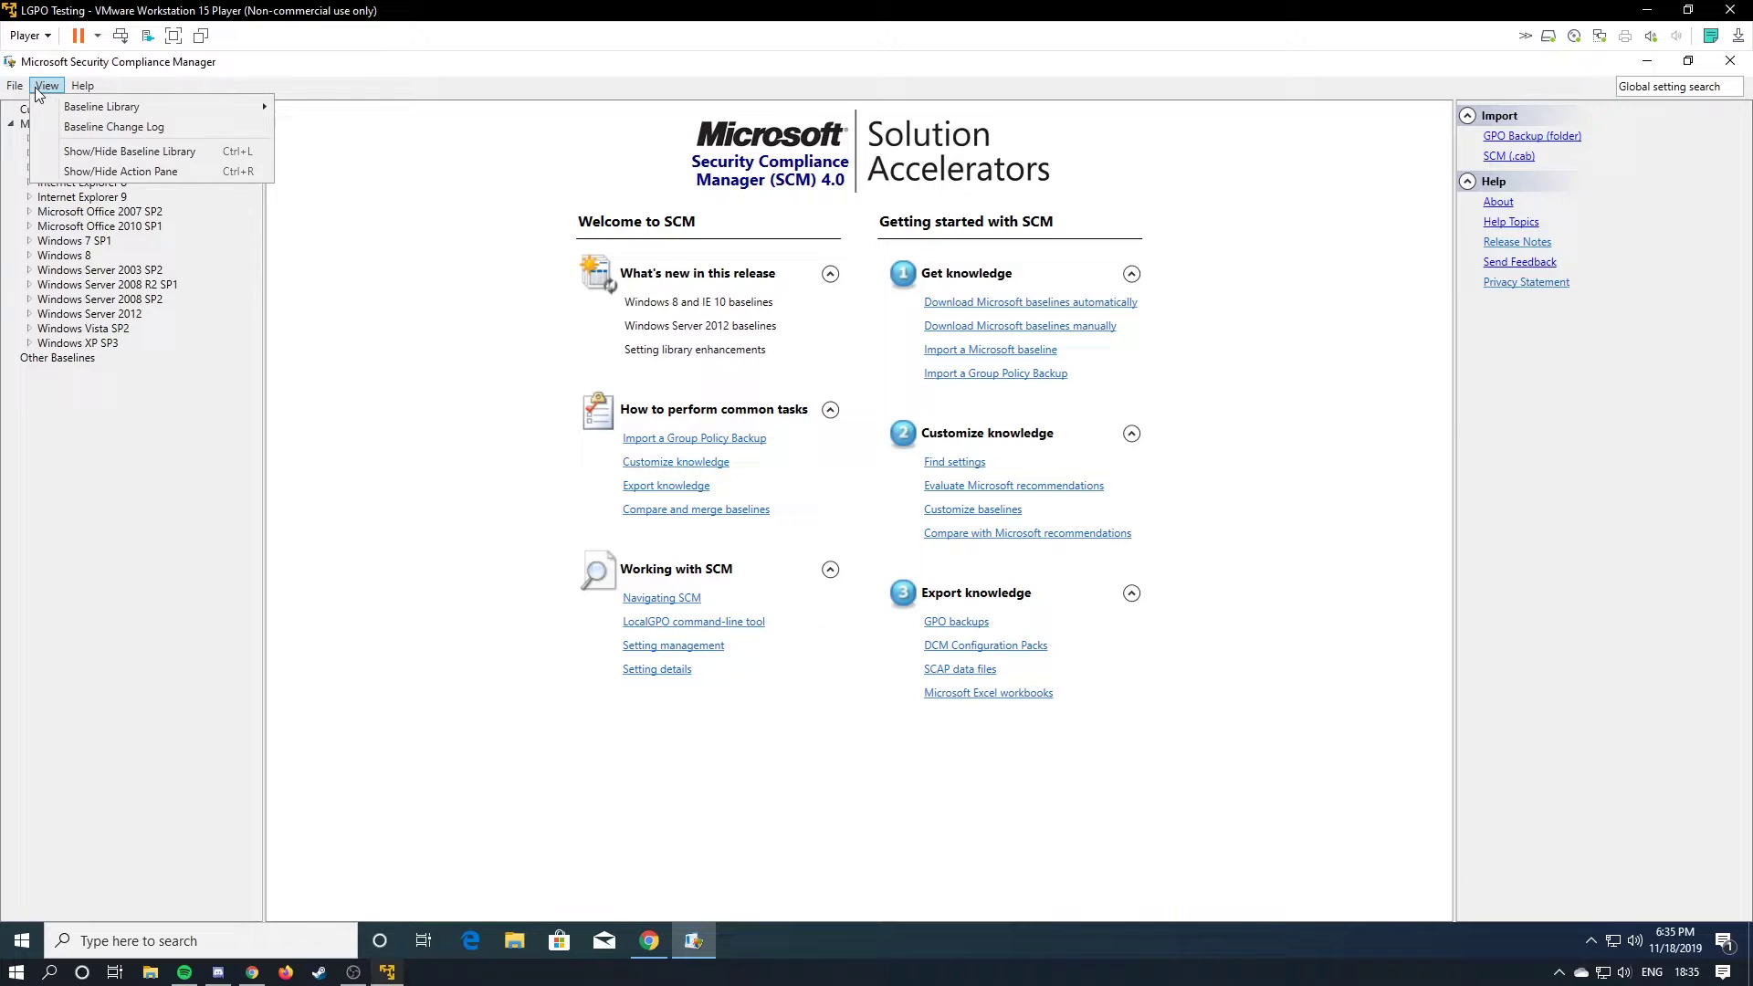
pyautogui.click(14, 85)
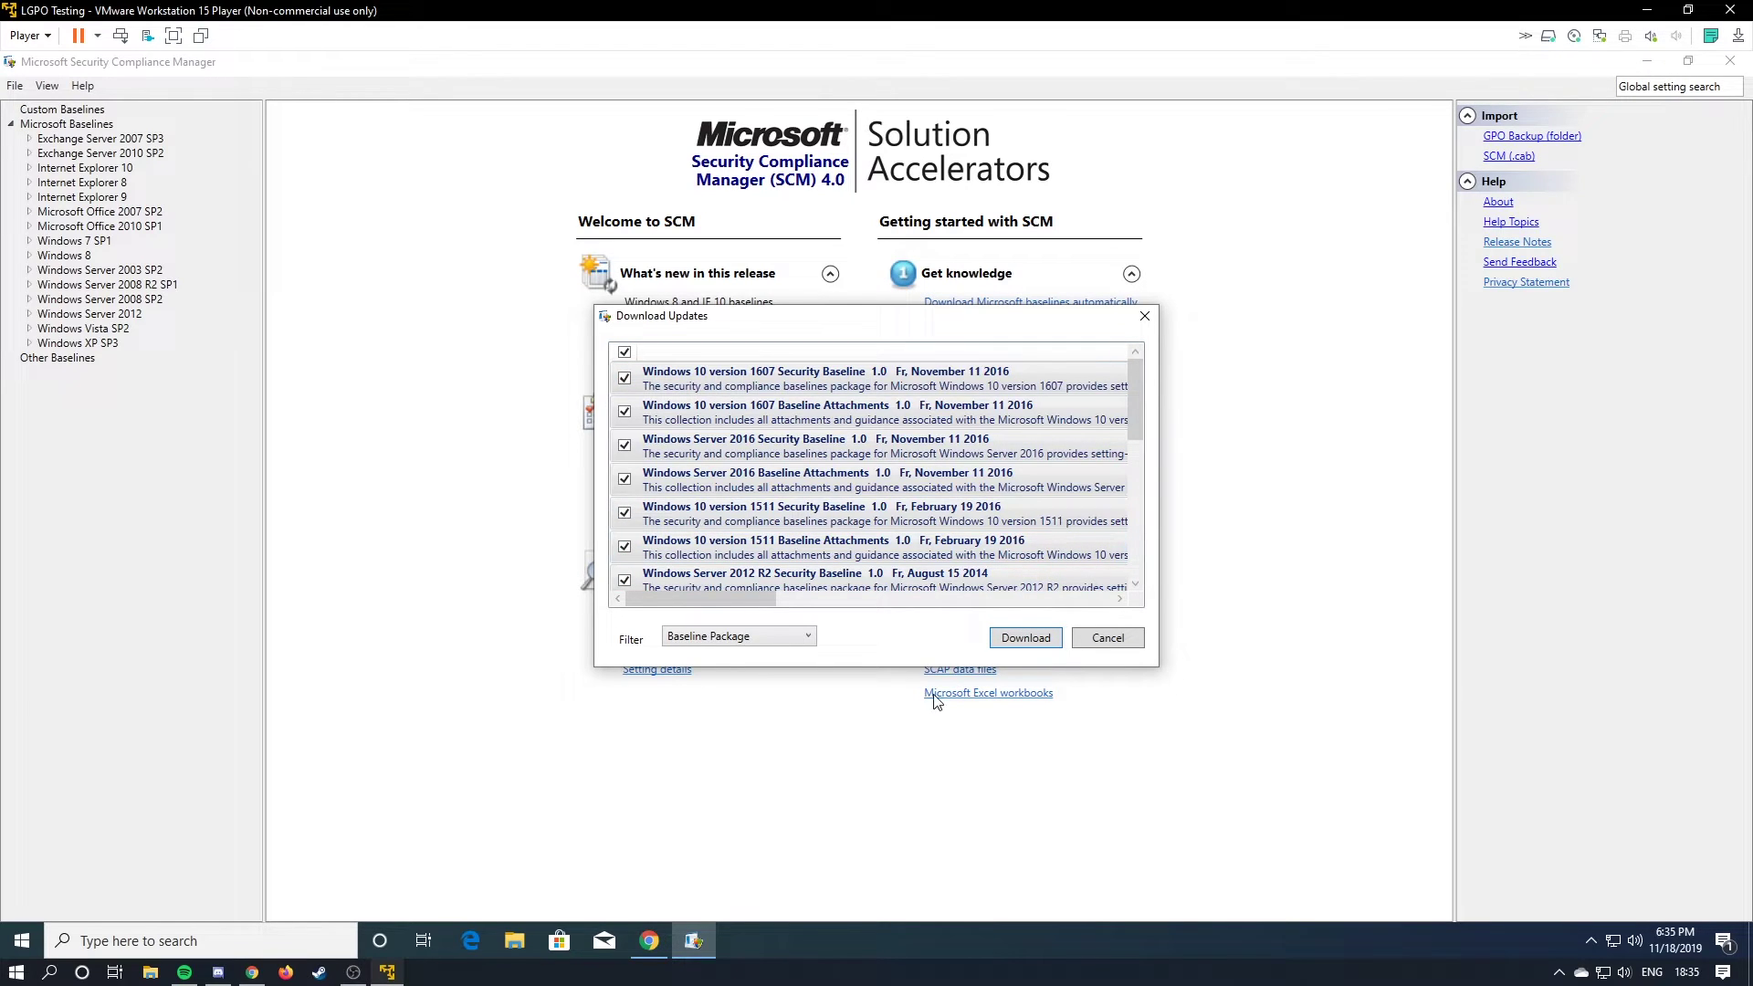
# Download the checked baseline packages and allow each one to run at its security warning.
pyautogui.click(1015, 639)
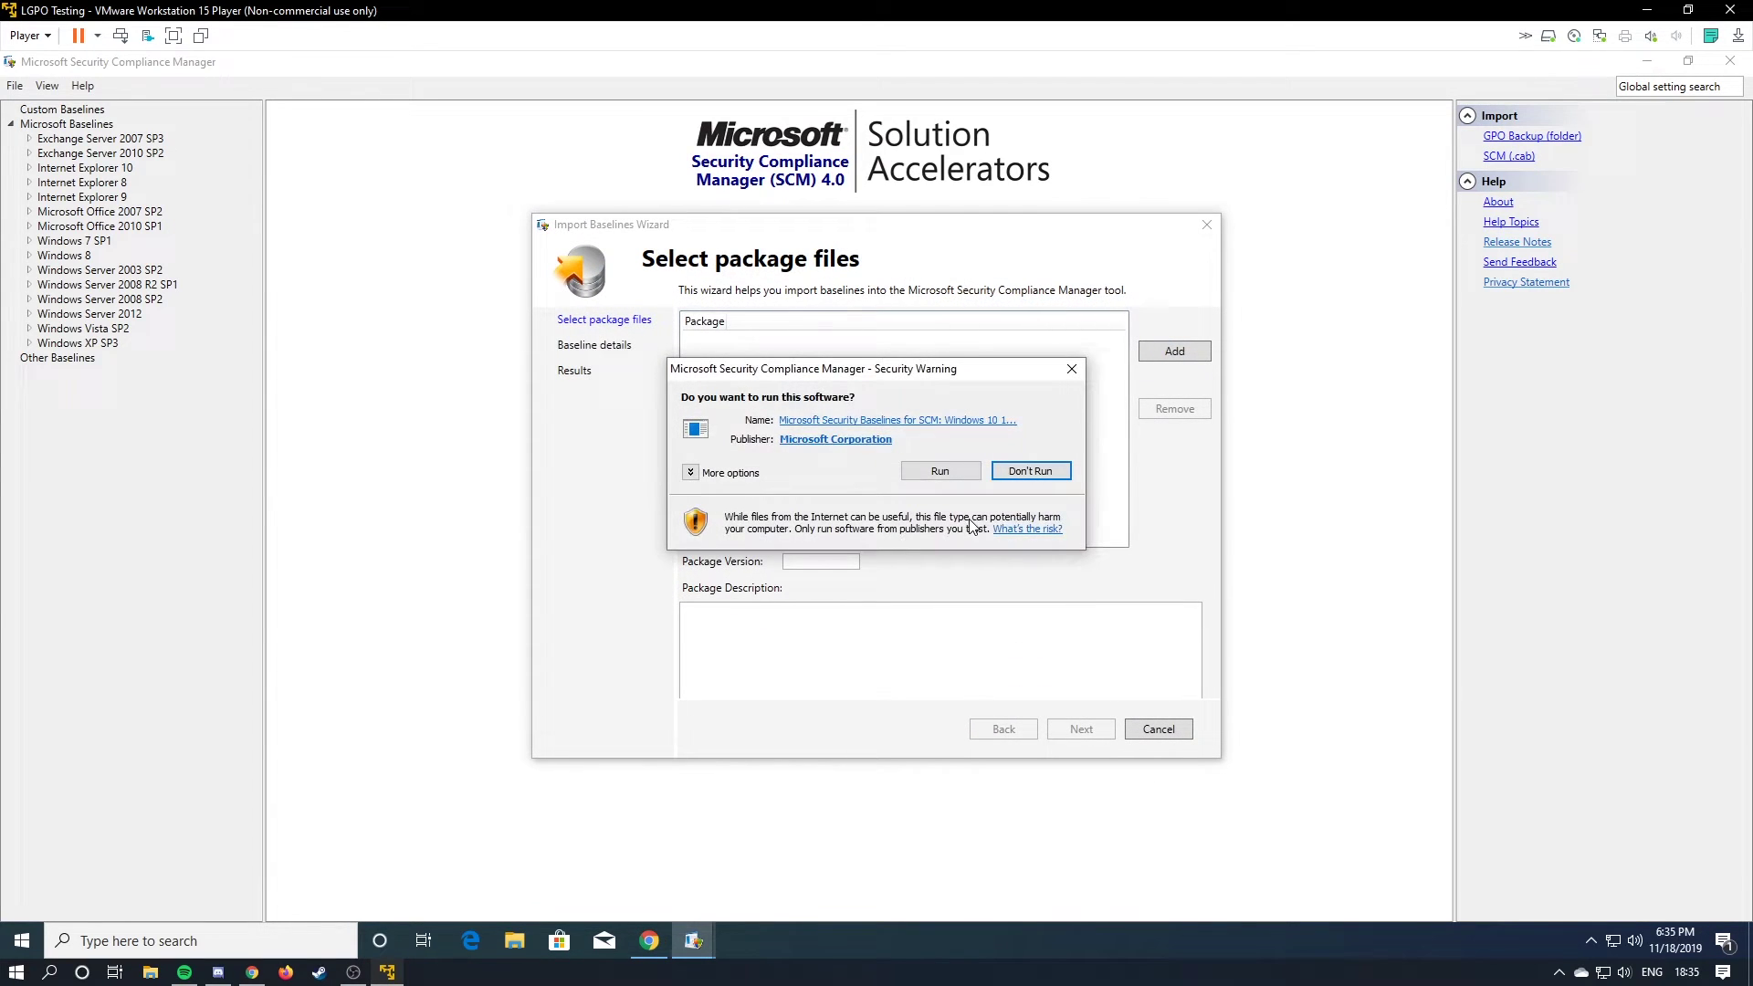
pyautogui.click(936, 475)
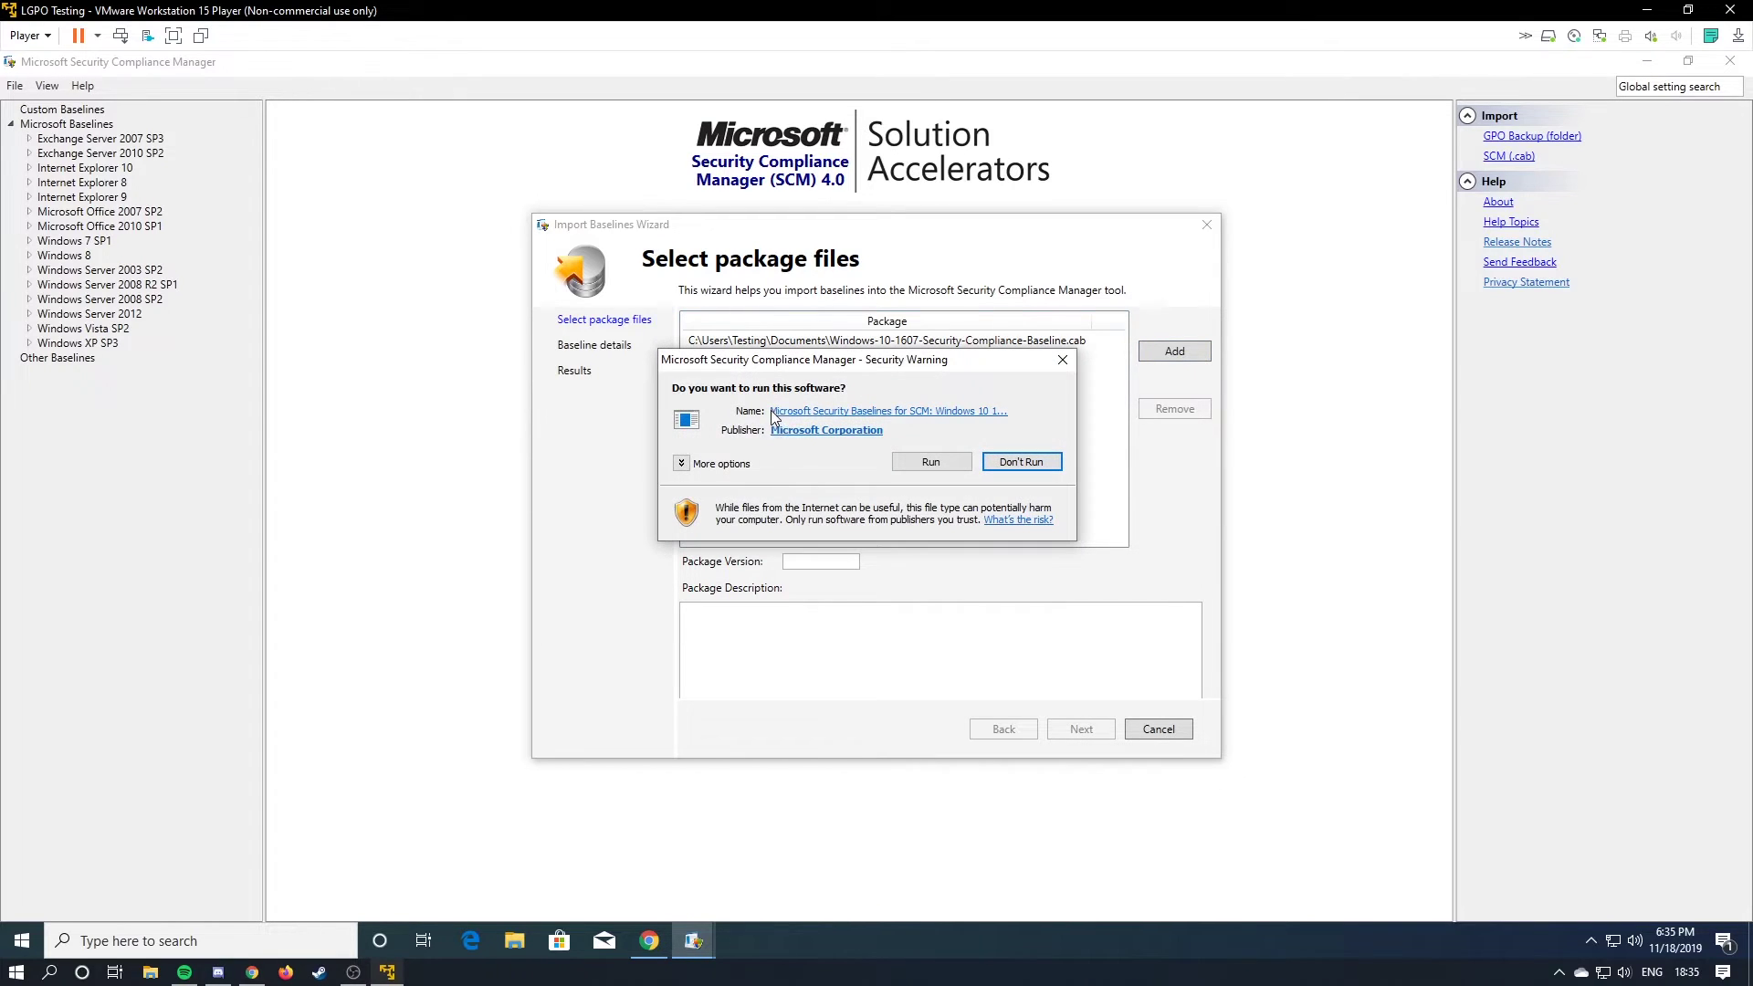
pyautogui.click(926, 462)
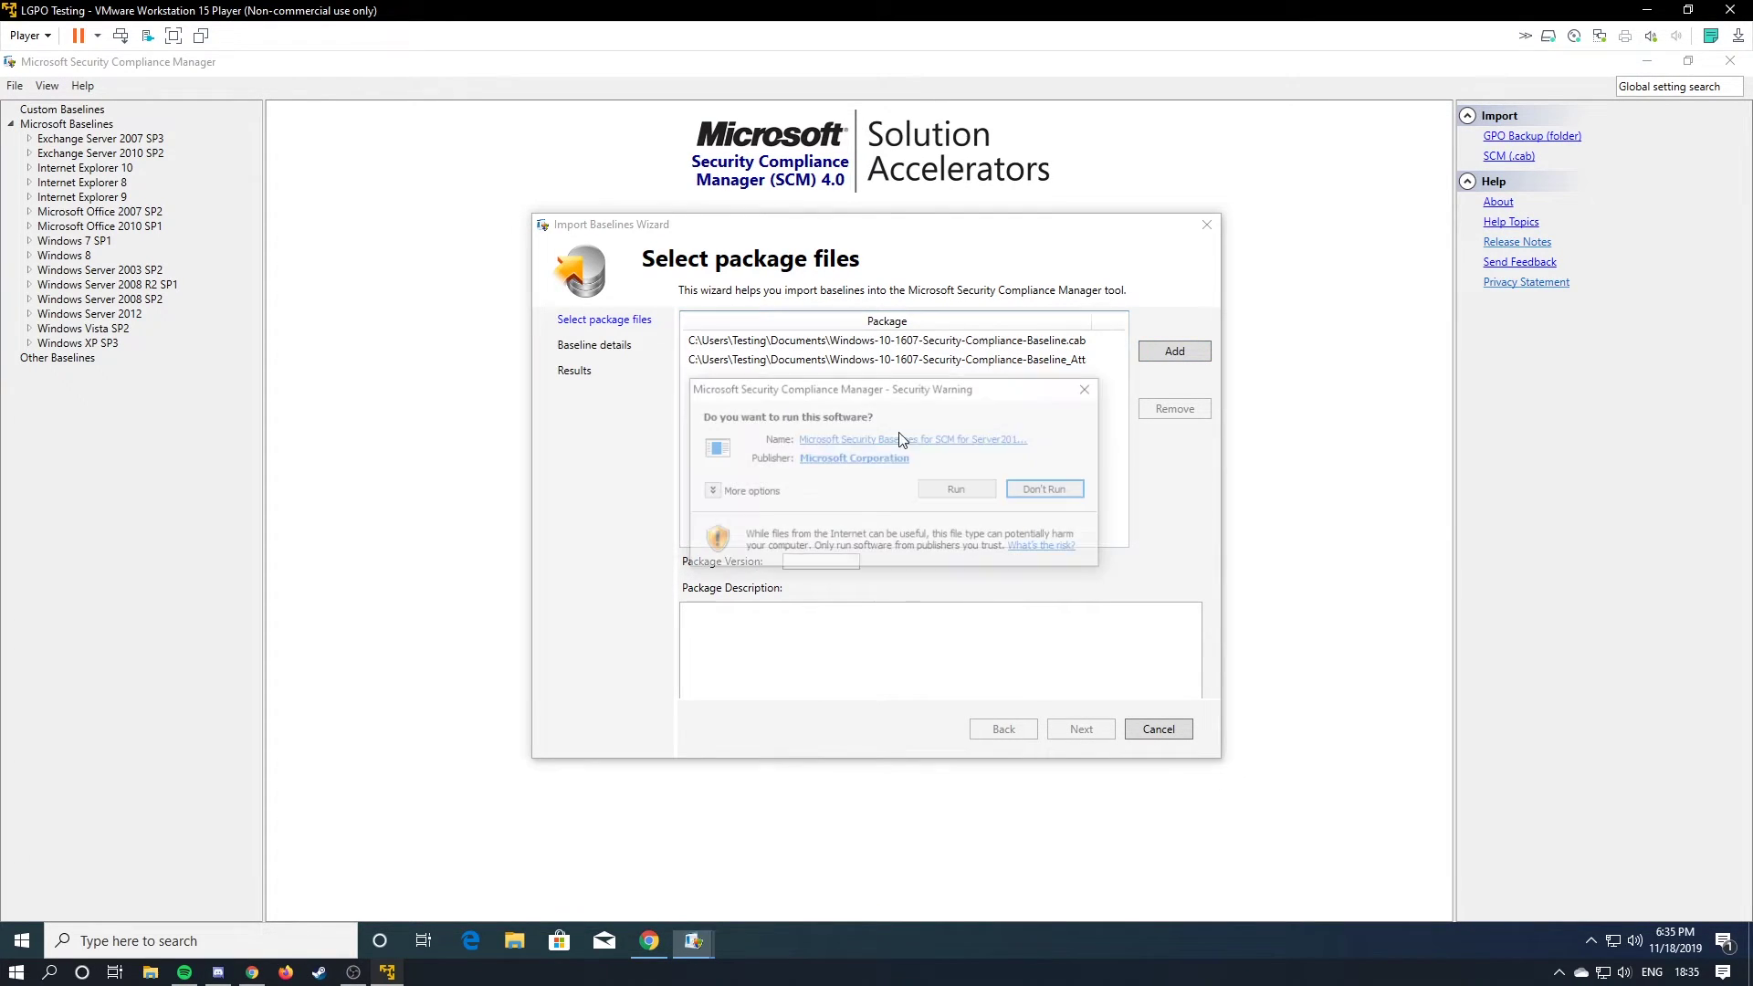
pyautogui.click(914, 548)
pyautogui.click(949, 544)
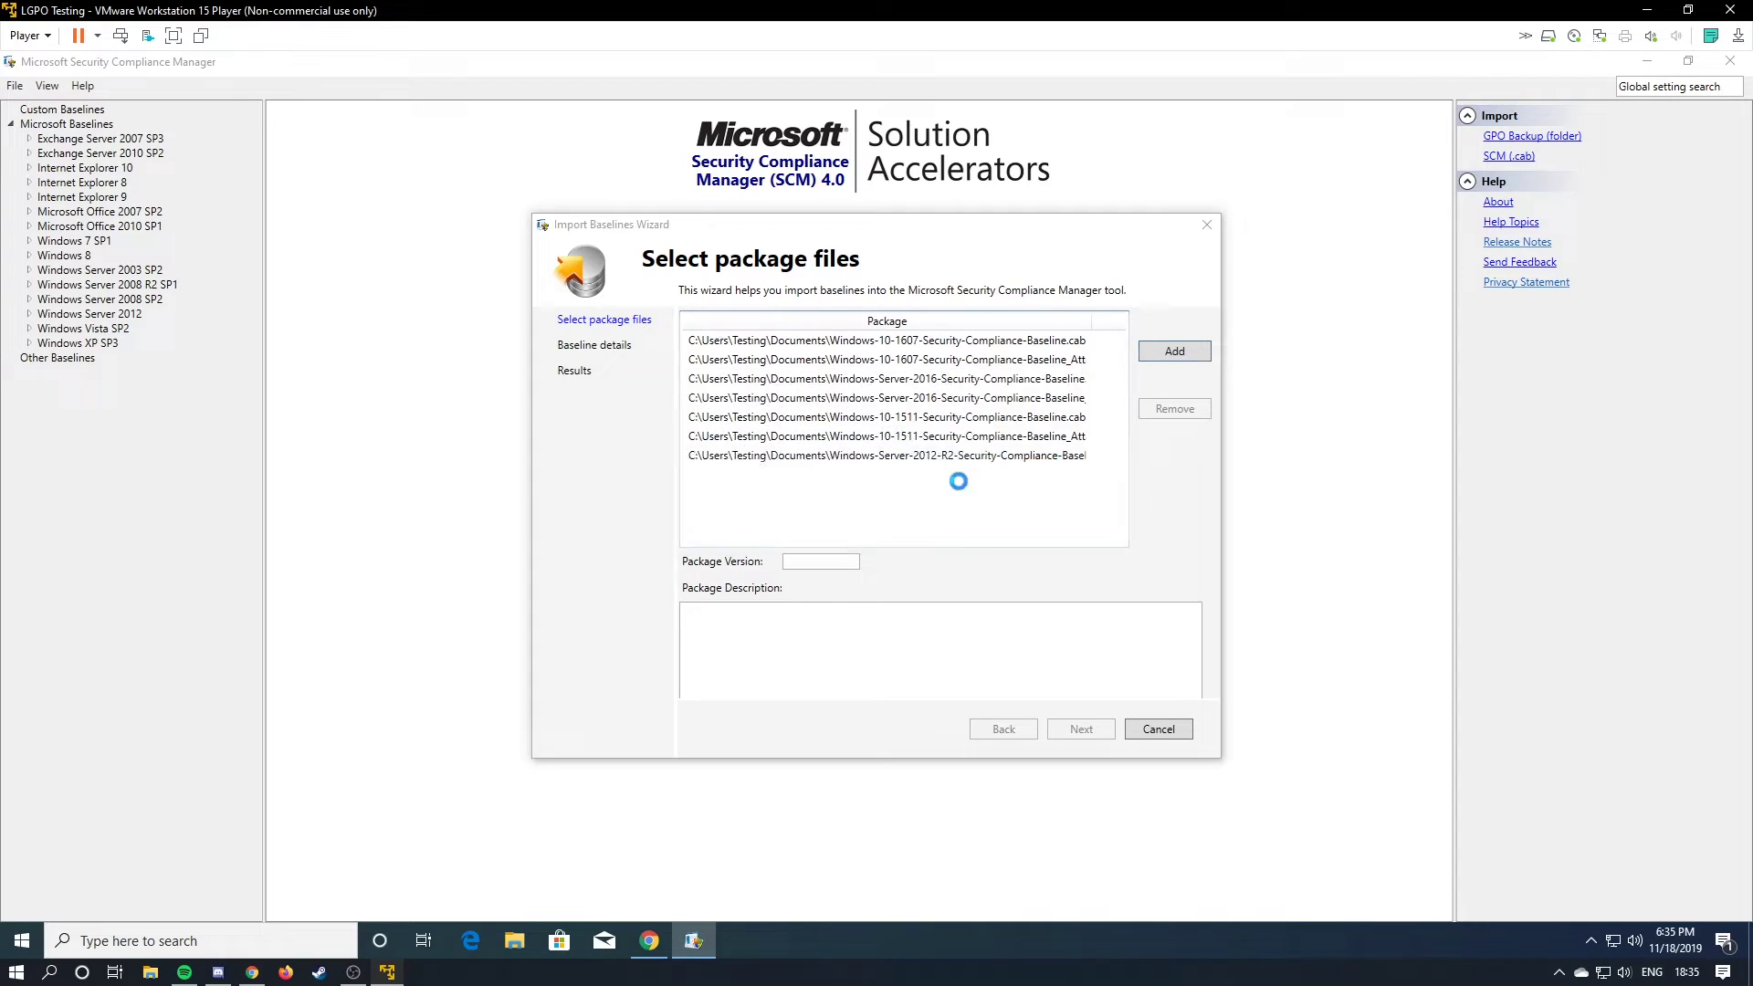
pyautogui.click(945, 452)
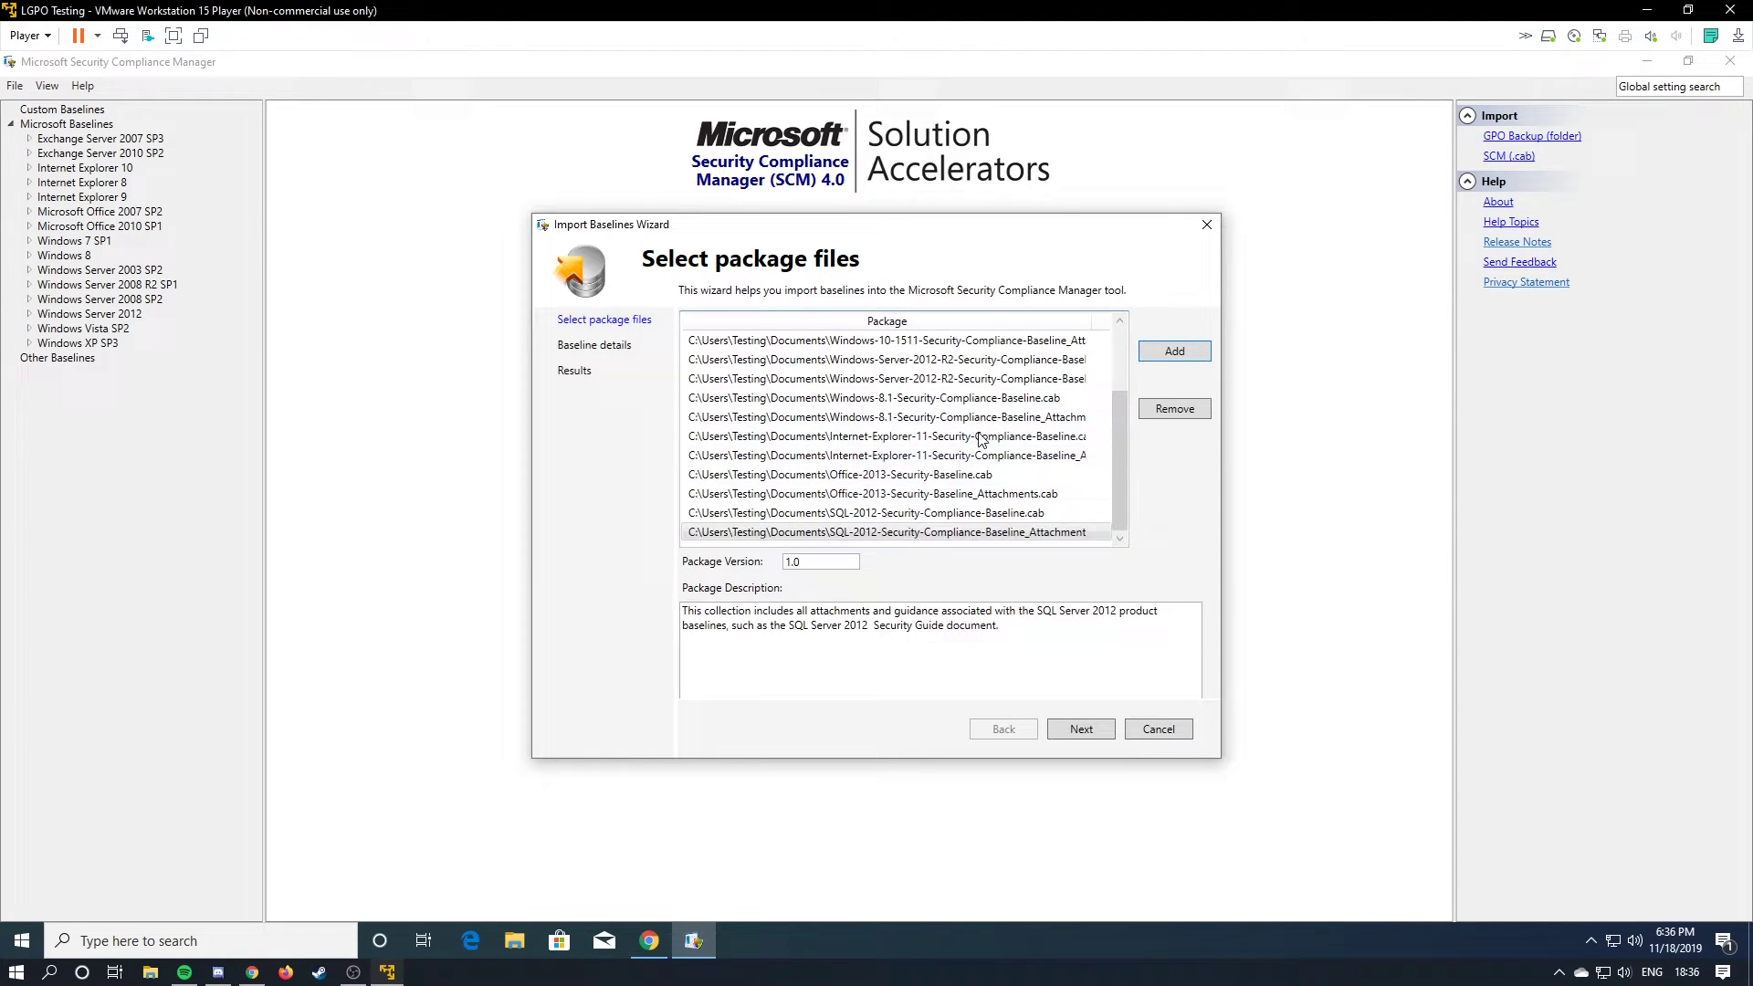
# Import all listed baselines through the Import Baselines Wizard and finish it.
pyautogui.click(978, 343)
pyautogui.click(1174, 351)
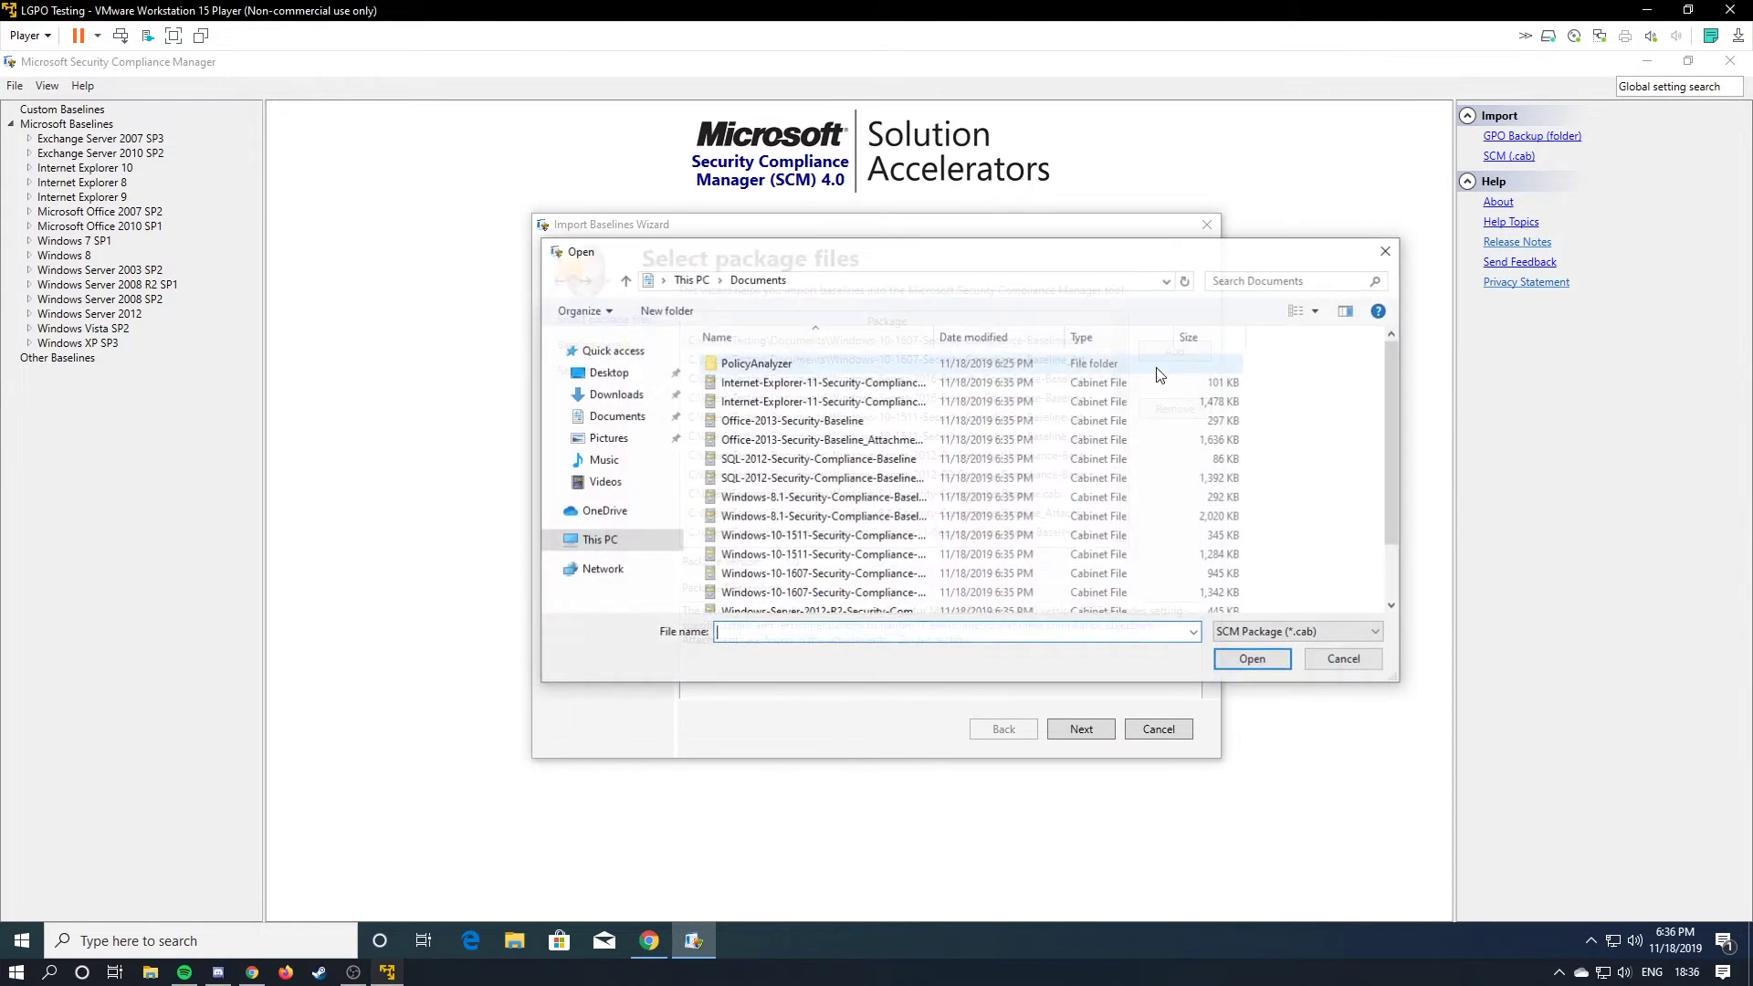
pyautogui.click(1346, 659)
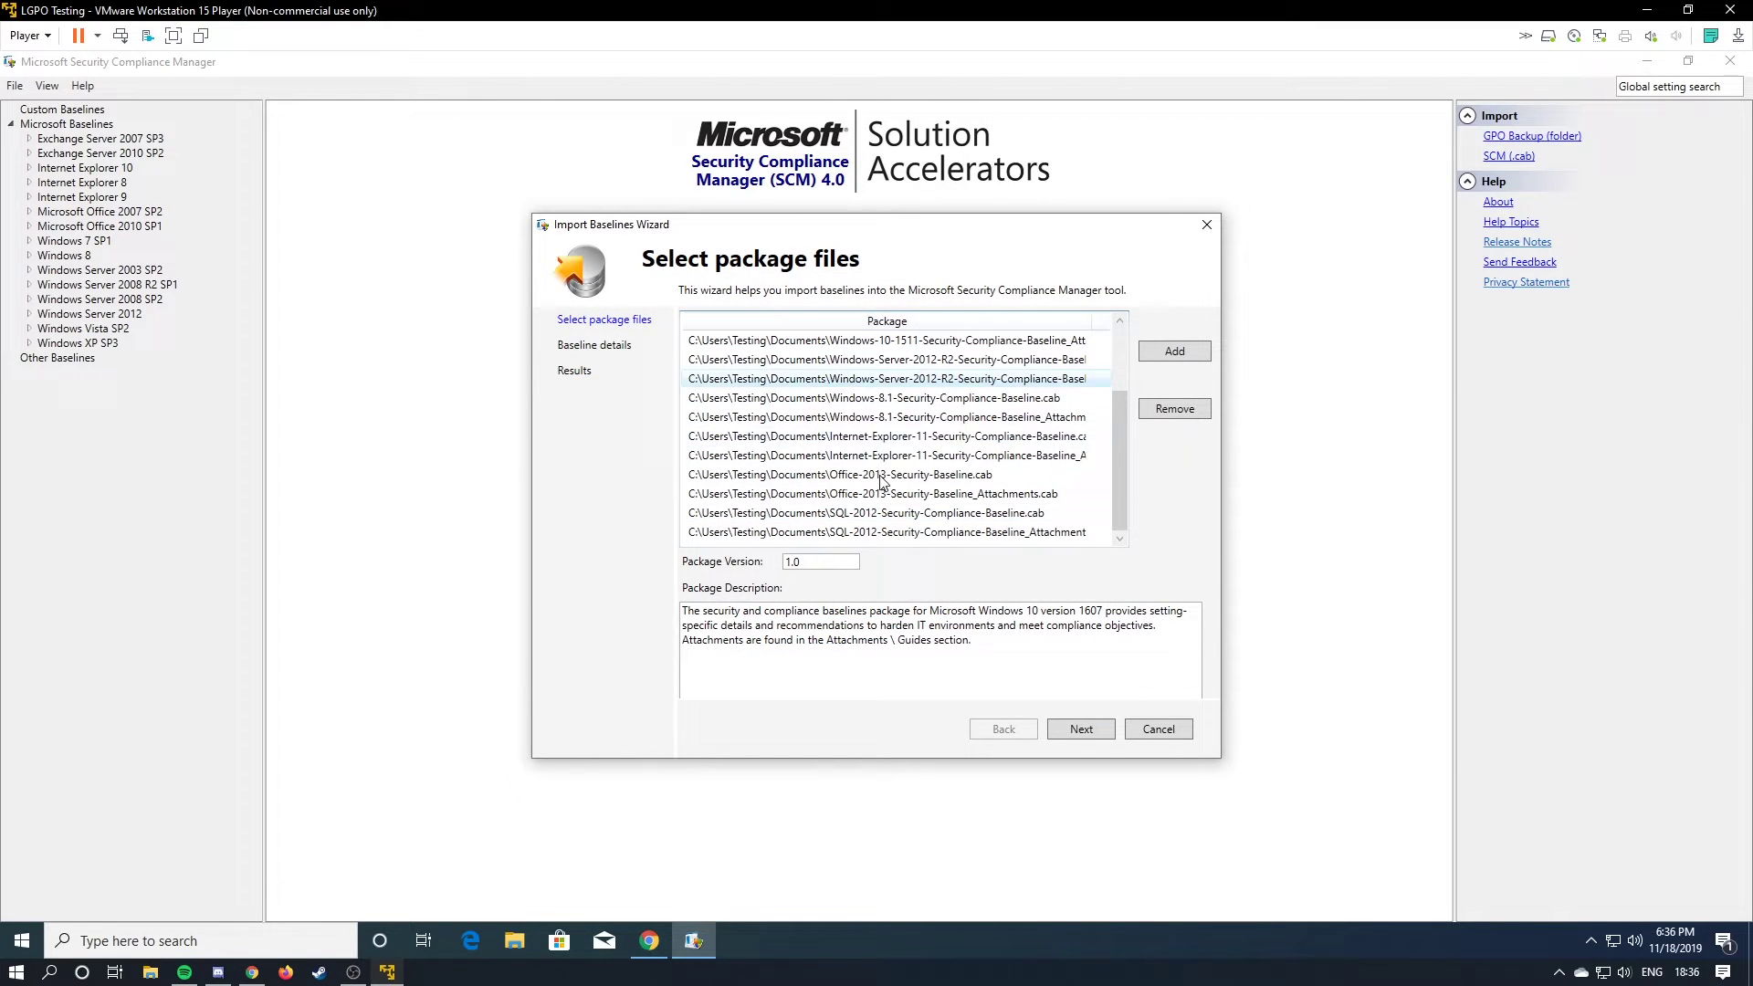
pyautogui.click(1087, 729)
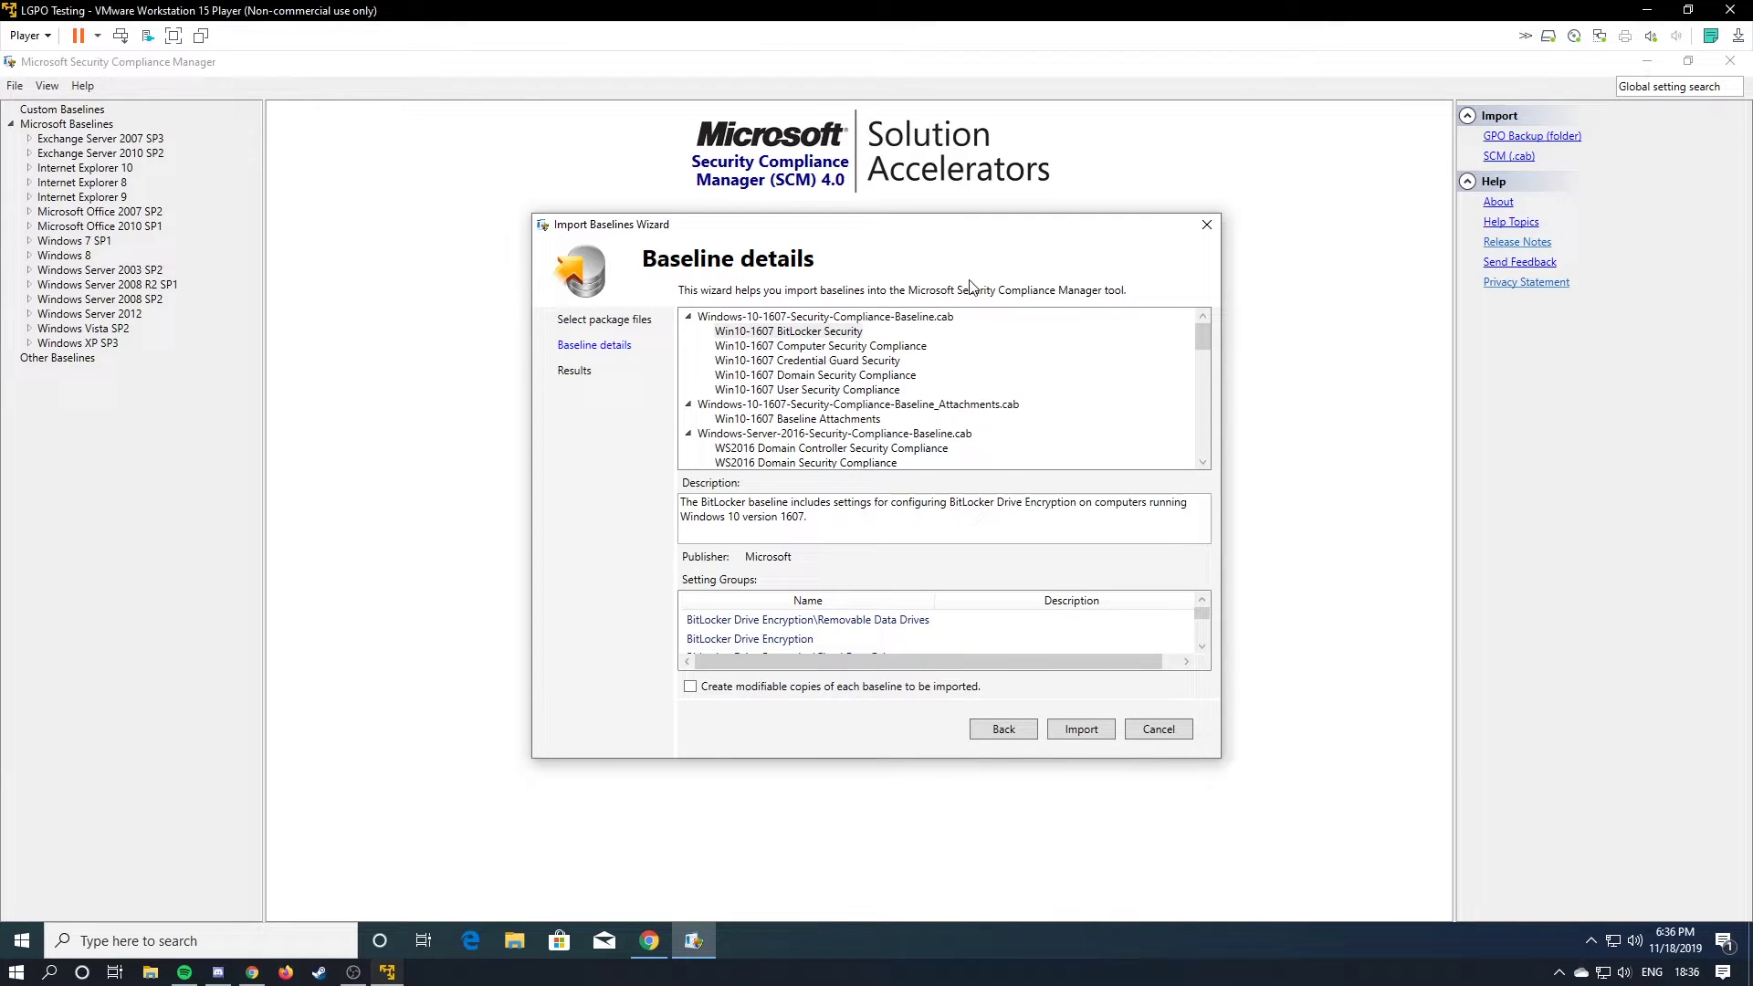
pyautogui.scroll(-4, 940, 401)
pyautogui.scroll(4, 949, 429)
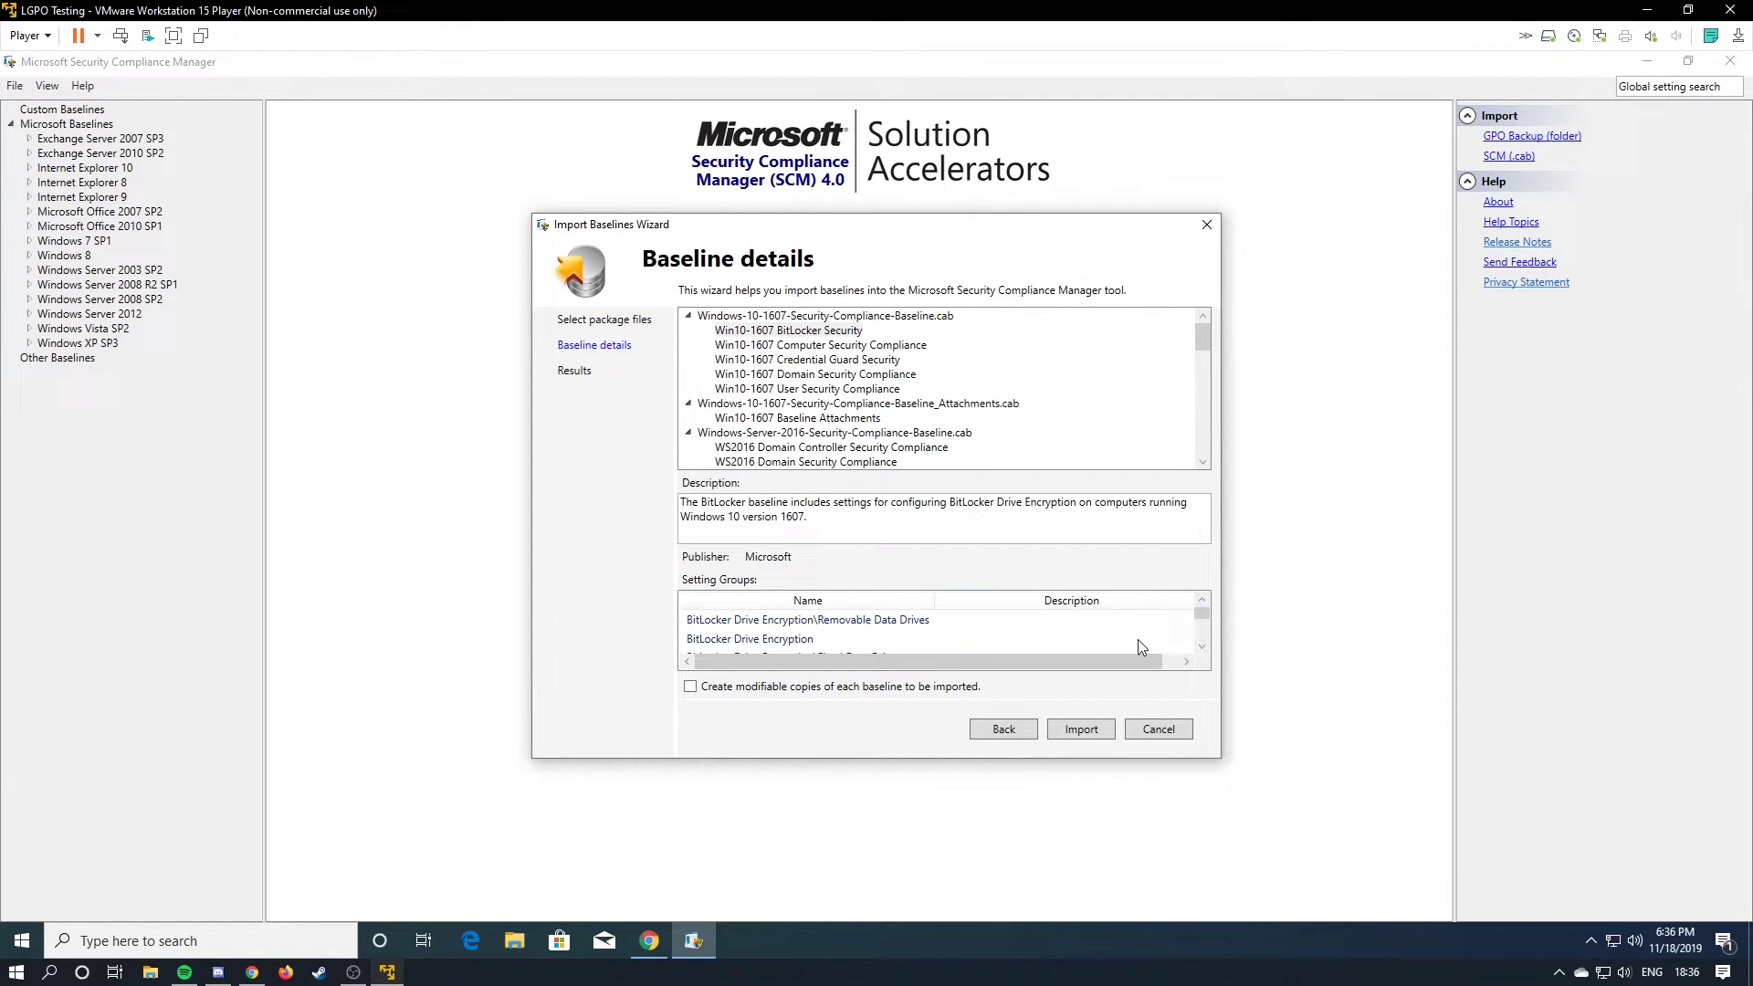
pyautogui.click(1090, 730)
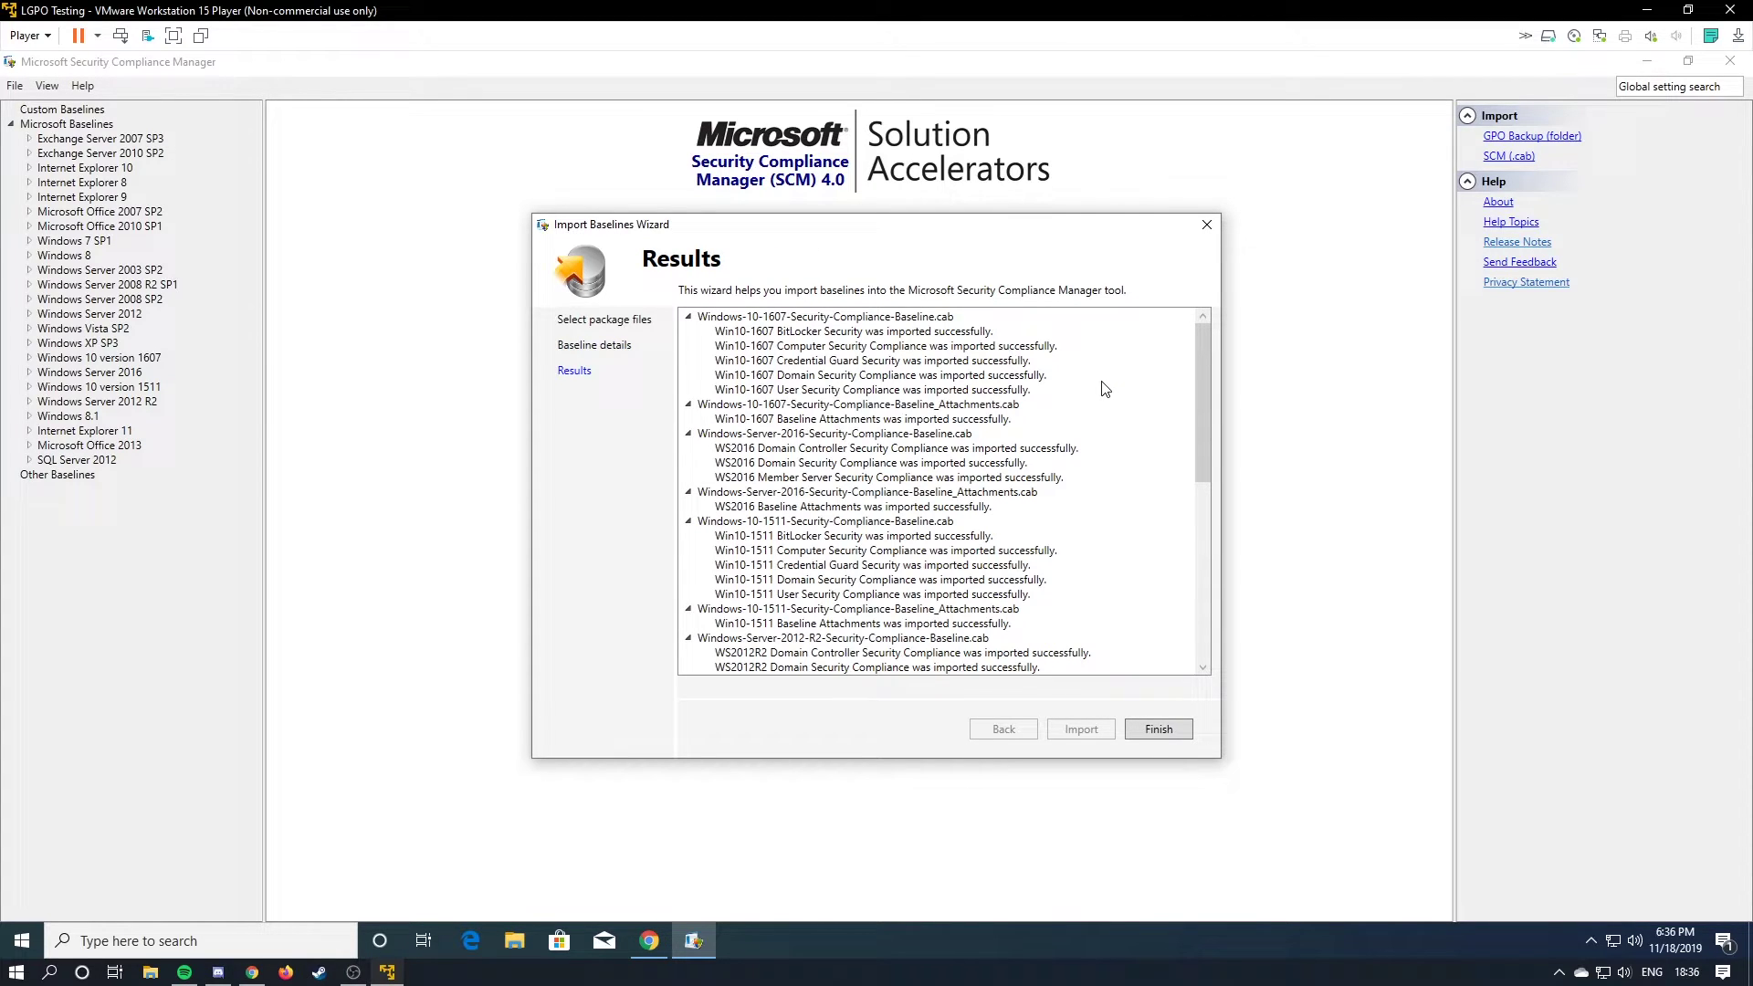
pyautogui.click(1144, 736)
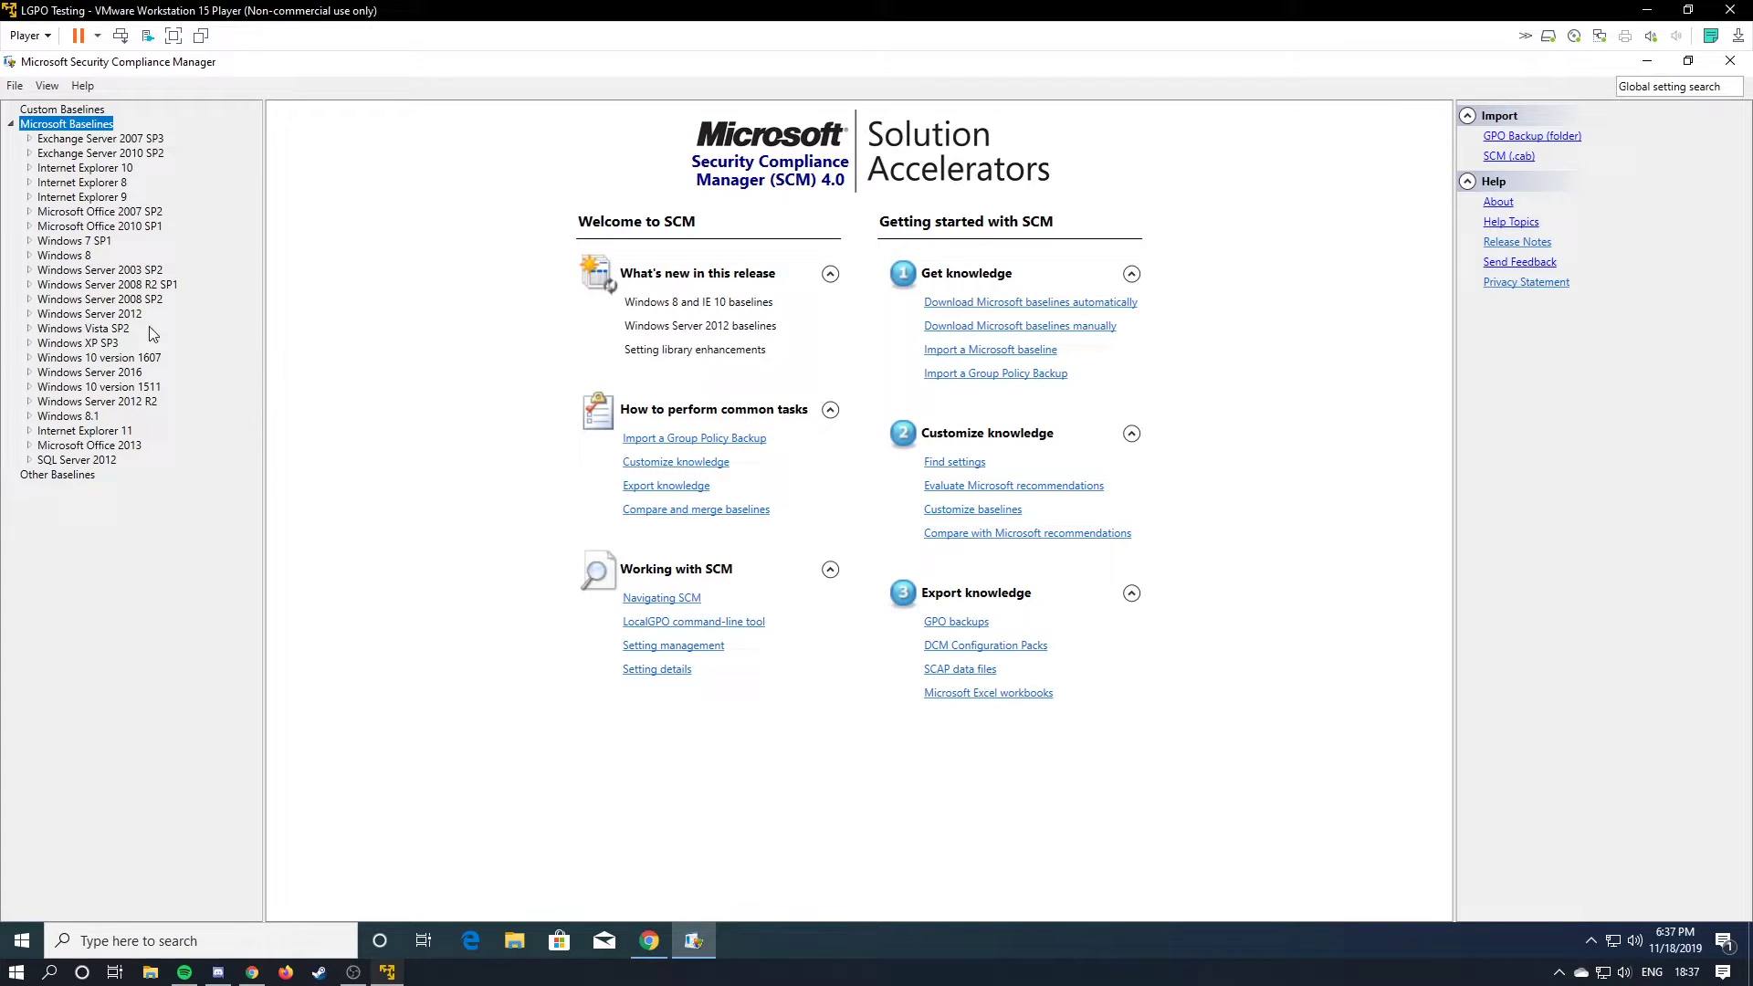
pyautogui.click(29, 357)
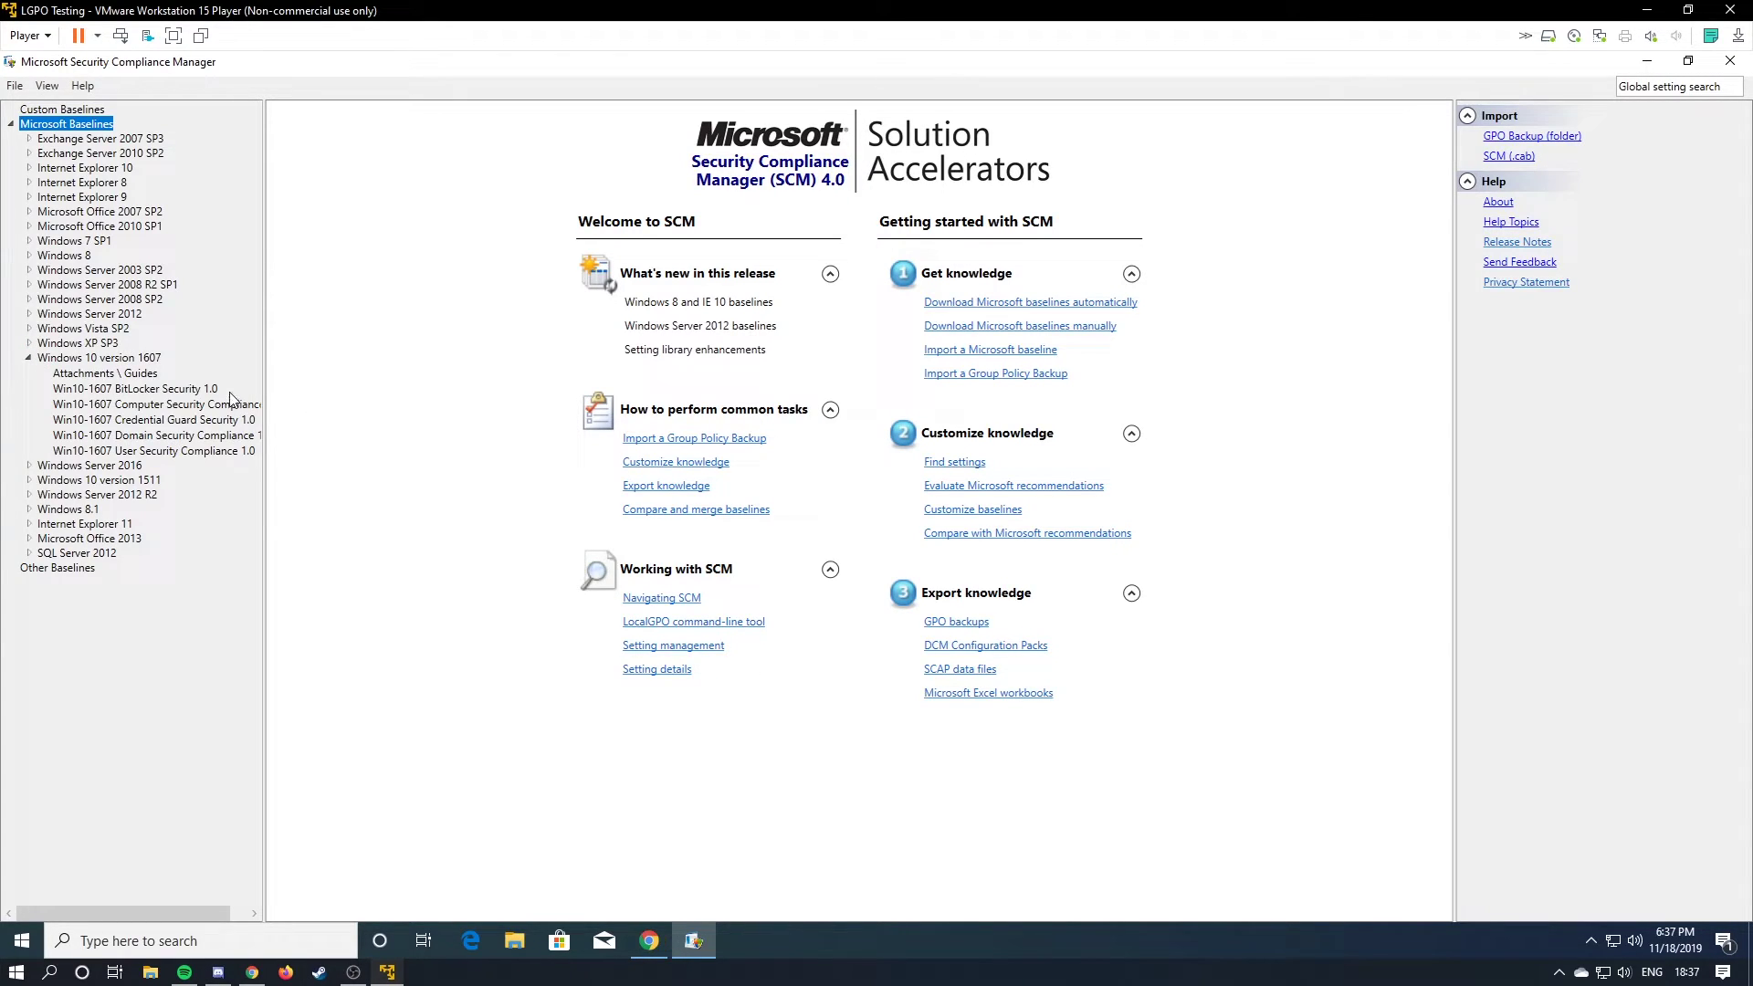
pyautogui.moveTo(266, 392); pyautogui.dragTo(328, 395)
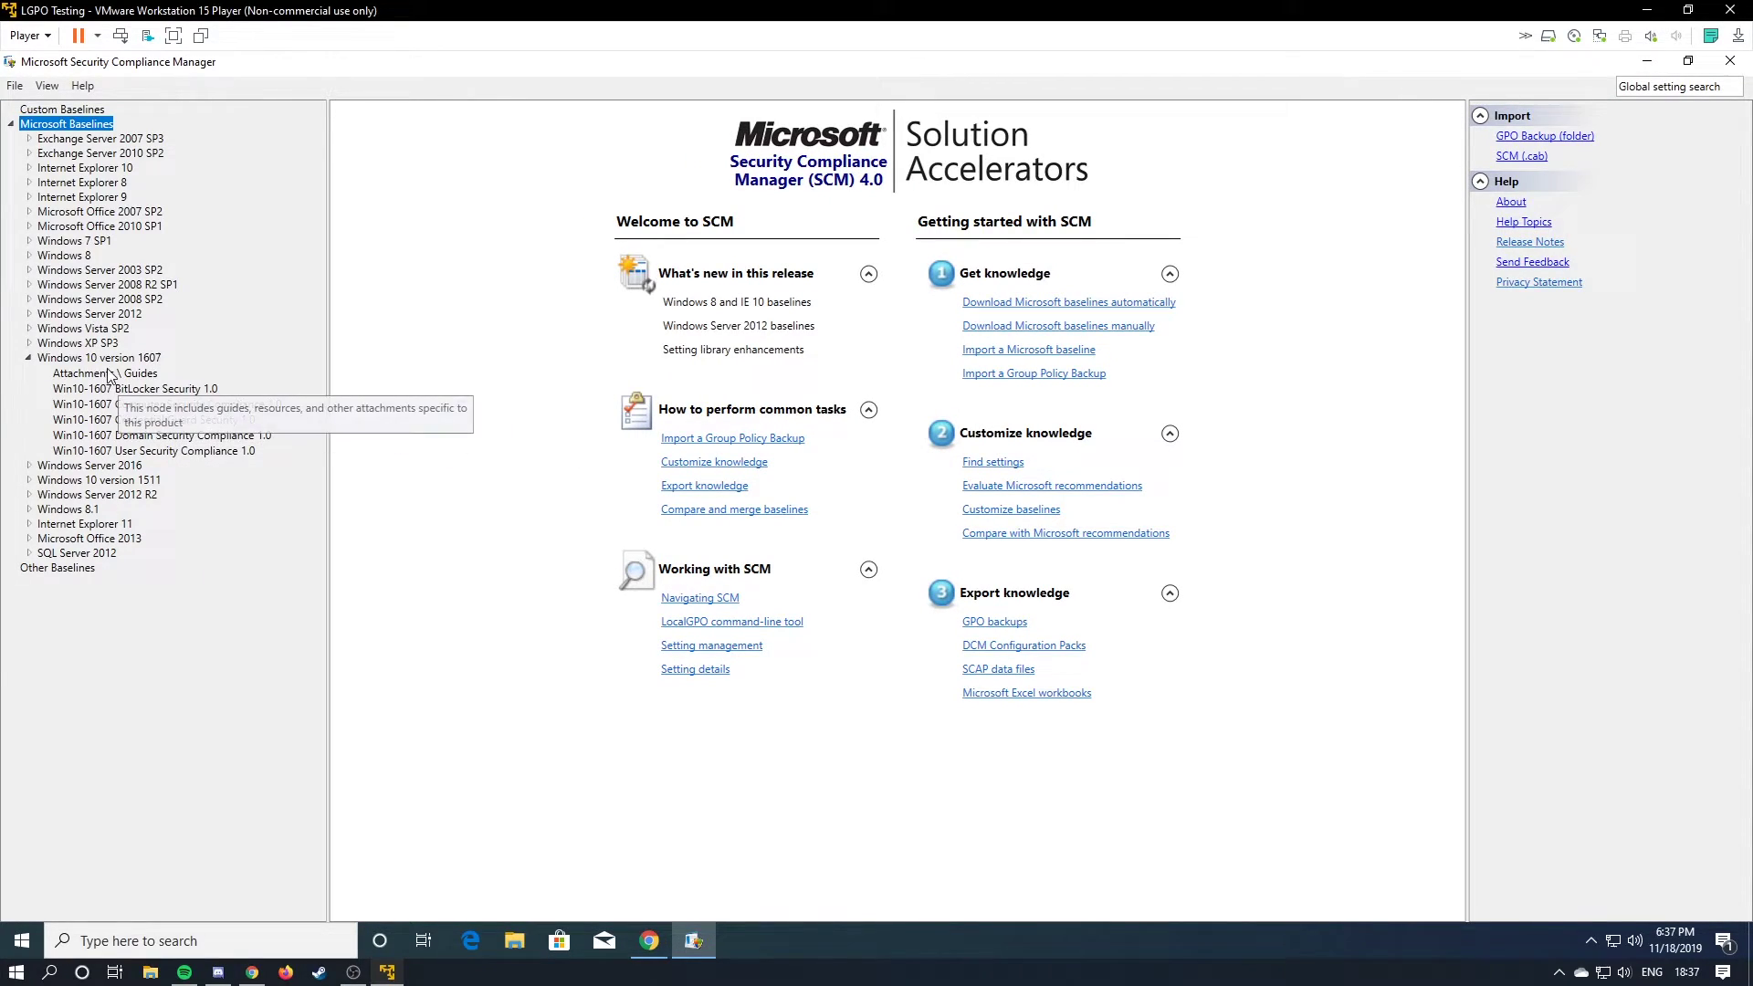
pyautogui.click(100, 403)
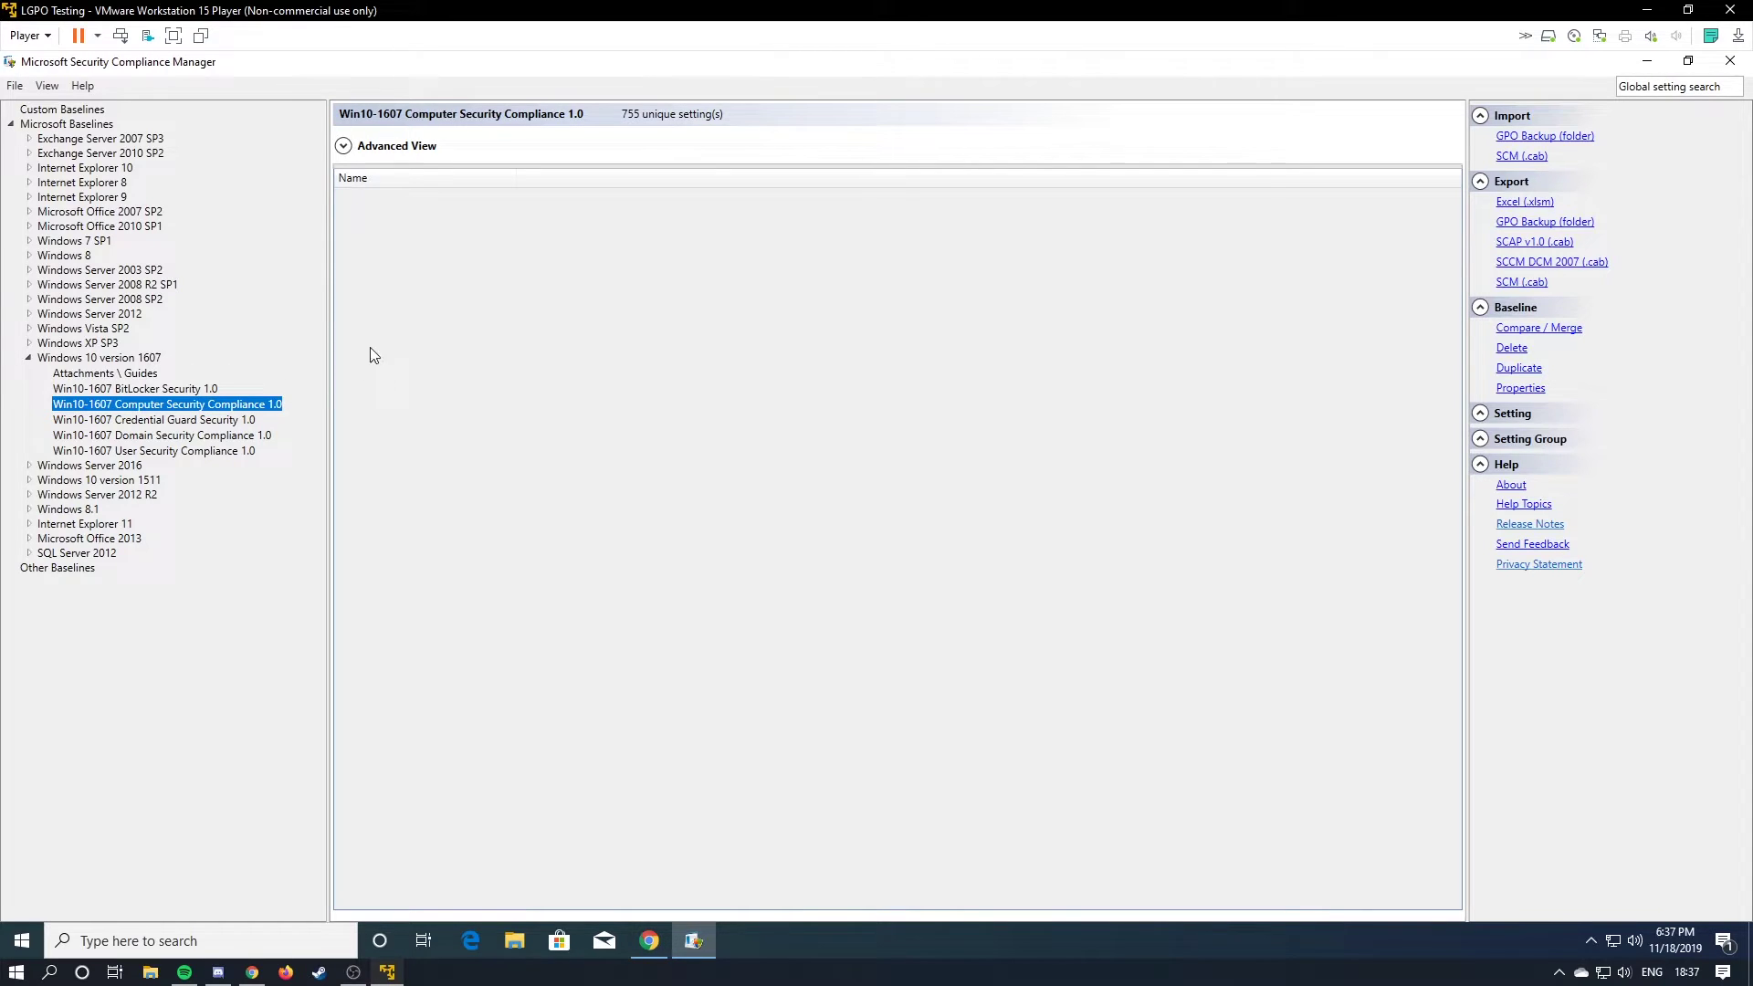
pyautogui.scroll(-20, 630, 302)
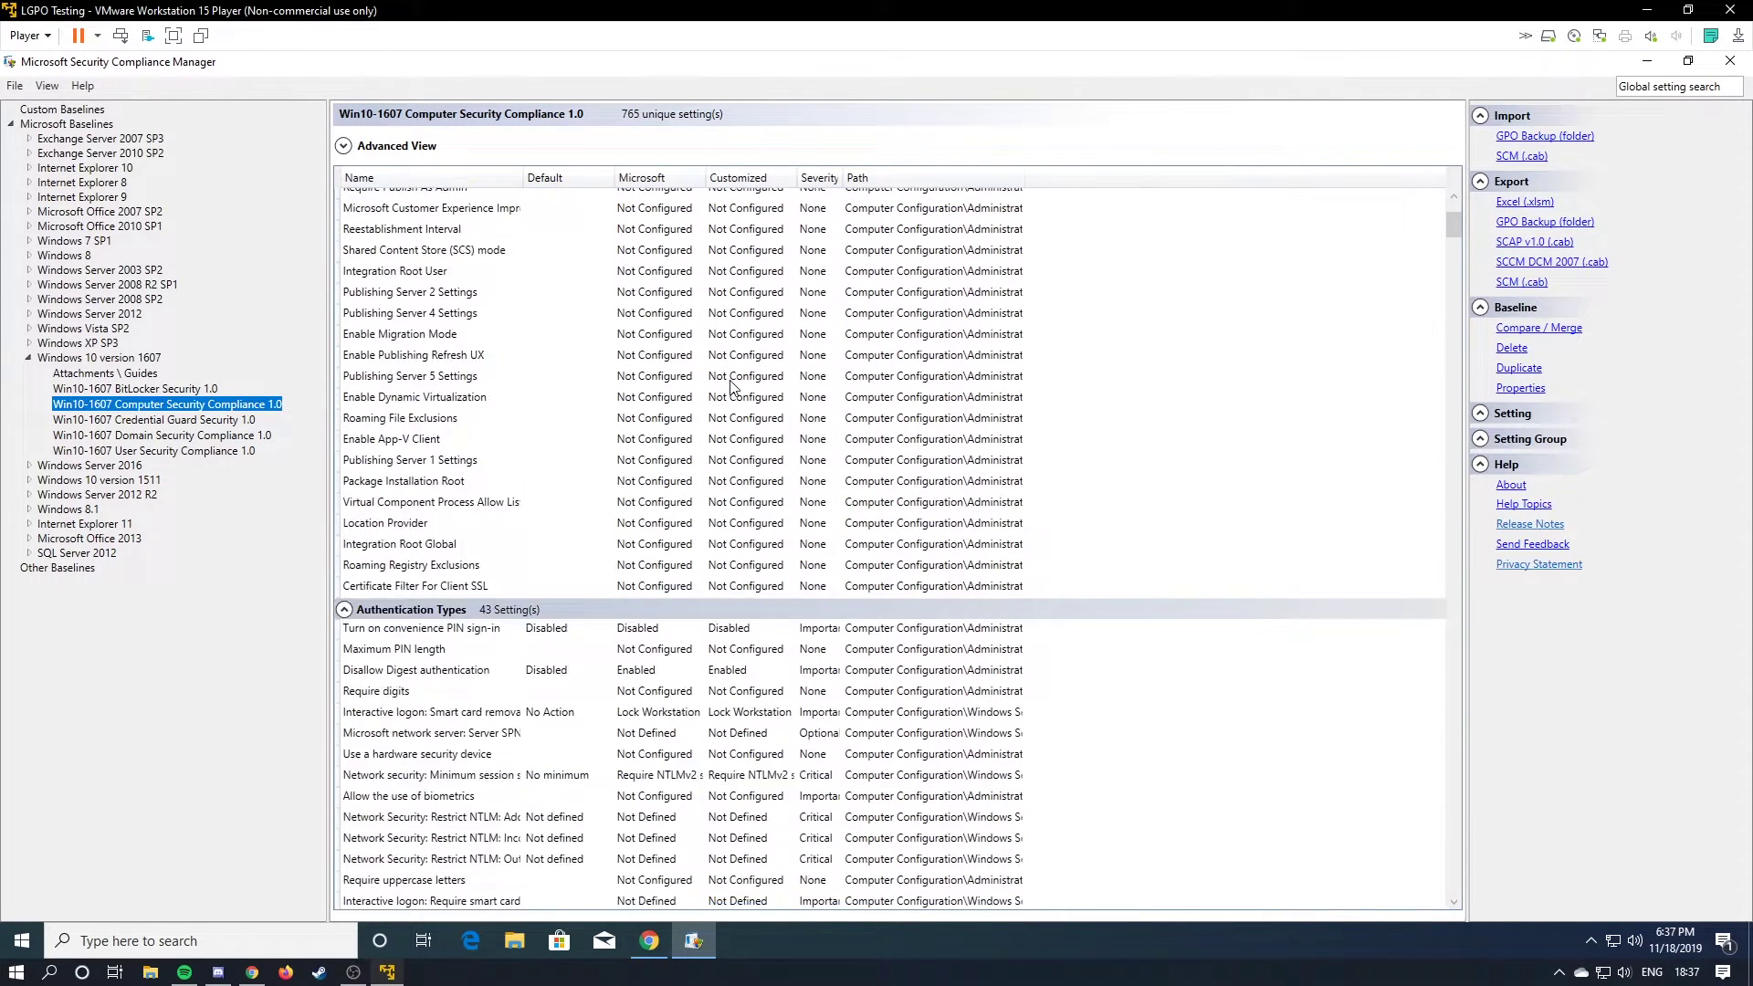
pyautogui.scroll(-5, 1185, 373)
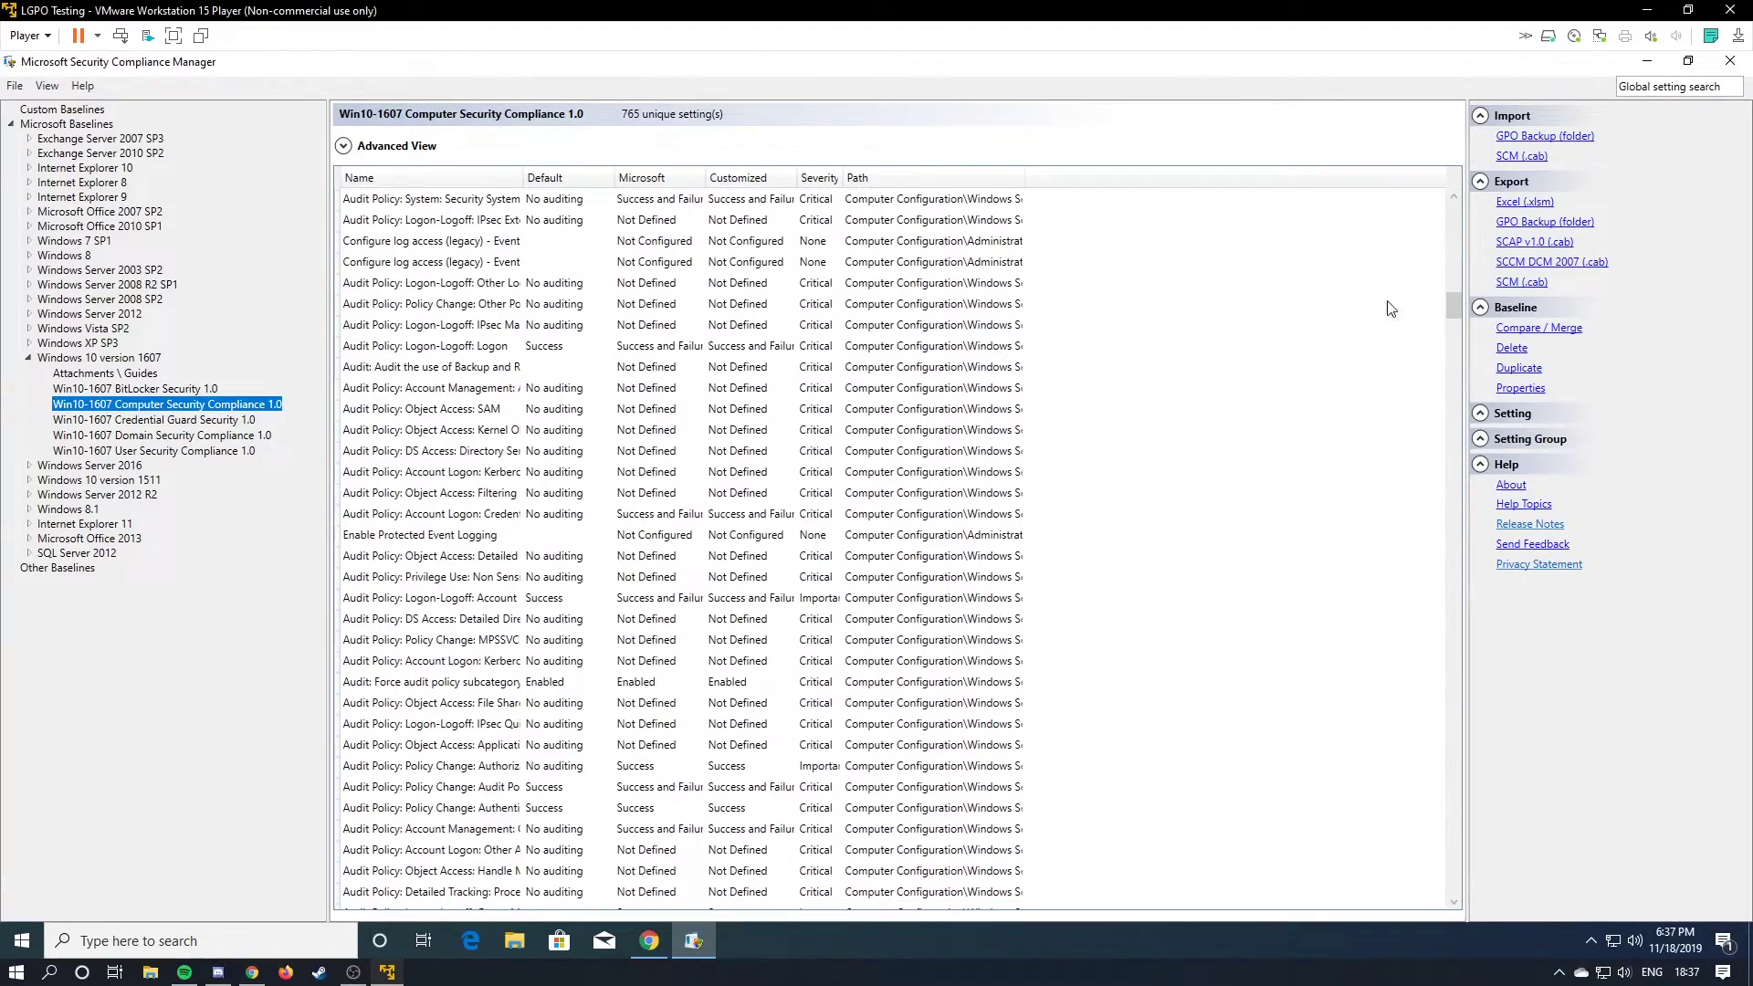
pyautogui.moveTo(1453, 310); pyautogui.dragTo(1420, 117)
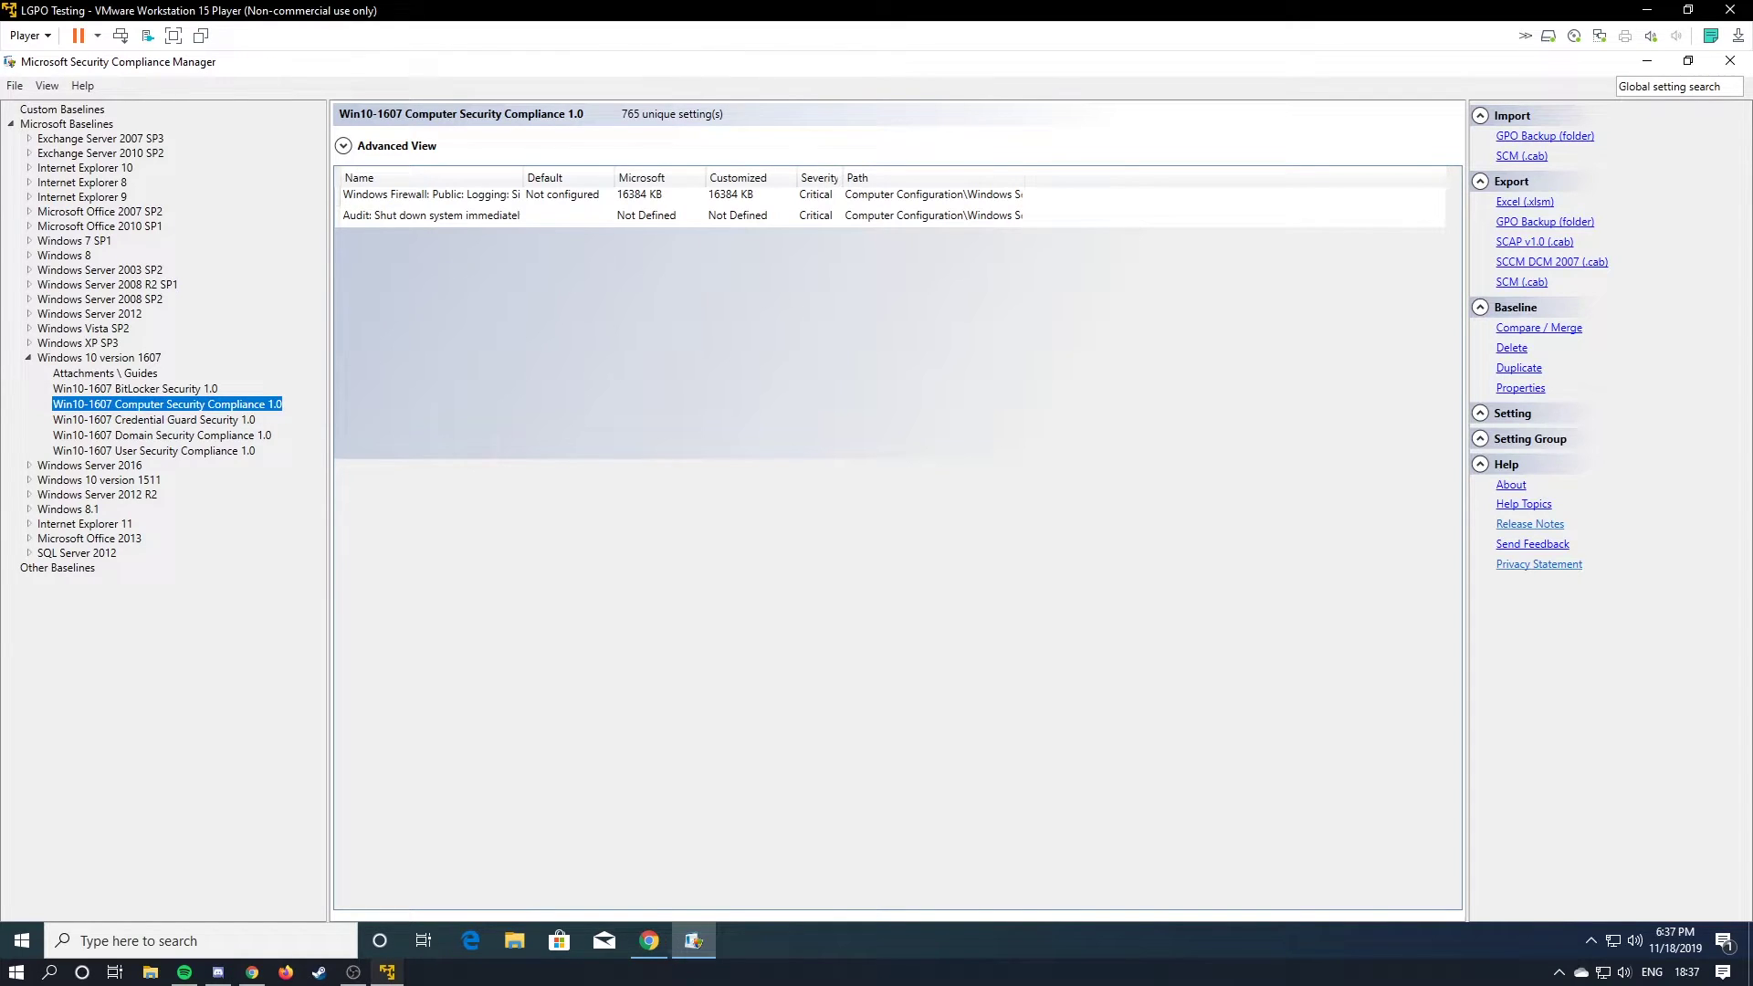
pyautogui.press('BackSpace')
pyautogui.press('BackSpace')
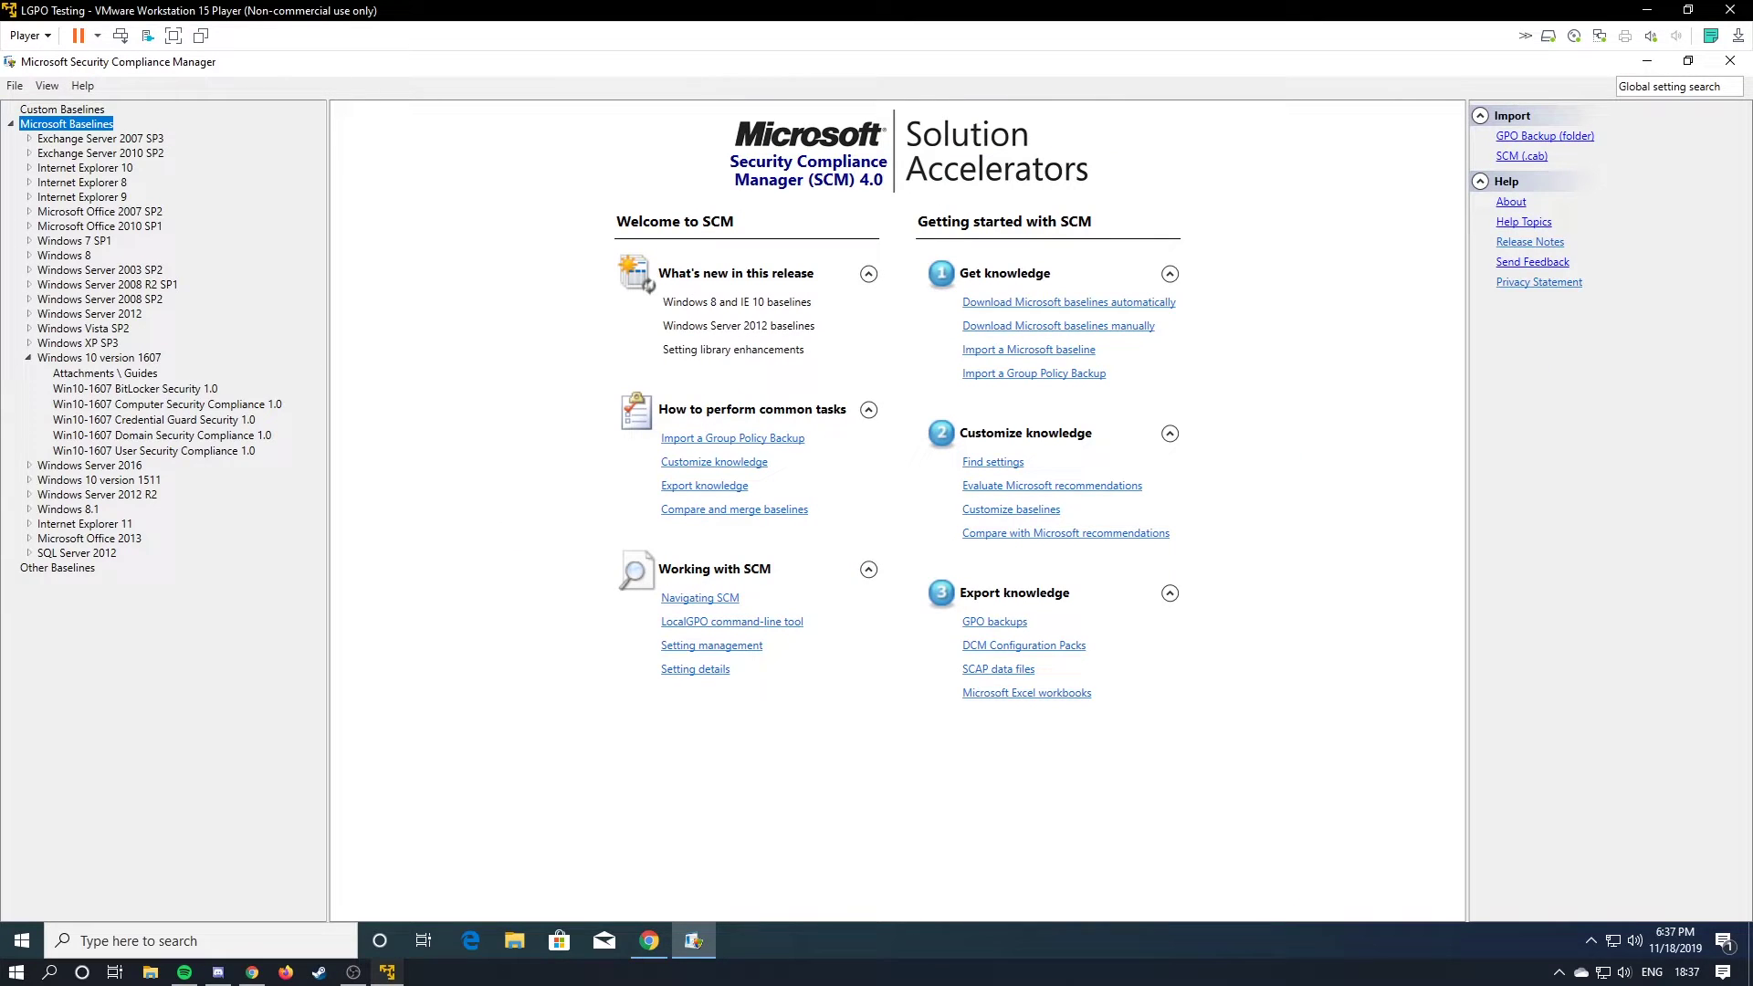
pyautogui.click(219, 404)
pyautogui.moveTo(1453, 242); pyautogui.dragTo(1449, 186)
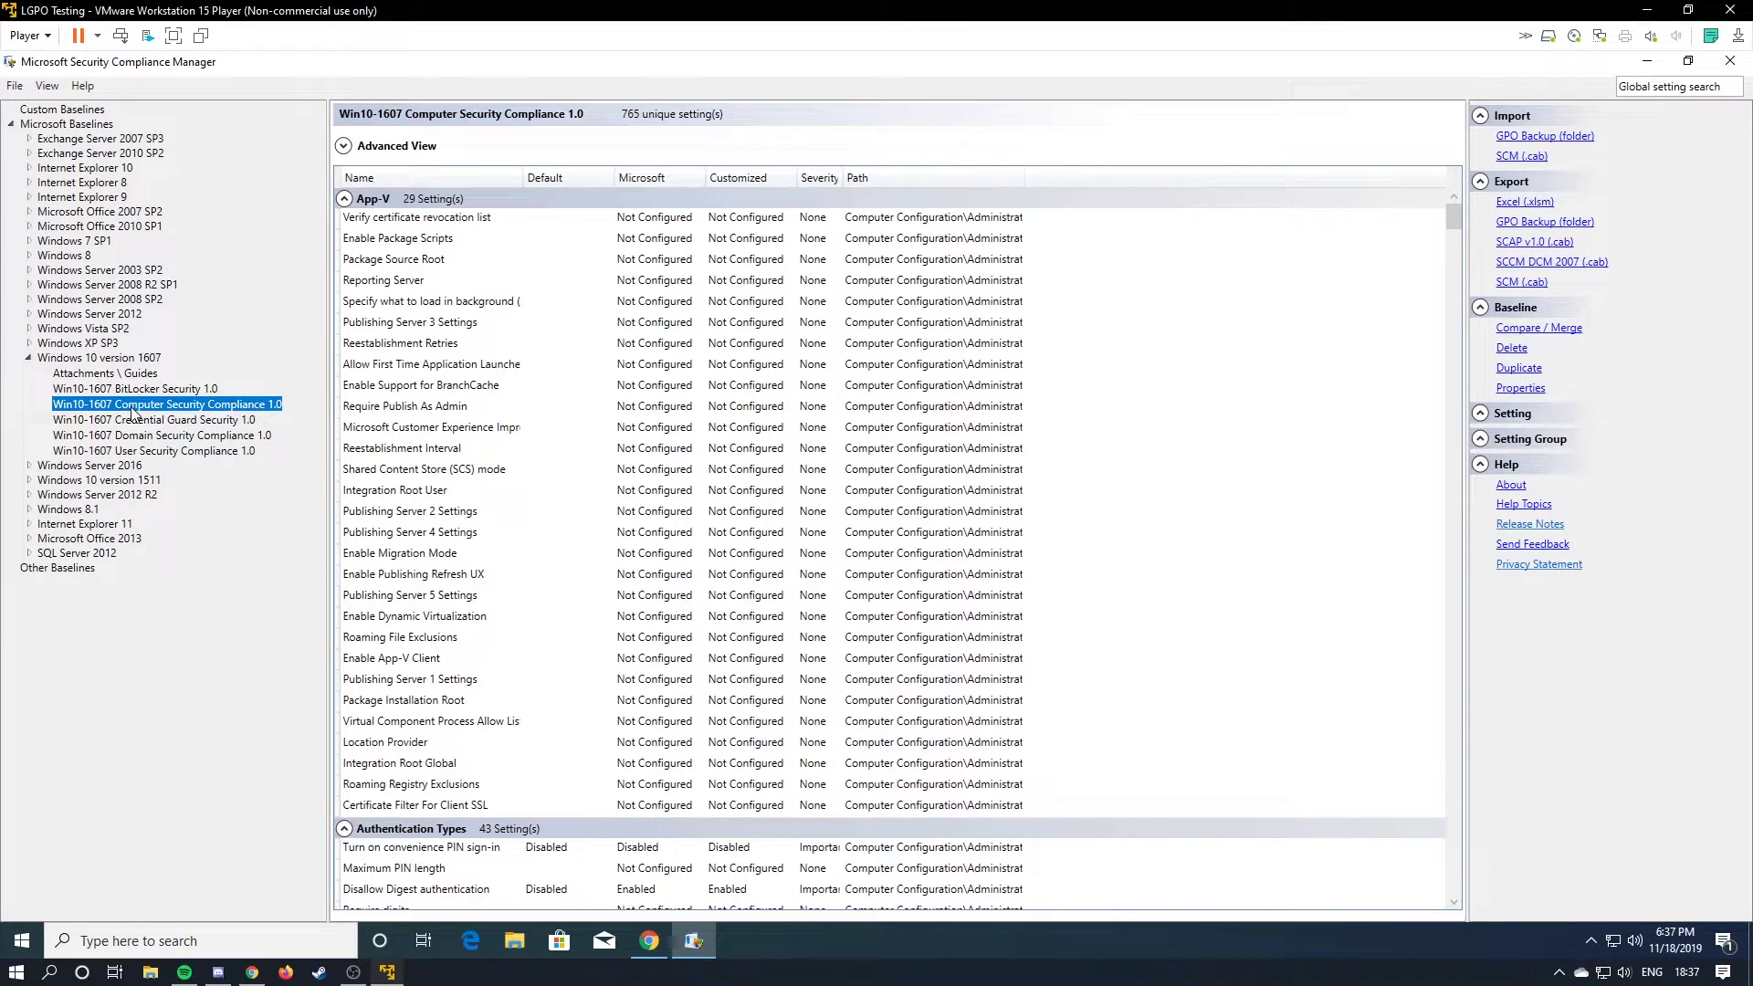
# Duplicate the Win10-1607 computer baseline and name the copy '1607 Uber-secure'.
pyautogui.moveTo(102, 408)
pyautogui.click(1517, 368)
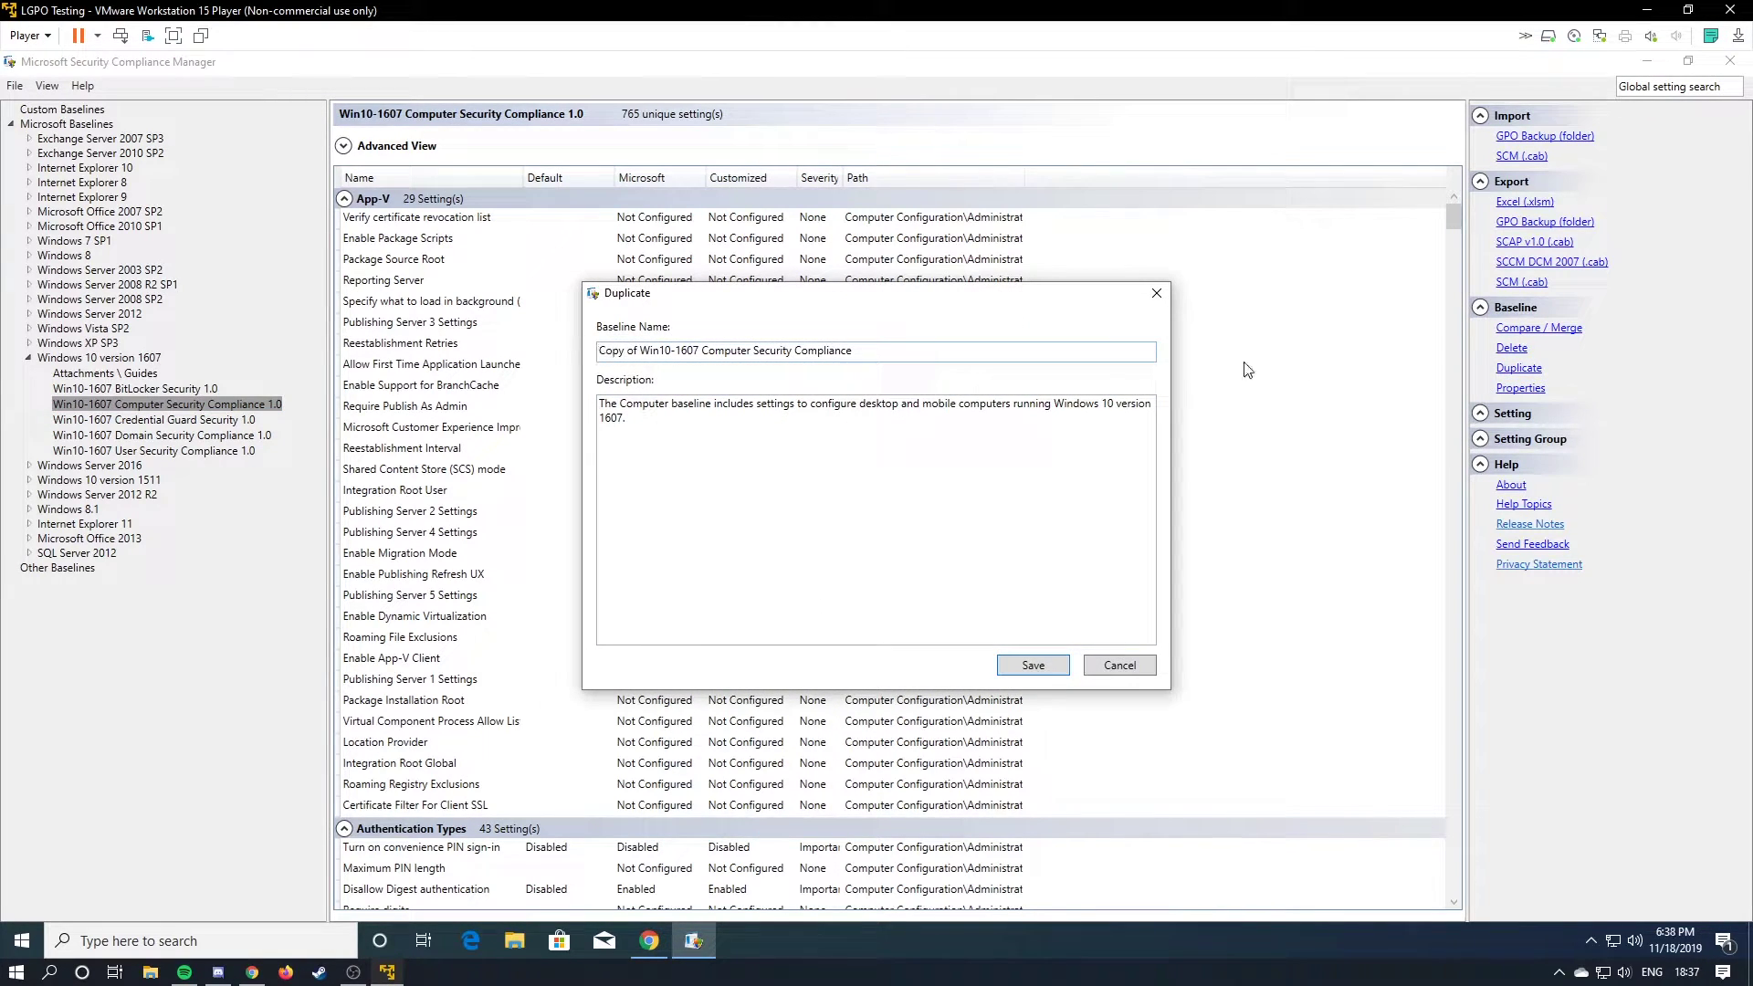
pyautogui.moveTo(855, 351); pyautogui.dragTo(451, 329)
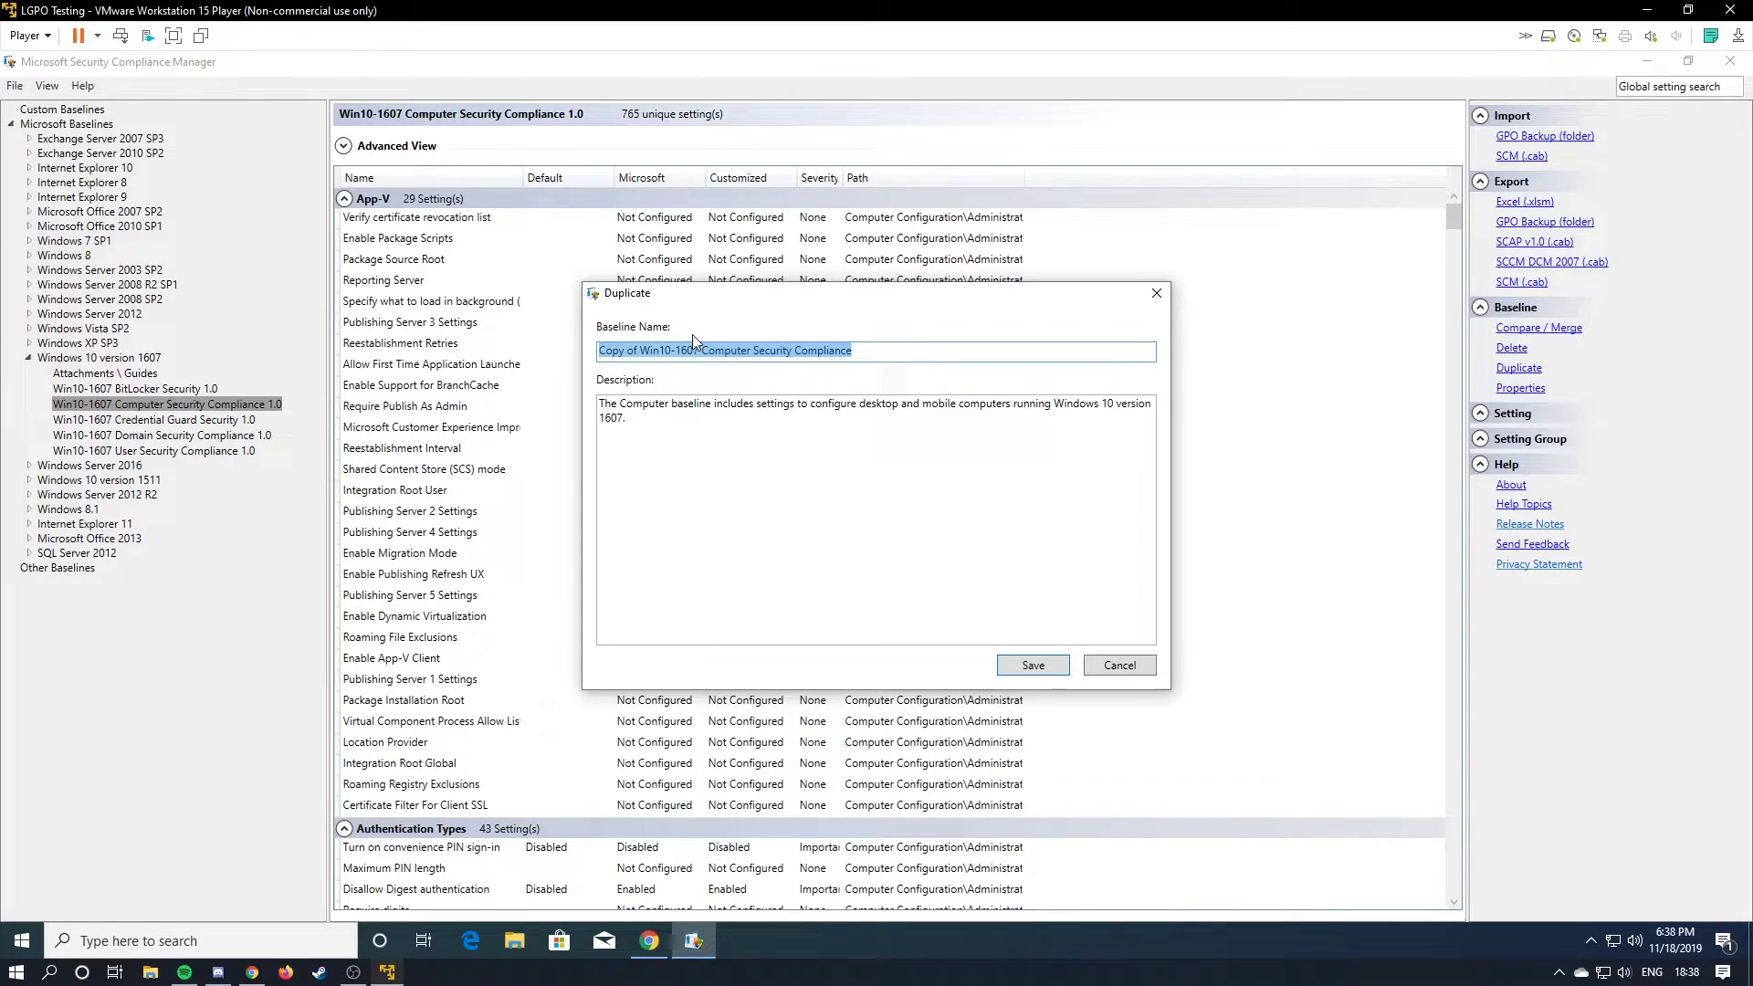
pyautogui.write('1607')
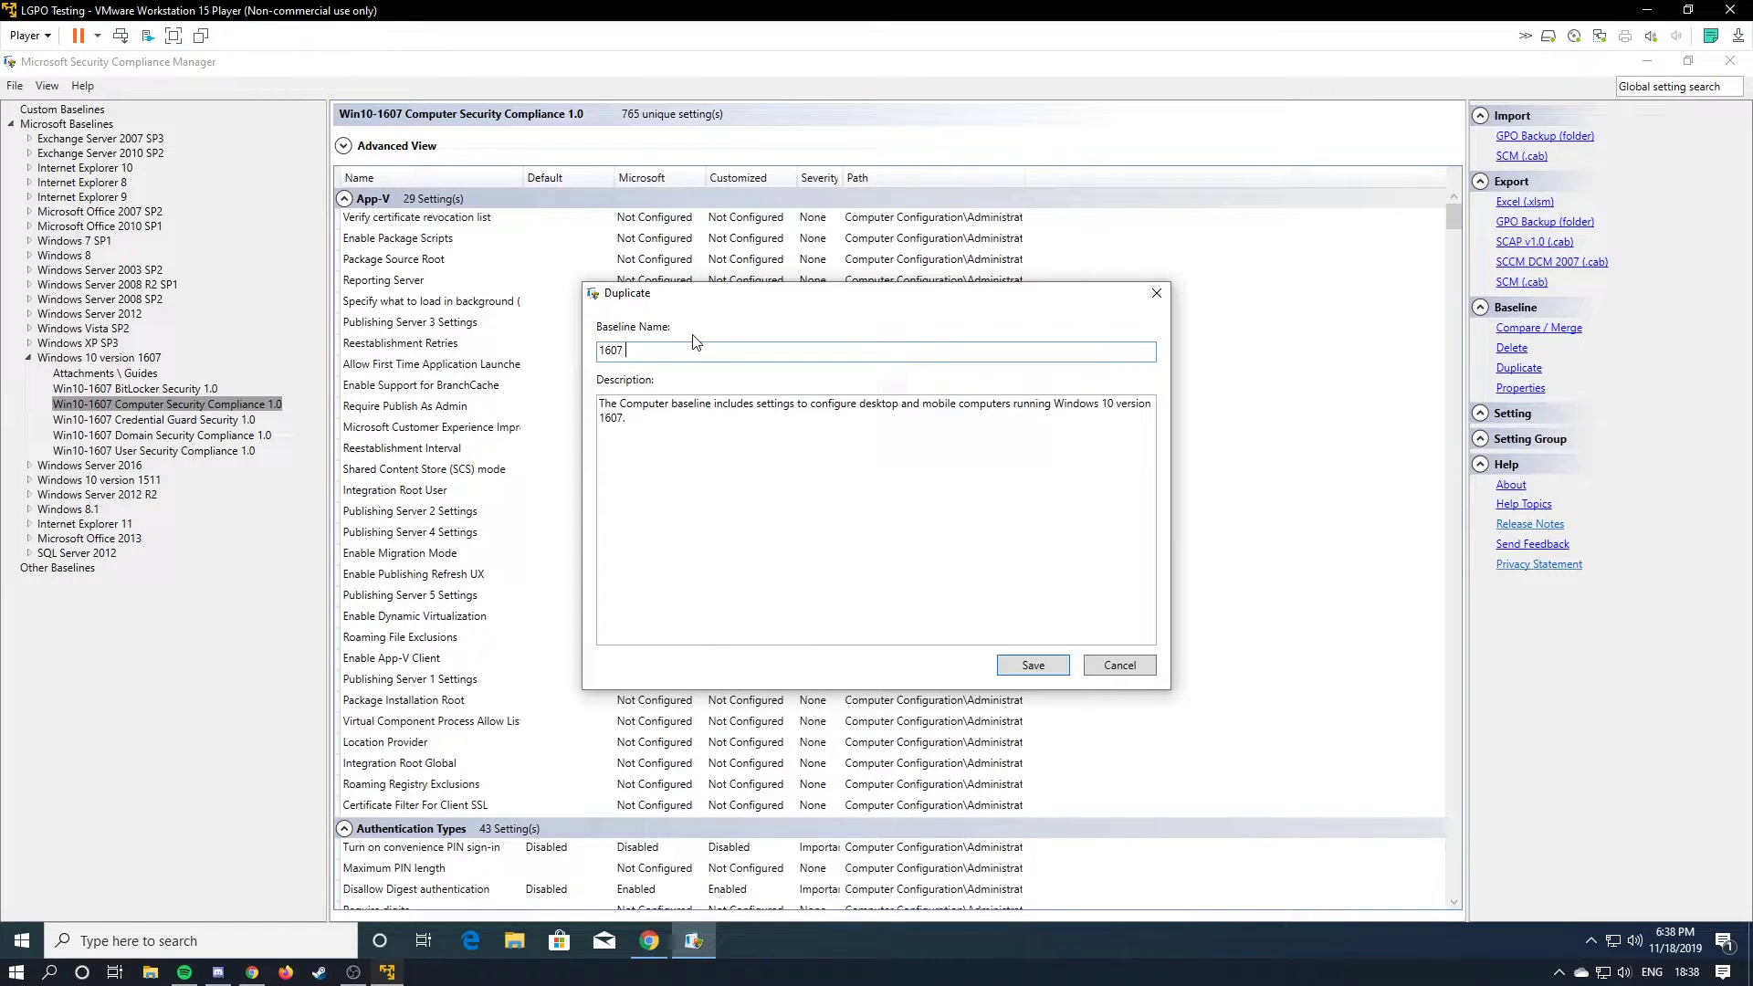
pyautogui.write(' Uber-secure')
pyautogui.press('Return')
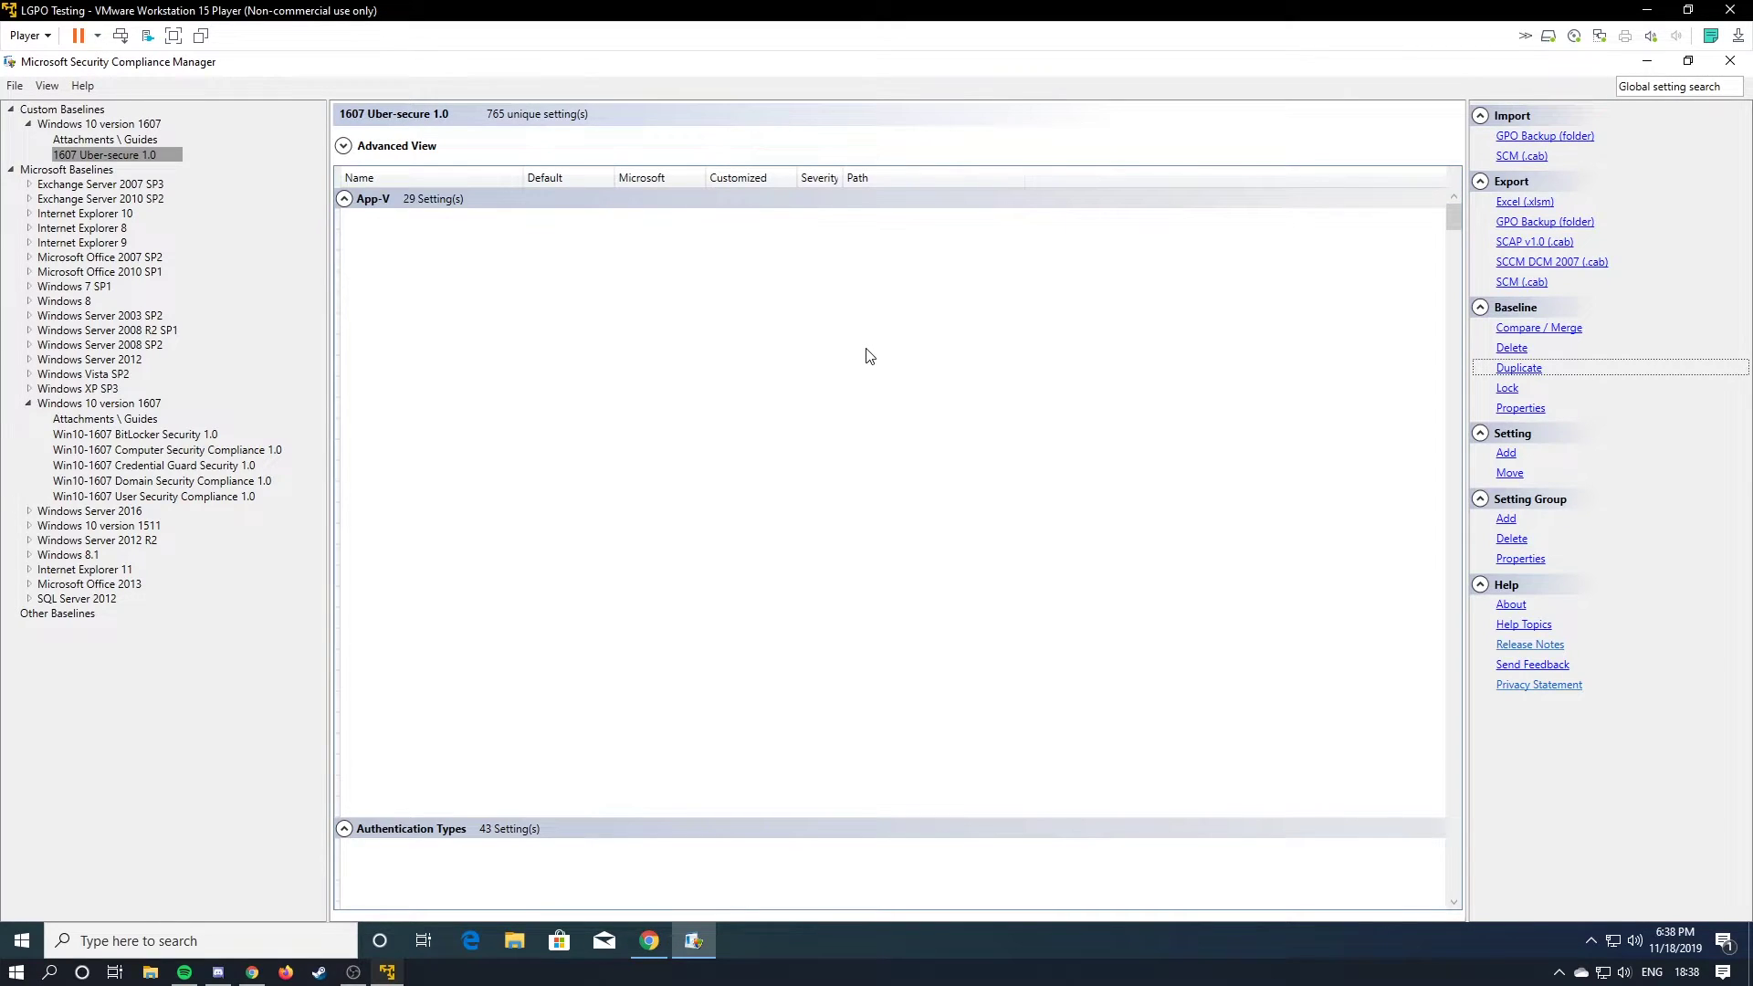
# Set the DS Access audit policy's customized value to Success and Failure.
pyautogui.scroll(-3, 867, 356)
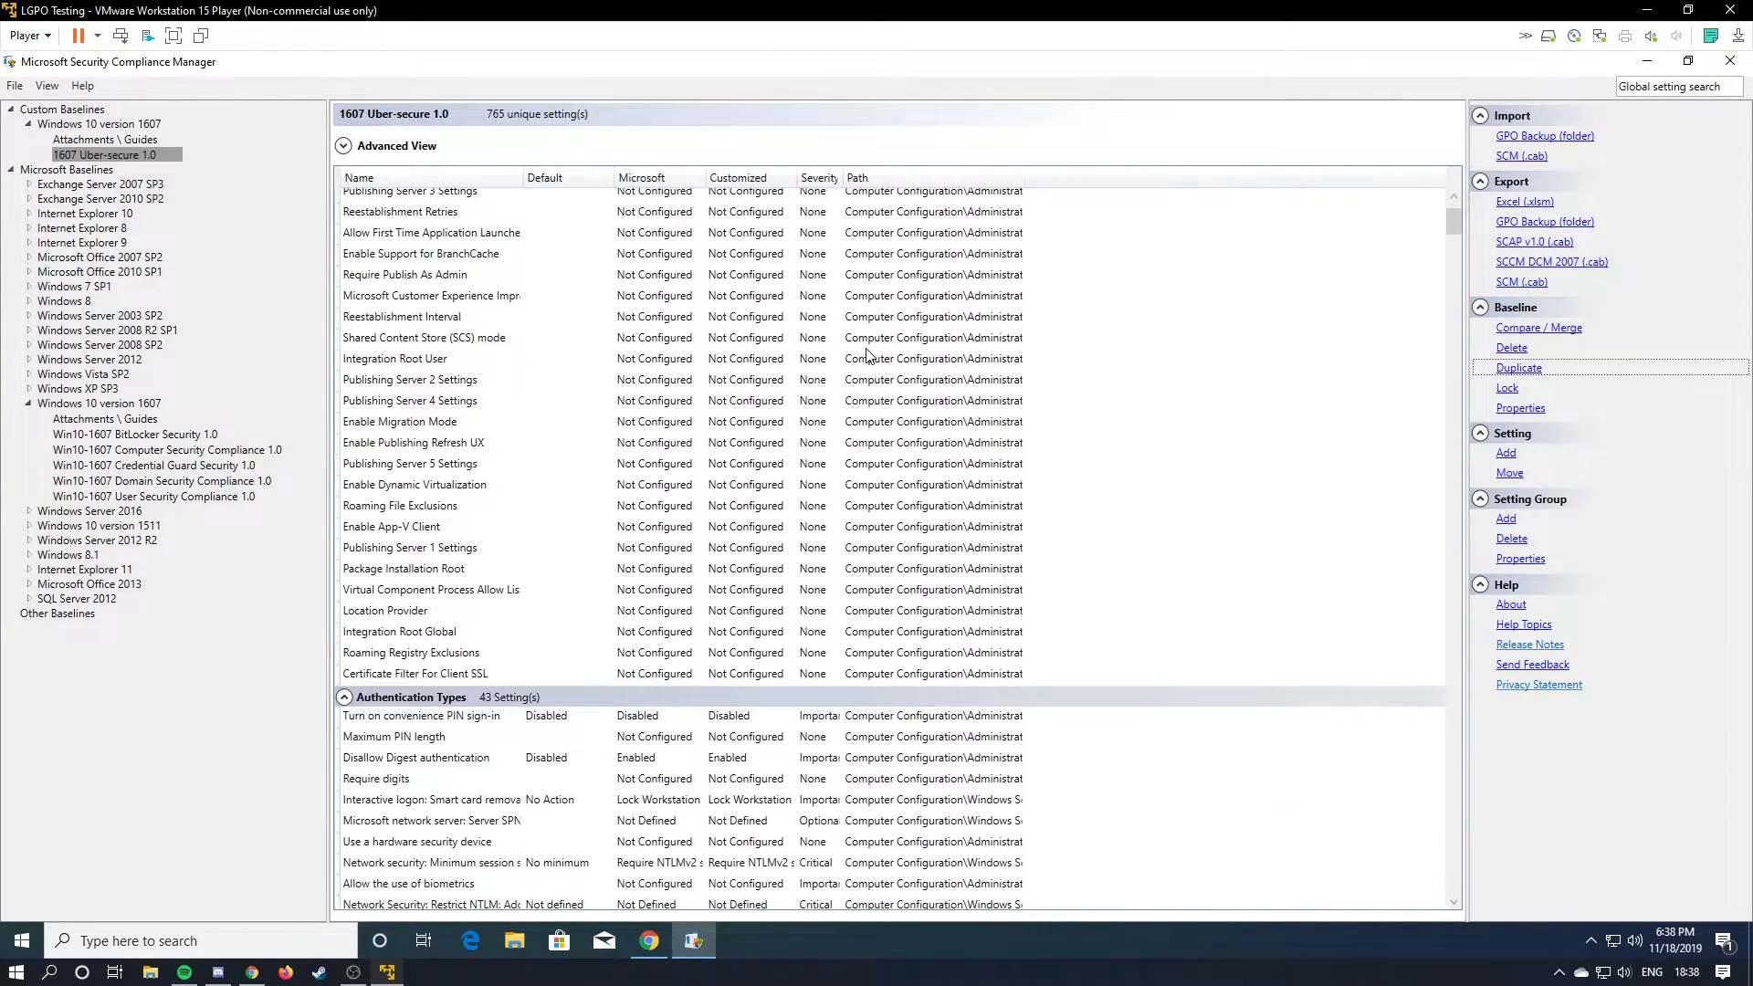
pyautogui.scroll(-1, 779, 777)
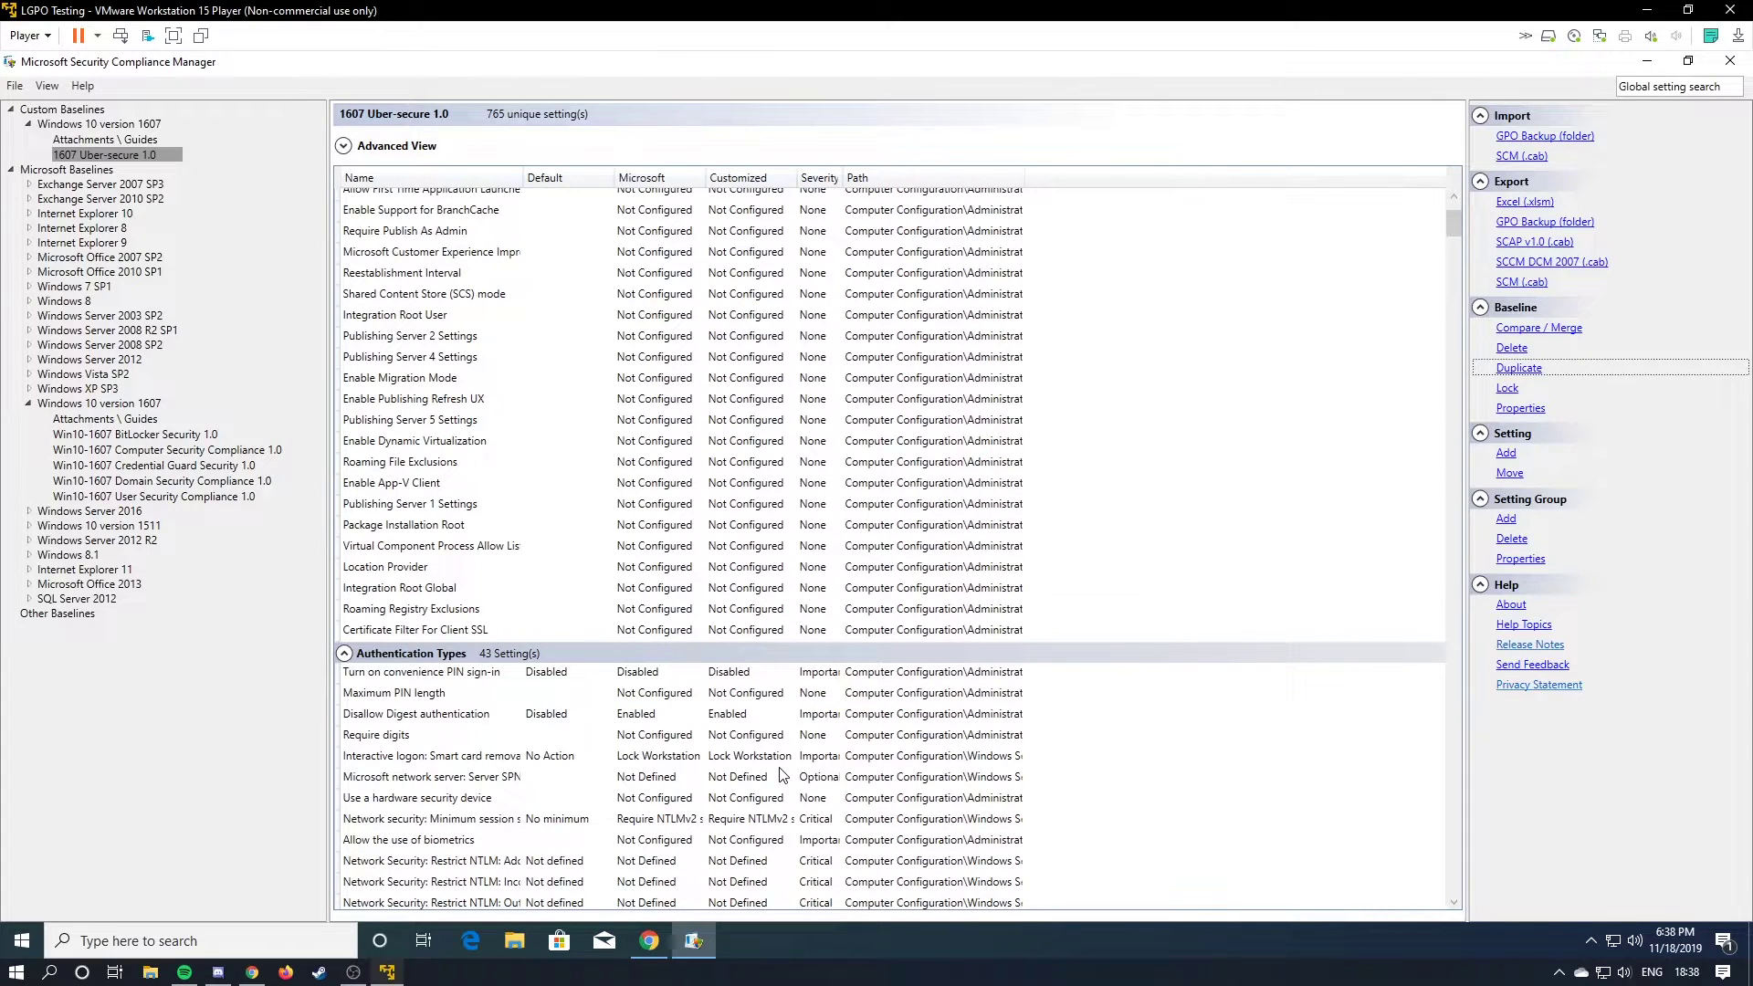
pyautogui.scroll(4, 748, 283)
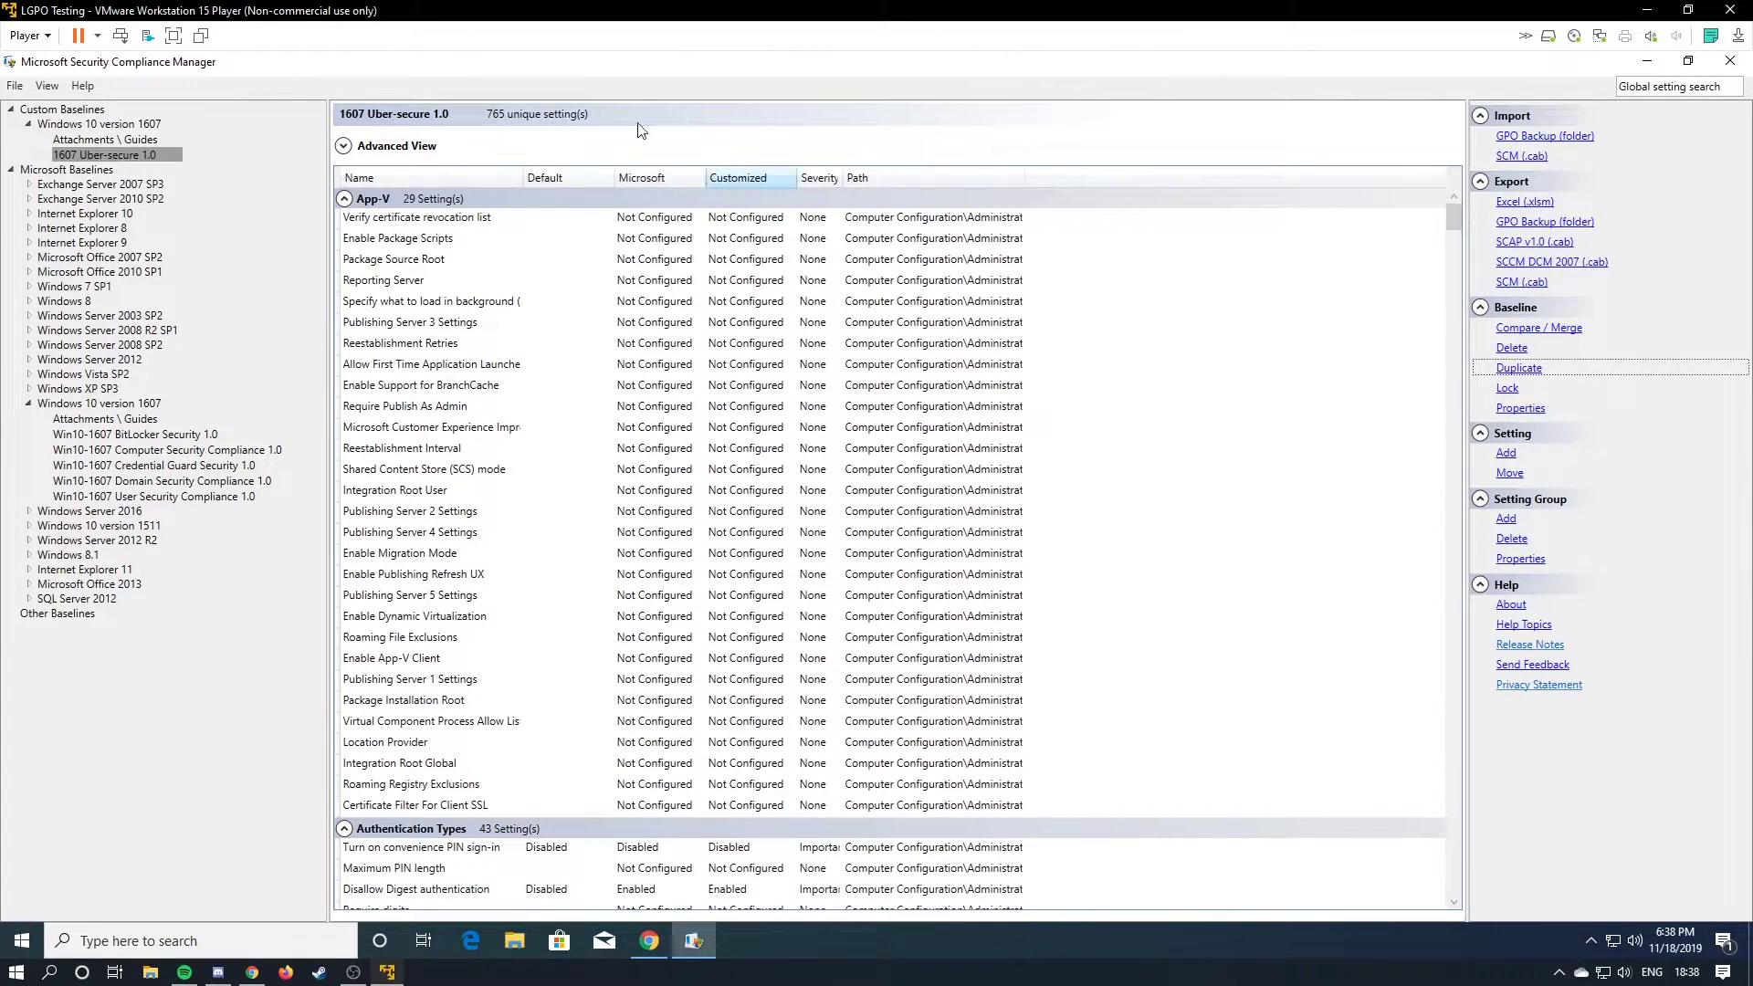
pyautogui.scroll(-12, 726, 274)
pyautogui.scroll(-14, 712, 450)
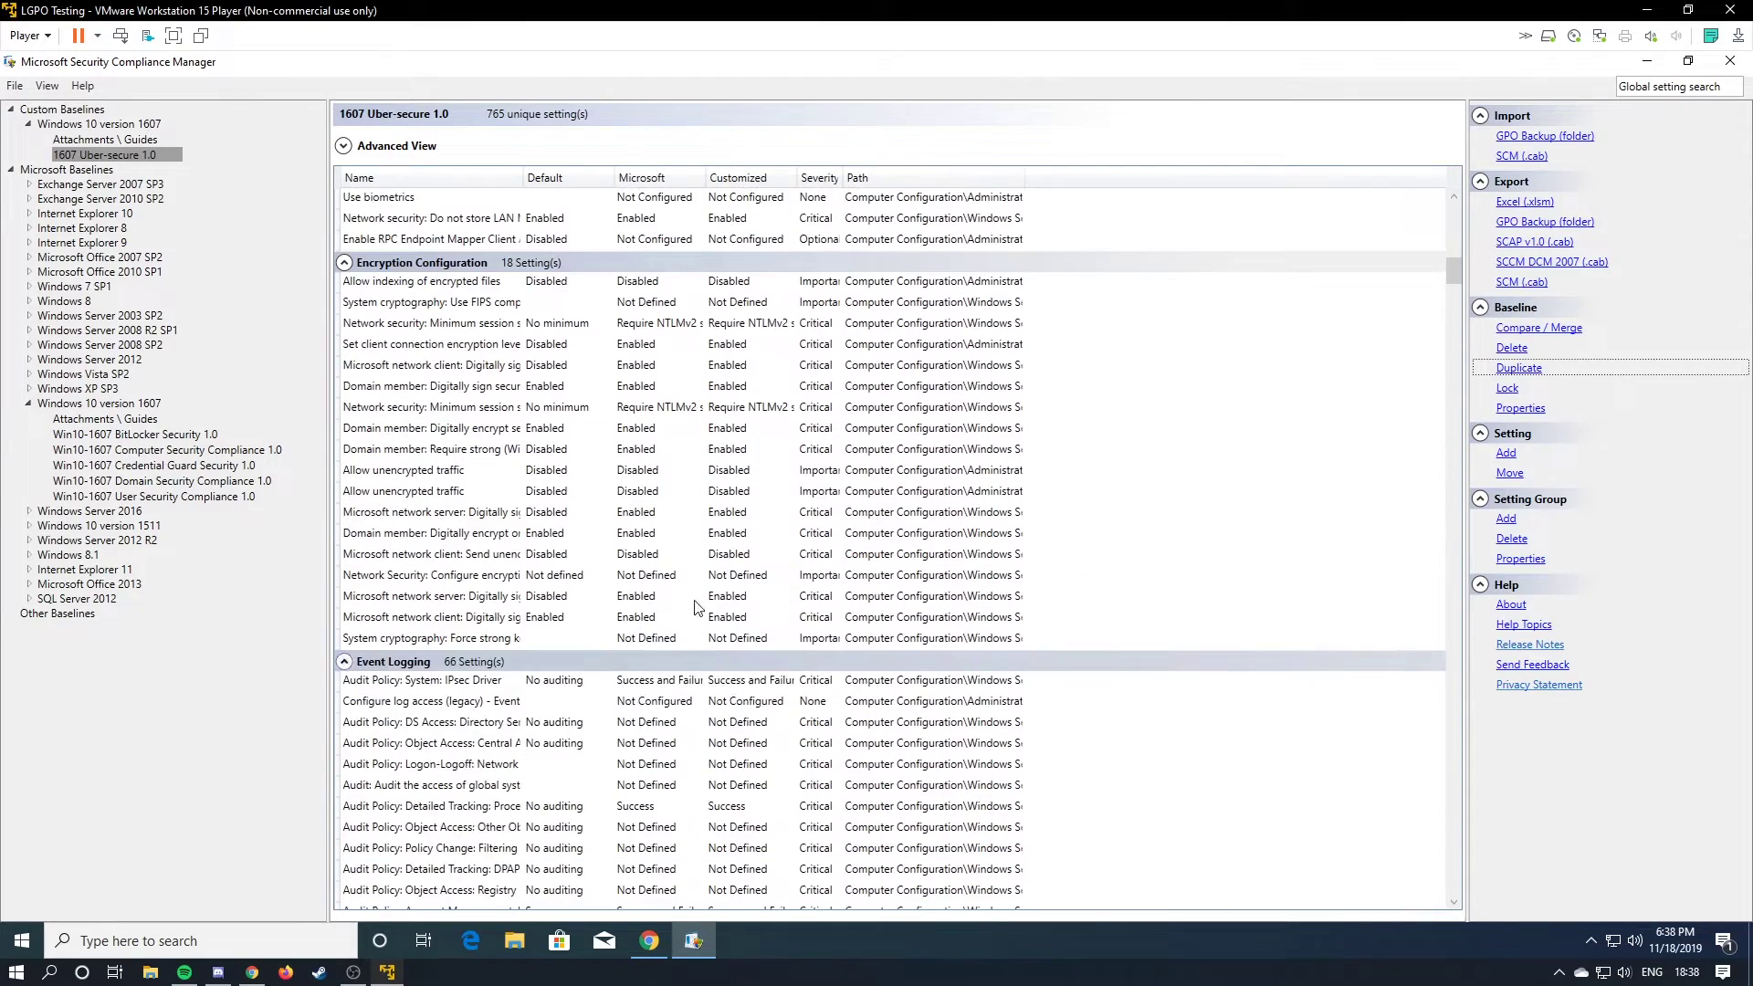
pyautogui.scroll(2, 694, 547)
pyautogui.scroll(-1, 712, 521)
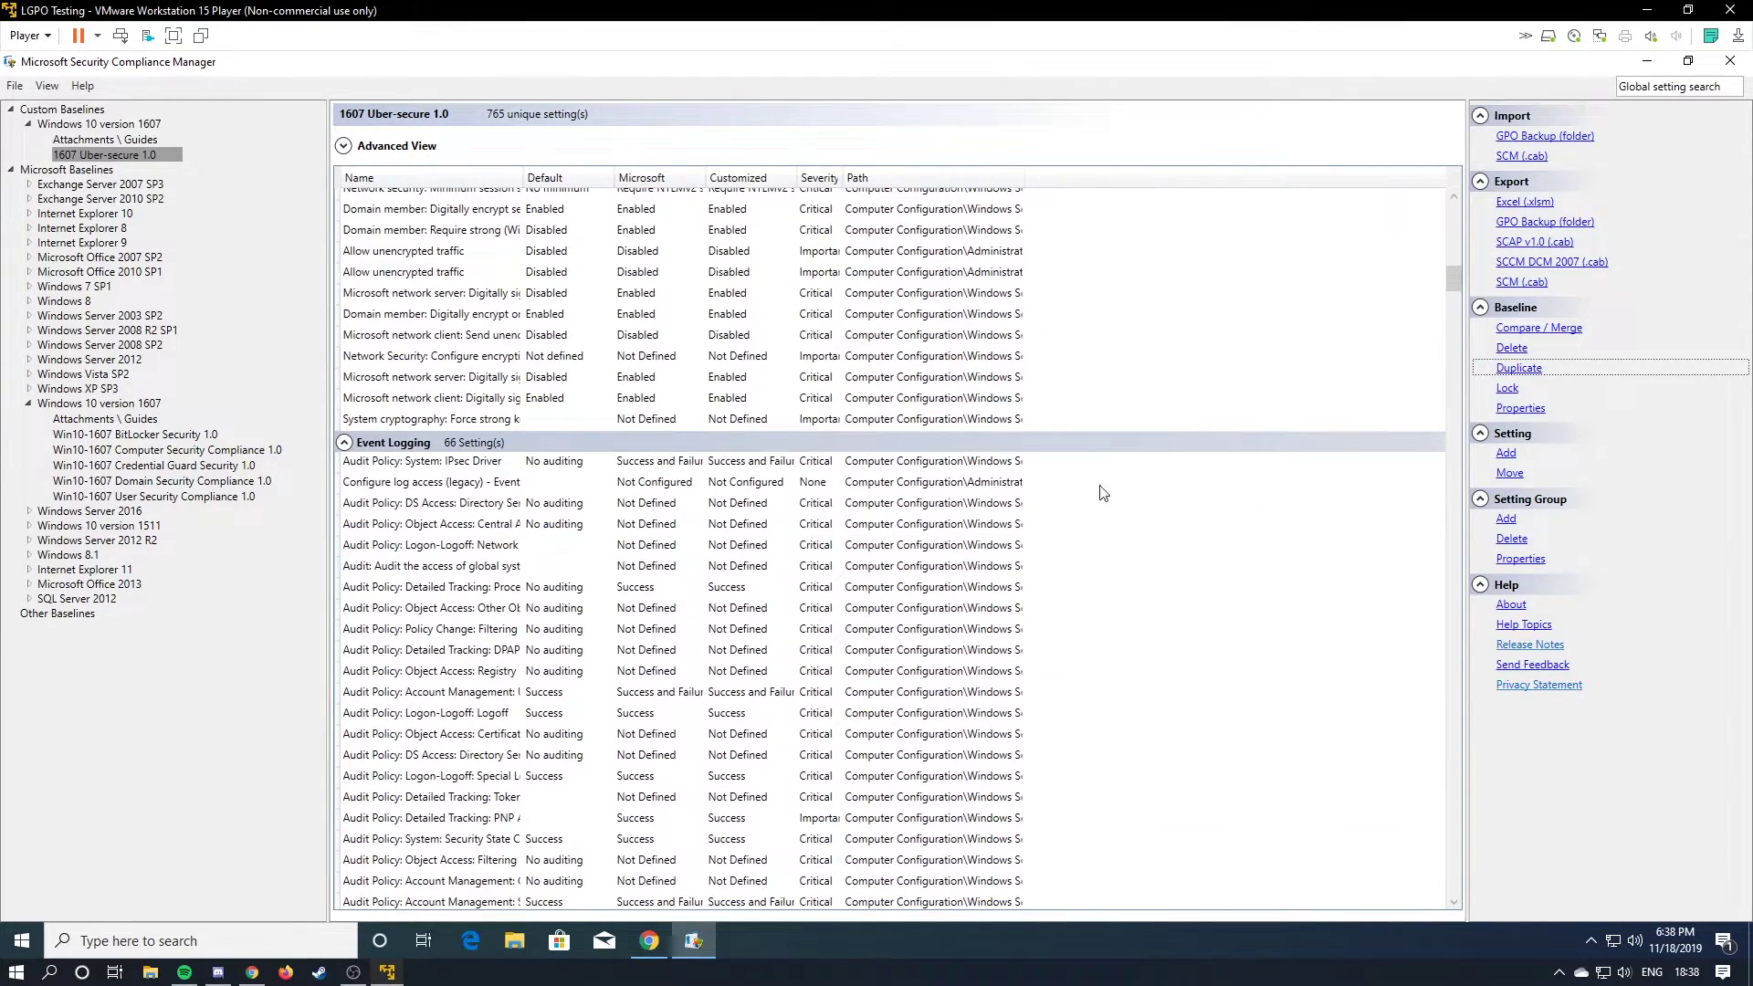
pyautogui.click(673, 505)
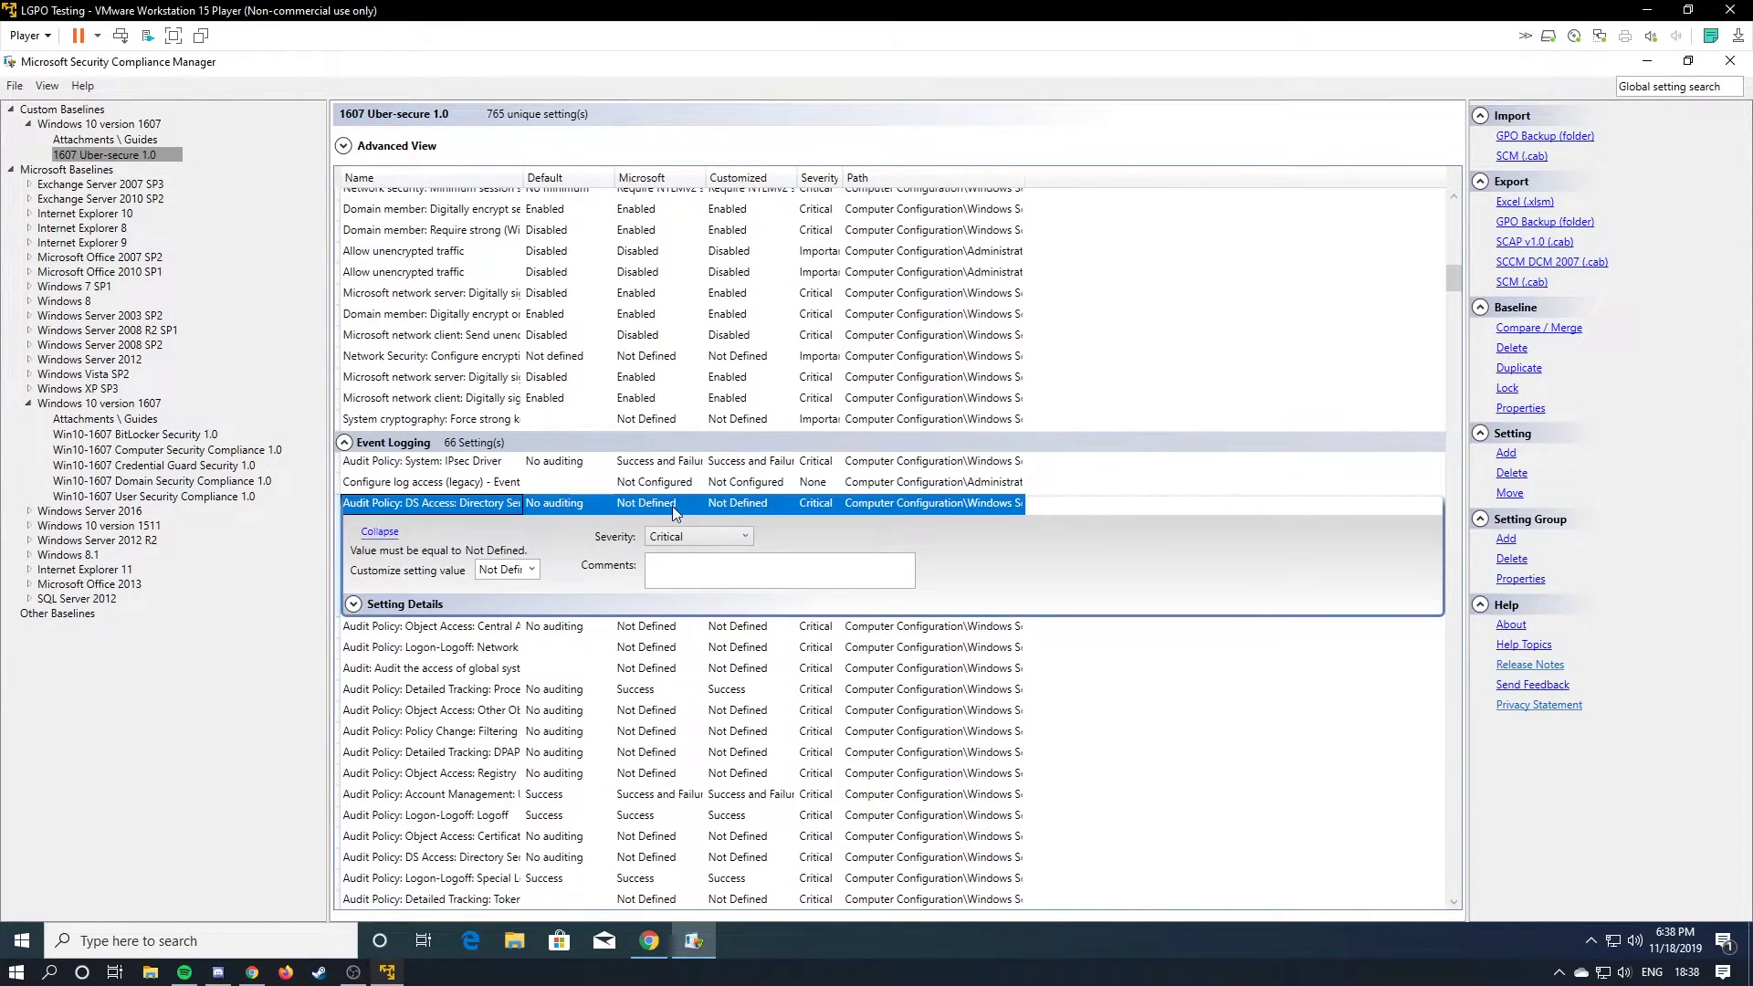
pyautogui.click(532, 569)
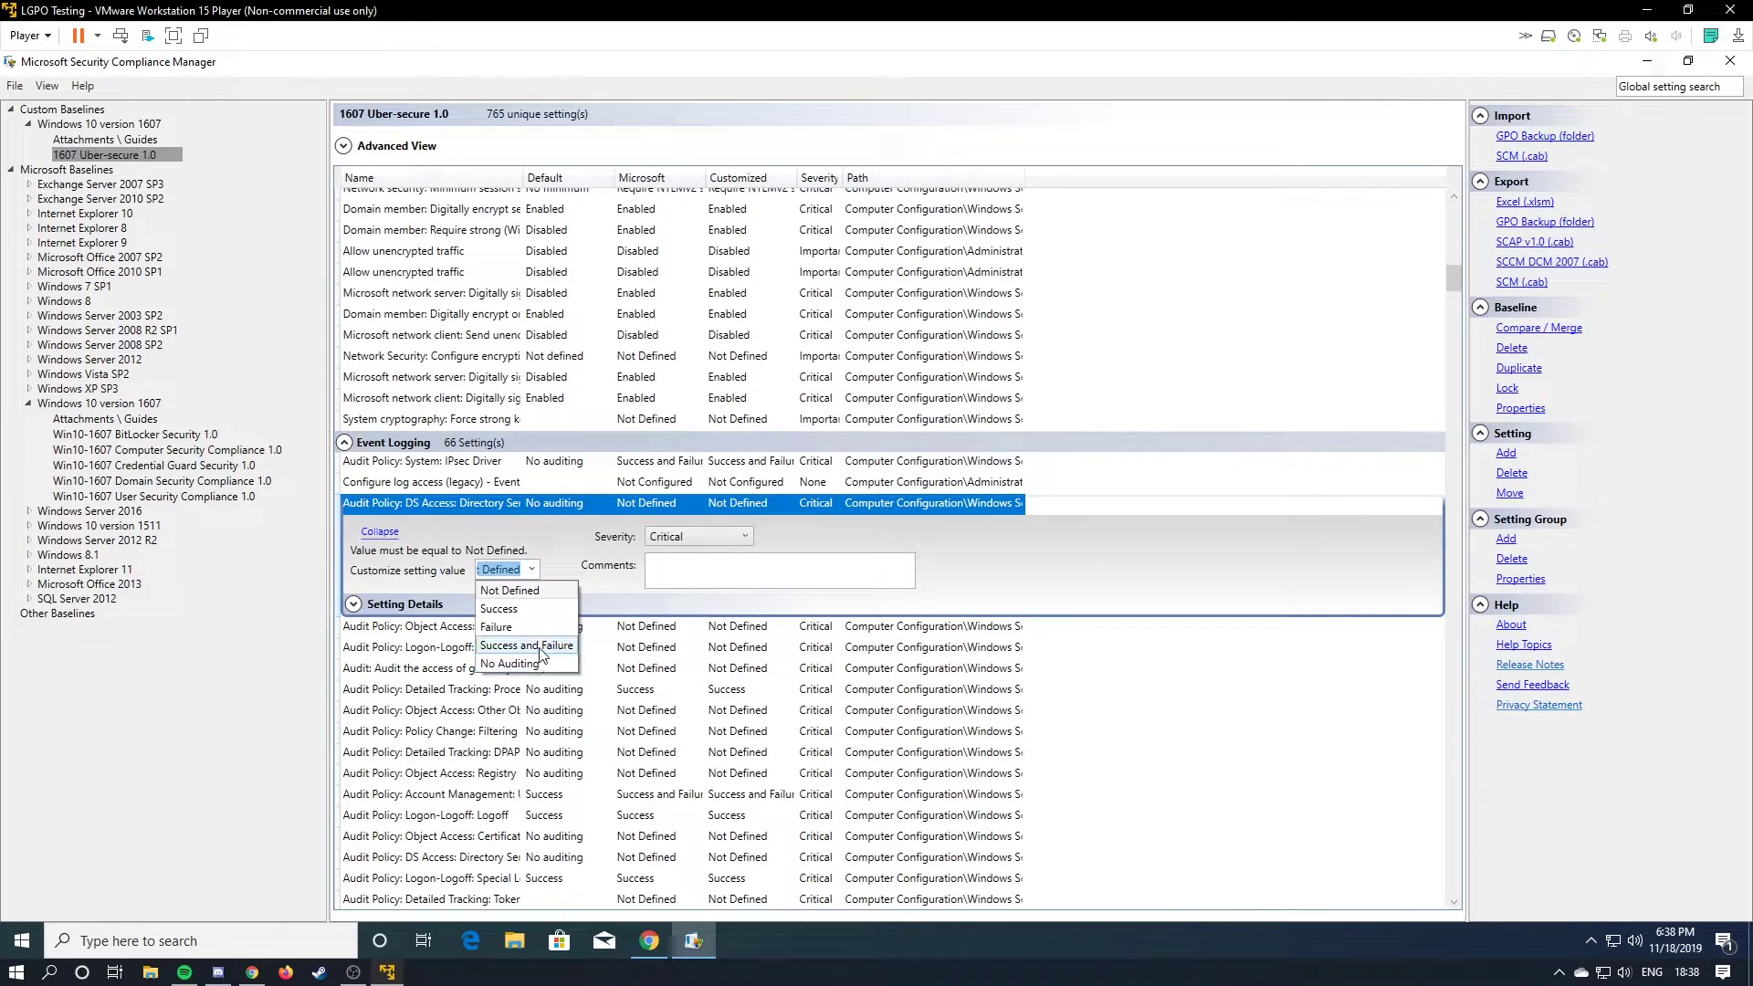
pyautogui.click(511, 665)
# Set Allow Cortana to Disabled.
pyautogui.scroll(-10, 1013, 658)
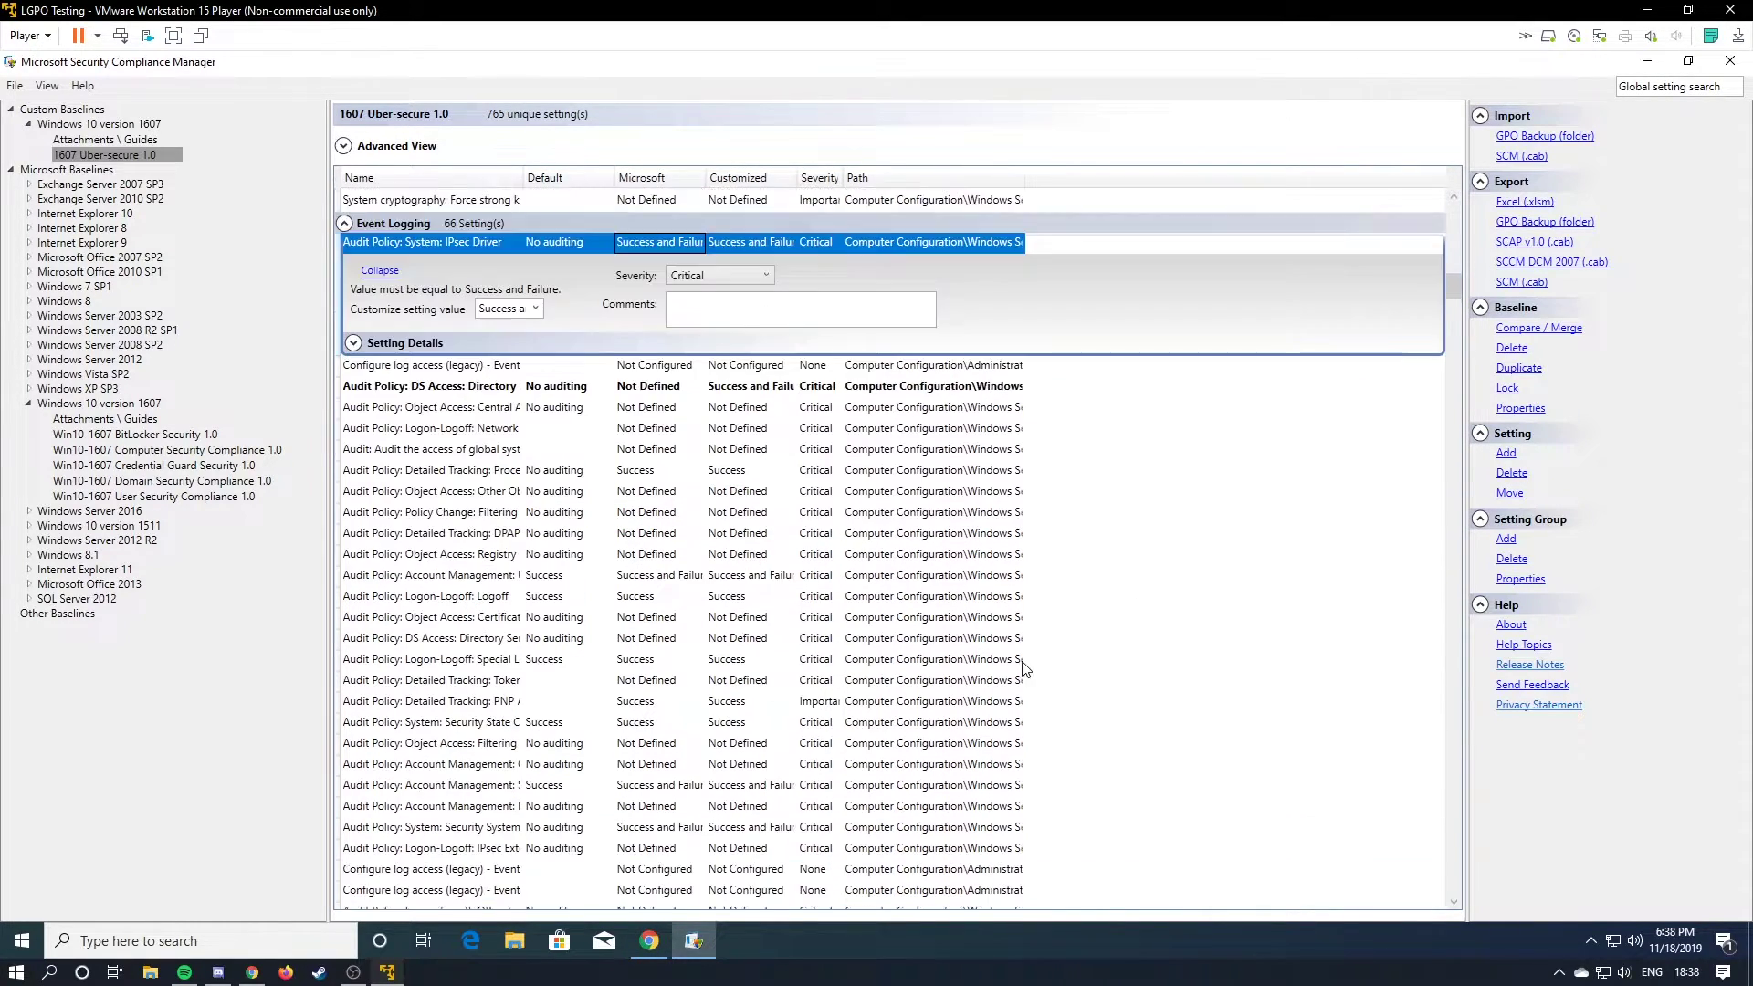
pyautogui.scroll(-15, 1014, 643)
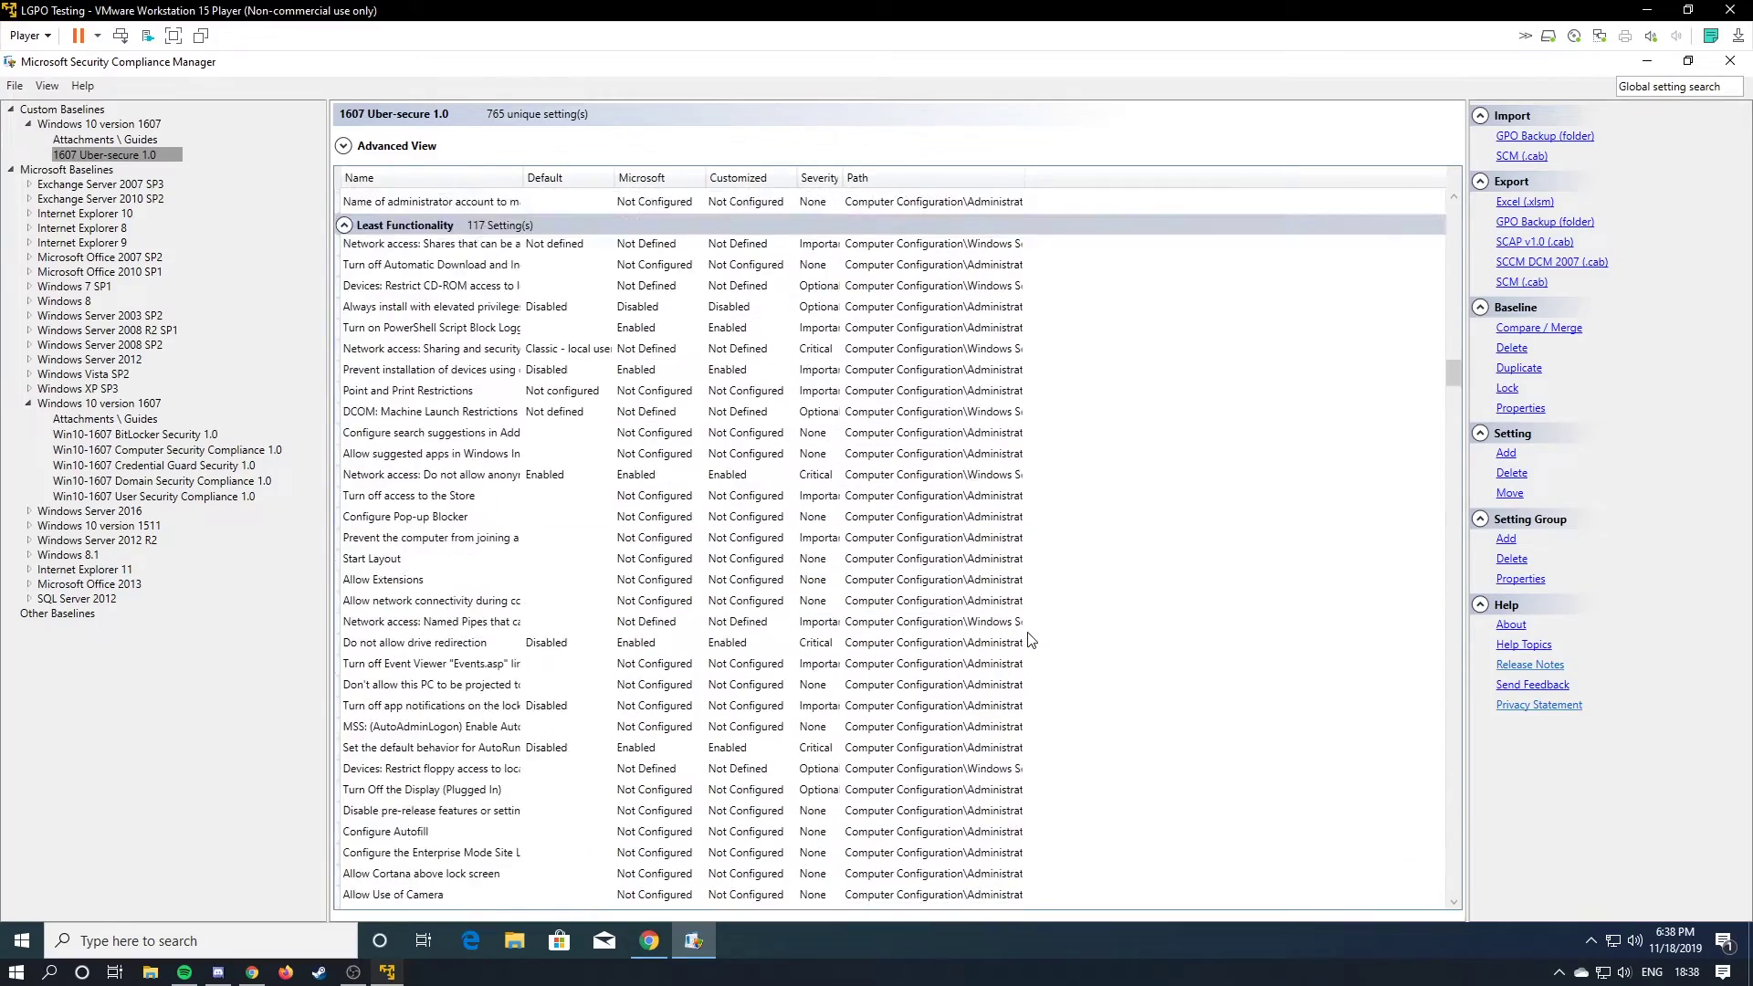
pyautogui.scroll(-15, 1031, 635)
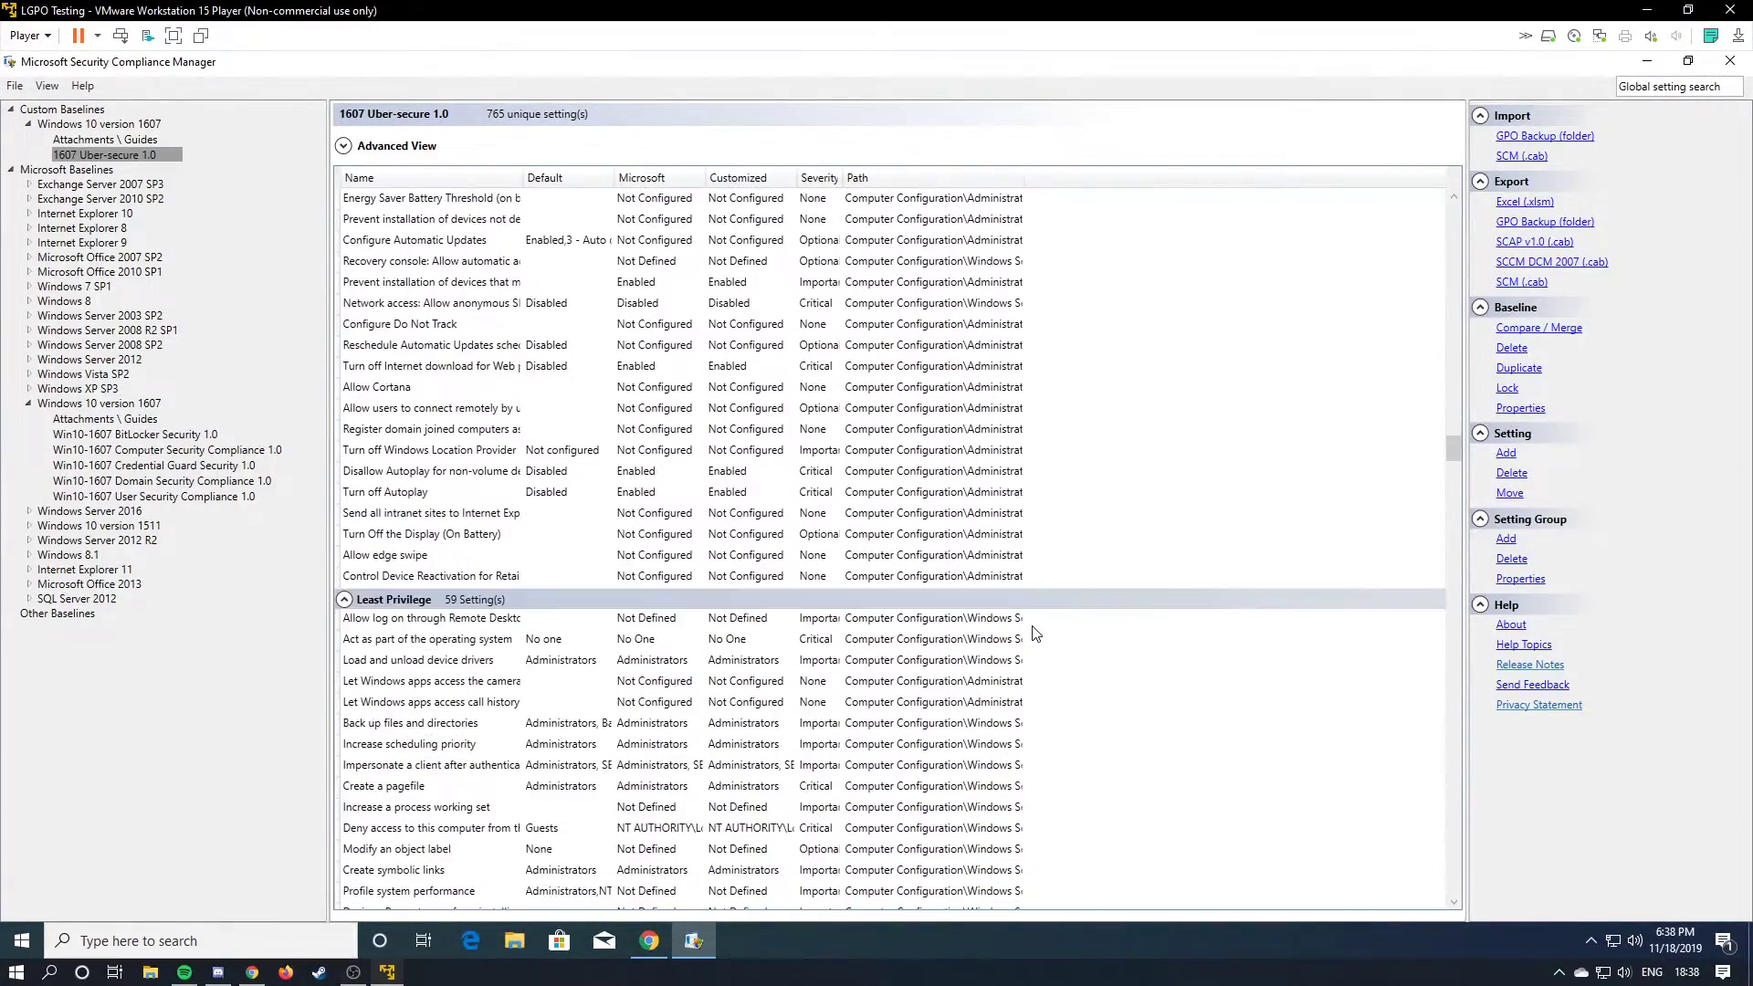
pyautogui.click(654, 393)
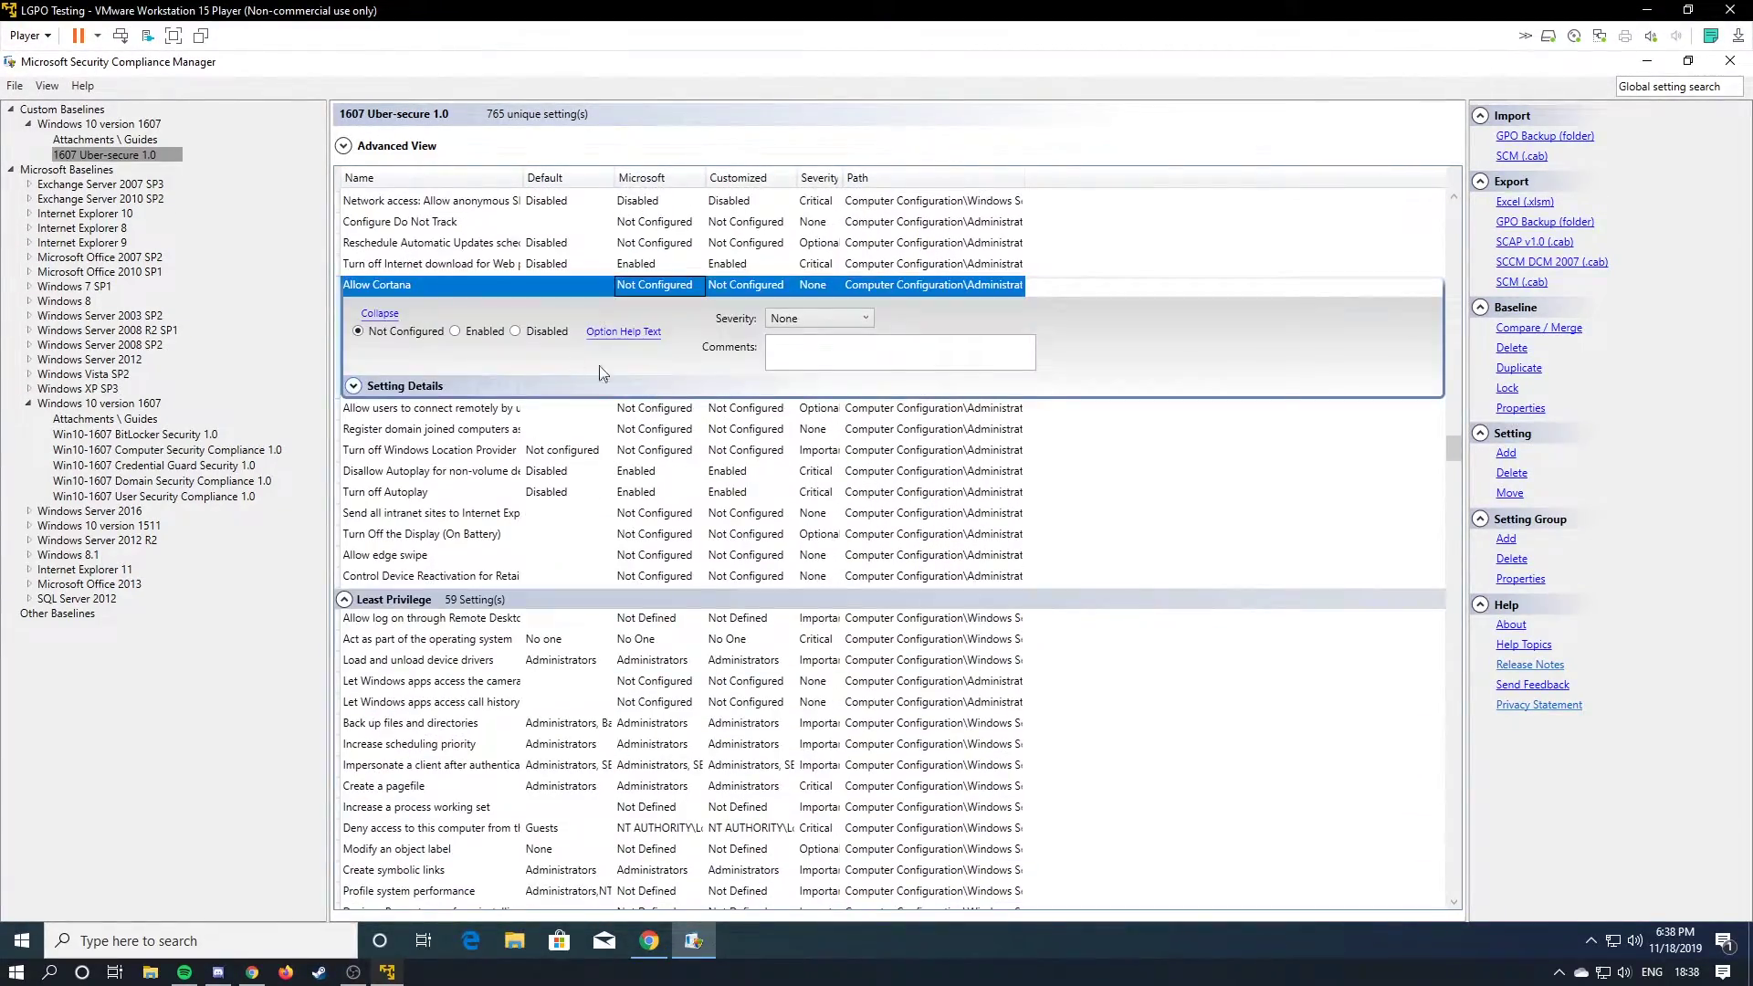
pyautogui.click(512, 335)
# Set Let Windows apps access email to Disabled, then scroll through the remaining settings.
pyautogui.click(899, 545)
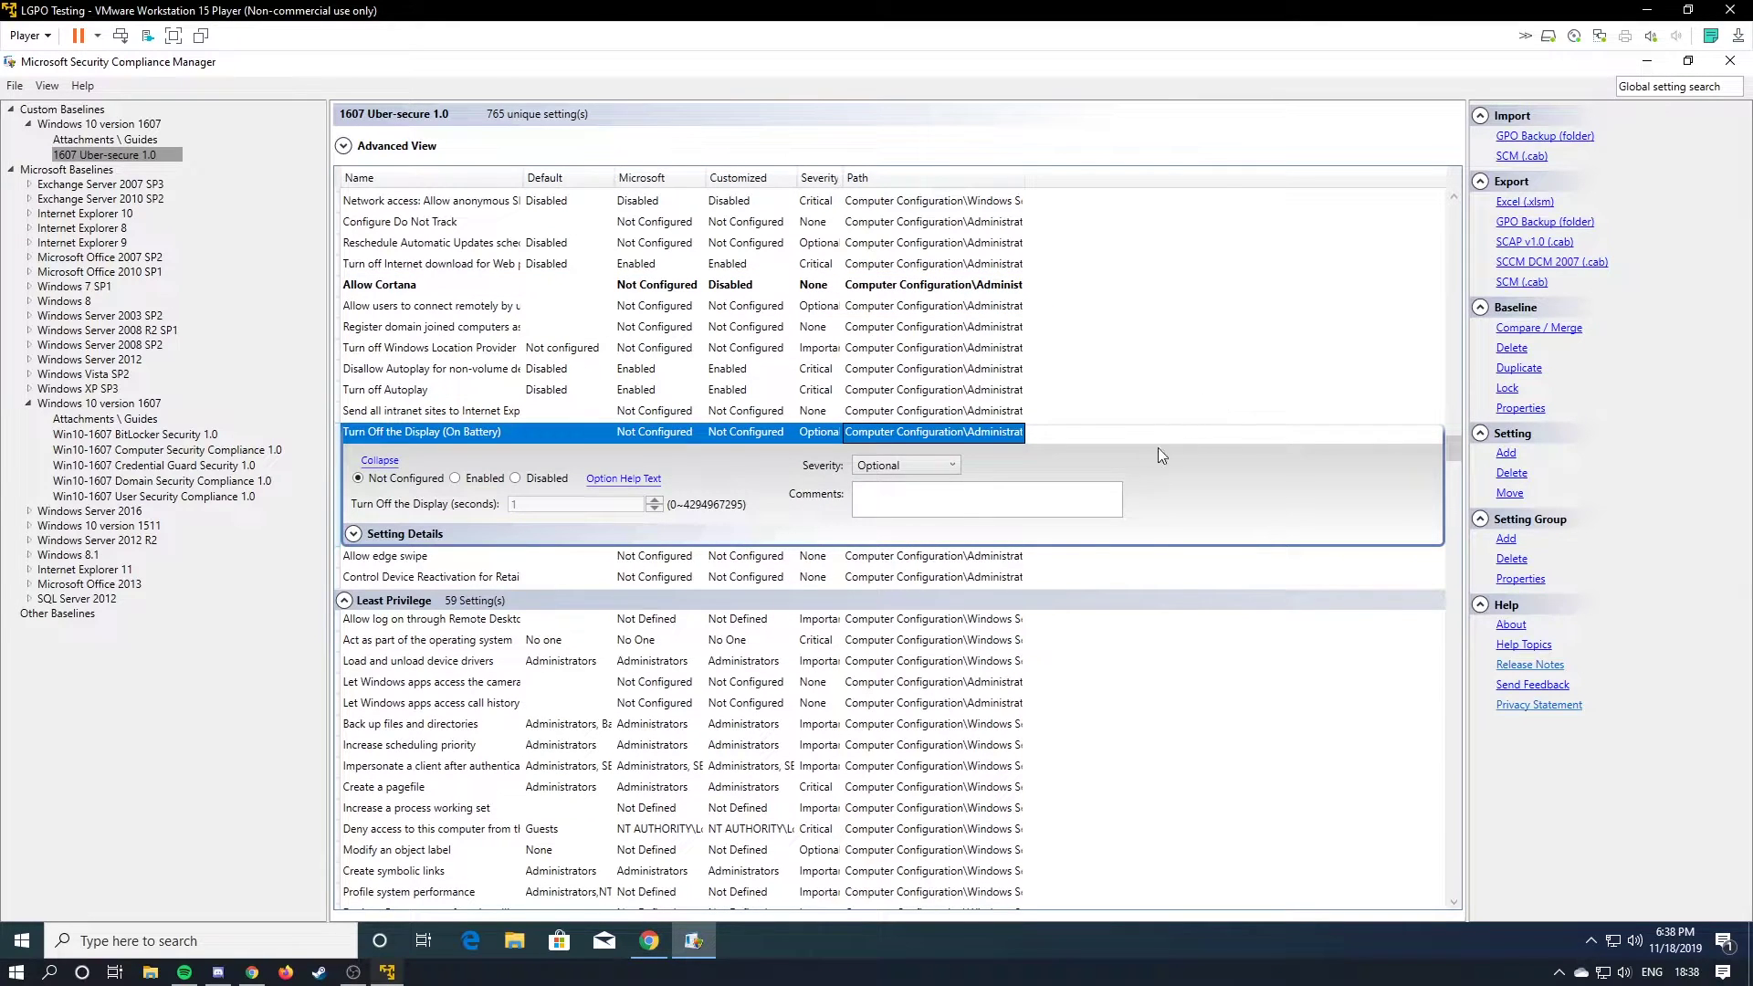
pyautogui.scroll(-10, 1132, 475)
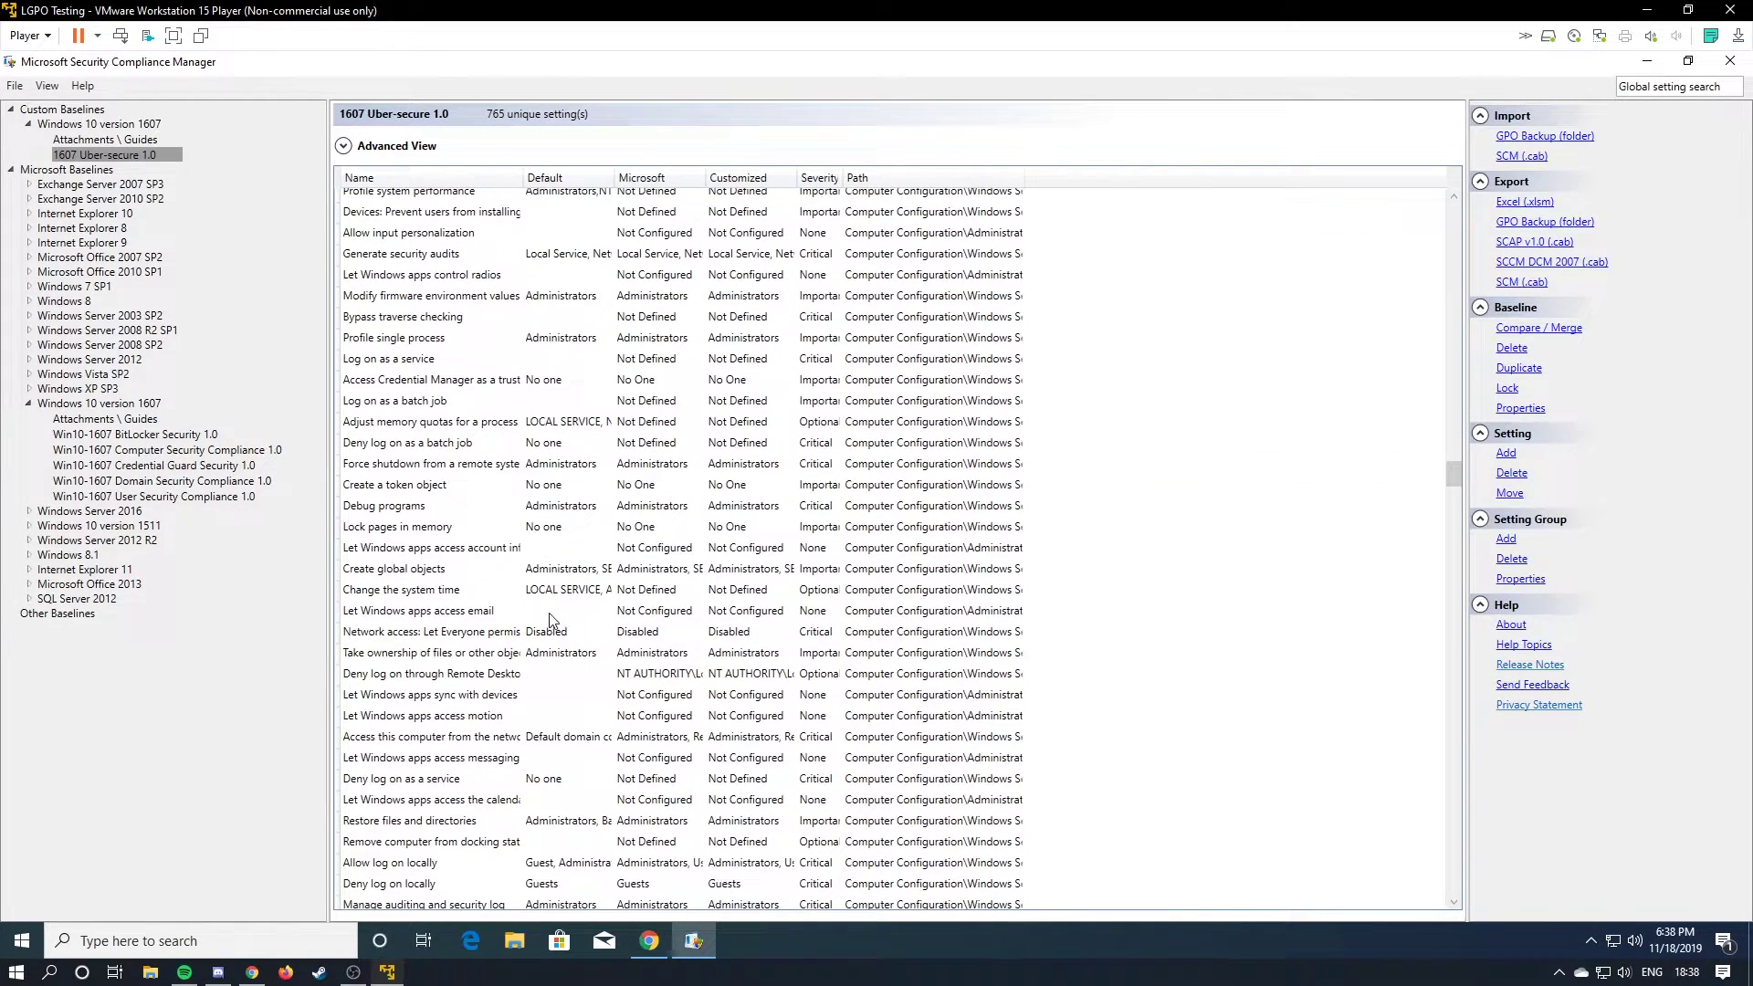
pyautogui.click(585, 610)
pyautogui.click(515, 553)
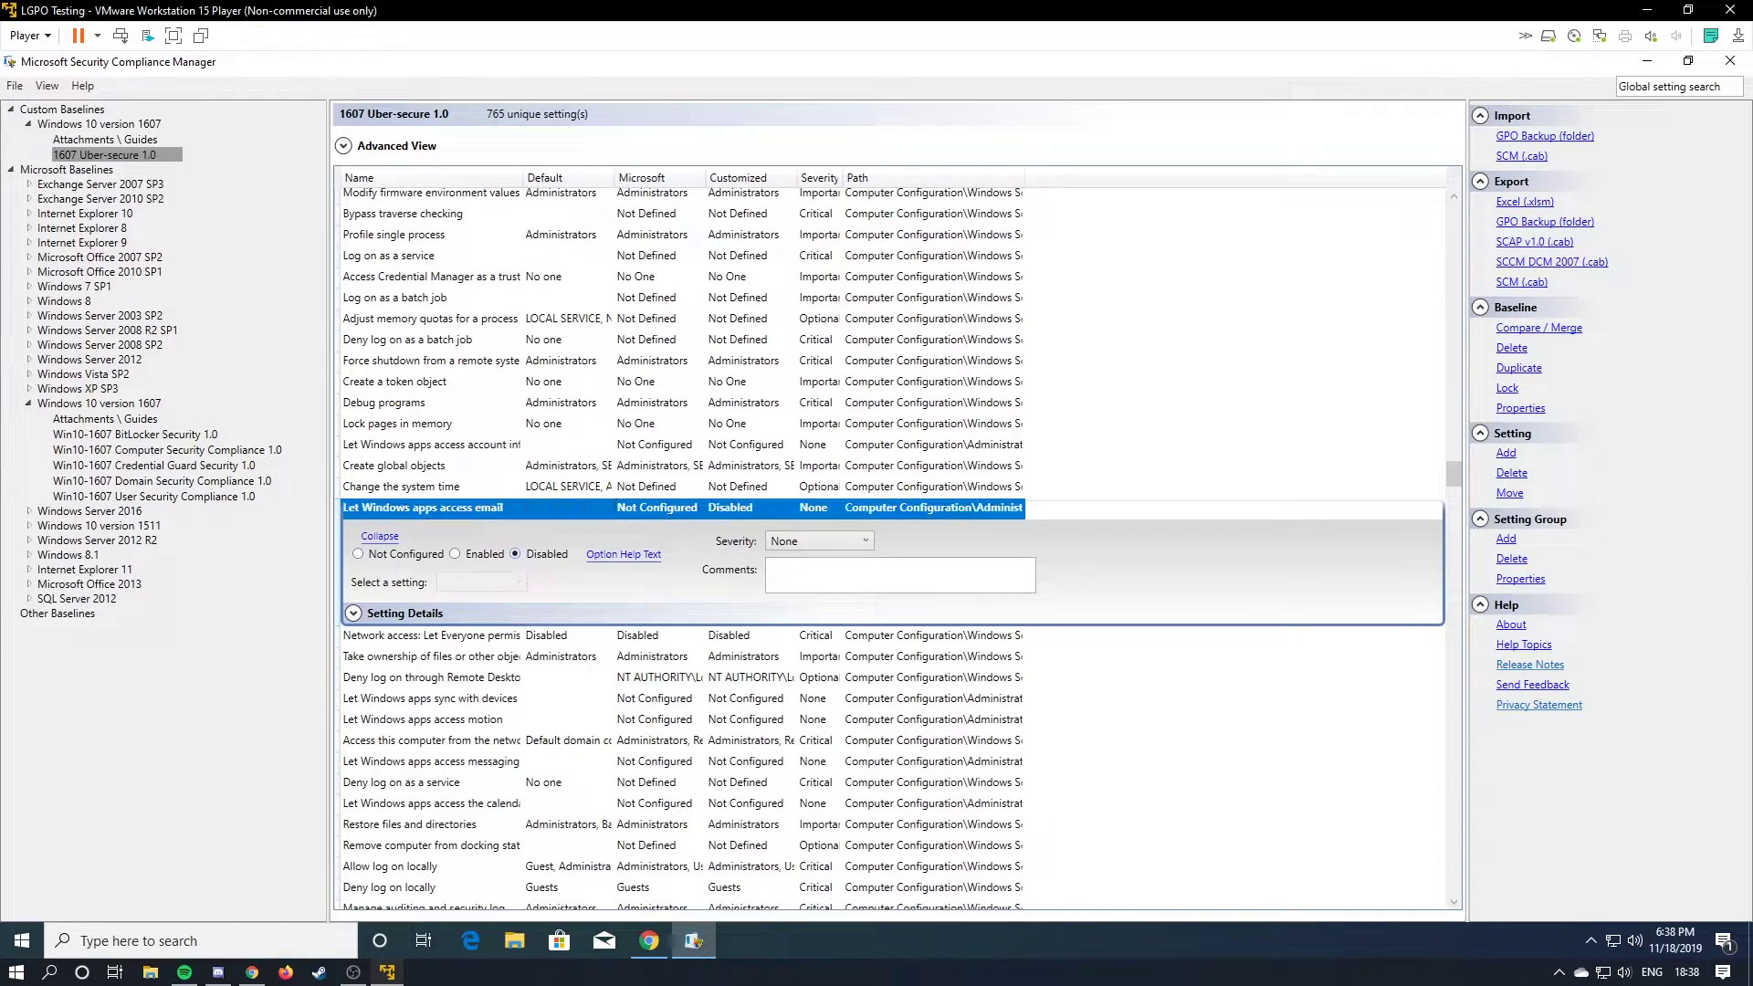
pyautogui.click(754, 639)
pyautogui.scroll(-15, 822, 639)
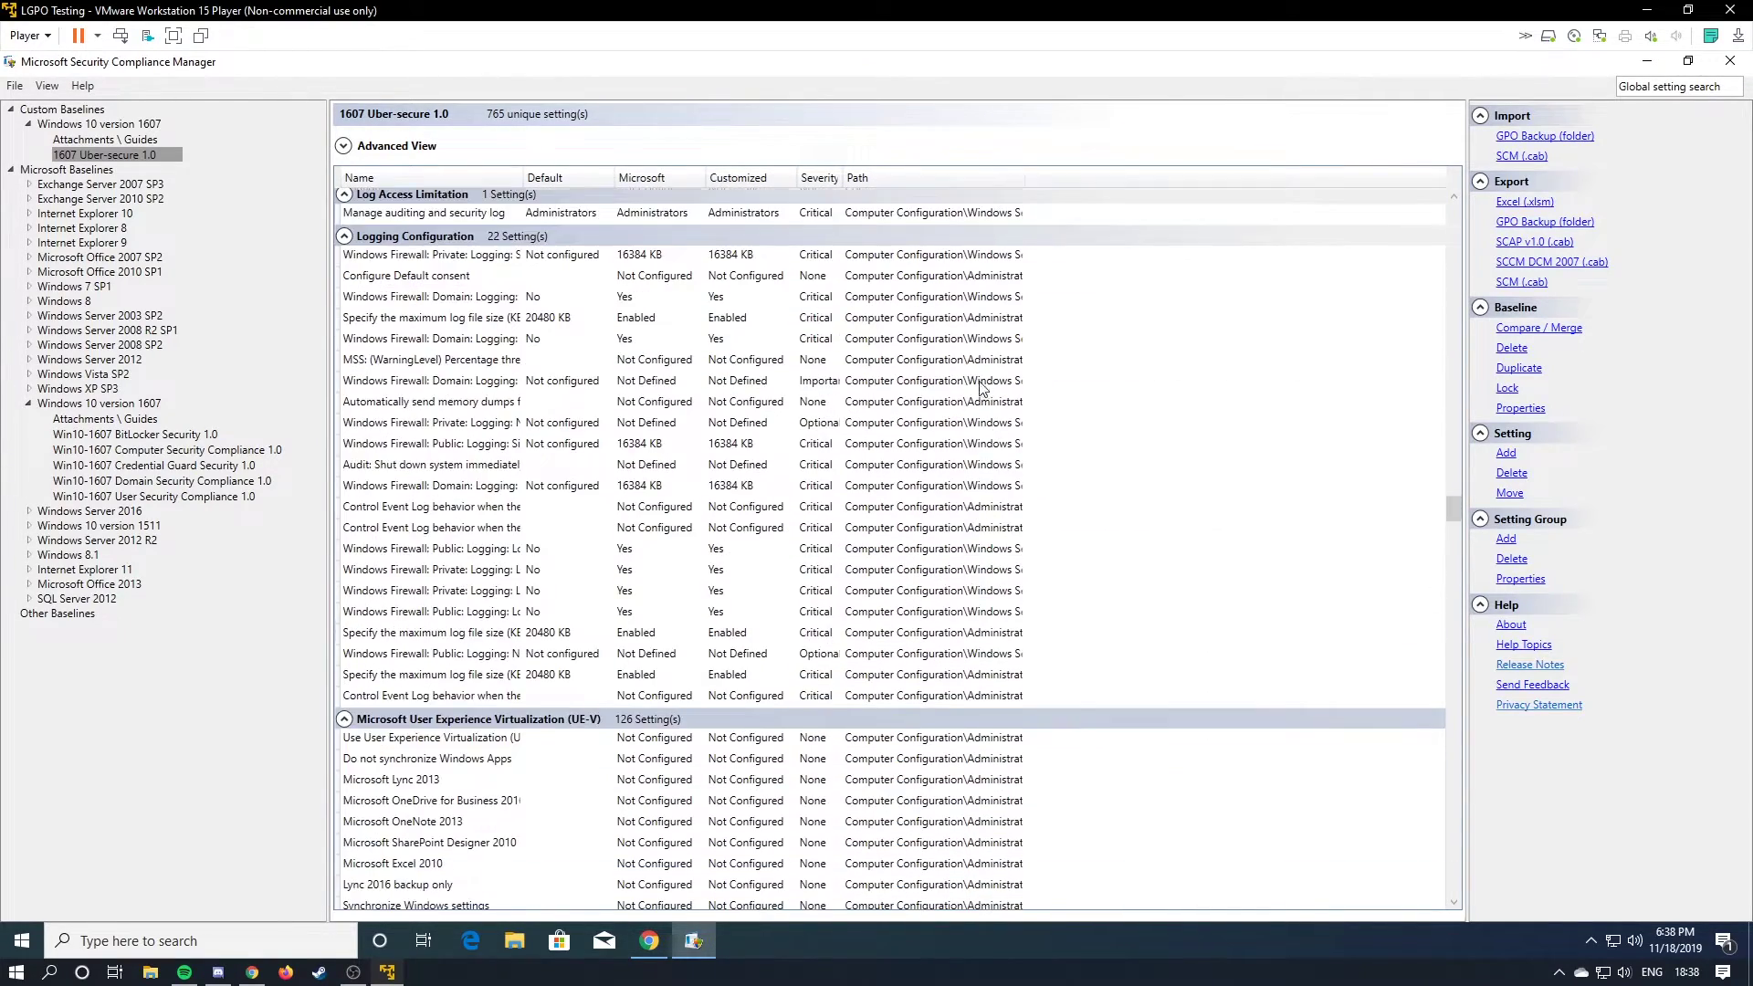
pyautogui.scroll(-15, 982, 388)
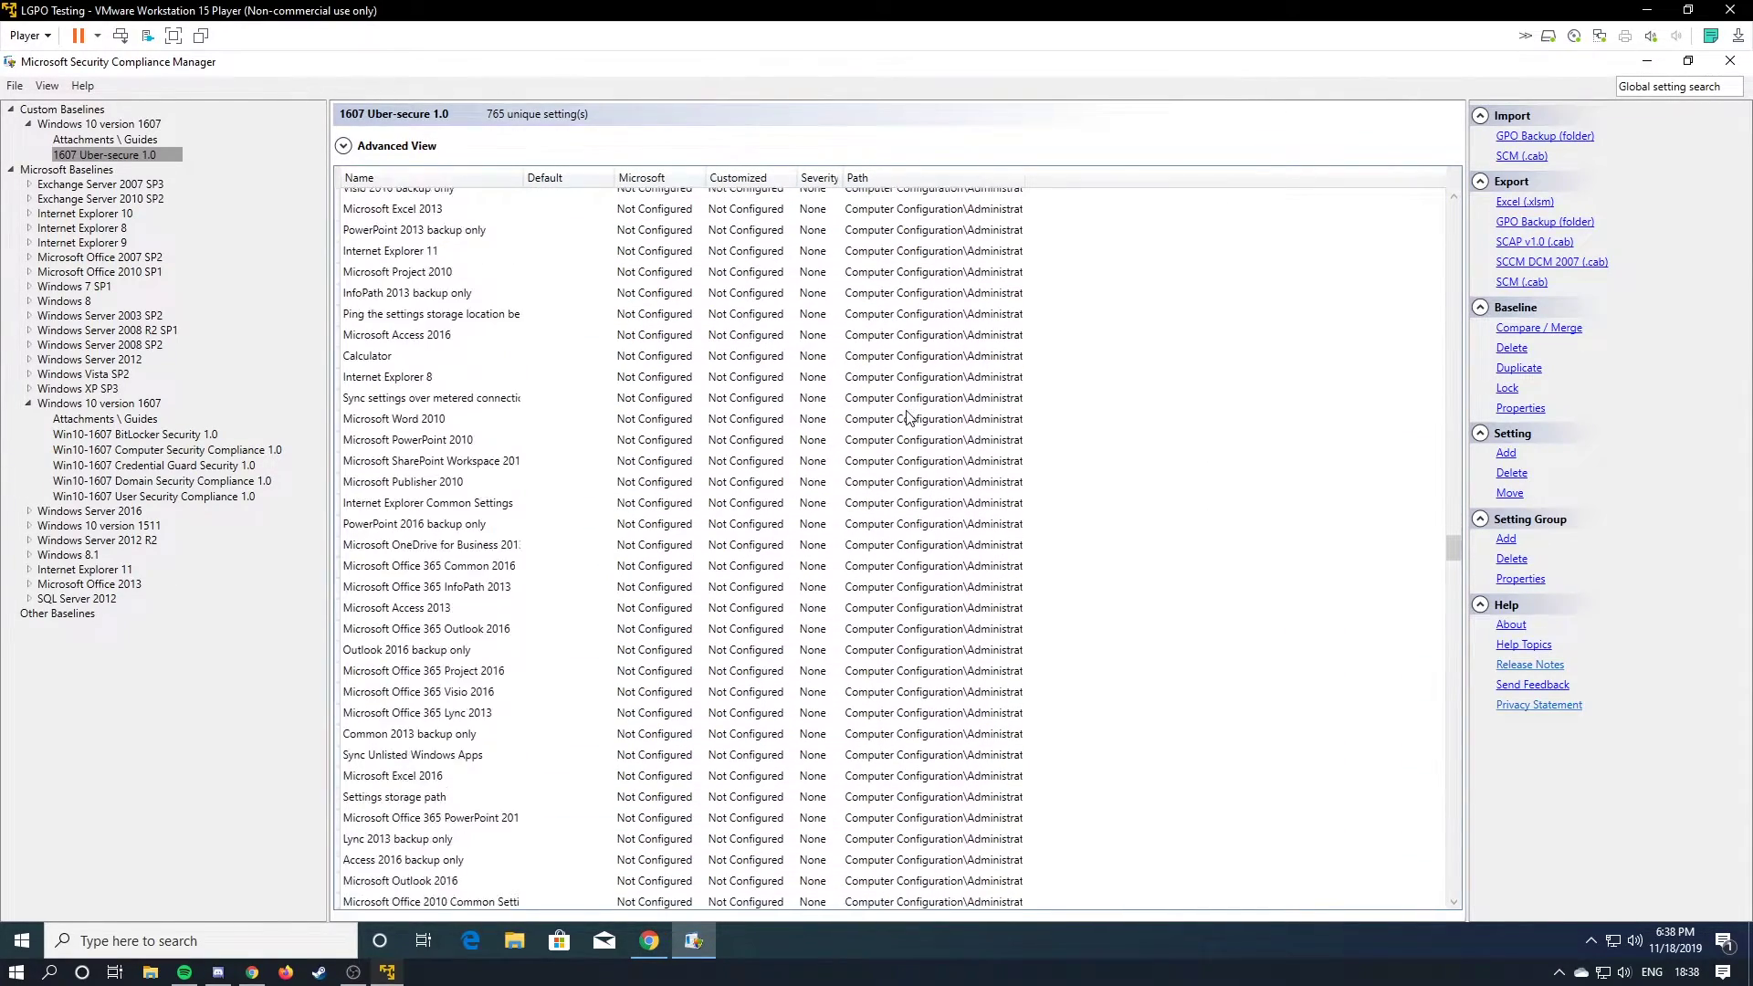
pyautogui.scroll(-15, 958, 484)
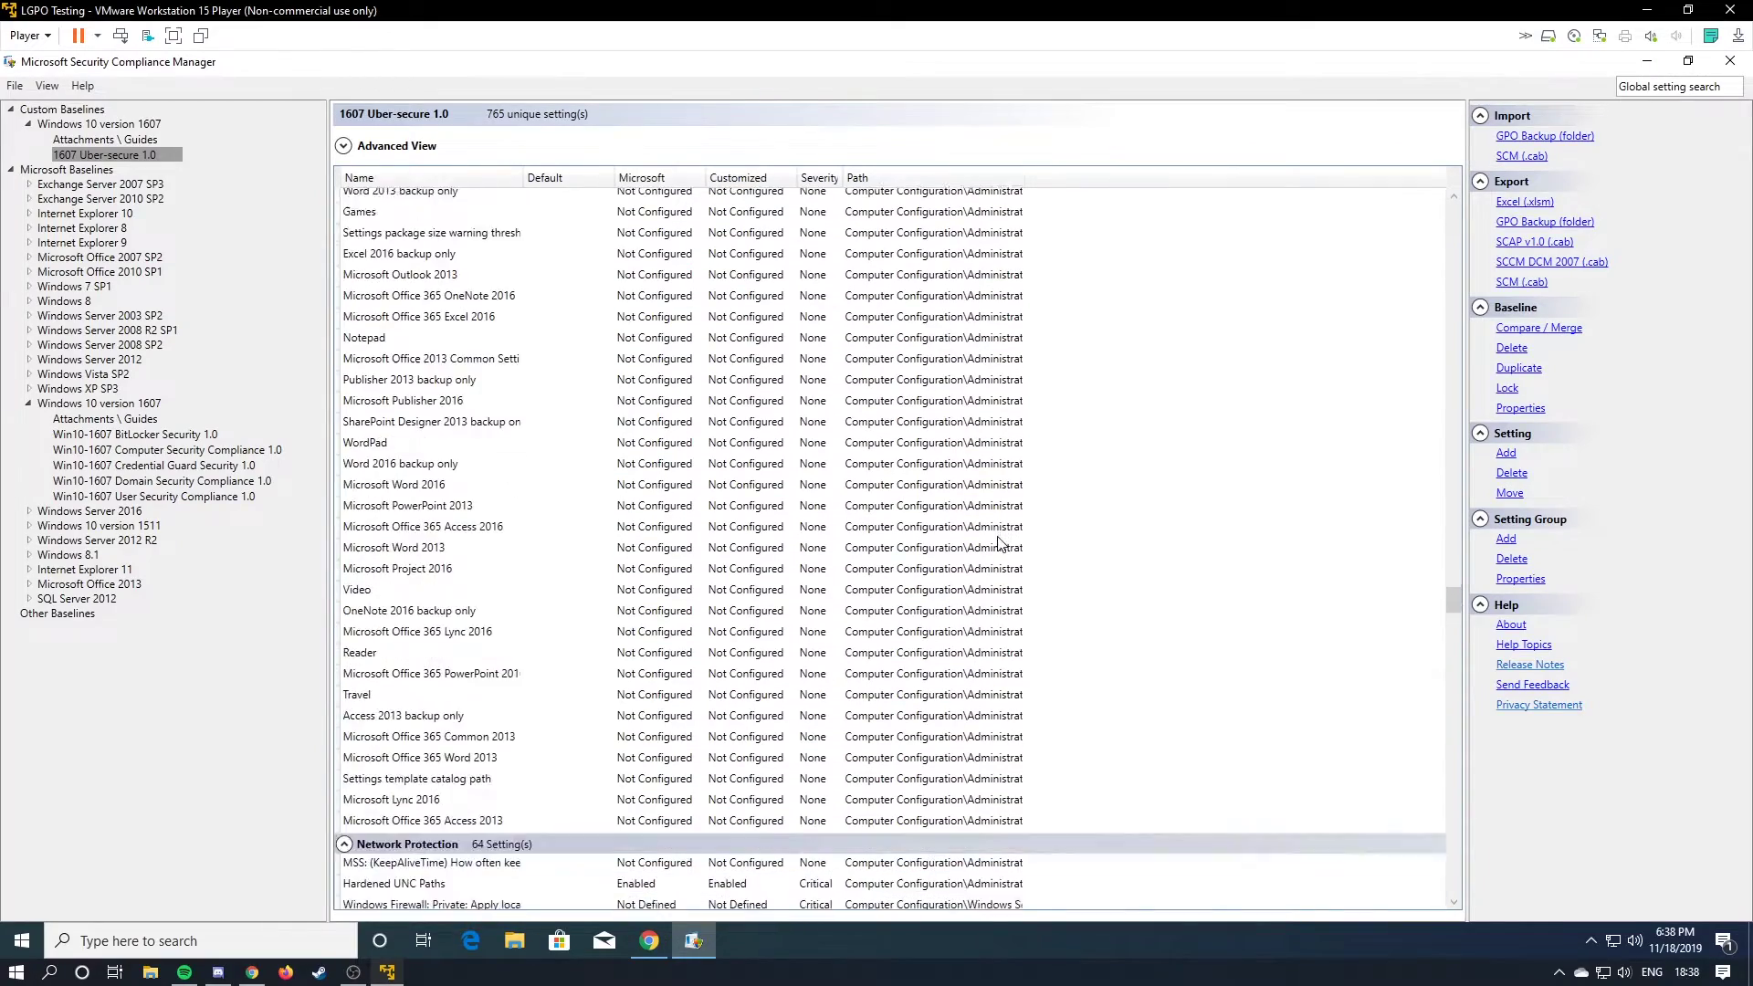
pyautogui.scroll(-5, 1000, 543)
pyautogui.scroll(-4, 680, 582)
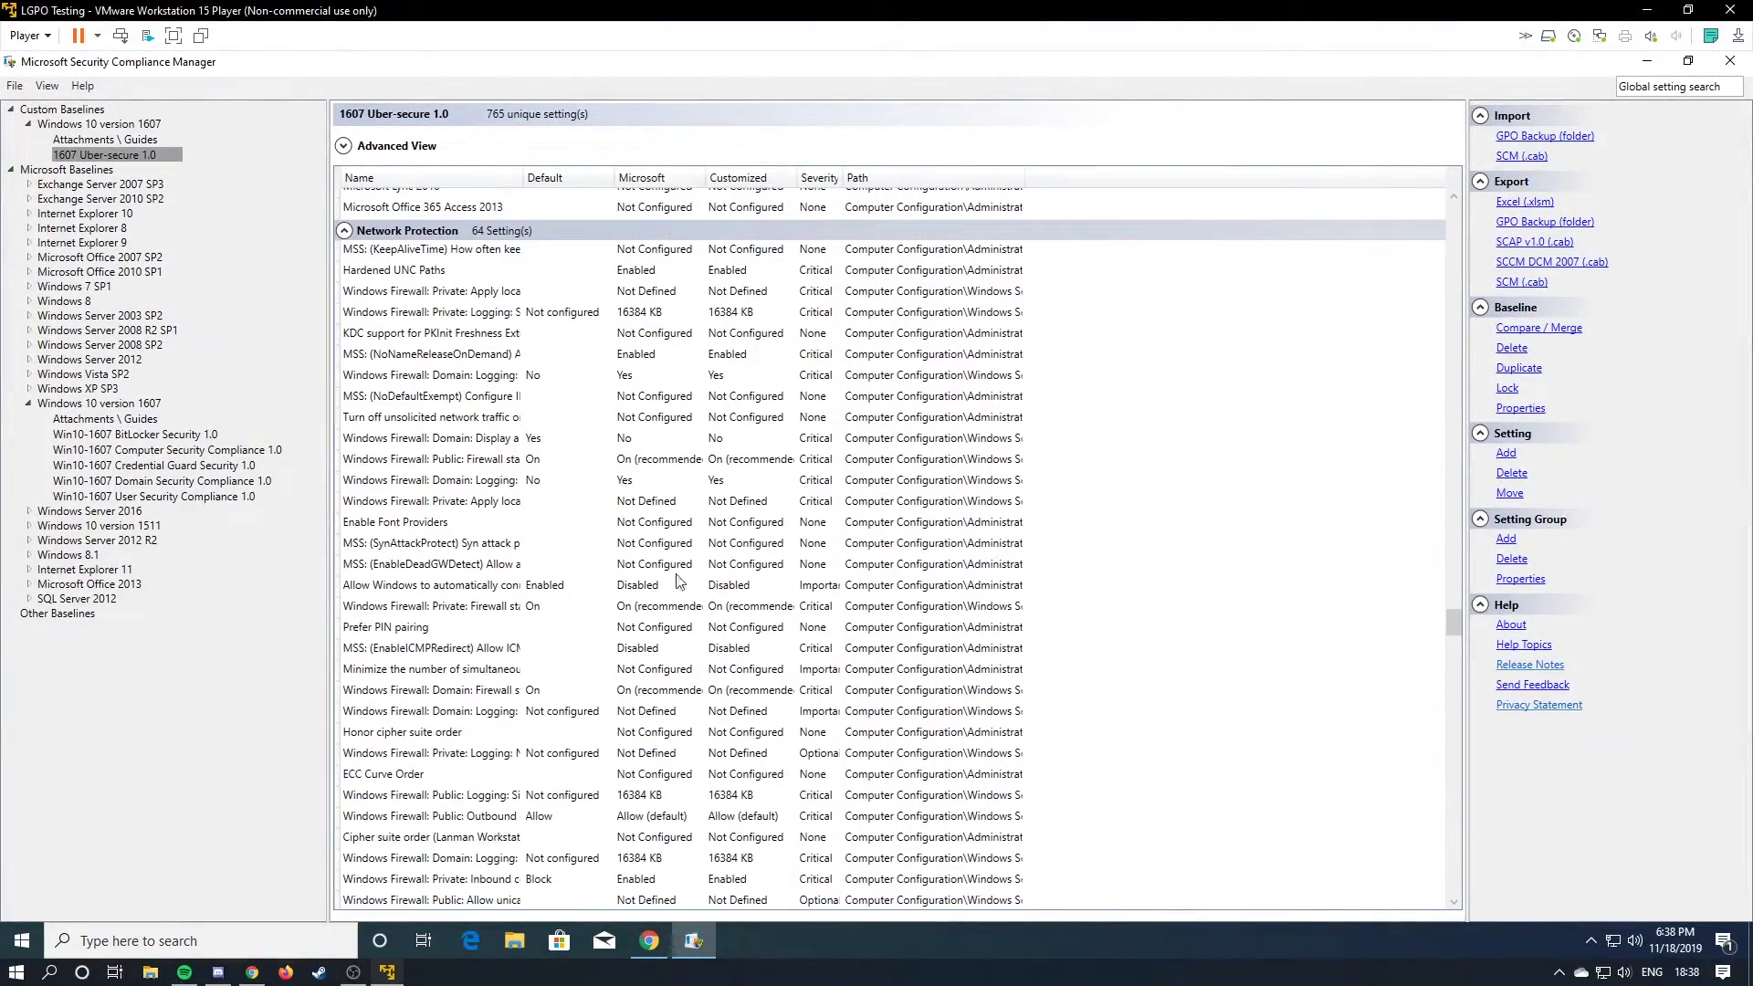
pyautogui.scroll(-8, 712, 721)
pyautogui.scroll(-8, 712, 716)
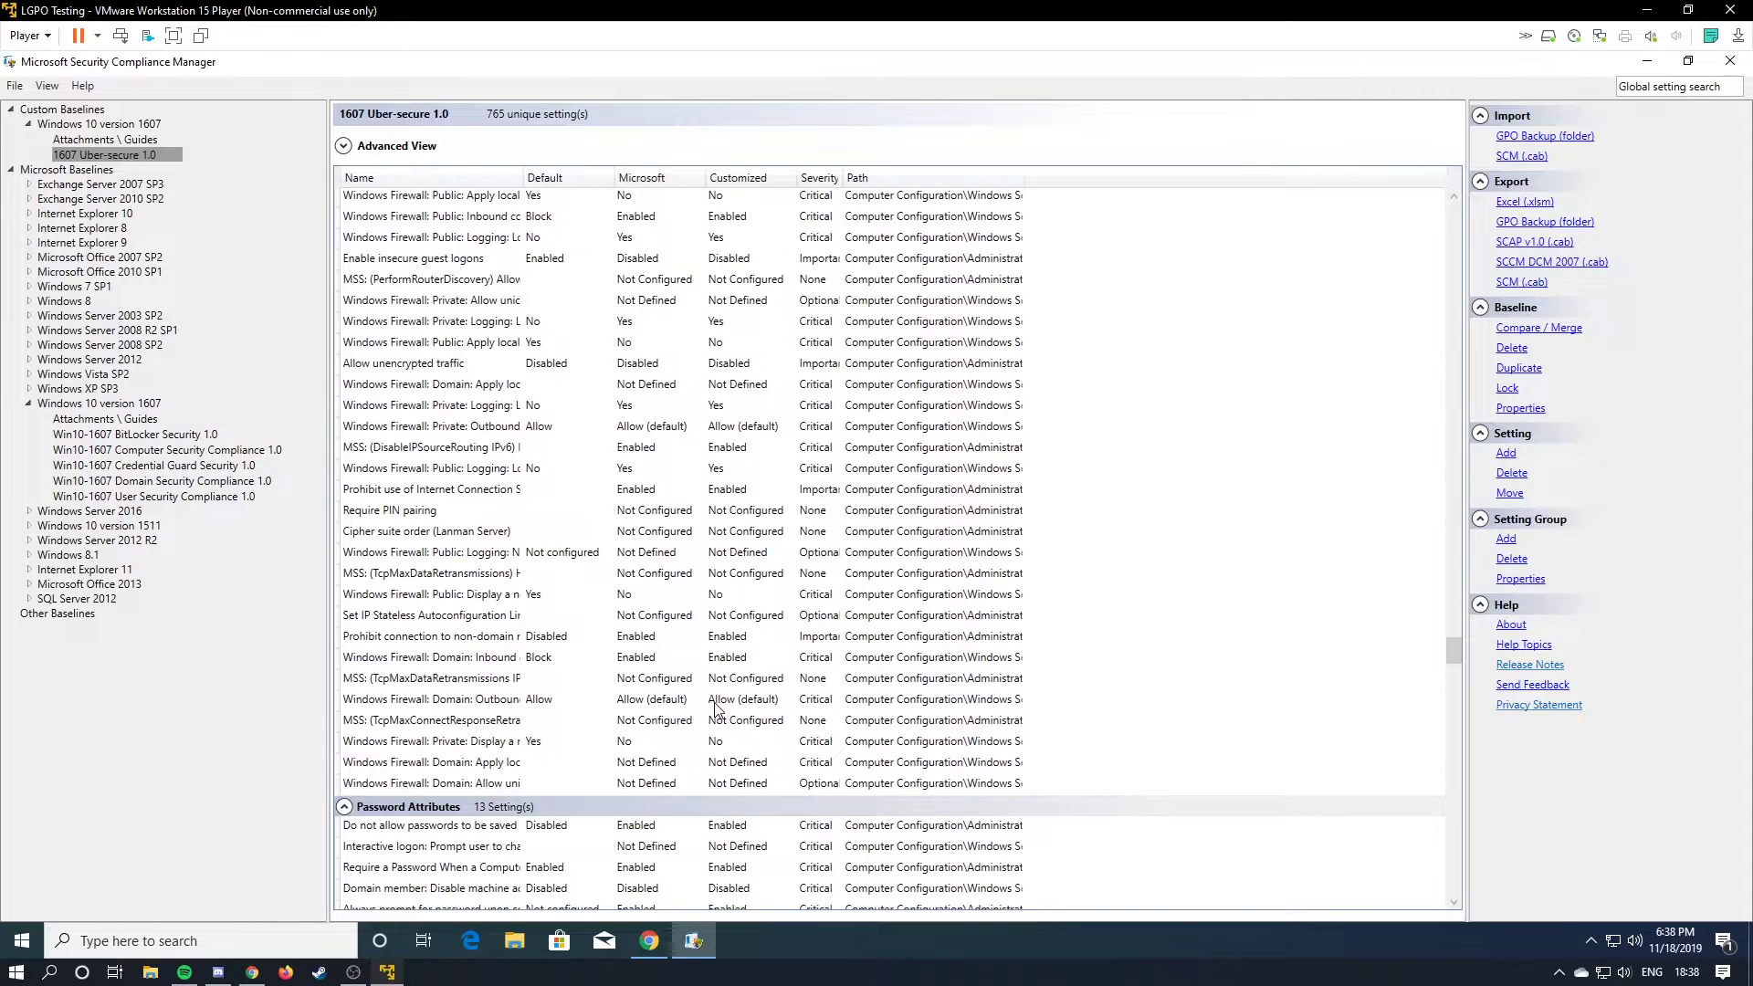
pyautogui.scroll(-1, 694, 411)
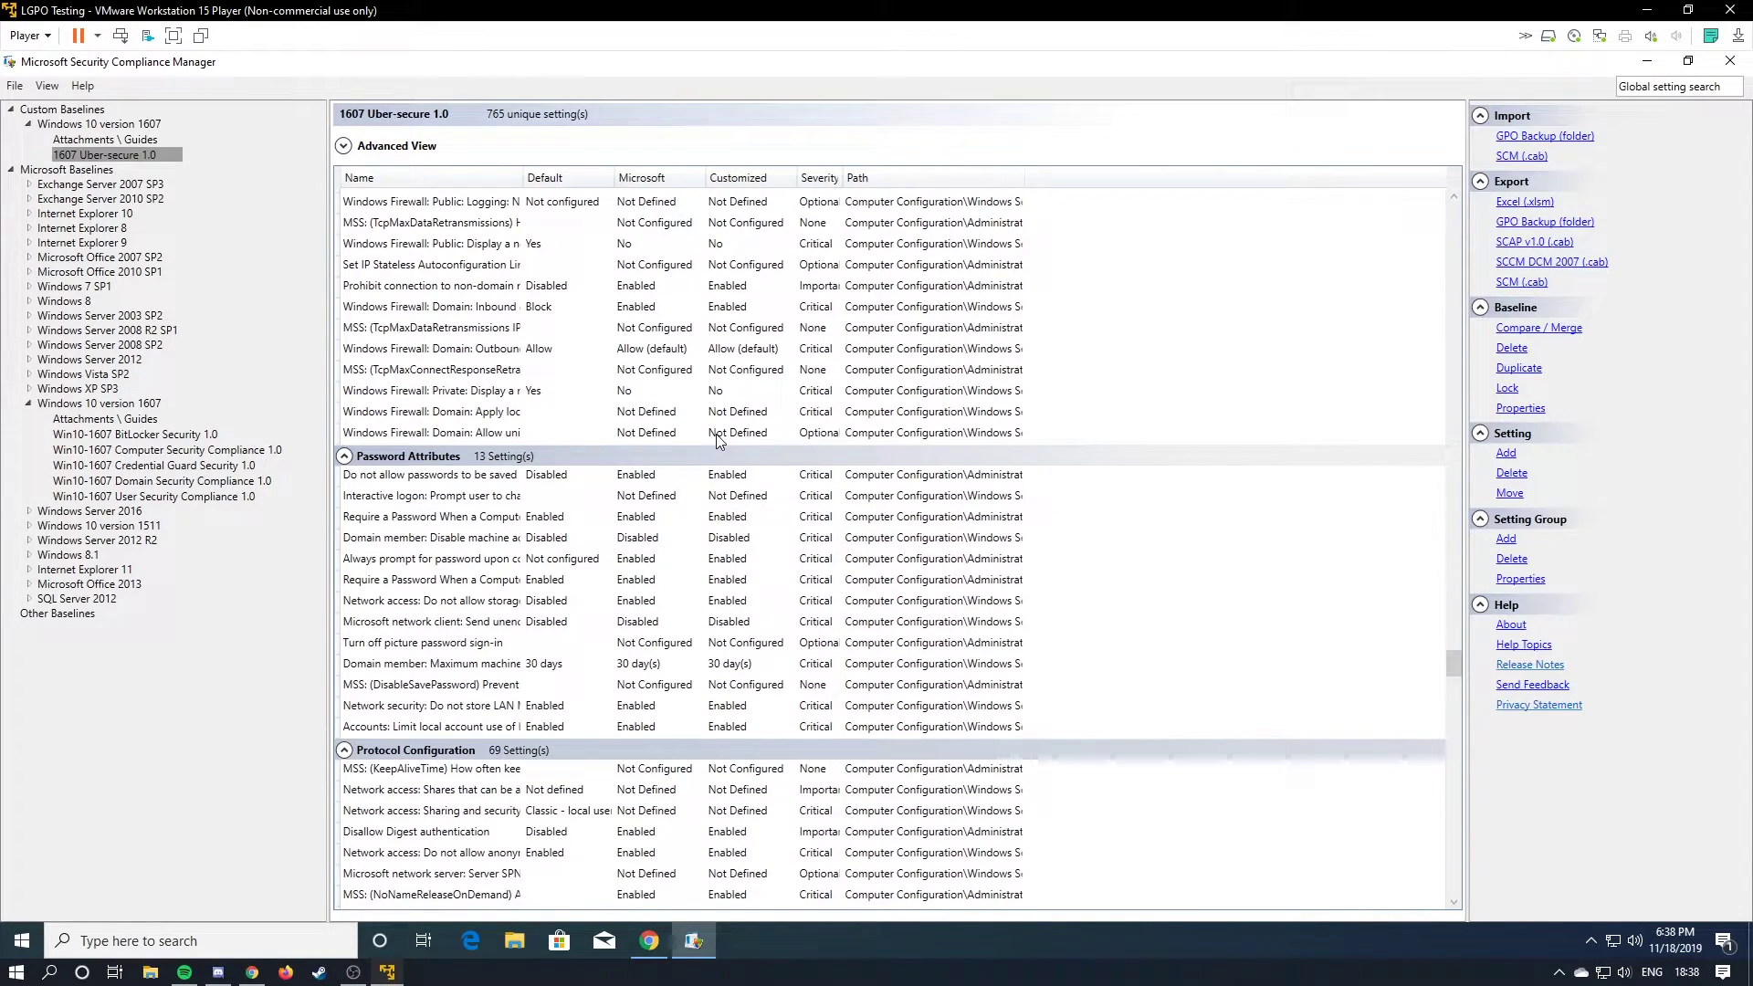
# Review the full description of the Do not allow passwords to be saved setting.
pyautogui.click(511, 476)
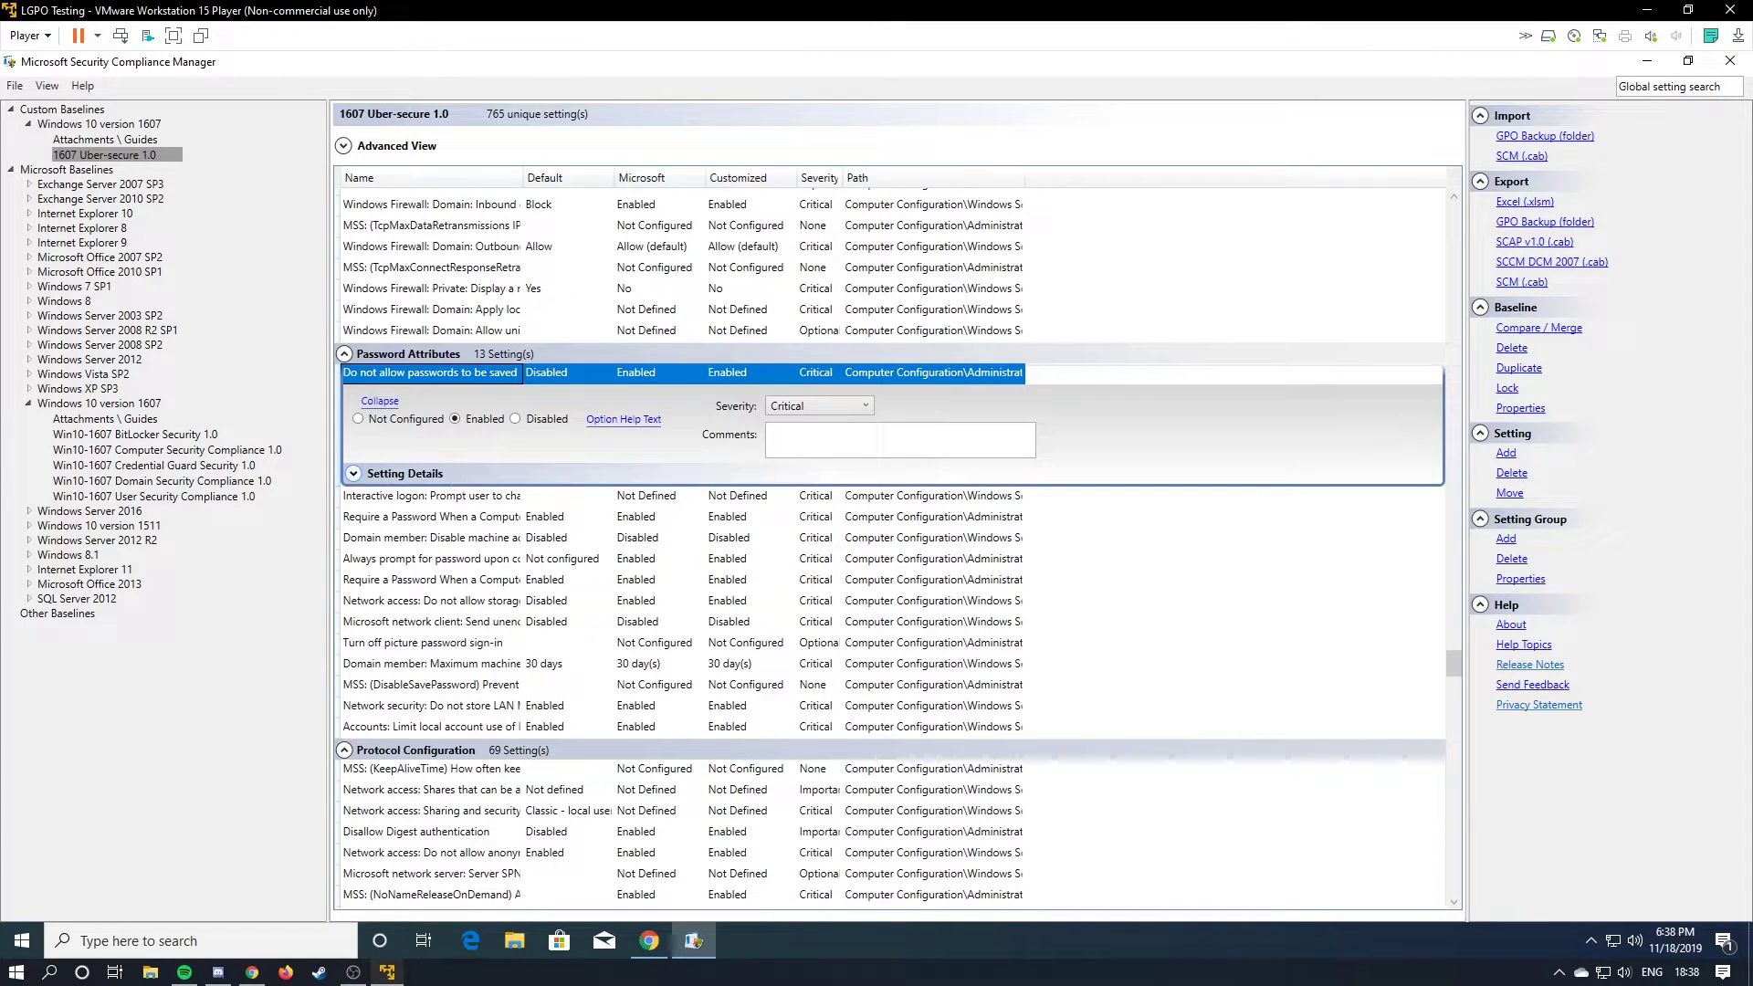
pyautogui.click(354, 475)
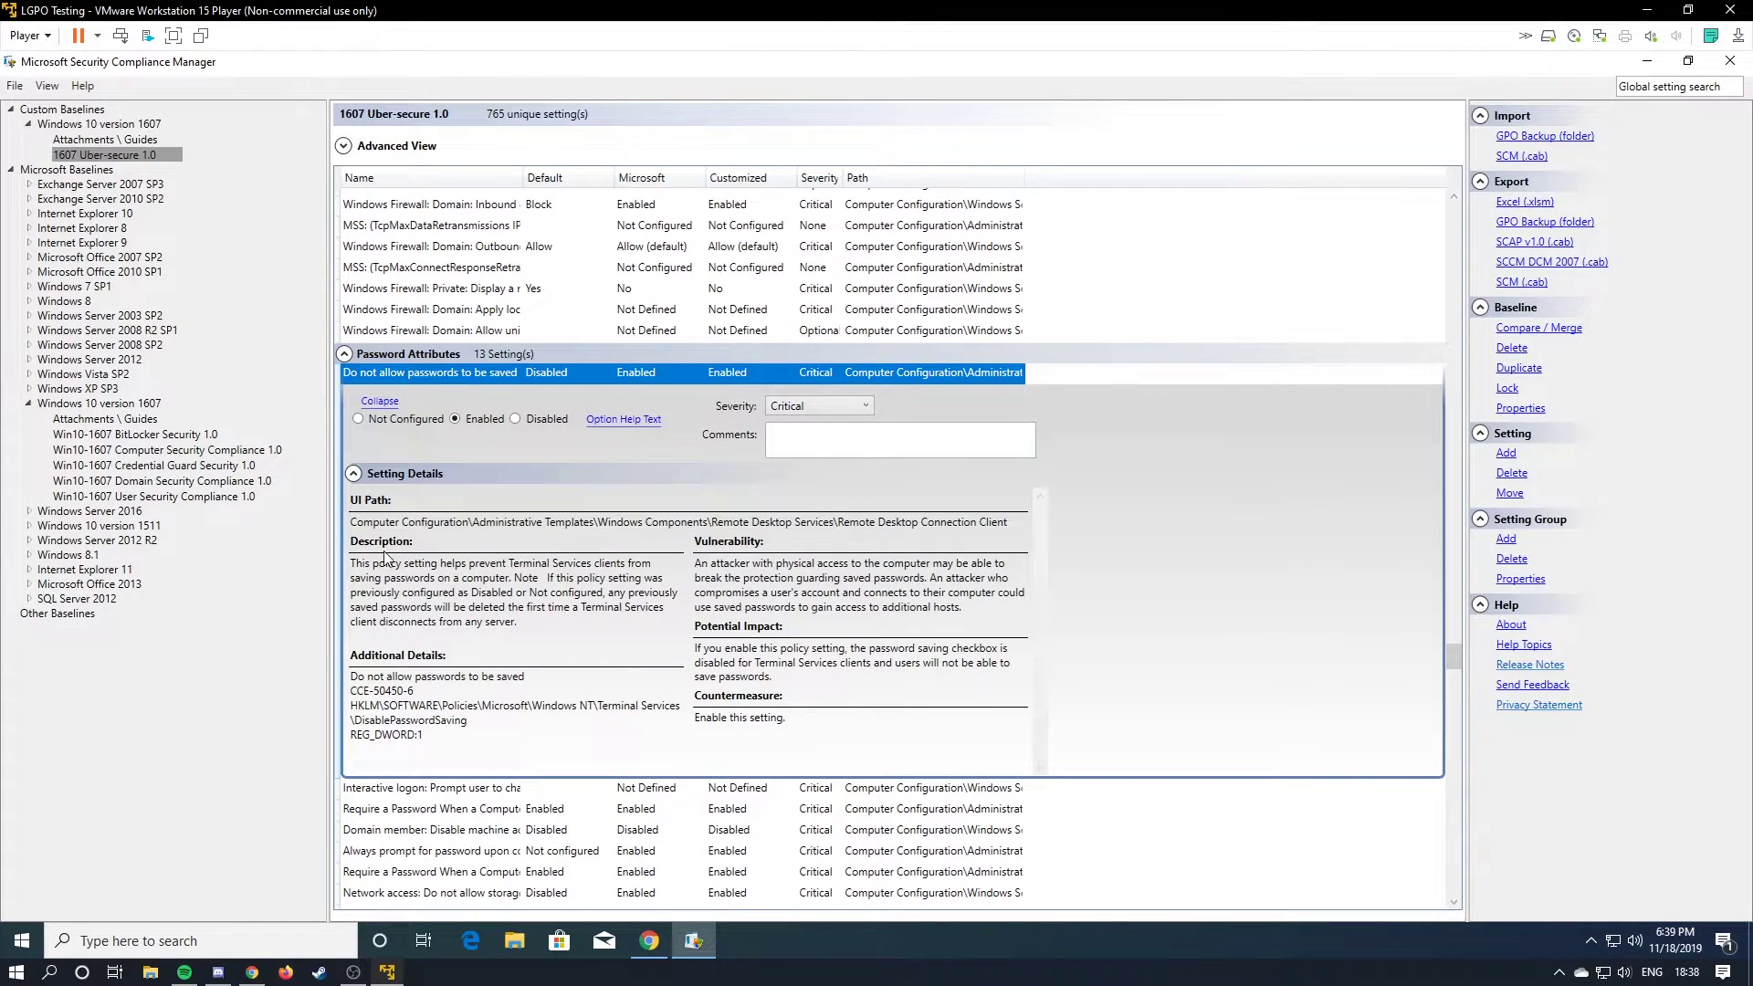
pyautogui.moveTo(362, 564); pyautogui.dragTo(517, 621)
pyautogui.click(353, 473)
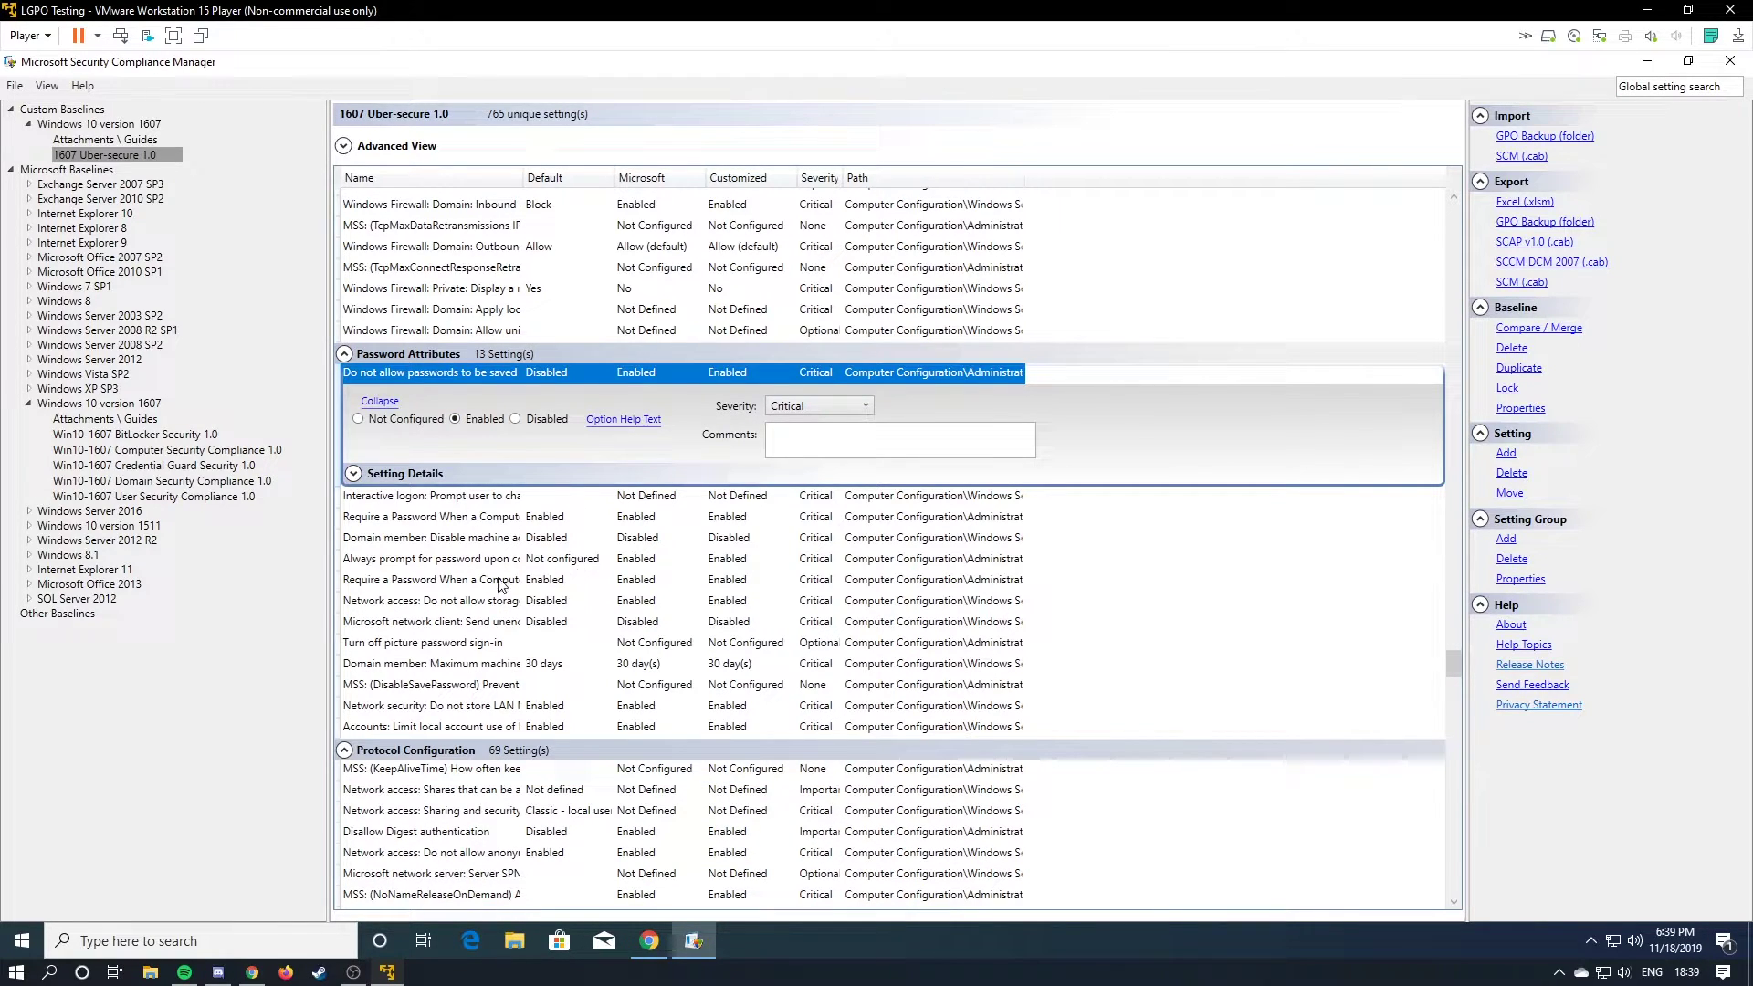
pyautogui.click(490, 559)
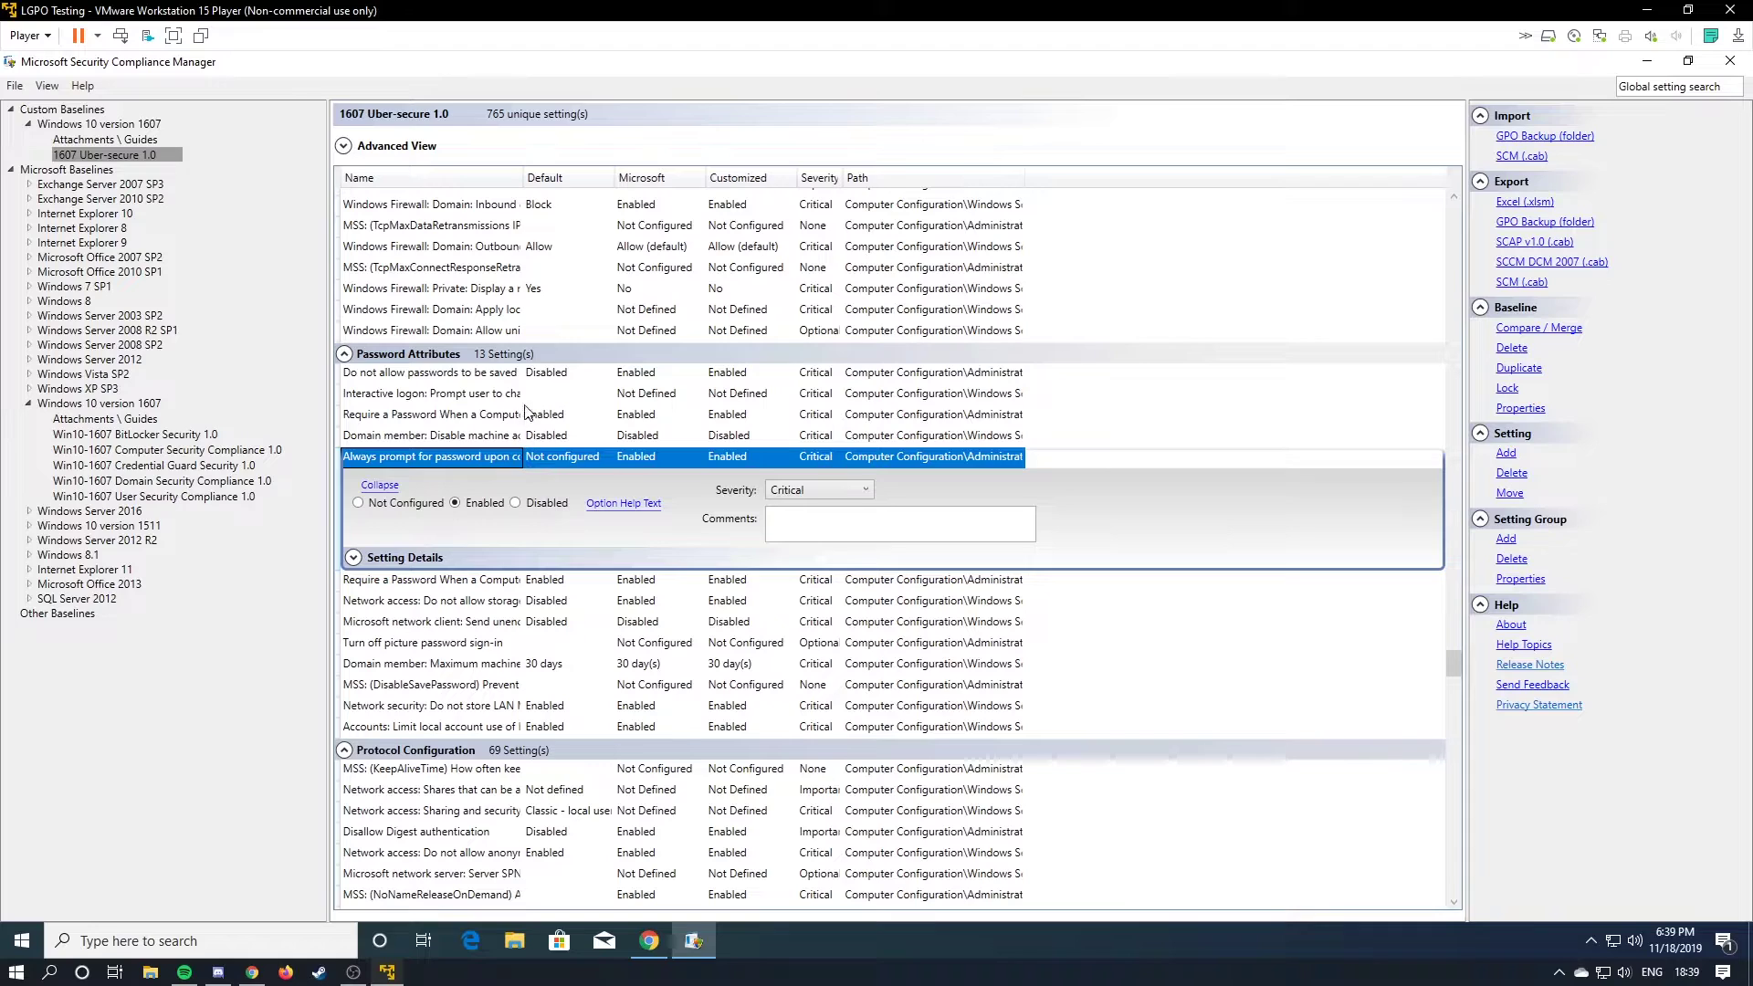
# Widen the Name column and scroll down through Remote Access, Session Configuration and System Defaults.
pyautogui.moveTo(523, 177); pyautogui.dragTo(616, 177)
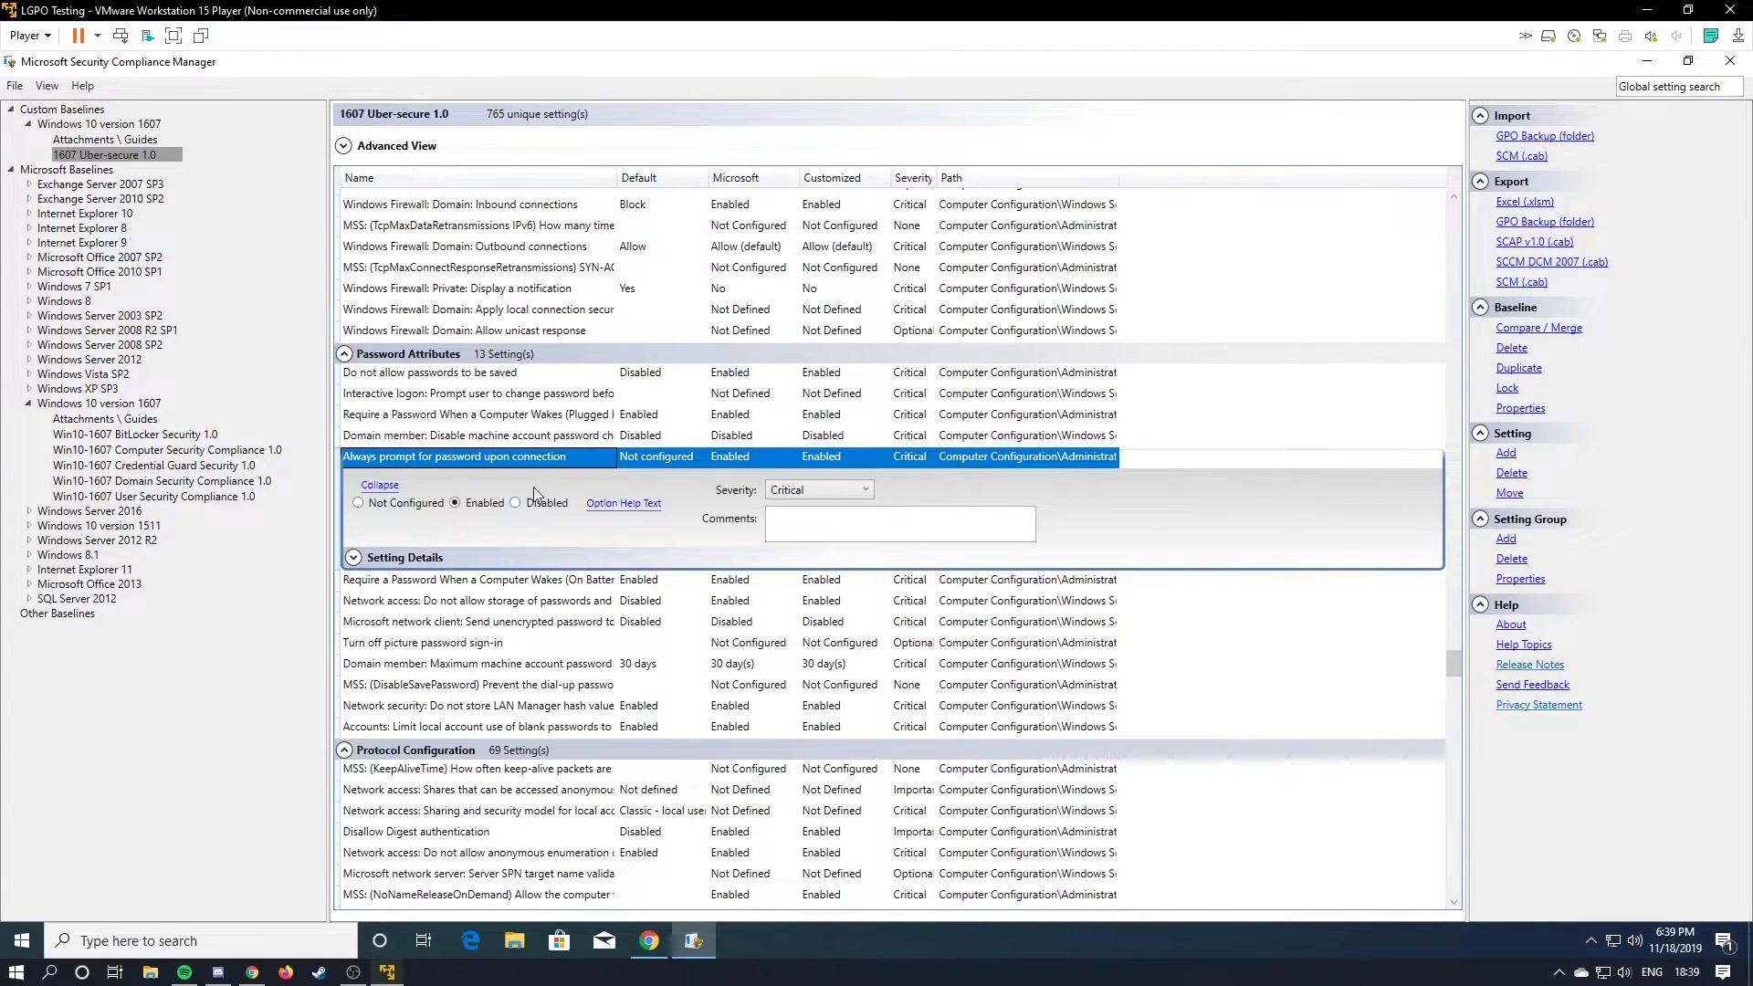
pyautogui.scroll(-4, 617, 582)
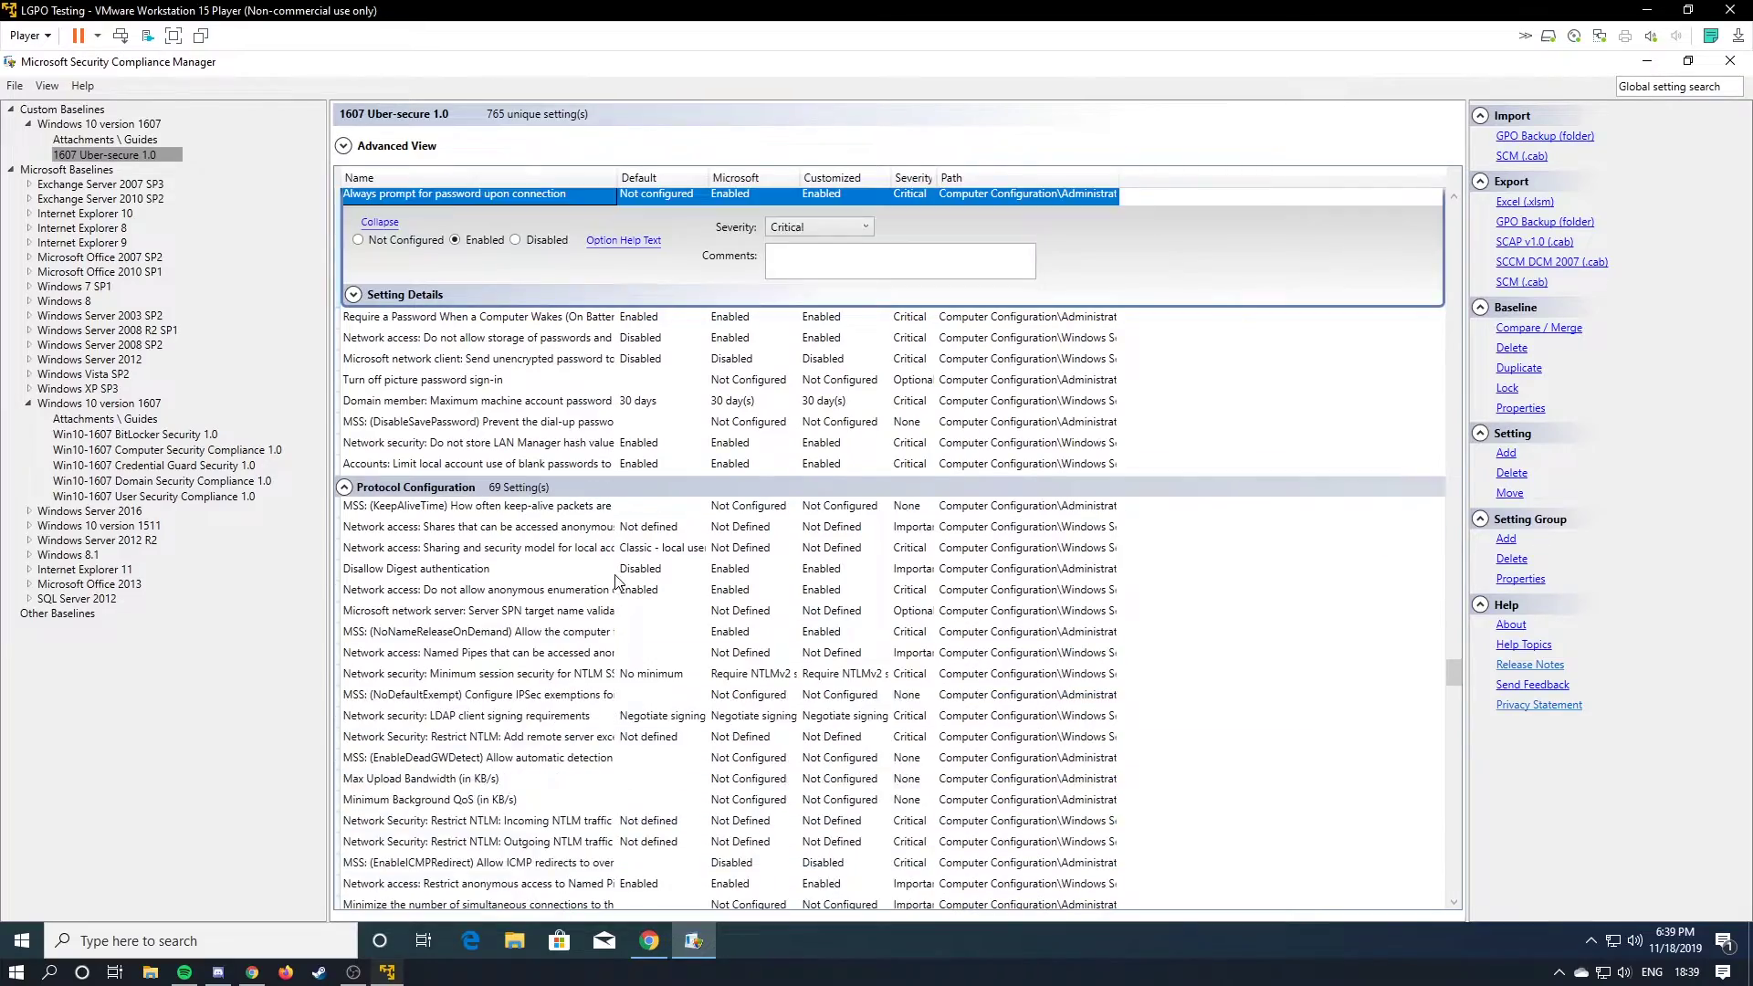
pyautogui.scroll(-7, 617, 582)
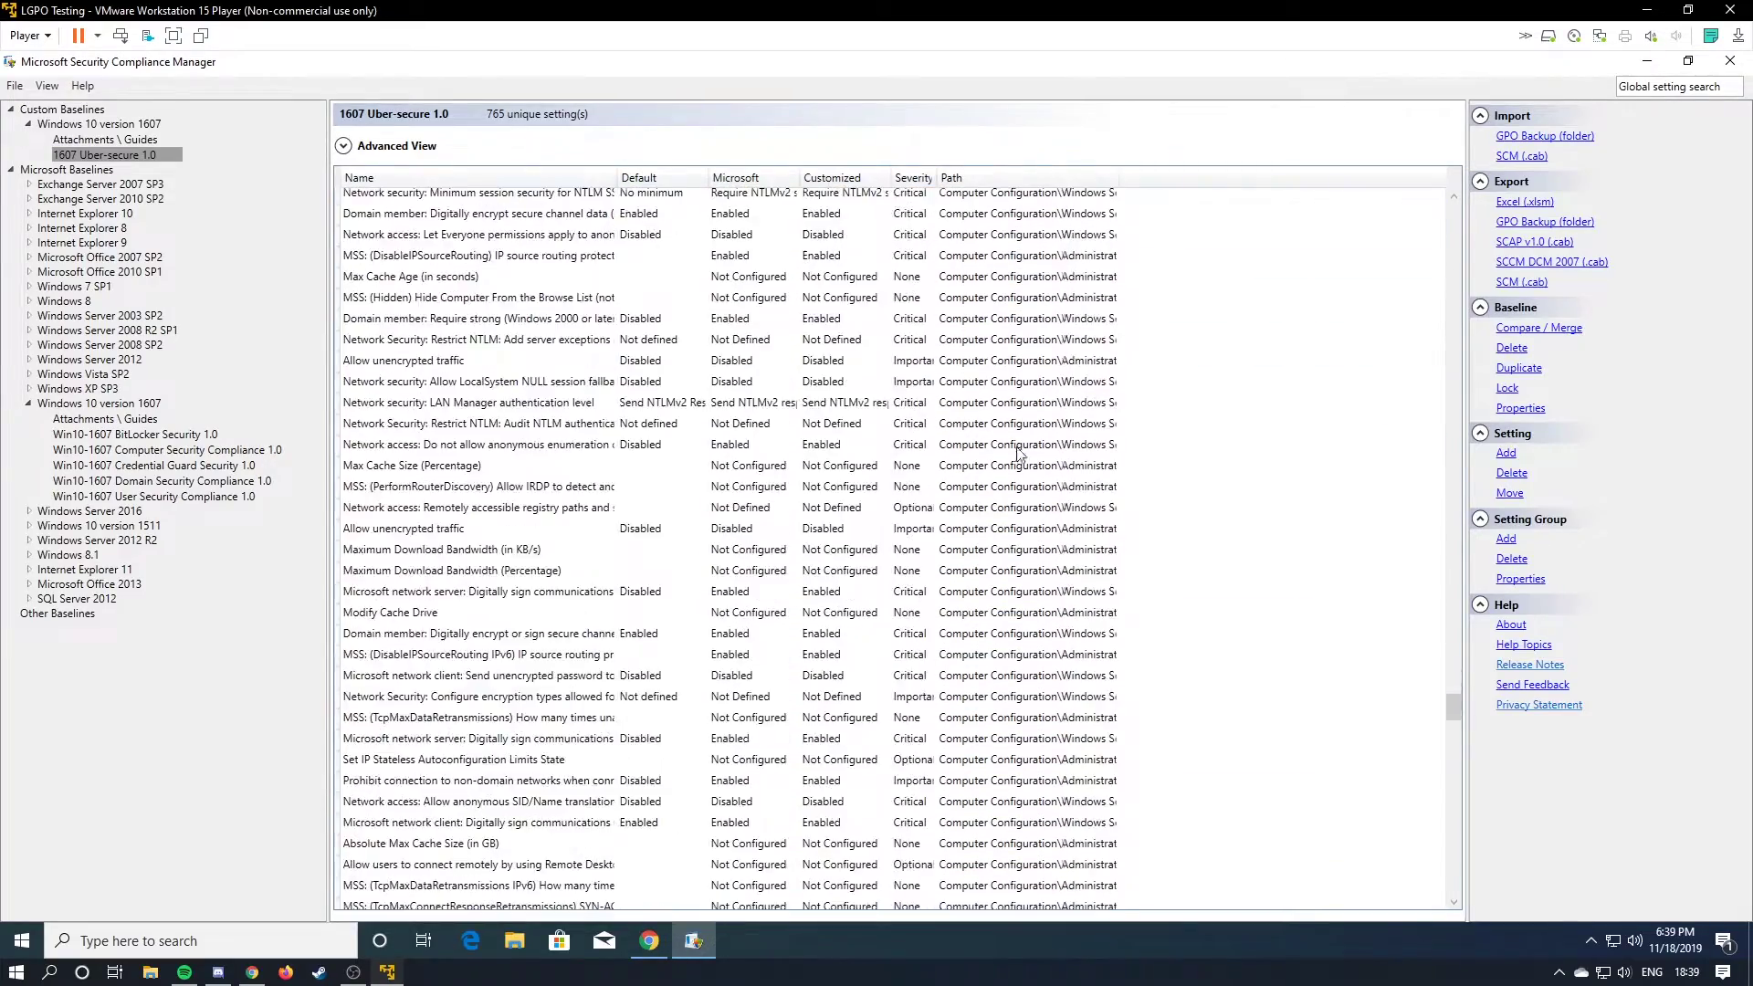
pyautogui.scroll(-10, 703, 611)
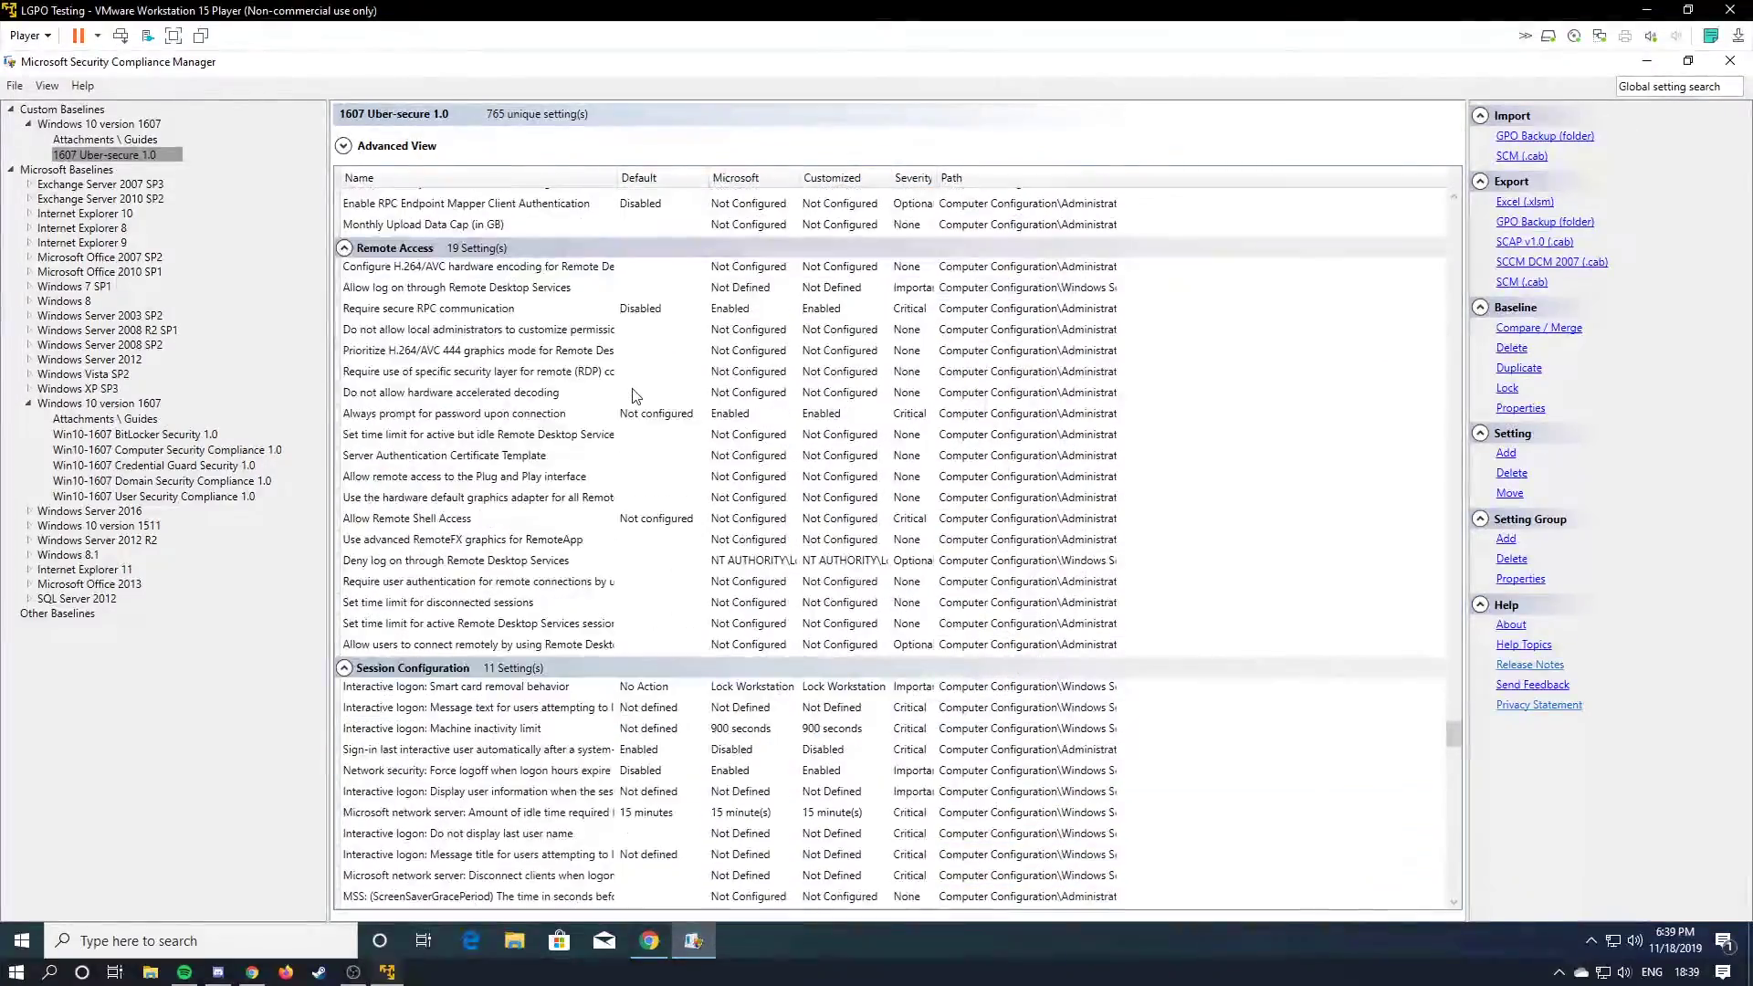
pyautogui.scroll(-10, 639, 406)
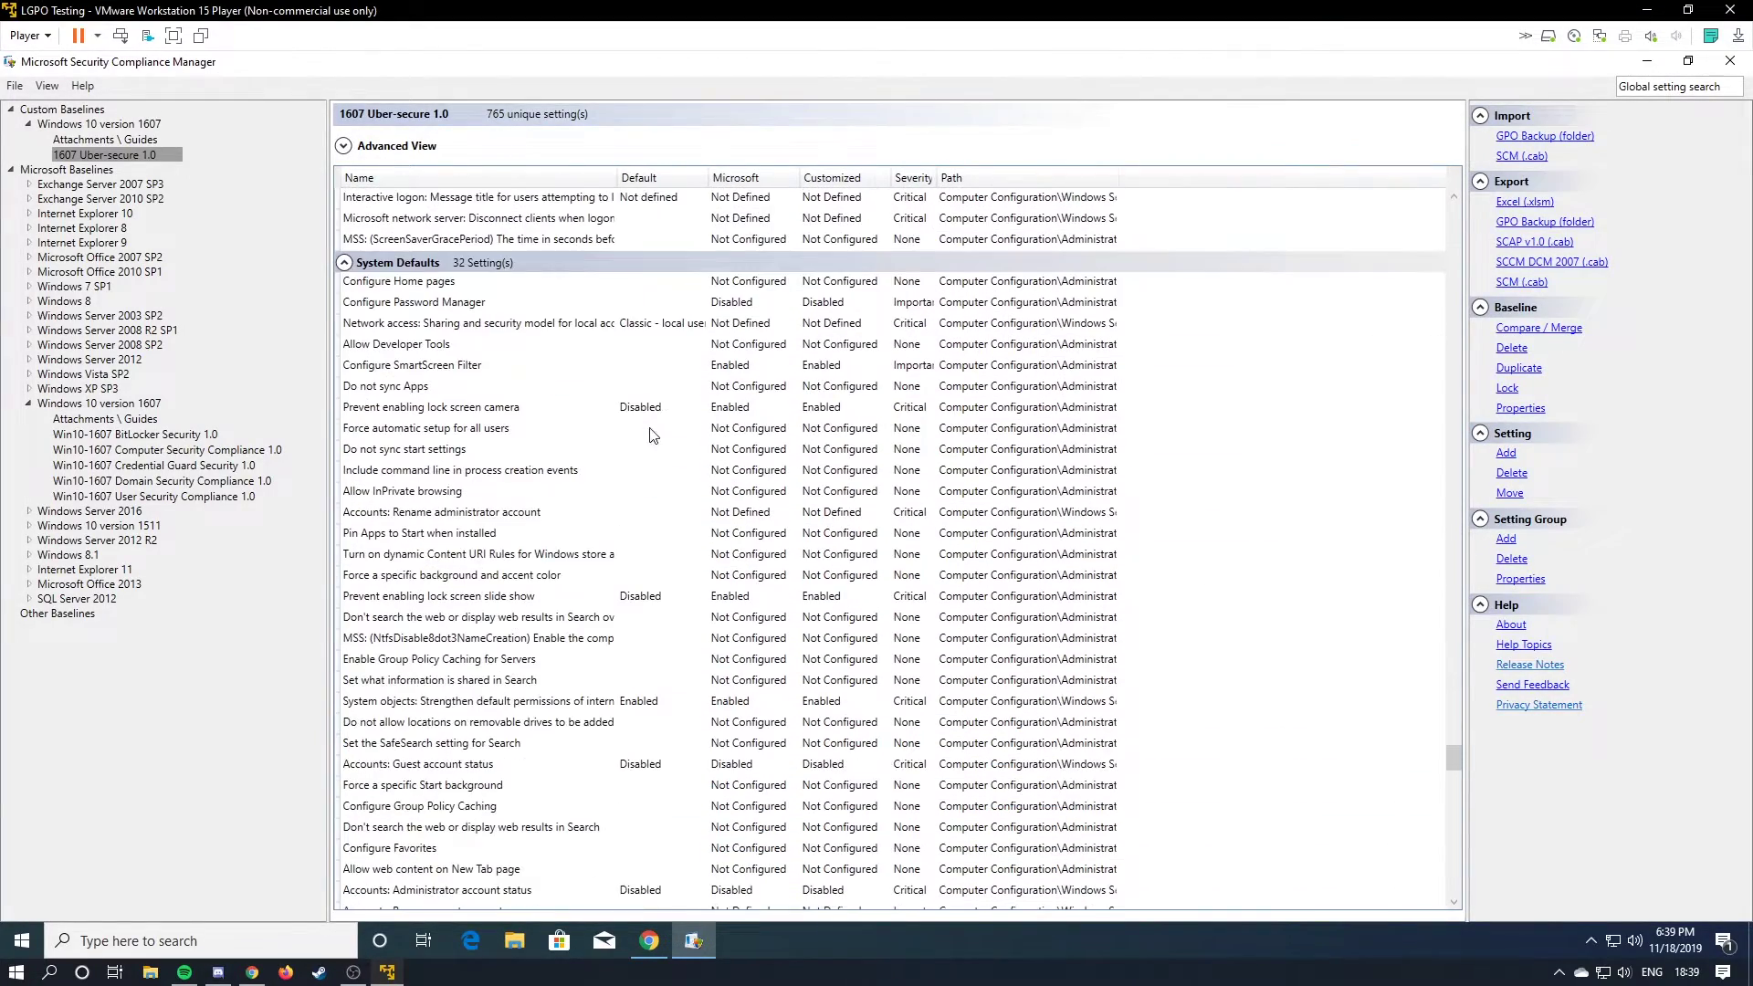
pyautogui.scroll(-10, 653, 435)
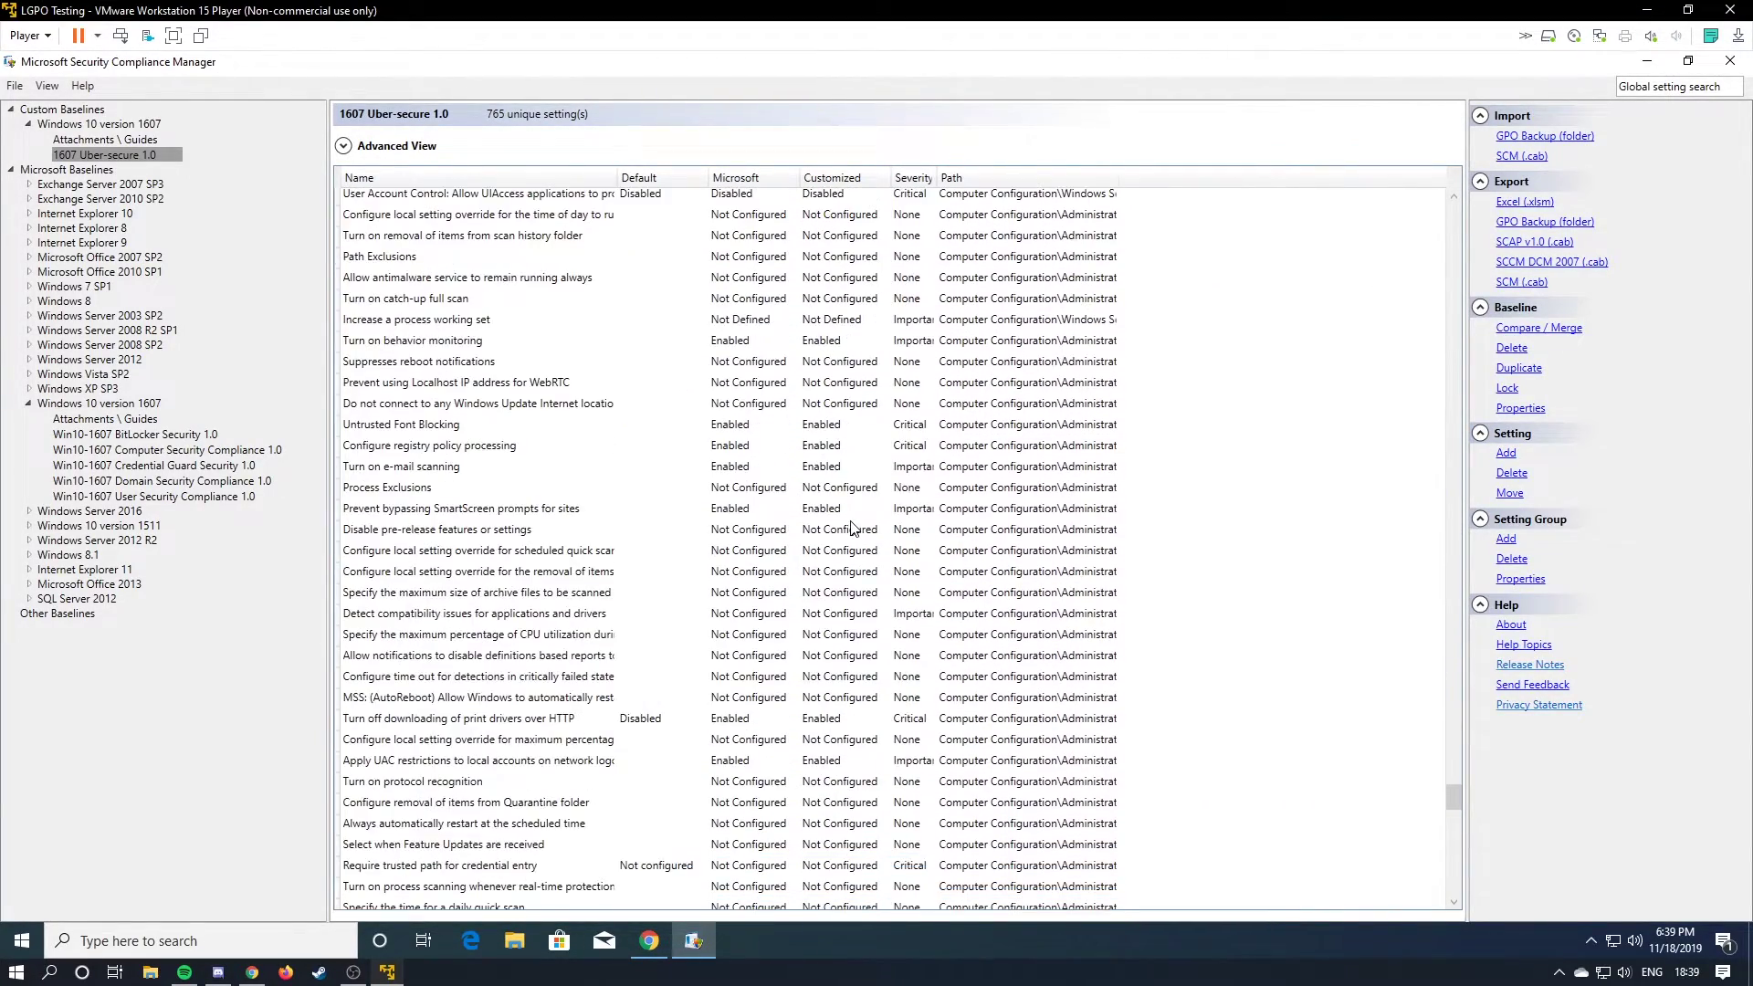
# Open Interactive logon: Do not require CTRL+ALT+DEL with its details and customized value choices.
pyautogui.scroll(-10, 849, 532)
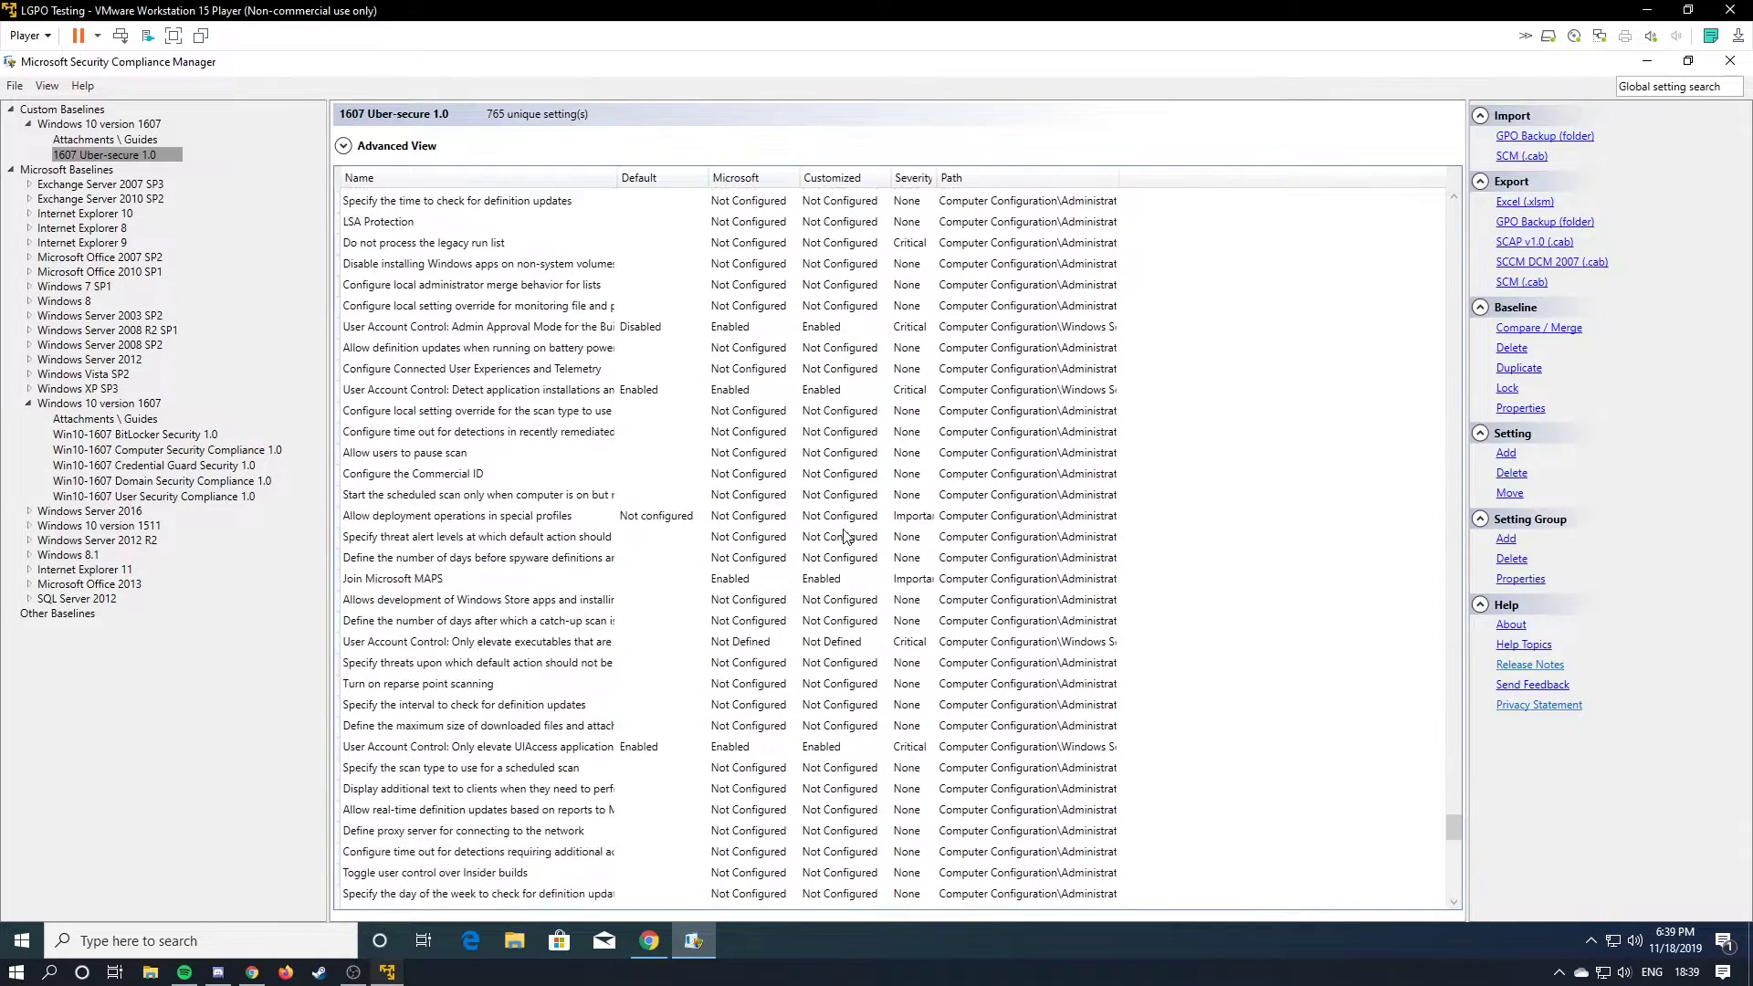
pyautogui.scroll(-7, 845, 536)
pyautogui.scroll(-3, 903, 511)
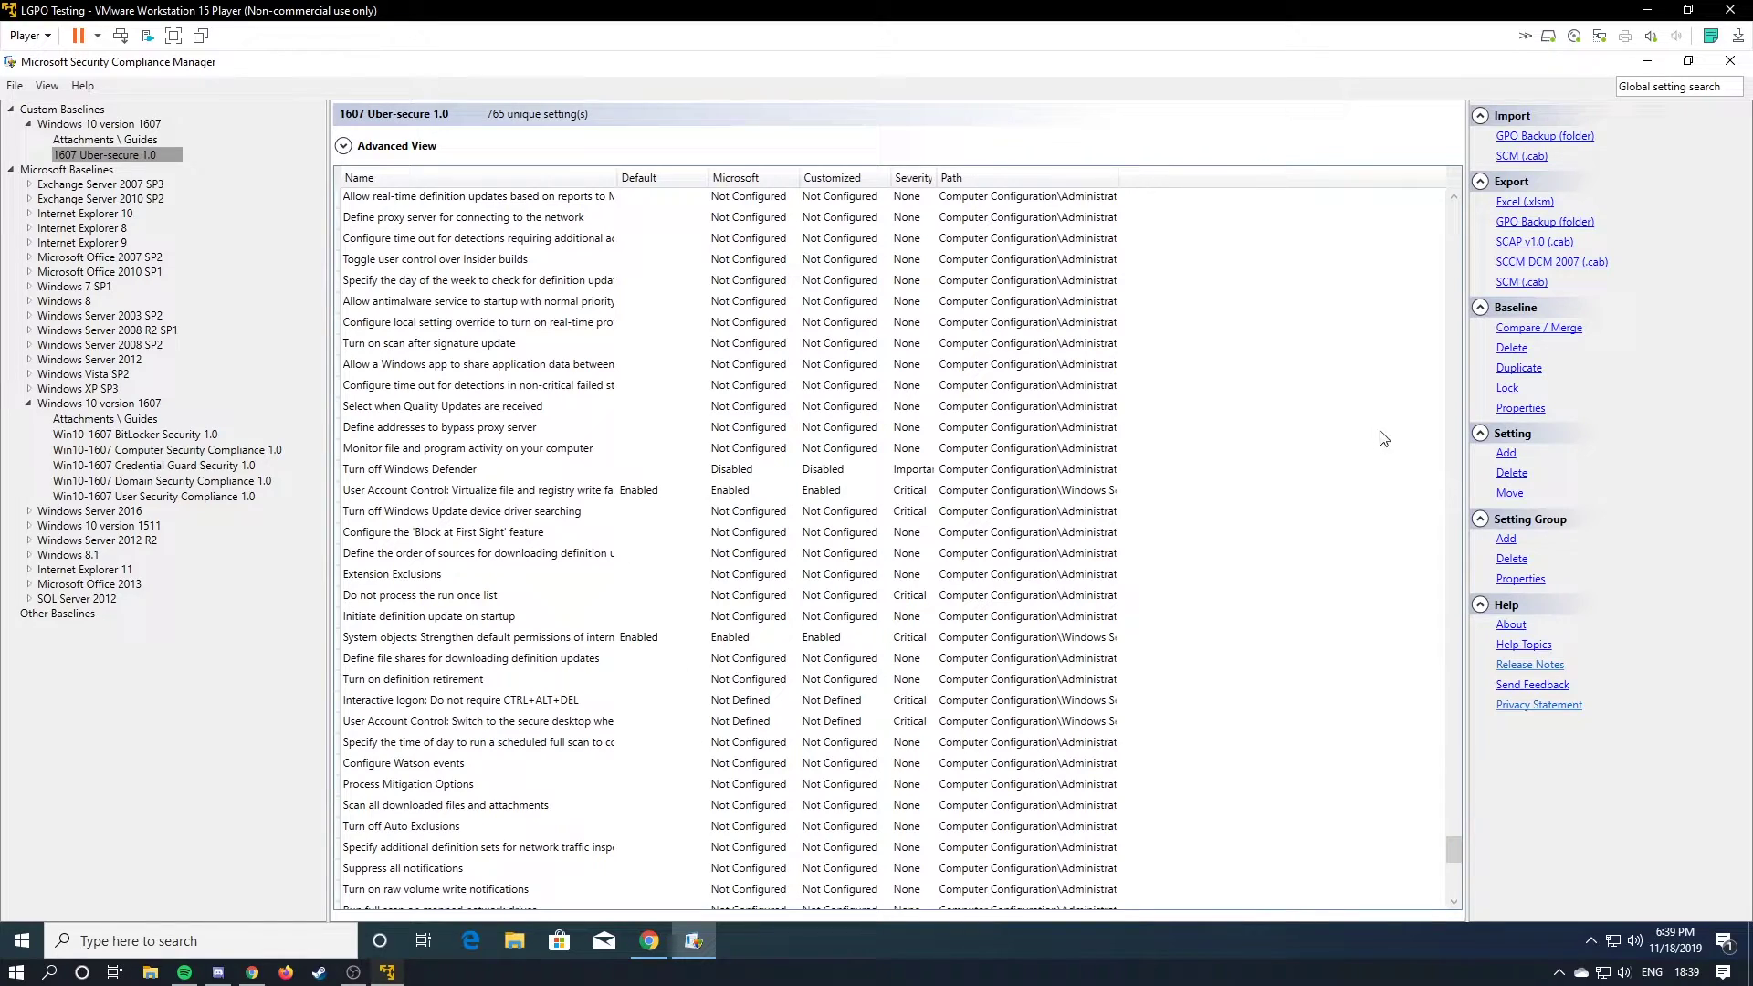
pyautogui.scroll(-1, 1005, 485)
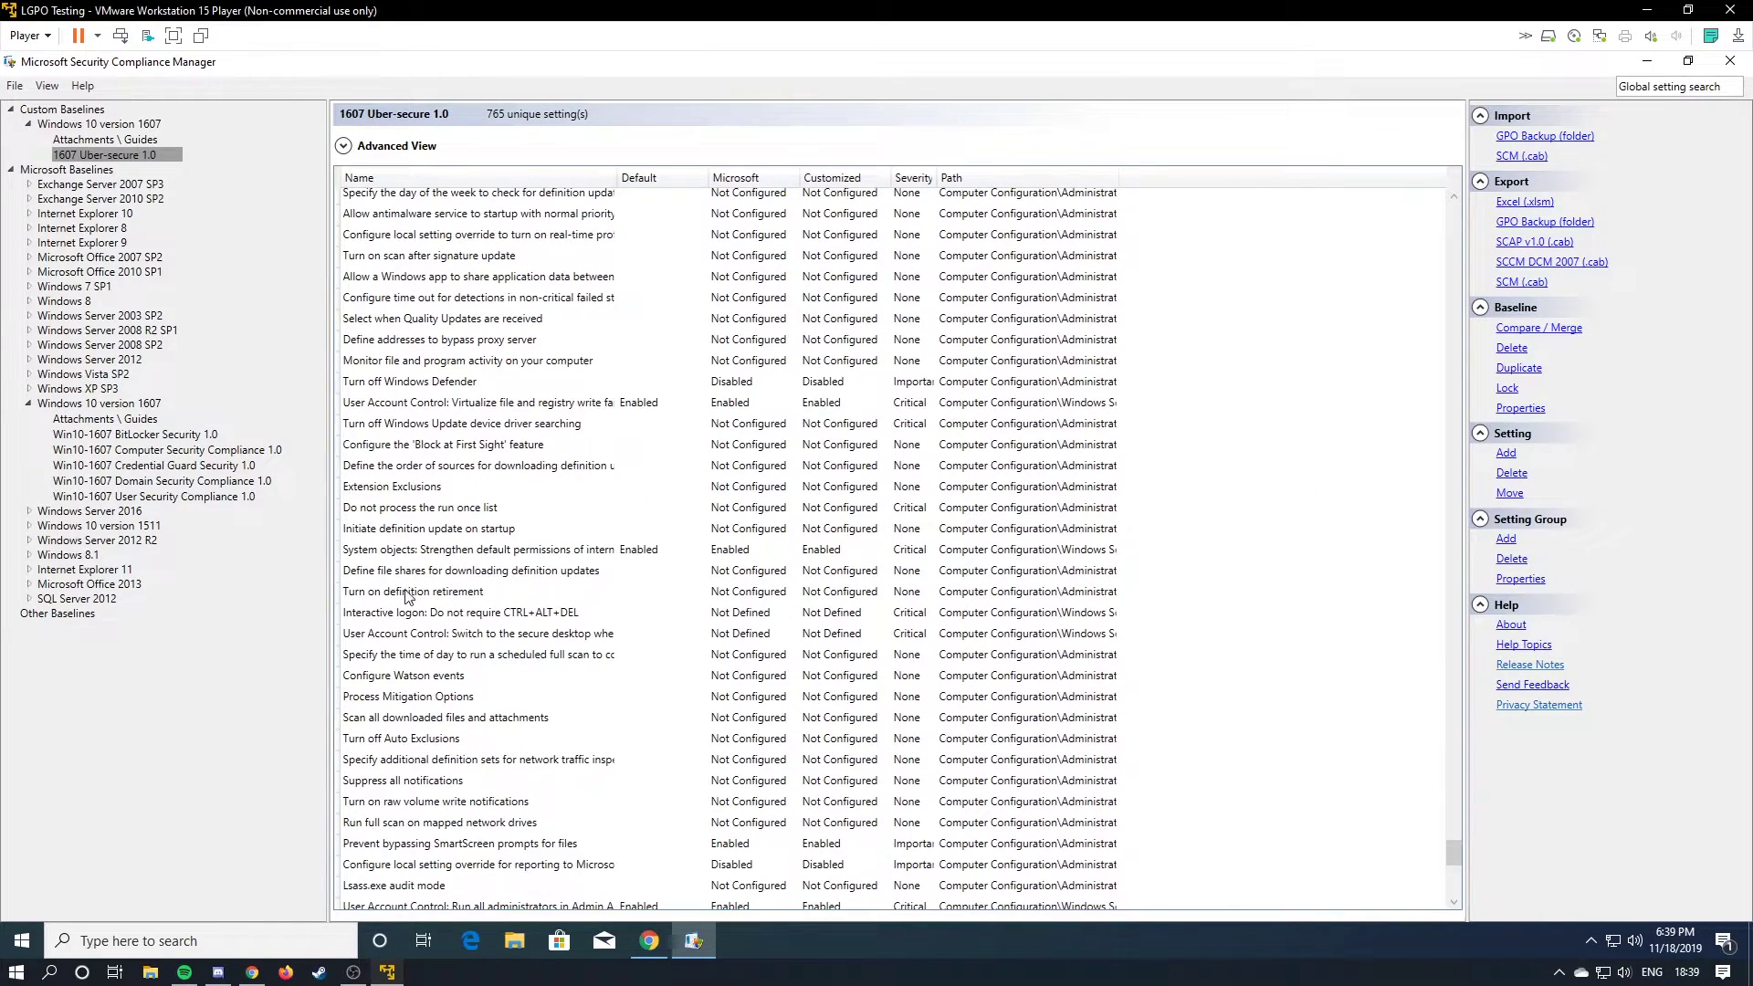
pyautogui.click(514, 612)
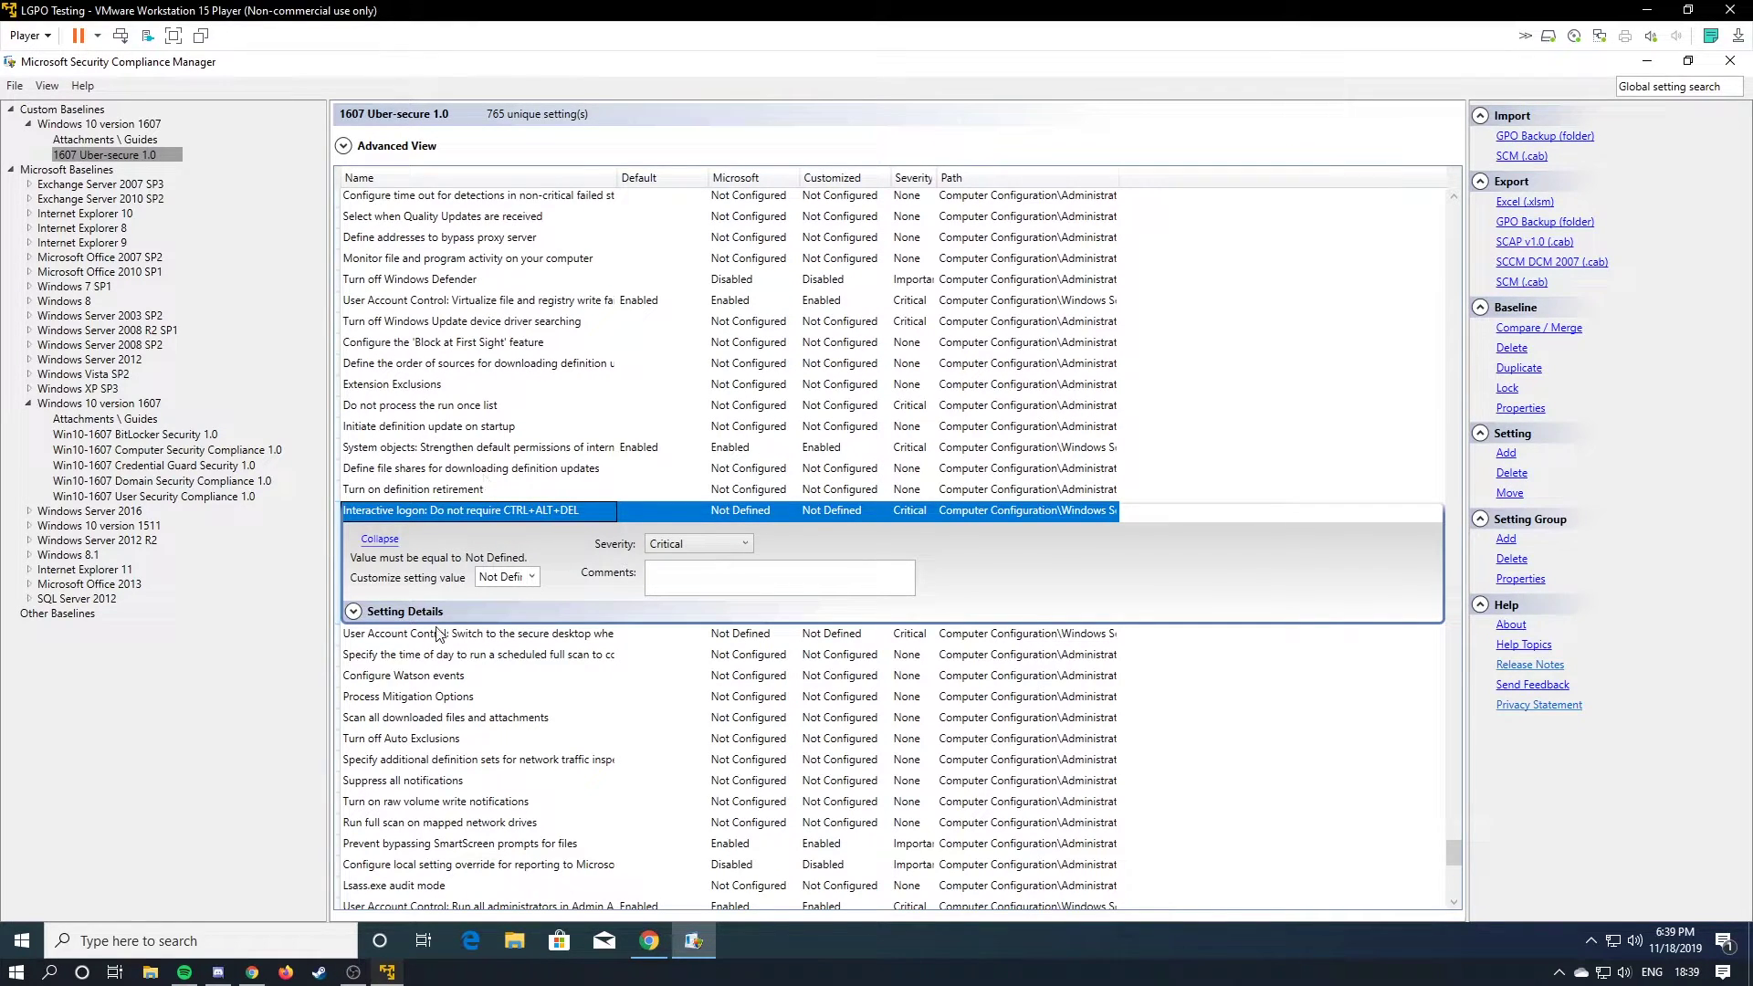
pyautogui.click(353, 610)
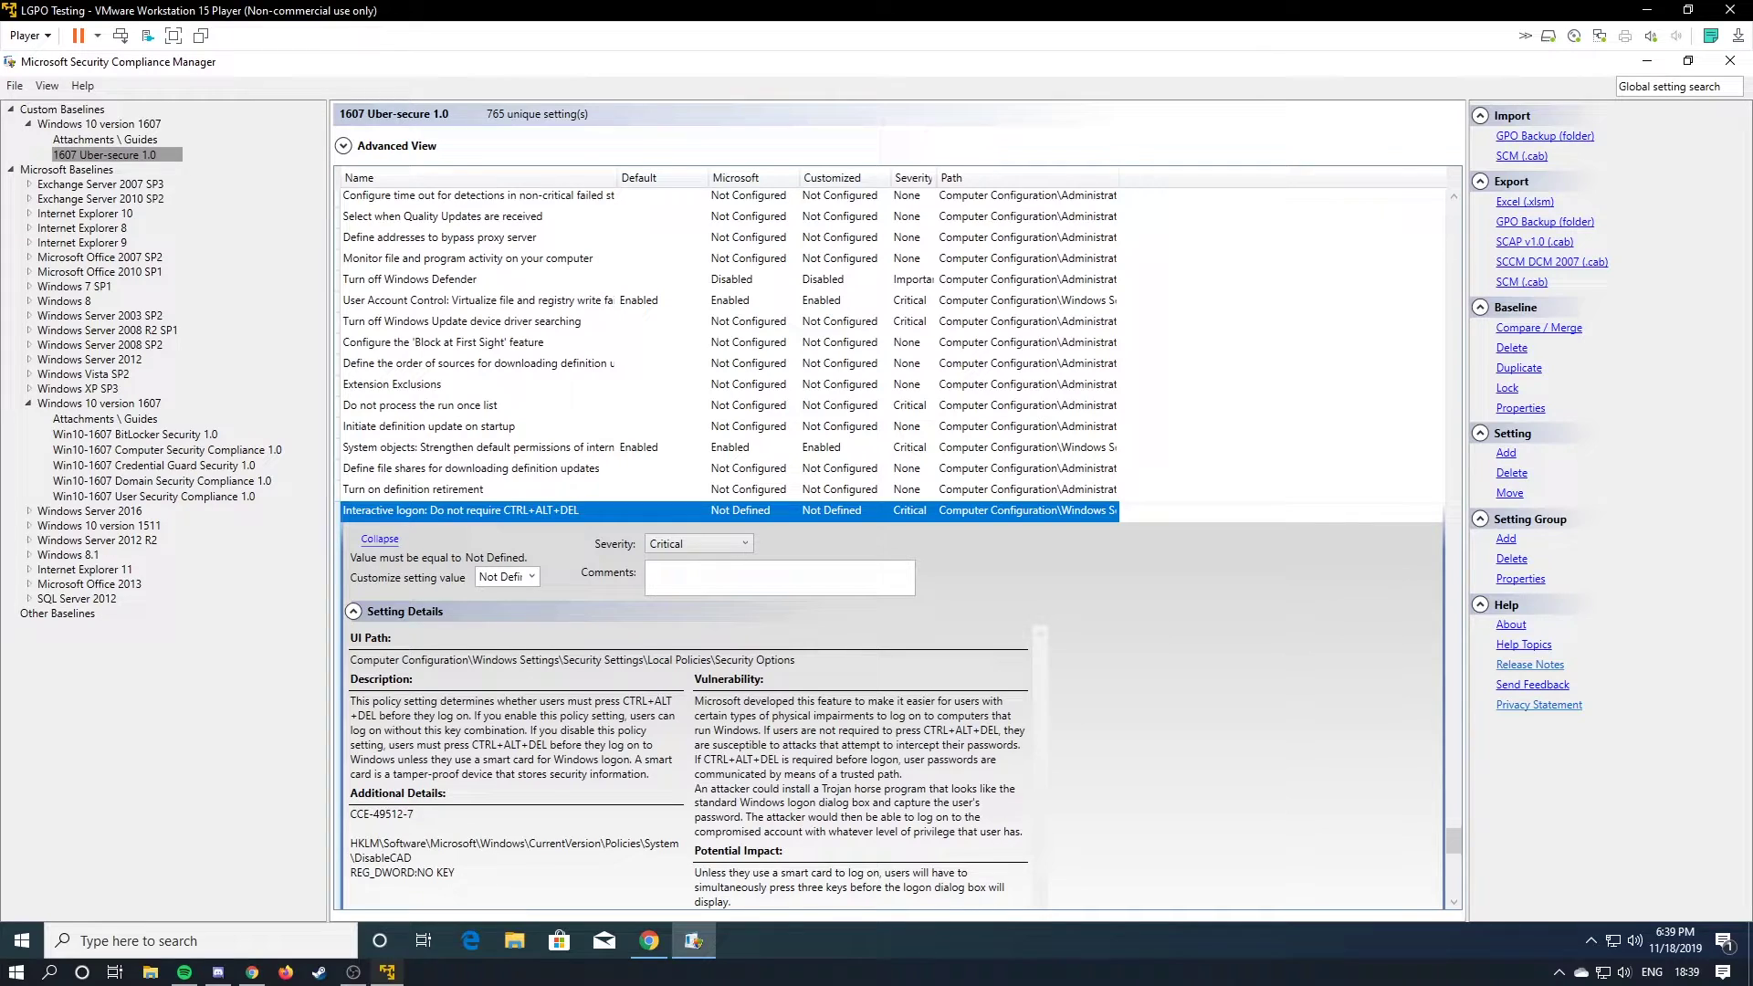
pyautogui.click(539, 577)
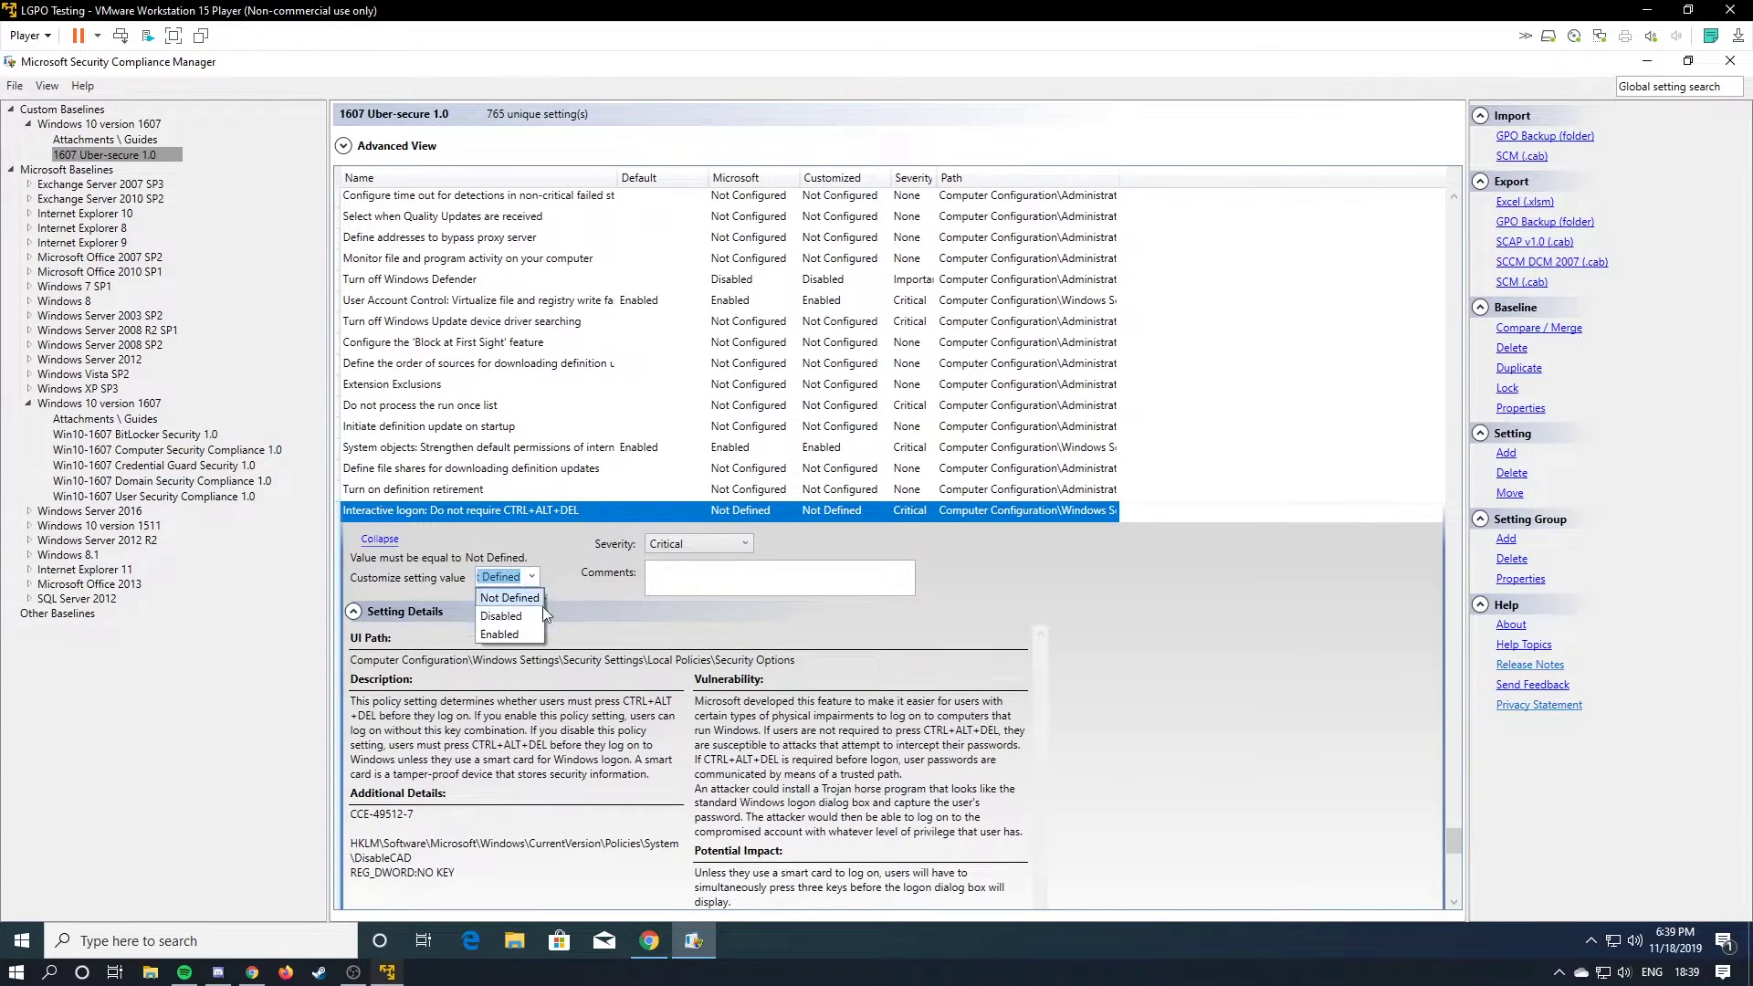
pyautogui.click(534, 597)
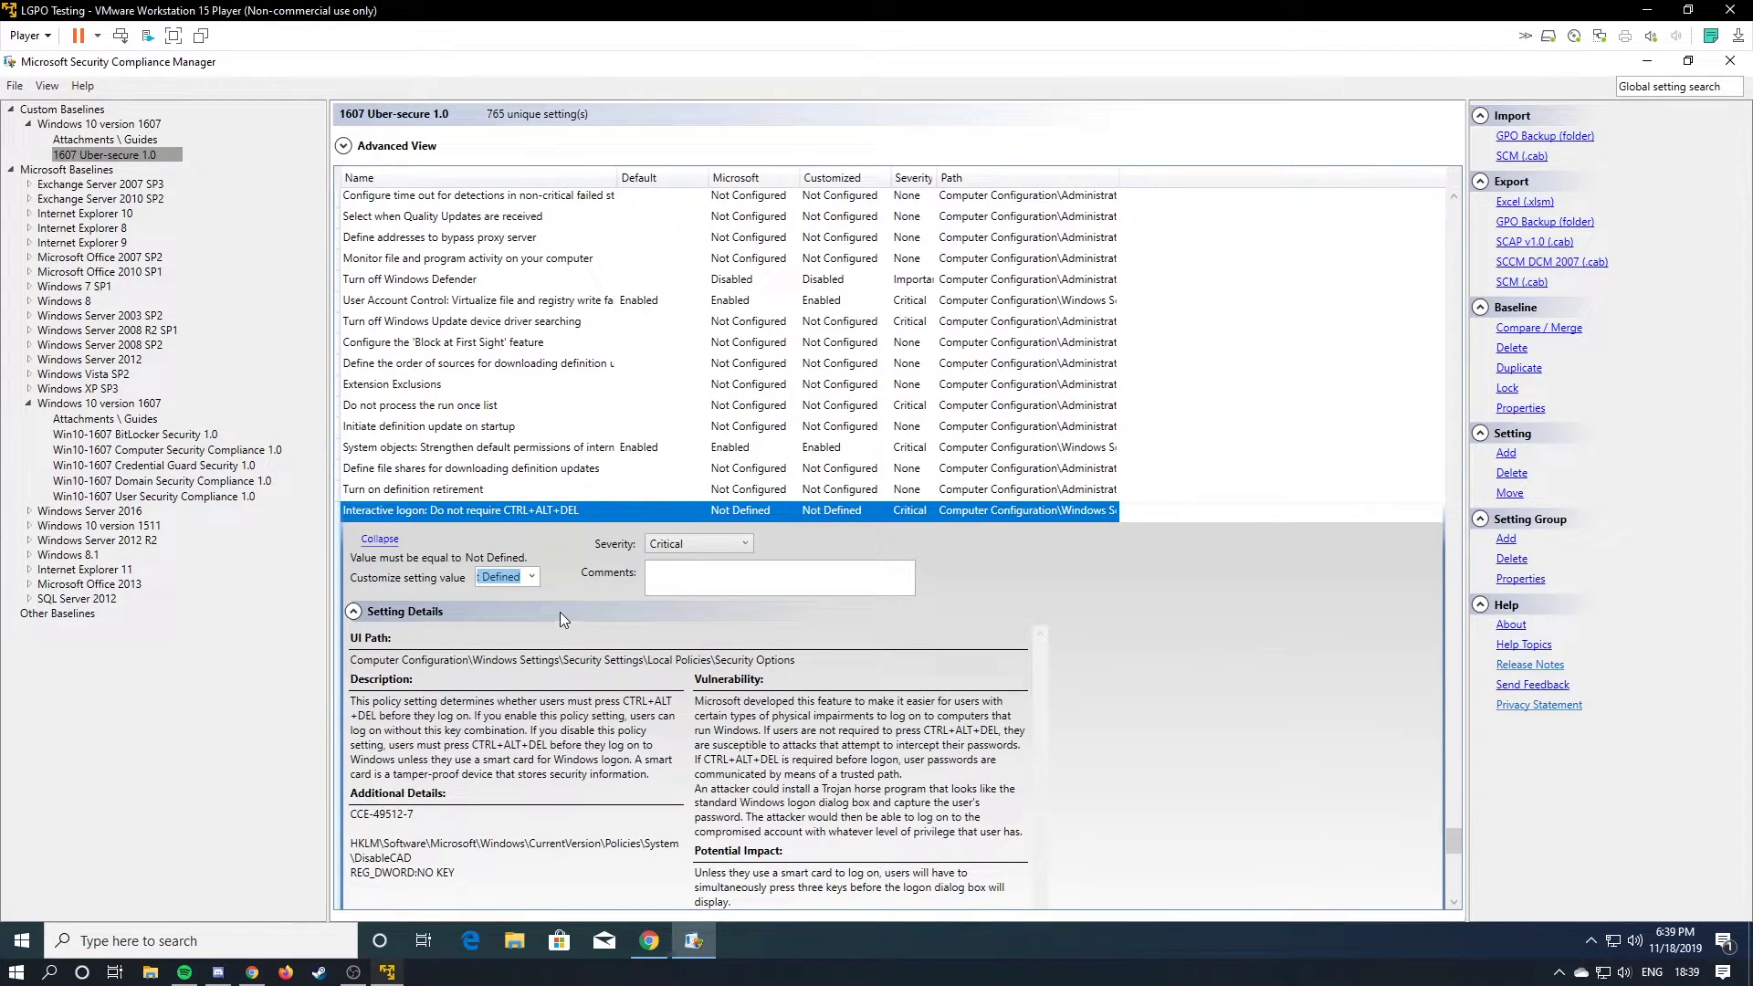
# Reread the setting's details, highlighting what disabling the policy does, then collapse them.
pyautogui.scroll(-1, 534, 577)
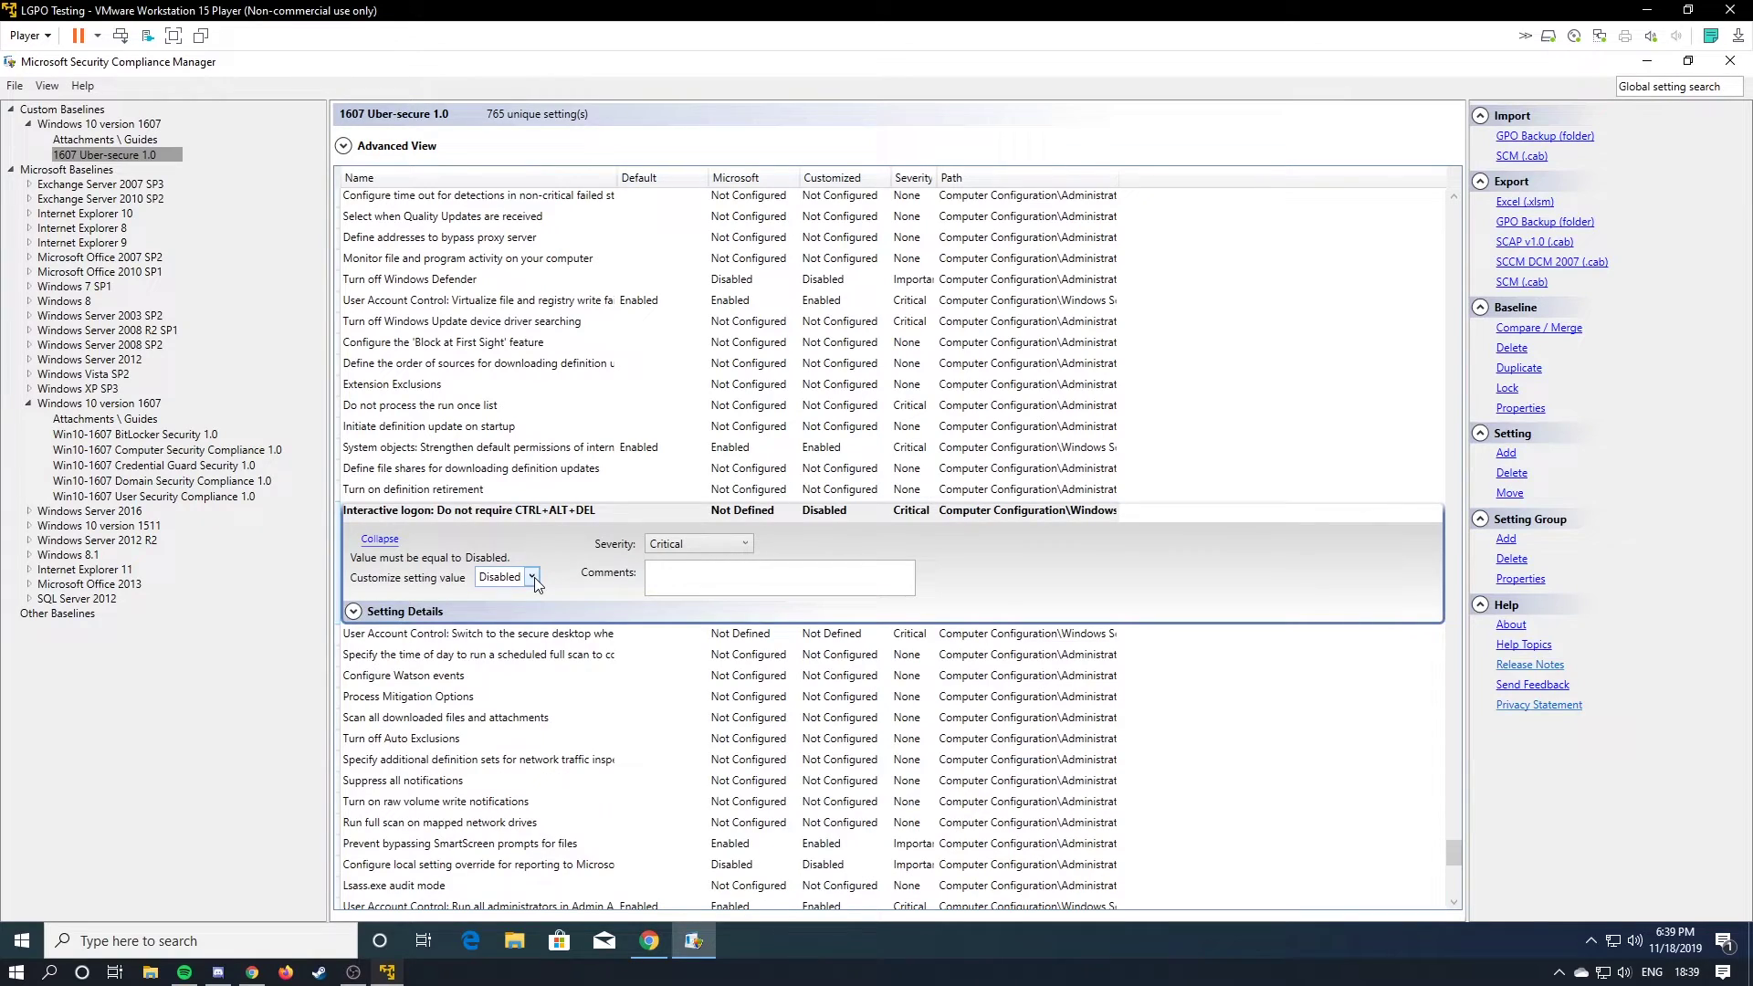
pyautogui.click(354, 611)
pyautogui.click(579, 608)
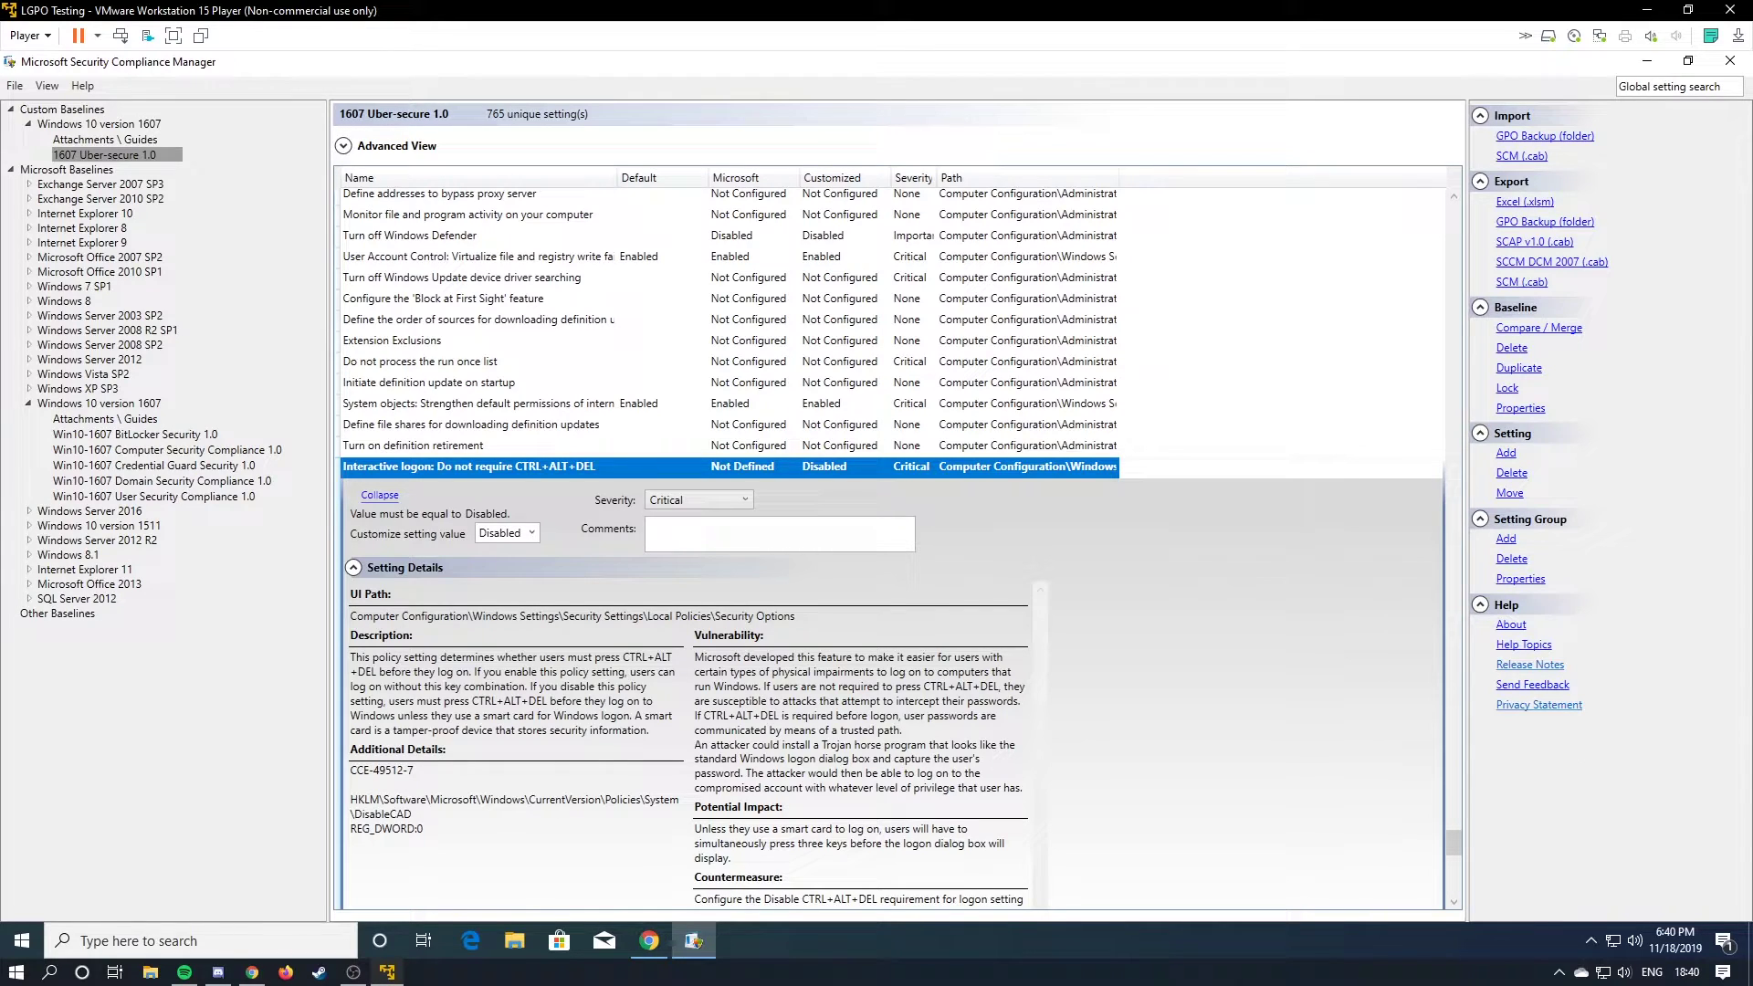
pyautogui.moveTo(475, 672); pyautogui.dragTo(581, 701)
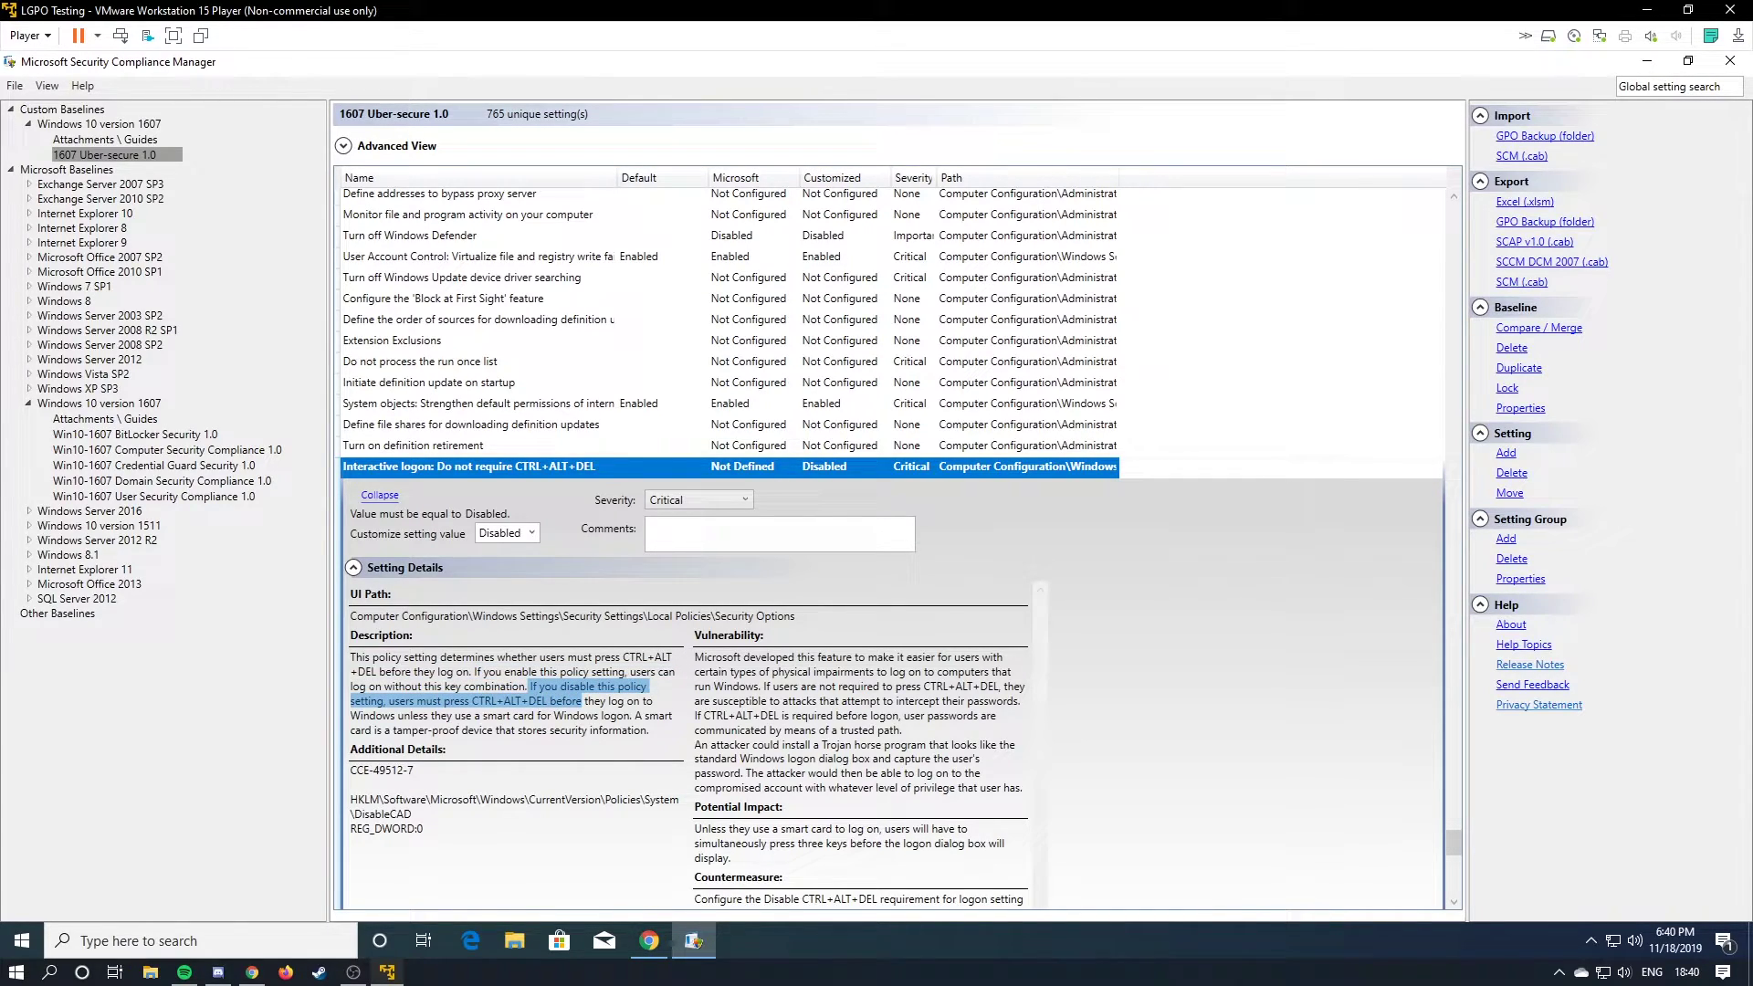
pyautogui.click(353, 567)
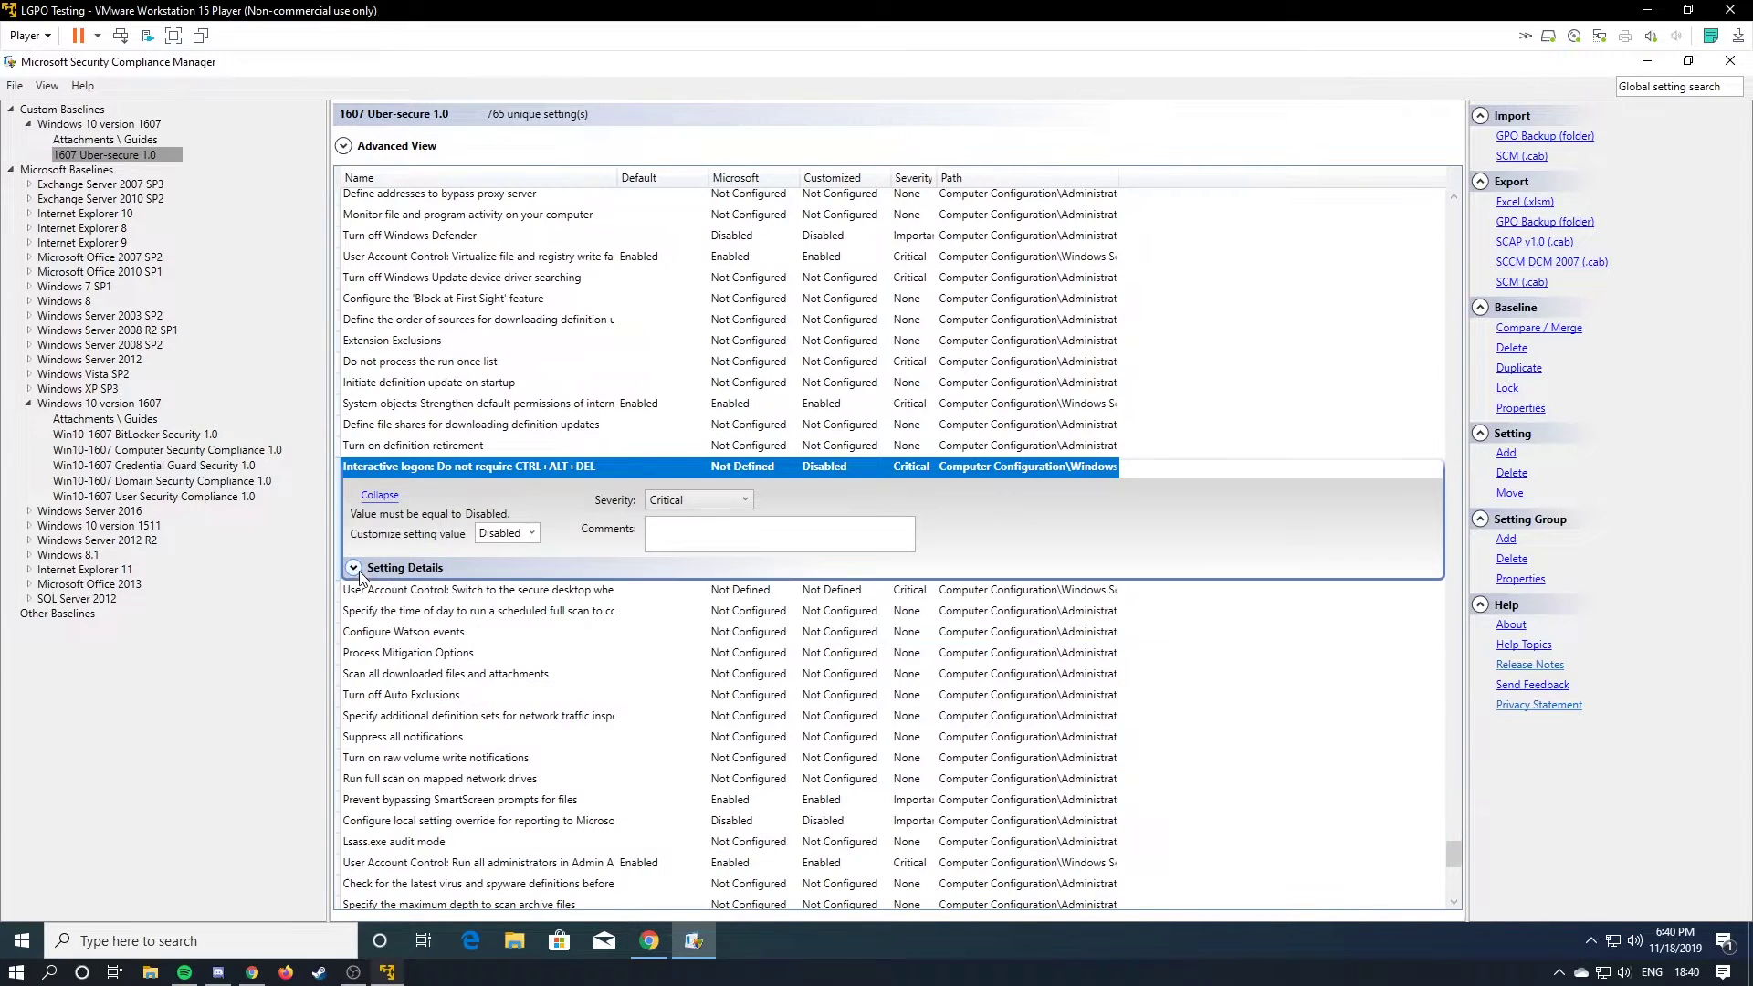
pyautogui.scroll(-5, 607, 674)
pyautogui.scroll(5, 607, 673)
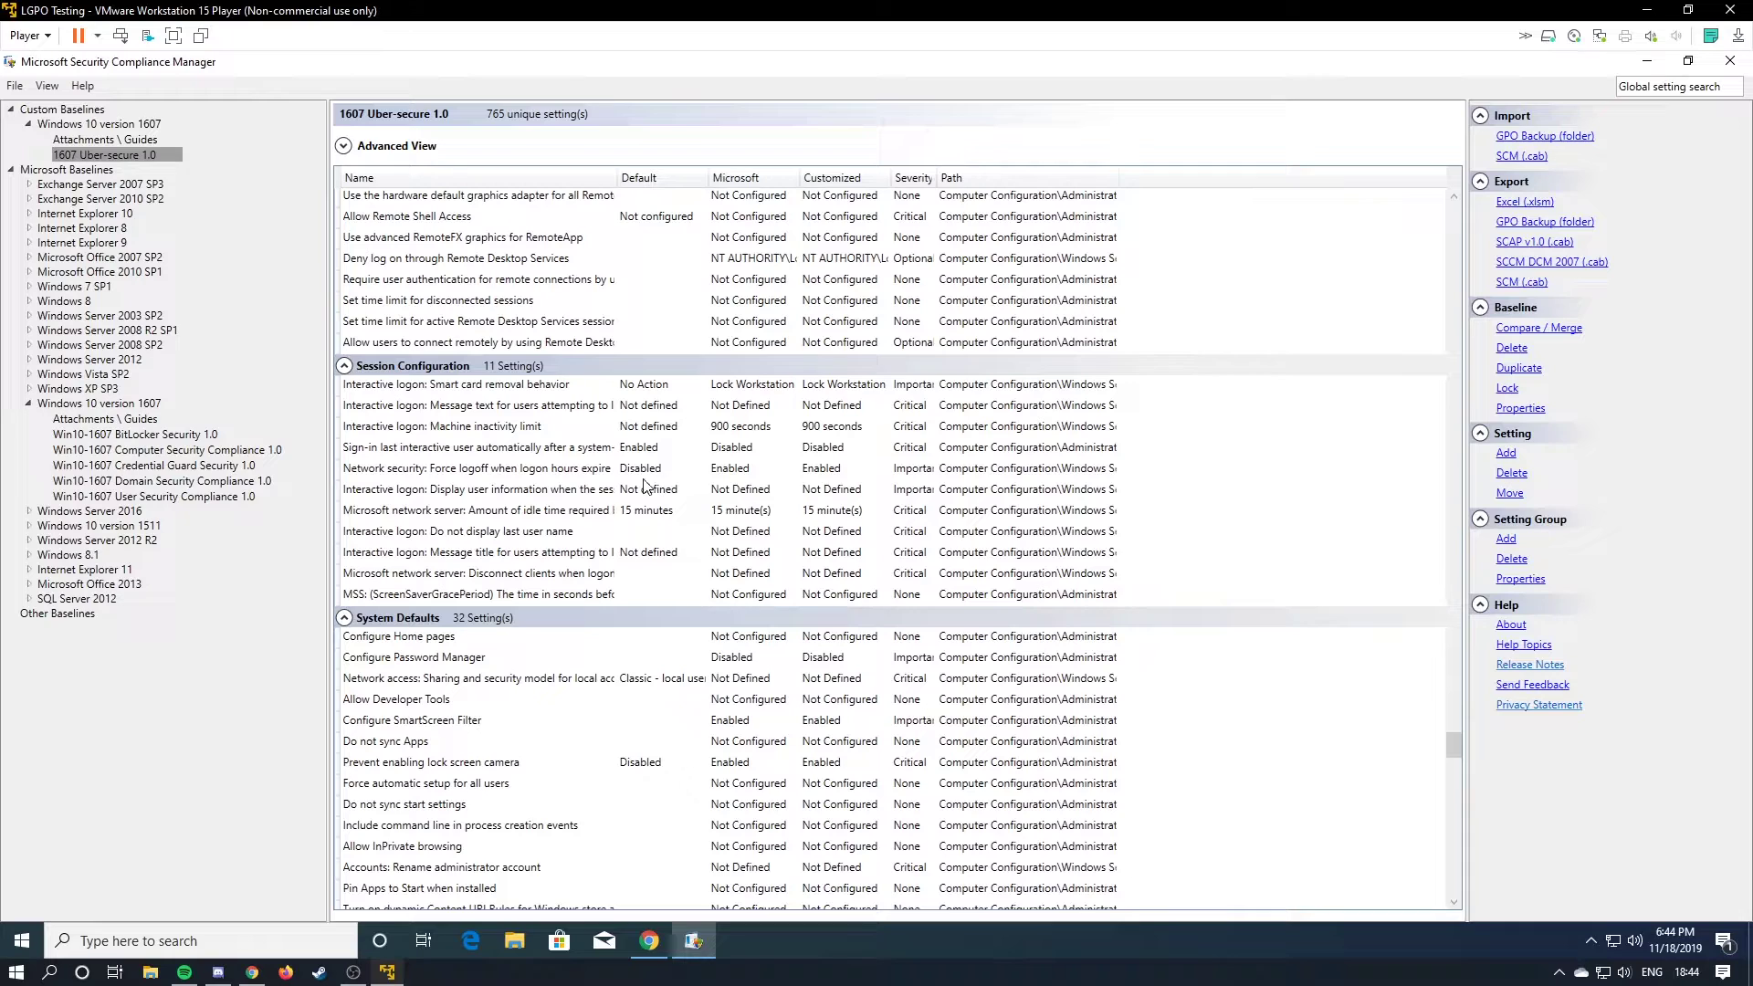
# Choose Enabled as the customized value for Do not display last user name.
pyautogui.click(505, 531)
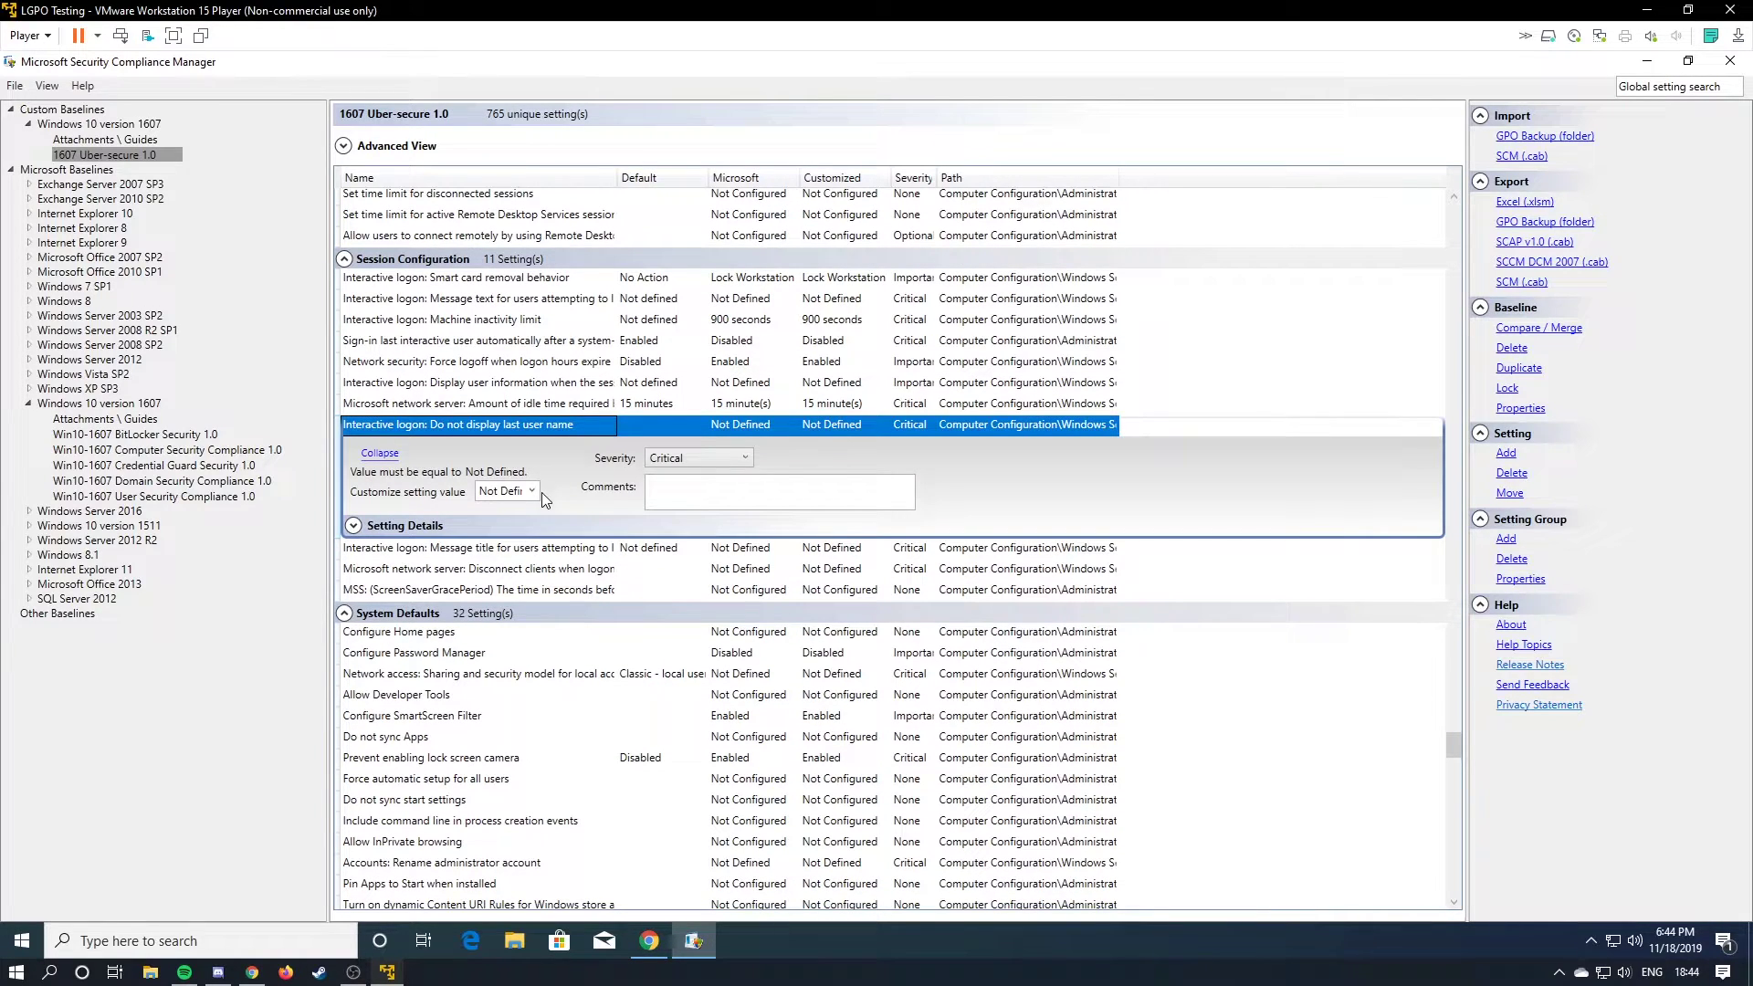
pyautogui.click(529, 492)
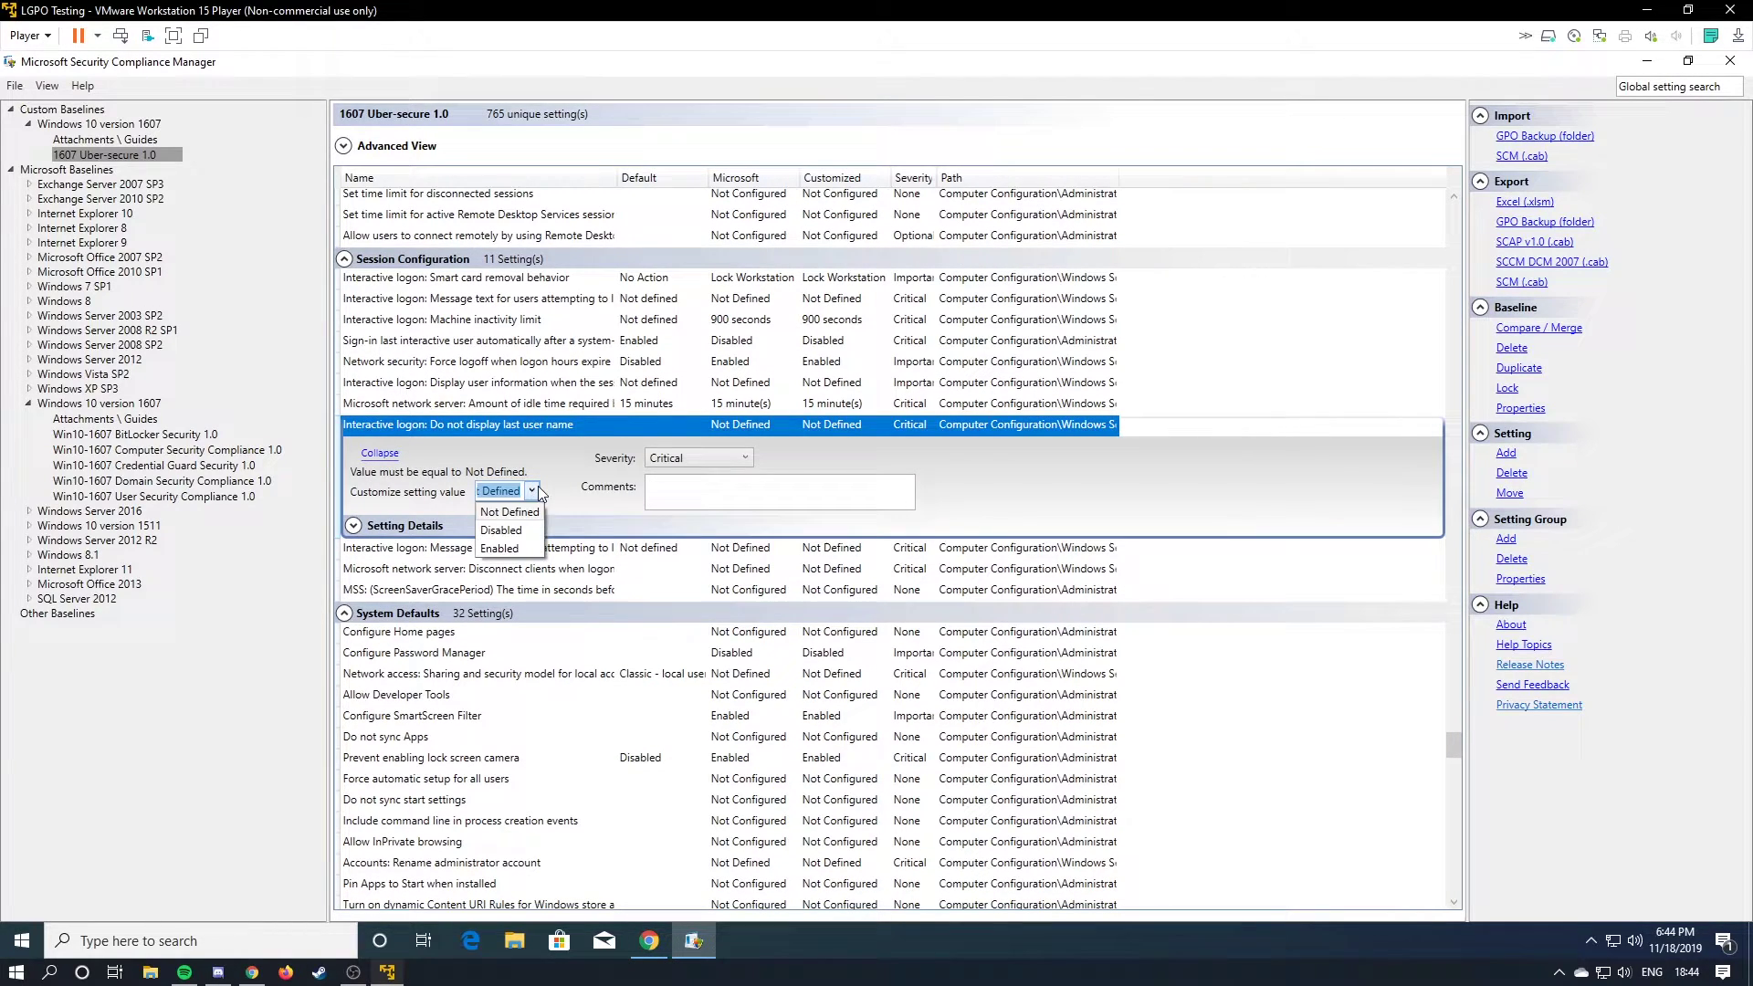
pyautogui.click(503, 549)
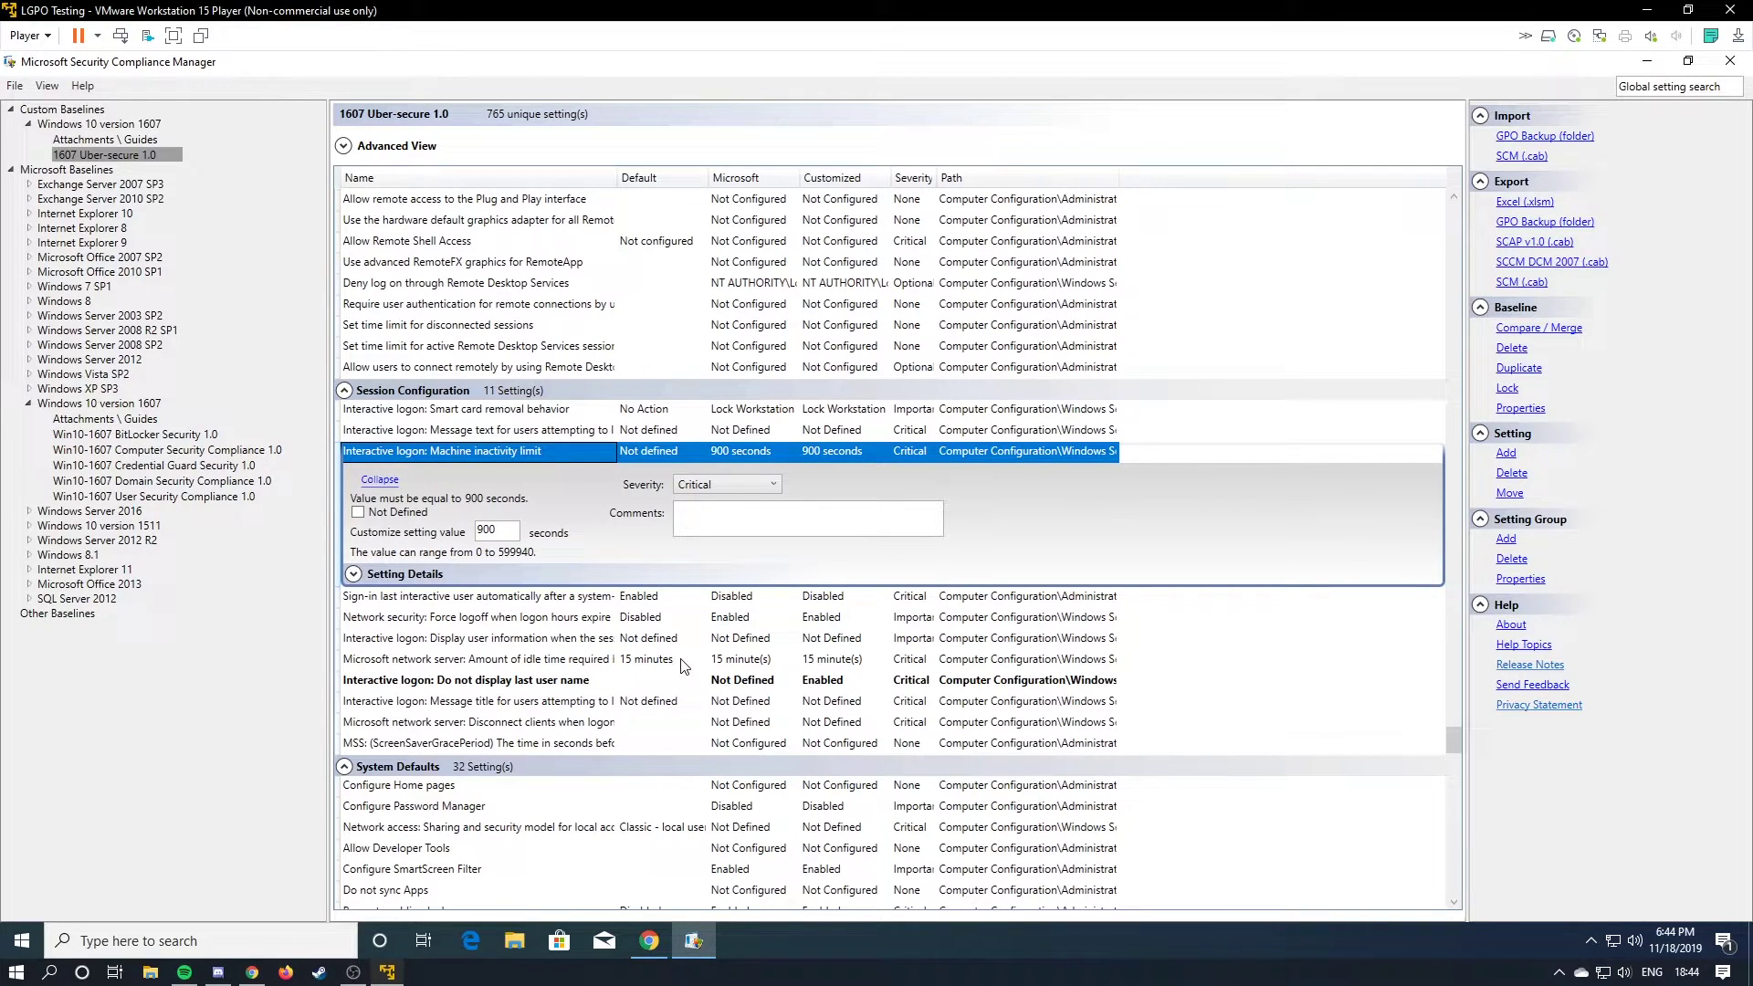
# Review Force logoff when logon hours expire and the other Session Configuration settings.
pyautogui.click(644, 617)
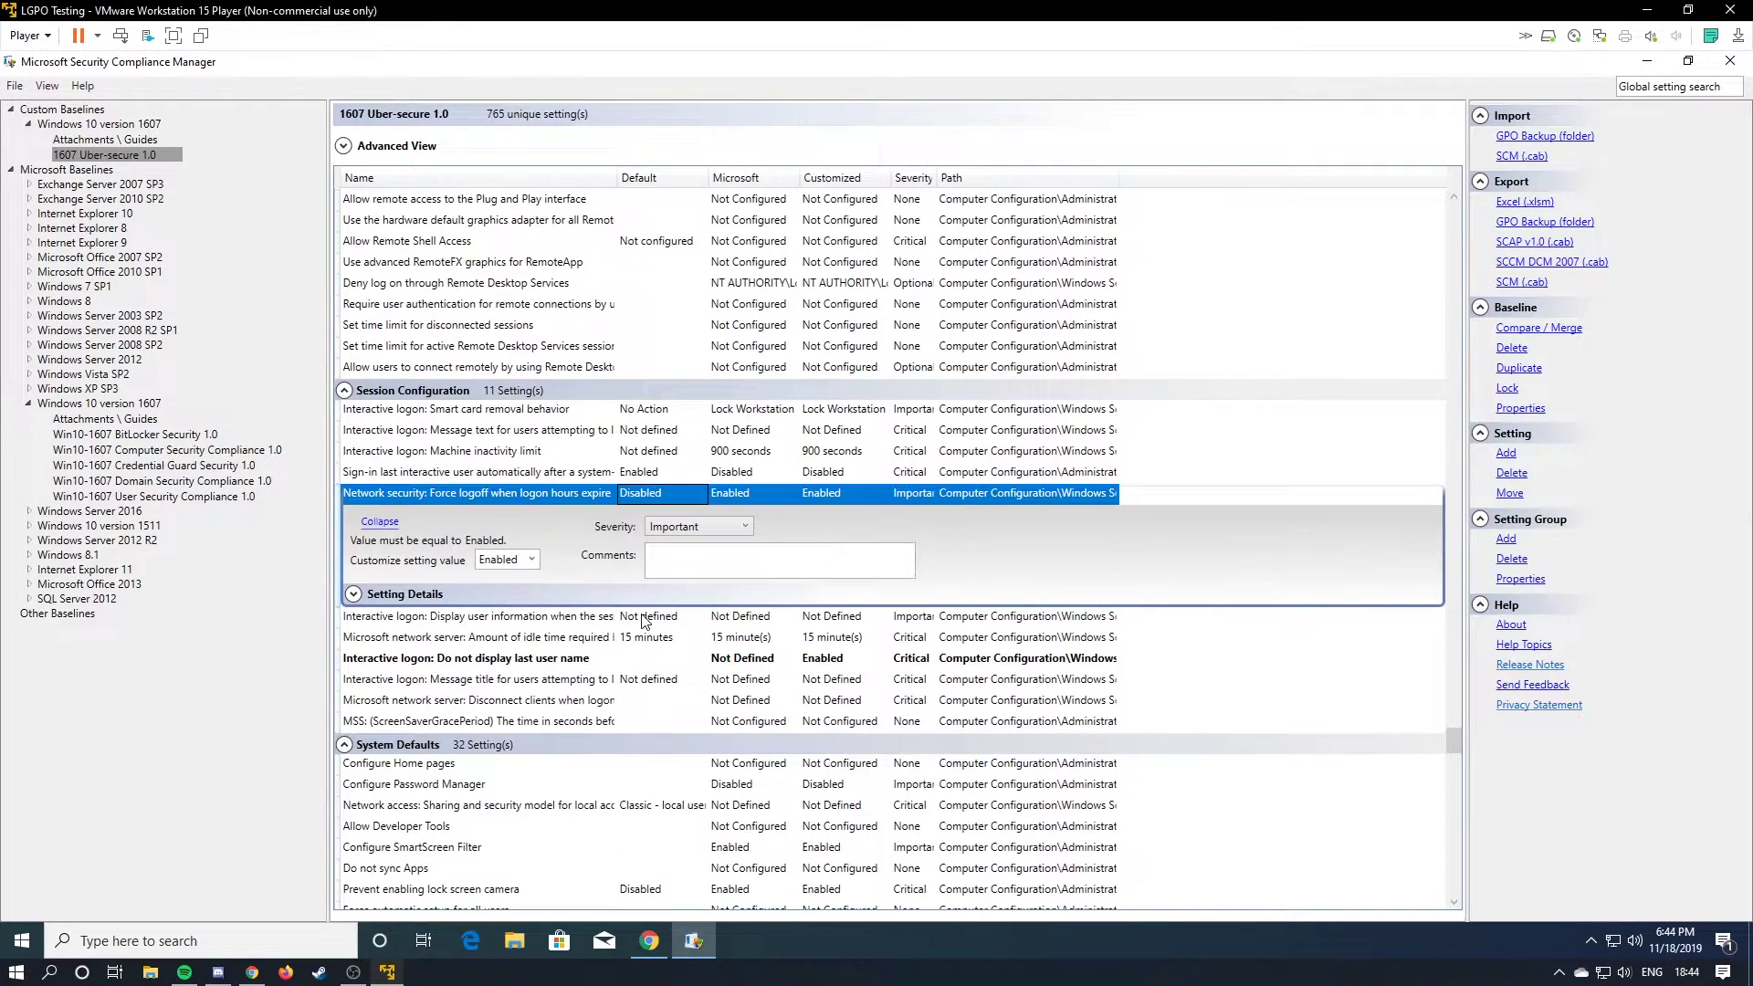
pyautogui.scroll(-5, 721, 528)
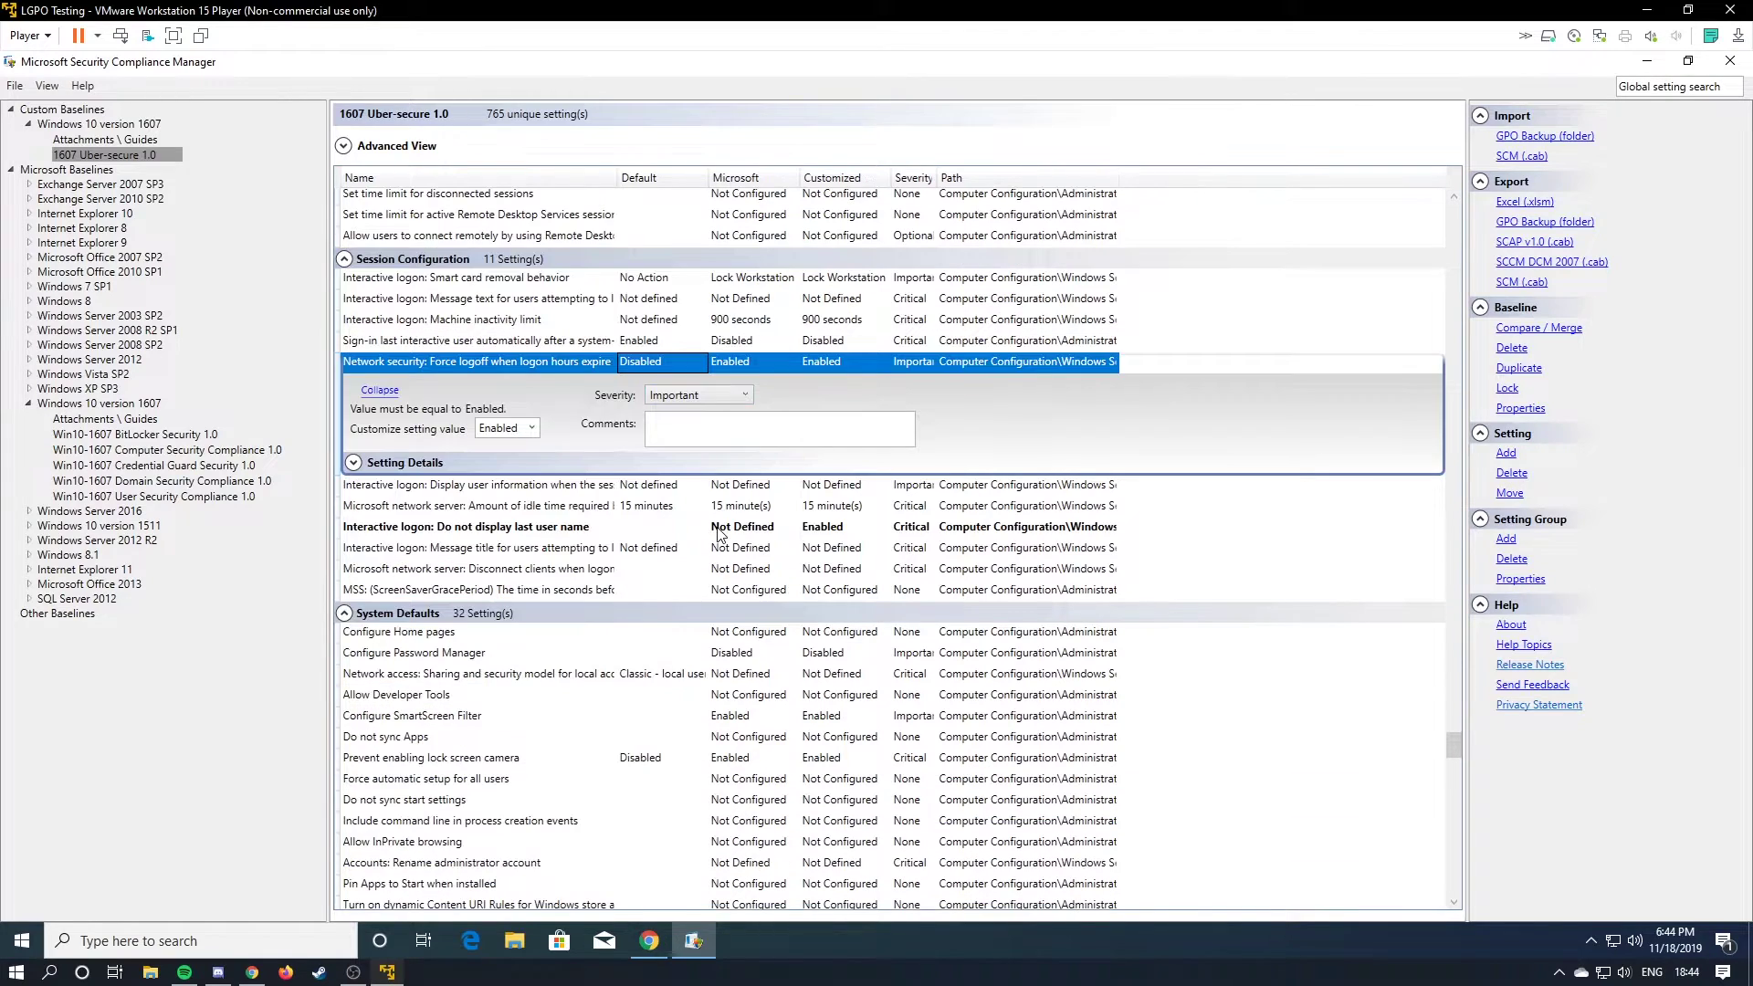
pyautogui.scroll(-10, 719, 534)
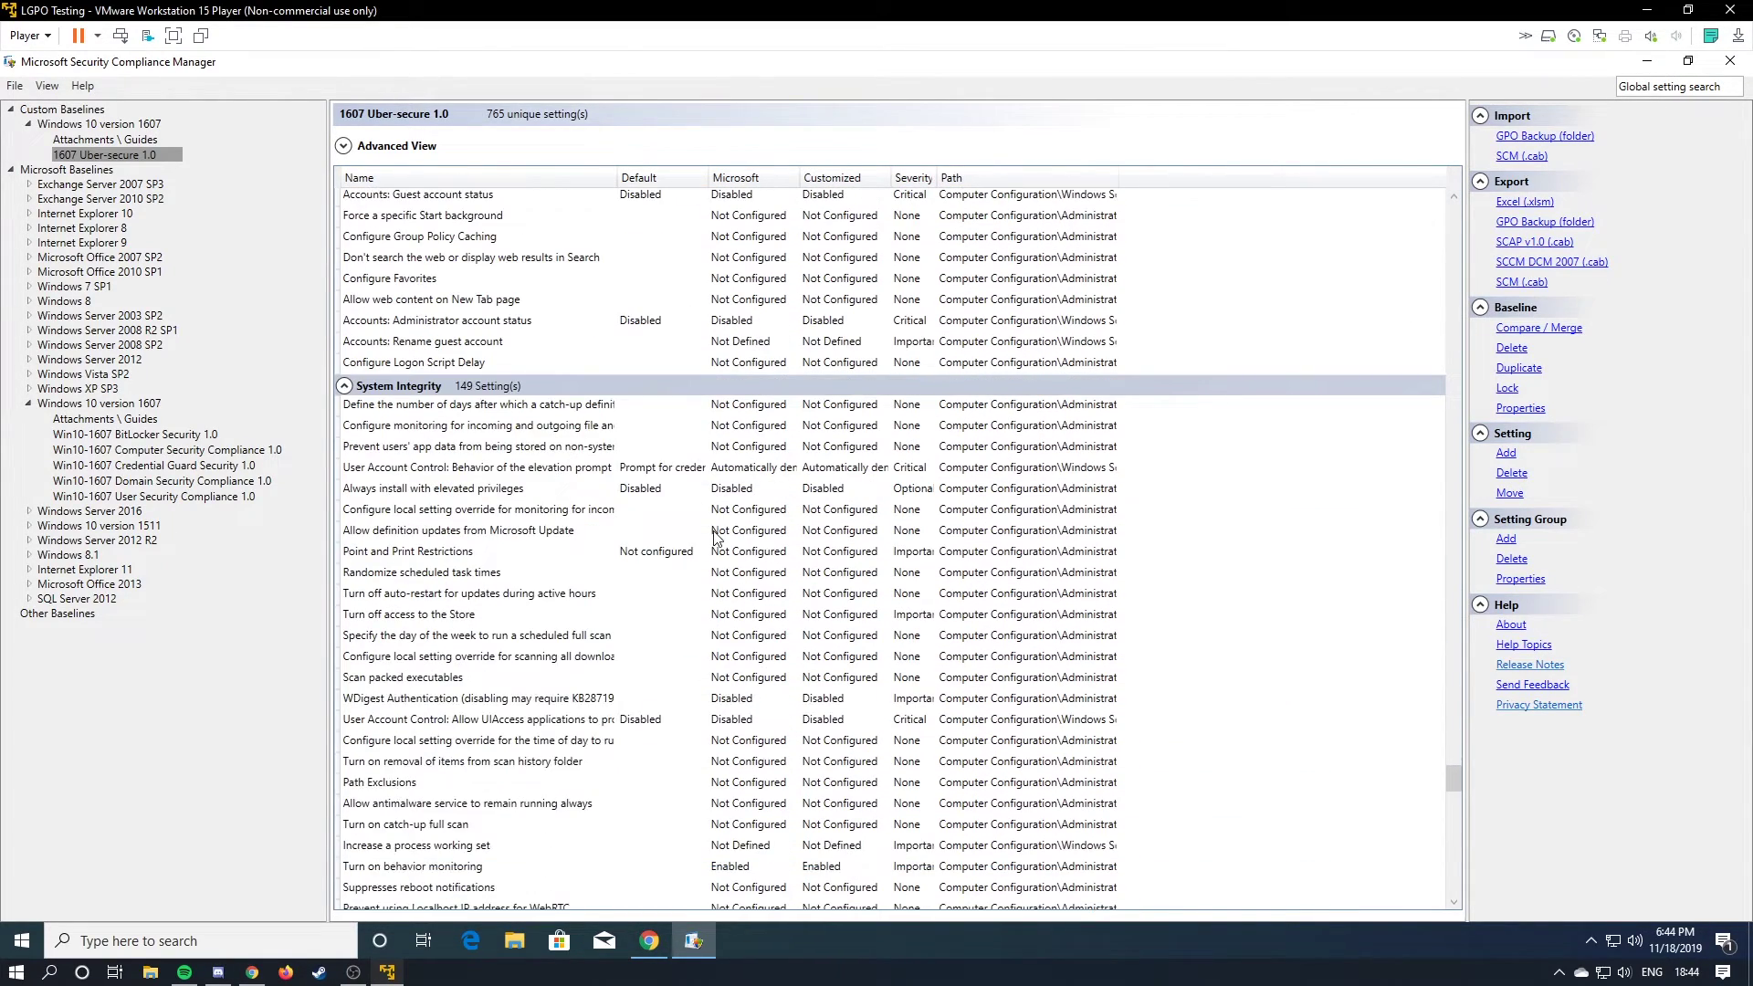
pyautogui.scroll(-15, 715, 537)
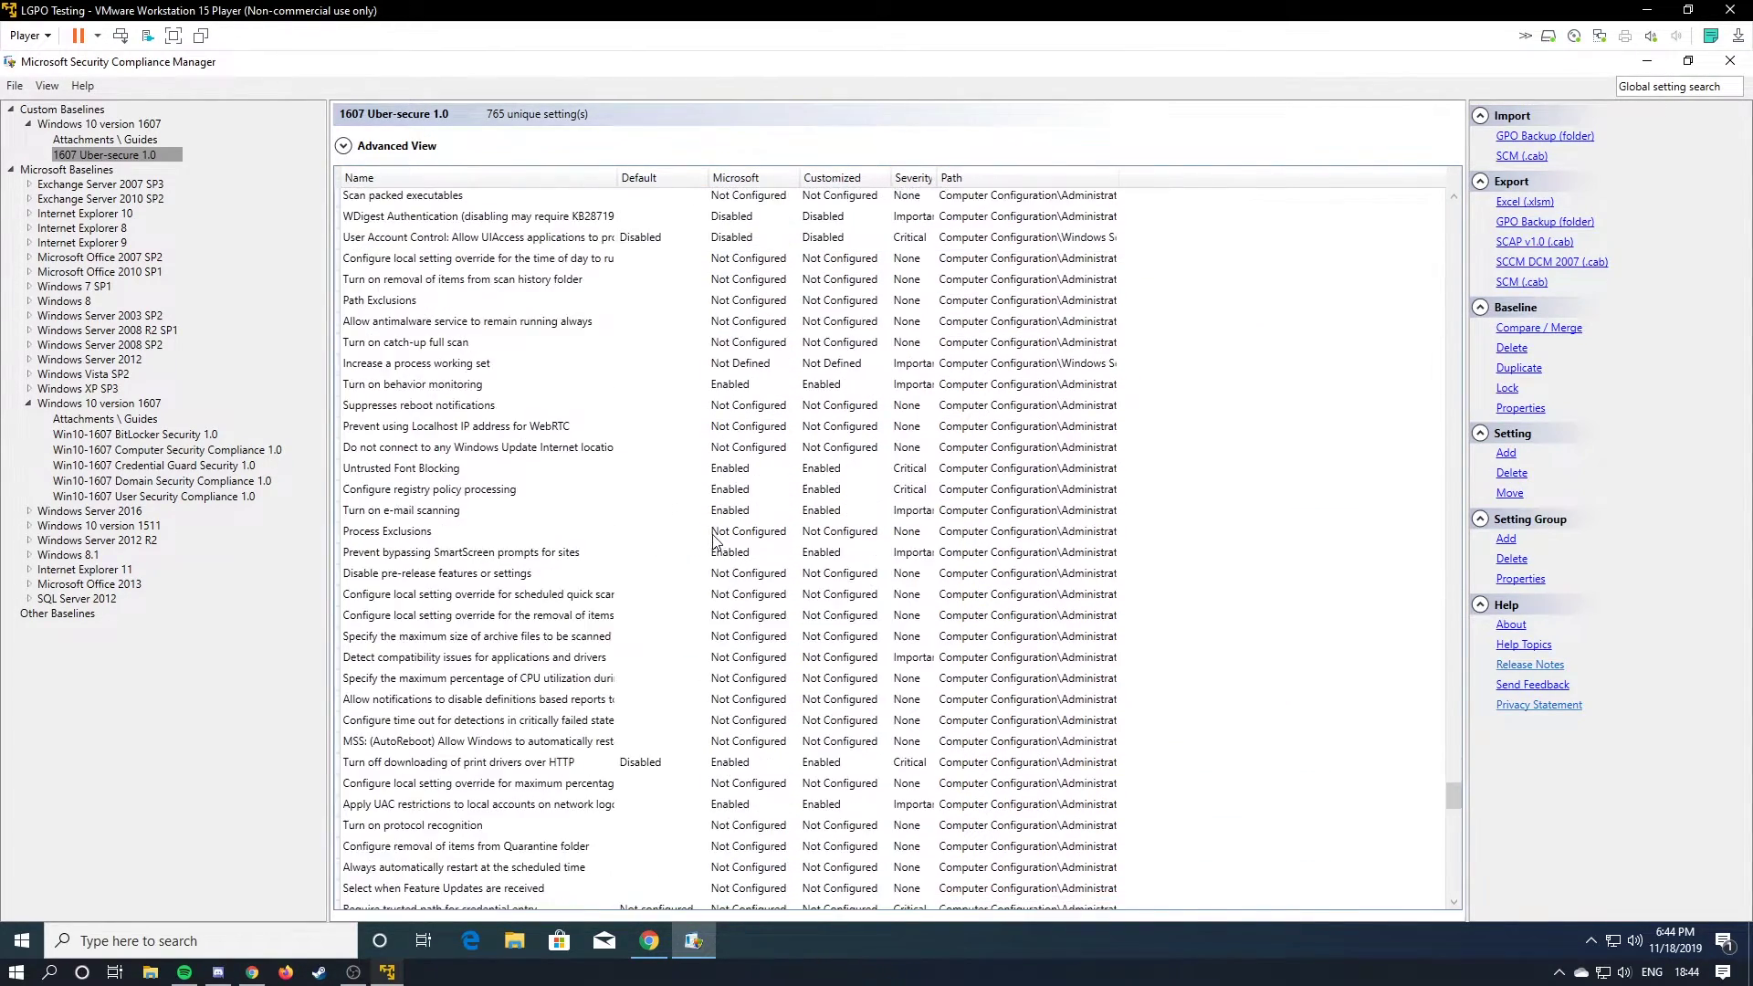
pyautogui.scroll(-15, 741, 533)
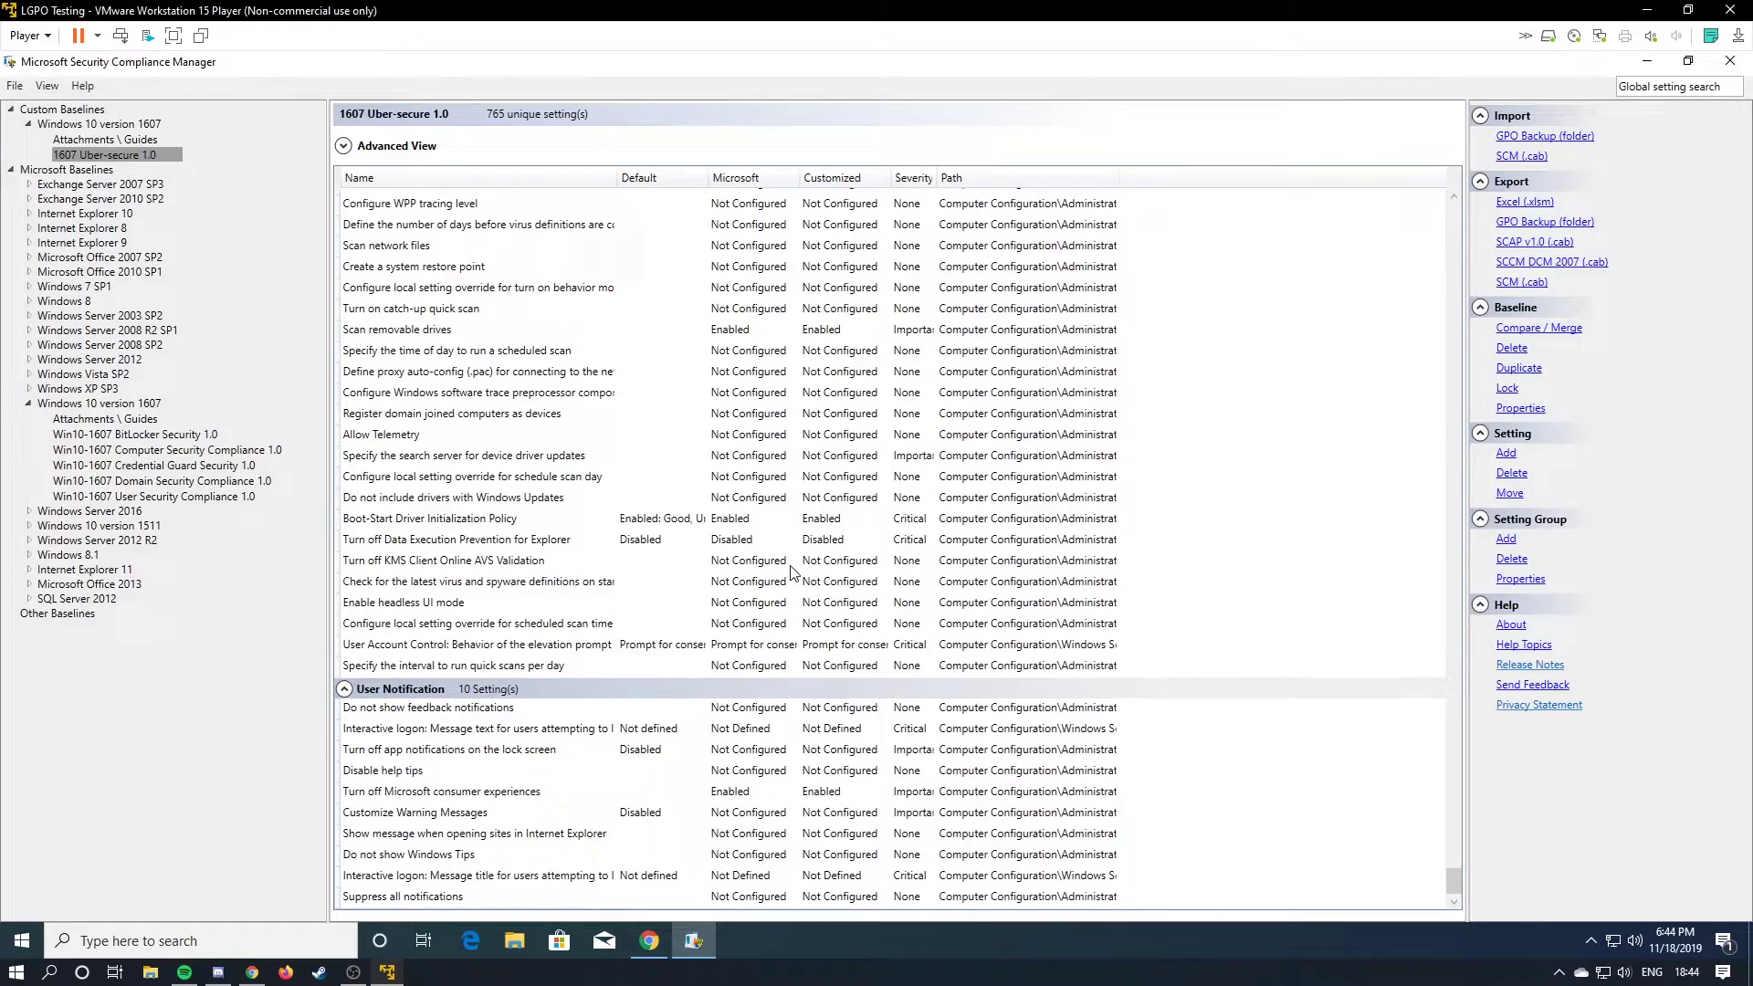
pyautogui.scroll(12, 803, 602)
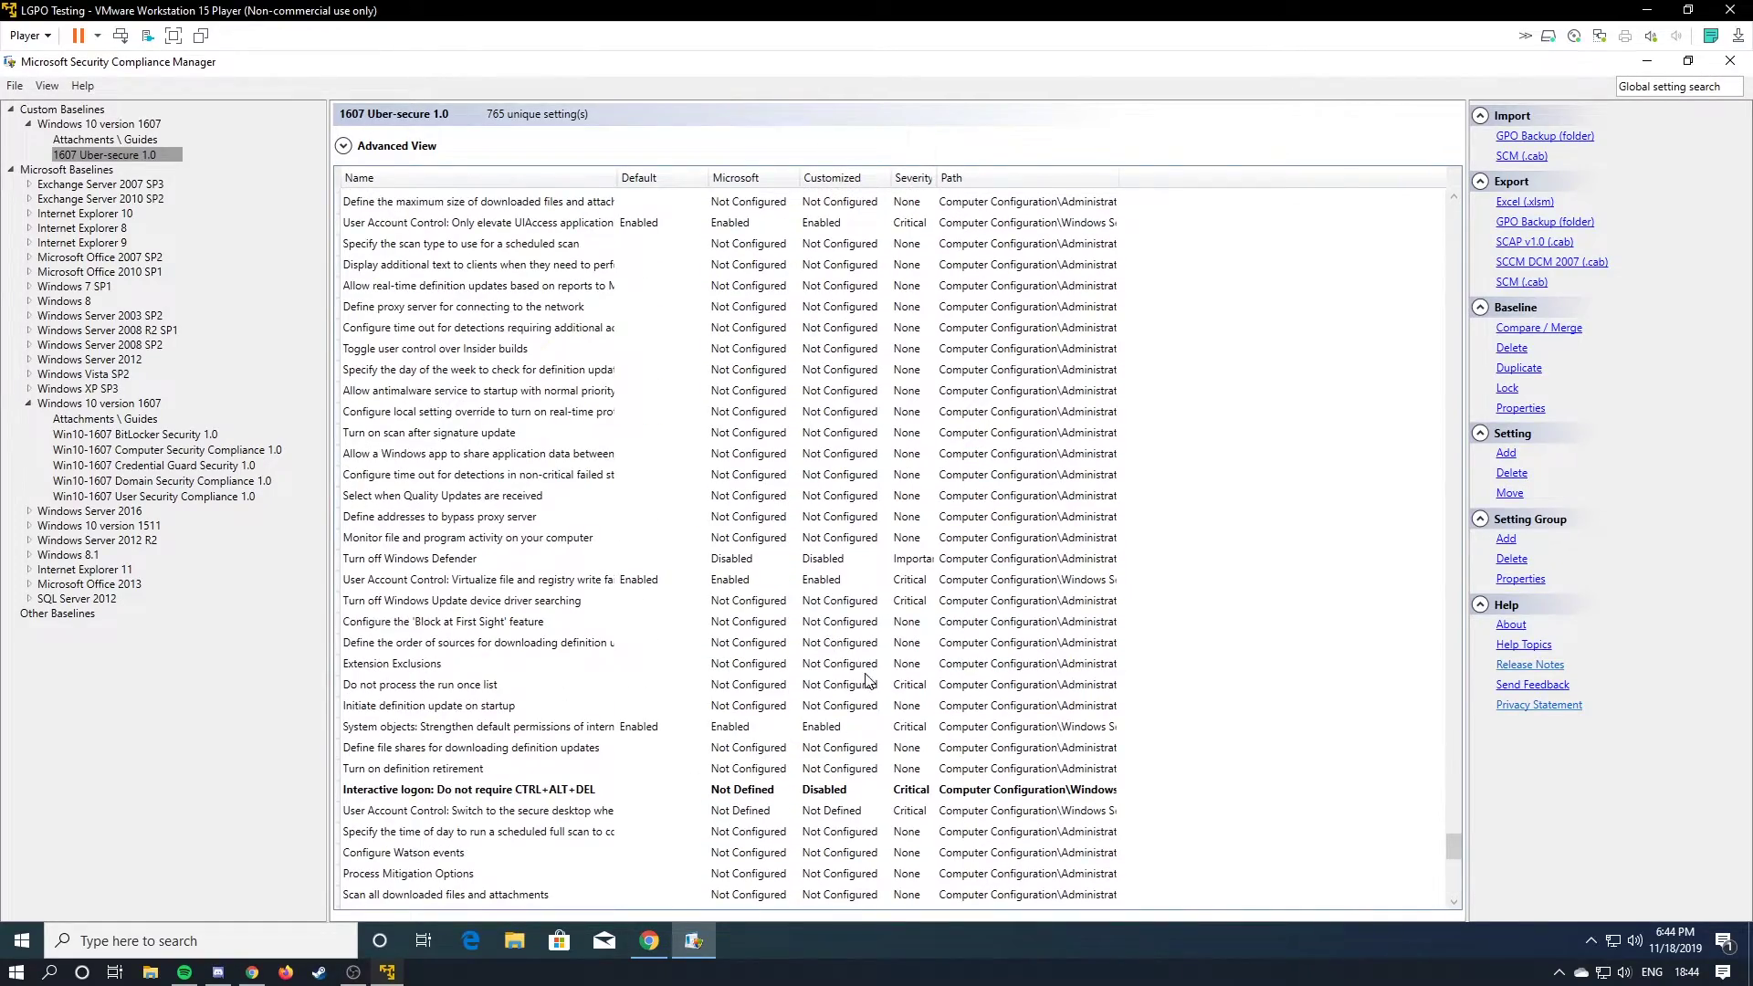
pyautogui.scroll(12, 869, 676)
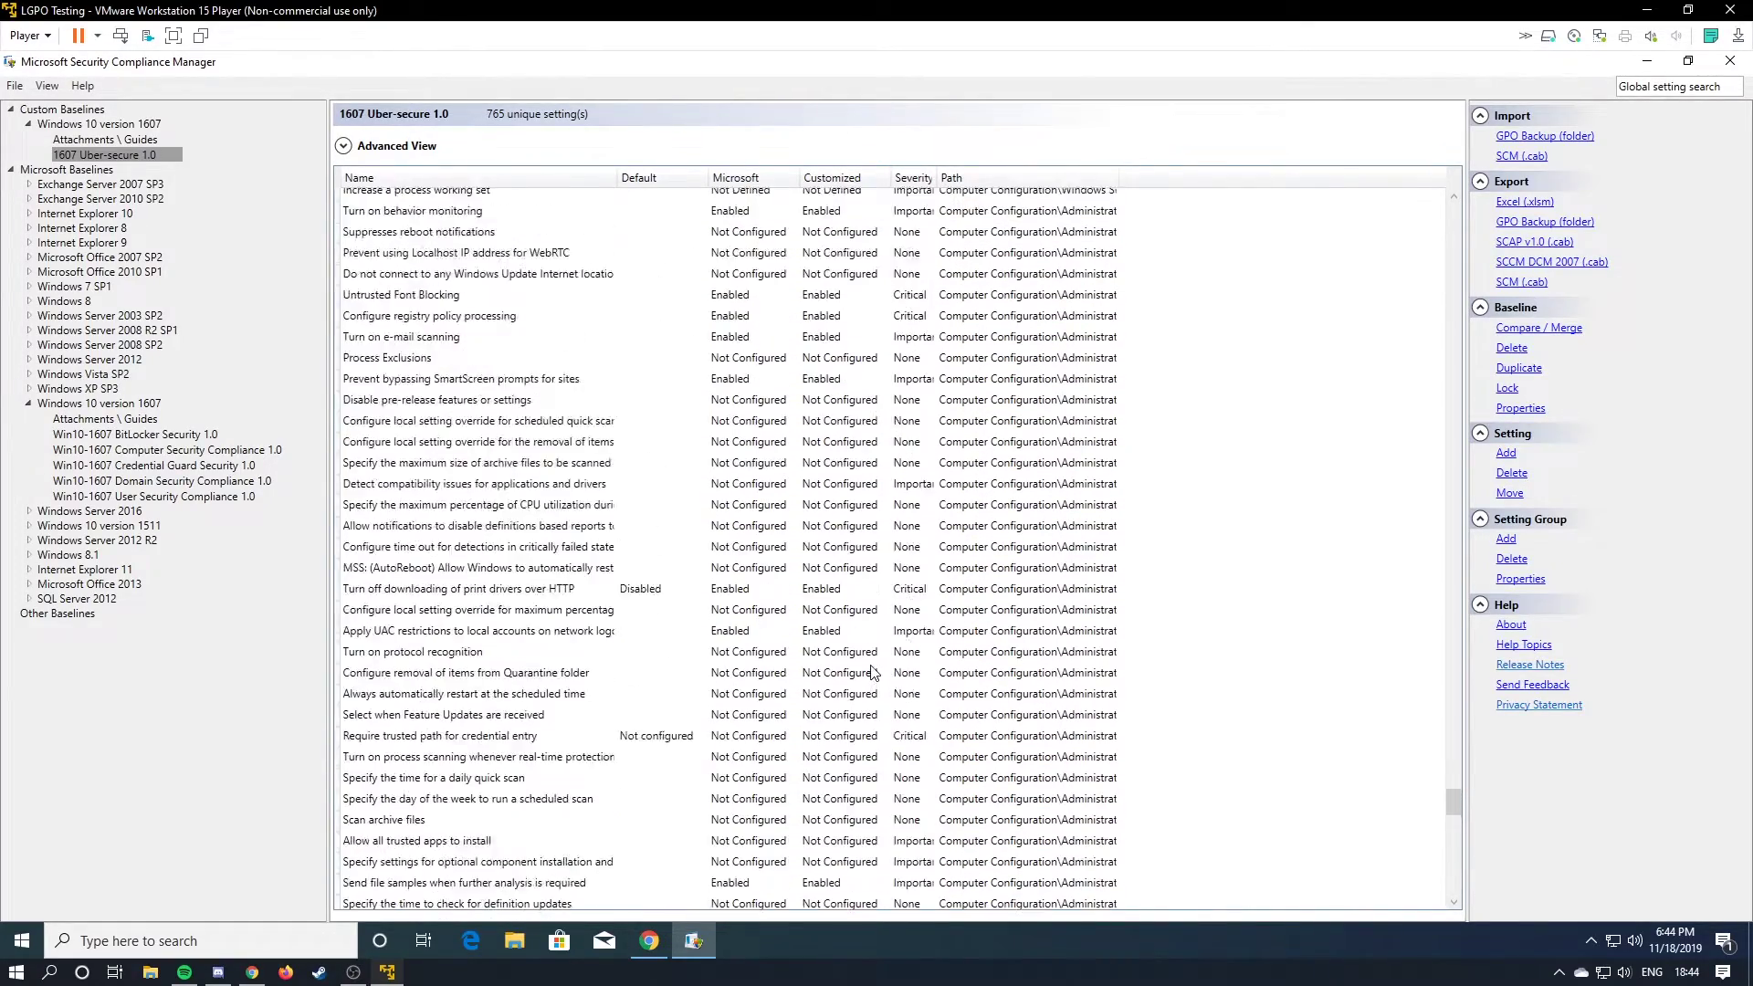
pyautogui.scroll(12, 872, 673)
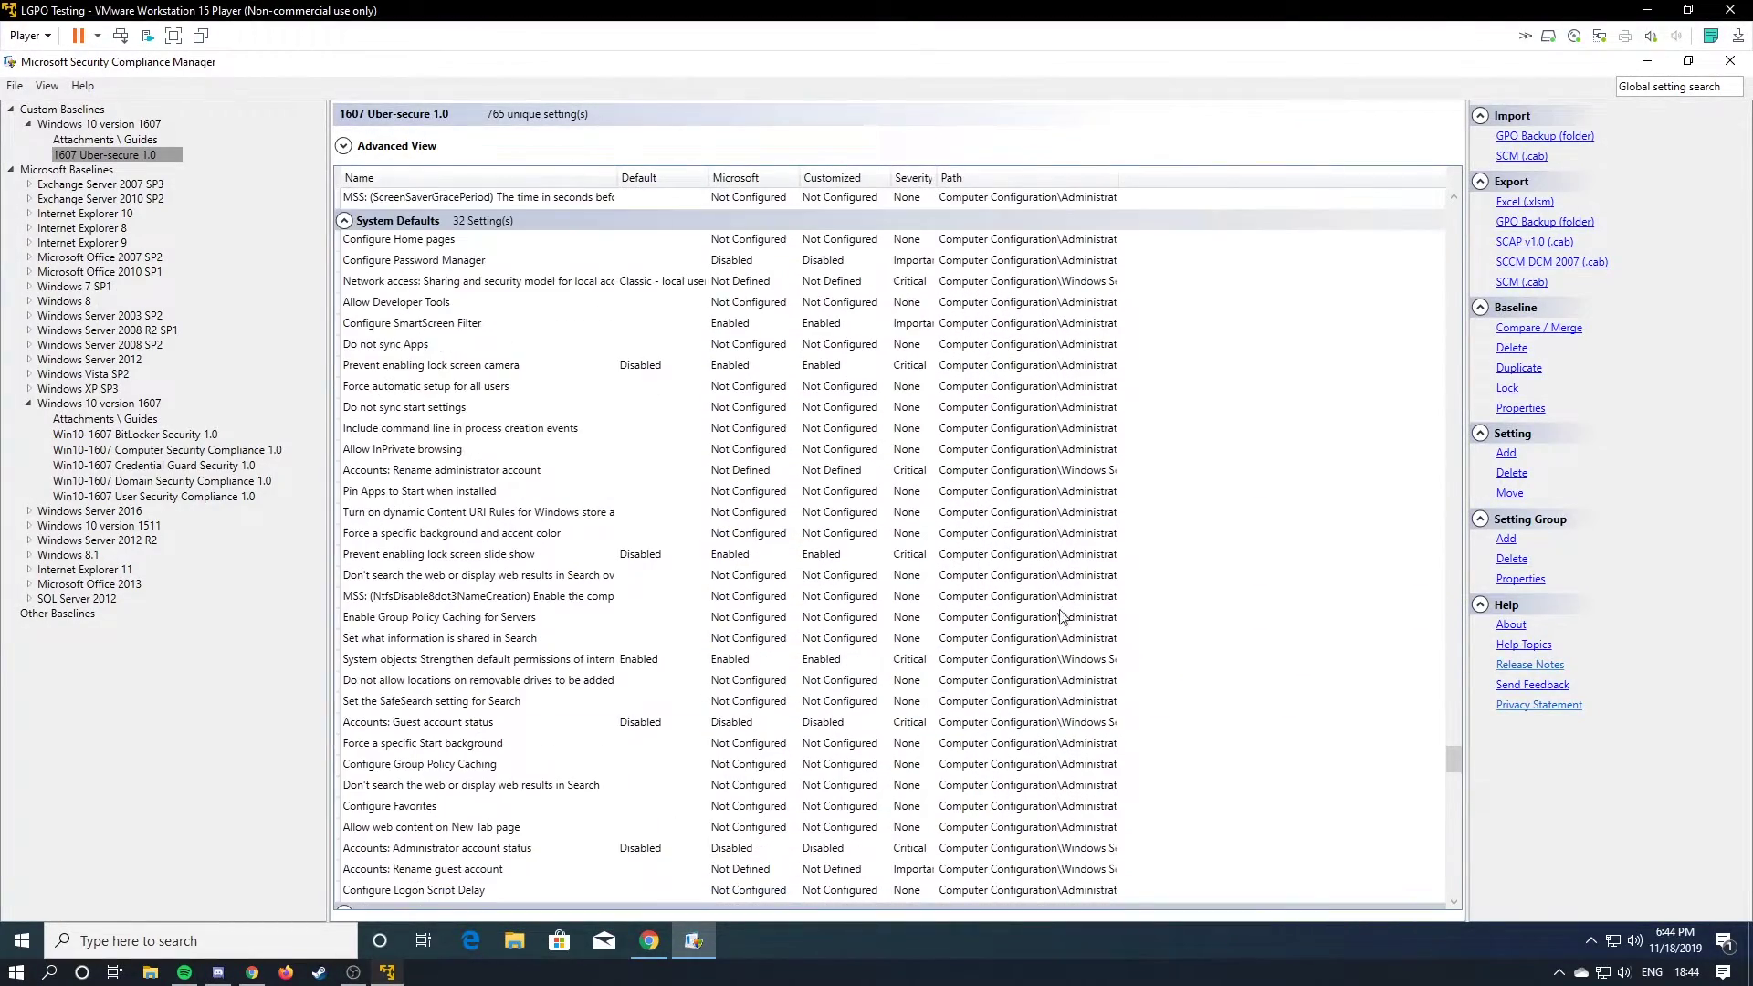
pyautogui.scroll(8, 1062, 618)
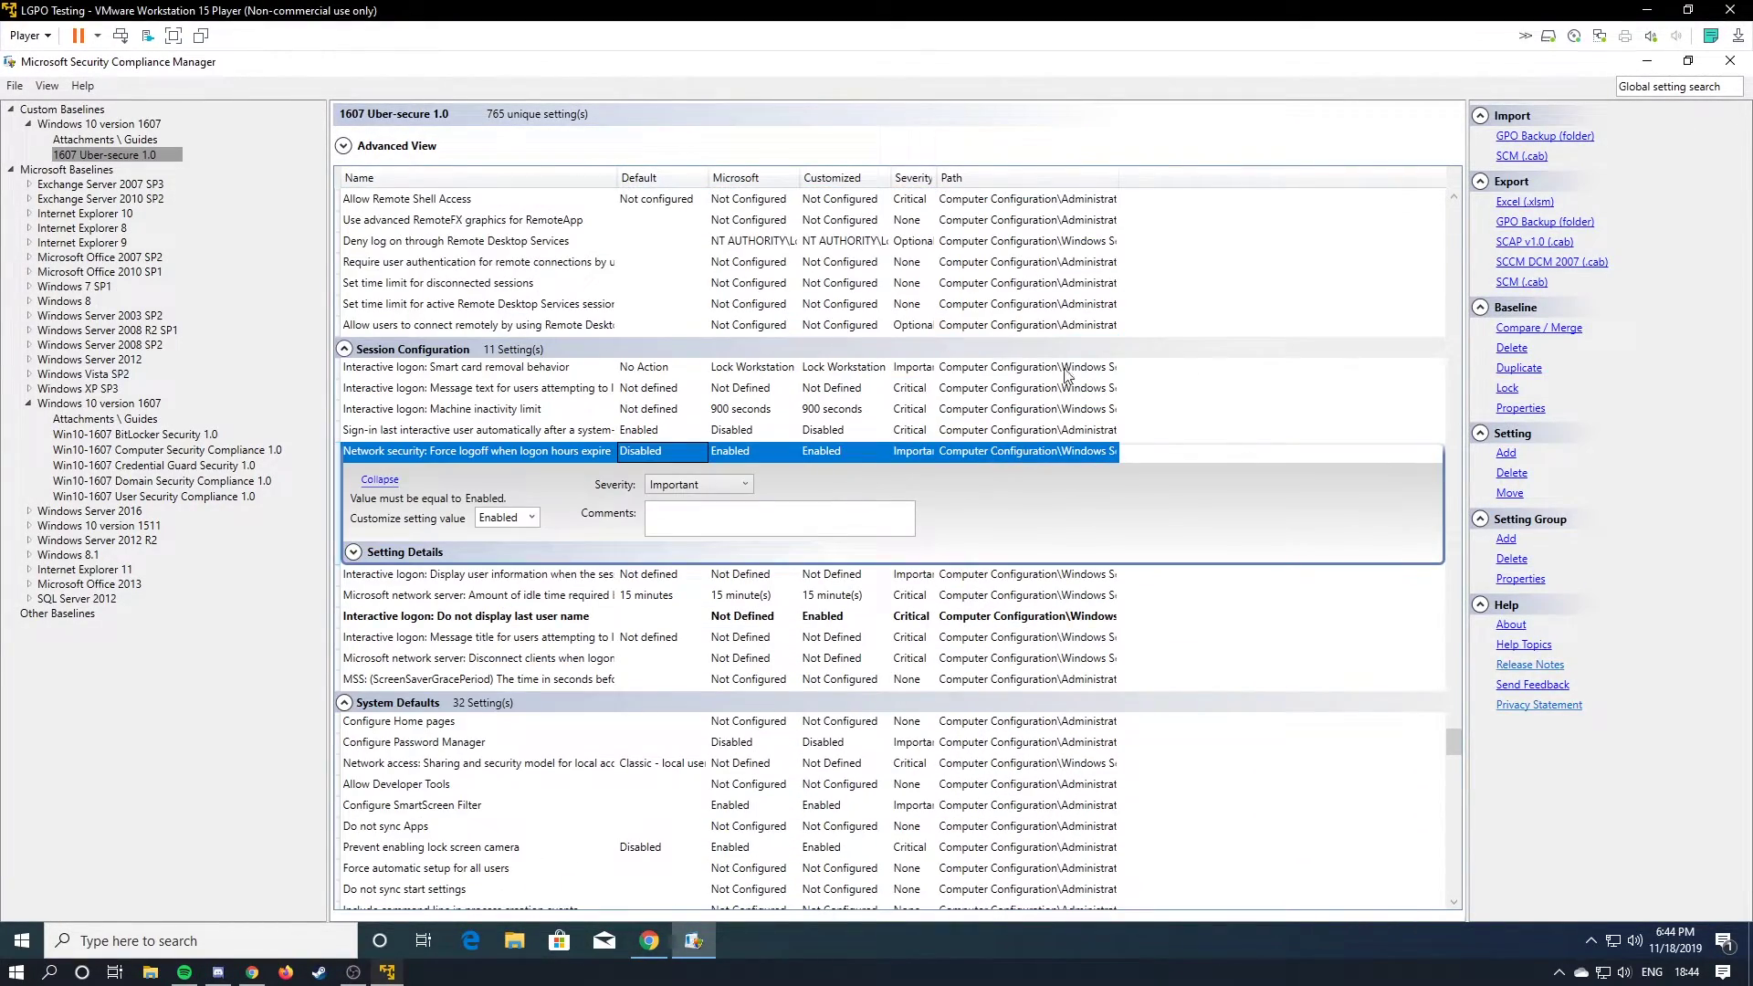
# Export the baseline as a GPO backup into a New folder created on the Desktop.
pyautogui.click(1569, 223)
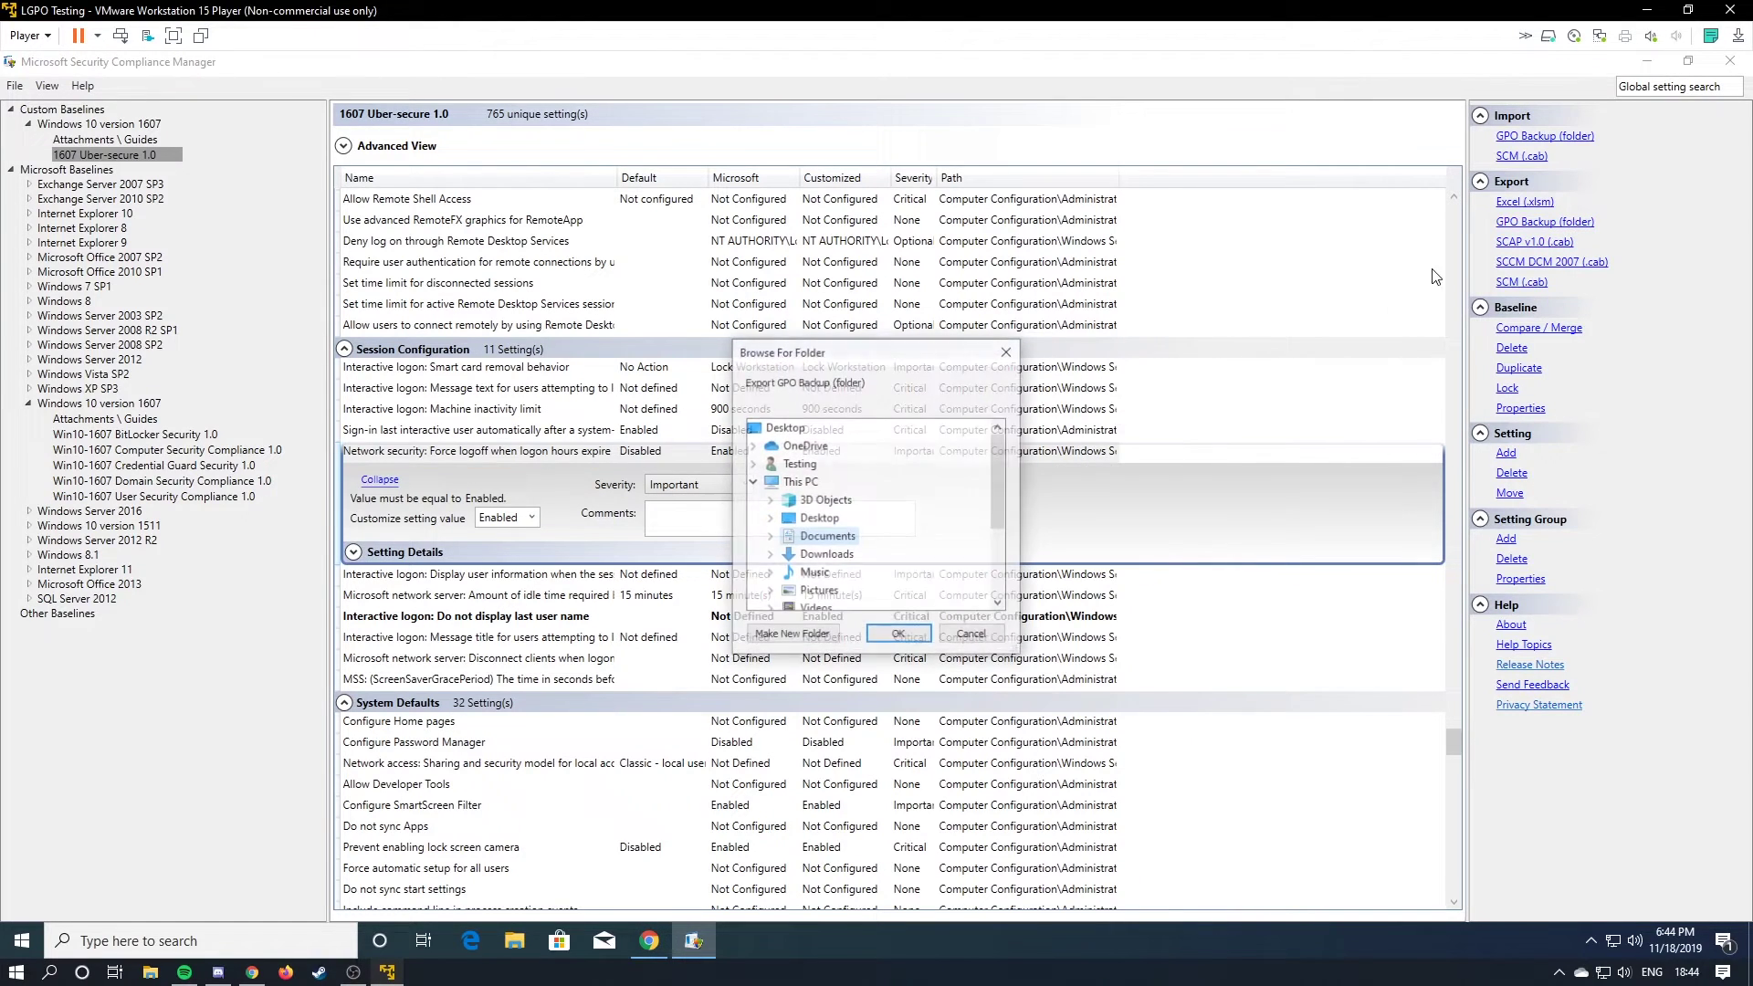
pyautogui.click(817, 517)
pyautogui.click(776, 635)
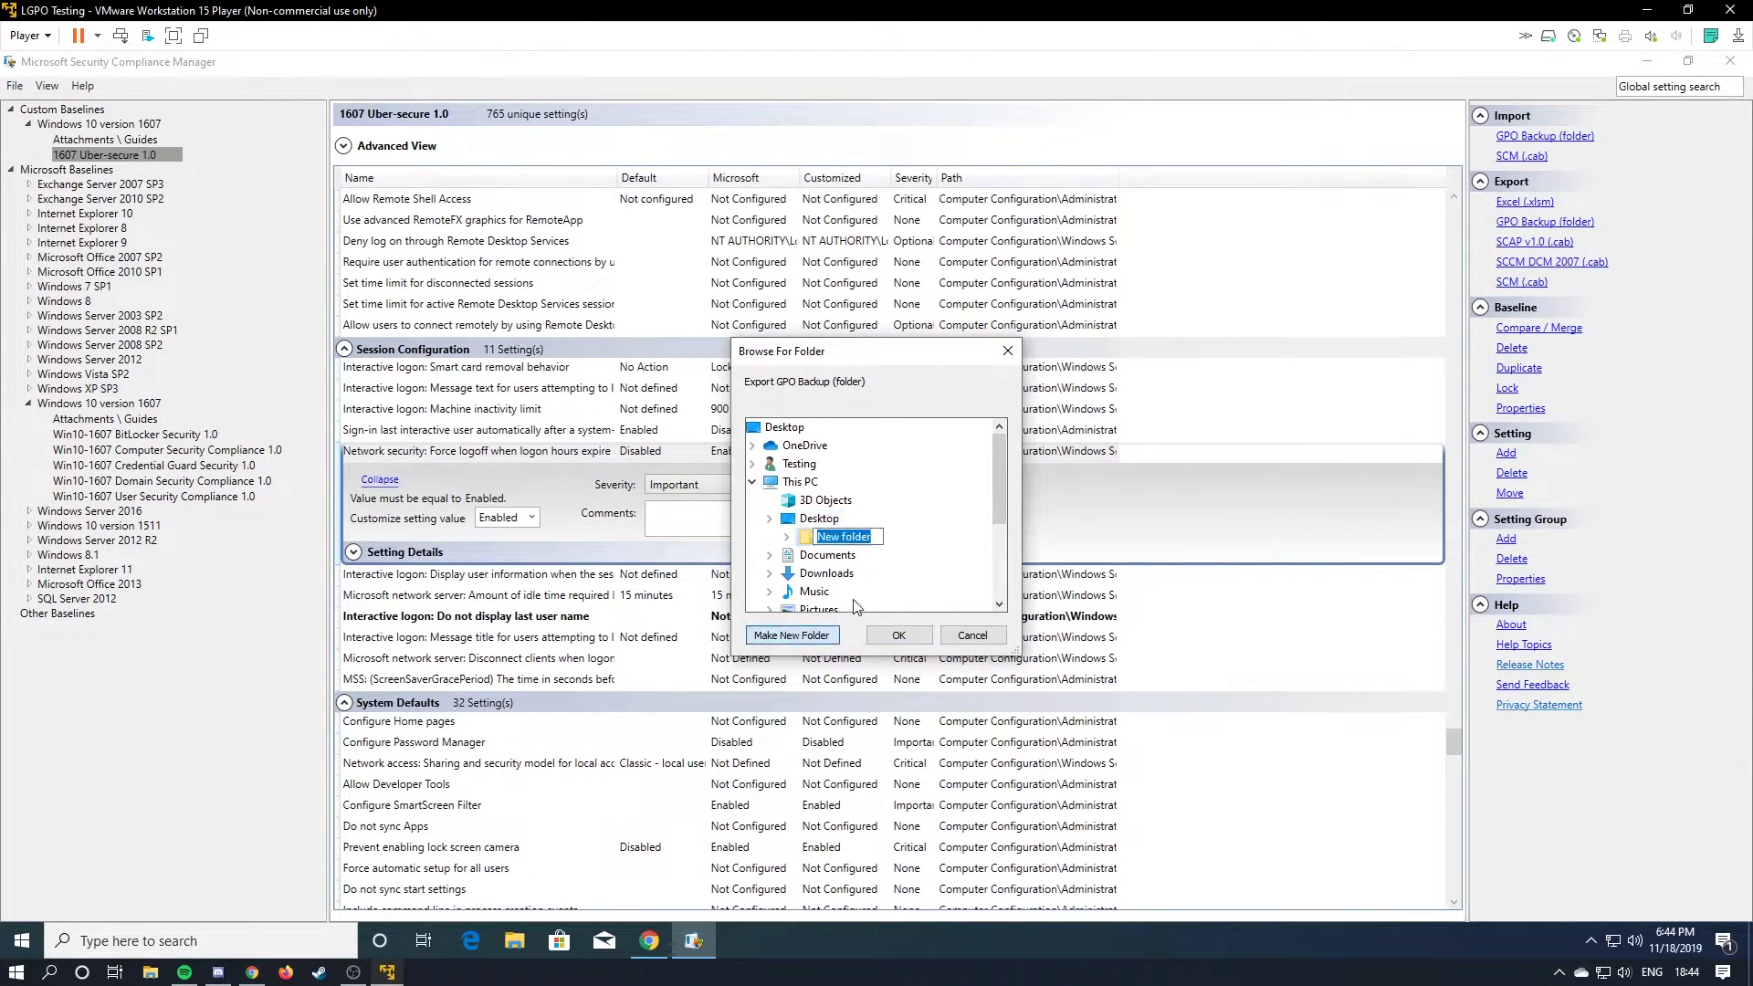
pyautogui.rightClick(835, 539)
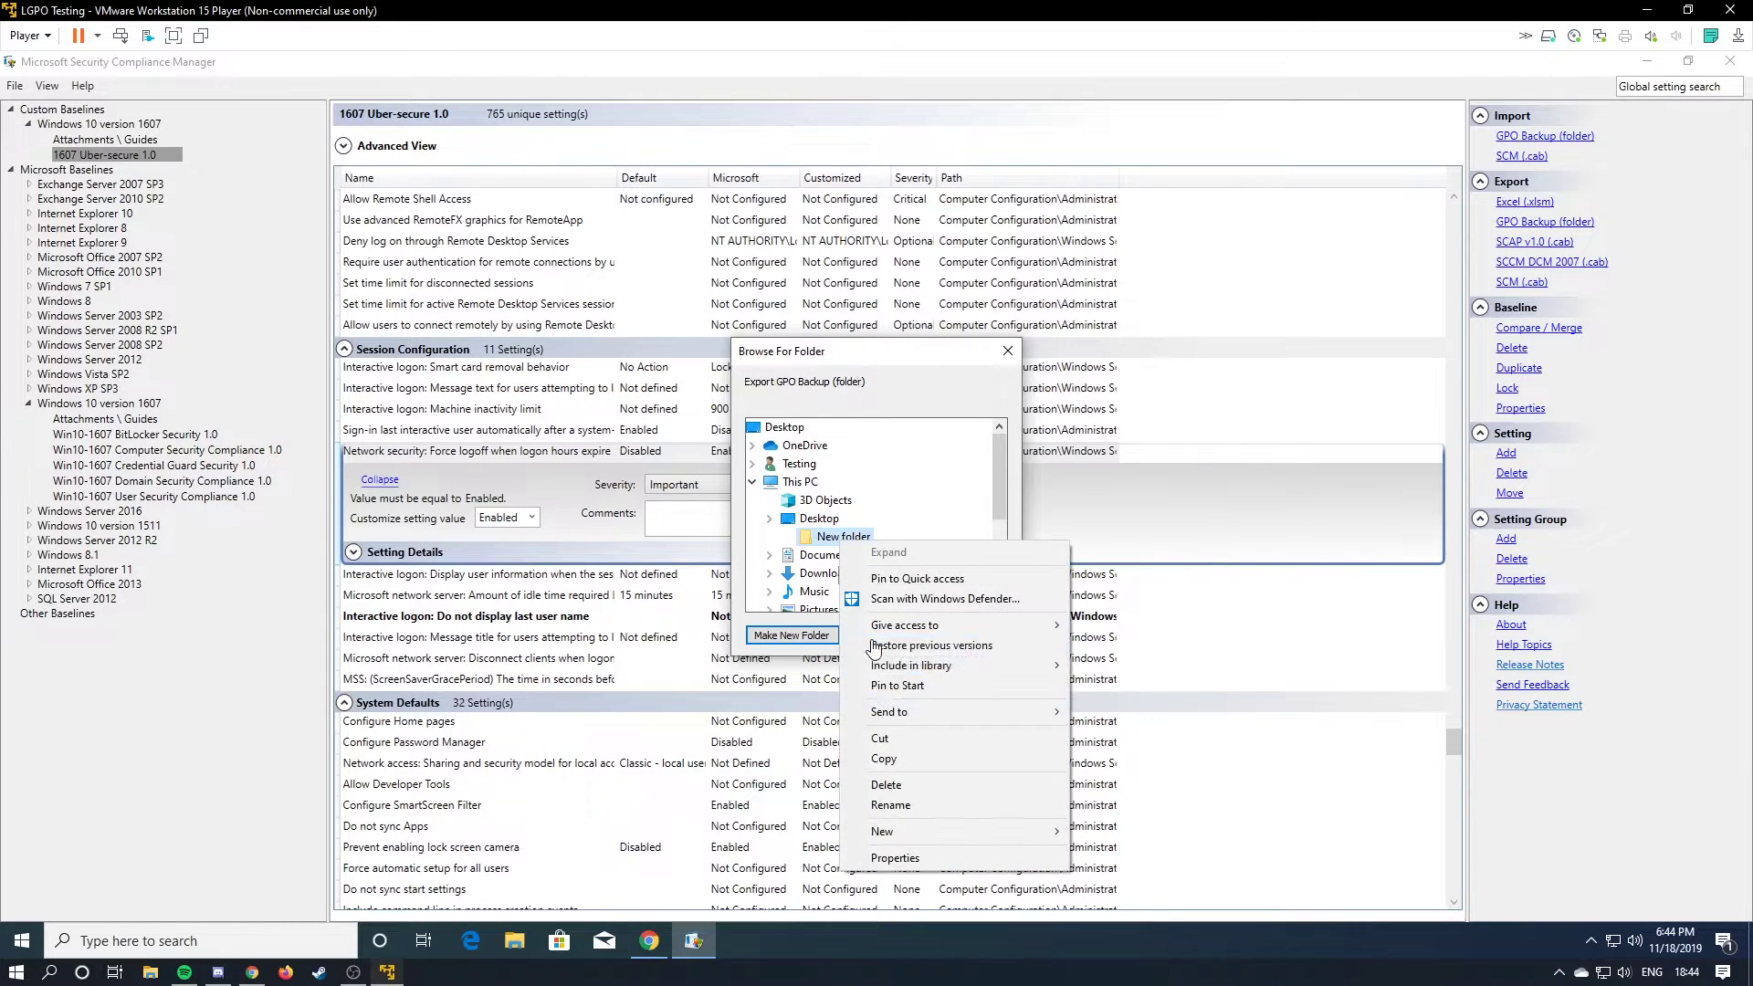
pyautogui.click(917, 810)
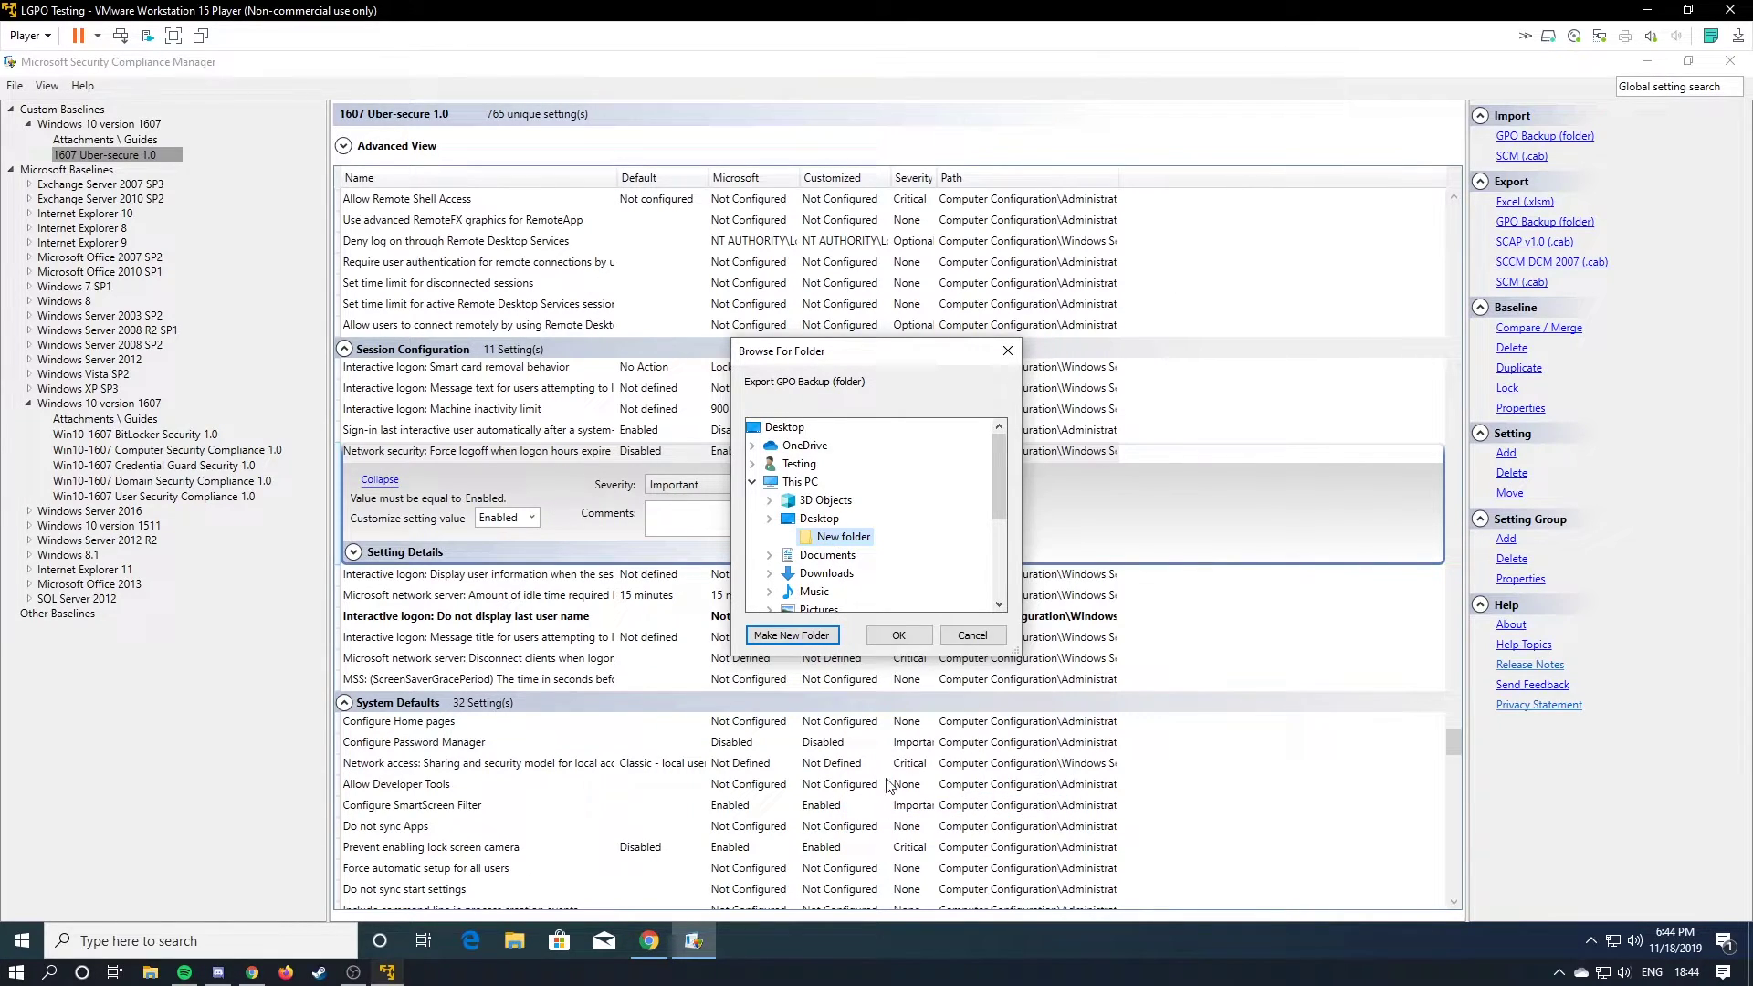
pyautogui.click(921, 635)
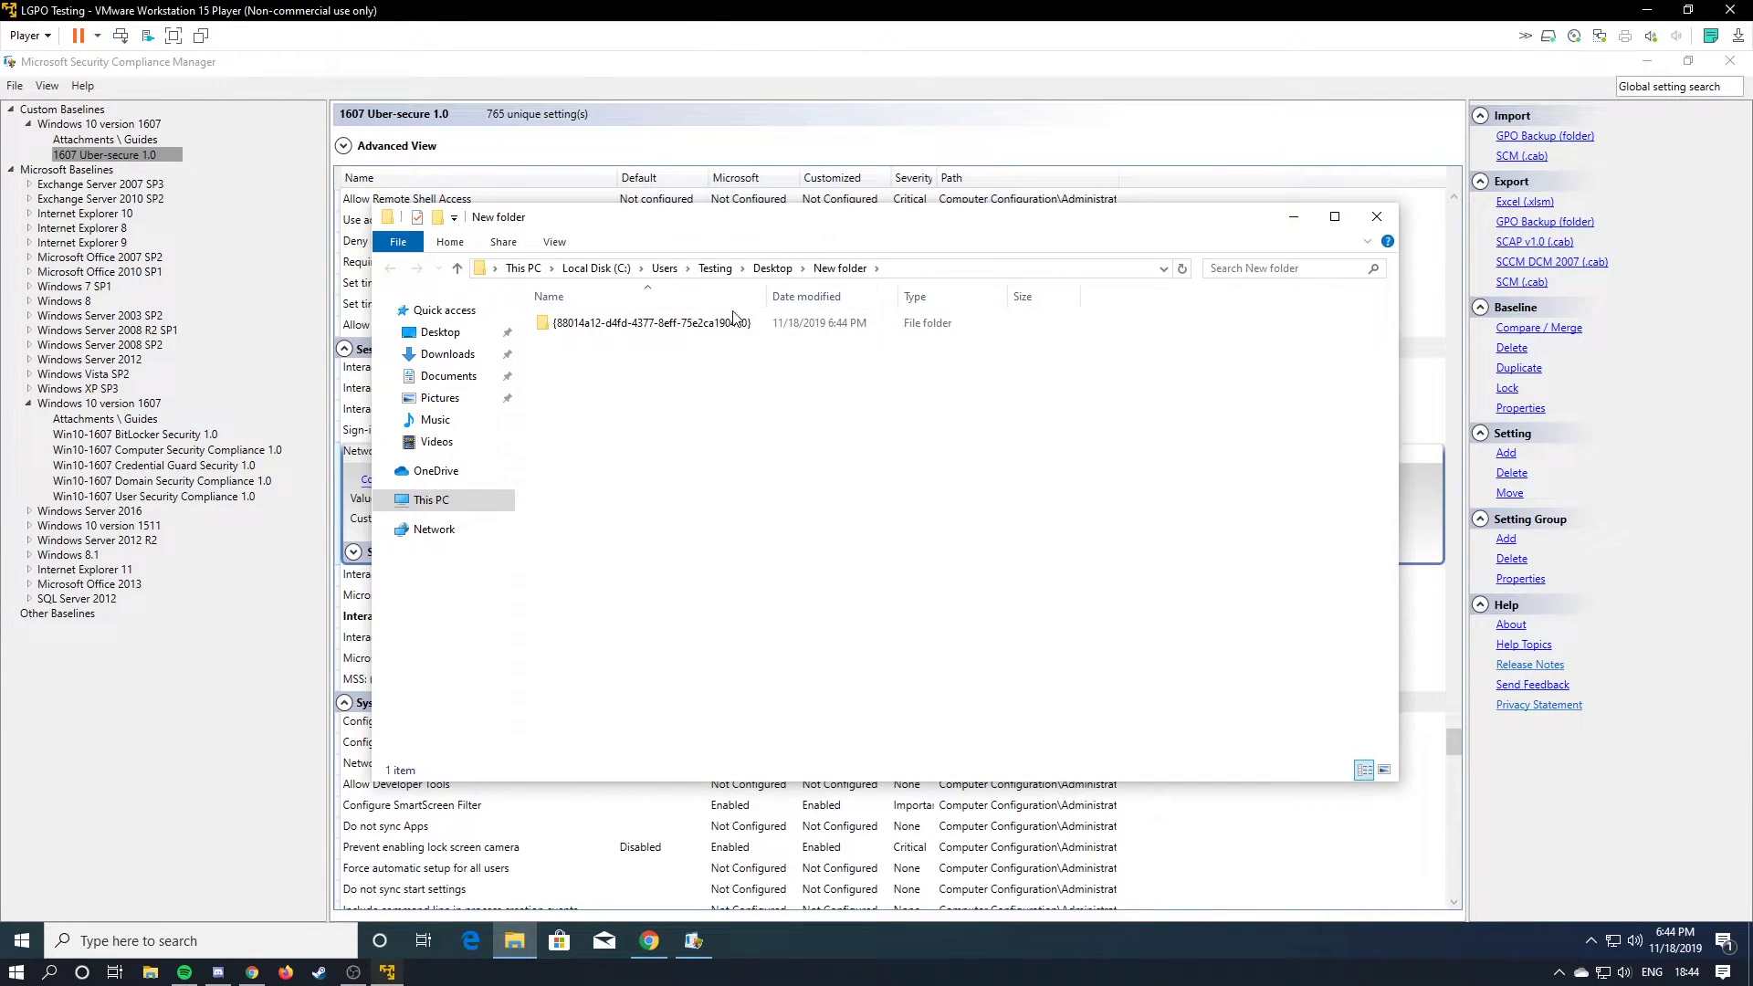
# Browse the export through DomainSysvol, GPO, Machine, microsoft and windows nt, then return to its top.
pyautogui.doubleClick(731, 323)
pyautogui.doubleClick(605, 323)
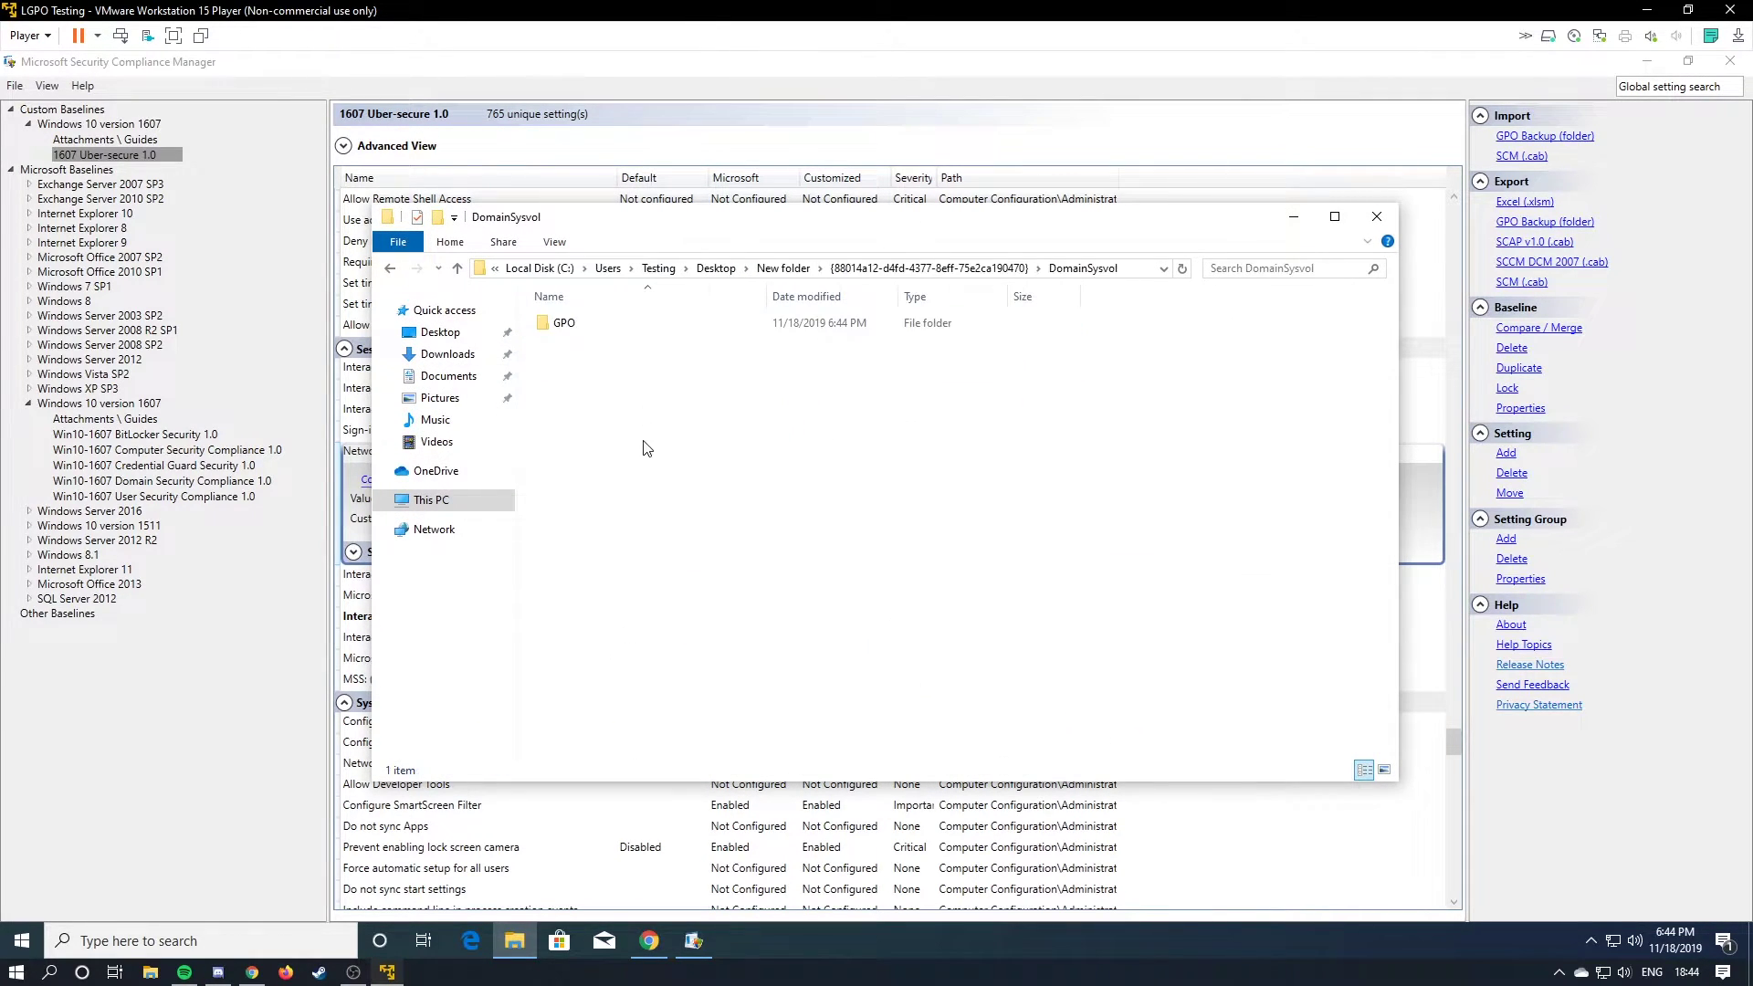
pyautogui.doubleClick(644, 325)
pyautogui.doubleClick(644, 325)
pyautogui.doubleClick(648, 325)
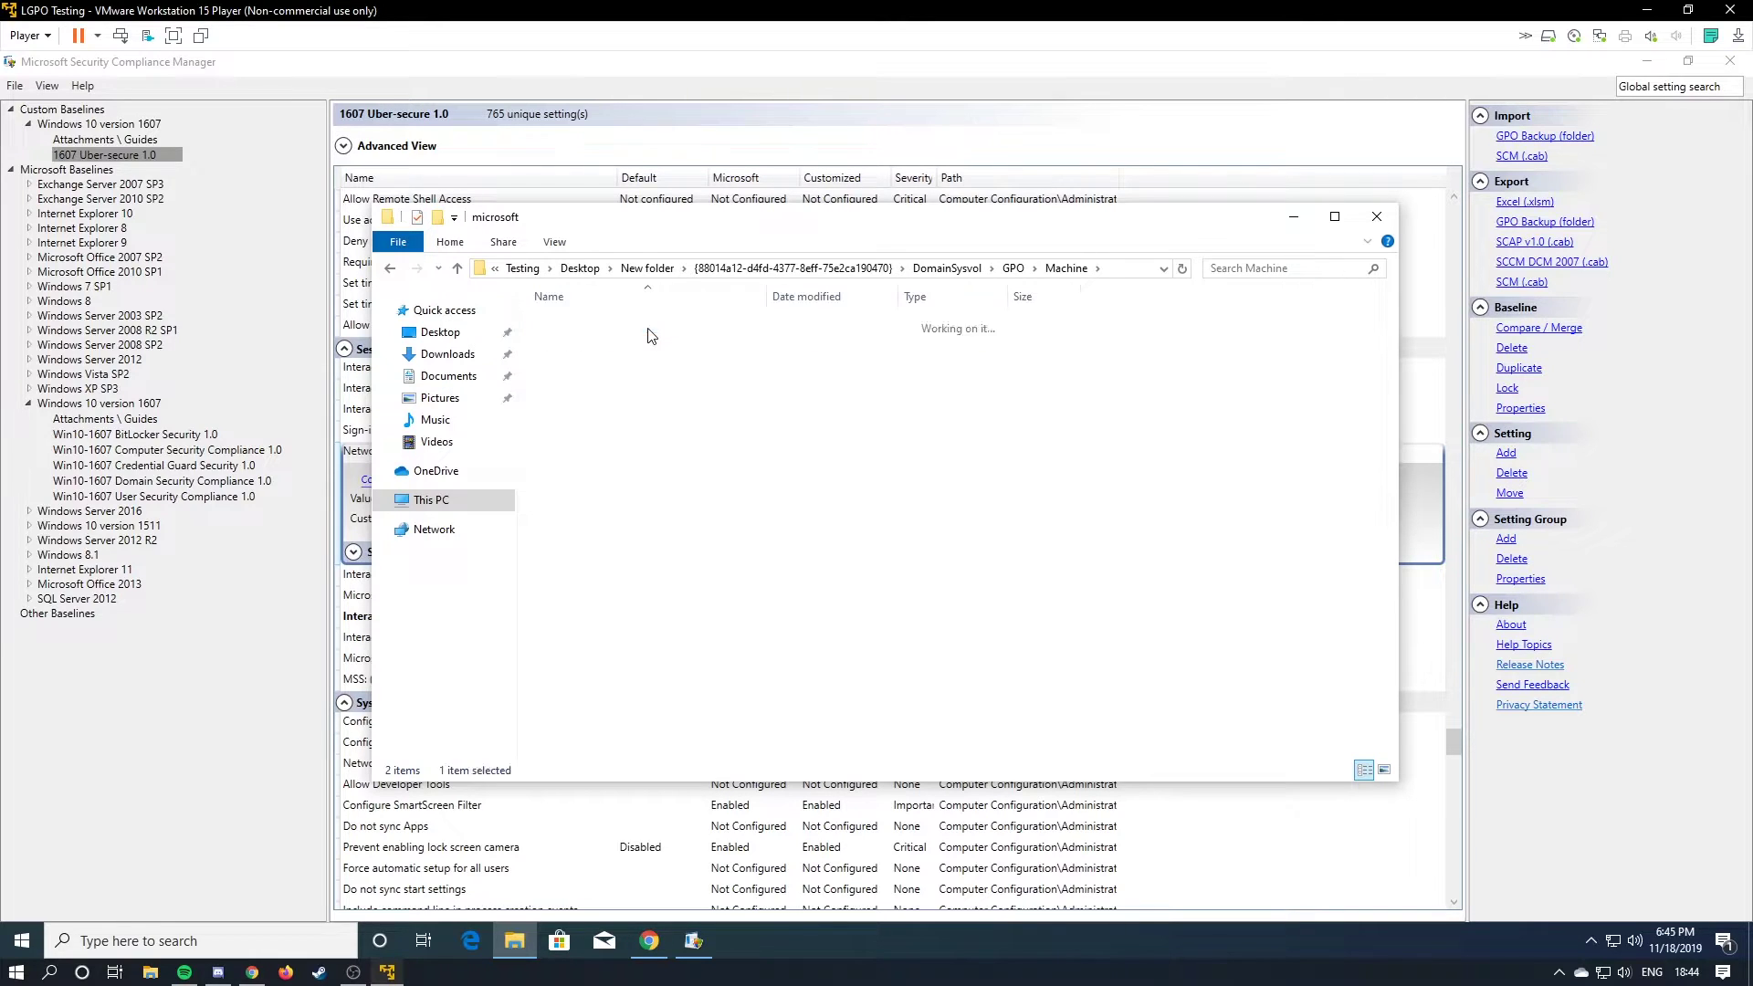
pyautogui.doubleClick(648, 325)
pyautogui.click(604, 268)
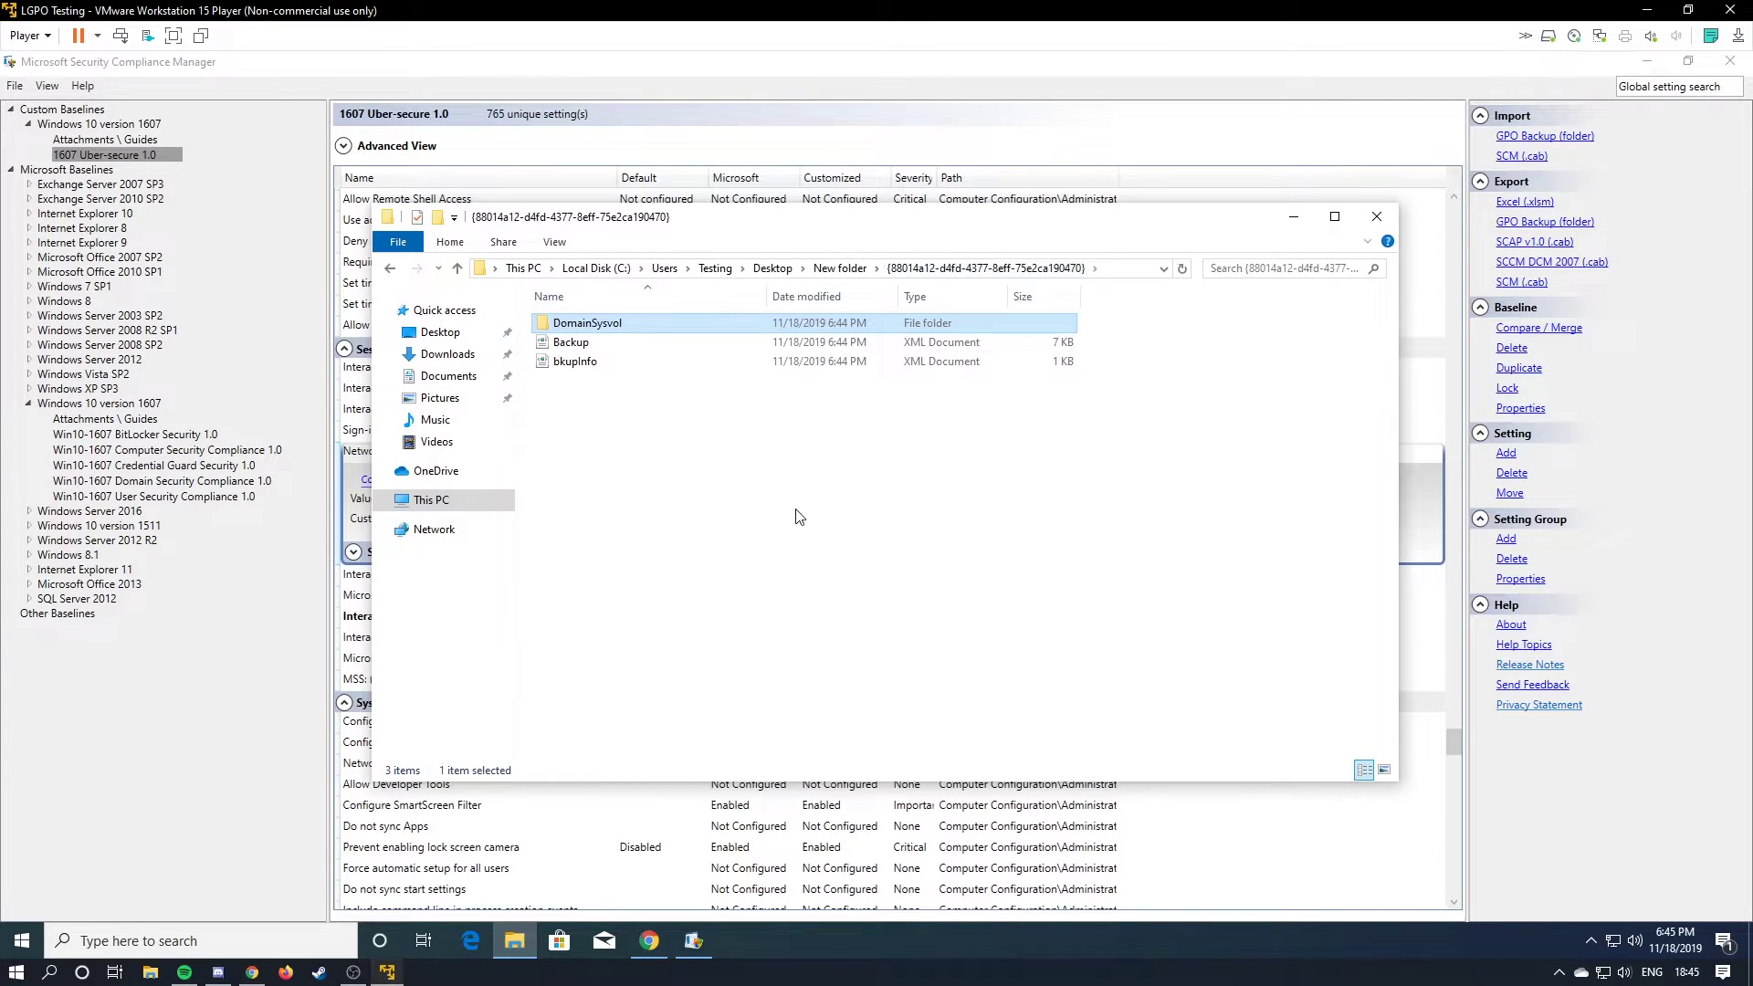
# Search Google for LGPO, correcting the misspelled 'LPGO' query.
pyautogui.click(1665, 61)
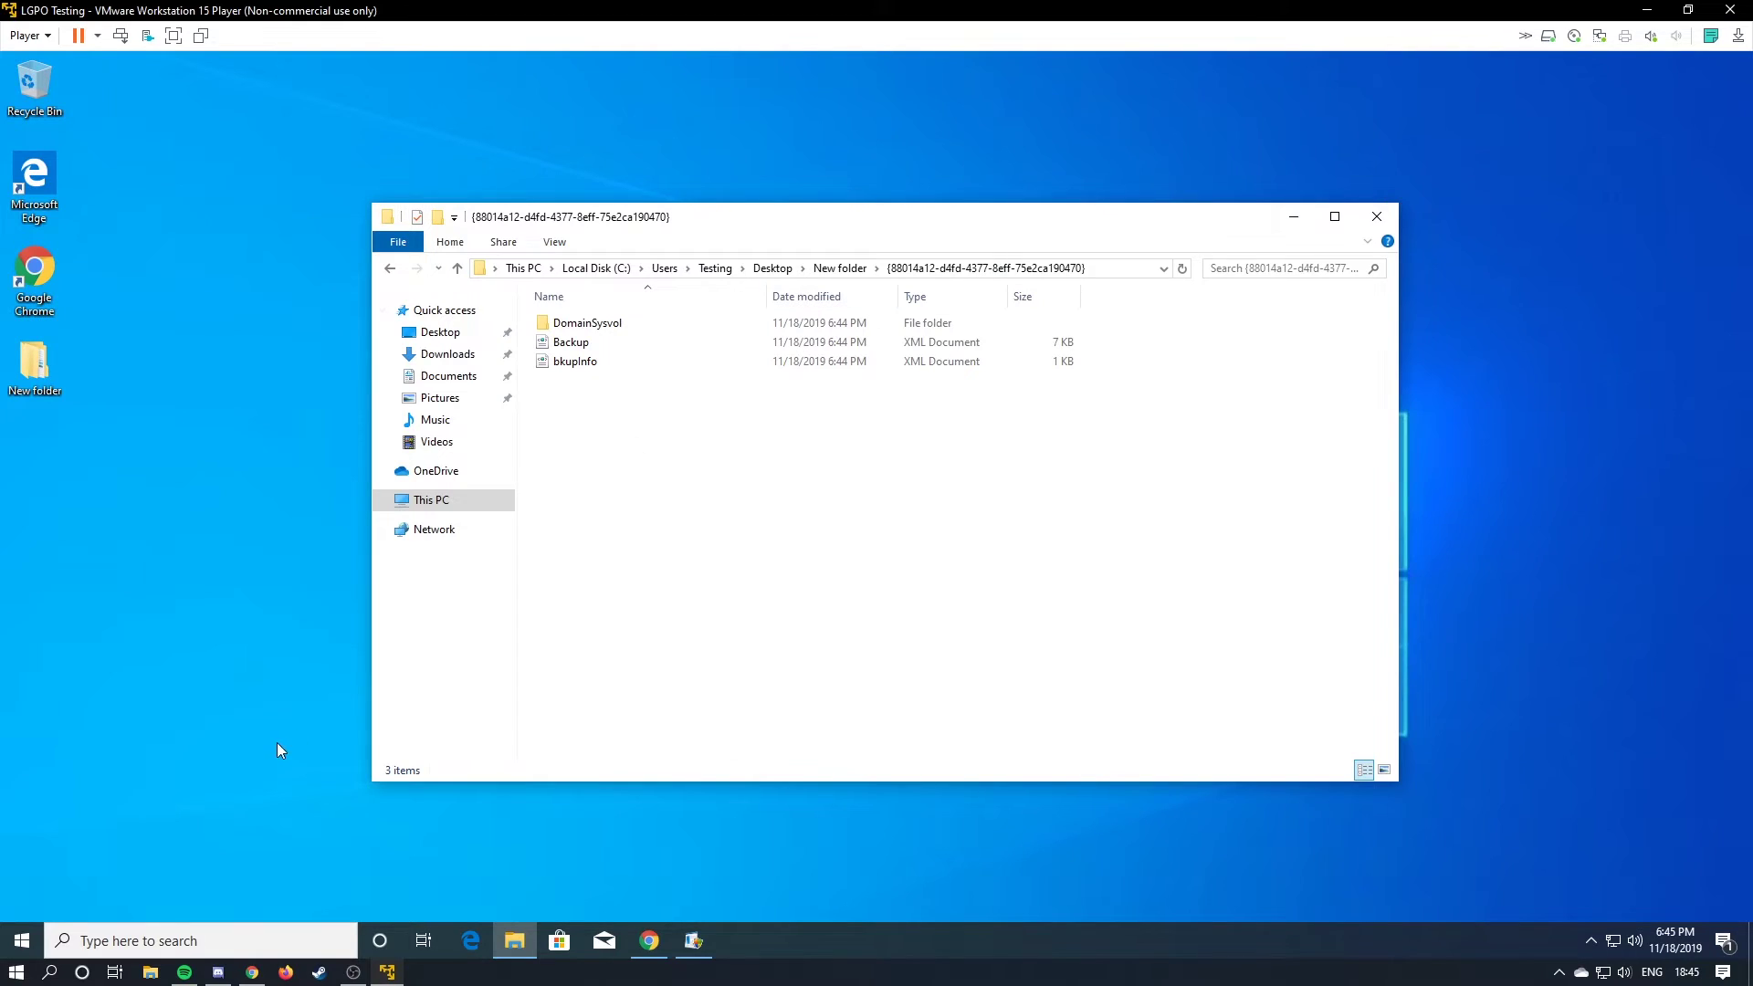
pyautogui.click(634, 950)
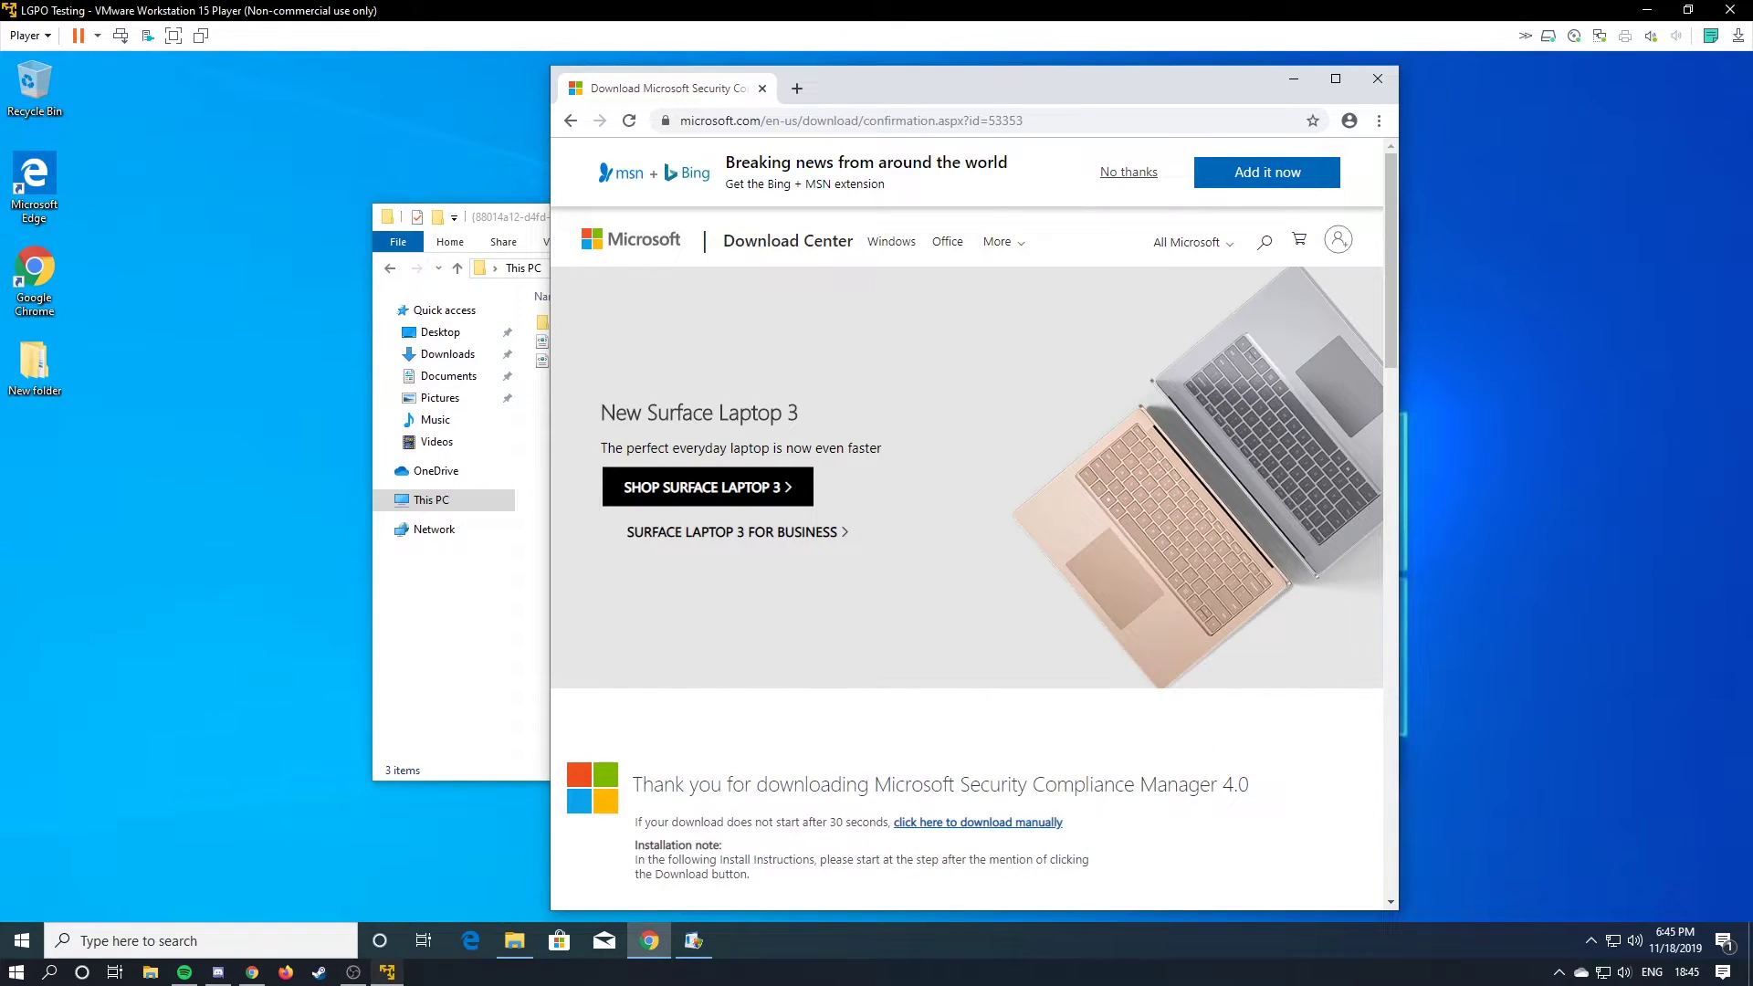
pyautogui.moveTo(840, 78); pyautogui.dragTo(1053, 114)
pyautogui.click(1101, 144)
pyautogui.write('LPGO')
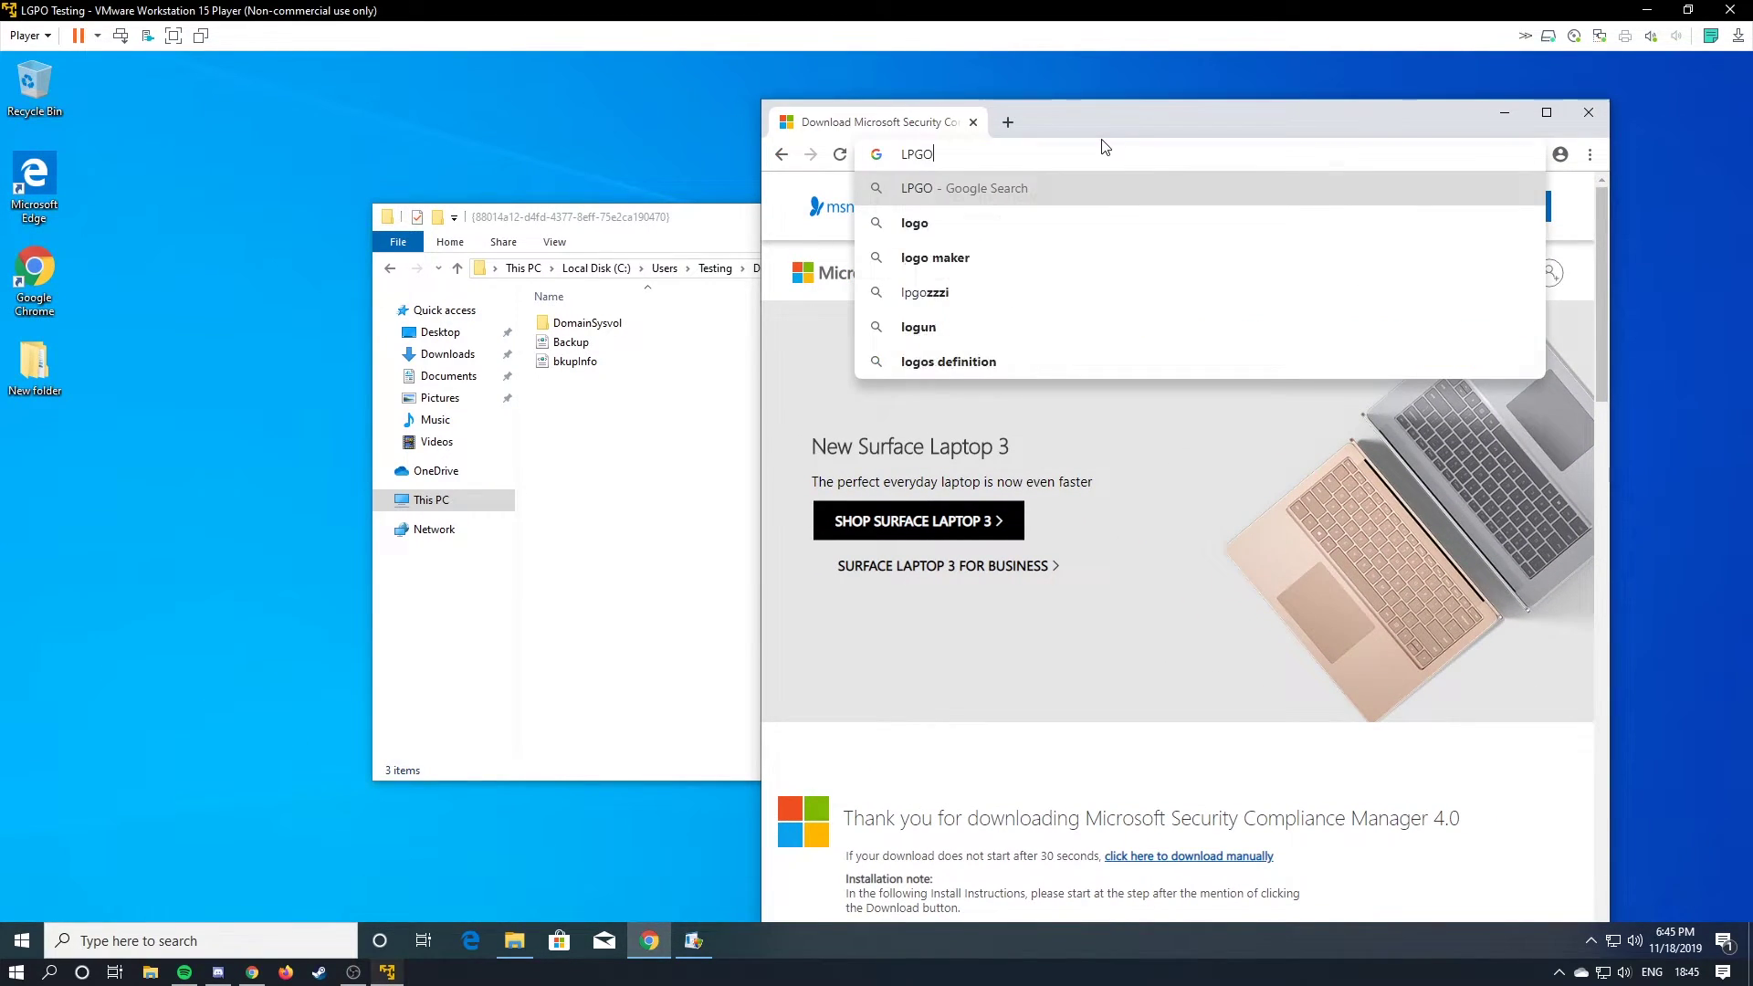
pyautogui.press('Return')
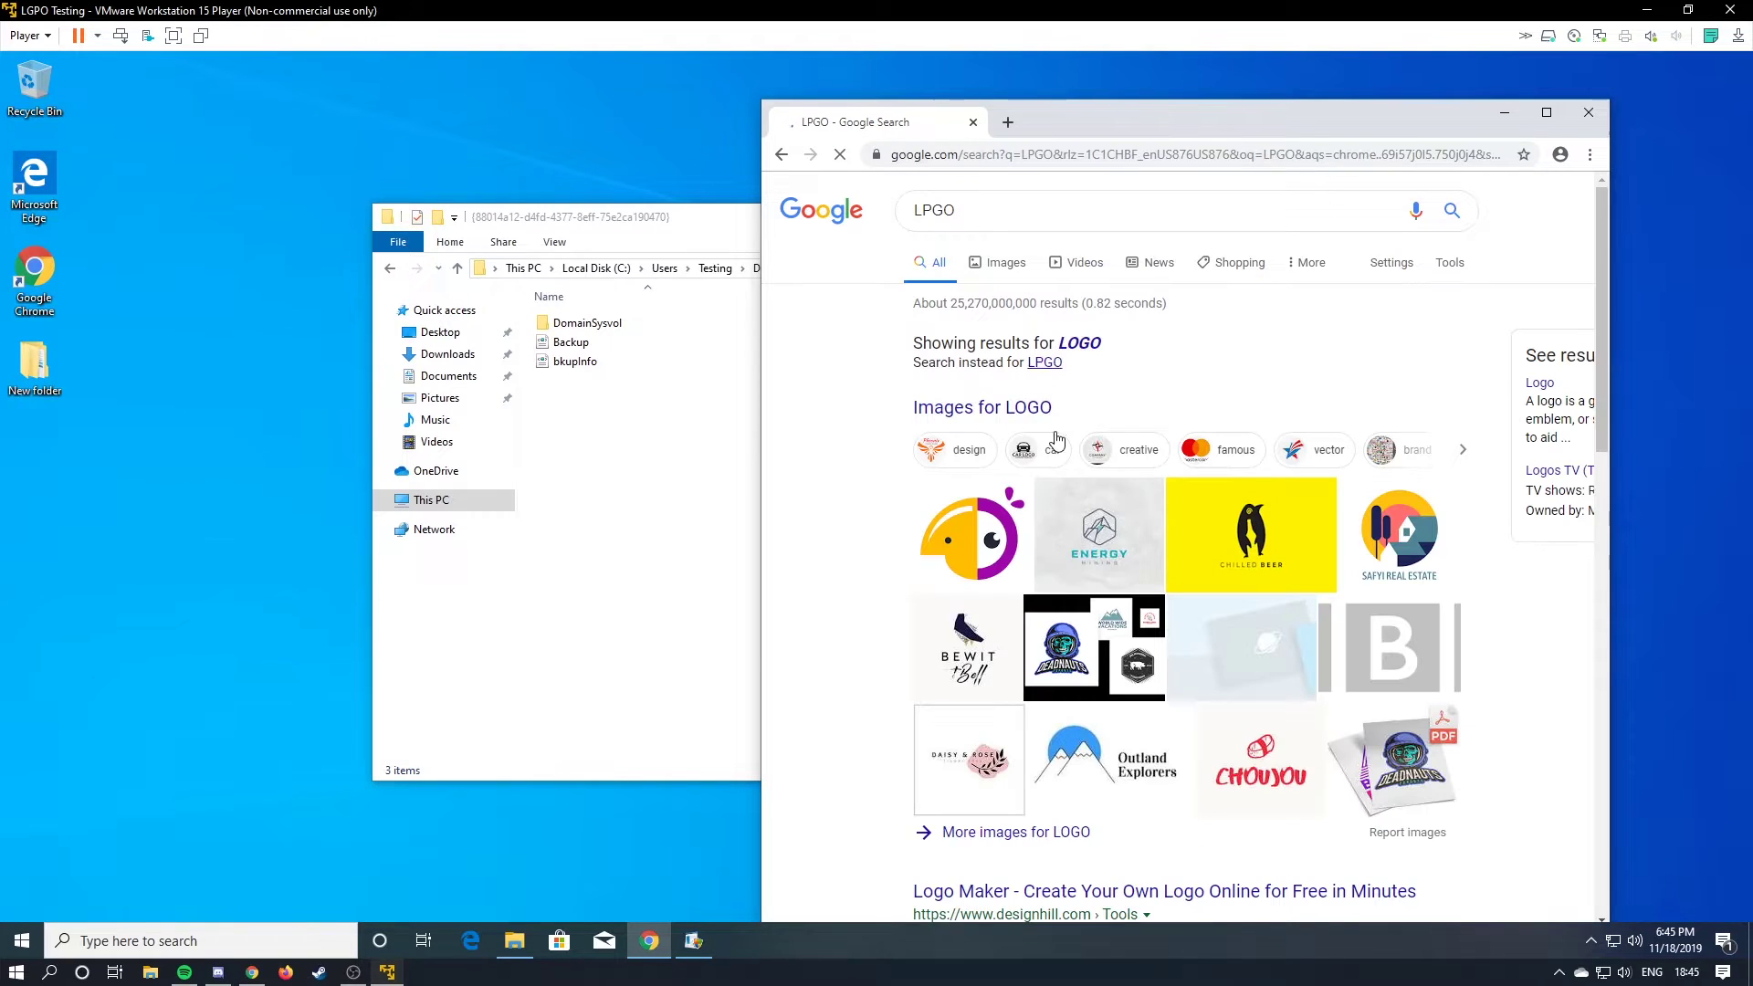
pyautogui.scroll(-5, 1068, 319)
pyautogui.scroll(5, 1078, 331)
pyautogui.click(1034, 217)
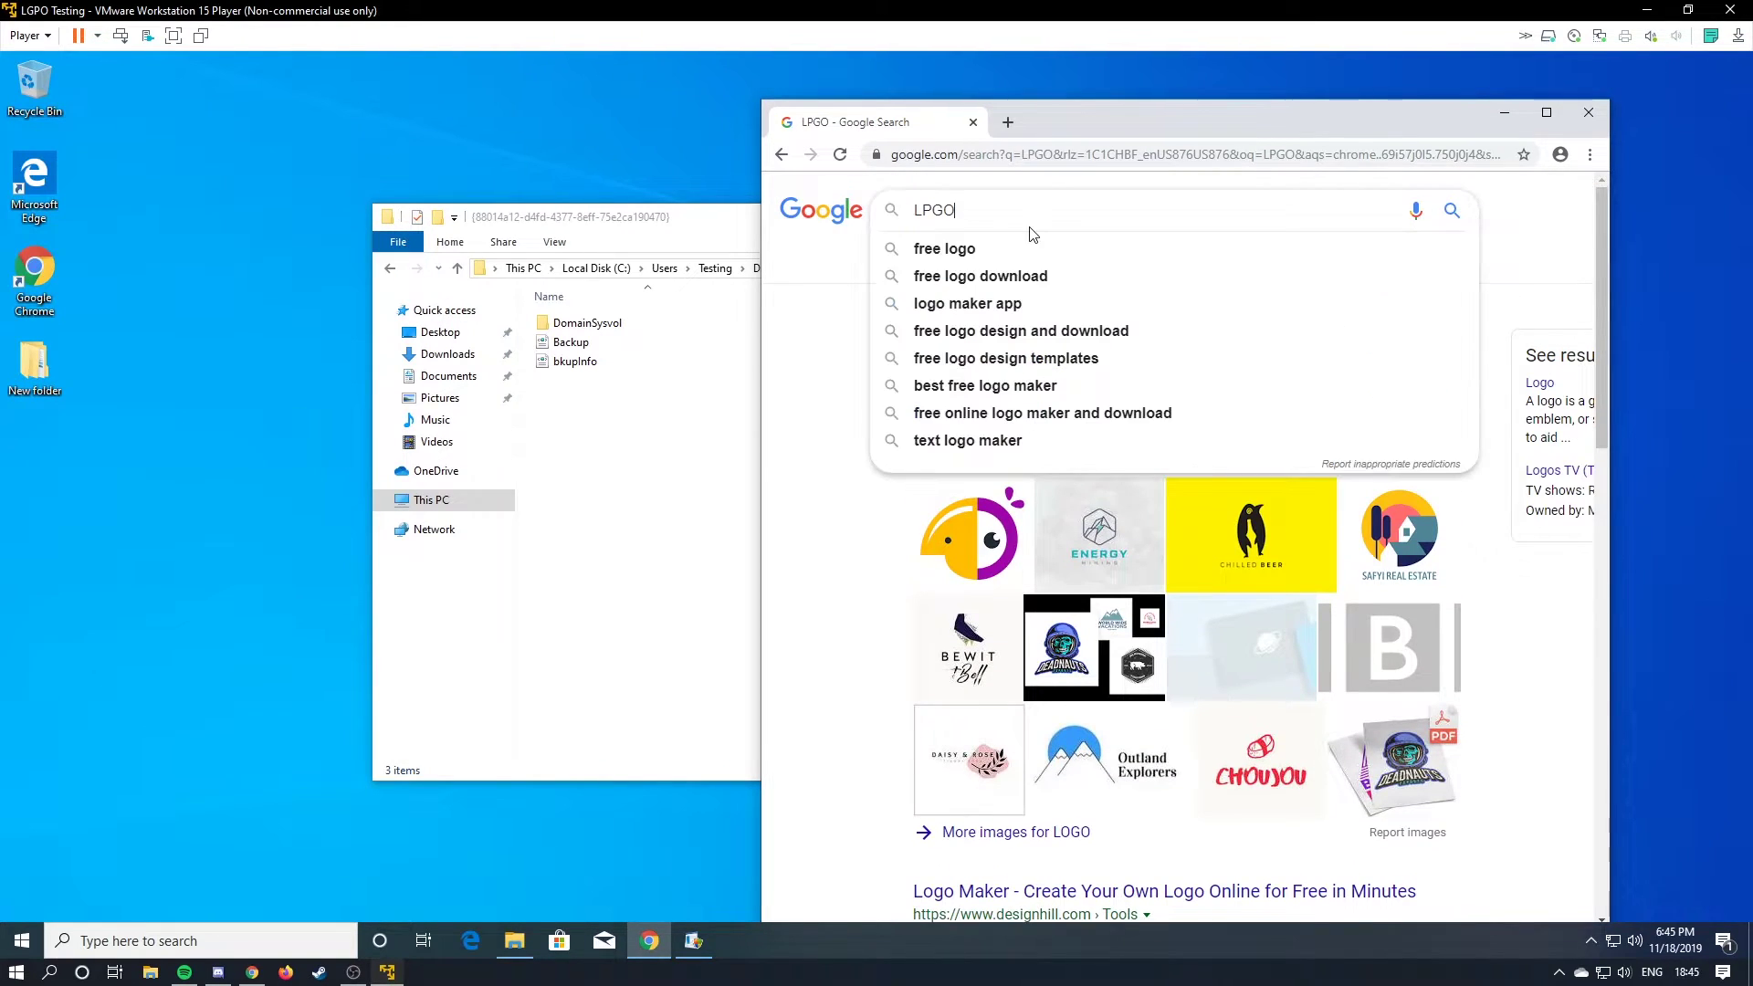
pyautogui.press('BackSpace')
pyautogui.press('BackSpace')
pyautogui.write('GPO')
pyautogui.press('Return')
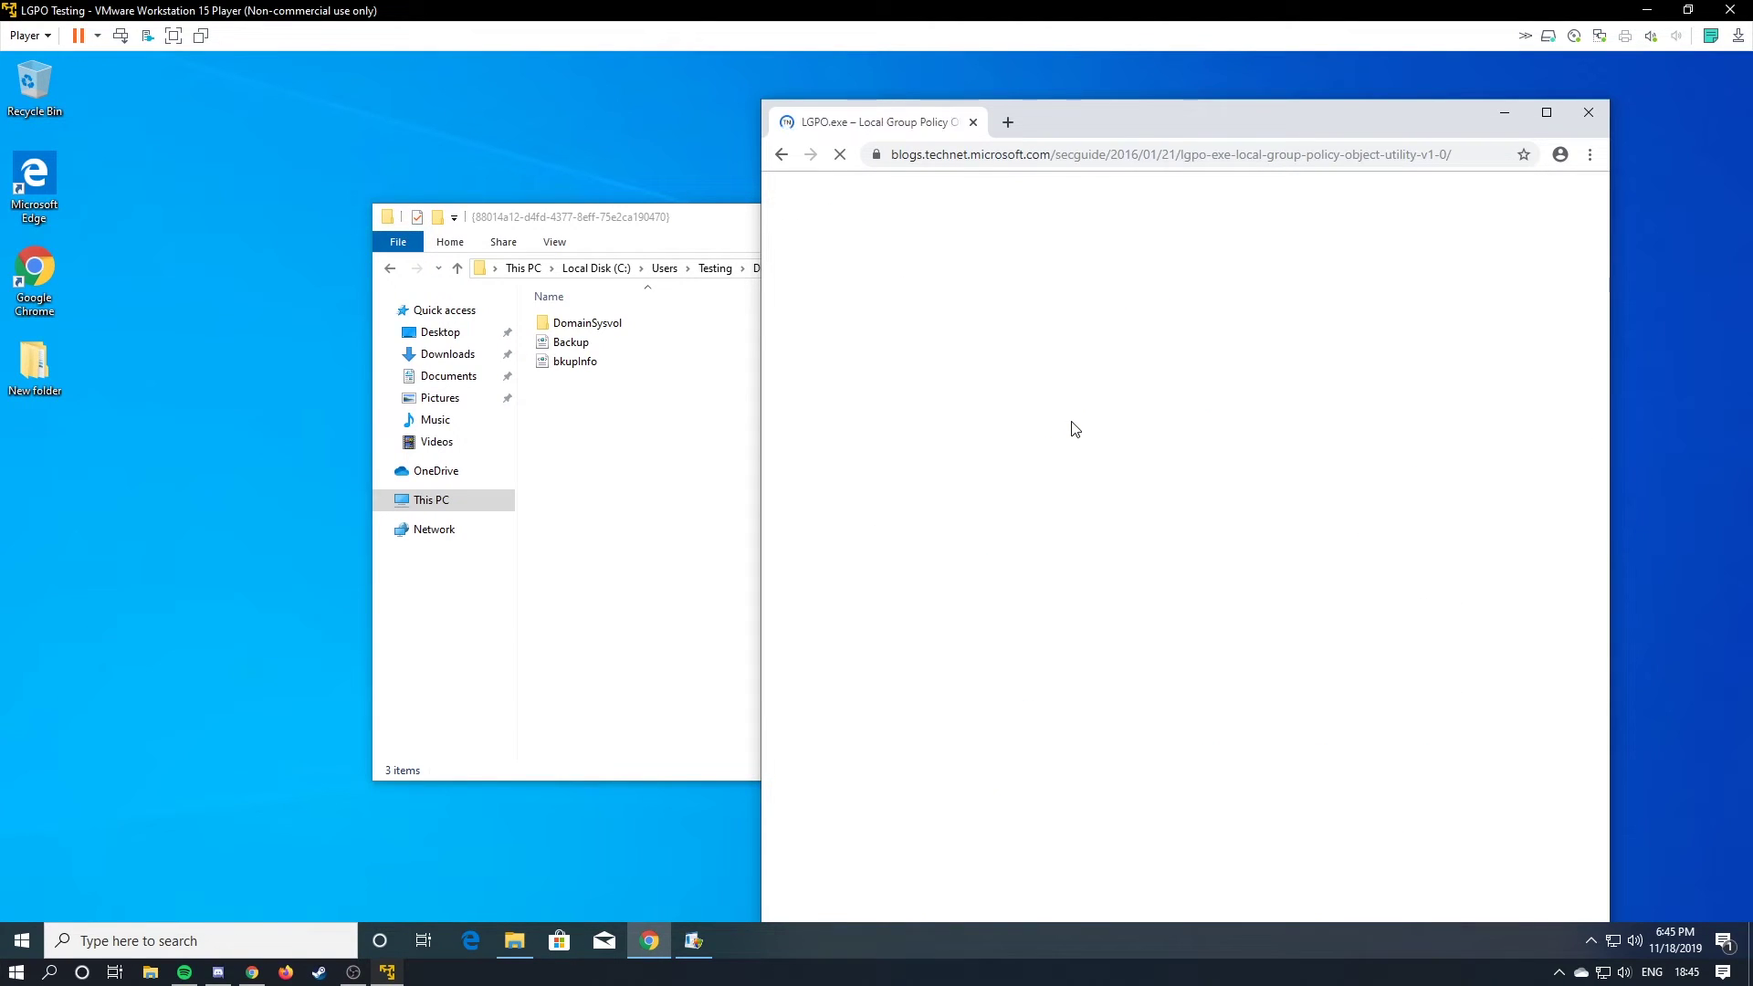
# Download LGPO.zip from the Microsoft Security Compliance Toolkit 1.0 download page.
pyautogui.scroll(-3, 1167, 490)
pyautogui.scroll(-12, 1166, 490)
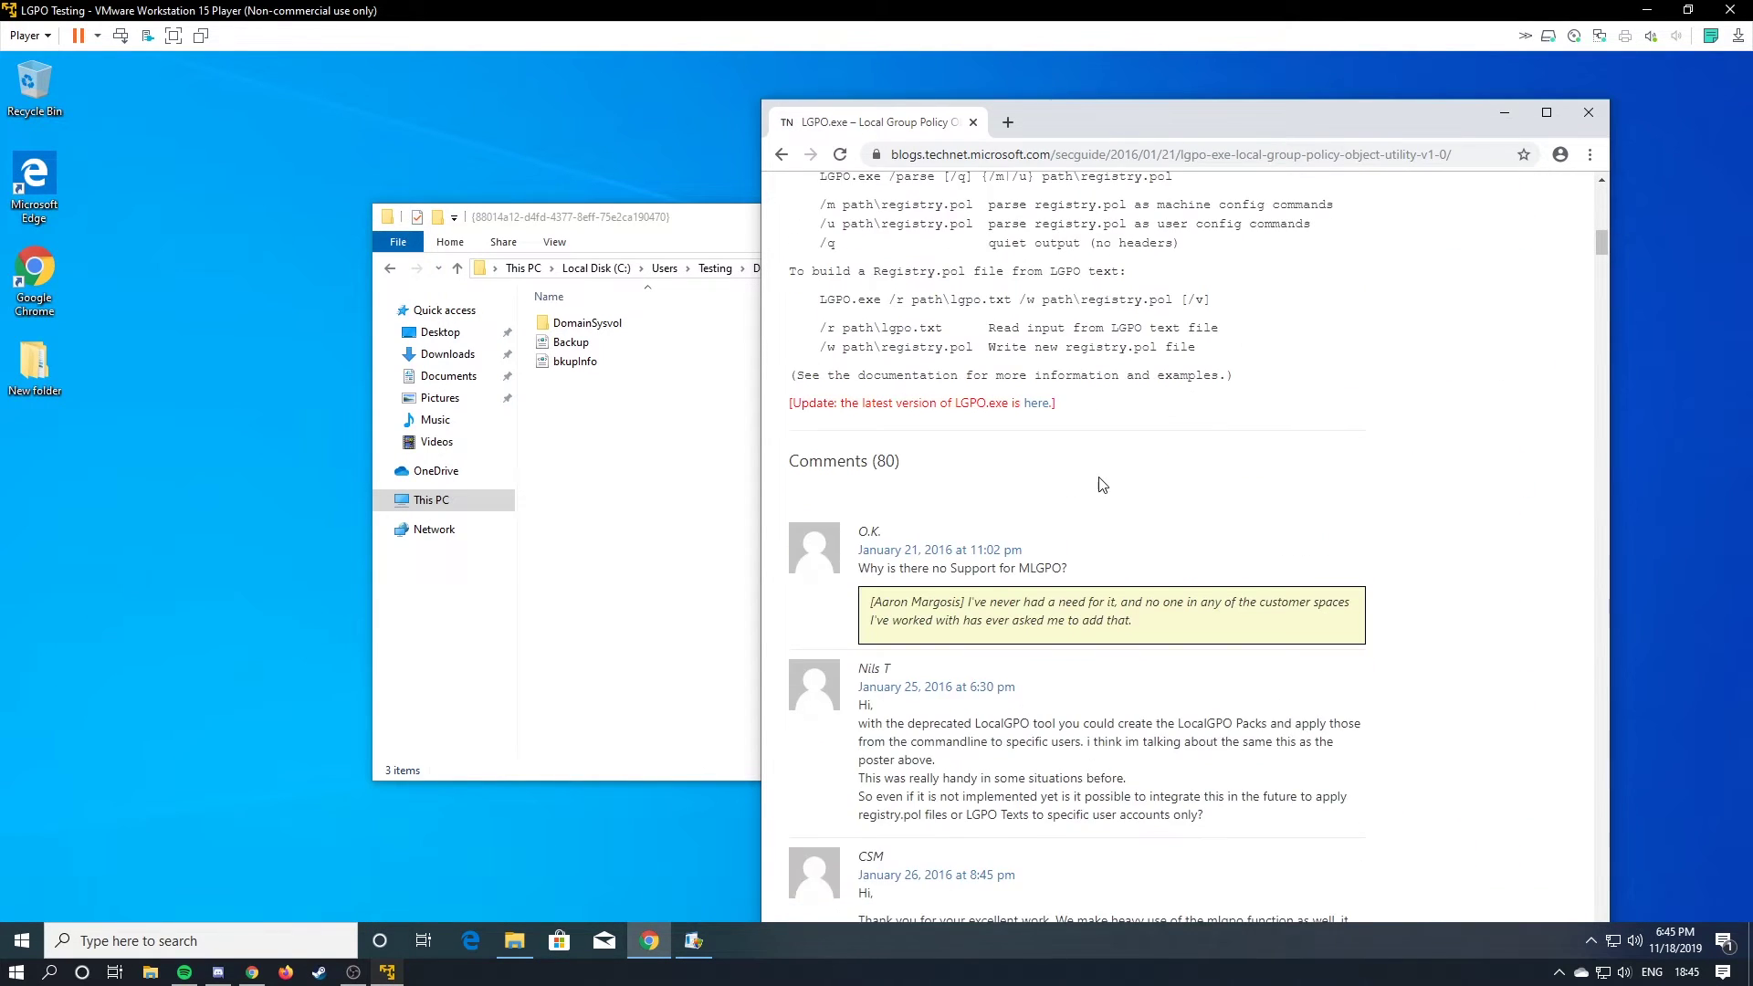
pyautogui.click(1039, 220)
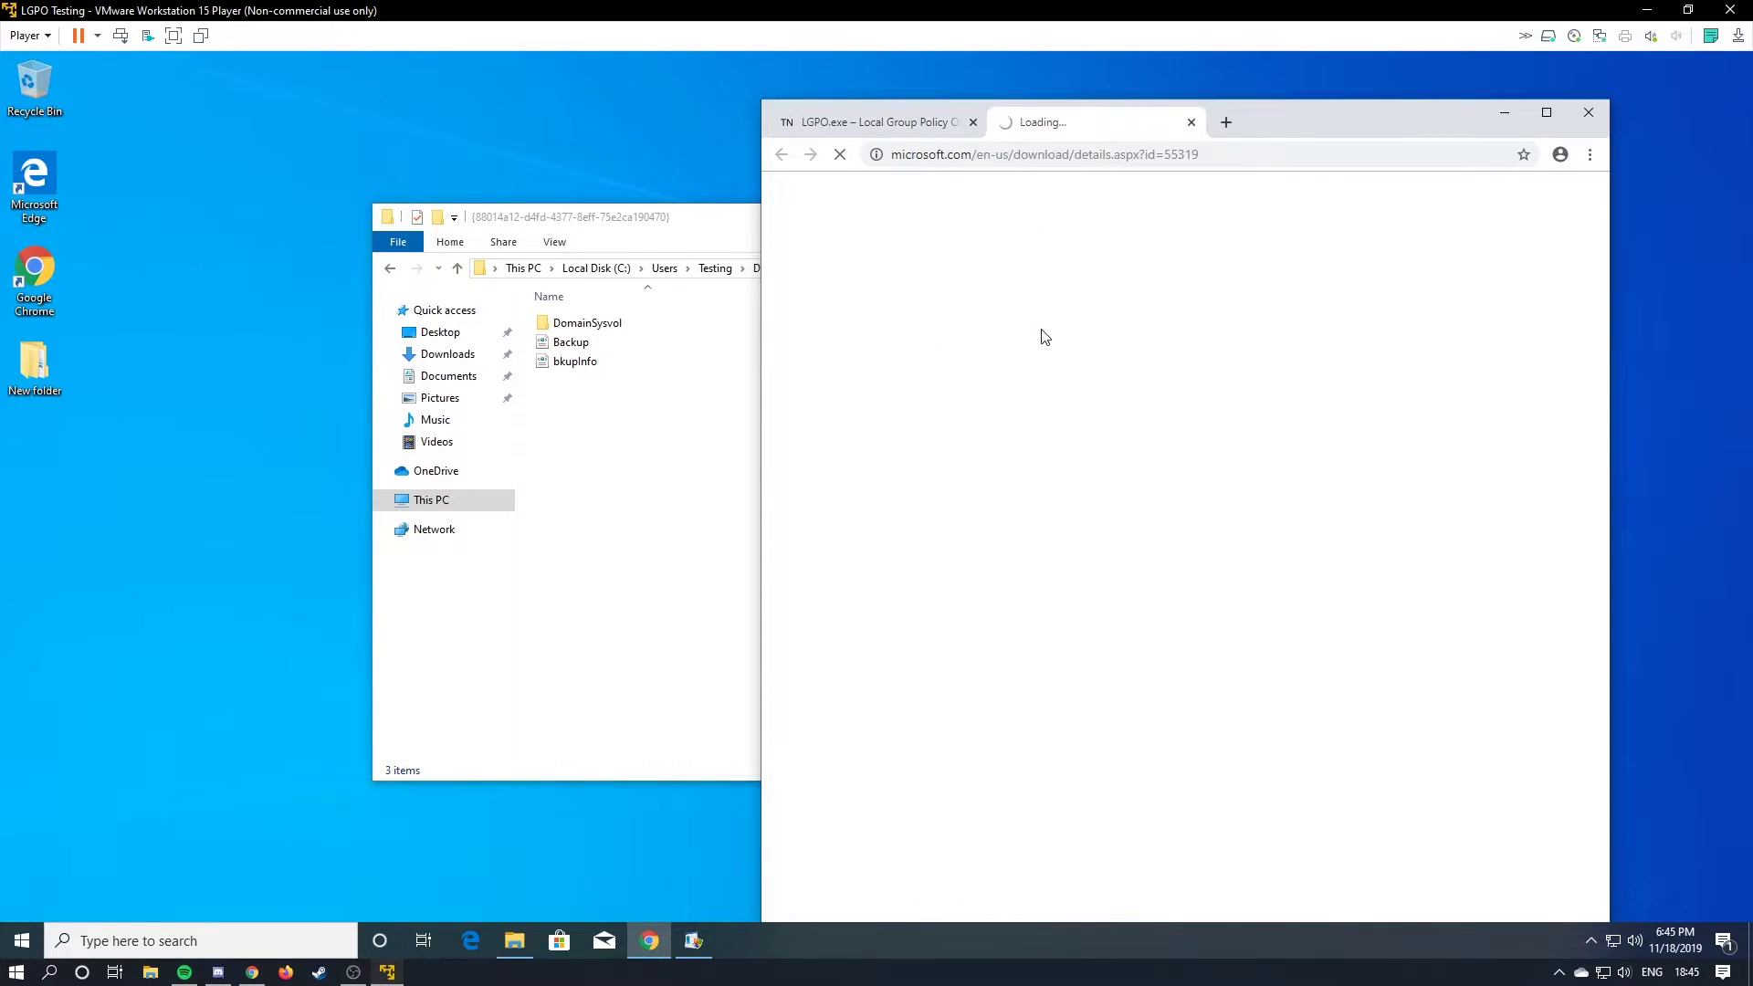
pyautogui.scroll(-5, 1400, 484)
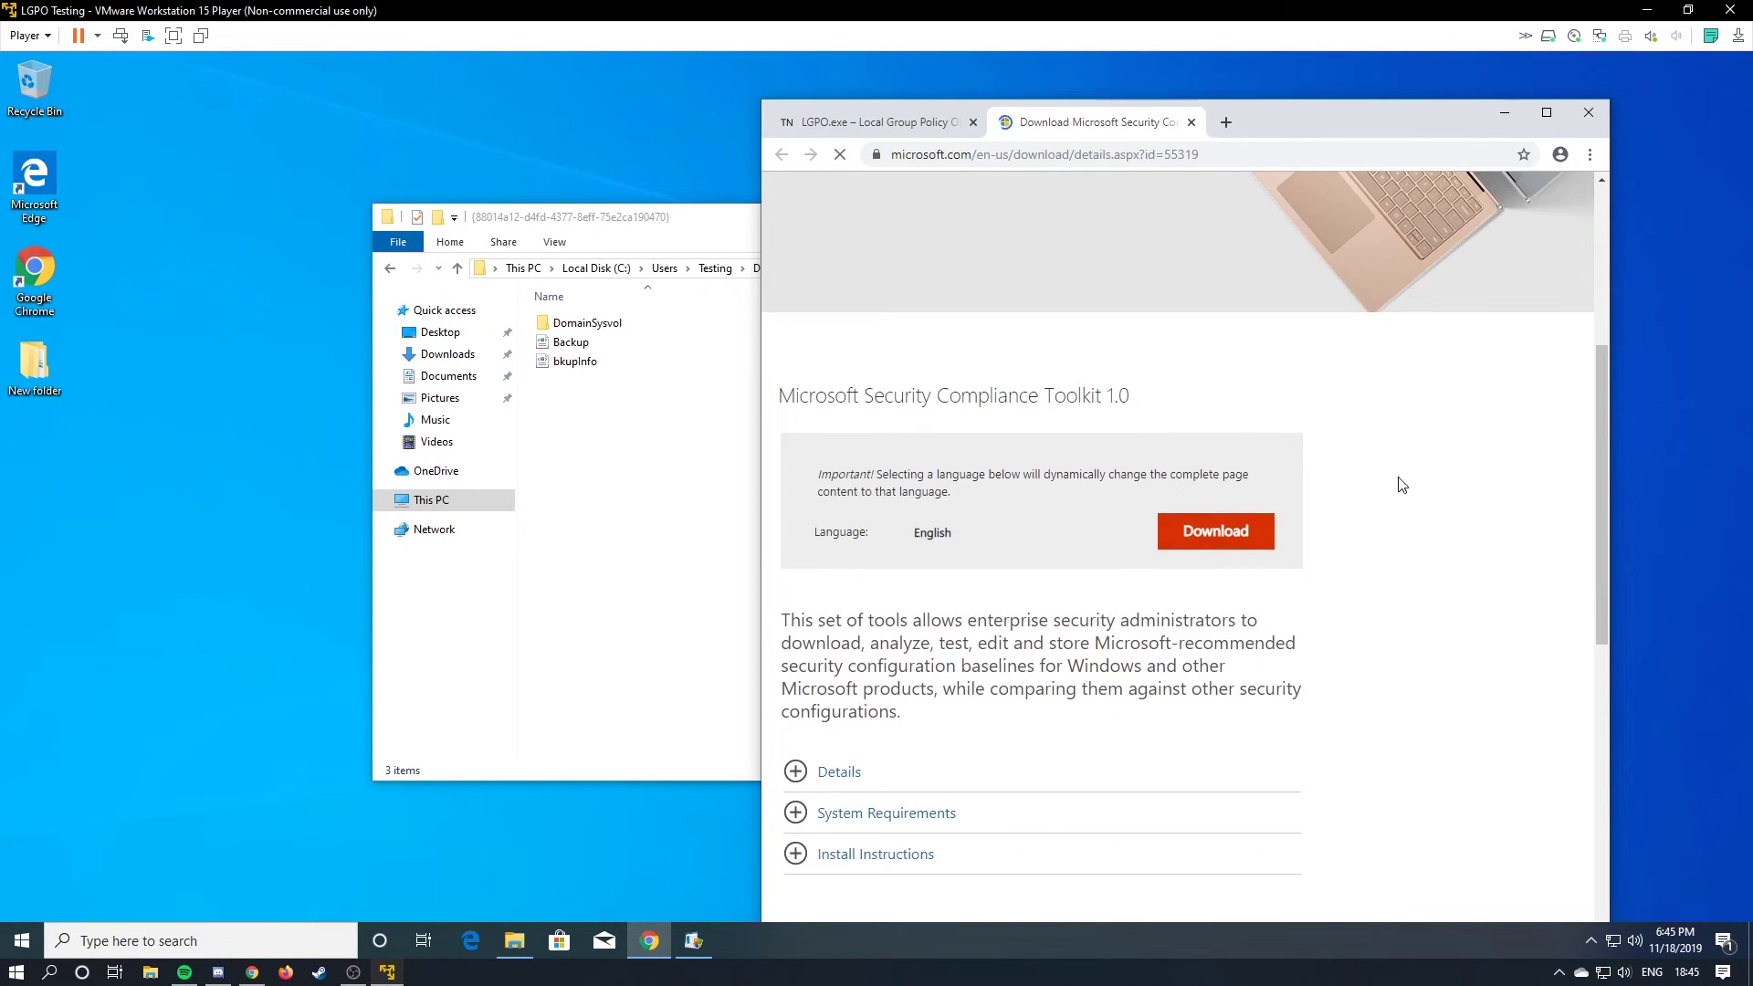
pyautogui.click(1191, 362)
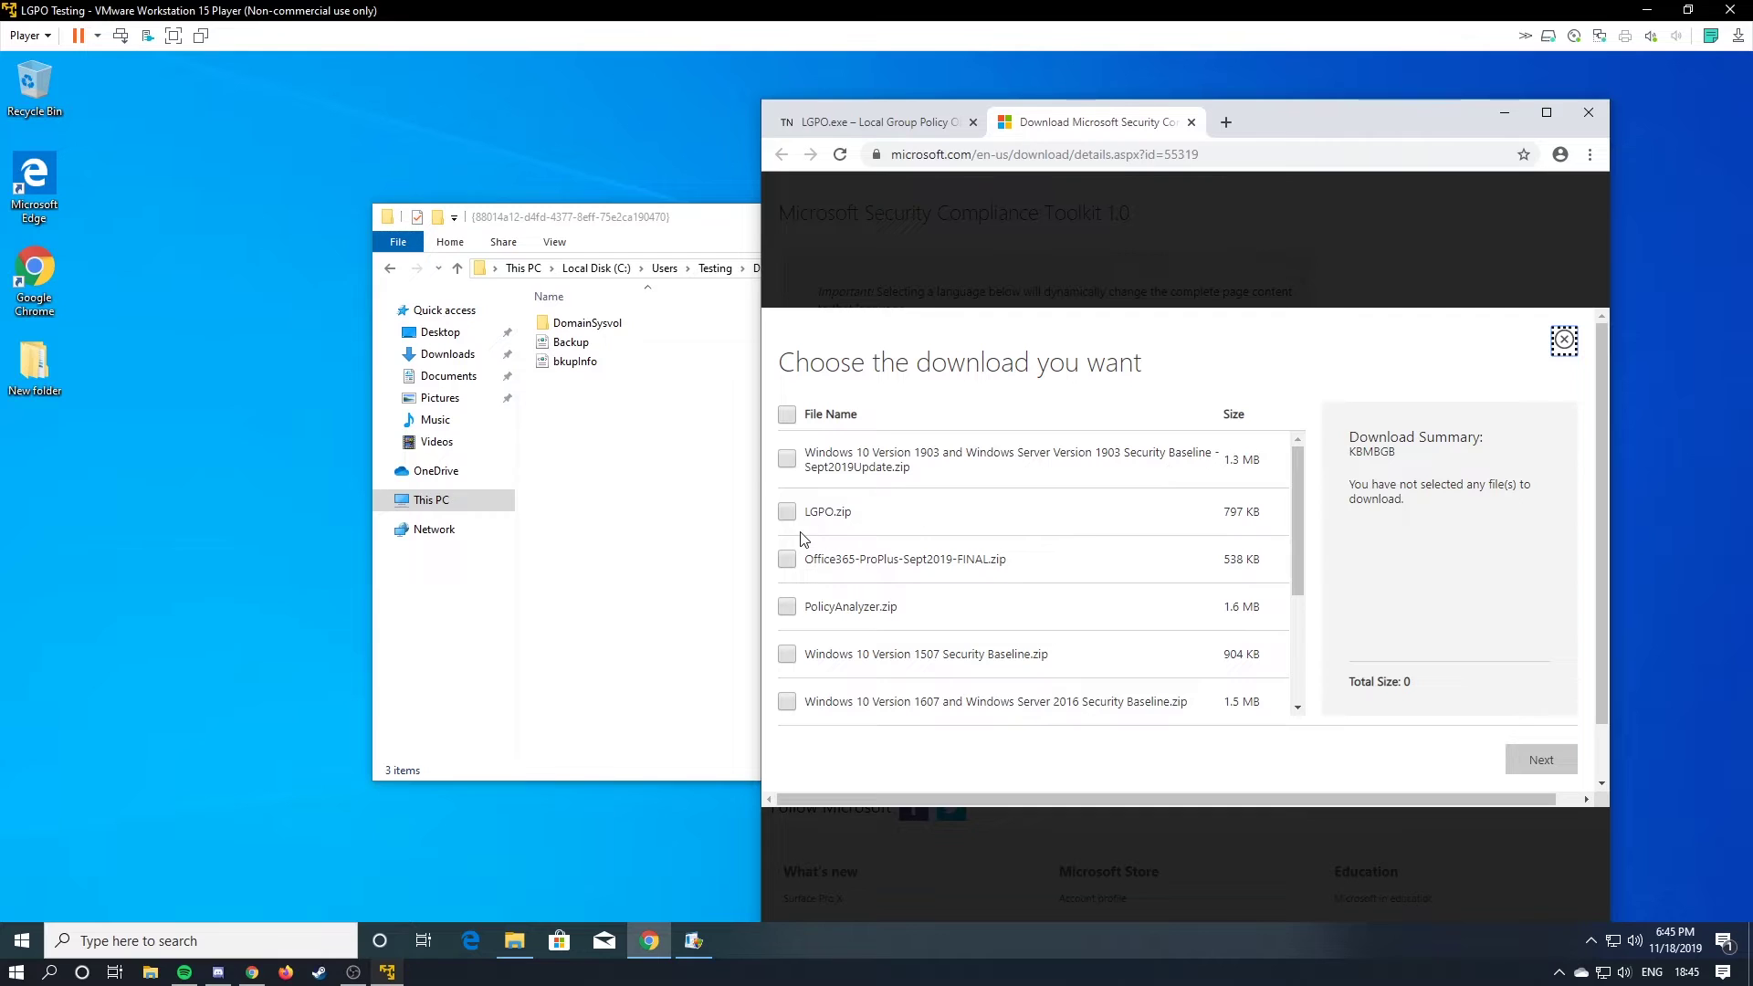
pyautogui.click(786, 512)
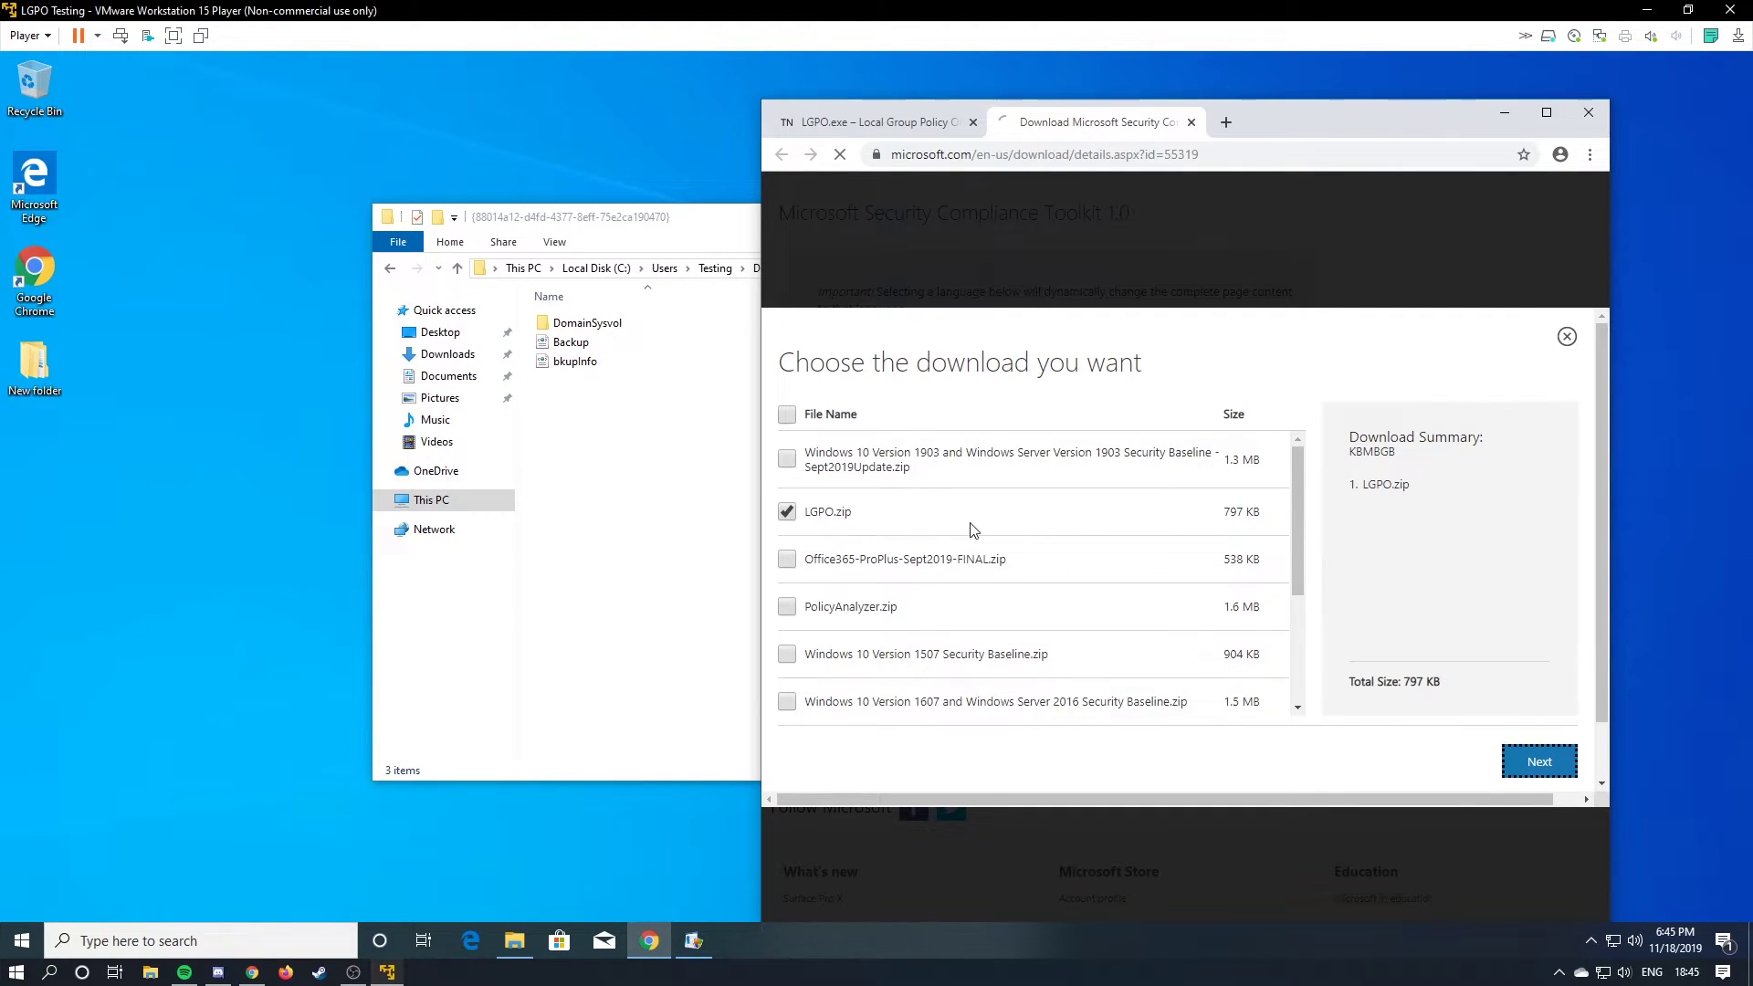
pyautogui.press('Return')
# Return Explorer to New folder on the left and maximize the browser window.
pyautogui.click(712, 364)
pyautogui.hotkey('alt', 'Up')
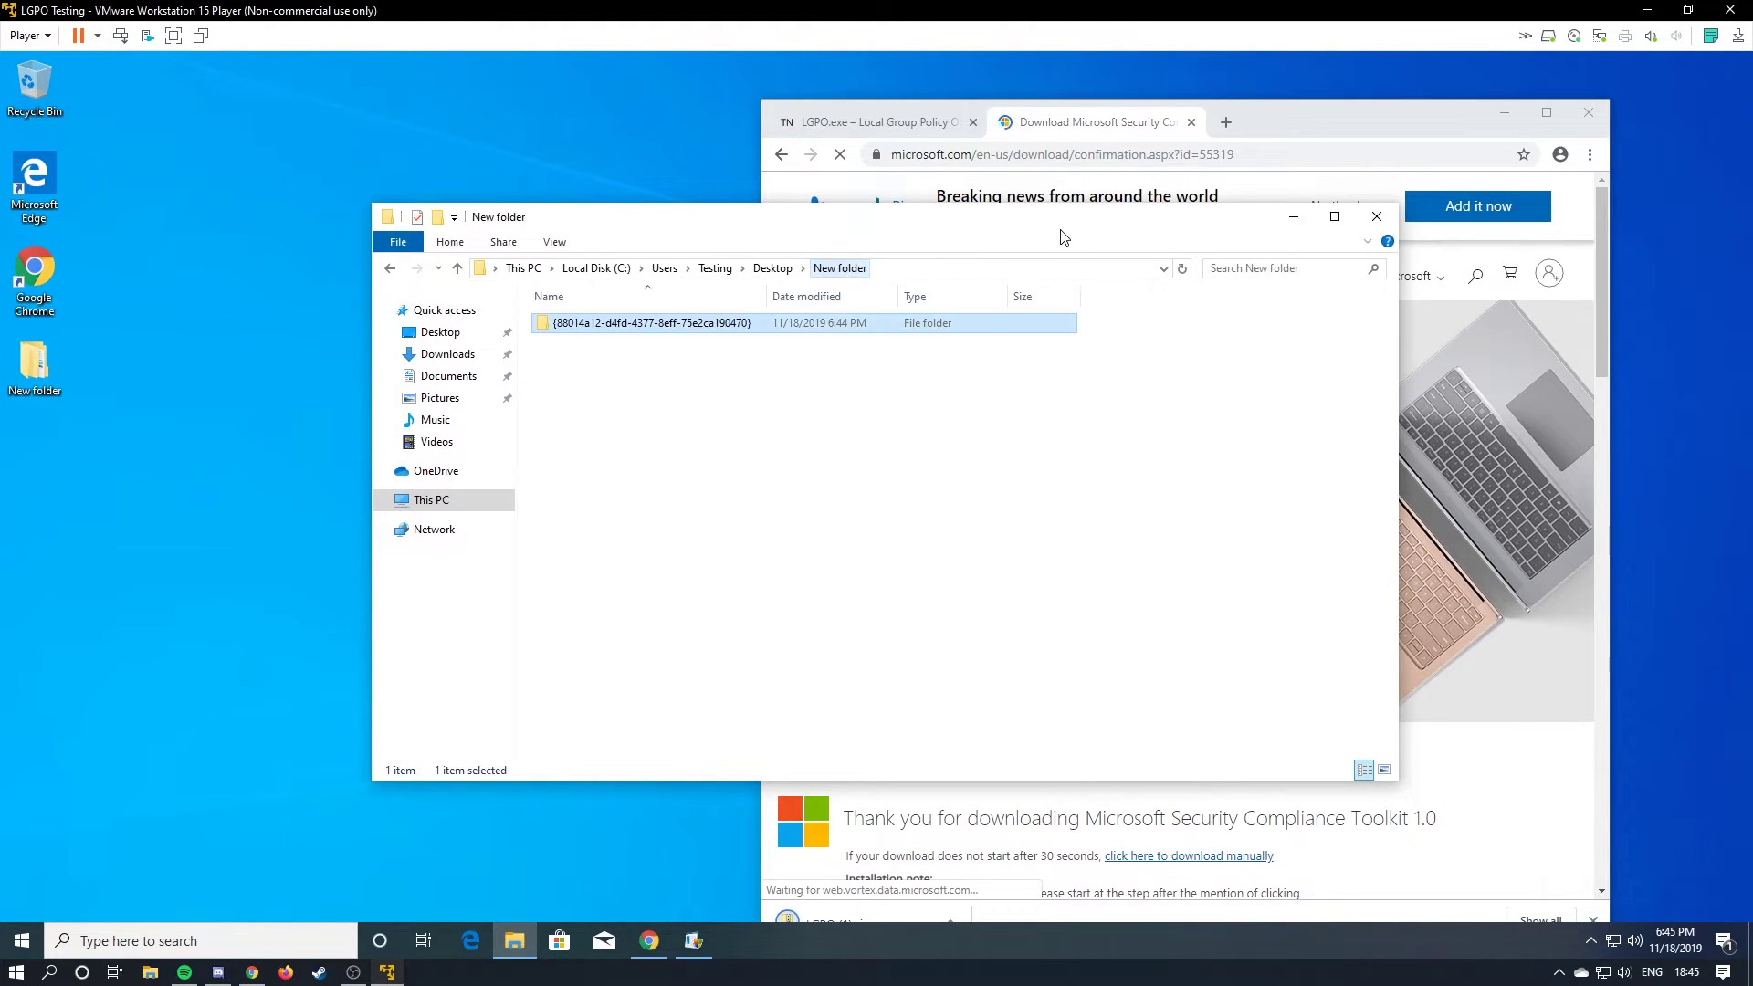
pyautogui.moveTo(1064, 237); pyautogui.dragTo(720, 181)
pyautogui.moveTo(1319, 128); pyautogui.dragTo(1415, 68)
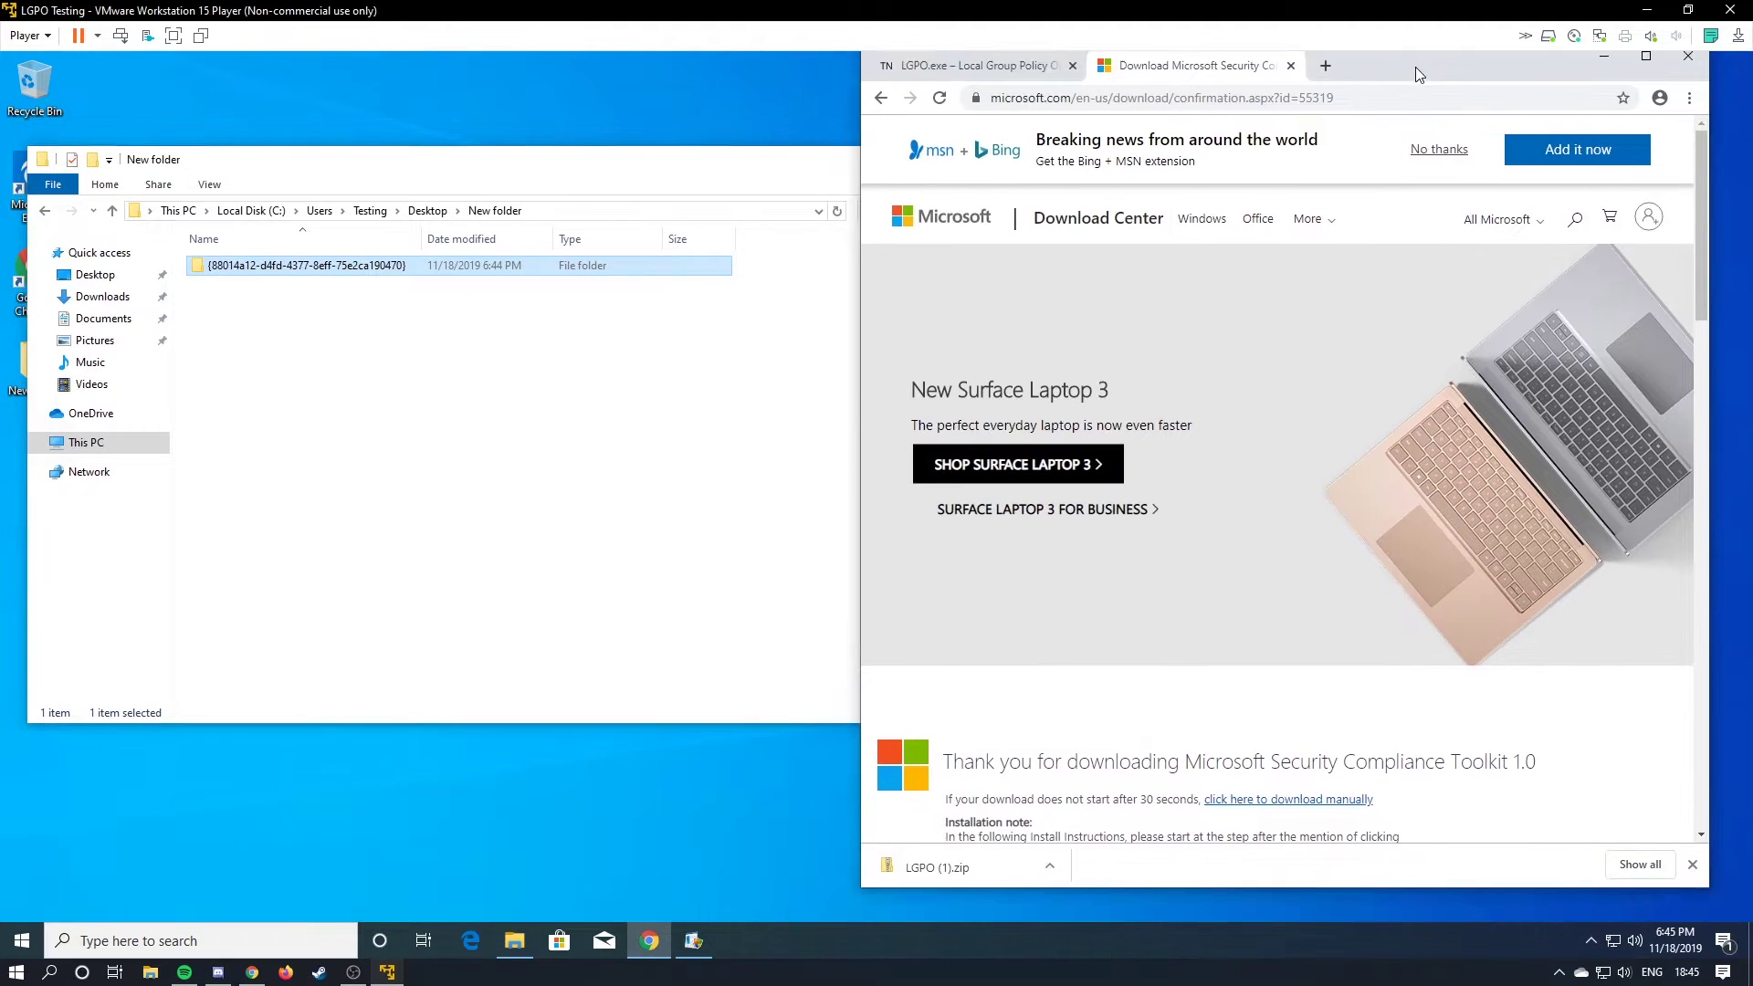
pyautogui.doubleClick(1415, 68)
# Open the downloaded LGPO zip and copy LGPO.exe into New folder beside the backup.
pyautogui.click(100, 901)
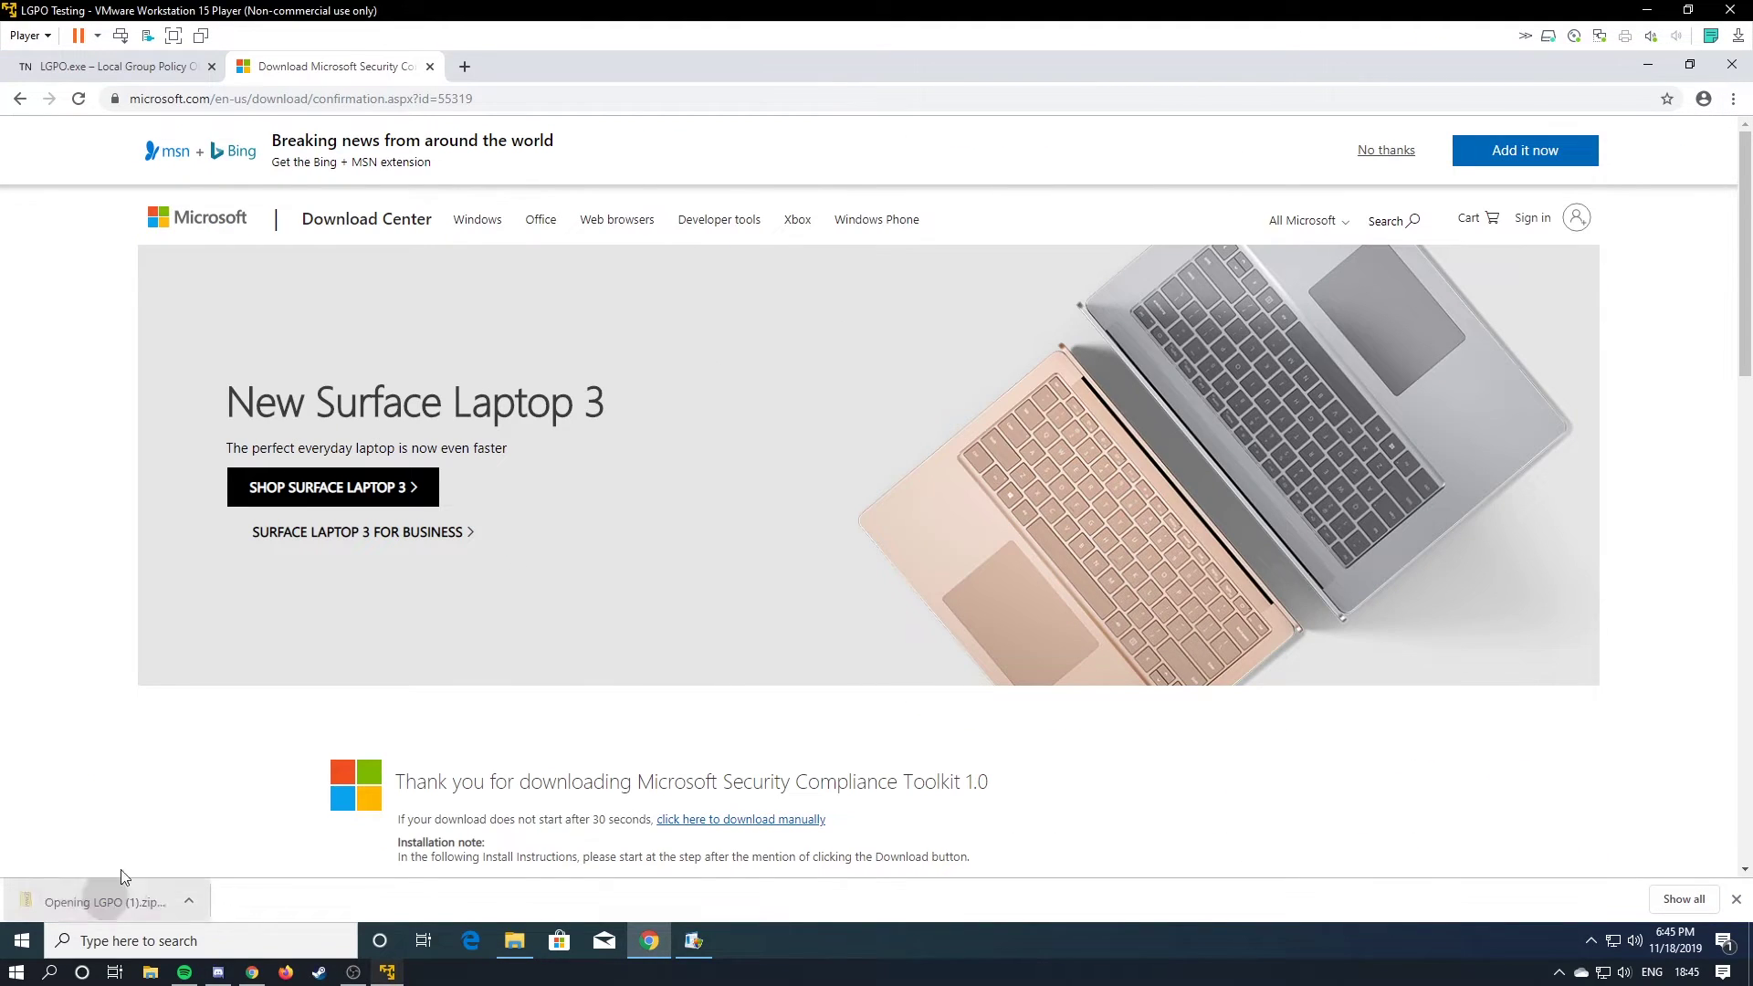
pyautogui.doubleClick(701, 66)
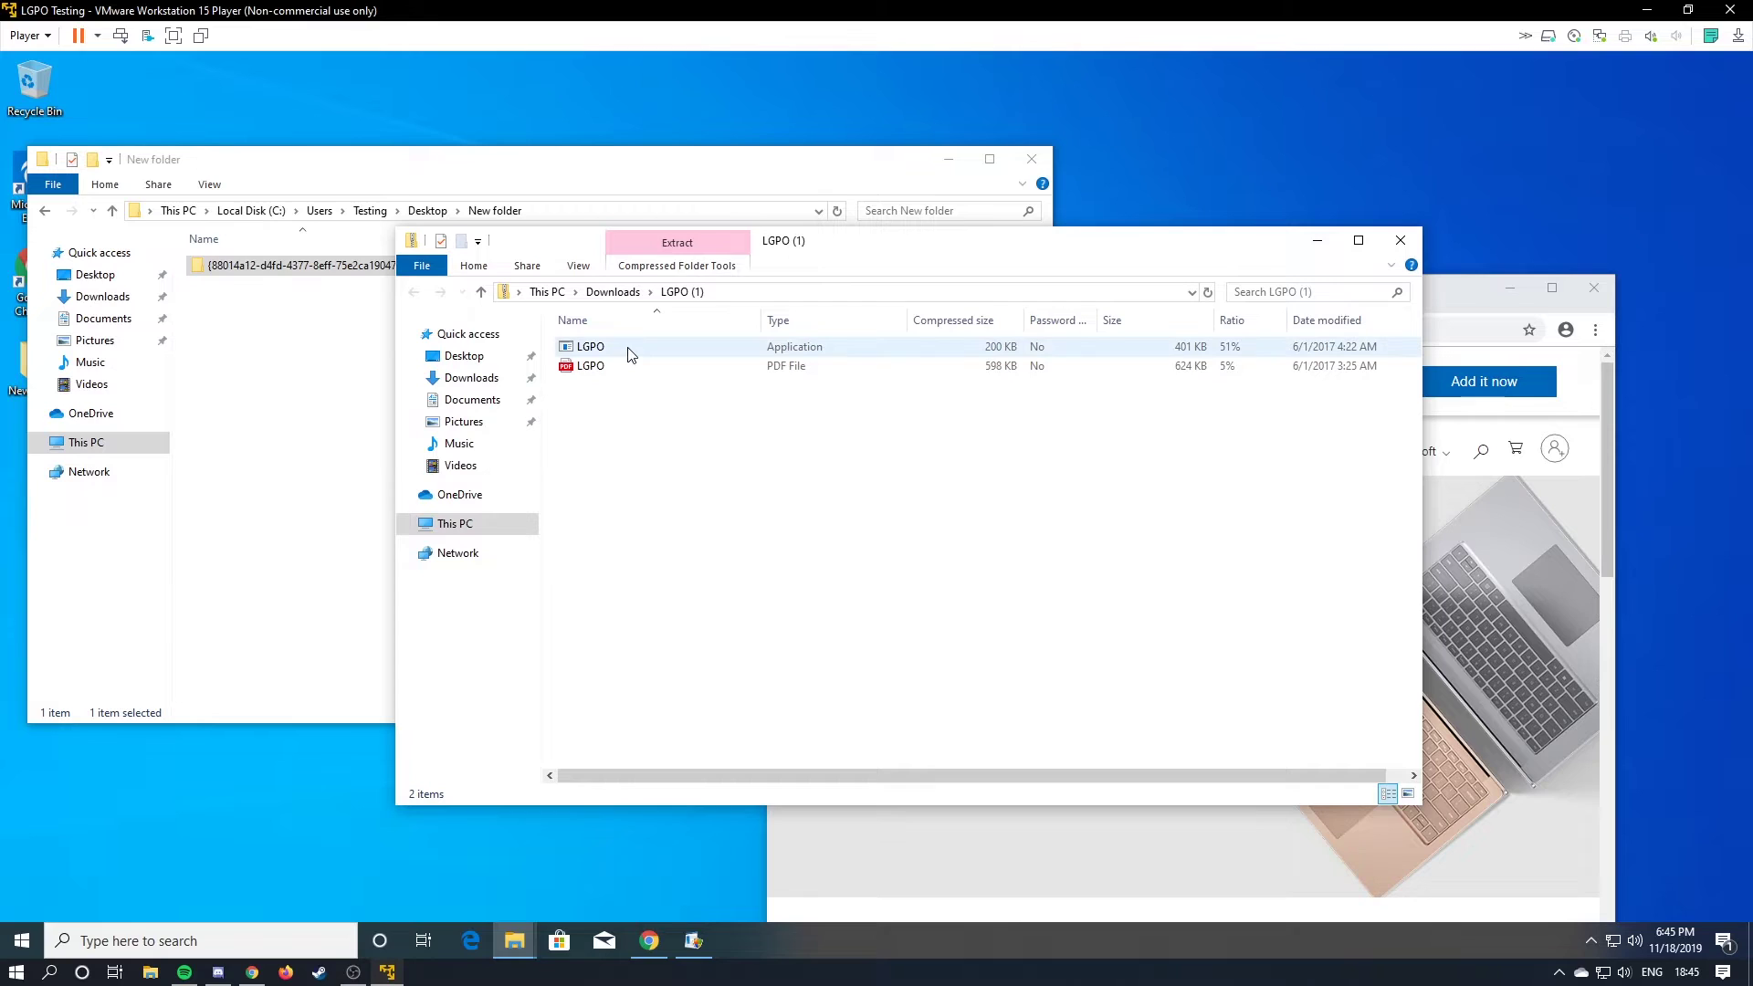
pyautogui.moveTo(628, 355); pyautogui.dragTo(325, 429)
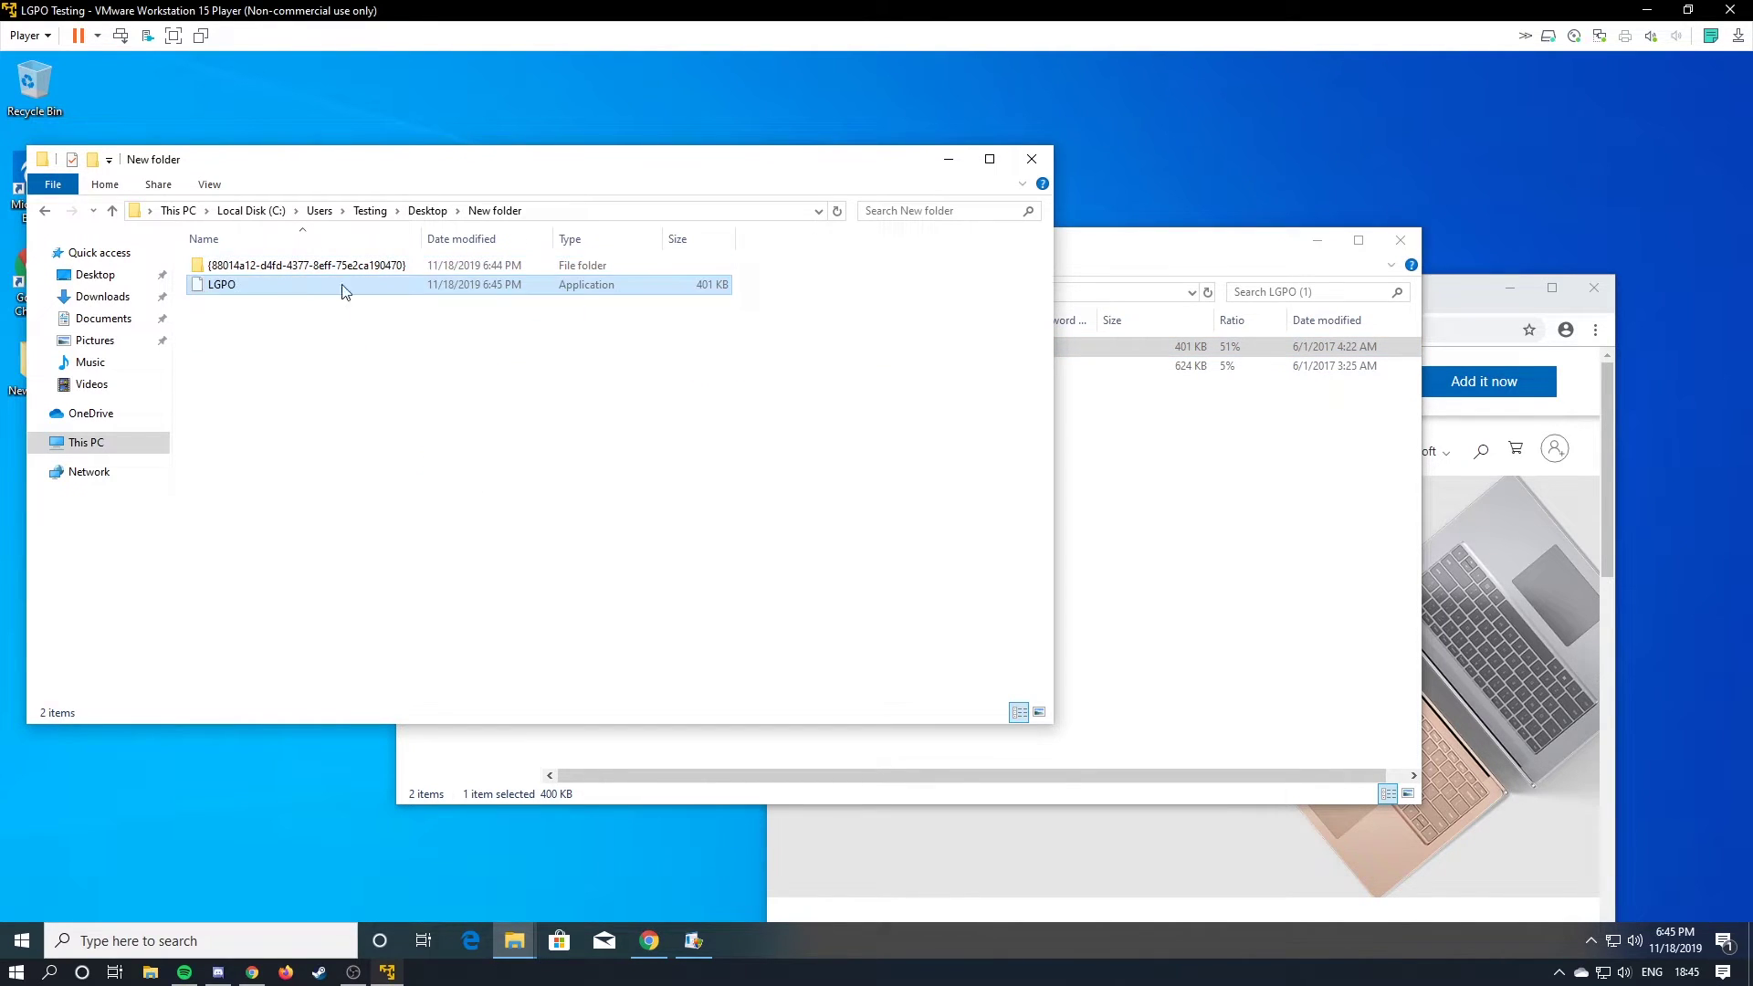
# Create an empty New Text Document in New folder, deleting an accidental extra subfolder.
pyautogui.rightClick(352, 350)
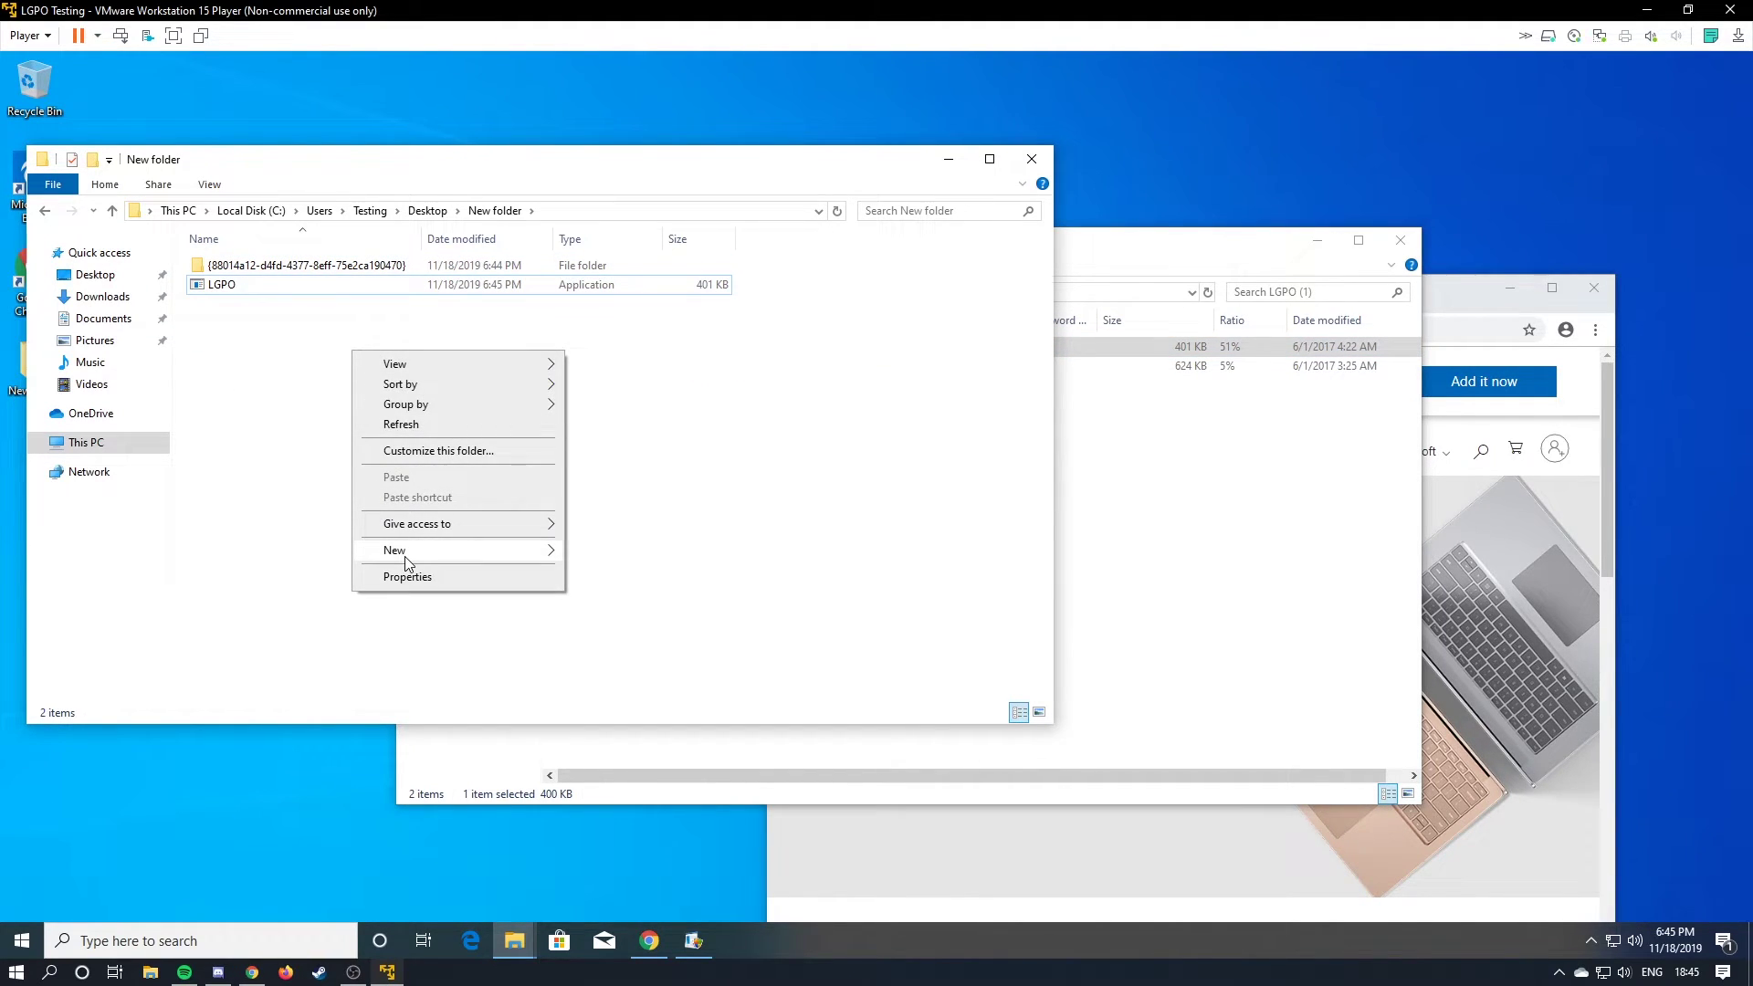
pyautogui.moveTo(404, 556)
pyautogui.click(603, 552)
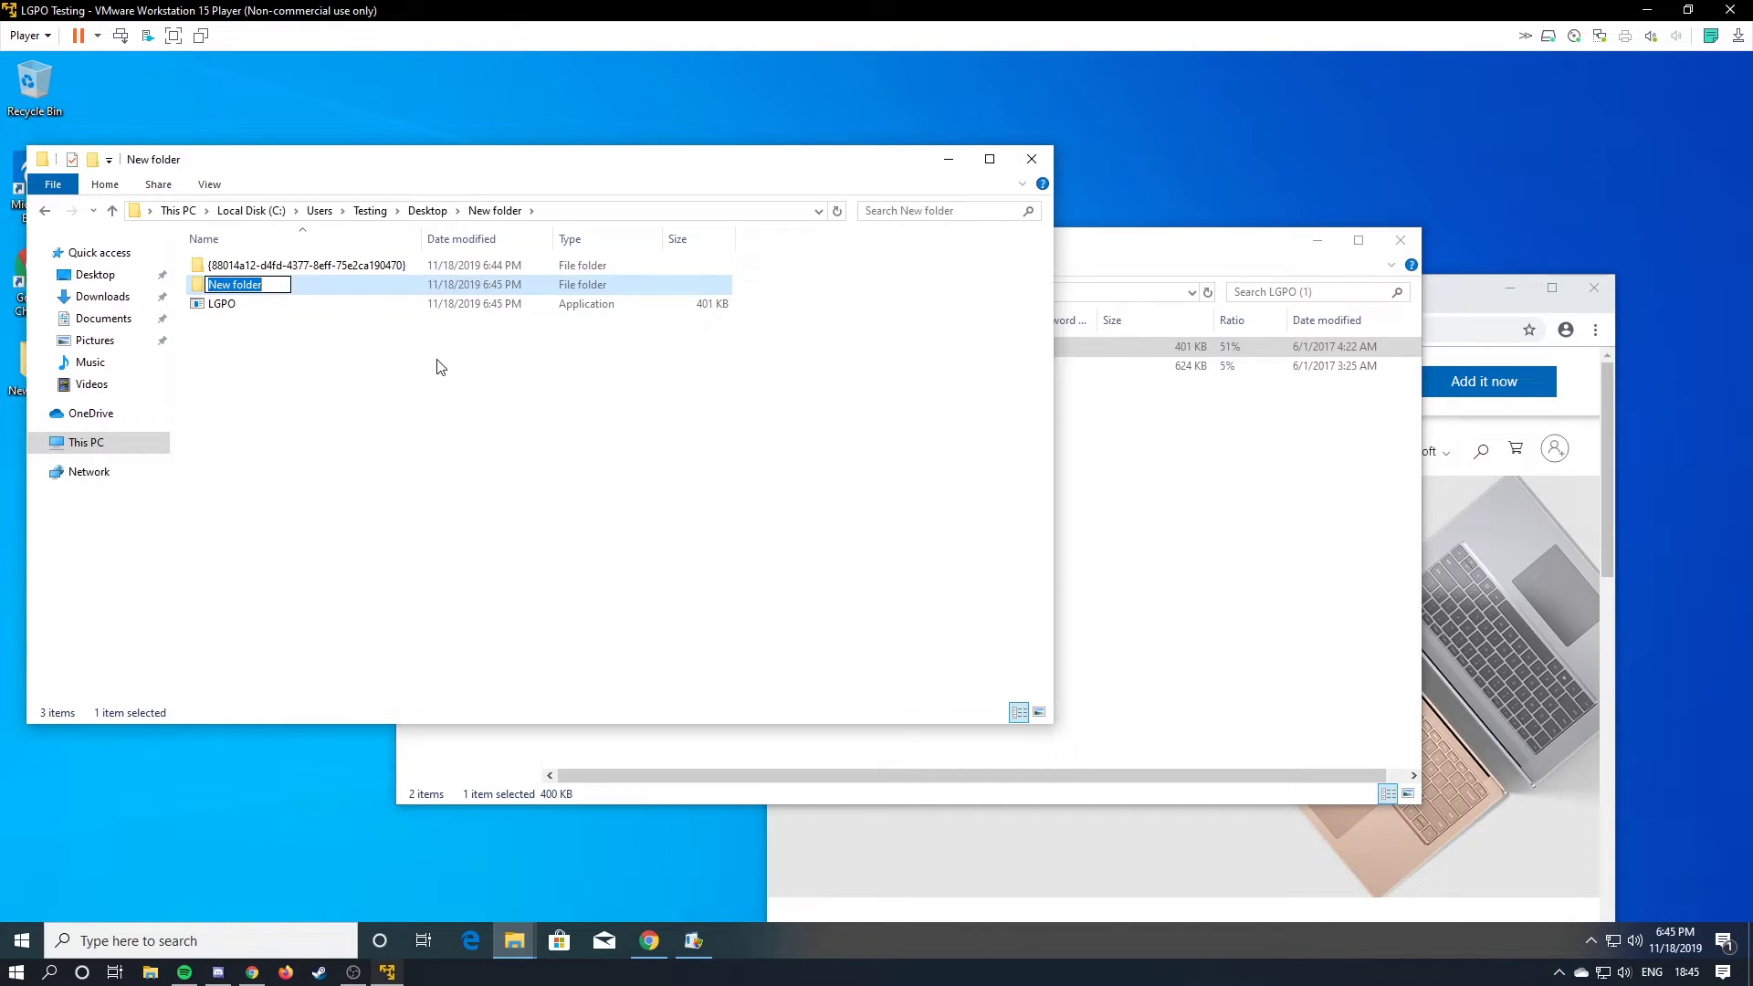
pyautogui.rightClick(364, 285)
pyautogui.click(402, 567)
pyautogui.rightClick(363, 472)
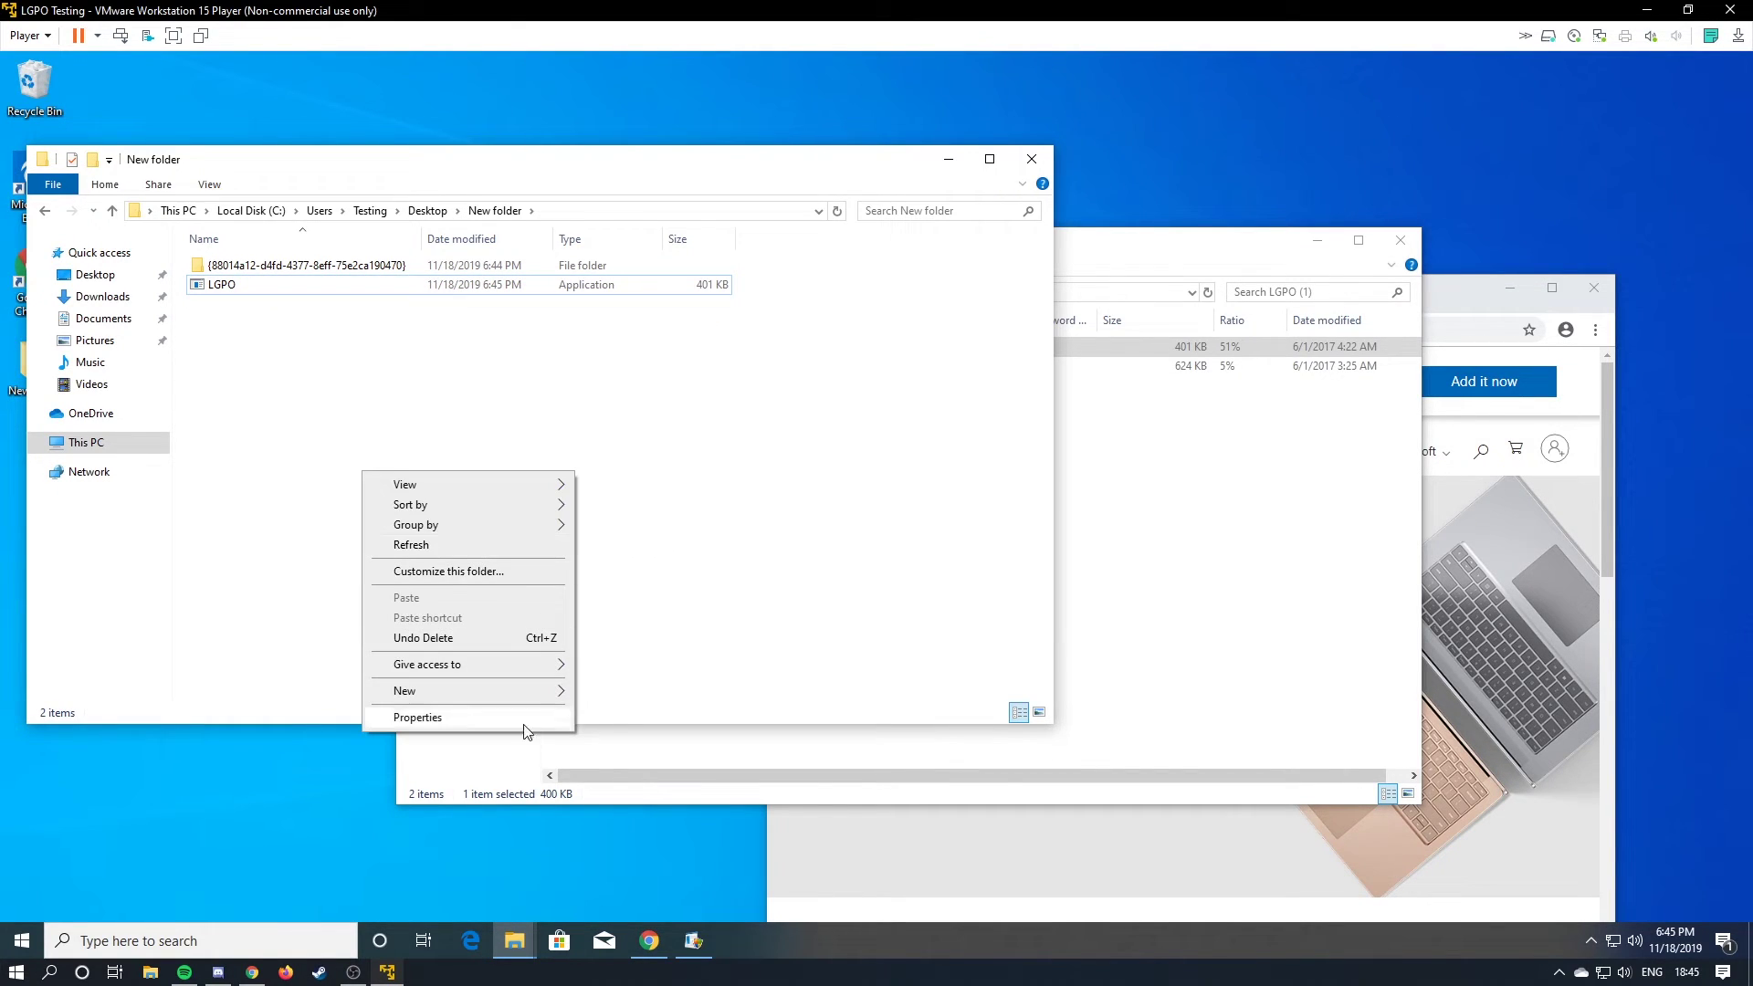
pyautogui.moveTo(515, 686)
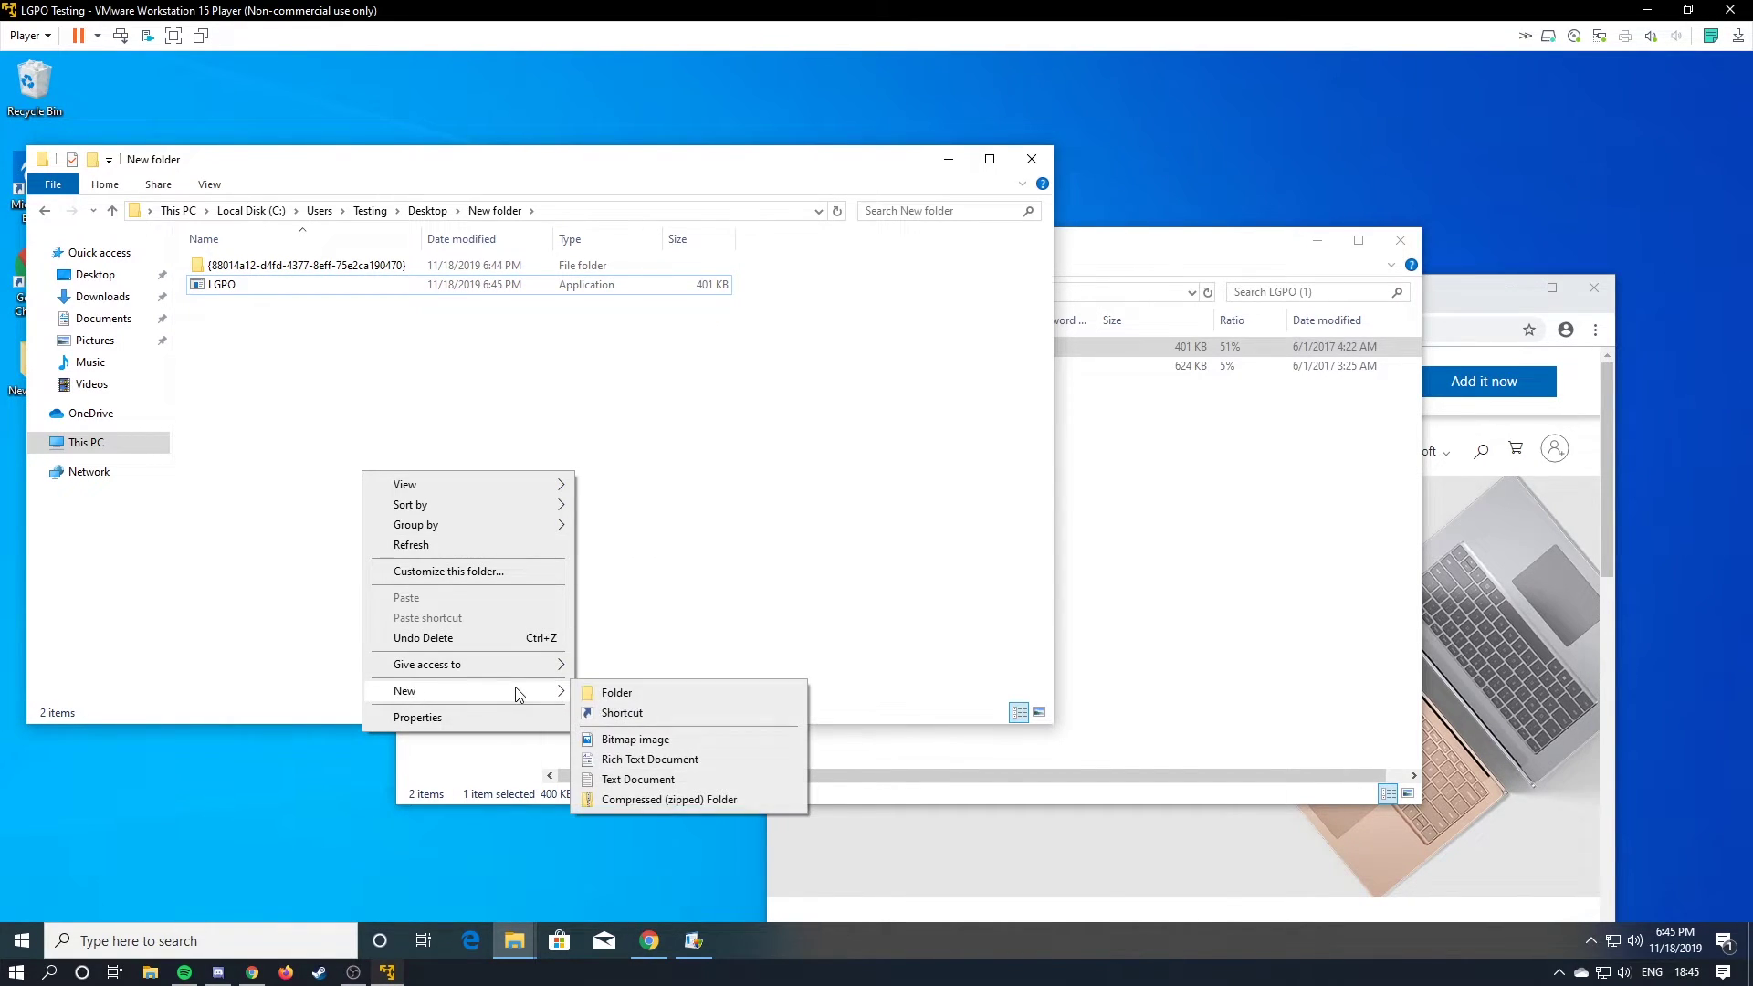
pyautogui.click(661, 781)
pyautogui.press('Return')
# Search the VM for 'hidden' to reach the show hidden files setting.
pyautogui.click(16, 973)
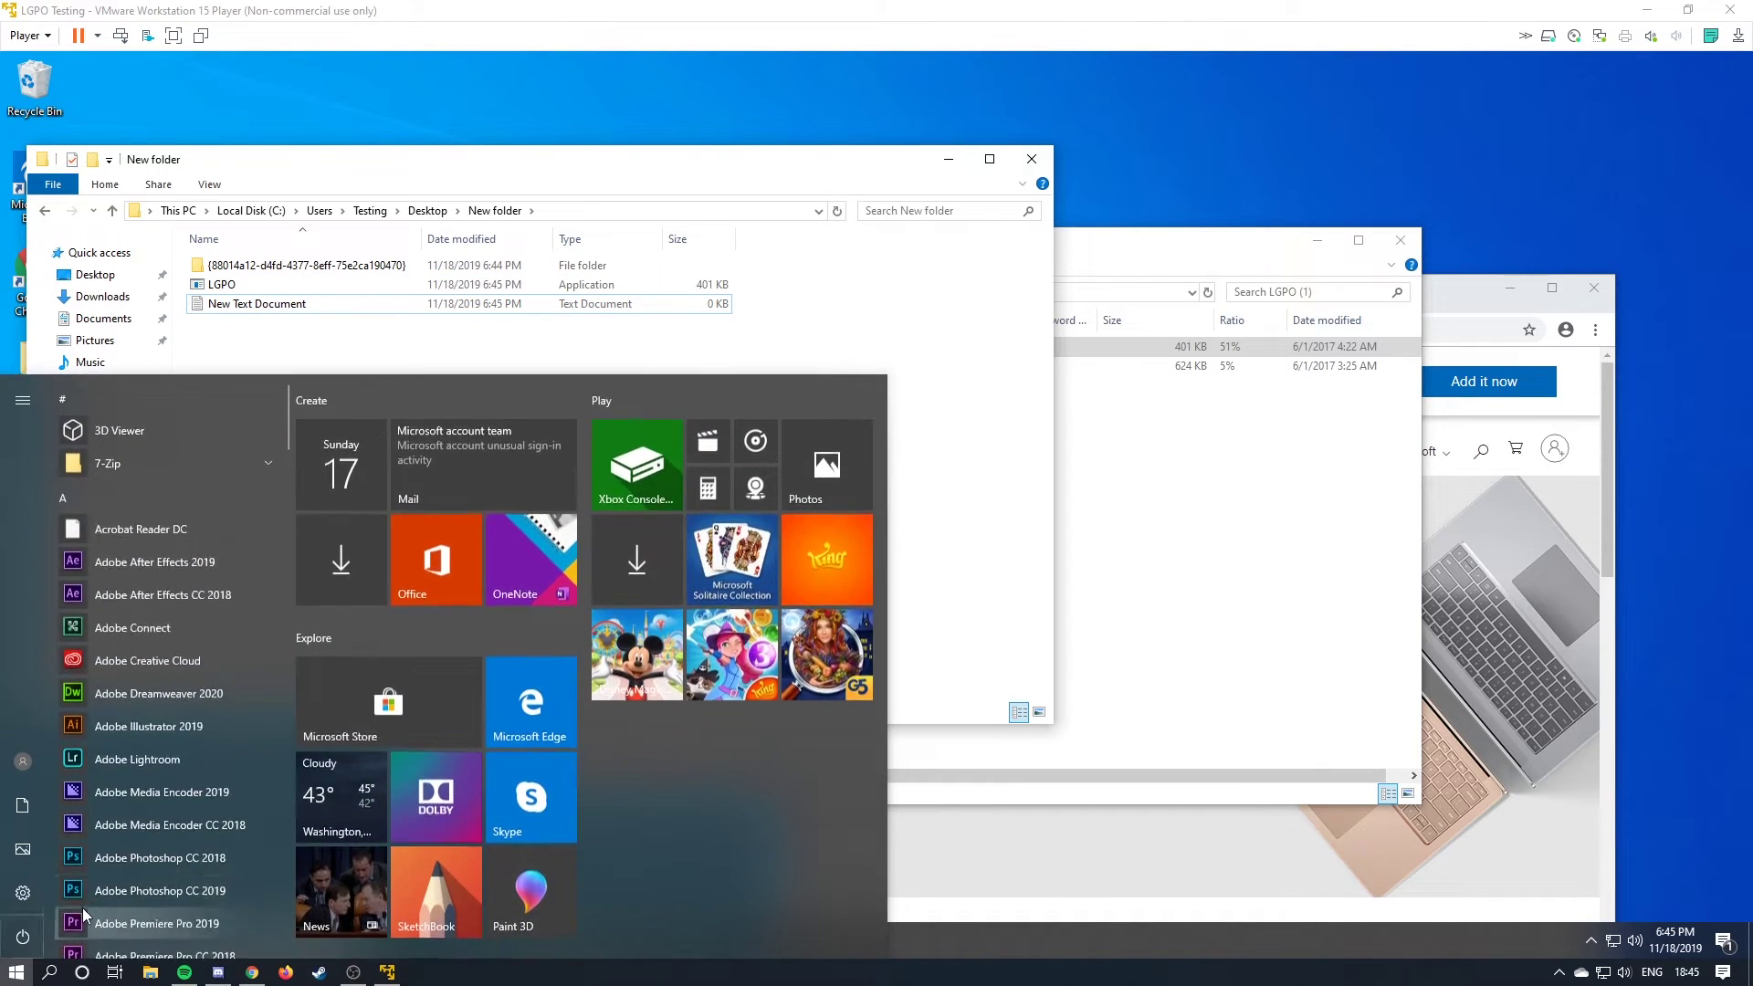
pyautogui.click(89, 940)
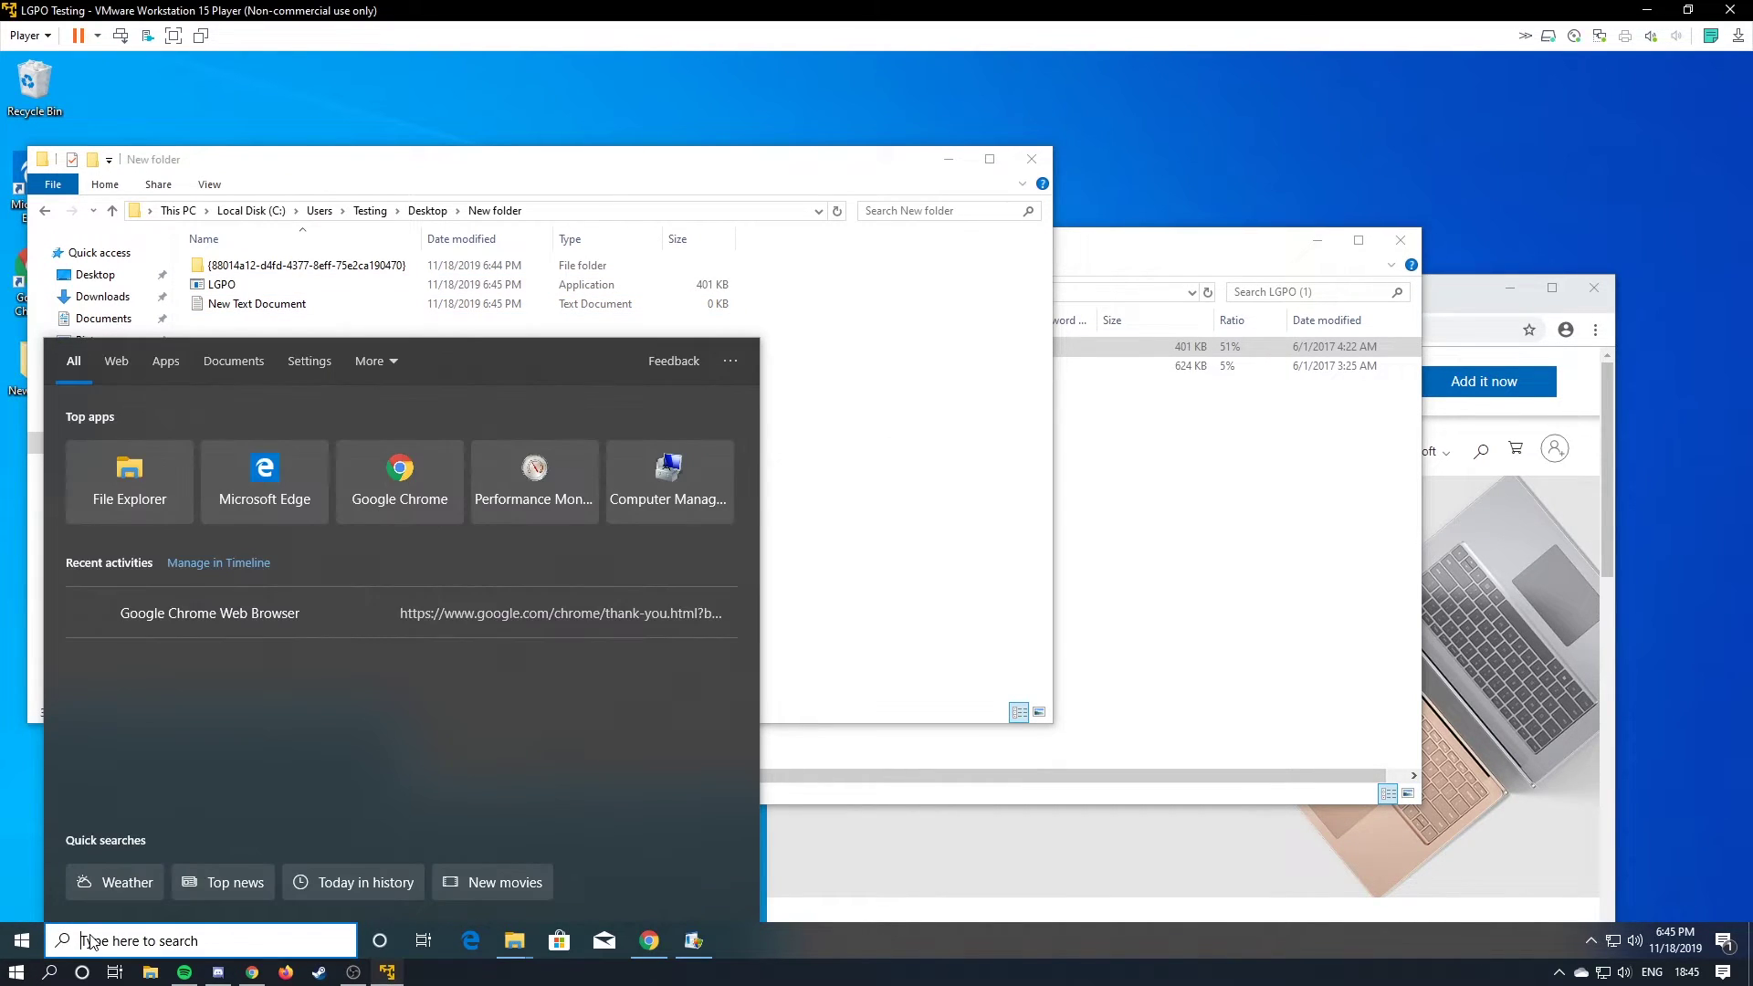
pyautogui.write('hiddd')
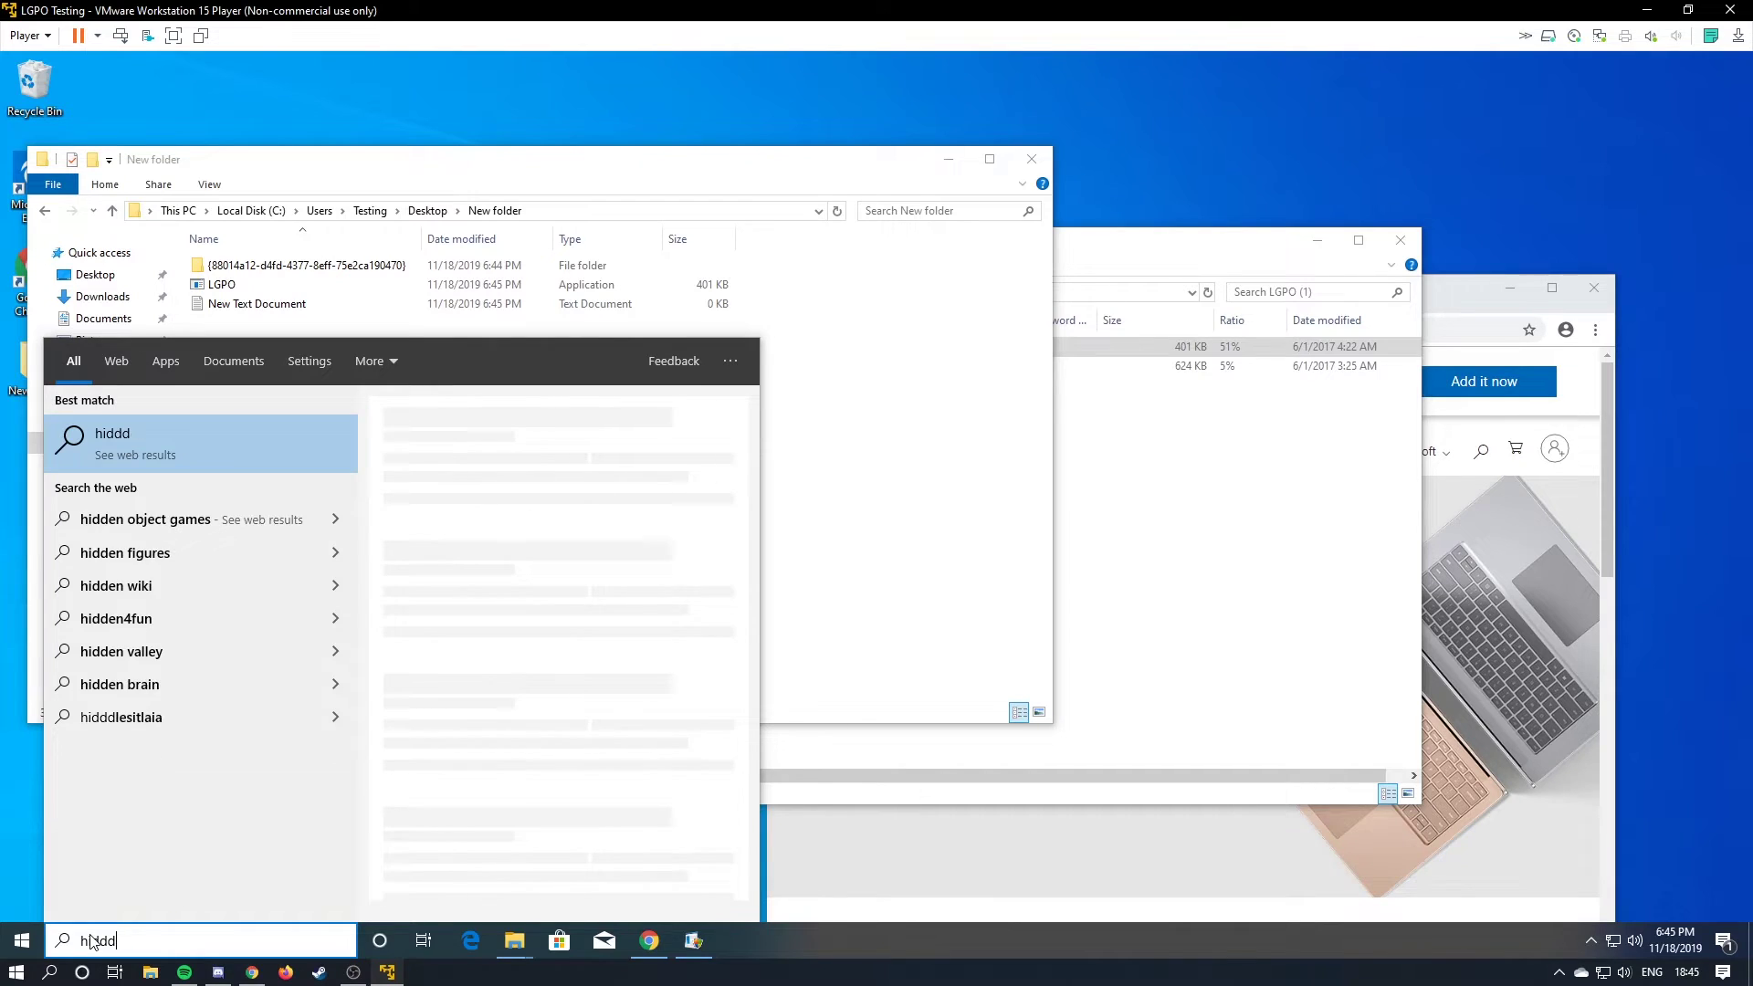
pyautogui.press('BackSpace')
pyautogui.write('en')
pyautogui.press('Return')
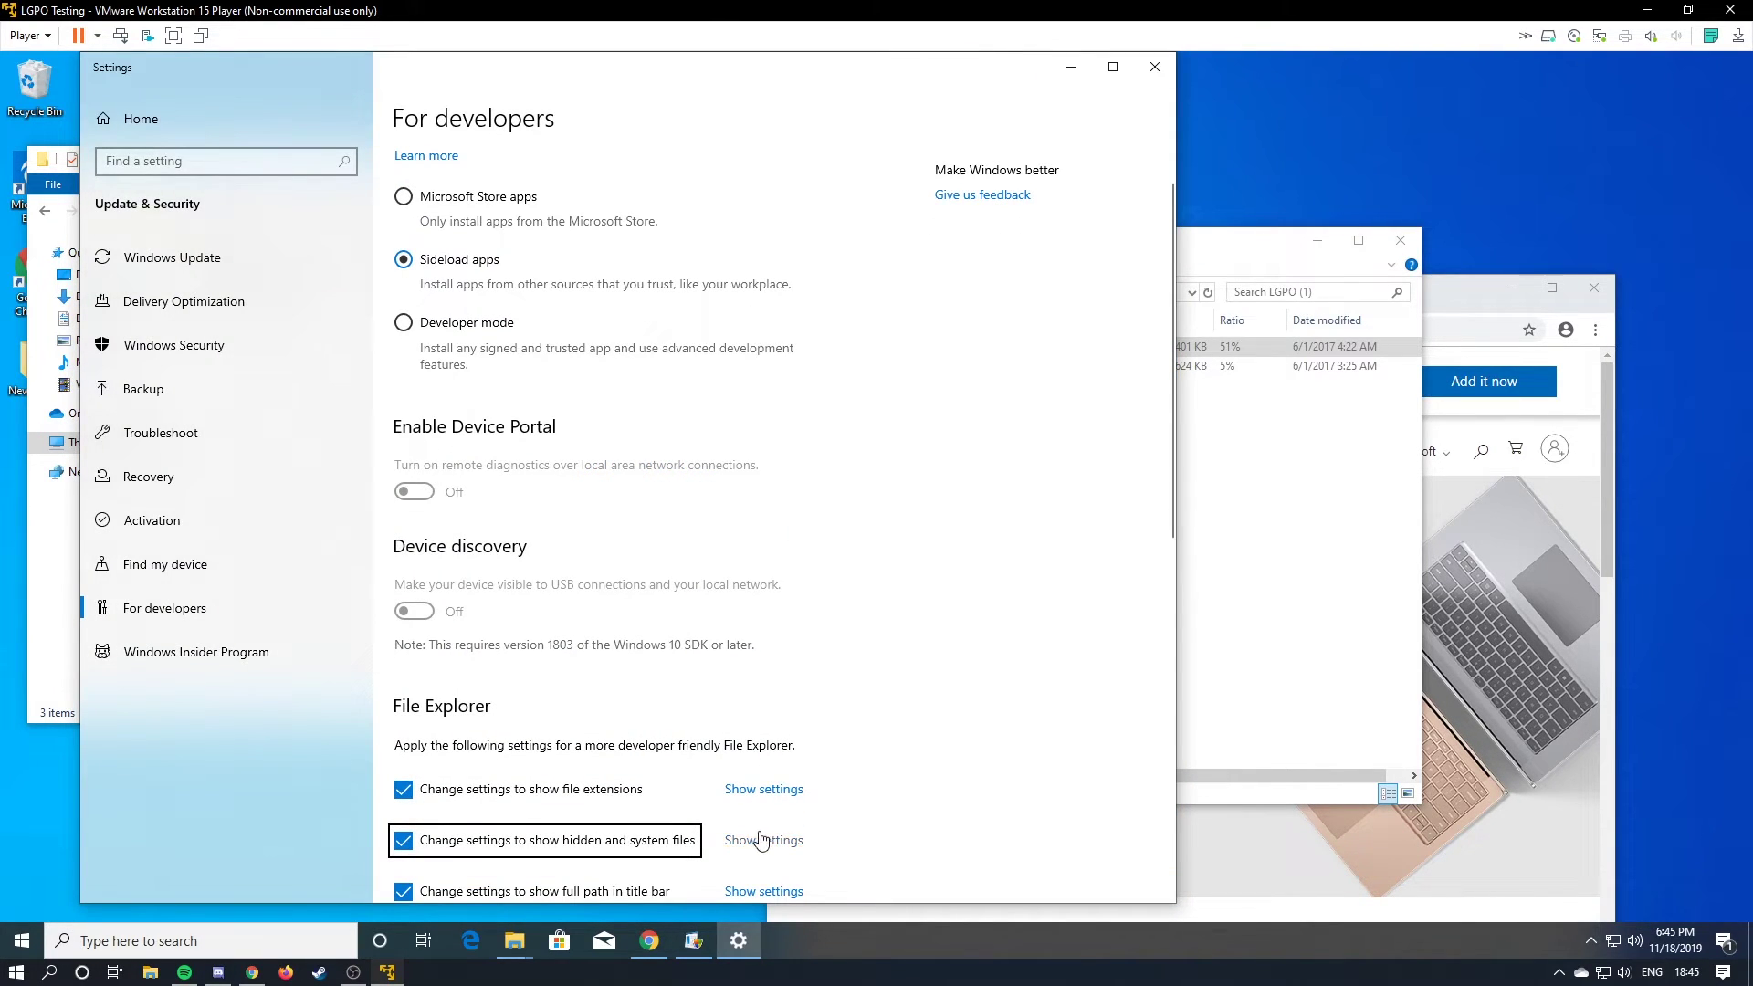
# In Folder Options, show hidden files and known file extensions, then close Settings.
pyautogui.click(761, 840)
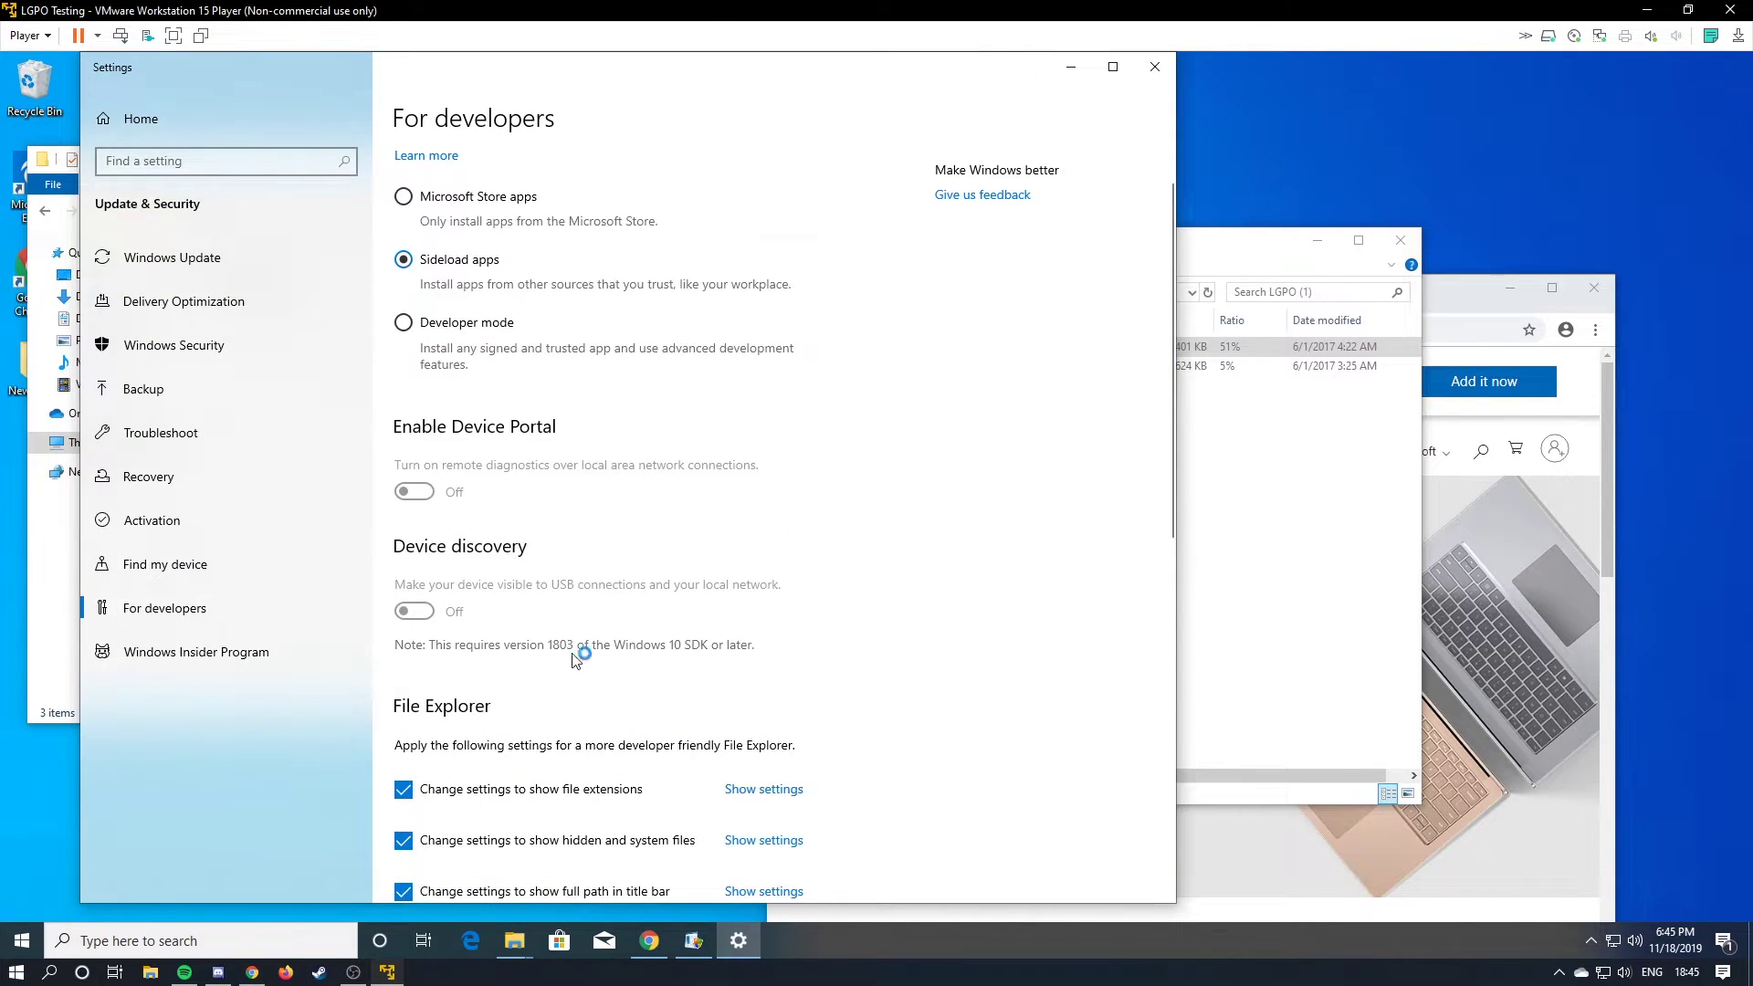
pyautogui.click(199, 422)
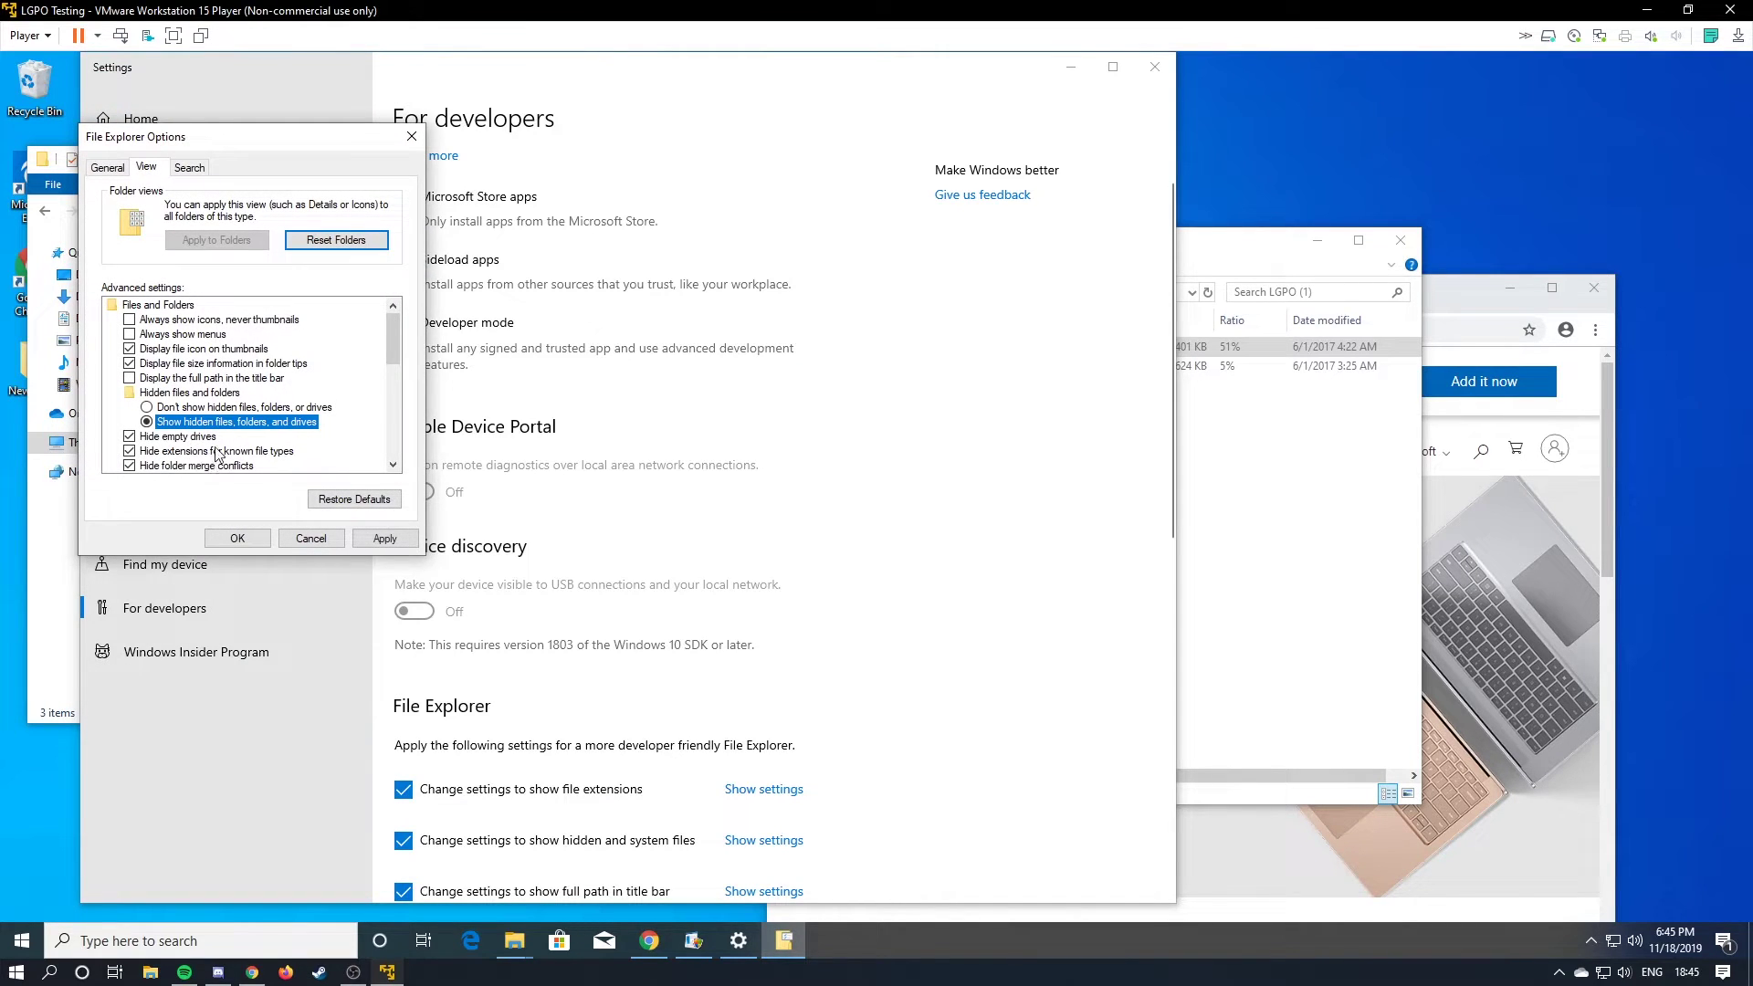
pyautogui.click(247, 451)
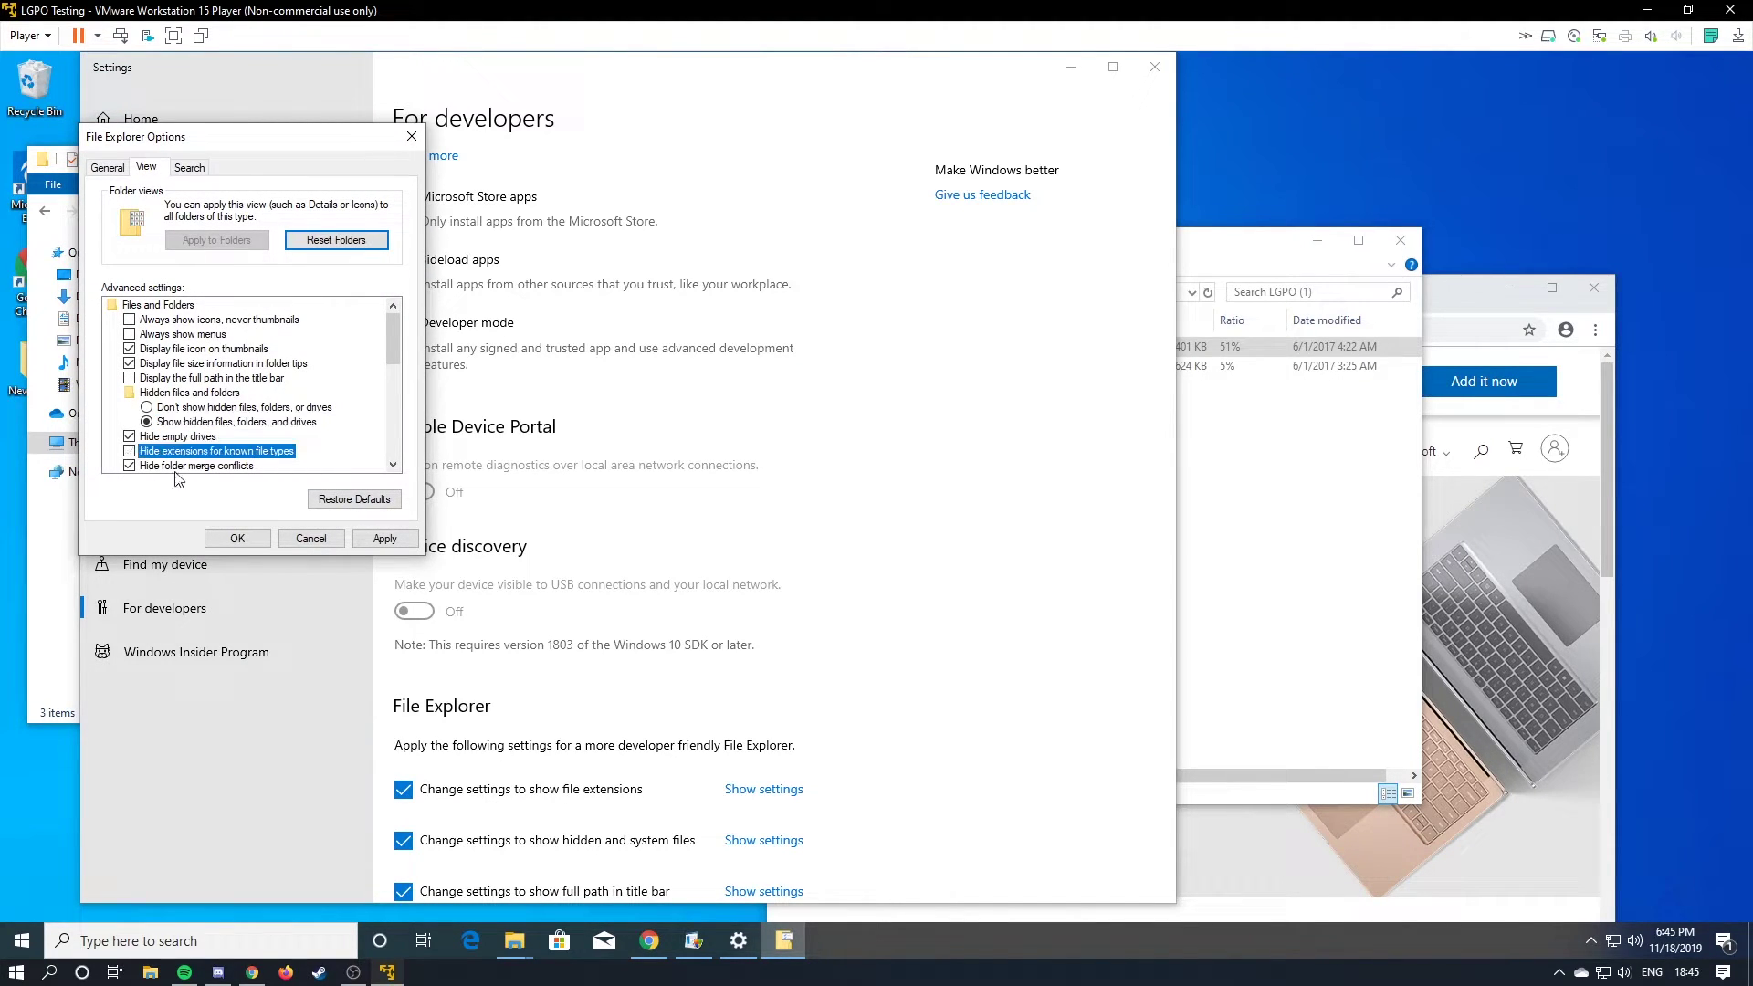
pyautogui.click(385, 539)
pyautogui.click(233, 539)
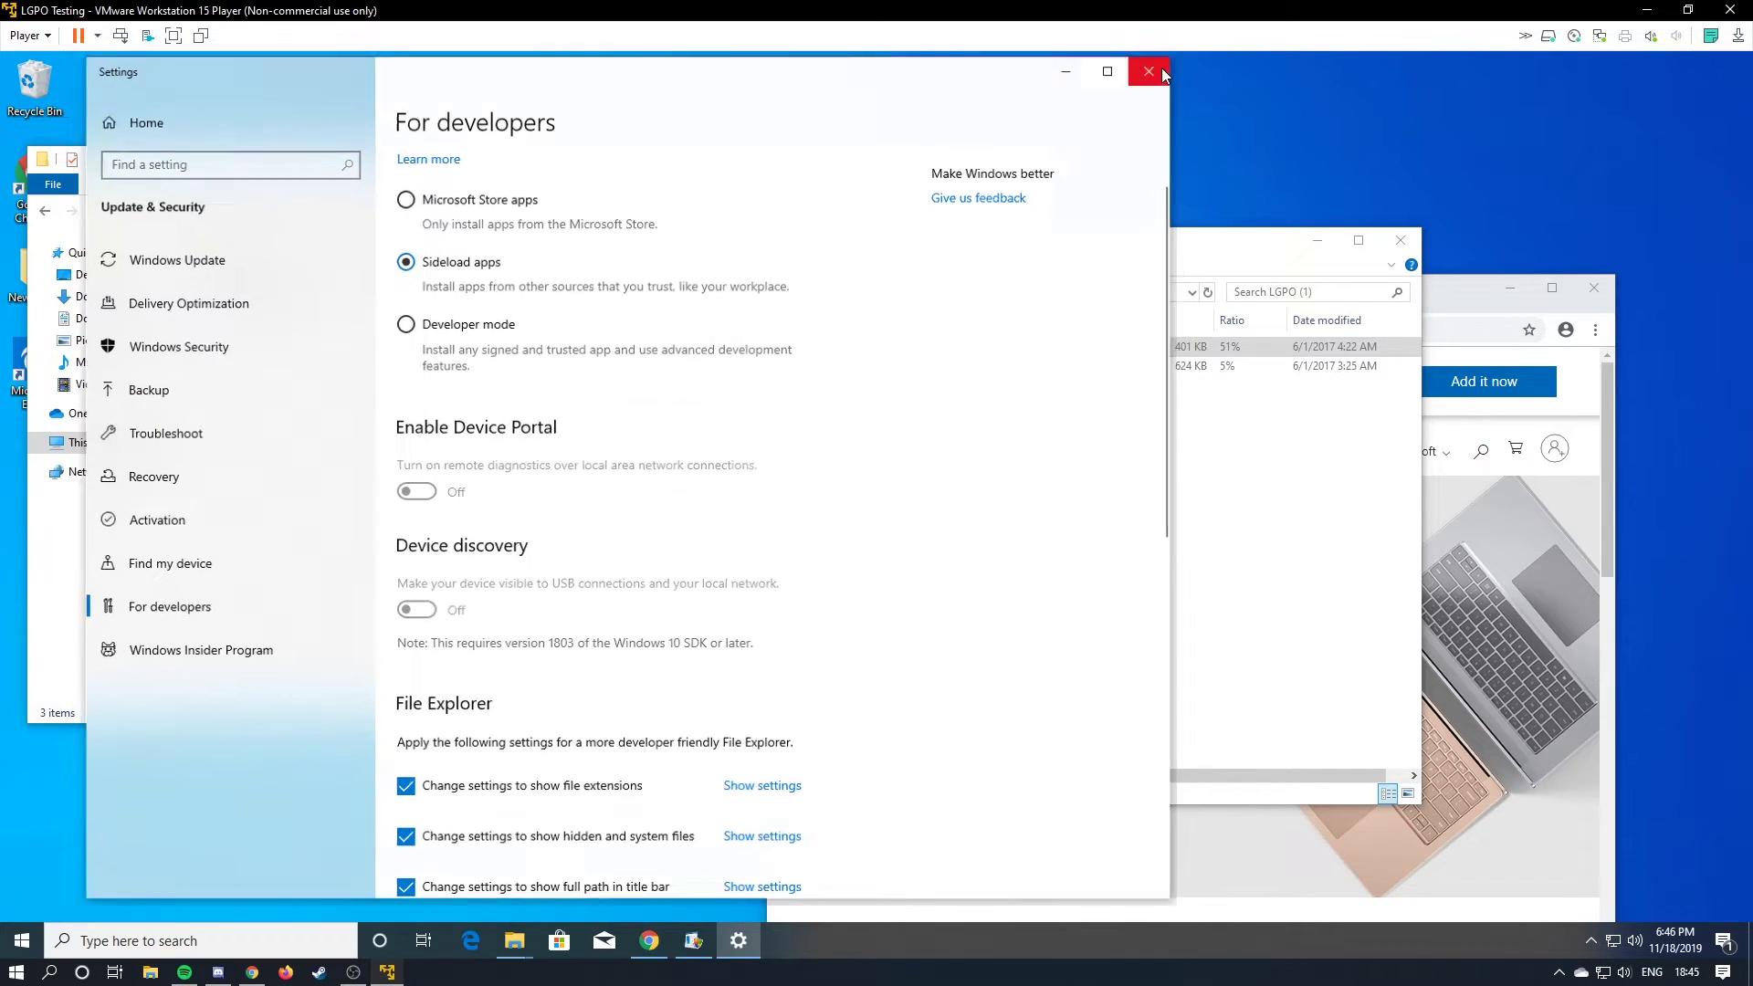
pyautogui.click(1154, 67)
pyautogui.rightClick(339, 303)
# Rename New Text Document.txt to LGPO.bat, accepting the extension change warning.
pyautogui.click(419, 598)
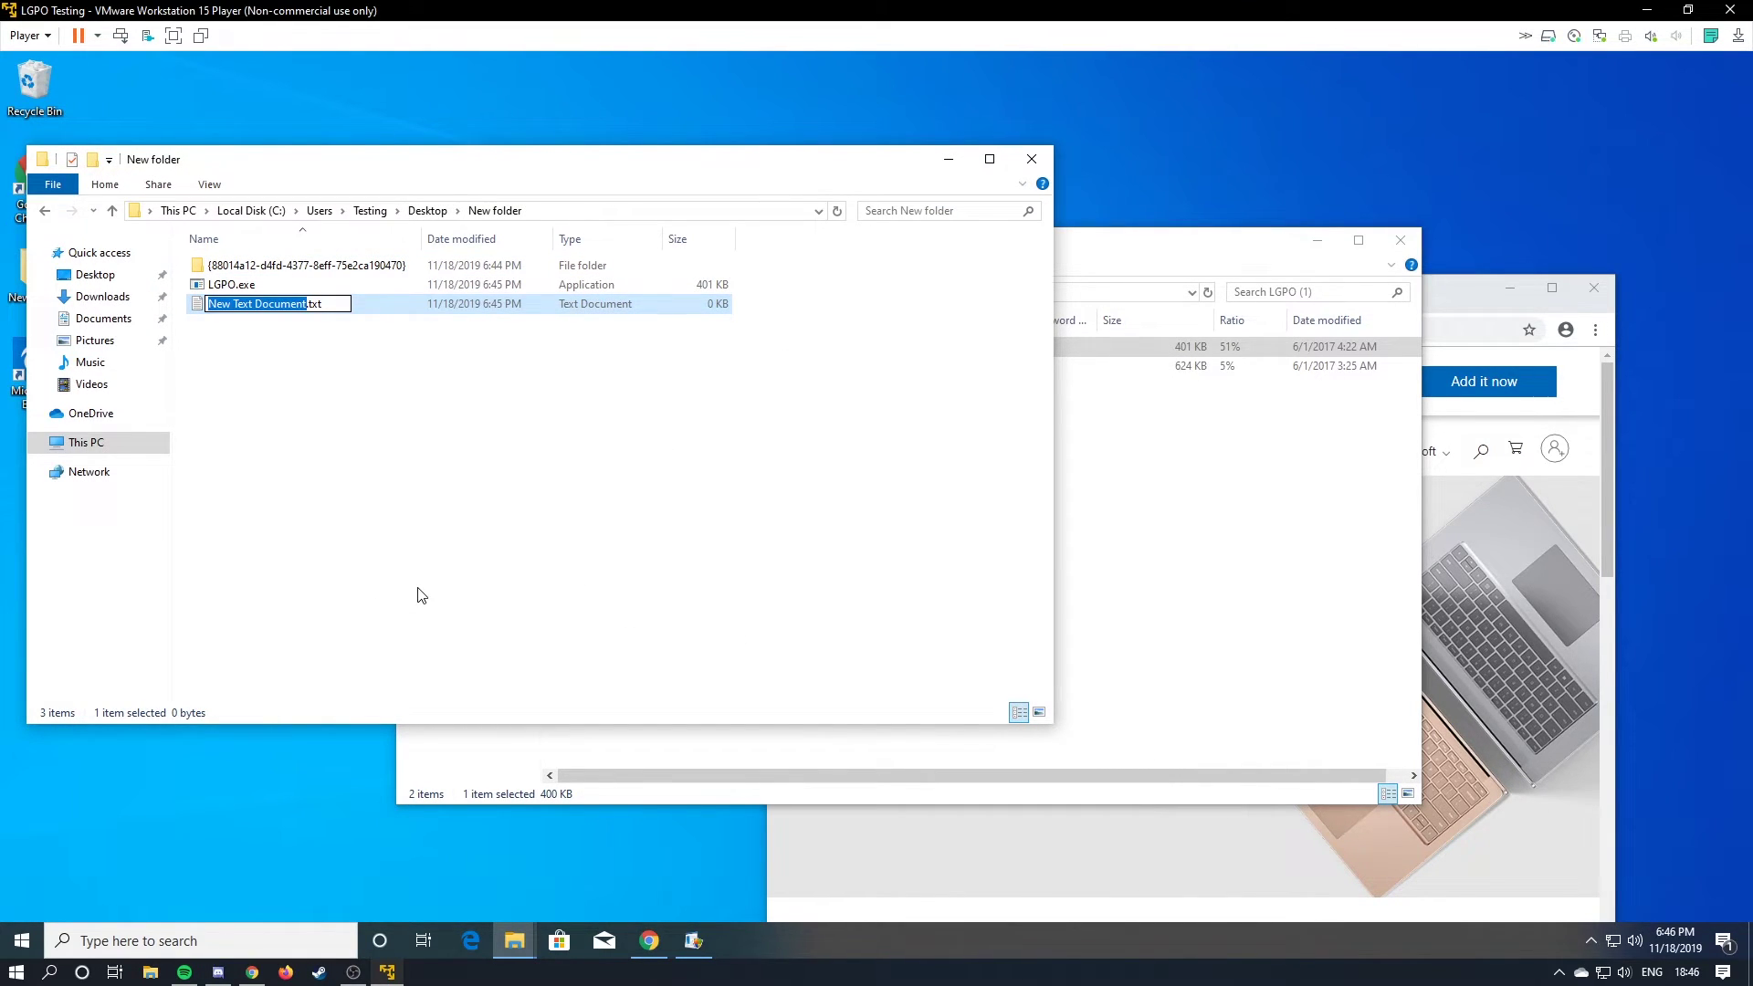
pyautogui.write('LGPO')
pyautogui.press('BackSpace')
pyautogui.press('BackSpace')
pyautogui.write('bat')
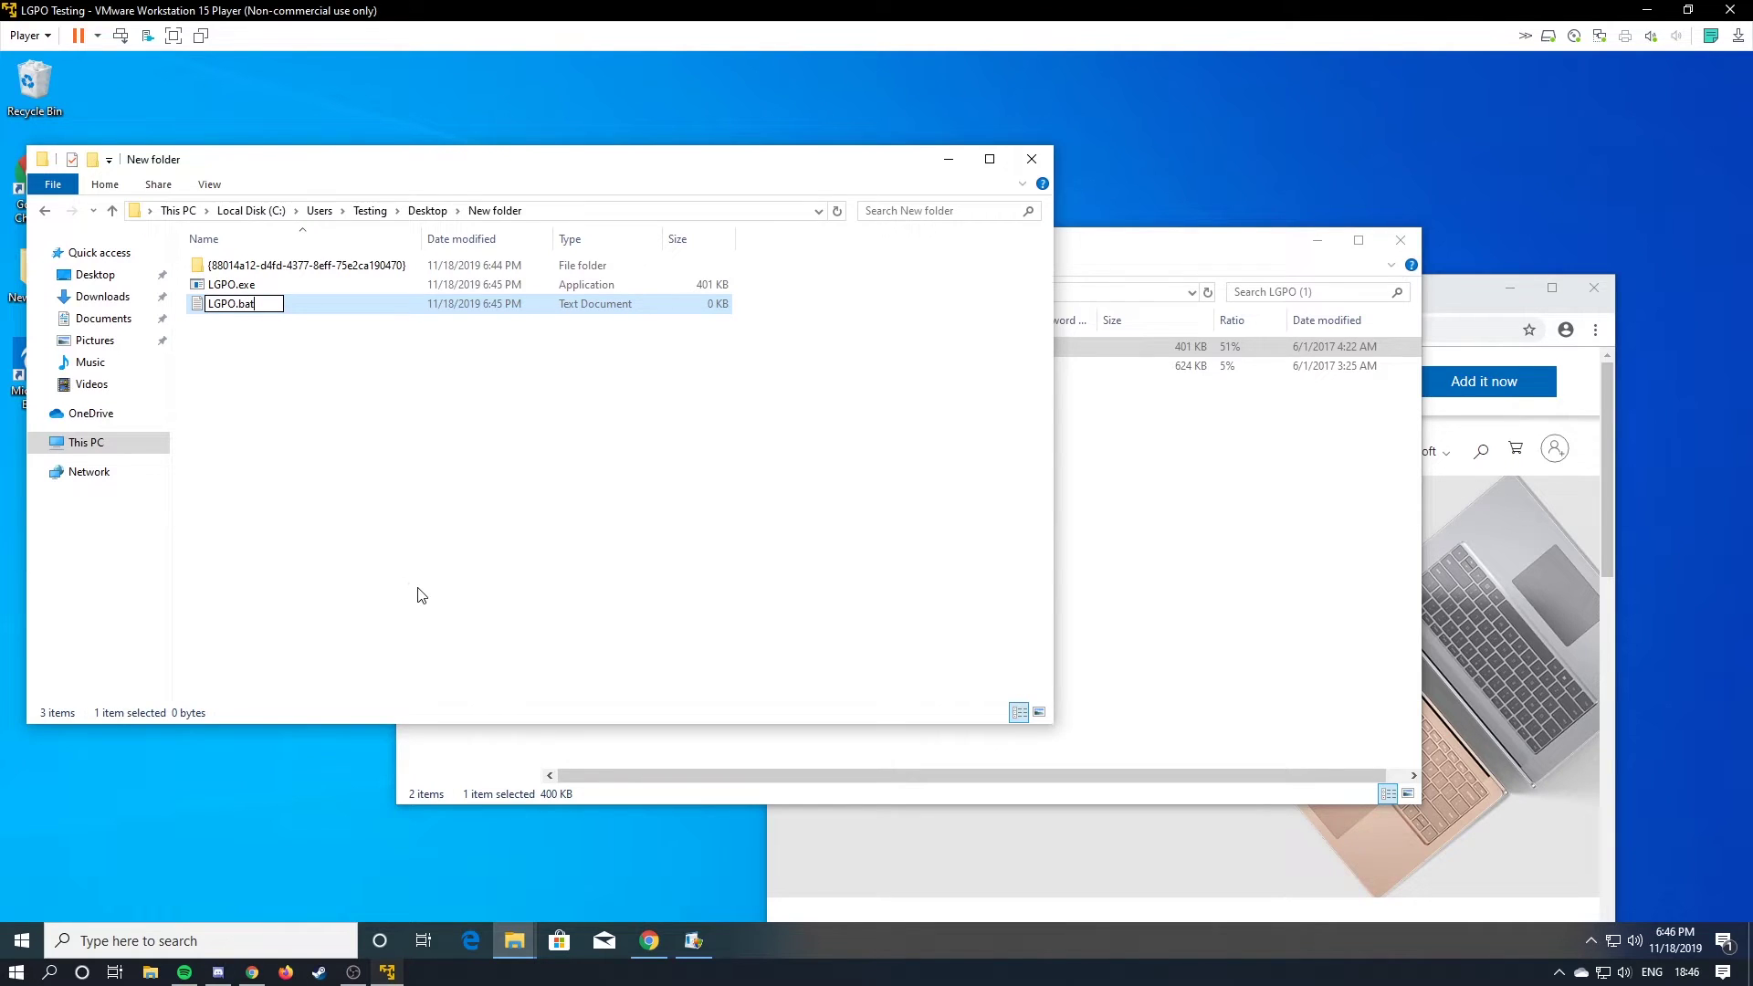
pyautogui.press('Return')
pyautogui.press('Return')
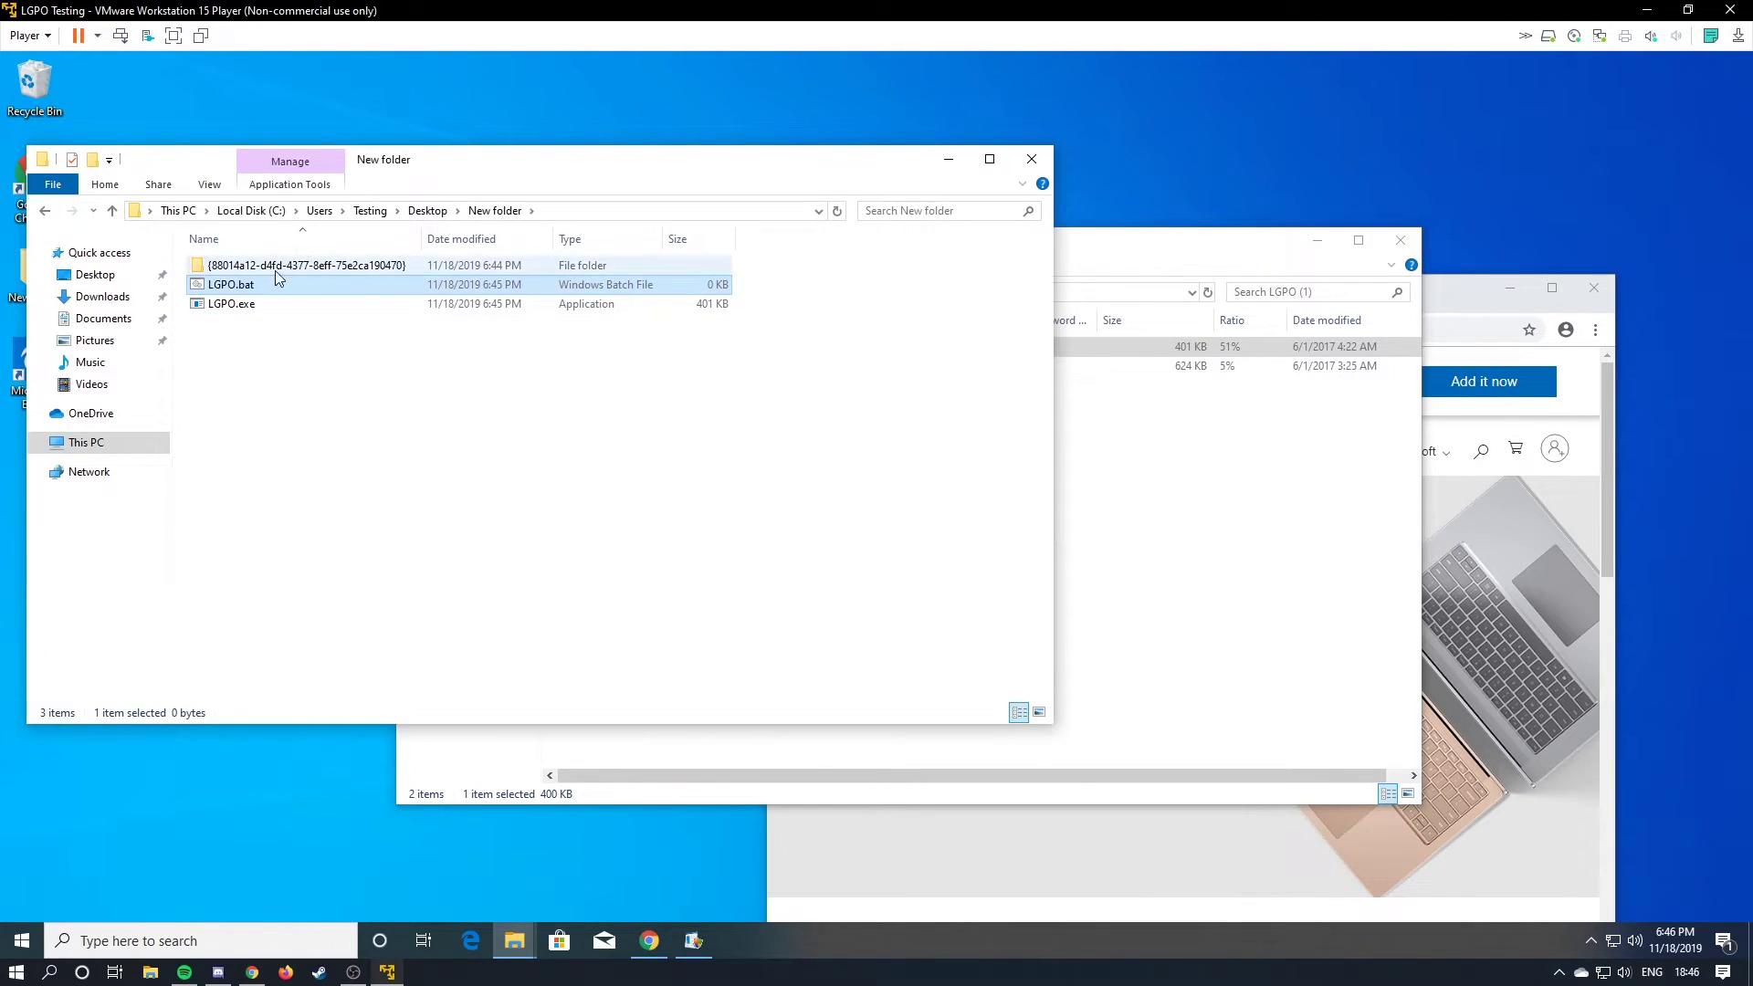
pyautogui.click(254, 308)
# Open LGPO.bat for editing in Notepad.
pyautogui.rightClick(254, 308)
pyautogui.rightClick(266, 285)
pyautogui.rightClick(243, 287)
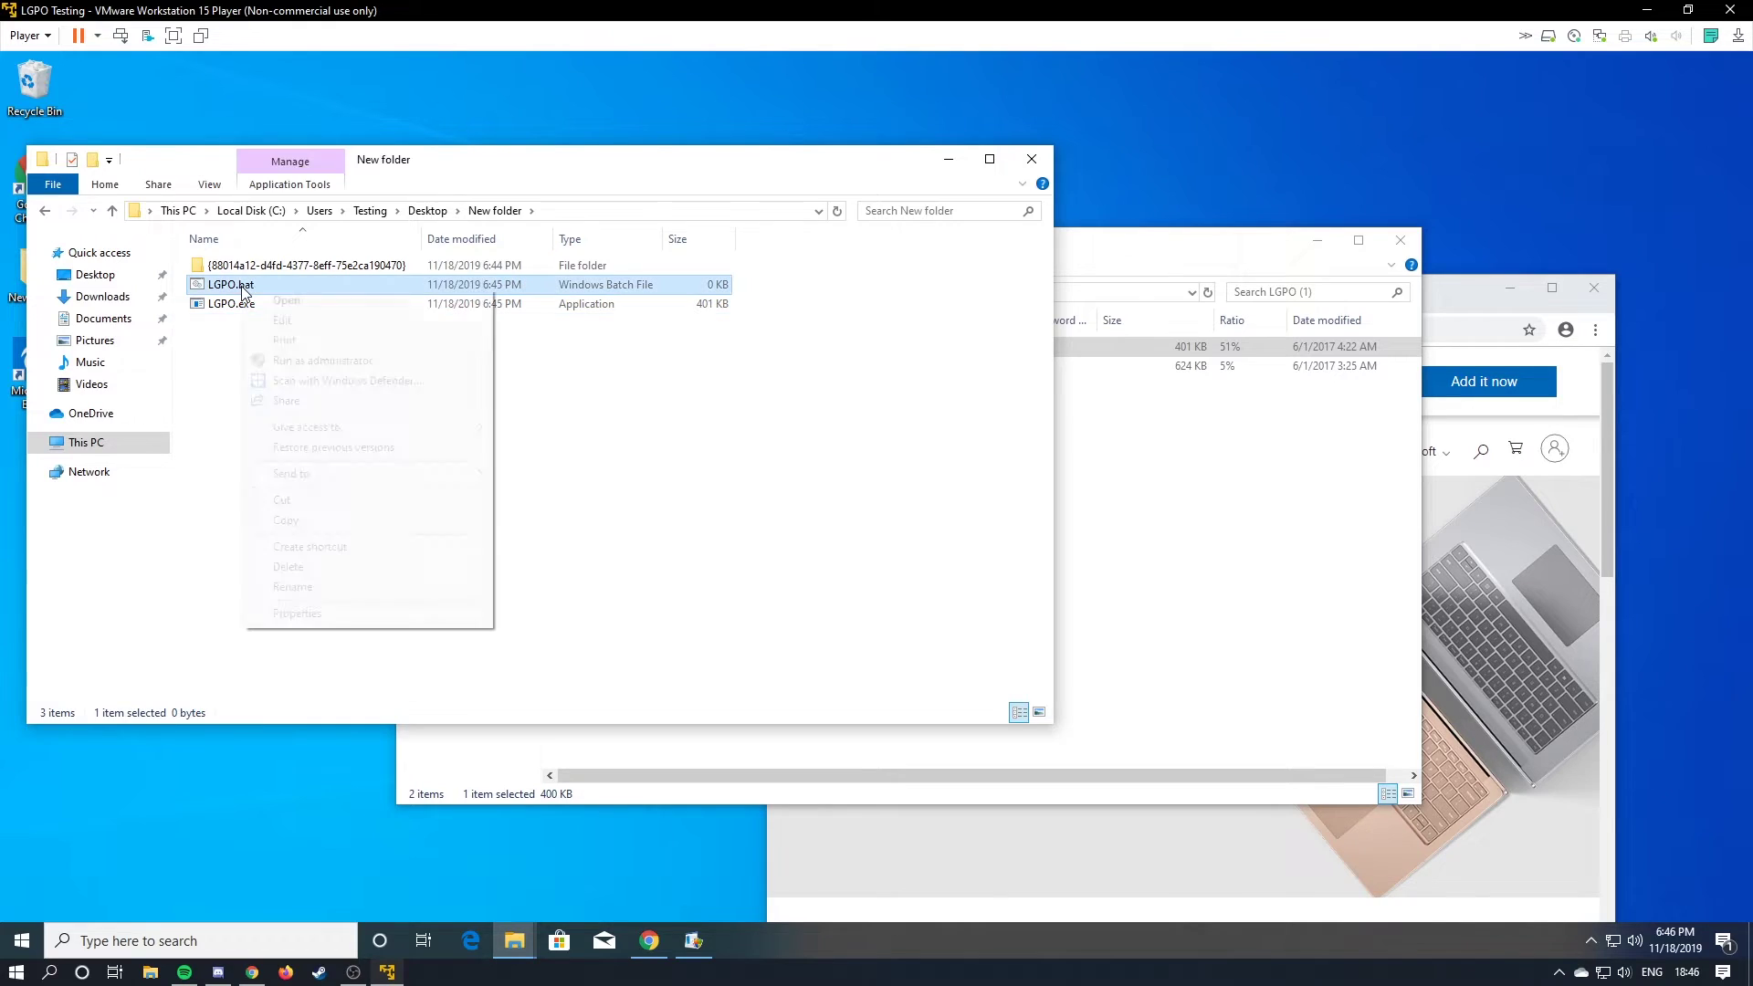
pyautogui.click(307, 327)
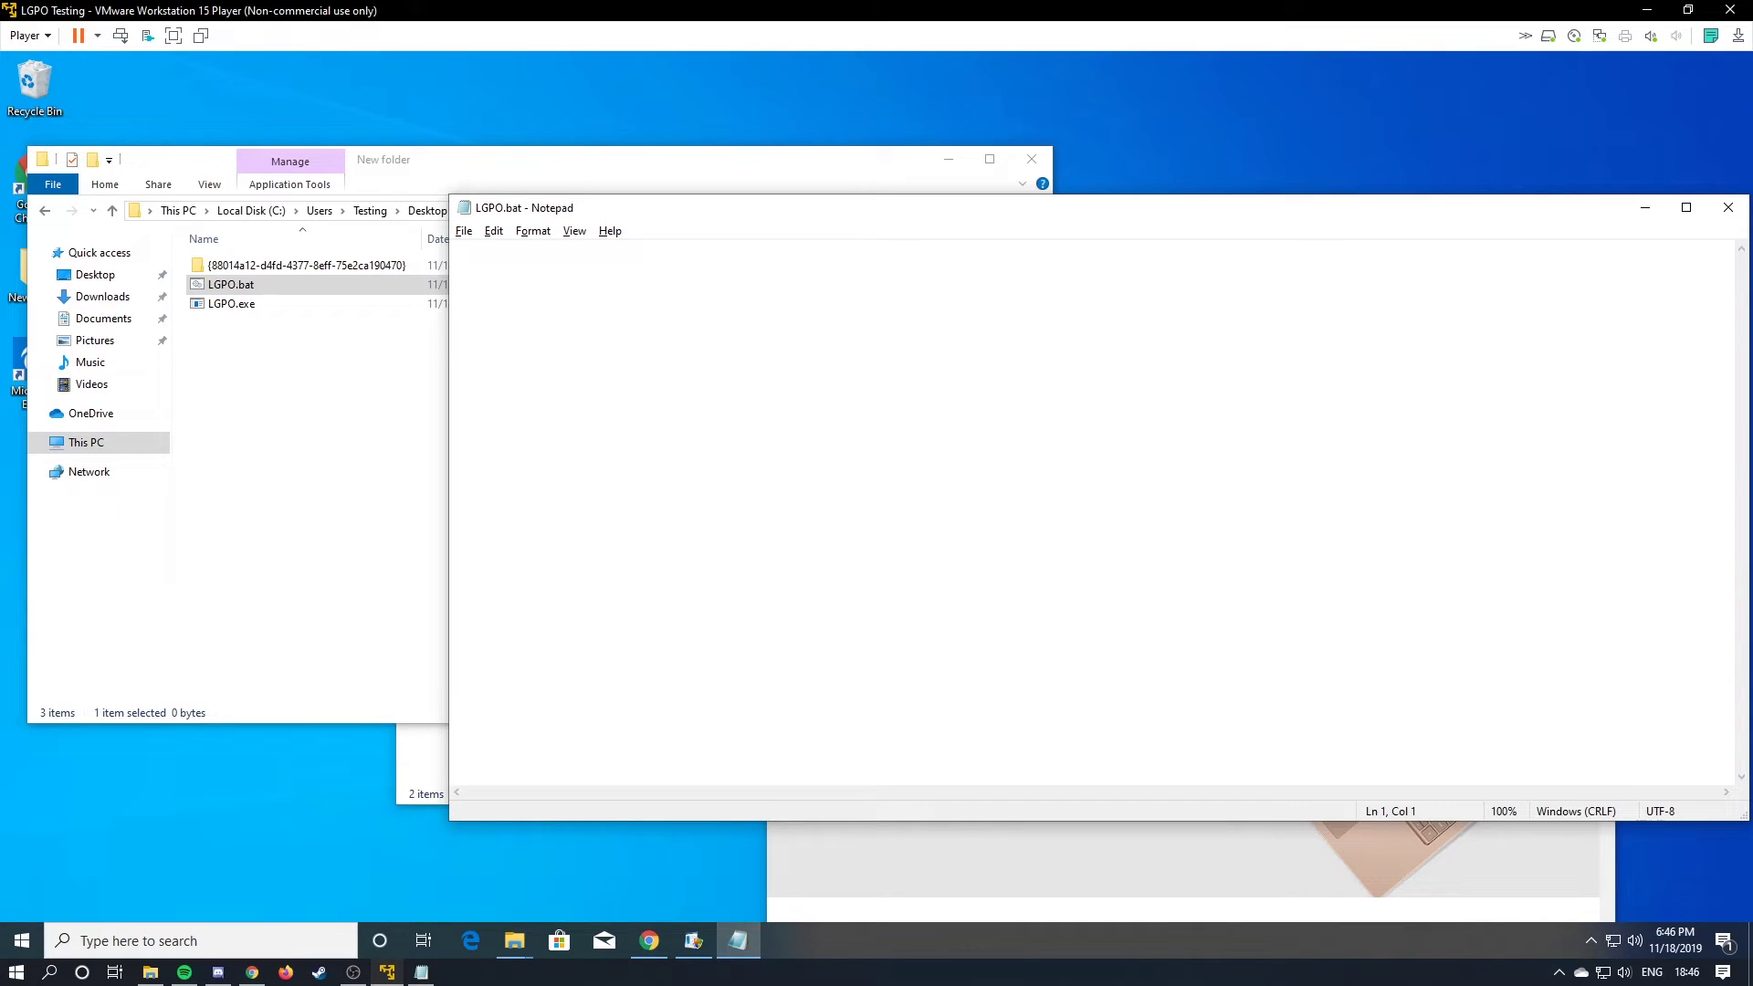
# Start the batch script and rename the GUID-named backup folder to LGPO.
pyautogui.write('@echo off')
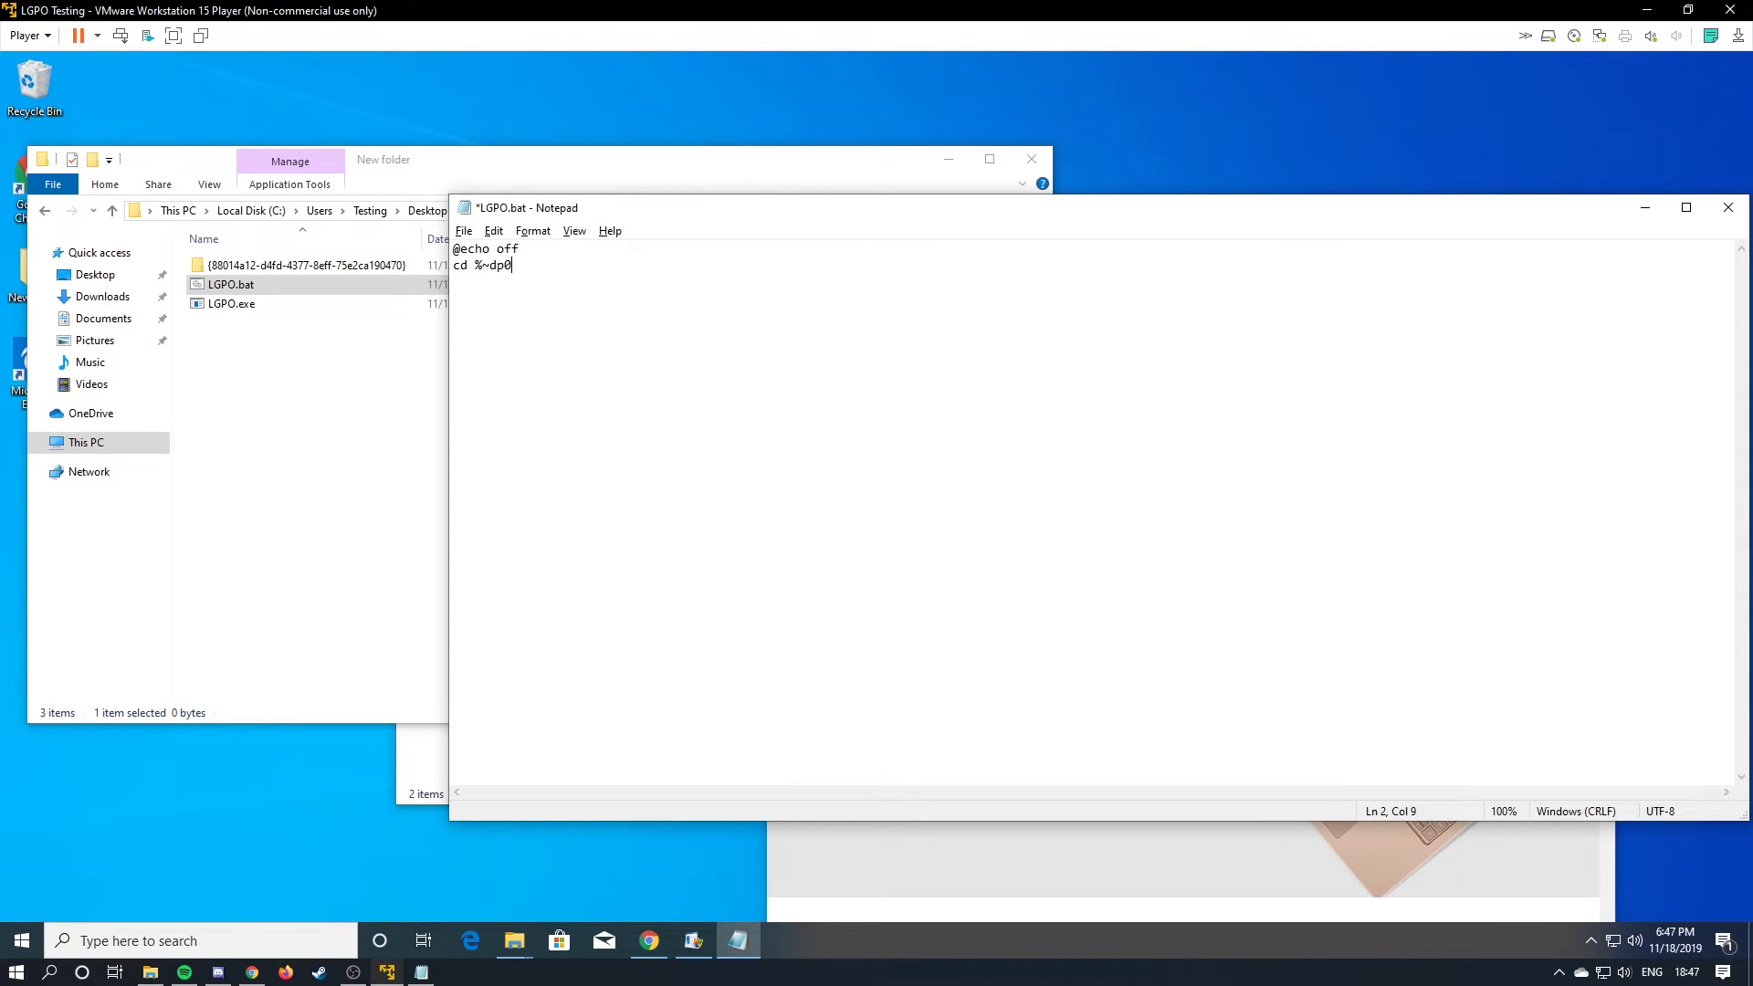
pyautogui.click(292, 265)
pyautogui.rightClick(285, 266)
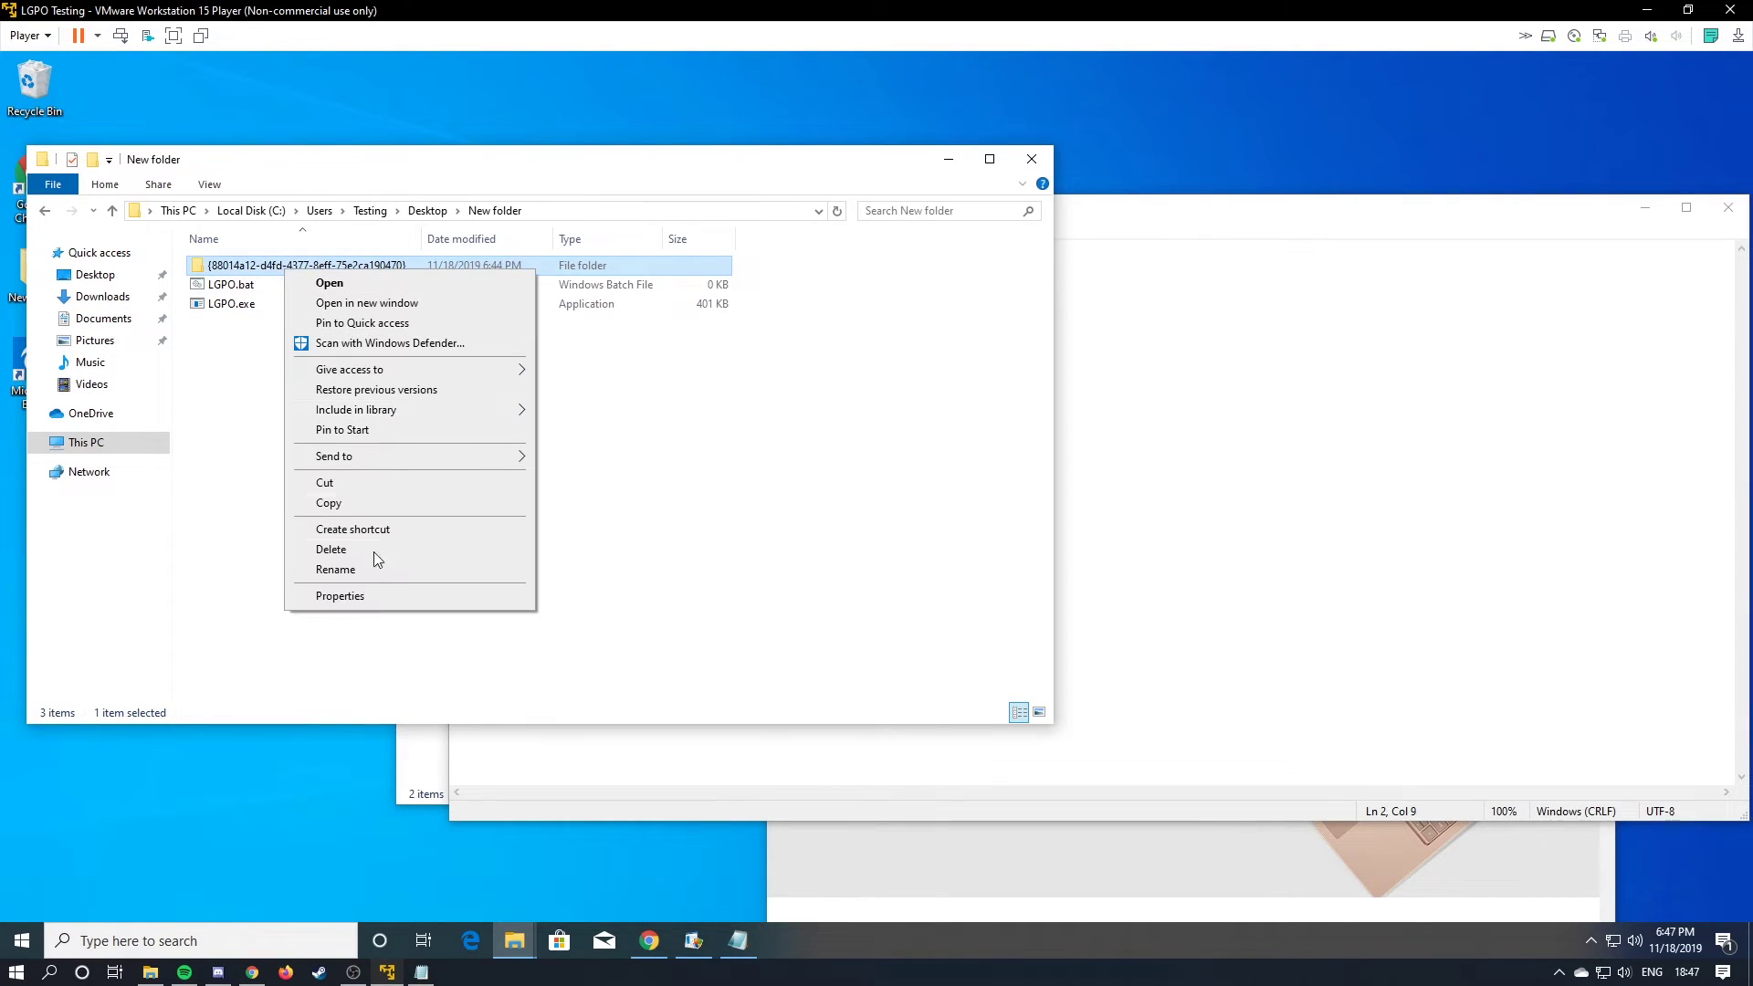
pyautogui.click(374, 569)
pyautogui.write('LGPO')
pyautogui.press('Return')
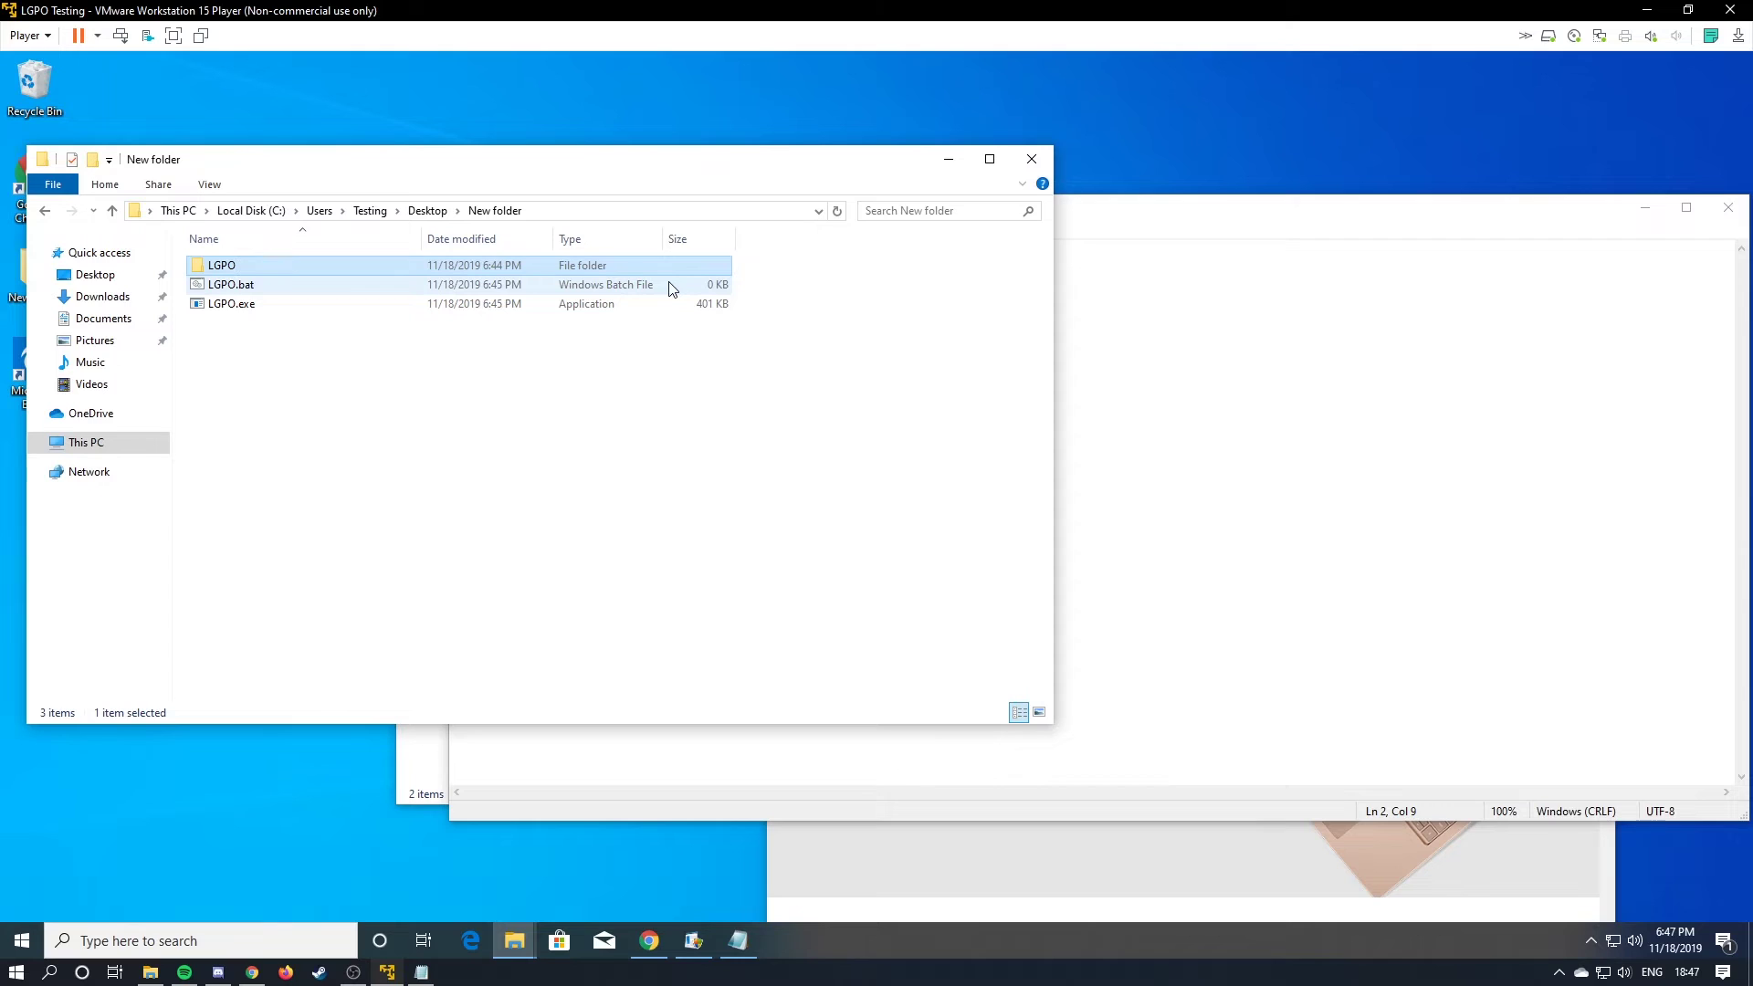
pyautogui.hotkey('alt', 'Tab')
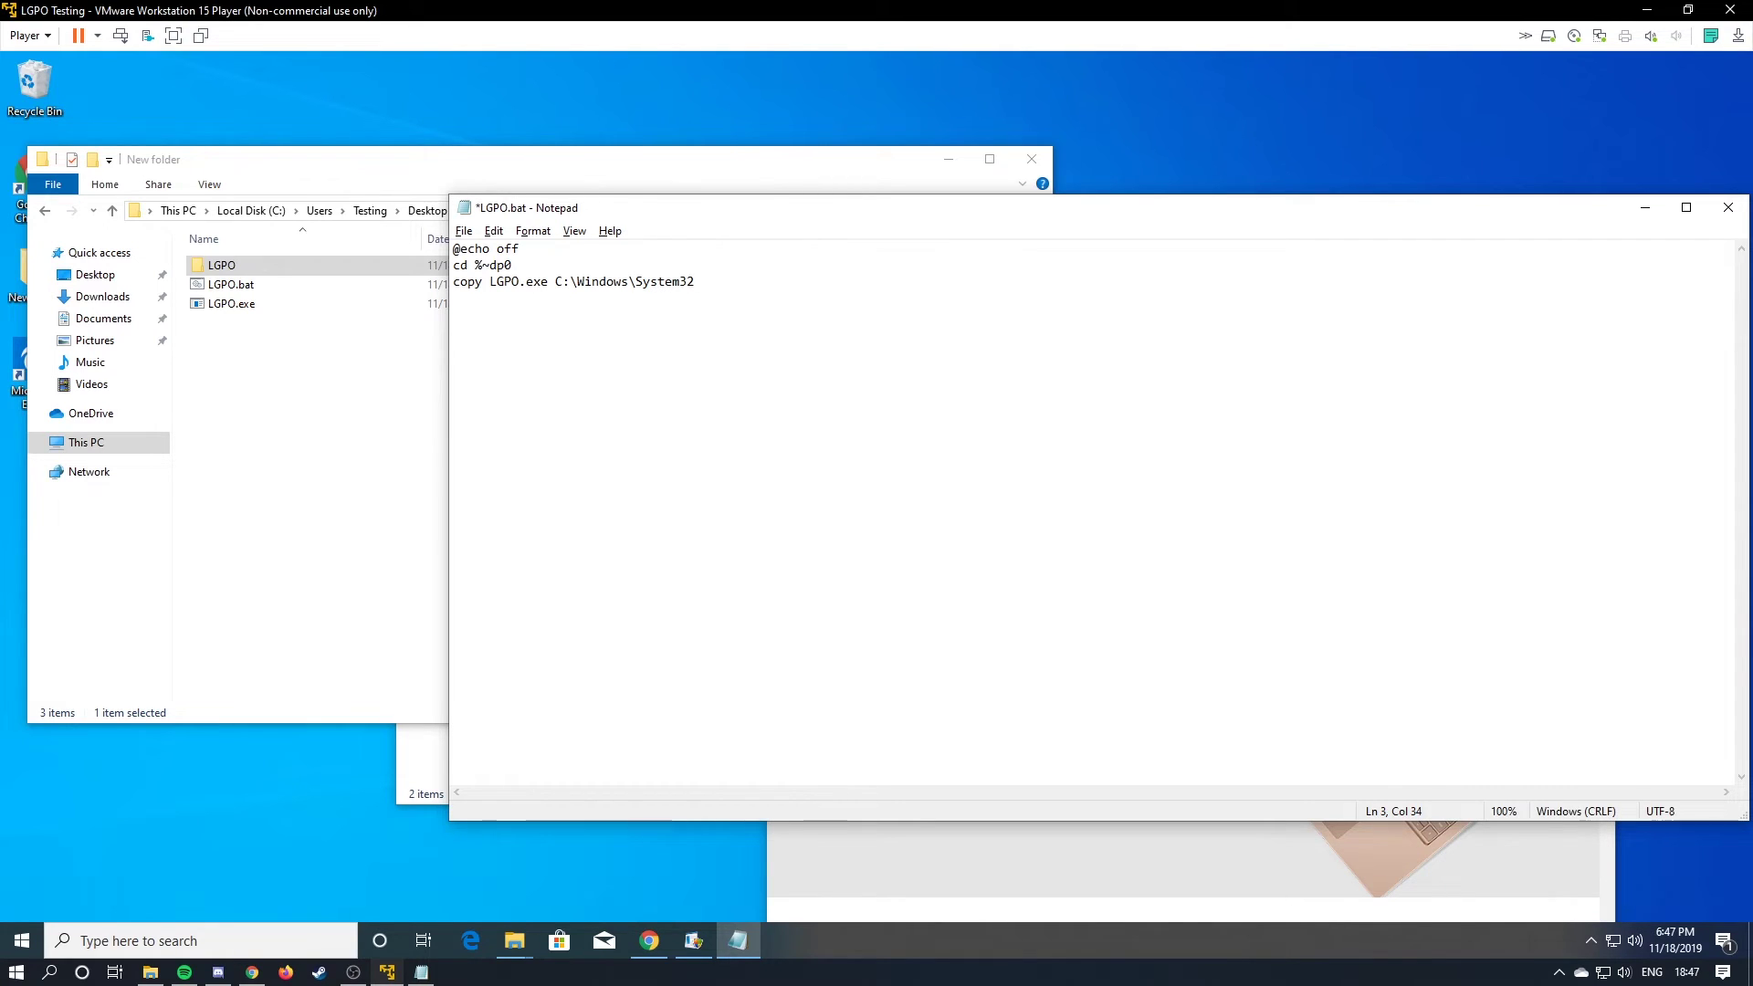
pyautogui.press('Return')
pyautogui.press('Return')
pyautogui.hotkey('ctrl', 's')
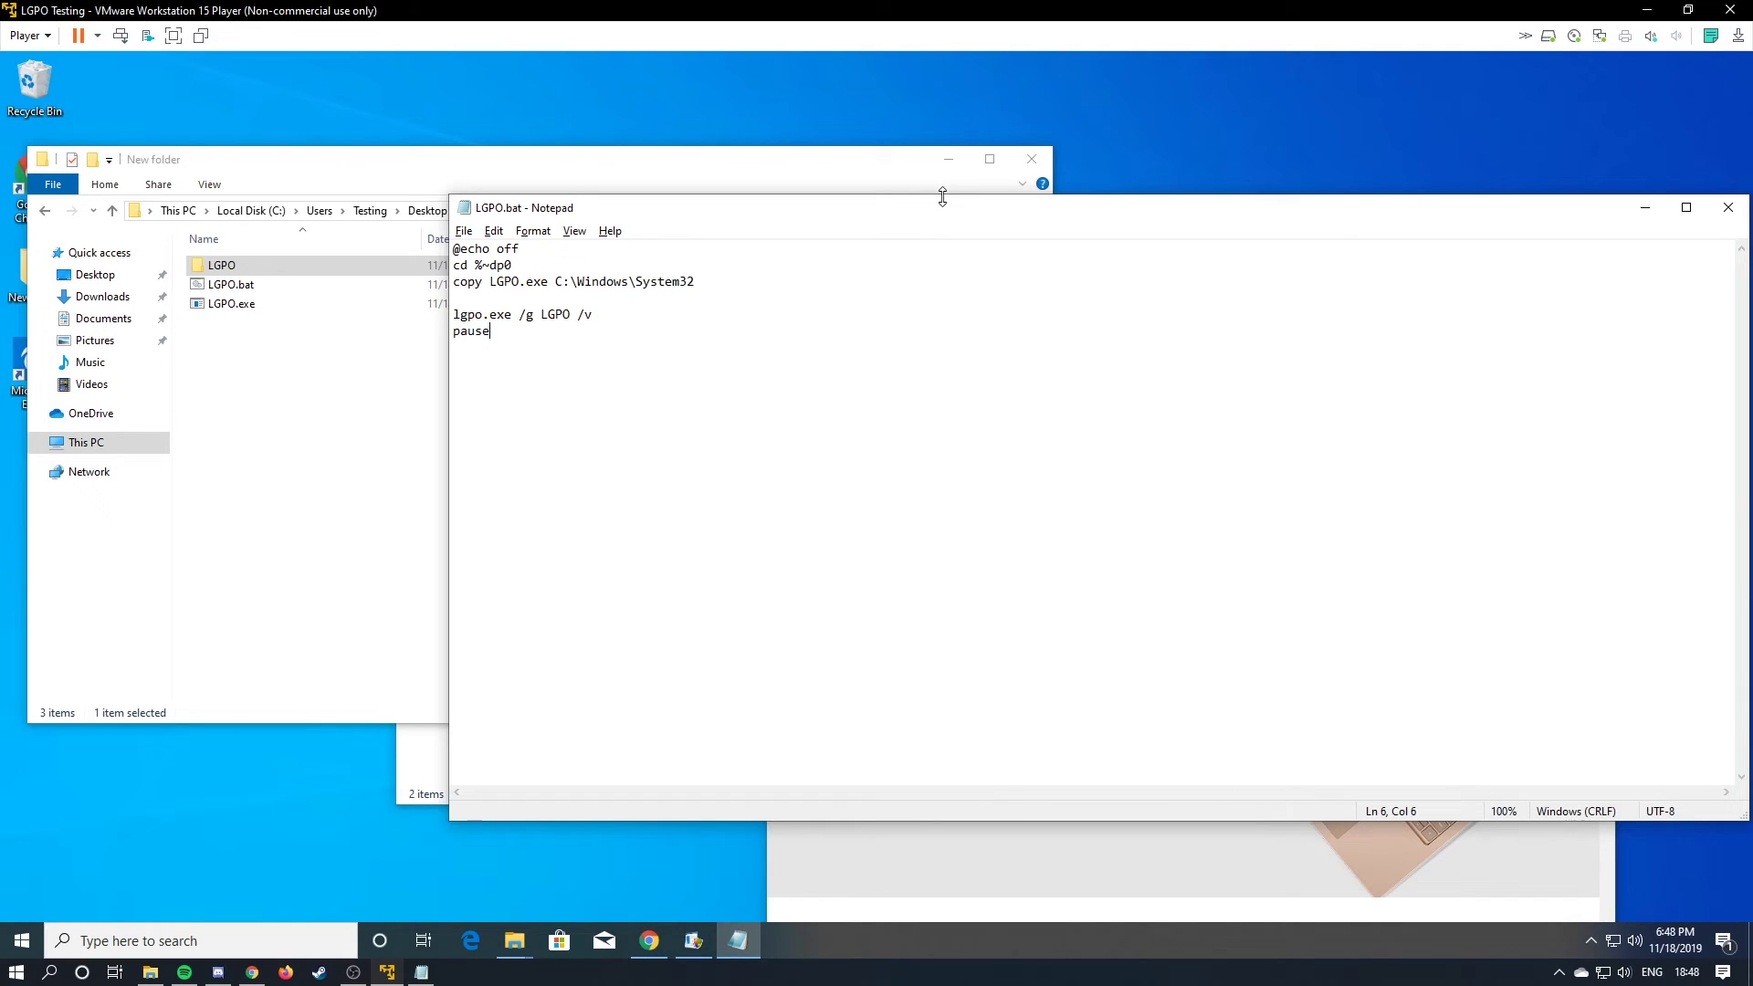
pyautogui.moveTo(952, 201); pyautogui.dragTo(706, 297)
# Close Notepad and run LGPO.bat as administrator, approving the UAC prompt.
pyautogui.click(1480, 303)
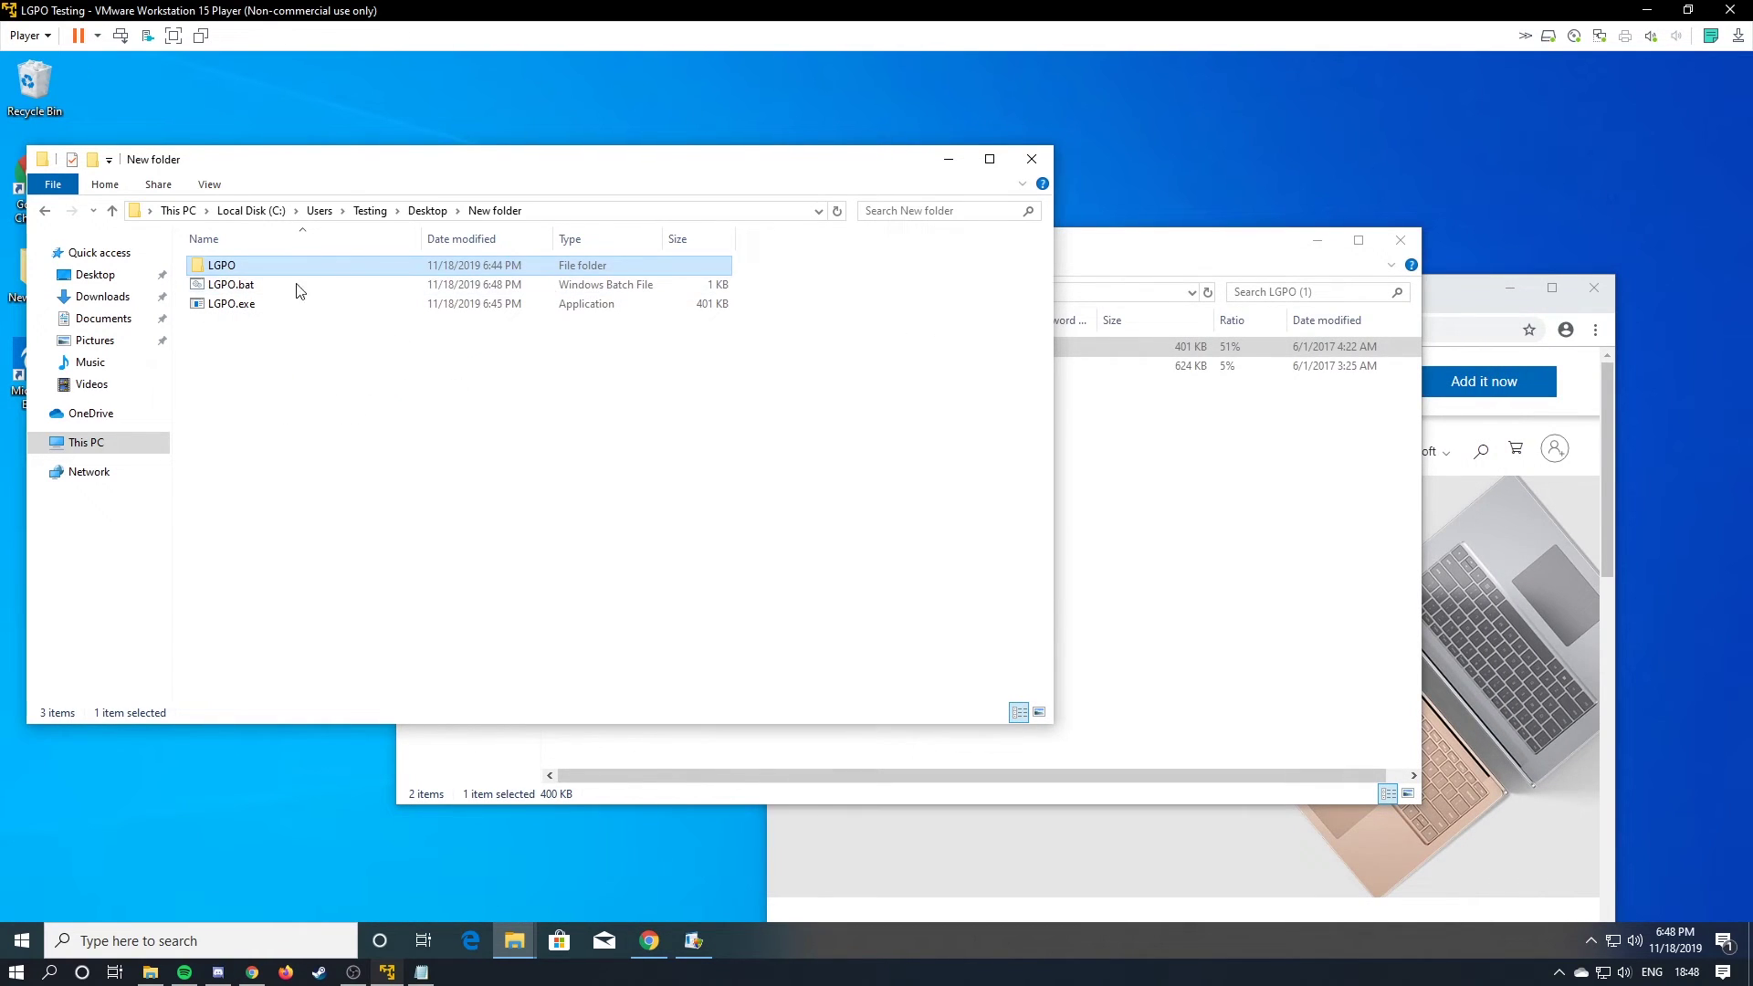
pyautogui.moveTo(313, 162); pyautogui.dragTo(636, 144)
pyautogui.rightClick(535, 266)
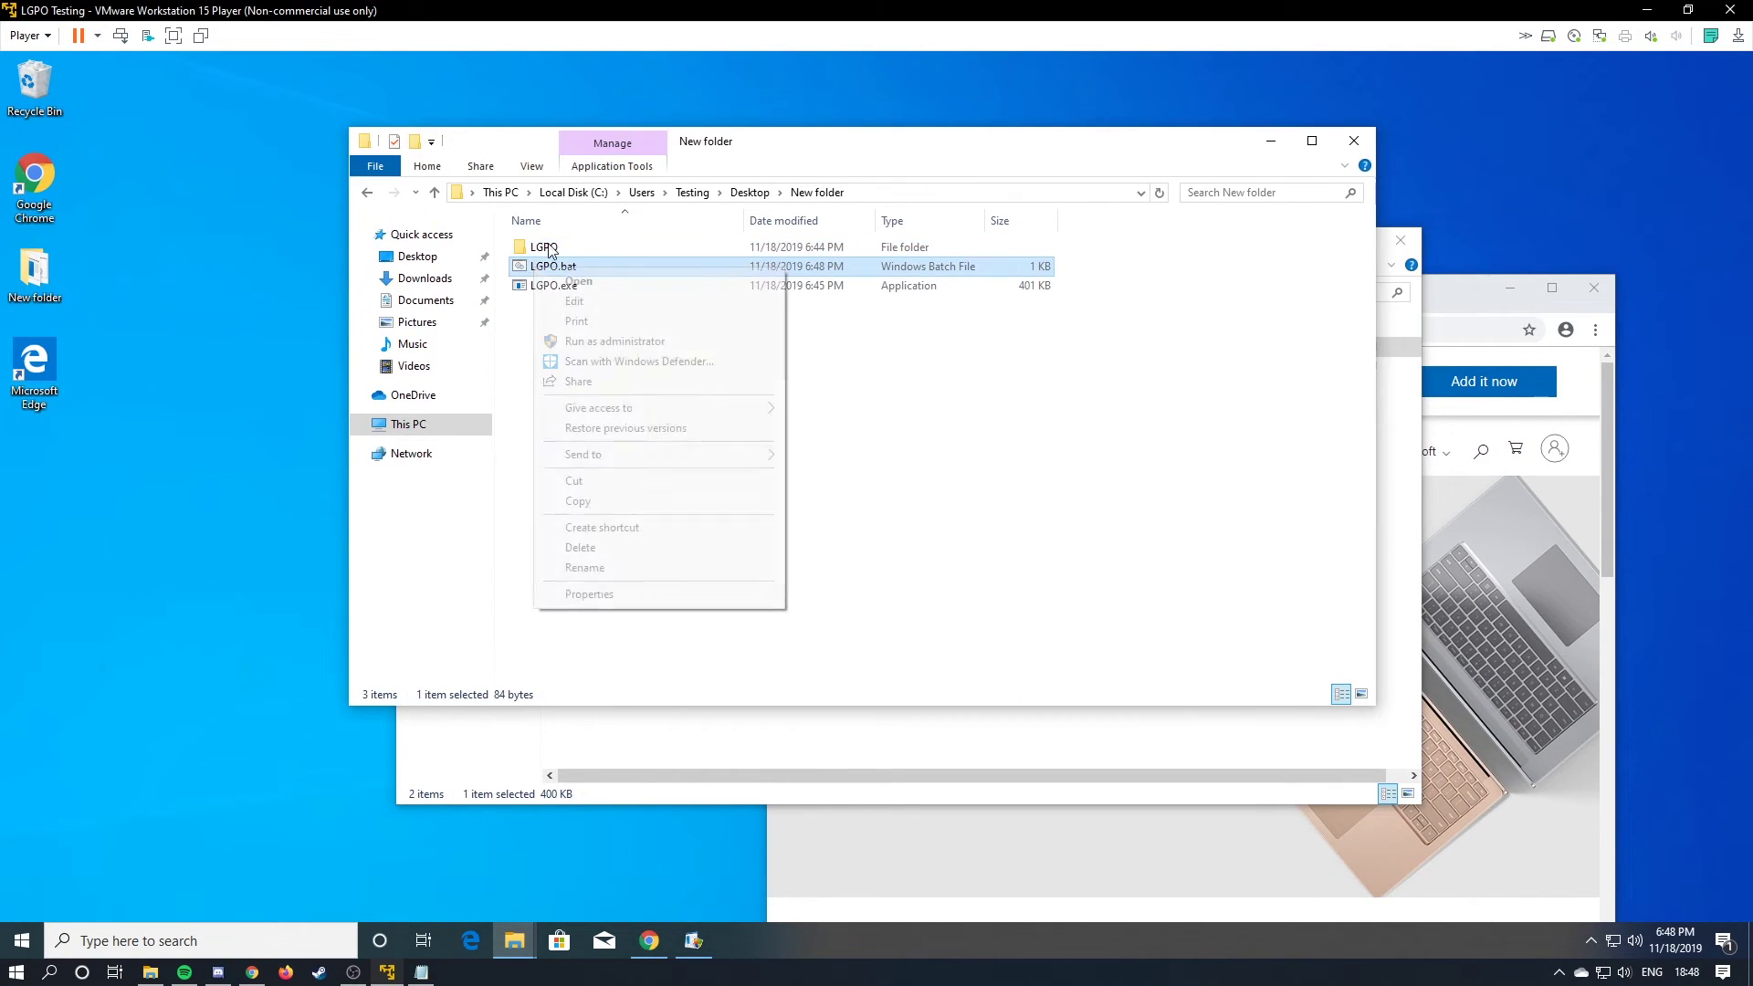
pyautogui.click(584, 338)
pyautogui.click(802, 608)
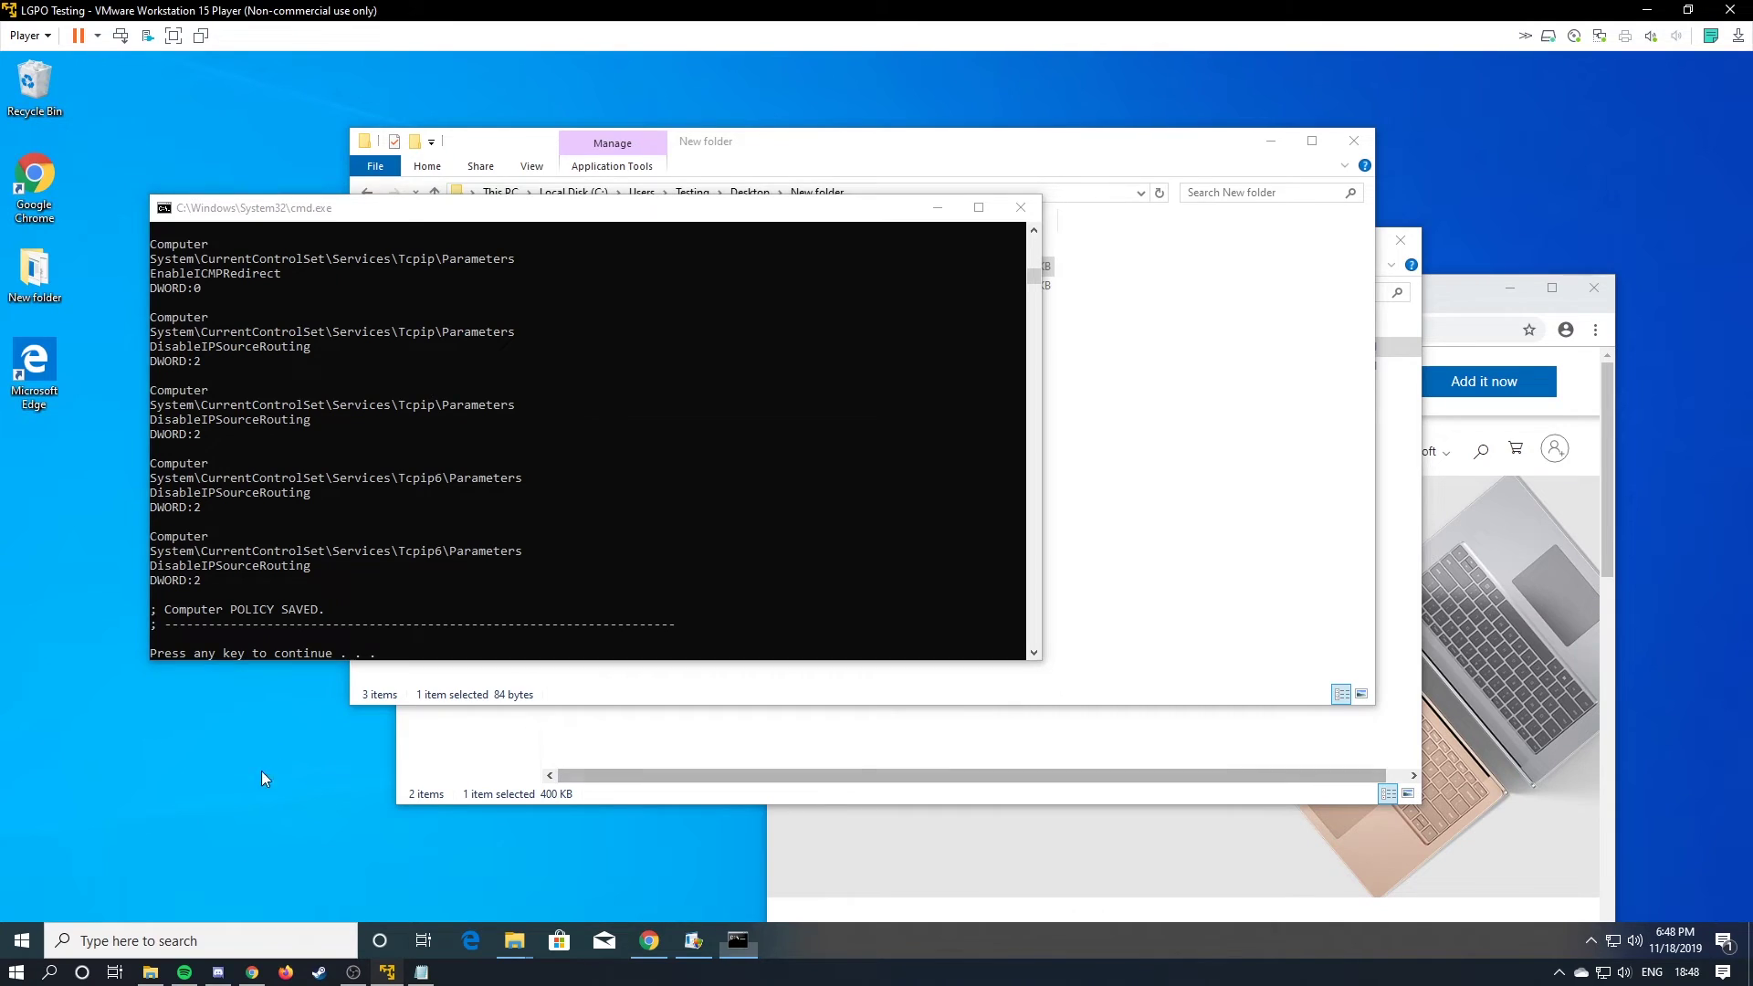
pyautogui.click(219, 940)
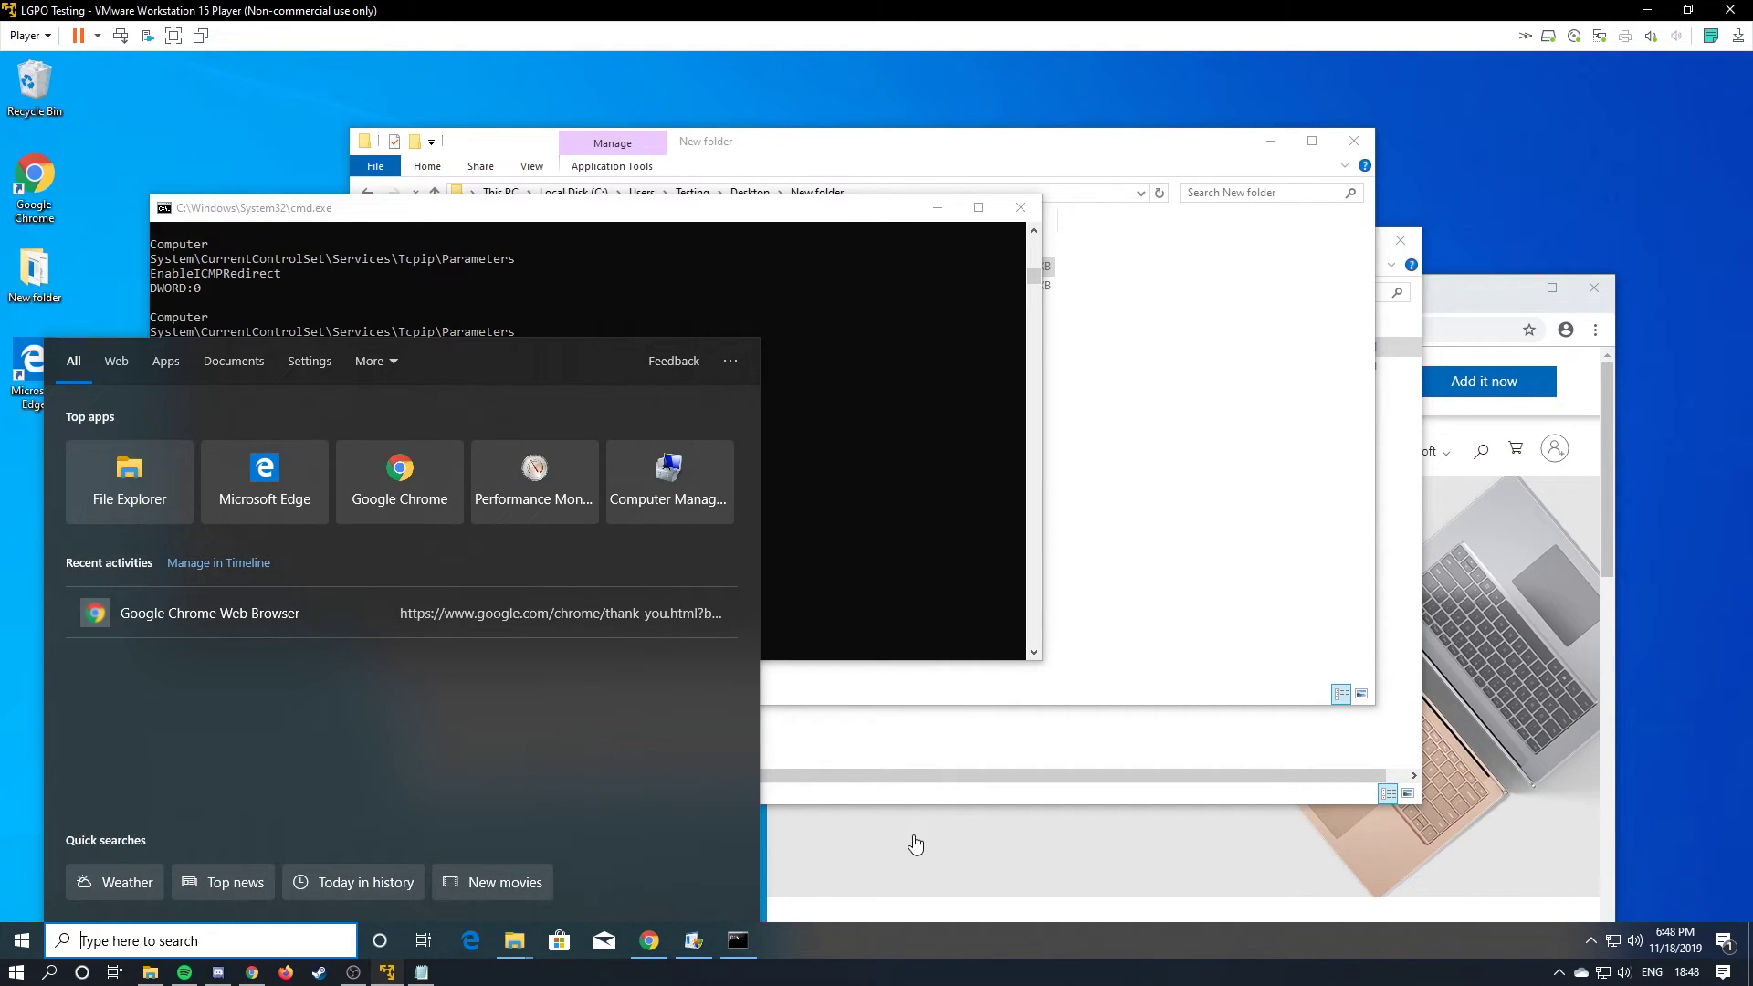
# Launch Edit group policy and expand Windows Settings > Security Settings > Local Policies > Security Options.
pyautogui.write('group pol')
pyautogui.press('Return')
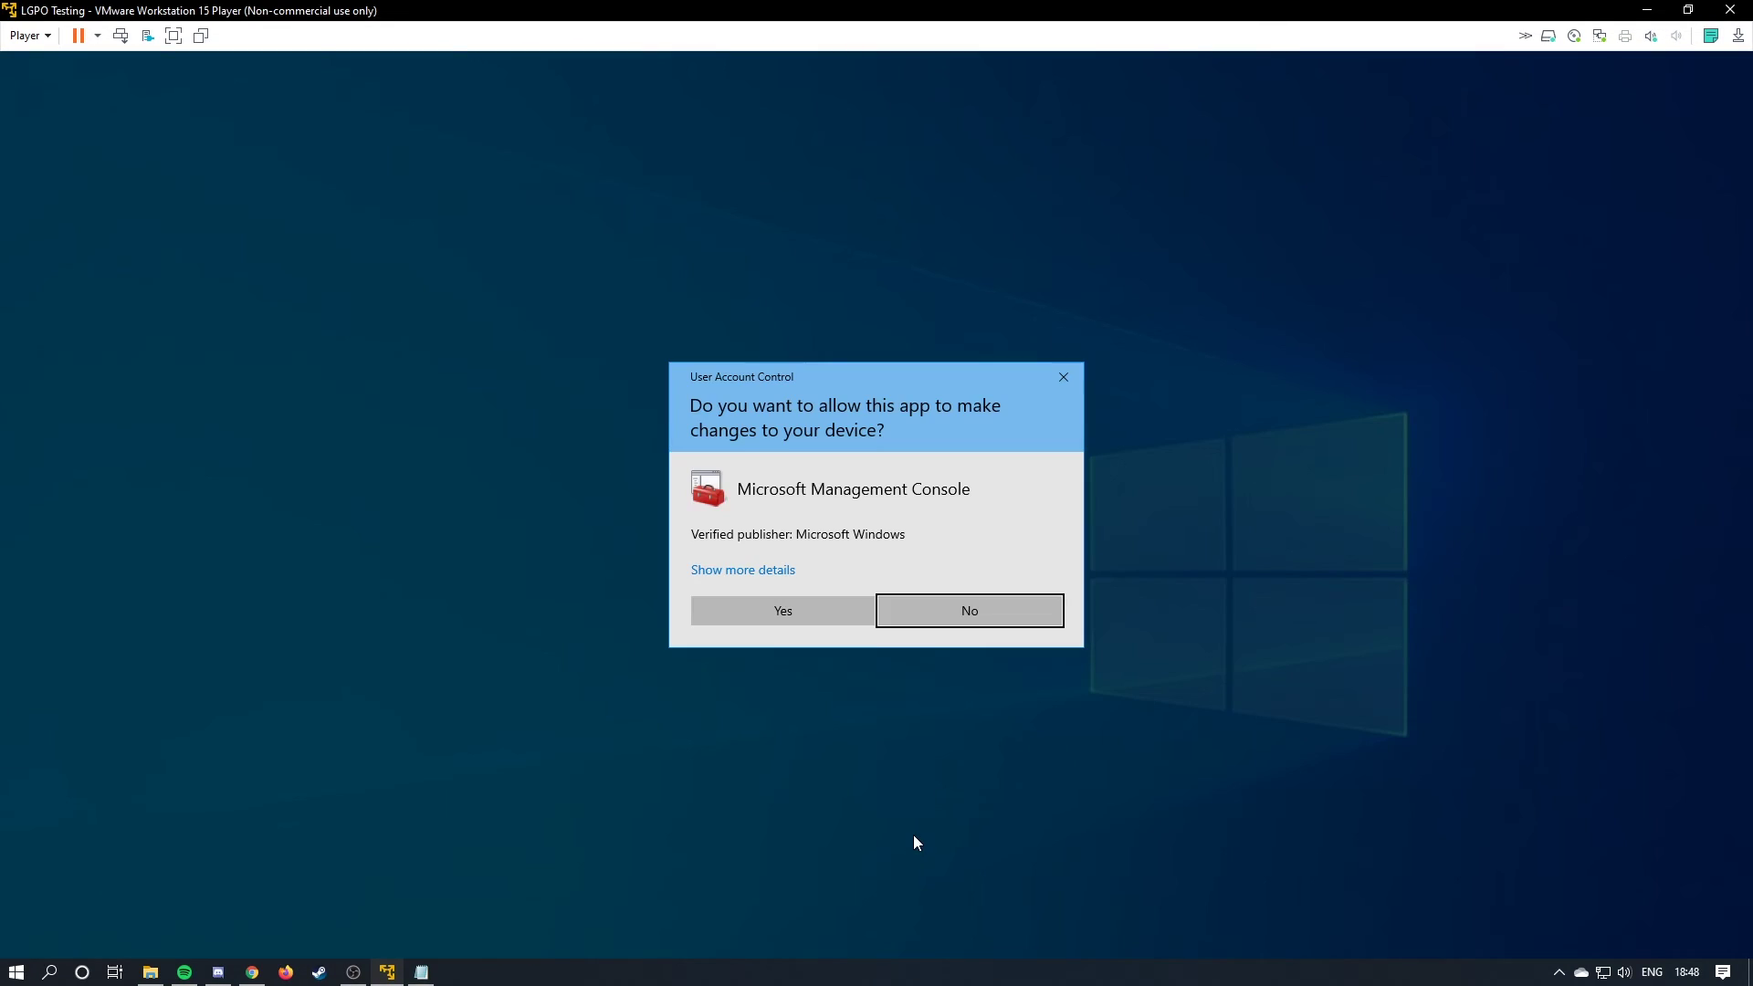
pyautogui.click(835, 621)
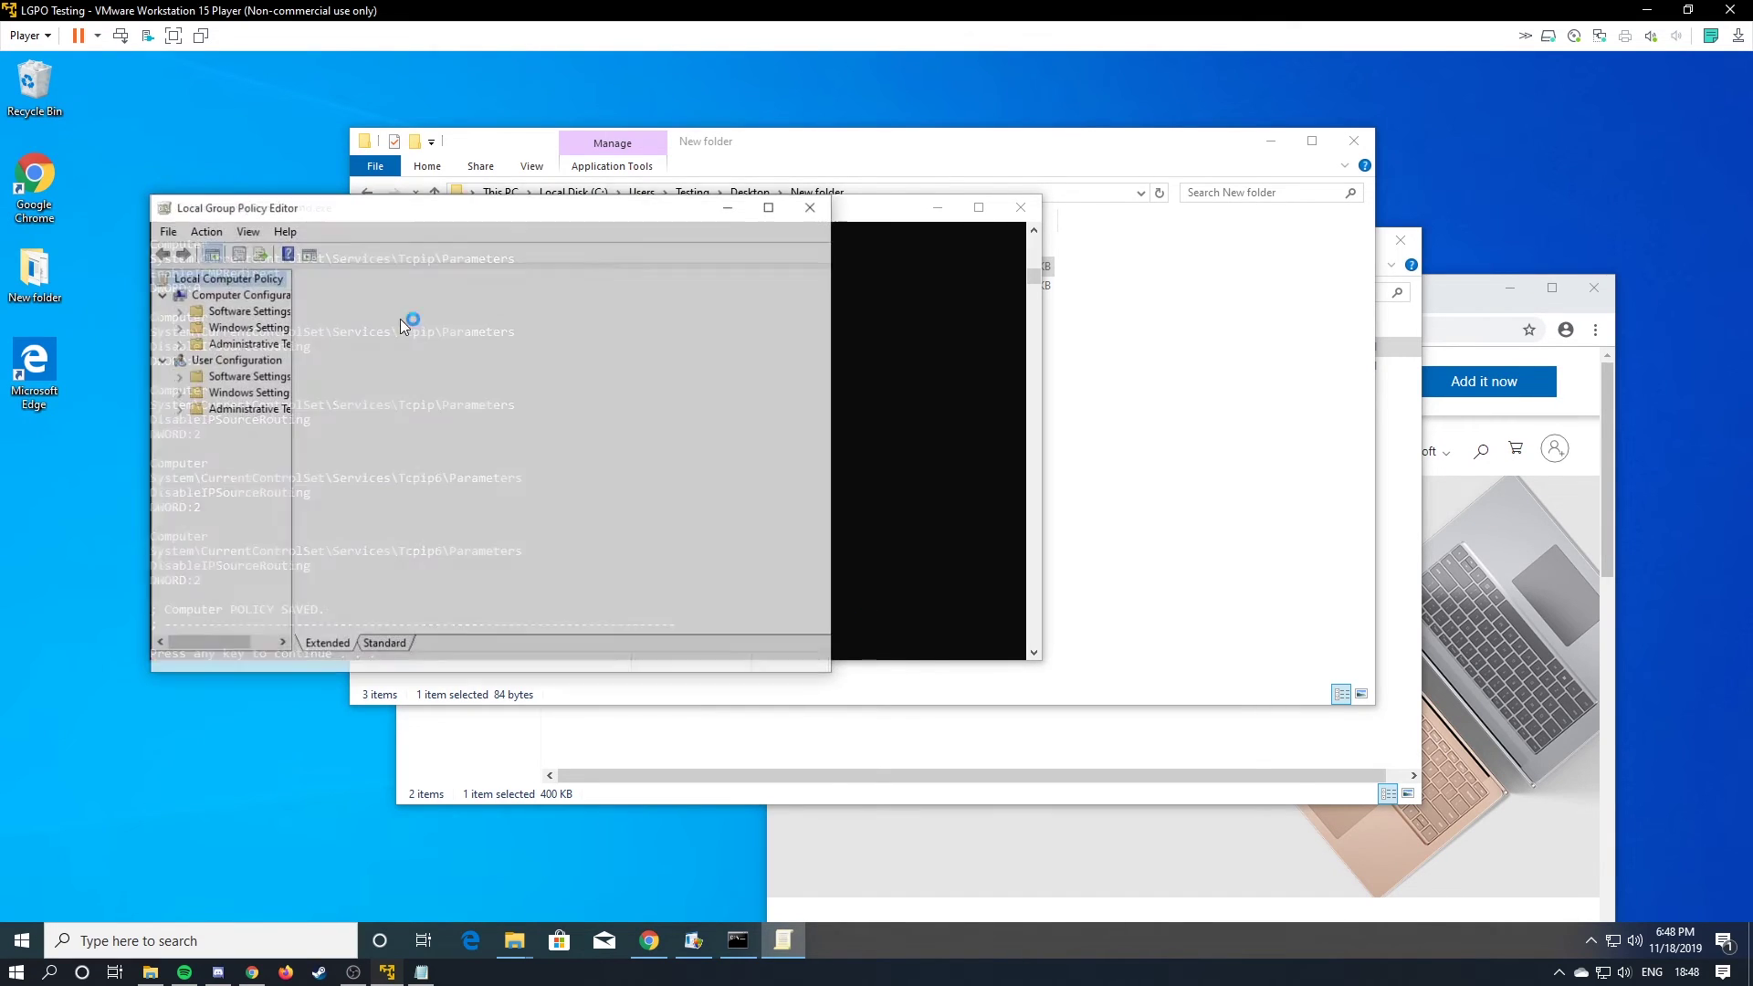
pyautogui.doubleClick(242, 326)
pyautogui.click(196, 393)
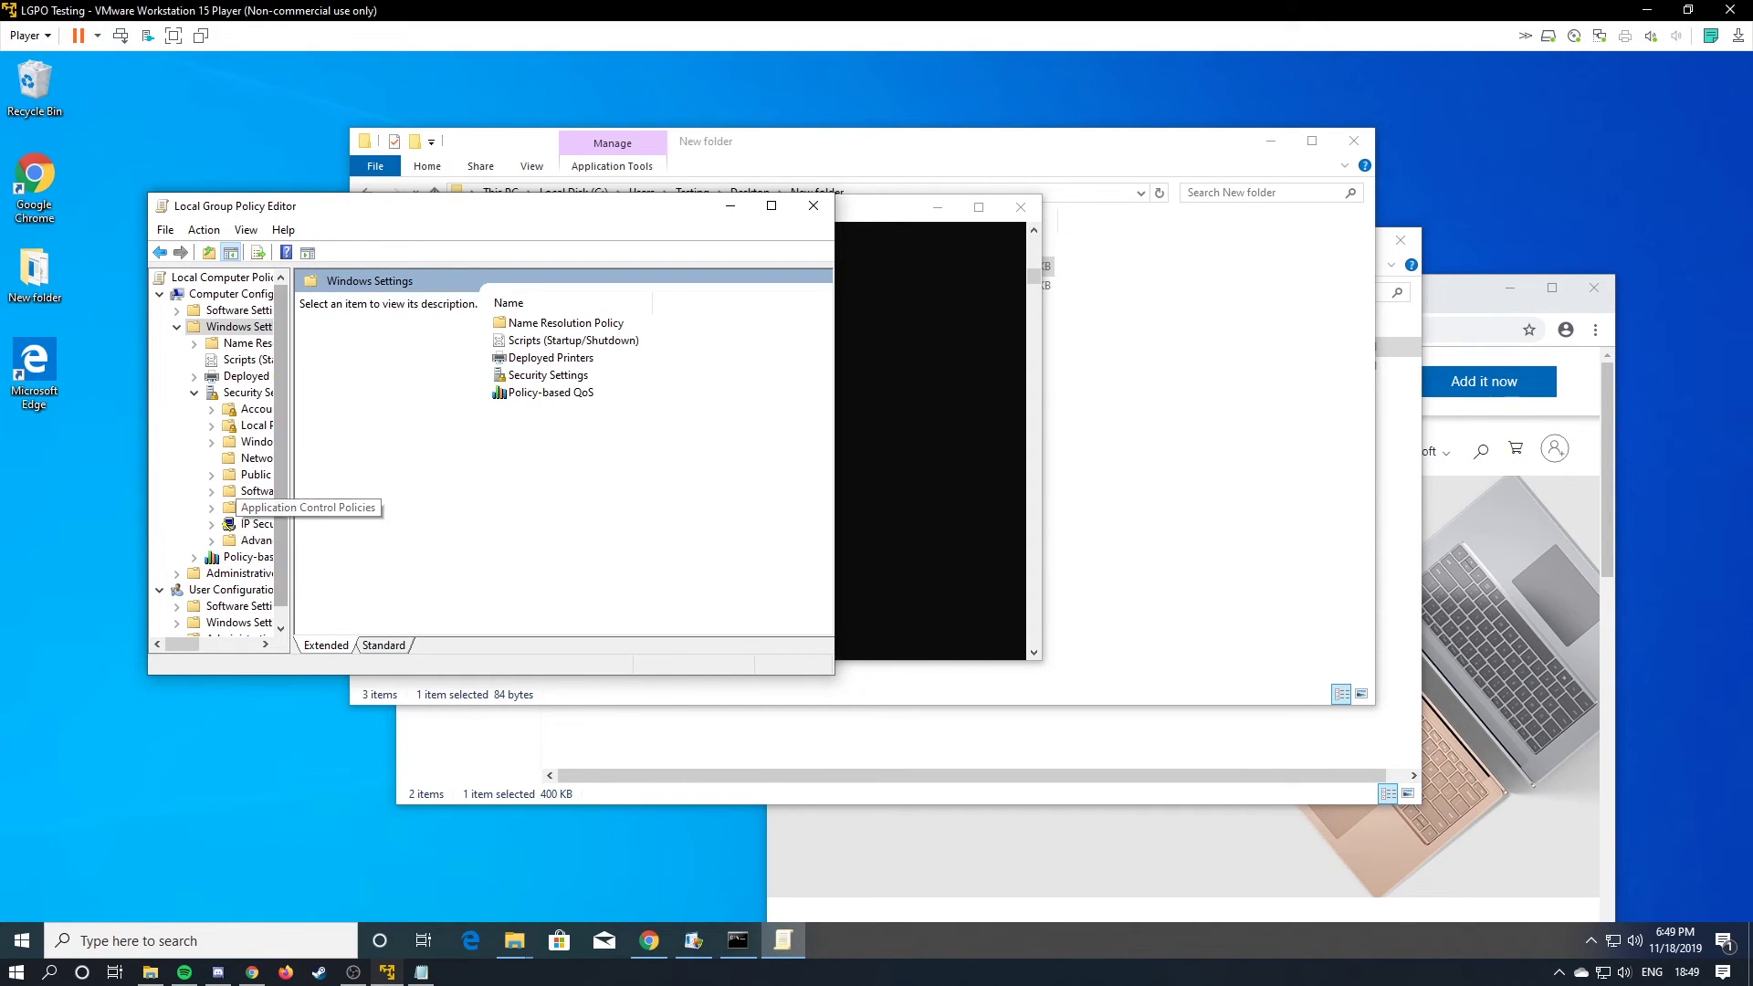
pyautogui.moveTo(291, 507); pyautogui.dragTo(461, 508)
pyautogui.click(212, 425)
pyautogui.click(248, 474)
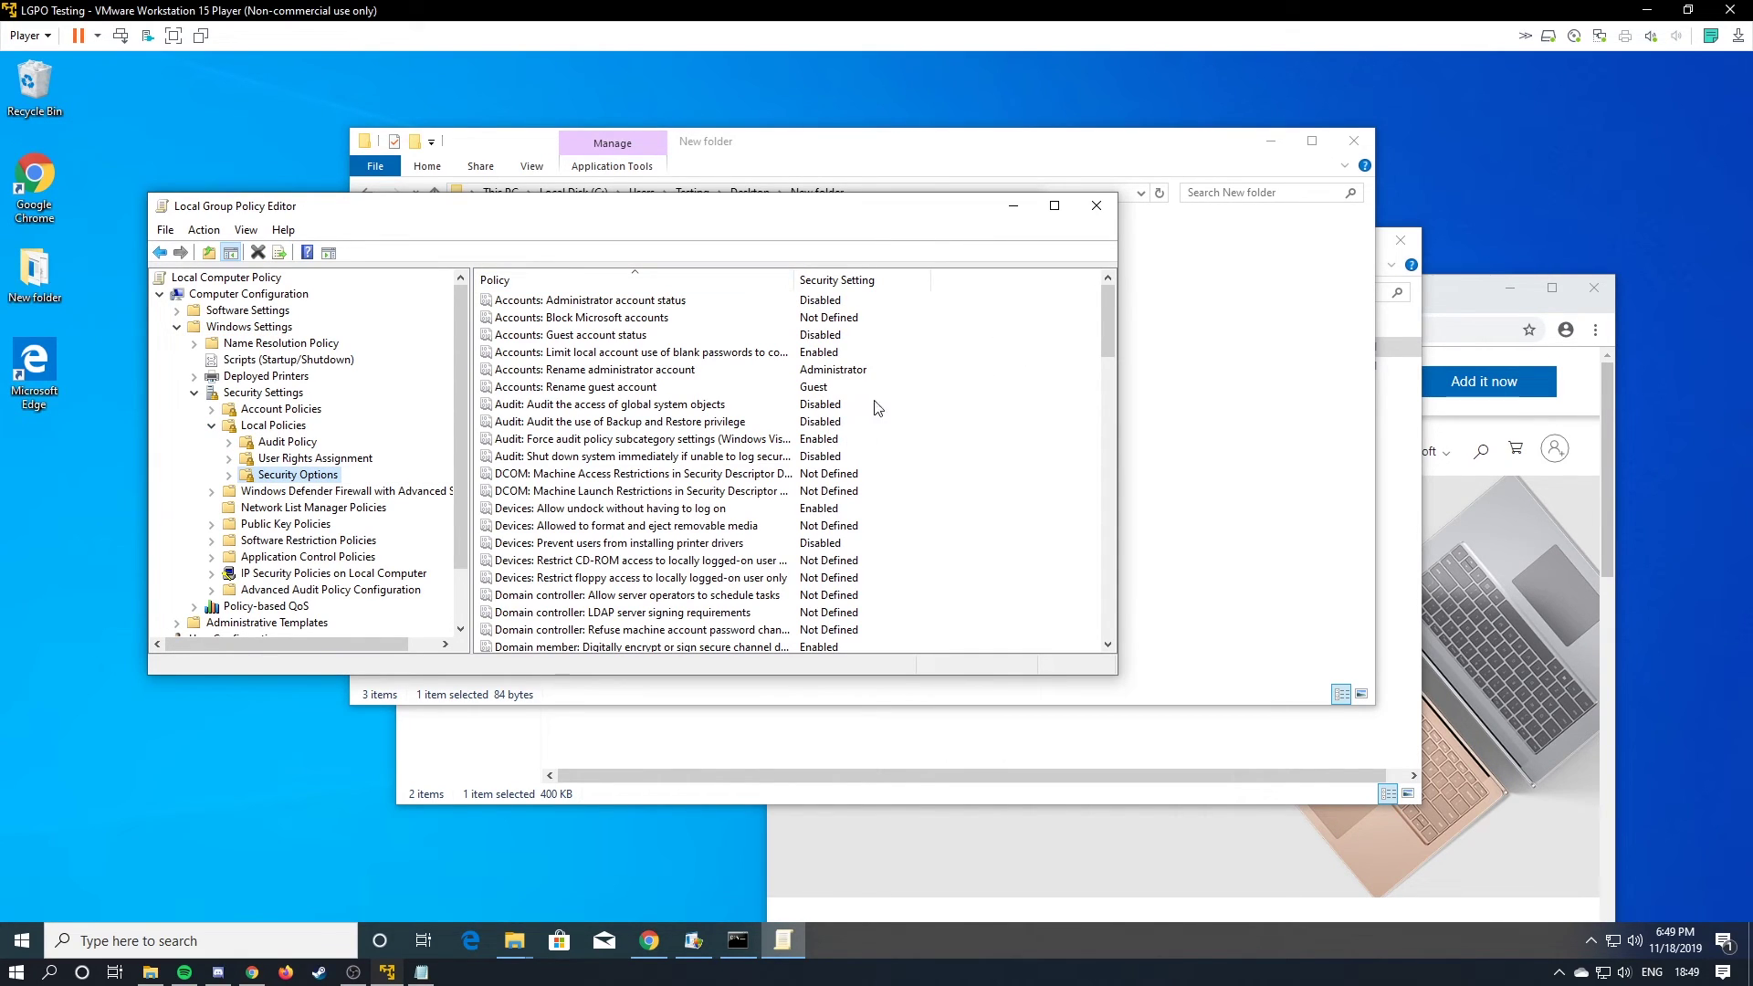
# Inspect Security Options, confirming Do not require CTRL+ALT+DEL is Disabled, then close the editor.
pyautogui.click(840, 353)
pyautogui.click(666, 334)
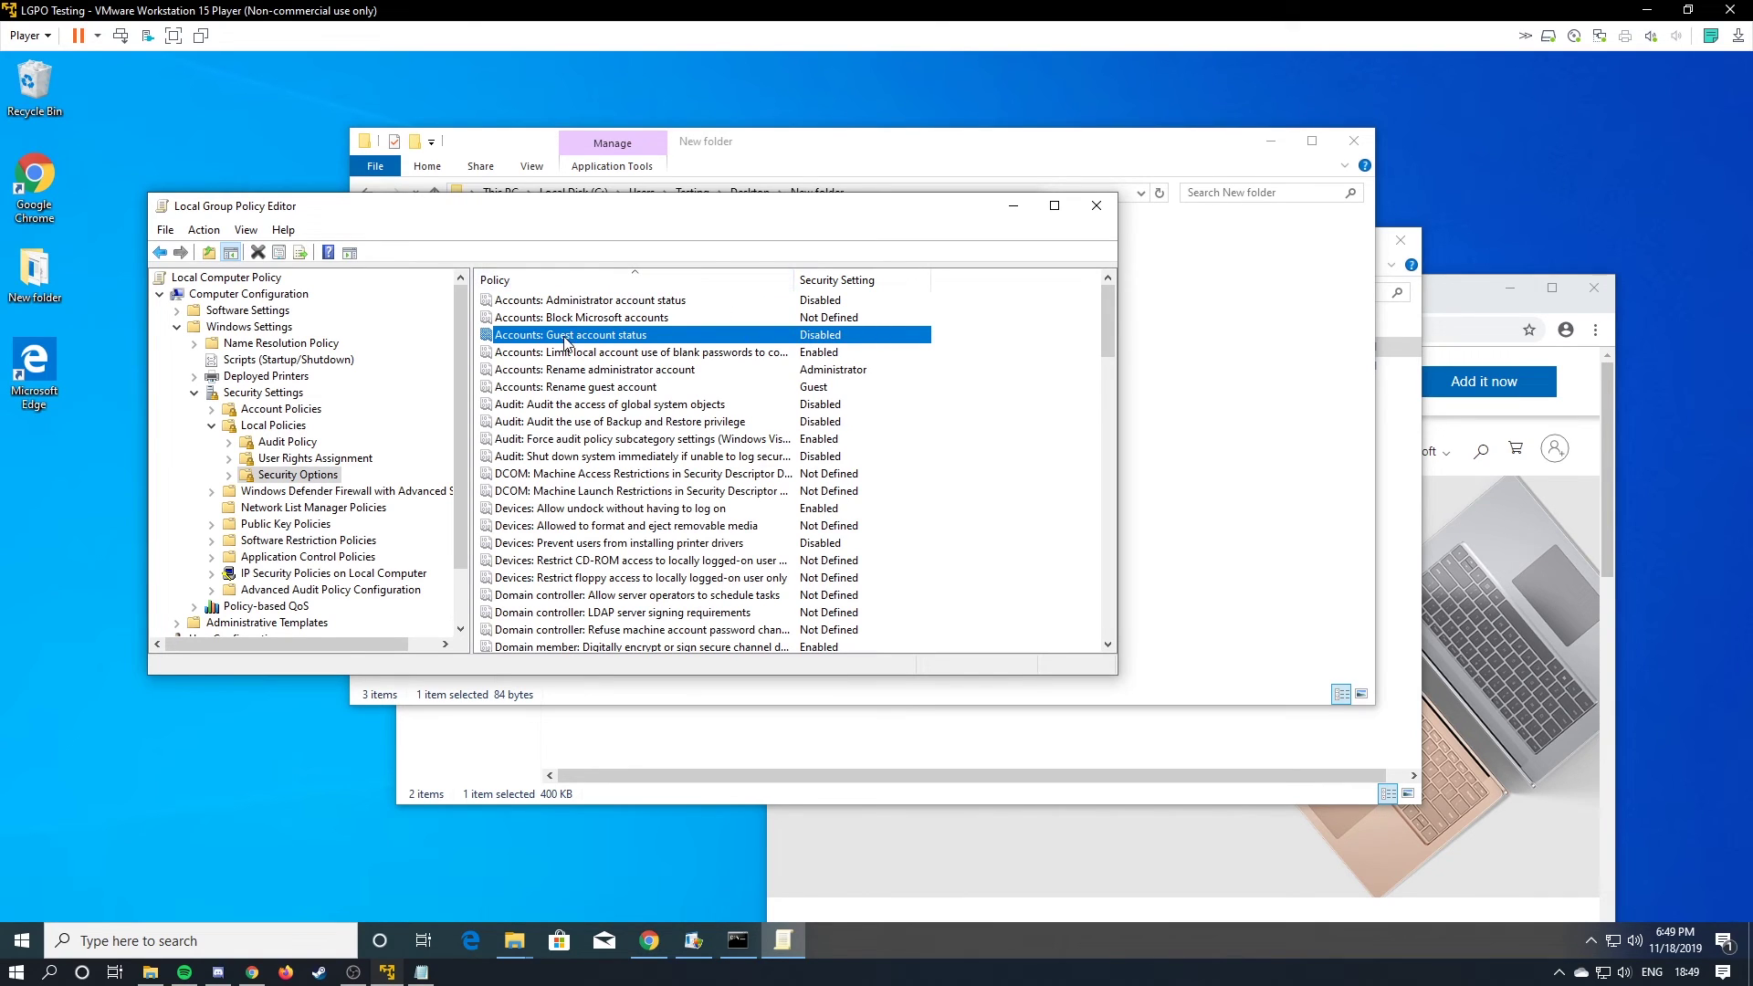
pyautogui.scroll(-15, 790, 376)
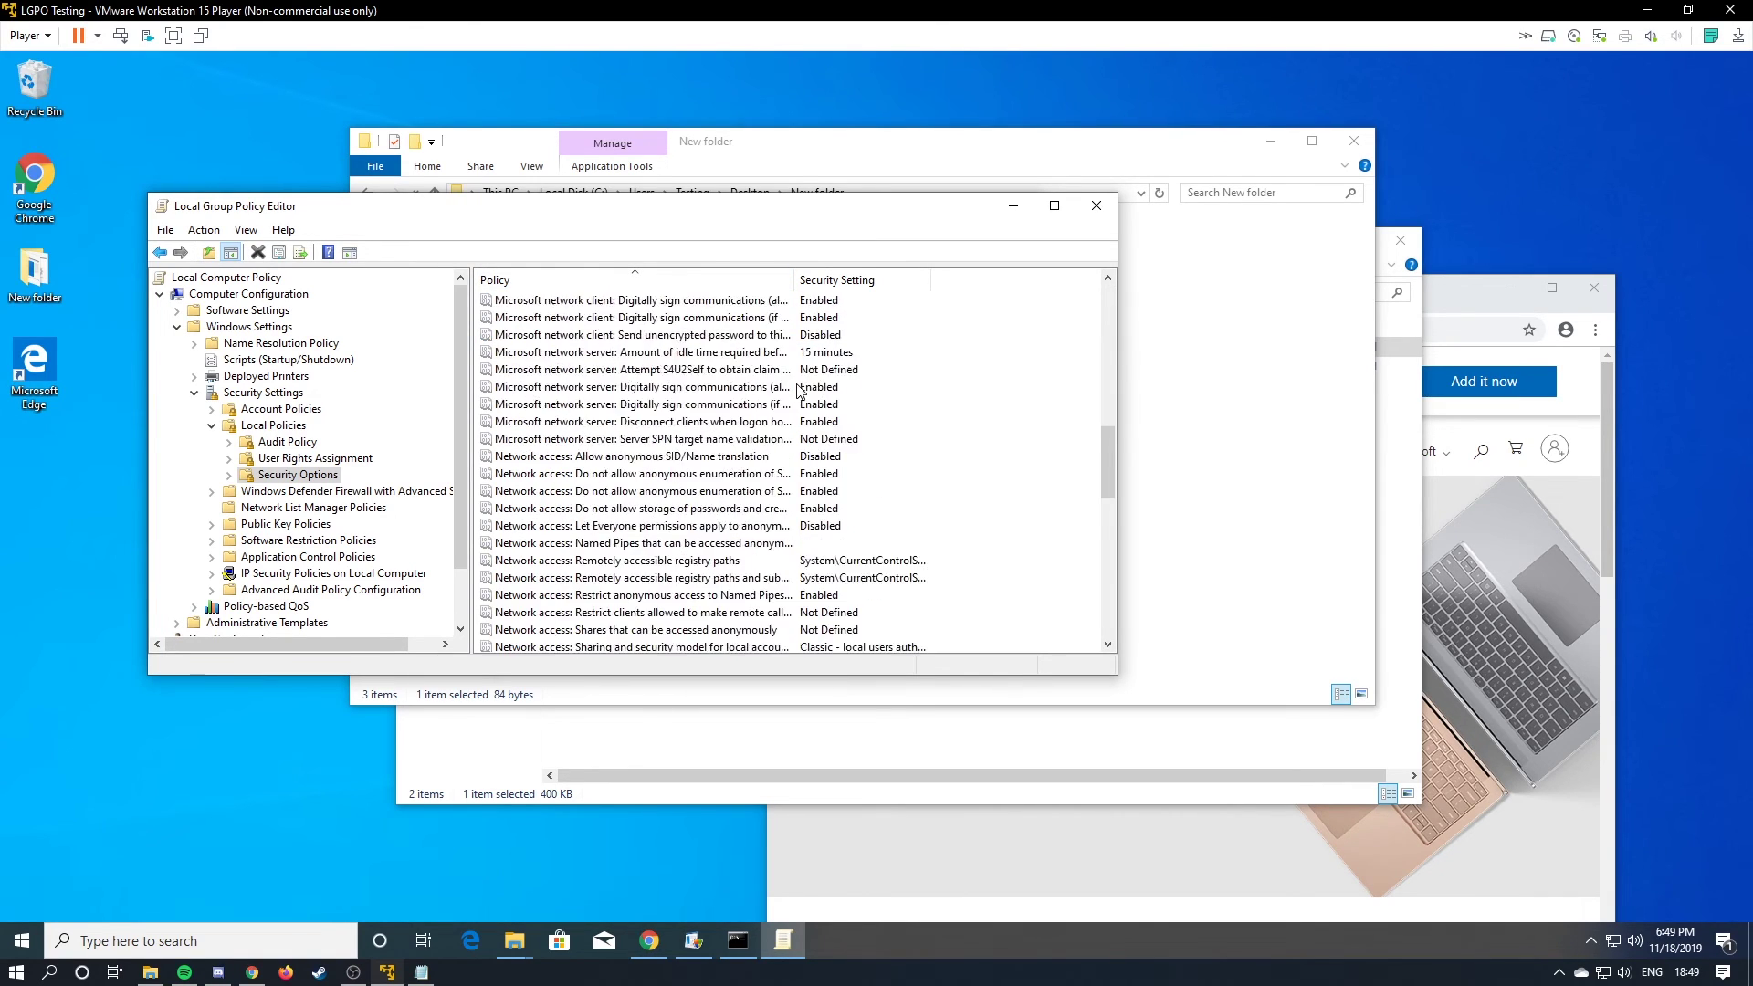
pyautogui.scroll(6, 796, 386)
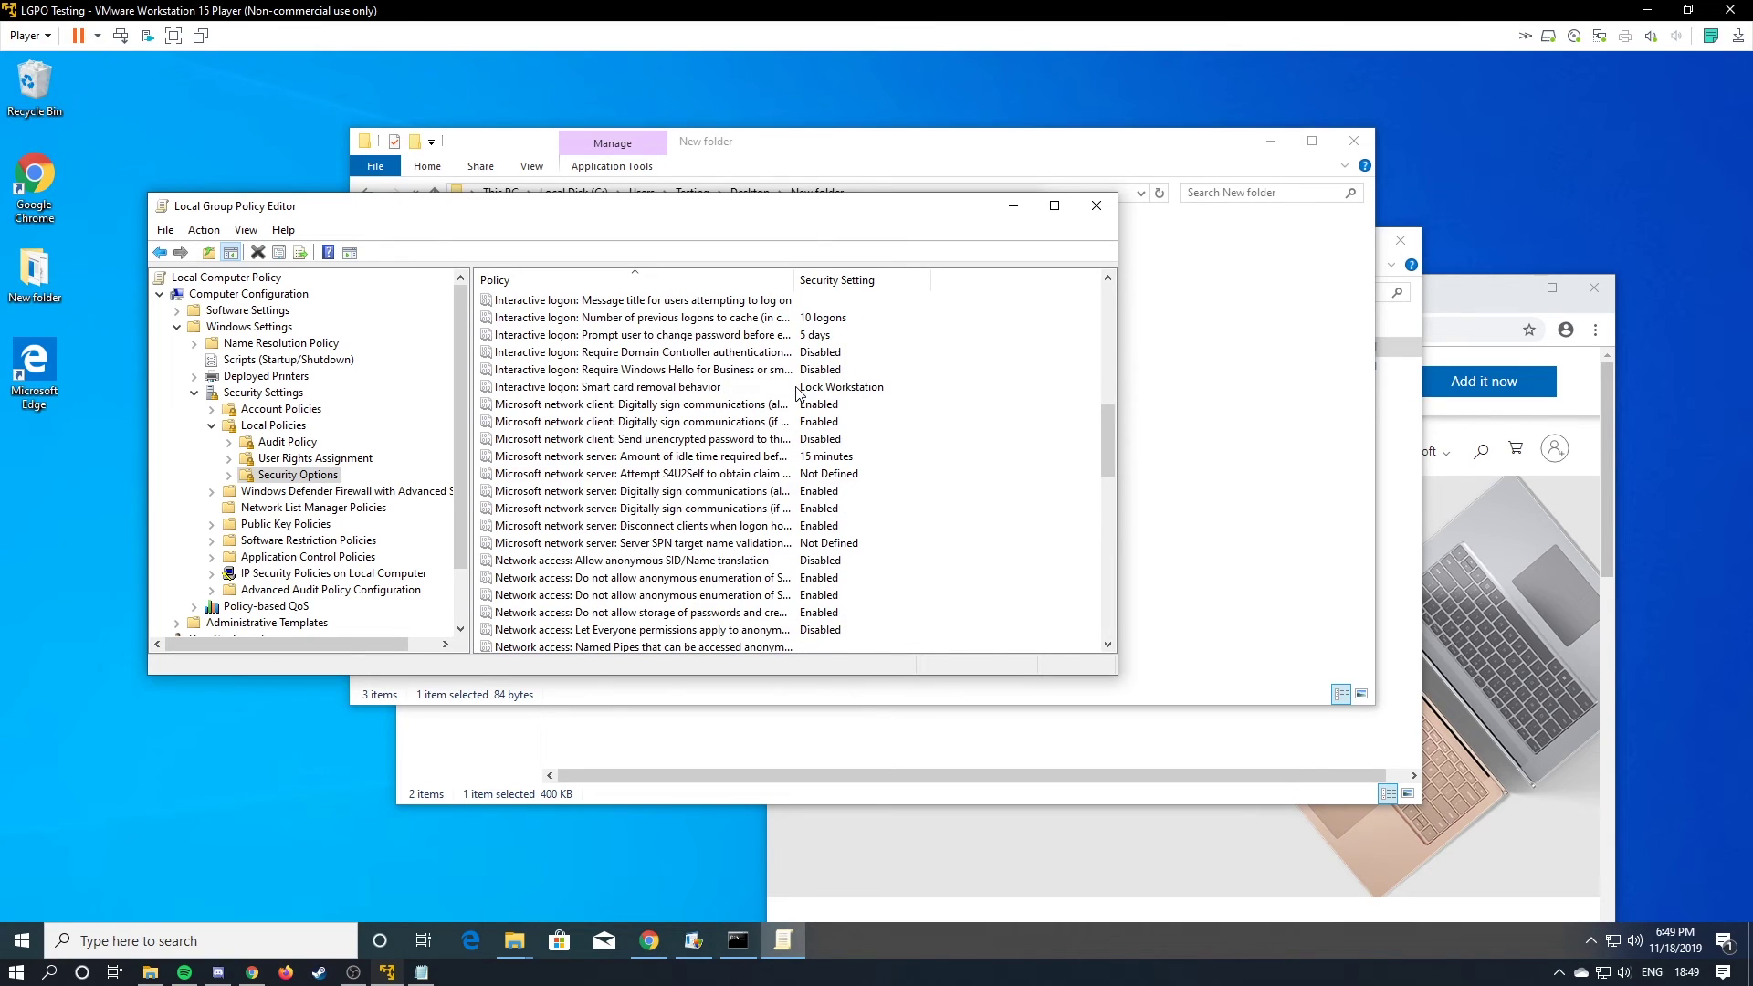
pyautogui.scroll(11, 796, 391)
pyautogui.scroll(-4, 767, 424)
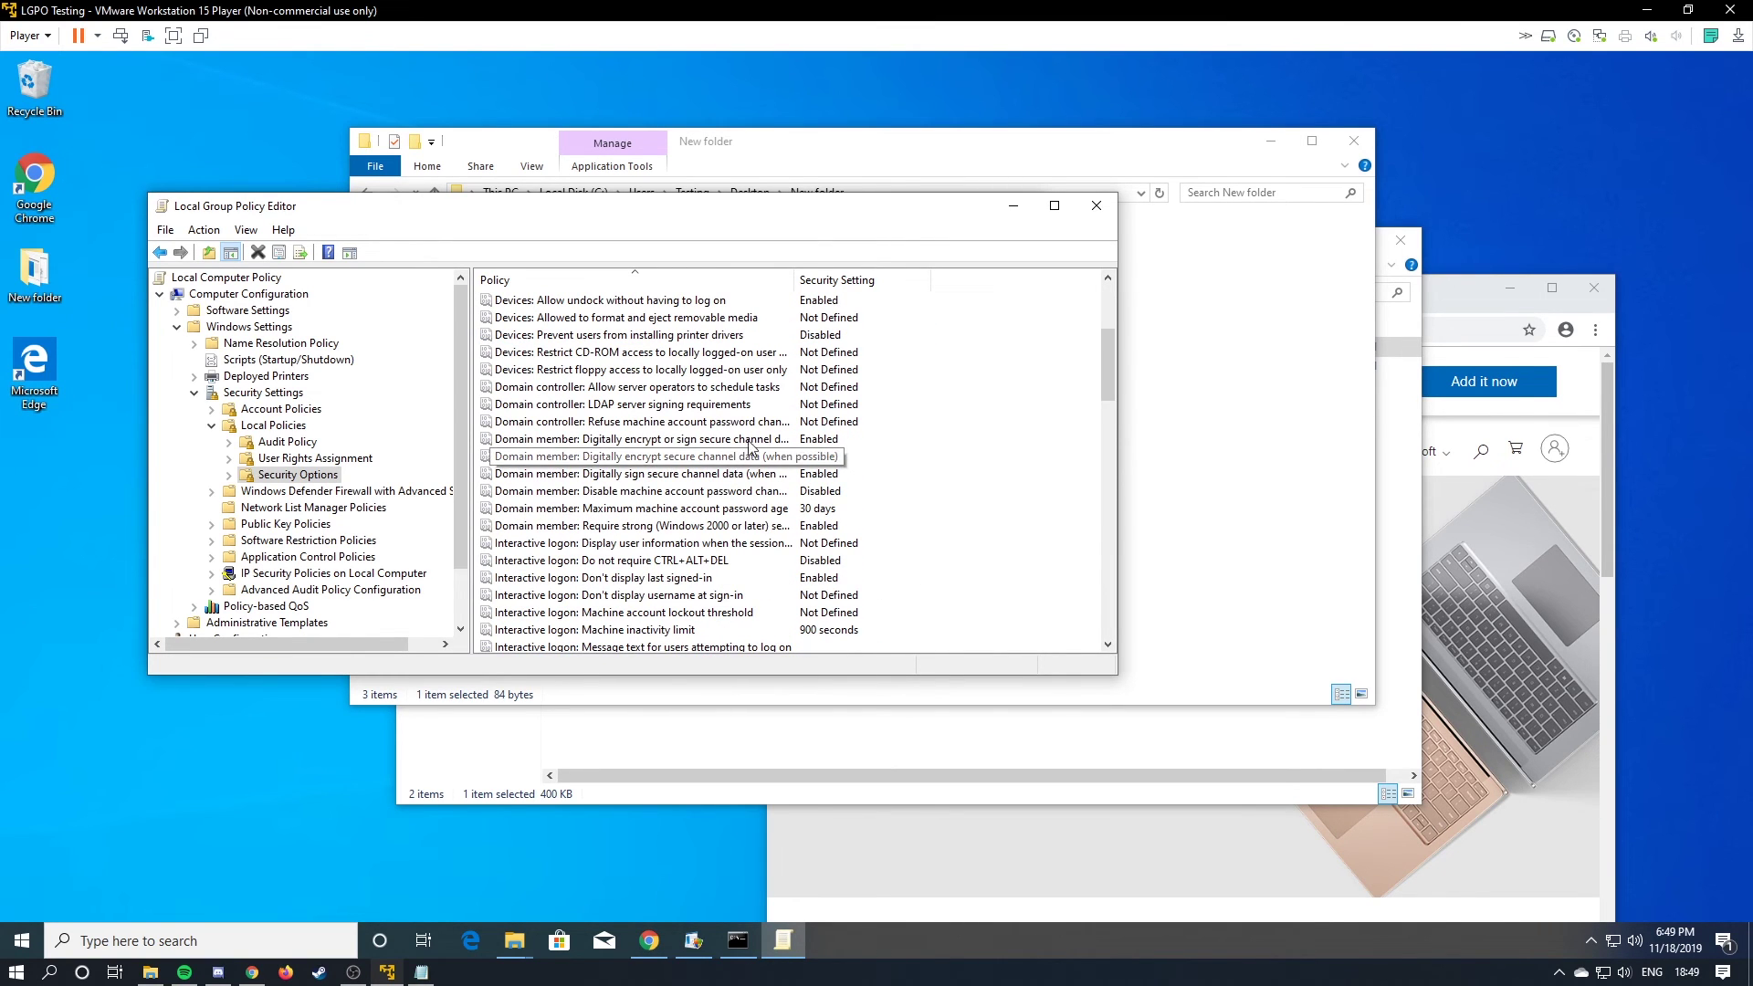
pyautogui.doubleClick(762, 561)
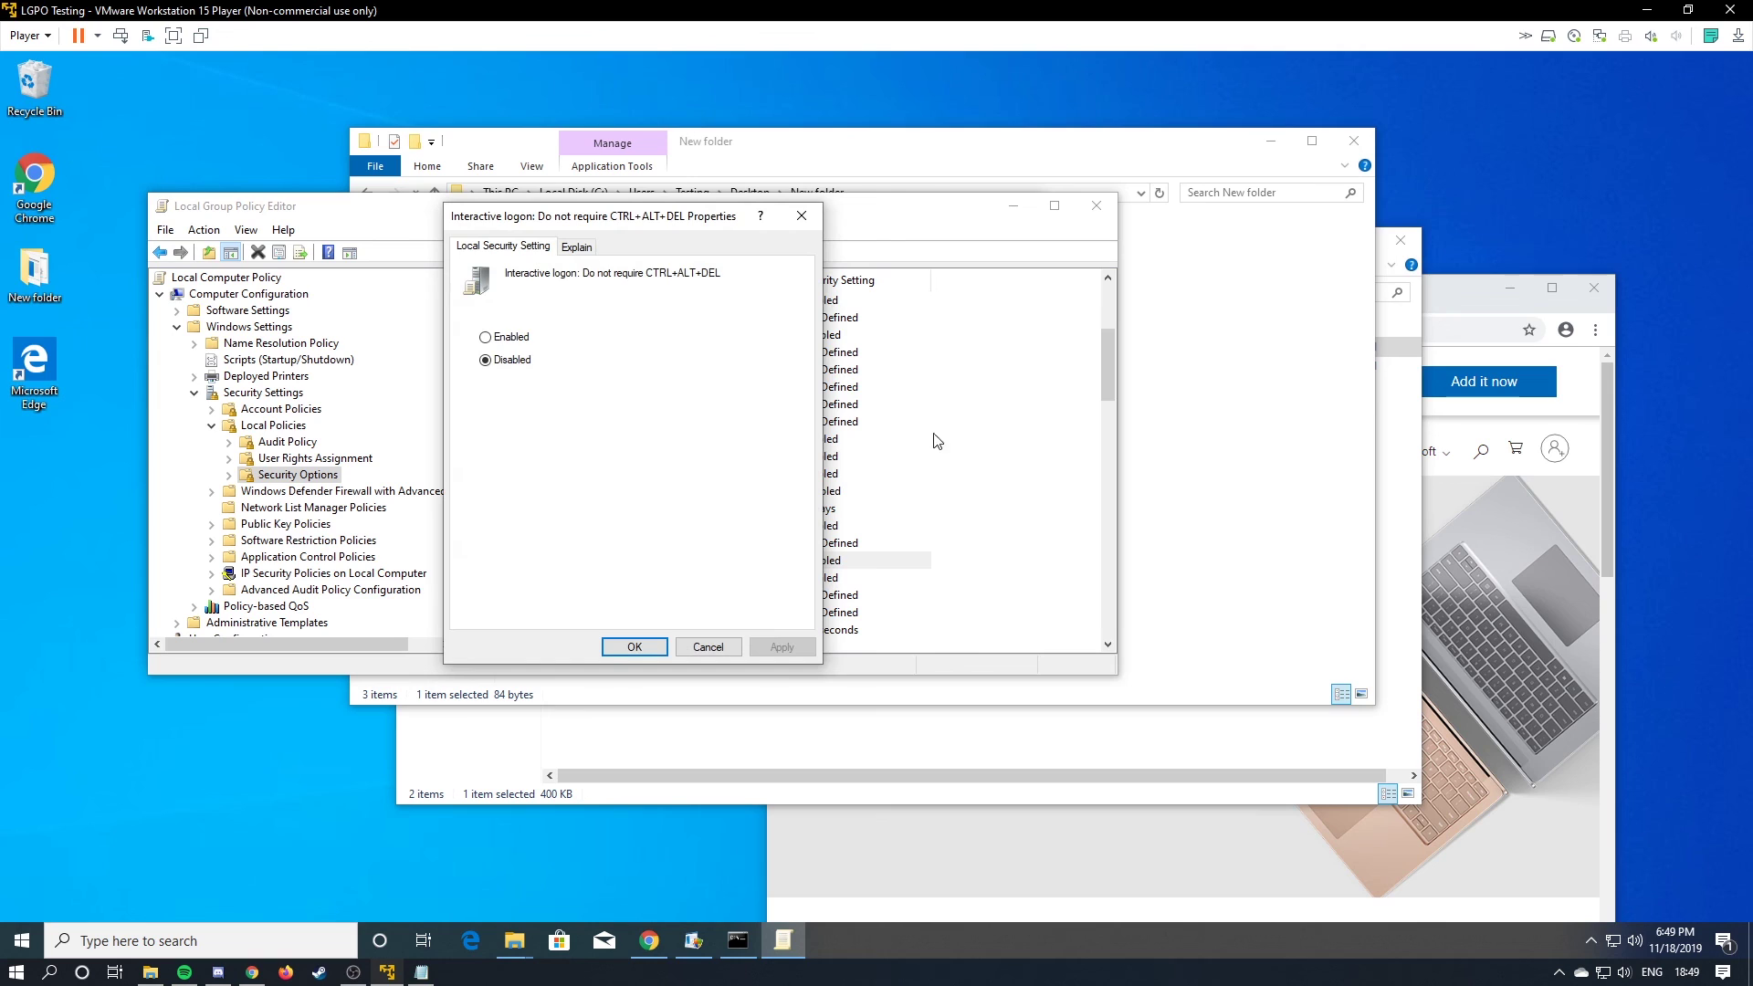
pyautogui.click(604, 645)
pyautogui.scroll(5, 644, 502)
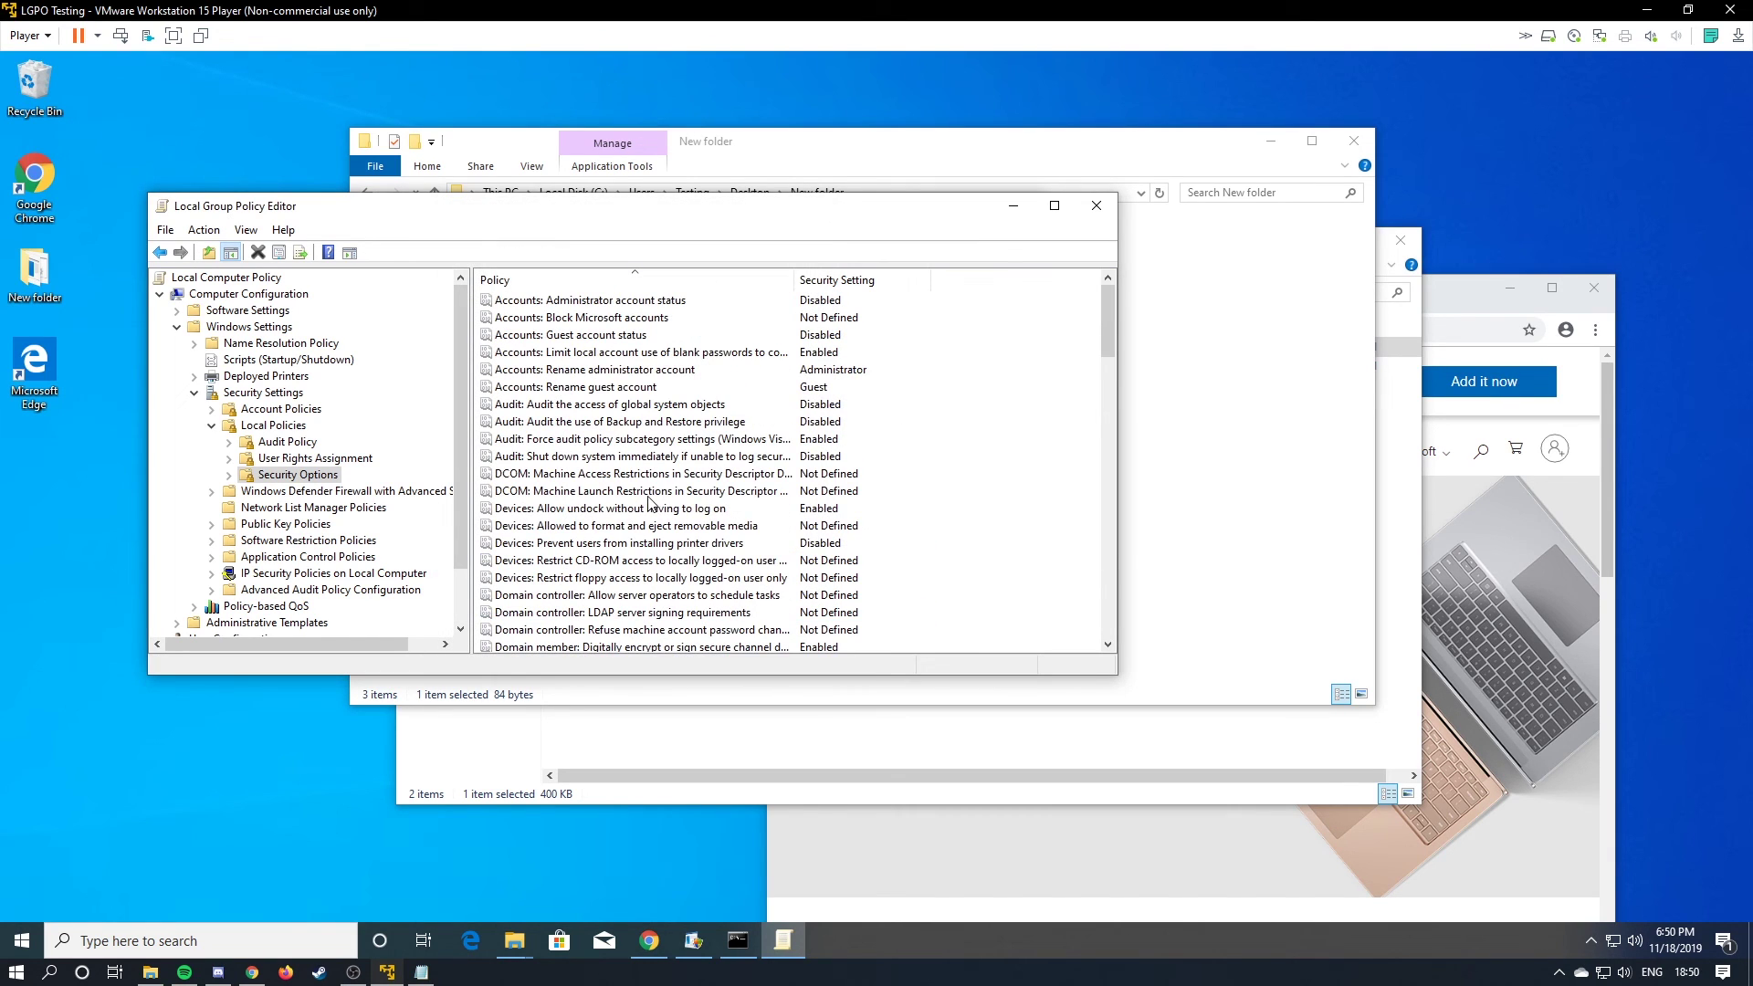
pyautogui.click(1099, 207)
# Dismiss the finished Command Prompt and close both File Explorer windows.
pyautogui.click(943, 330)
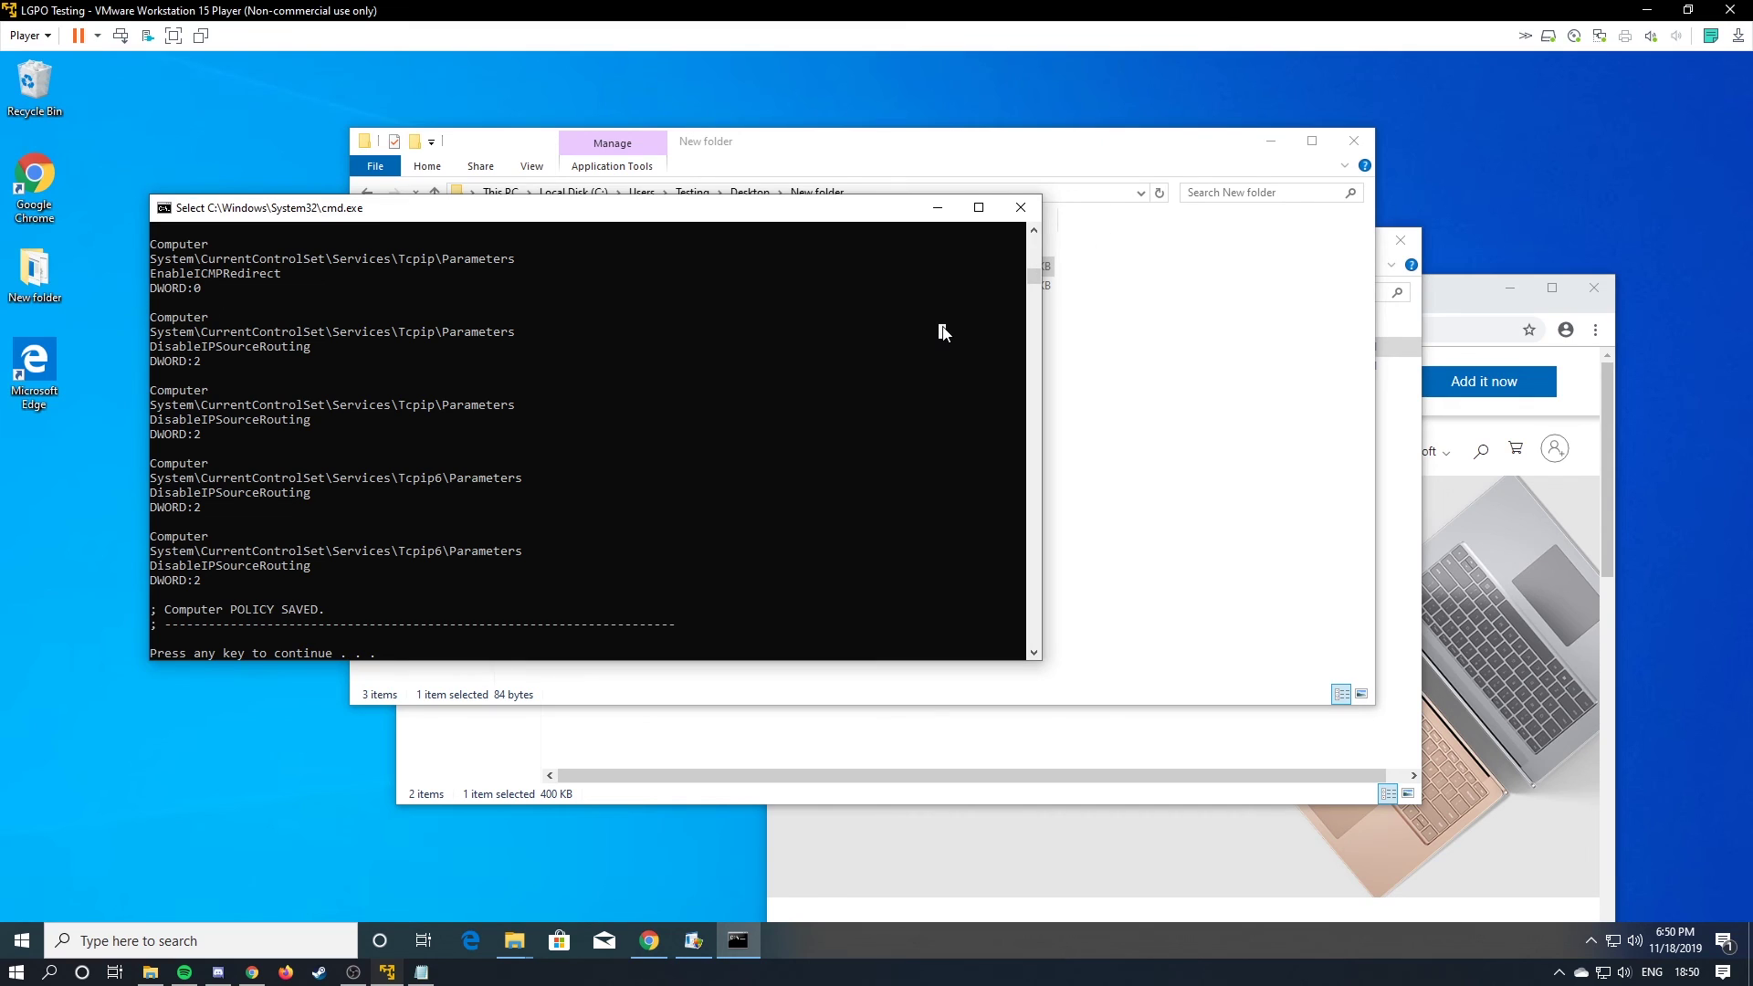
pyautogui.press('Return')
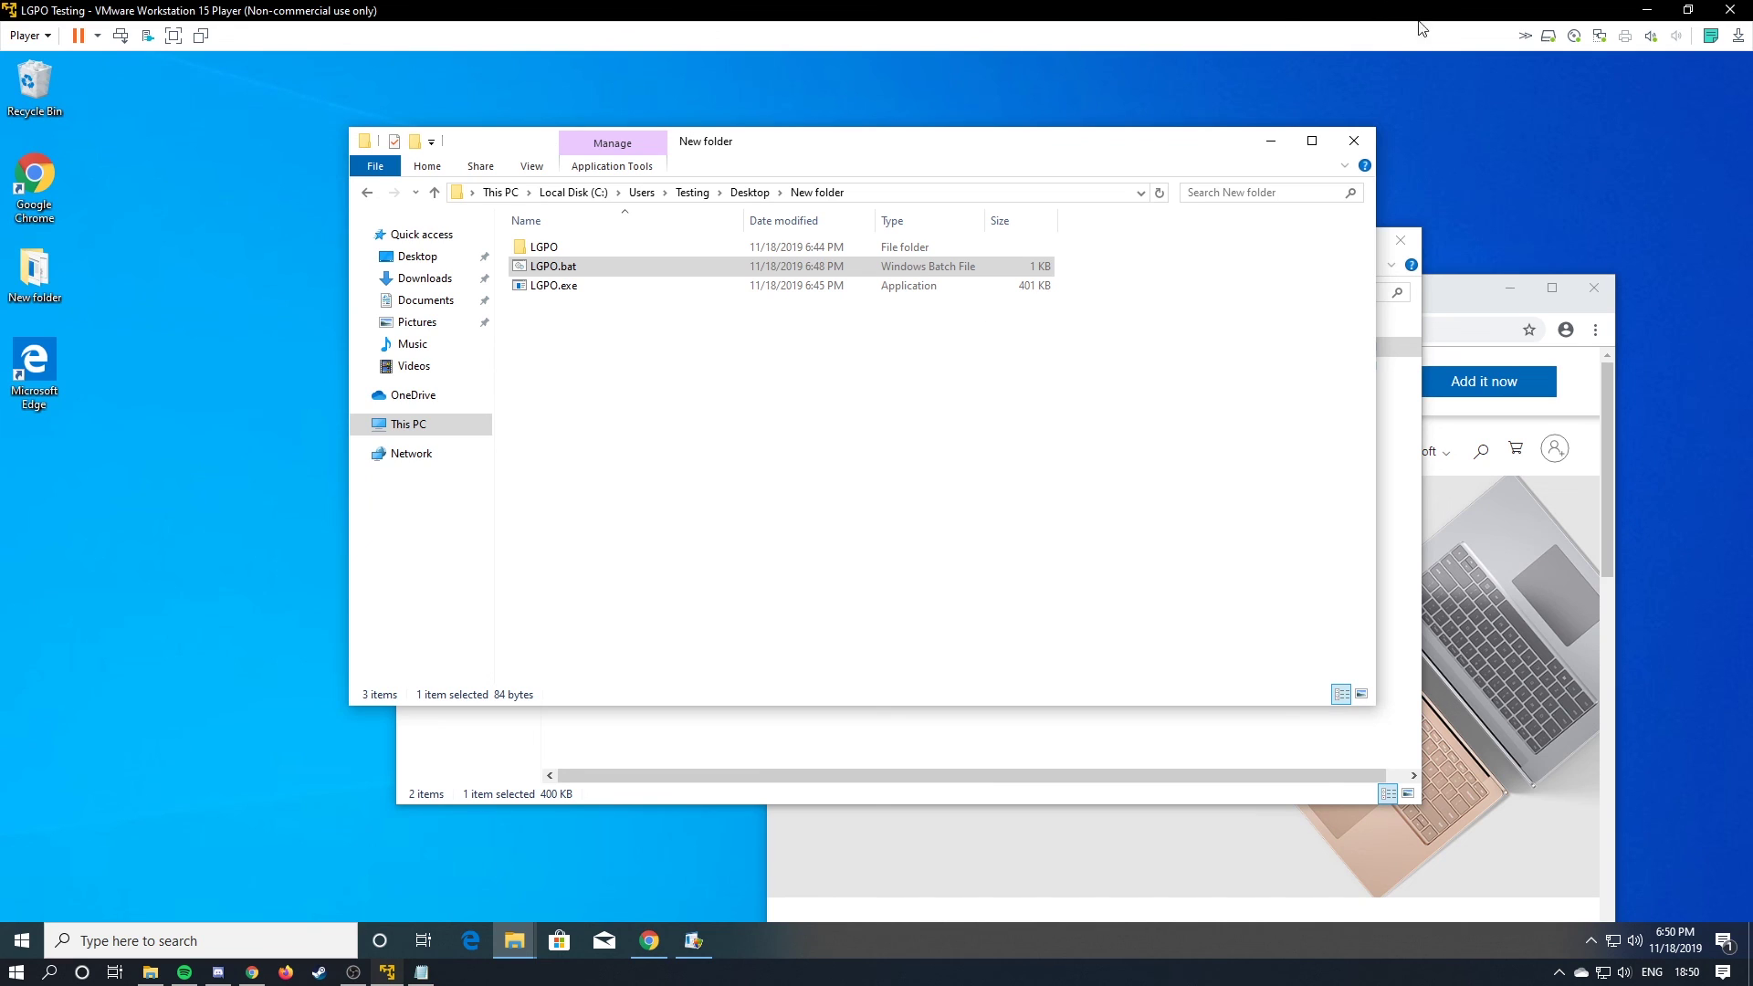
pyautogui.click(1354, 139)
pyautogui.click(1401, 240)
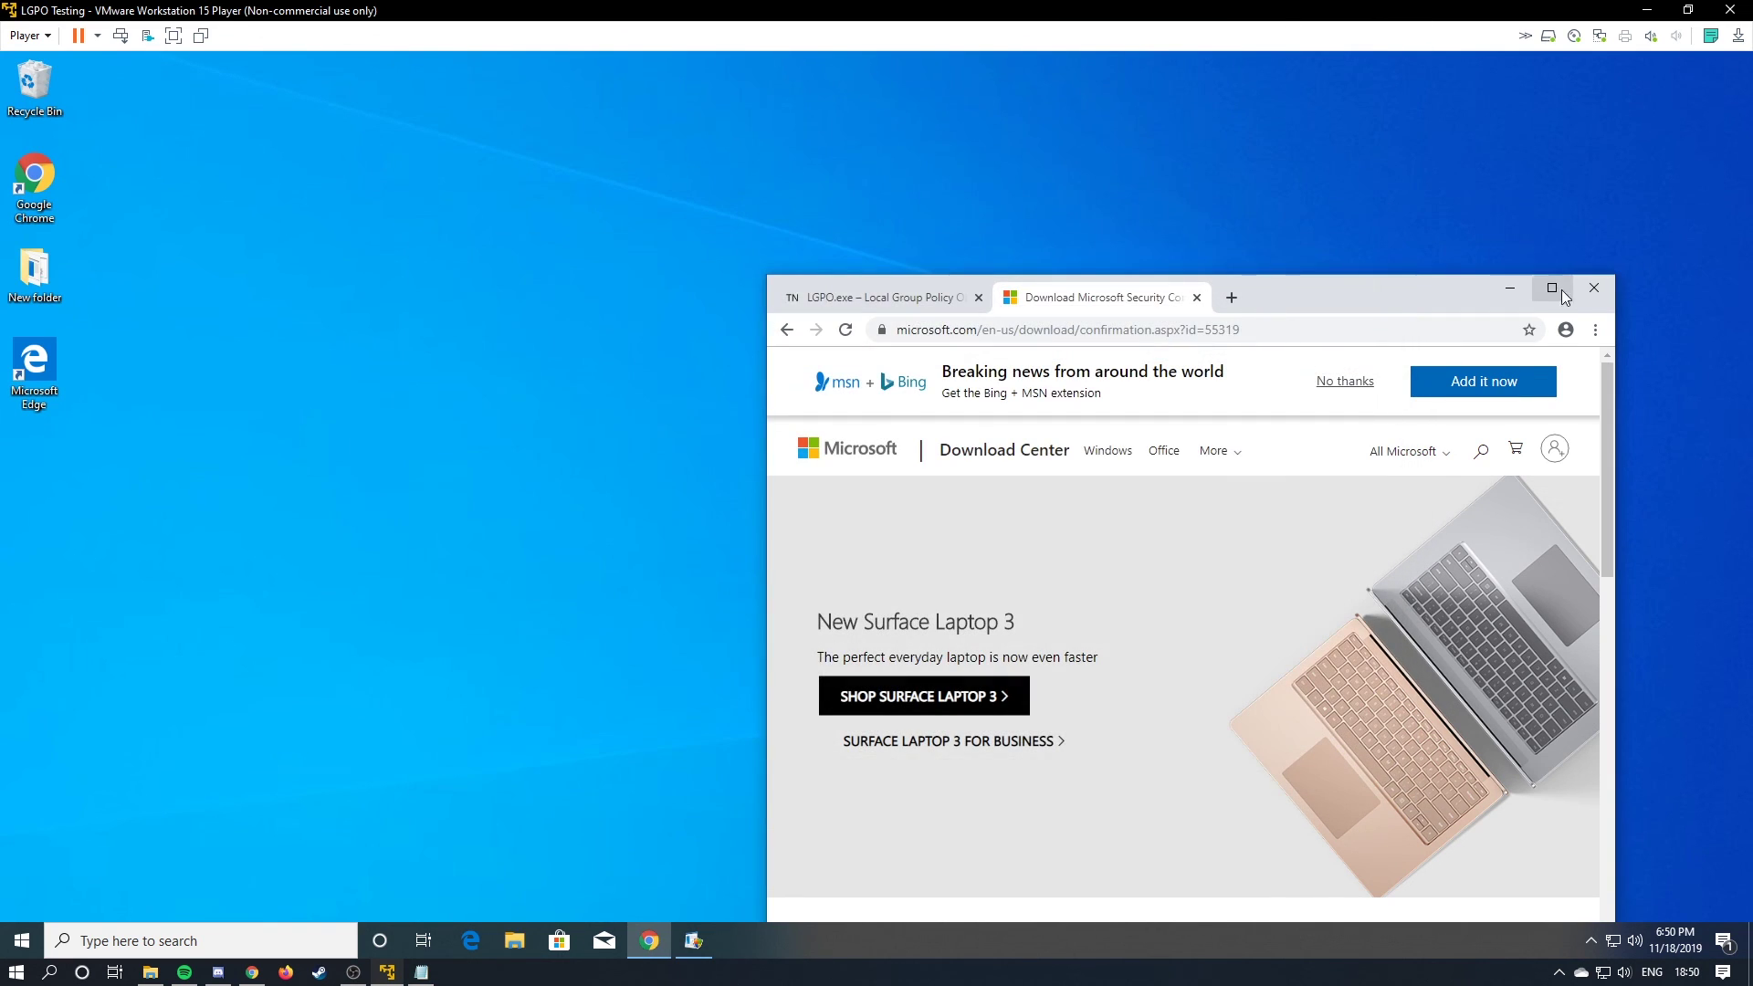